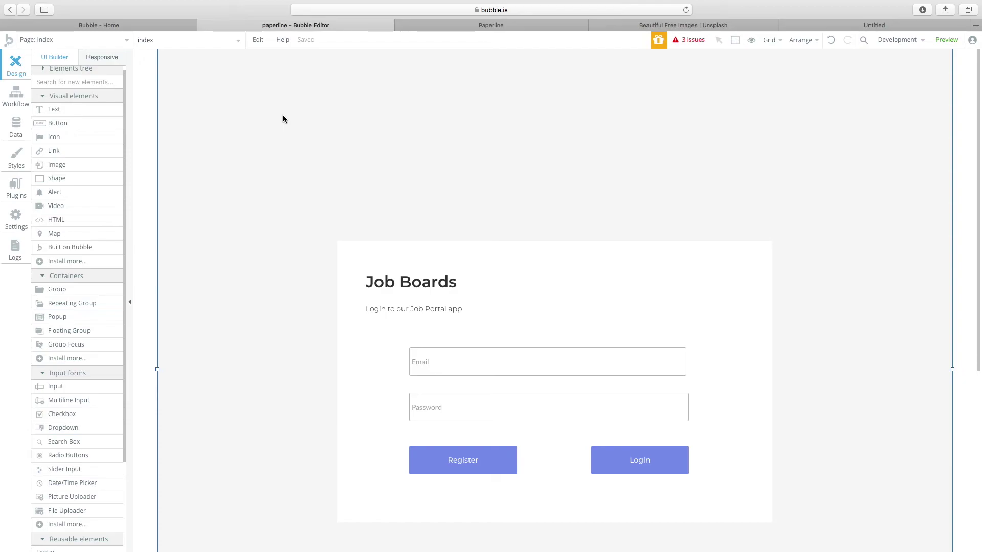
Inspect the index login card's Register and Login buttons, subtitle and Email input.
{"action": "left_click", "coordinate": [409, 309]}
{"action": "left_click", "coordinate": [446, 455]}
{"action": "left_click", "coordinate": [662, 462]}
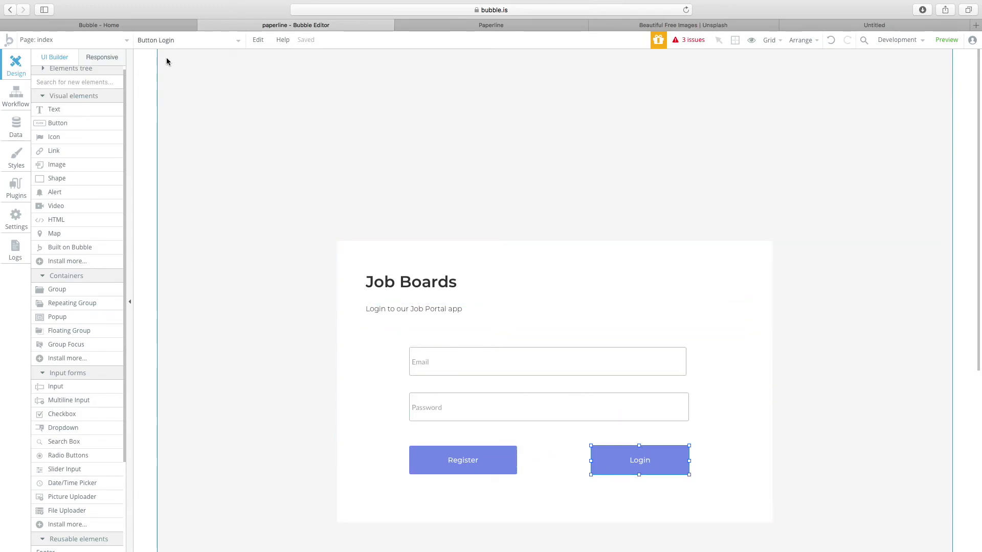
{"action": "left_click", "coordinate": [85, 41]}
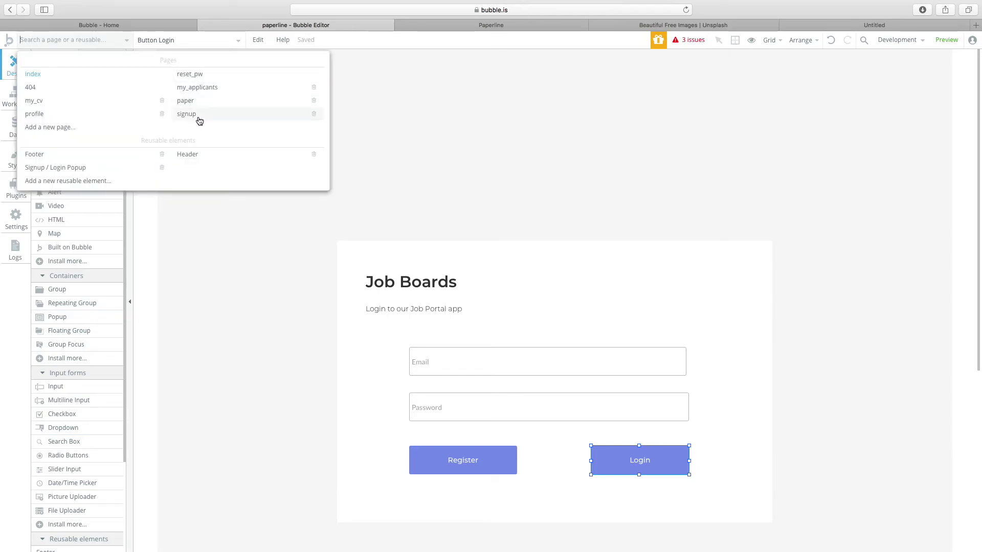
{"action": "left_click", "coordinate": [454, 152]}
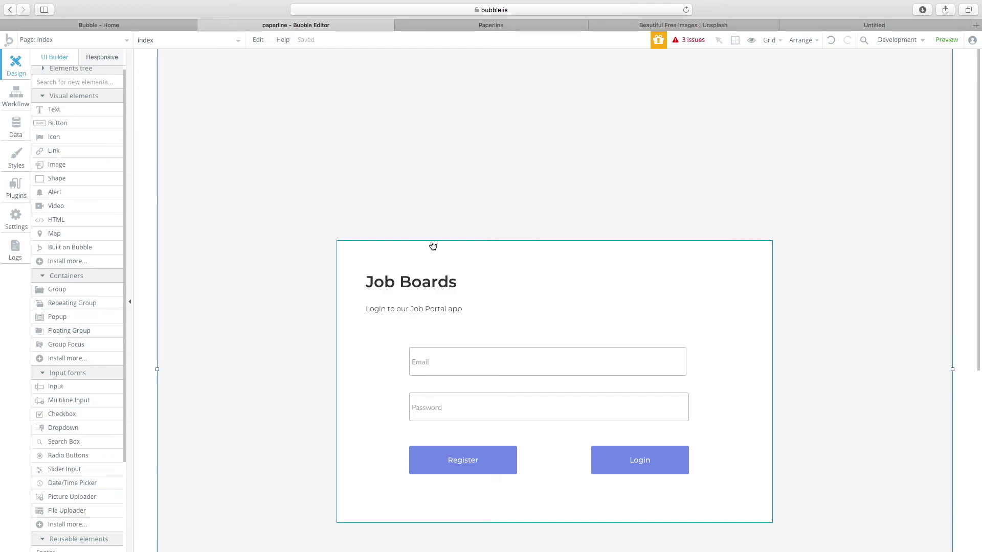
{"action": "left_click", "coordinate": [443, 331]}
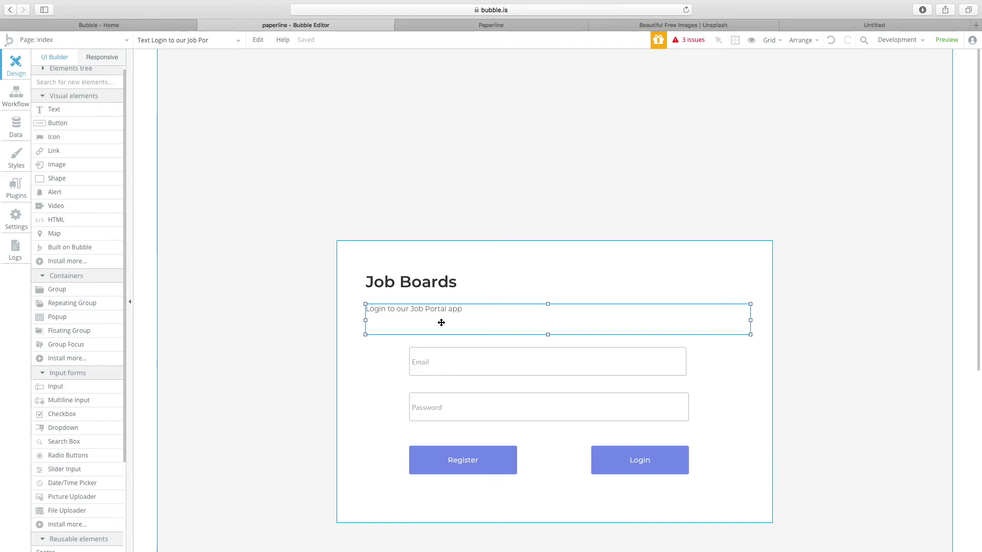
{"action": "left_click", "coordinate": [444, 355]}
{"action": "left_click", "coordinate": [436, 313]}
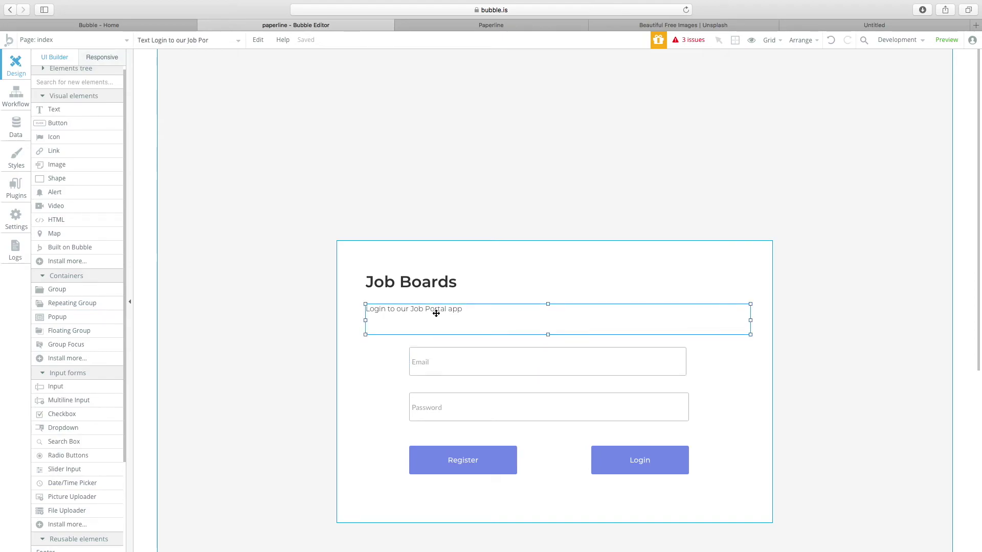
{"action": "left_click", "coordinate": [411, 215]}
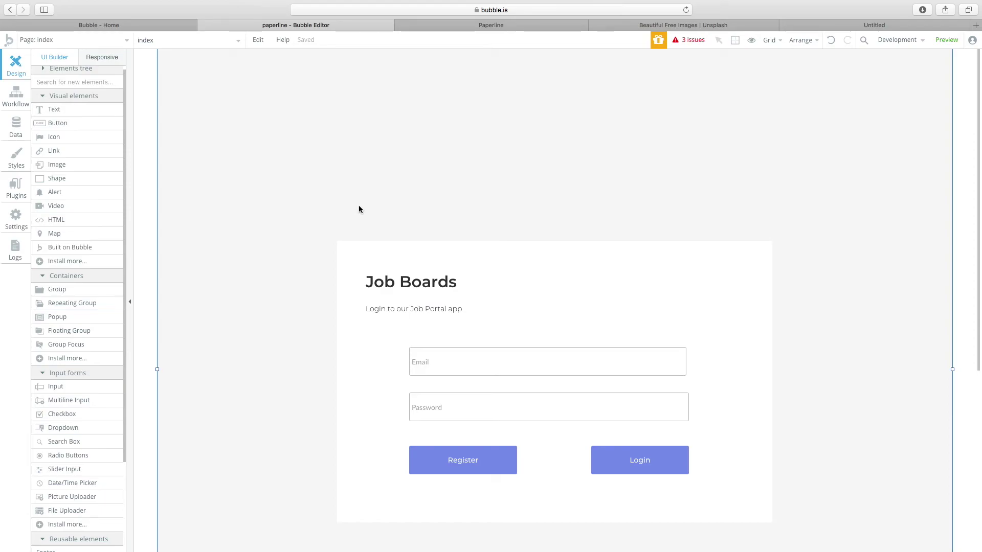
Inspect the login group's Email and Password inputs and the Login button.
{"action": "left_click", "coordinate": [110, 46]}
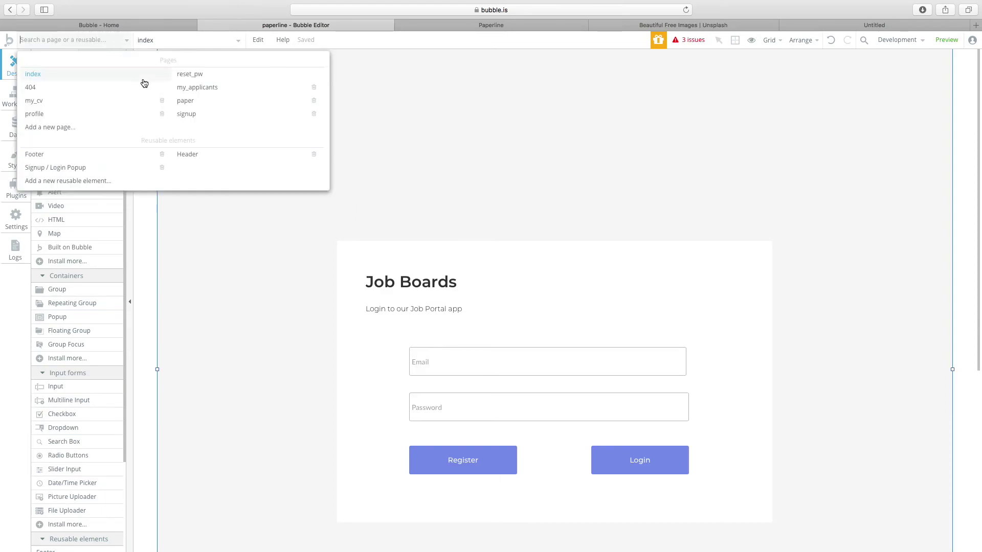
{"action": "left_click", "coordinate": [339, 265]}
{"action": "scroll", "coordinate": [440, 270], "scroll_direction": "down", "scroll_amount": 5}
{"action": "scroll", "coordinate": [442, 271], "scroll_direction": "up", "scroll_amount": 1}
{"action": "left_click", "coordinate": [431, 210]}
{"action": "left_click", "coordinate": [434, 254], "text": "shift"}
{"action": "left_click", "coordinate": [351, 377]}
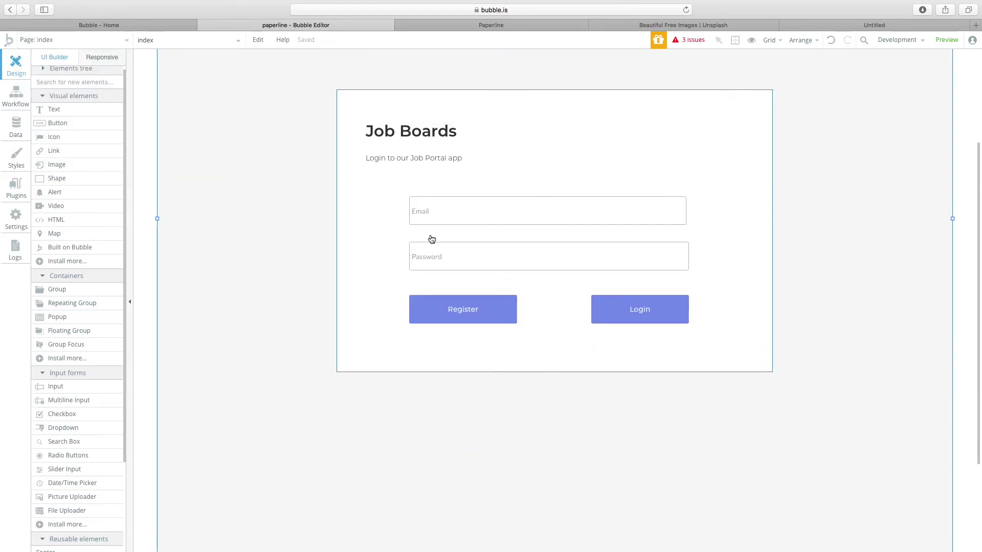
{"action": "scroll", "coordinate": [436, 267], "scroll_direction": "up", "scroll_amount": 3}
{"action": "left_click", "coordinate": [645, 402]}
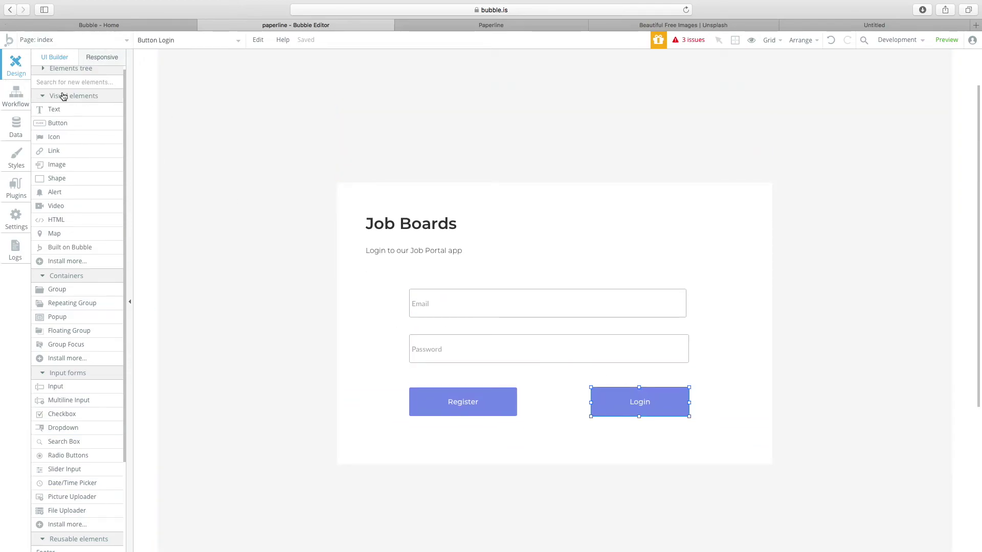
Switch the editor to the signup page.
{"action": "left_click", "coordinate": [108, 44]}
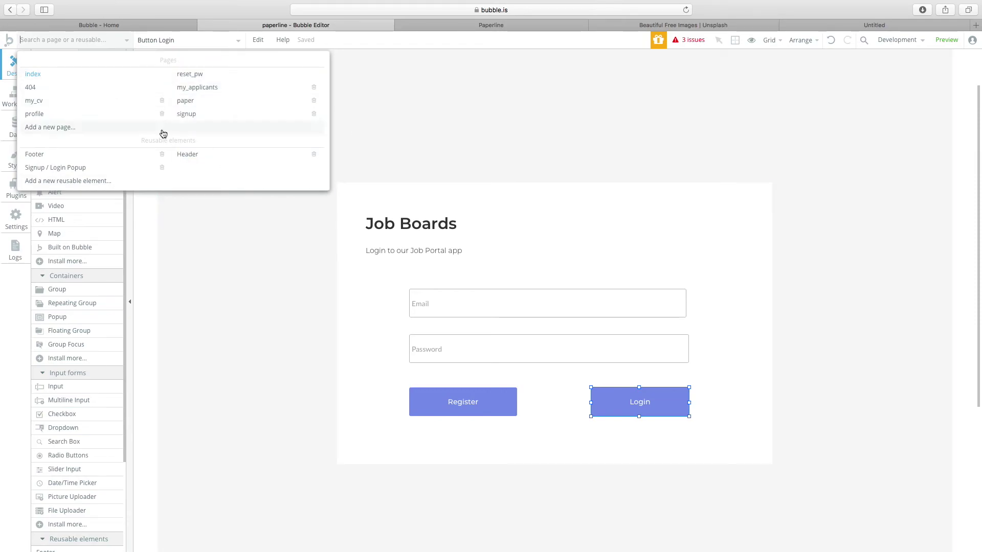
{"action": "mouse_move", "coordinate": [189, 115]}
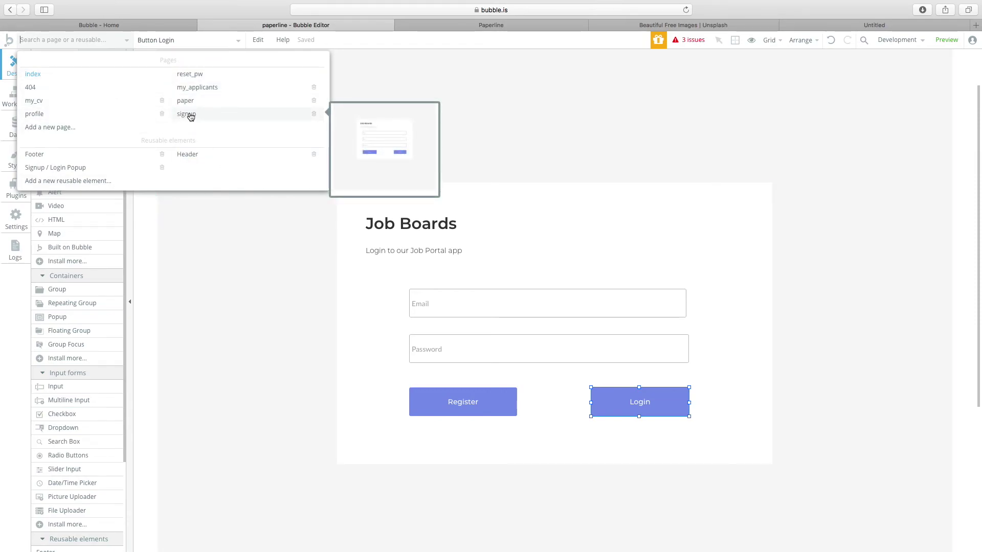
{"action": "left_click", "coordinate": [190, 115]}
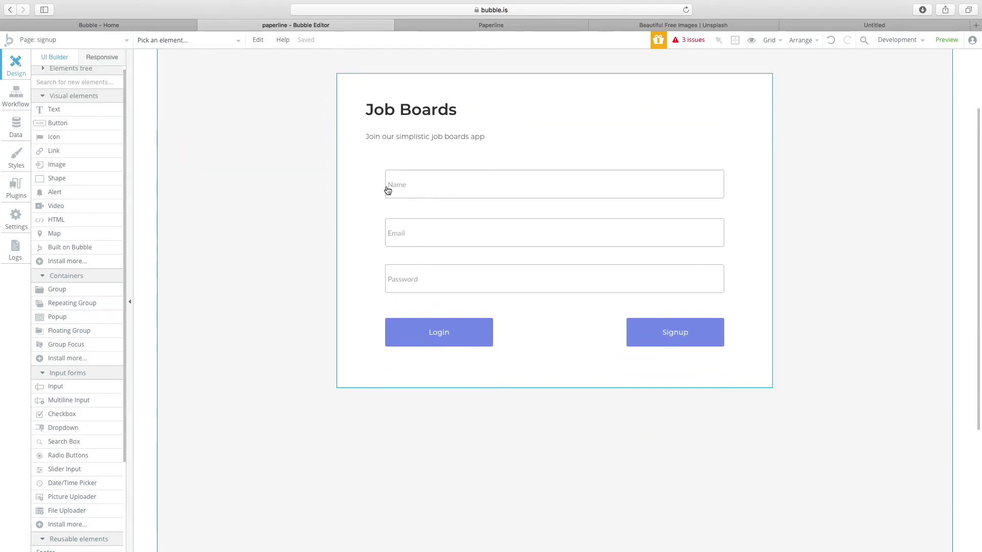
Check the signup form's Name, Email and Password inputs, then switch to the paper page.
{"action": "left_click", "coordinate": [414, 182]}
{"action": "left_click", "coordinate": [408, 234], "text": "shift"}
{"action": "left_click", "coordinate": [407, 265]}
{"action": "left_click", "coordinate": [288, 259]}
{"action": "left_click", "coordinate": [437, 186]}
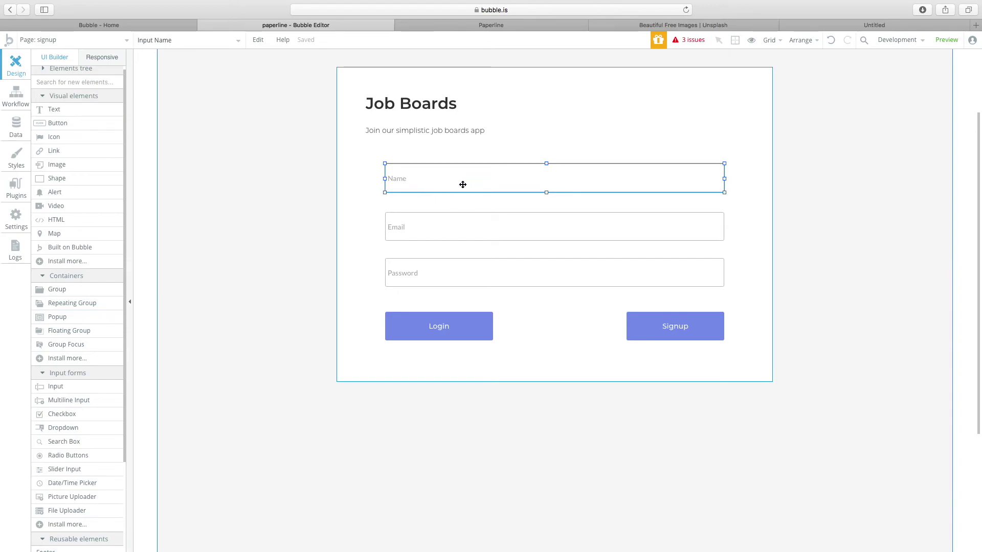
{"action": "left_click", "coordinate": [90, 45]}
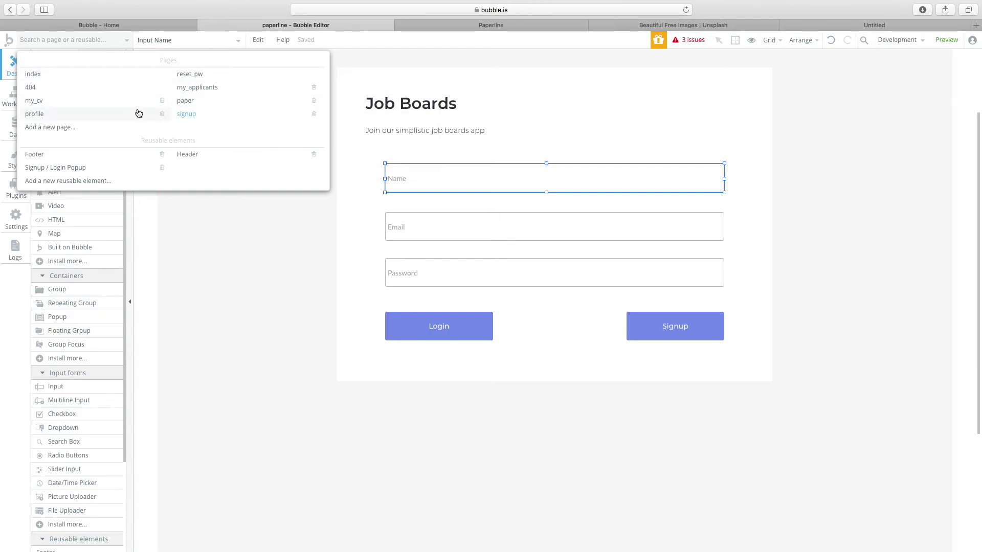
{"action": "left_click", "coordinate": [263, 107]}
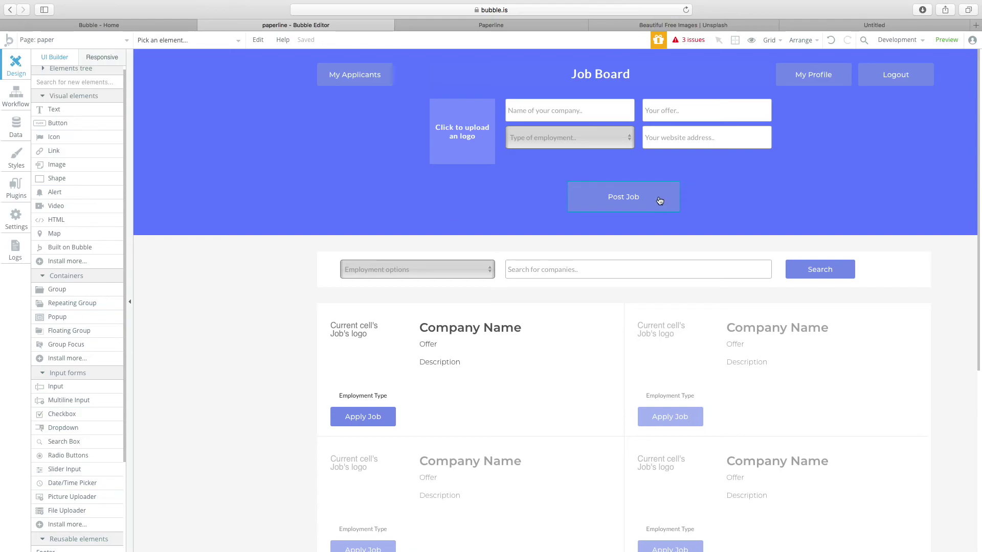
{"action": "left_click", "coordinate": [485, 255]}
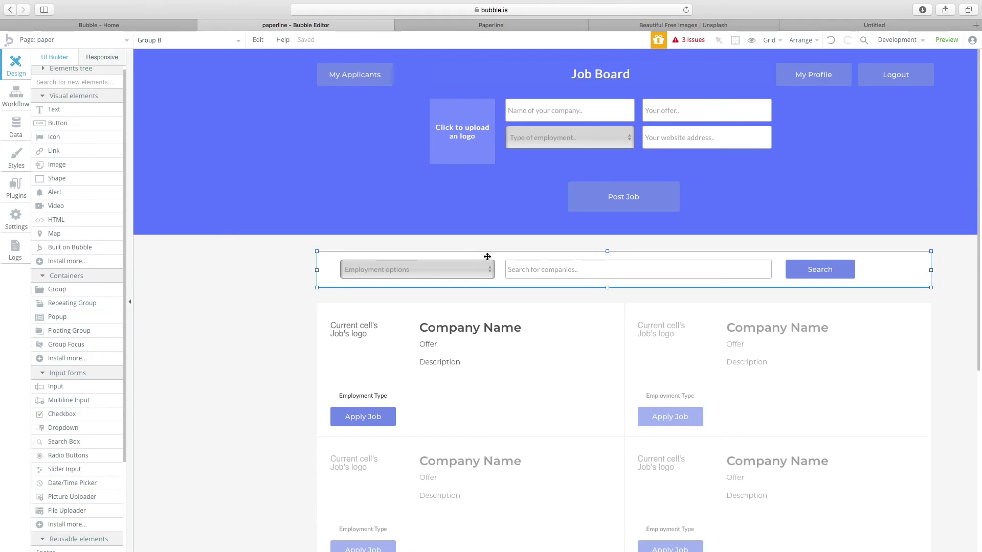
{"action": "scroll", "coordinate": [533, 275], "scroll_direction": "down", "scroll_amount": 2}
{"action": "scroll", "coordinate": [533, 275], "scroll_direction": "down", "scroll_amount": 1}
{"action": "left_click", "coordinate": [527, 277]}
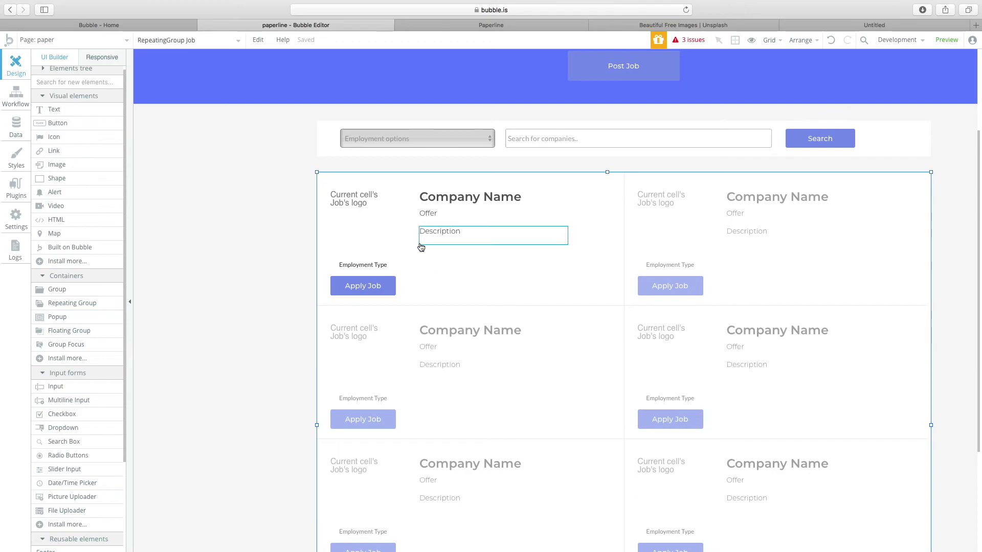
{"action": "scroll", "coordinate": [436, 251], "scroll_direction": "down", "scroll_amount": 1}
{"action": "scroll", "coordinate": [437, 252], "scroll_direction": "up", "scroll_amount": 3}
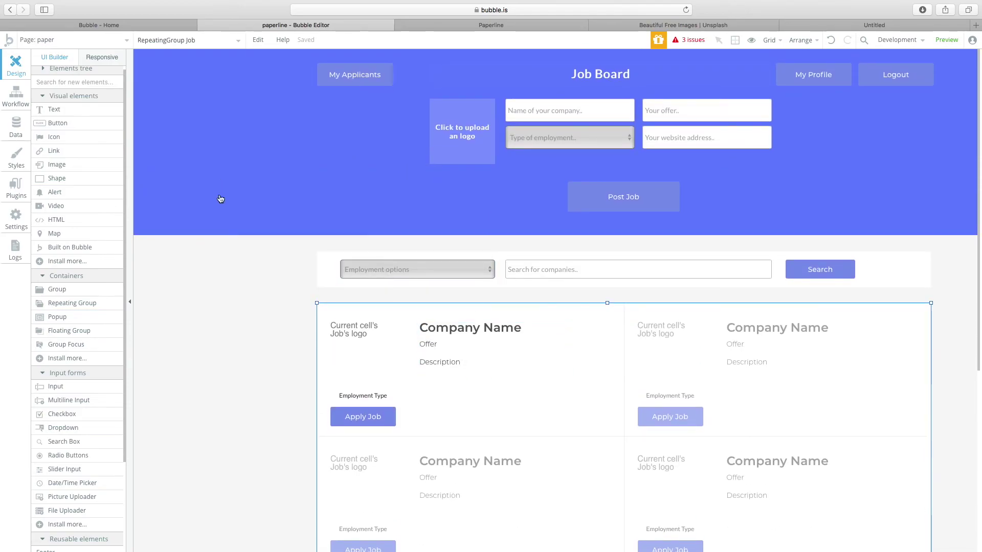
{"action": "left_click", "coordinate": [255, 288]}
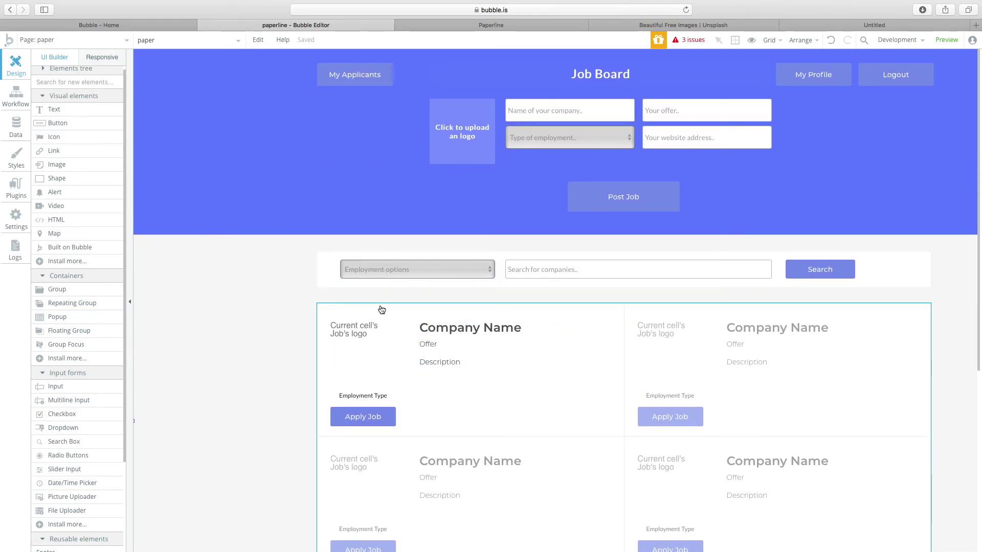
{"action": "scroll", "coordinate": [390, 285], "scroll_direction": "right", "scroll_amount": 4}
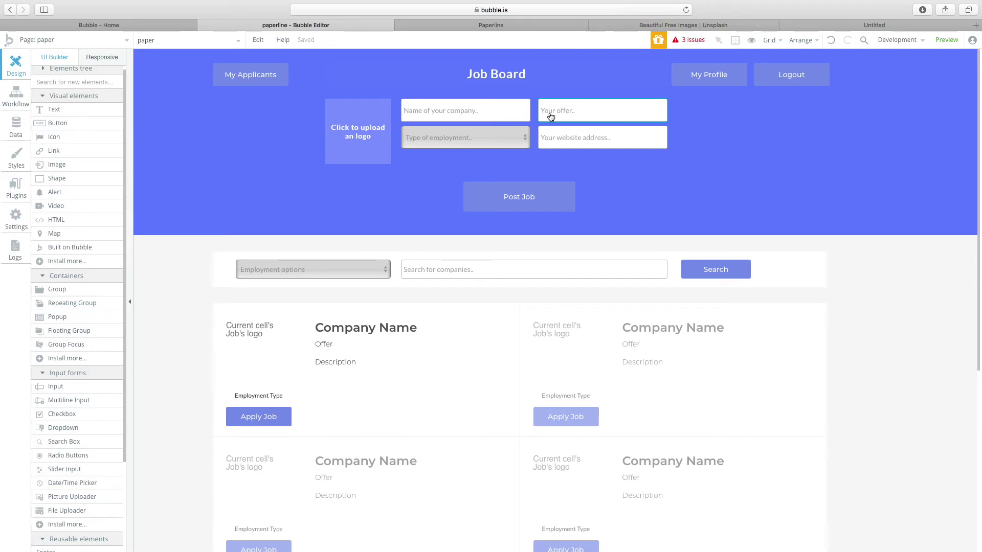
Align company name with offer, and Type of employment with website address, in two rows.
{"action": "left_click_drag", "start_coordinate": [446, 143], "coordinate": [444, 158]}
{"action": "left_click_drag", "start_coordinate": [581, 141], "coordinate": [582, 157]}
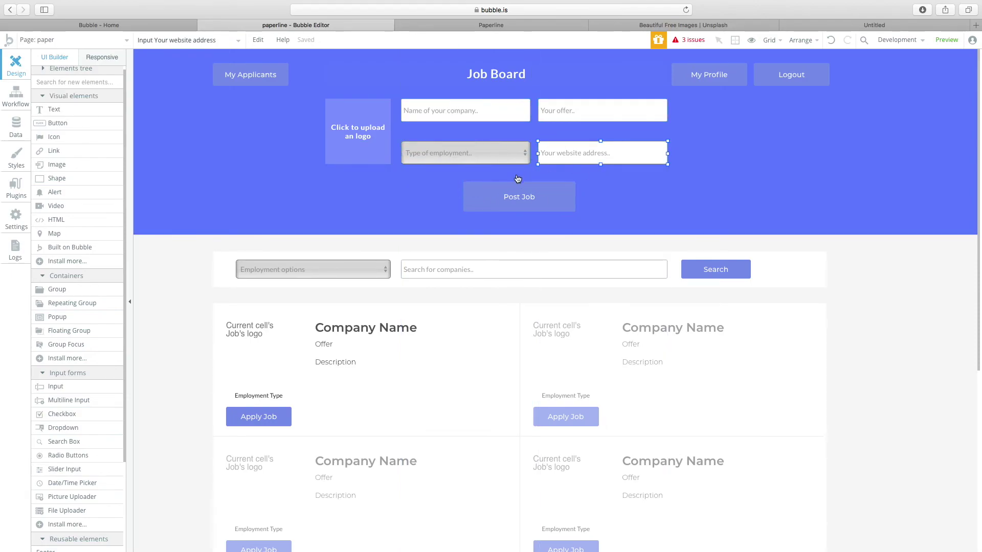
{"action": "left_click_drag", "start_coordinate": [478, 114], "coordinate": [476, 120]}
{"action": "left_click_drag", "start_coordinate": [603, 113], "coordinate": [601, 120]}
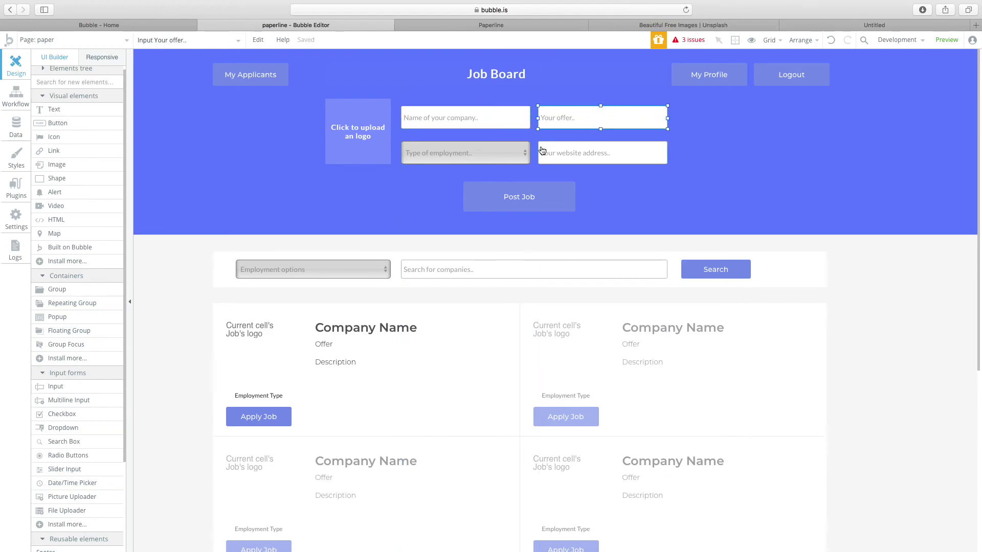
{"action": "left_click_drag", "start_coordinate": [511, 154], "coordinate": [515, 149]}
{"action": "left_click_drag", "start_coordinate": [579, 148], "coordinate": [579, 143]}
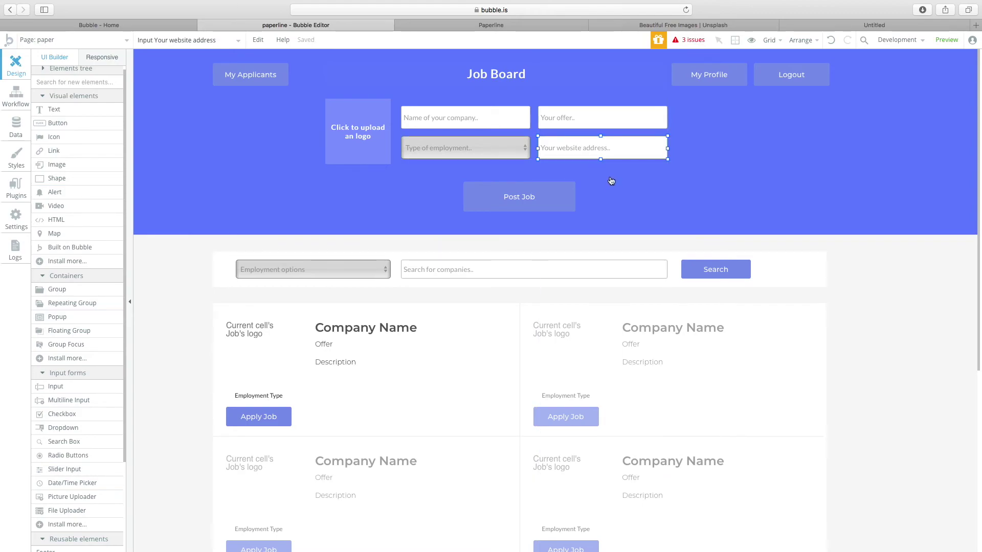
Inspect the job listing repeating group, Employment options filter dropdown and Post Job button.
{"action": "scroll", "coordinate": [594, 256], "scroll_direction": "down", "scroll_amount": 2}
{"action": "scroll", "coordinate": [574, 240], "scroll_direction": "up", "scroll_amount": 2}
{"action": "scroll", "coordinate": [460, 333], "scroll_direction": "left", "scroll_amount": 2}
{"action": "left_click", "coordinate": [315, 439]}
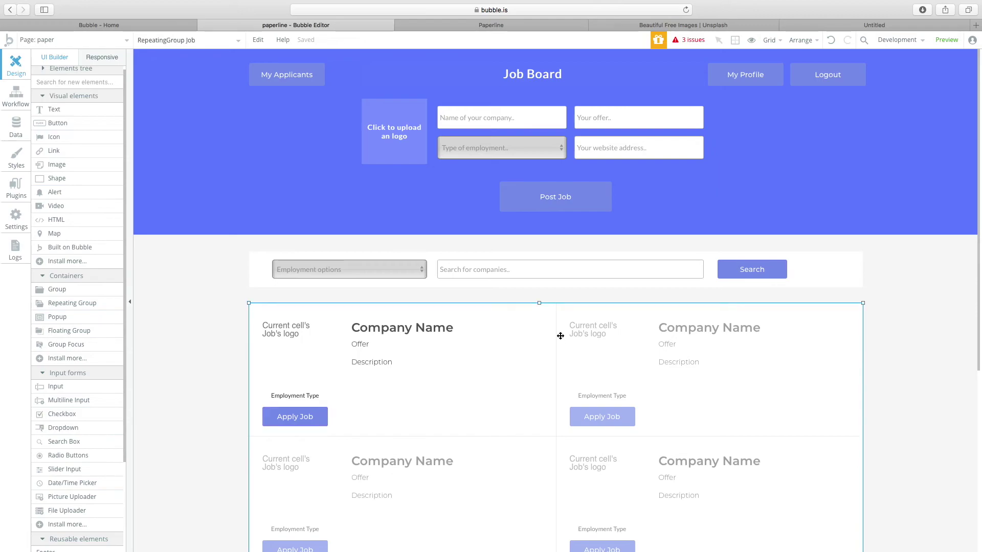
{"action": "left_click", "coordinate": [366, 271]}
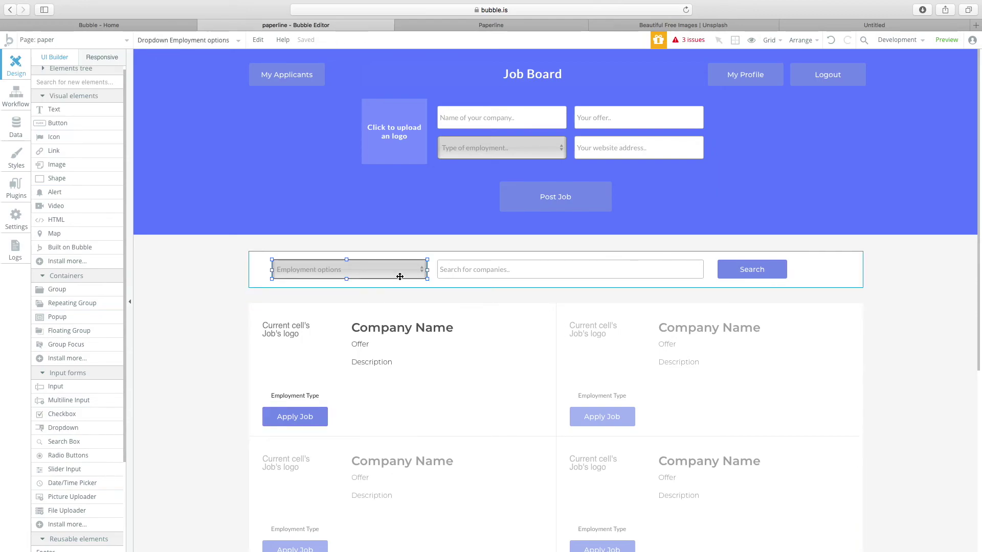
{"action": "left_click", "coordinate": [578, 202]}
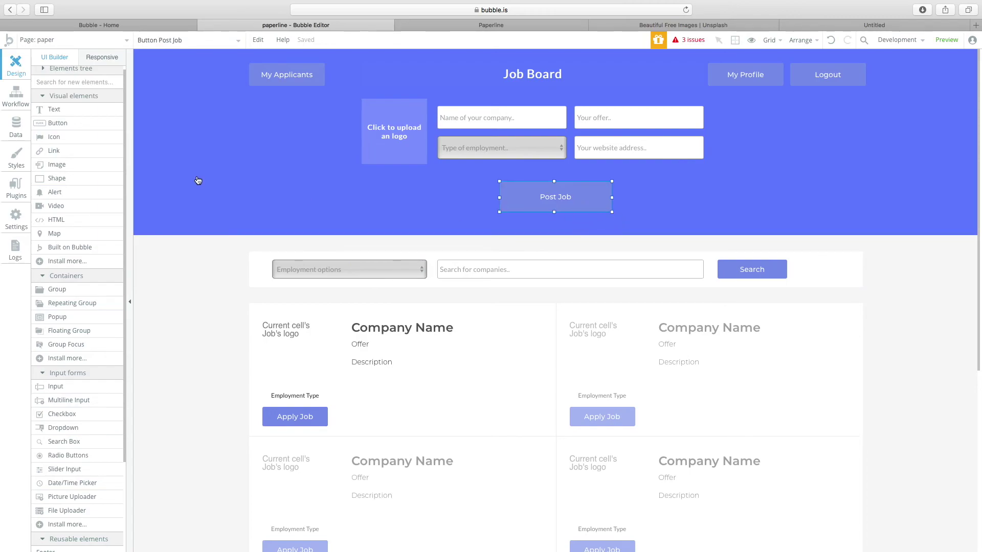
{"action": "left_click", "coordinate": [62, 39]}
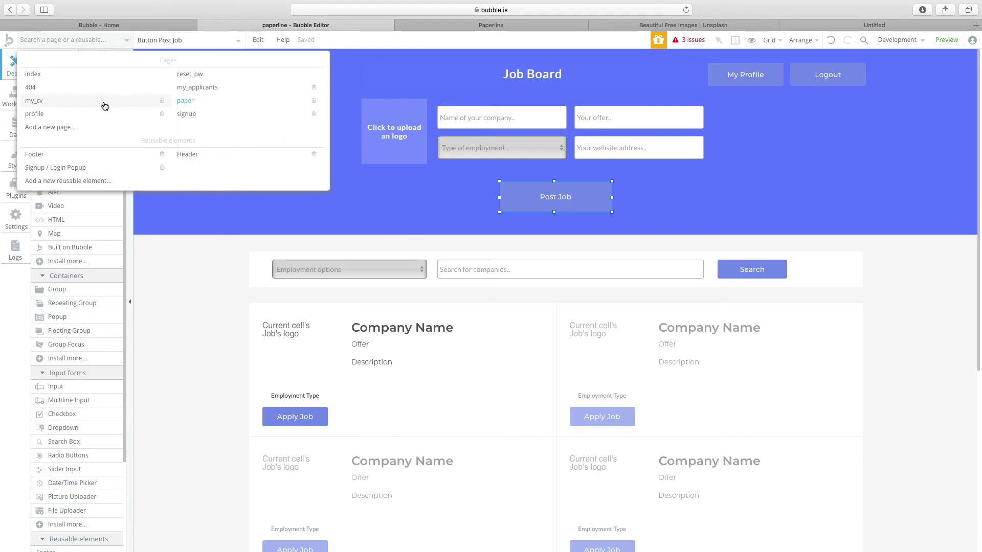
Open the my_cv page and scroll through it.
{"action": "left_click", "coordinate": [104, 106]}
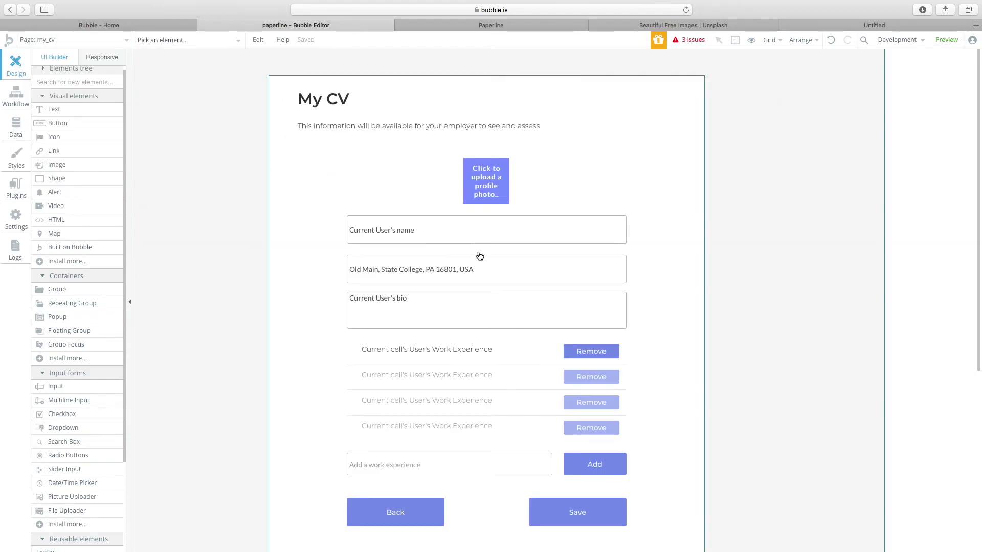
{"action": "scroll", "coordinate": [478, 256], "scroll_direction": "down", "scroll_amount": 6}
{"action": "scroll", "coordinate": [479, 257], "scroll_direction": "up", "scroll_amount": 5}
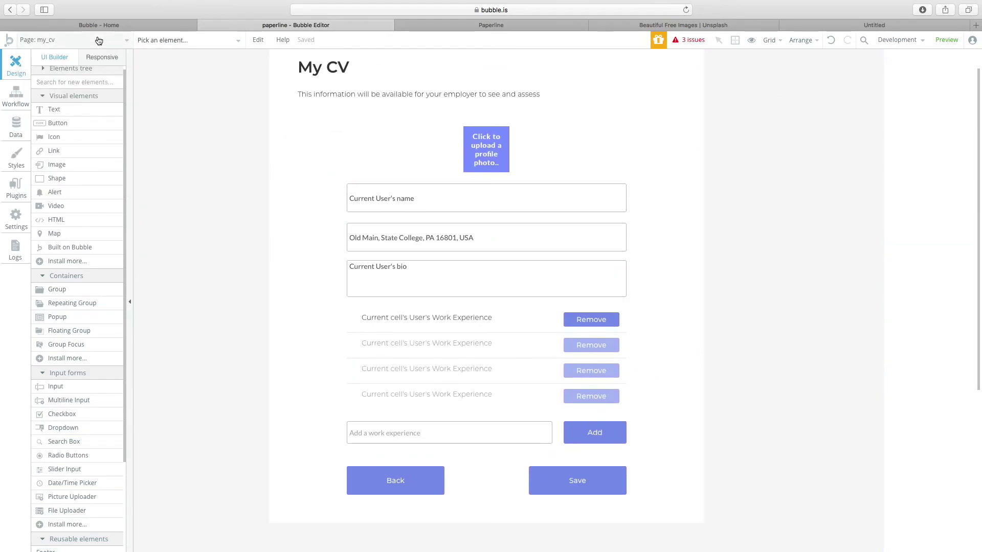
Review the profile page layout, then switch to the my_applicants page.
{"action": "left_click", "coordinate": [77, 40]}
{"action": "left_click", "coordinate": [98, 119]}
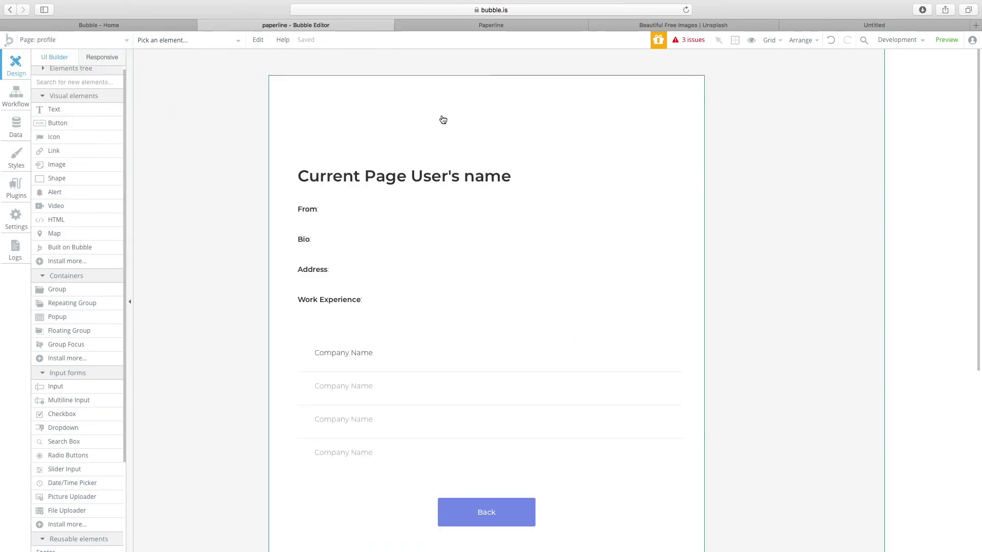
{"action": "scroll", "coordinate": [469, 279], "scroll_direction": "down", "scroll_amount": 6}
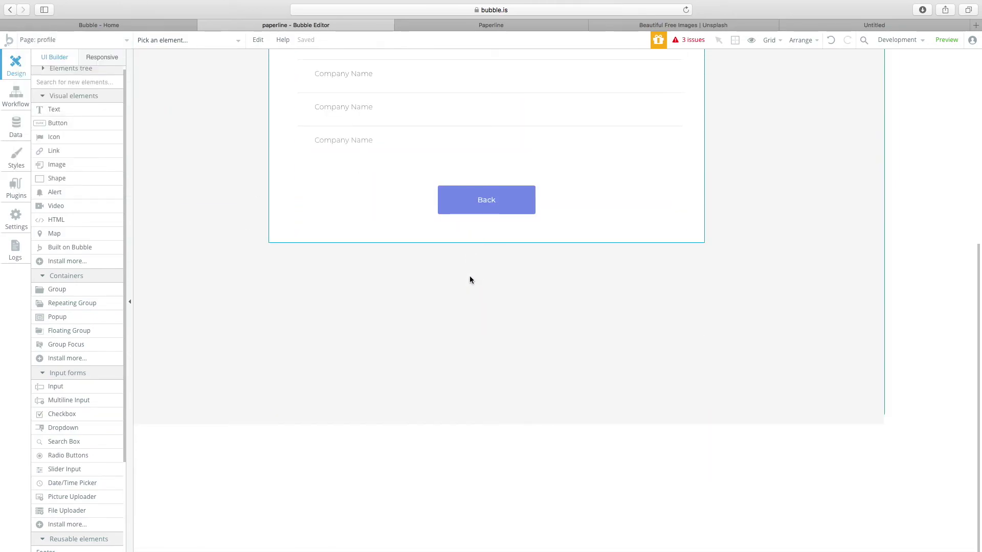
{"action": "scroll", "coordinate": [440, 283], "scroll_direction": "up", "scroll_amount": 4}
{"action": "scroll", "coordinate": [333, 261], "scroll_direction": "up", "scroll_amount": 4}
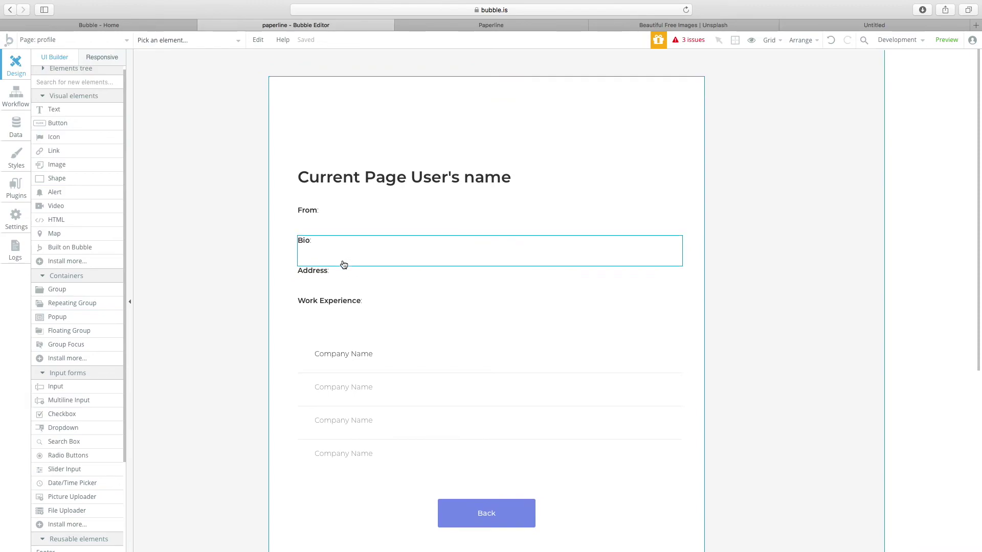
{"action": "left_click", "coordinate": [97, 40]}
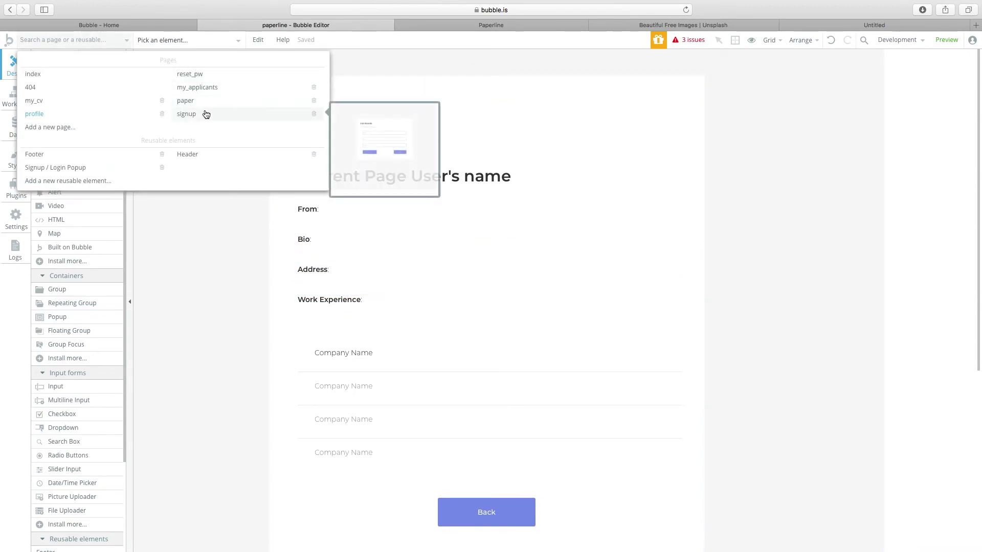
{"action": "left_click", "coordinate": [192, 88]}
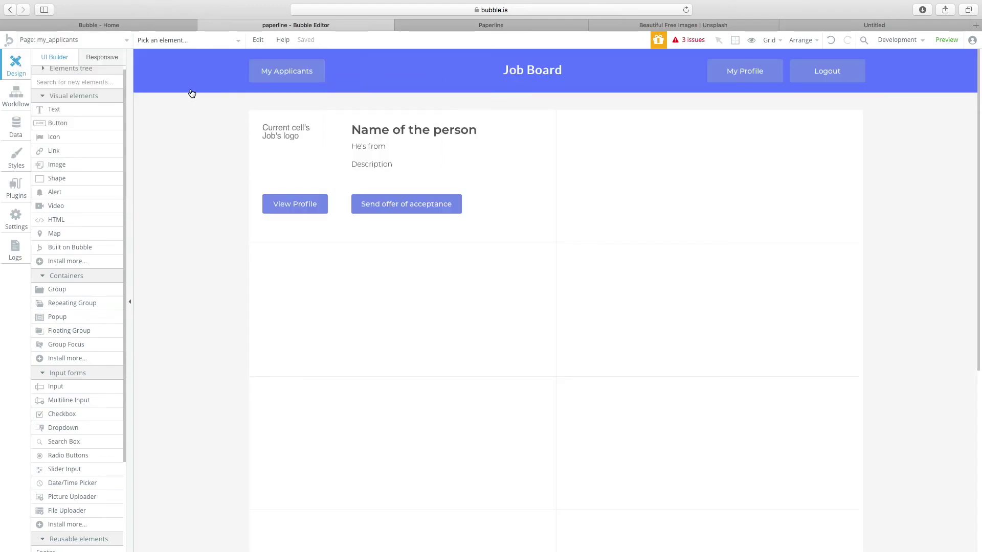
Inspect the Job repeating group's logo image, View Profile and Send offer of acceptance buttons.
{"action": "left_click", "coordinate": [524, 173]}
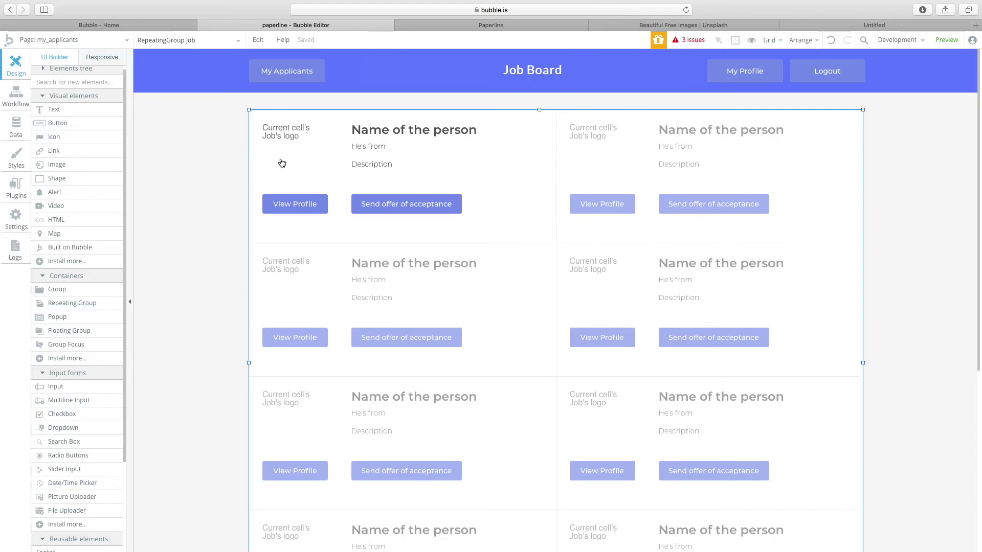
{"action": "left_click", "coordinate": [312, 148]}
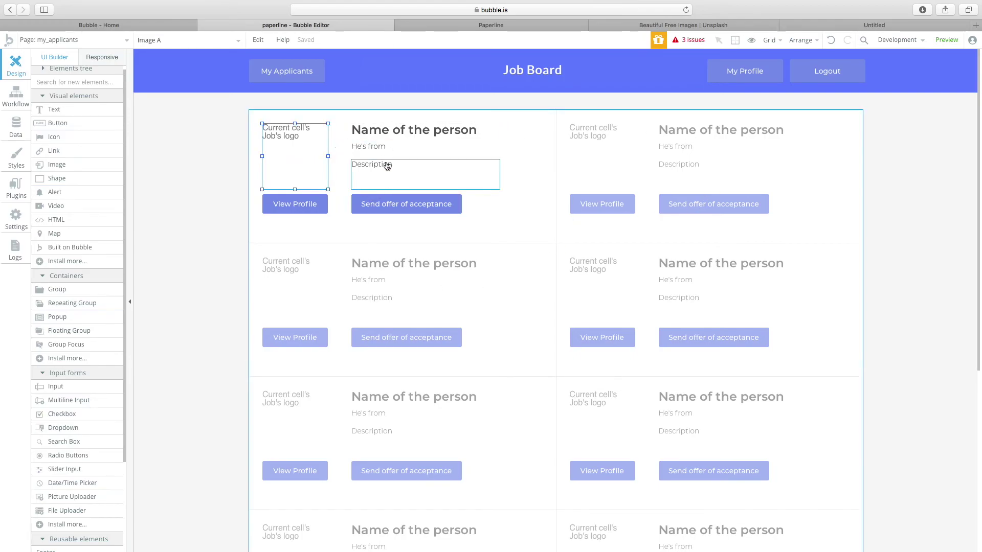
{"action": "left_click", "coordinate": [289, 211]}
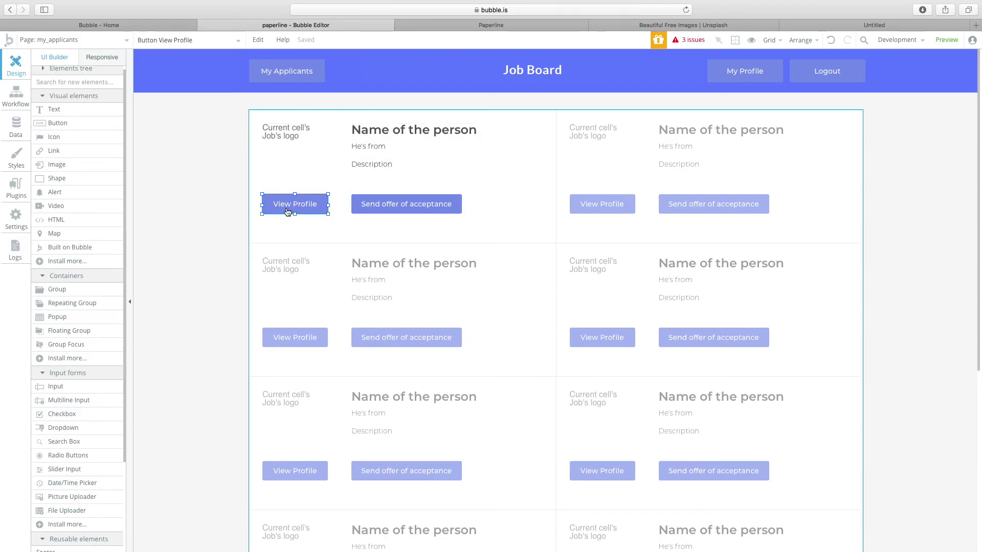
{"action": "left_click", "coordinate": [404, 205]}
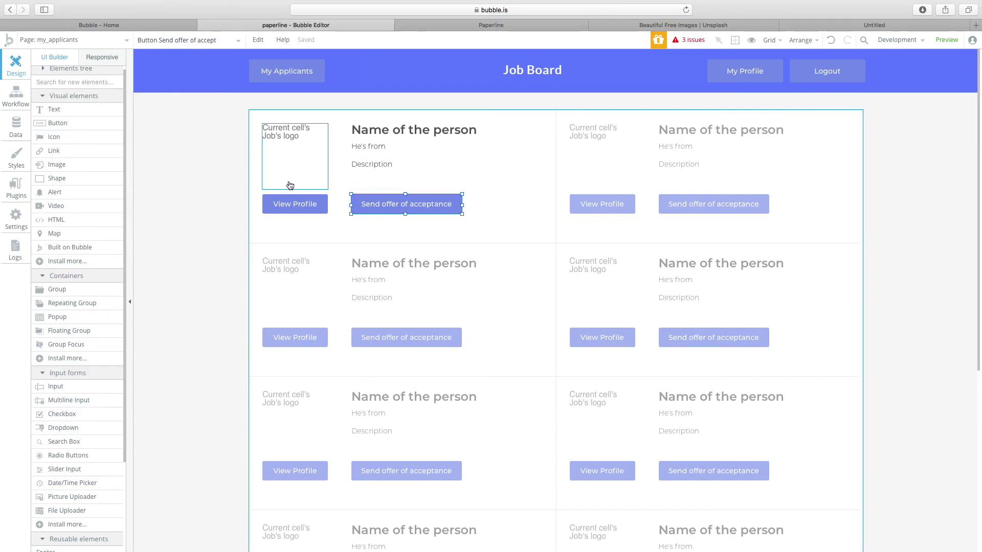
{"action": "left_click", "coordinate": [283, 208]}
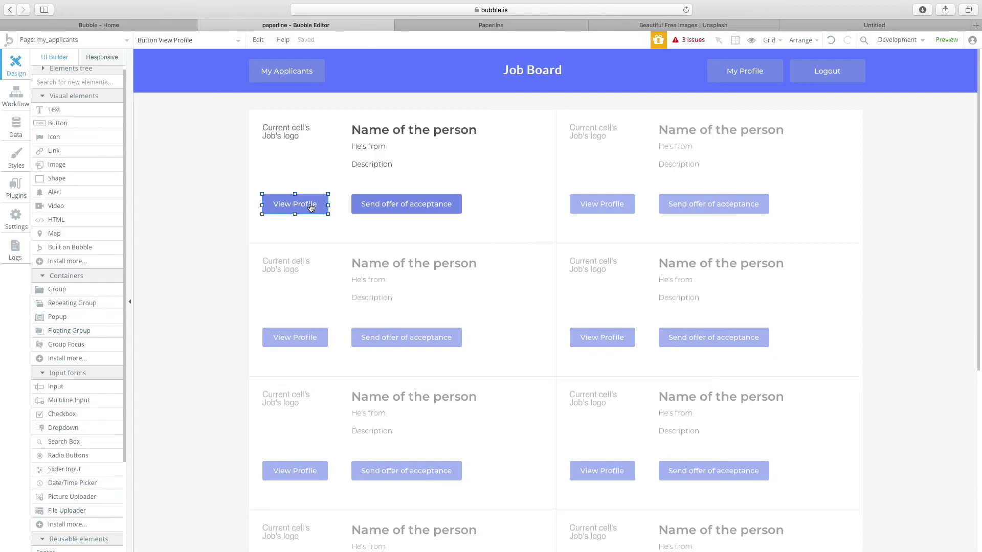
{"action": "left_click", "coordinate": [363, 205]}
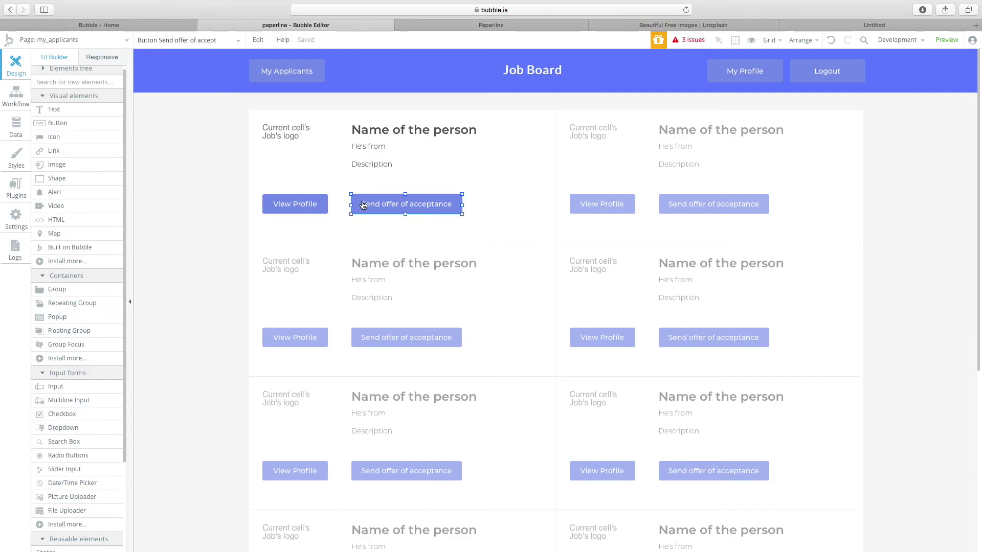
{"action": "left_click", "coordinate": [84, 40]}
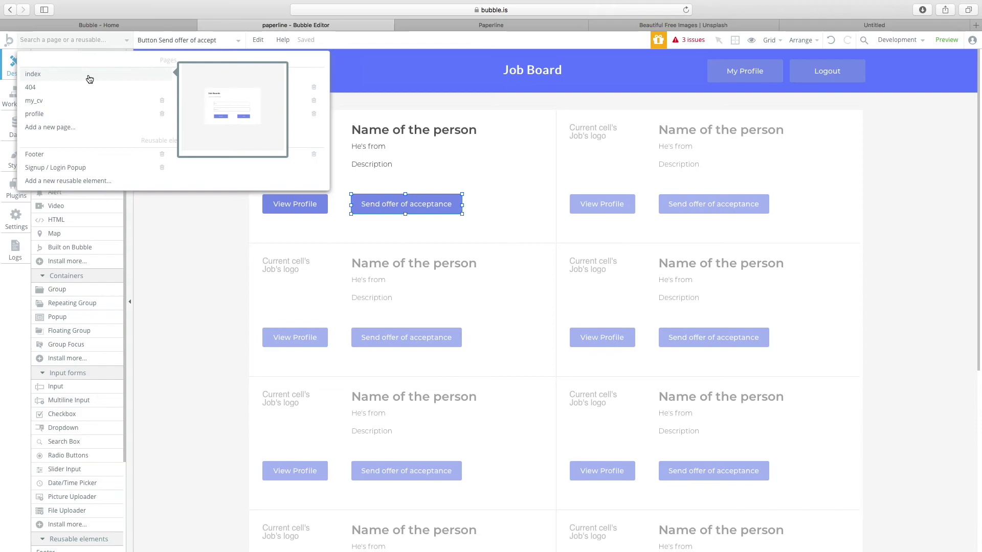
Go to the index page's Login button, then open the Data tab showing Job's fields.
{"action": "left_click", "coordinate": [89, 78]}
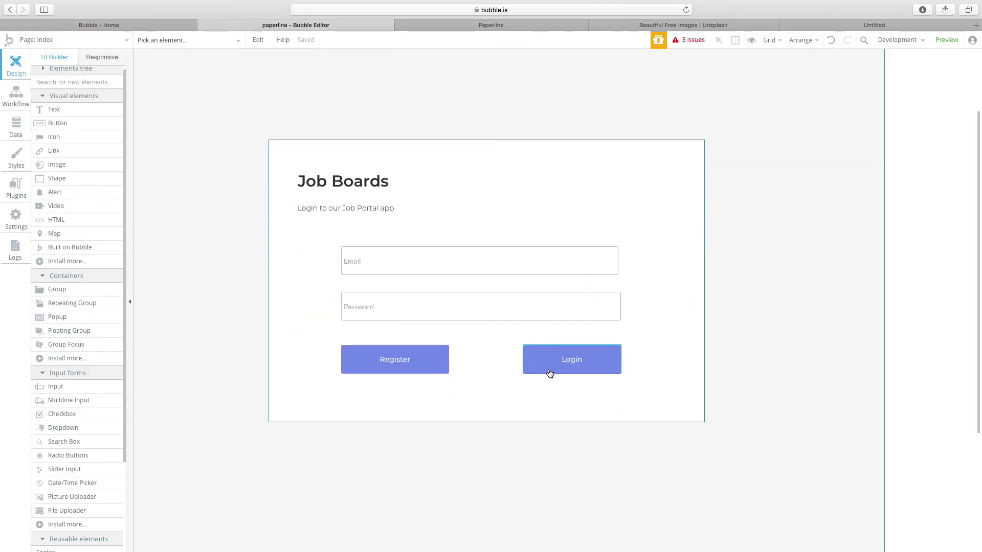
{"action": "left_click", "coordinate": [540, 363]}
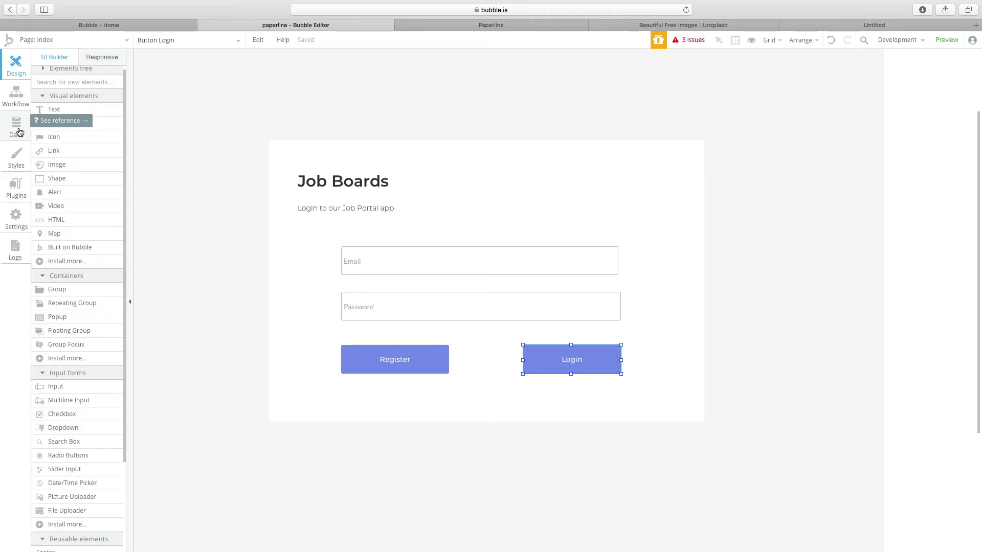
{"action": "left_click", "coordinate": [18, 132]}
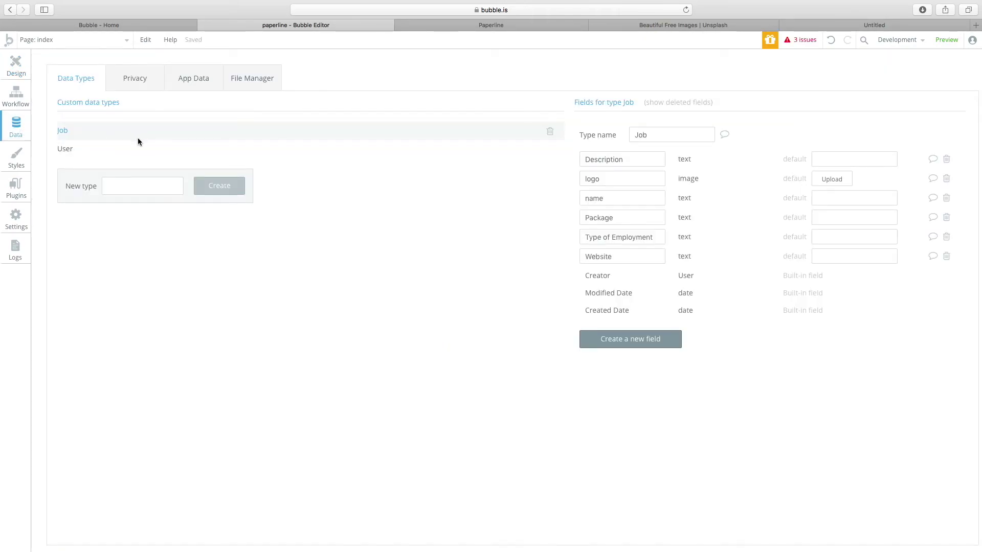
Show the User type's fields and open, then cancel, the new-field form twice.
{"action": "left_click", "coordinate": [92, 150]}
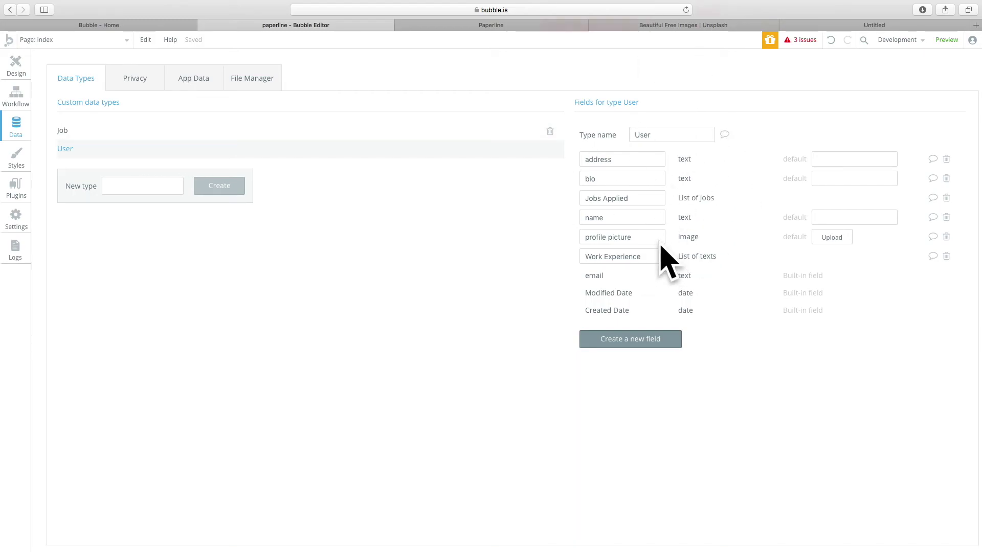
{"action": "double_click", "coordinate": [631, 161]}
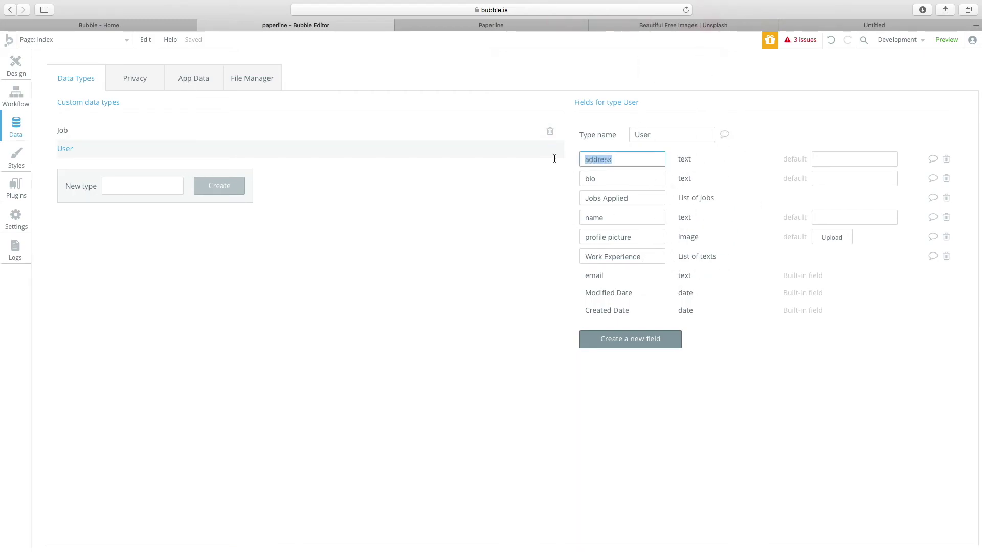
{"action": "left_click", "coordinate": [636, 343]}
{"action": "left_click", "coordinate": [545, 182]}
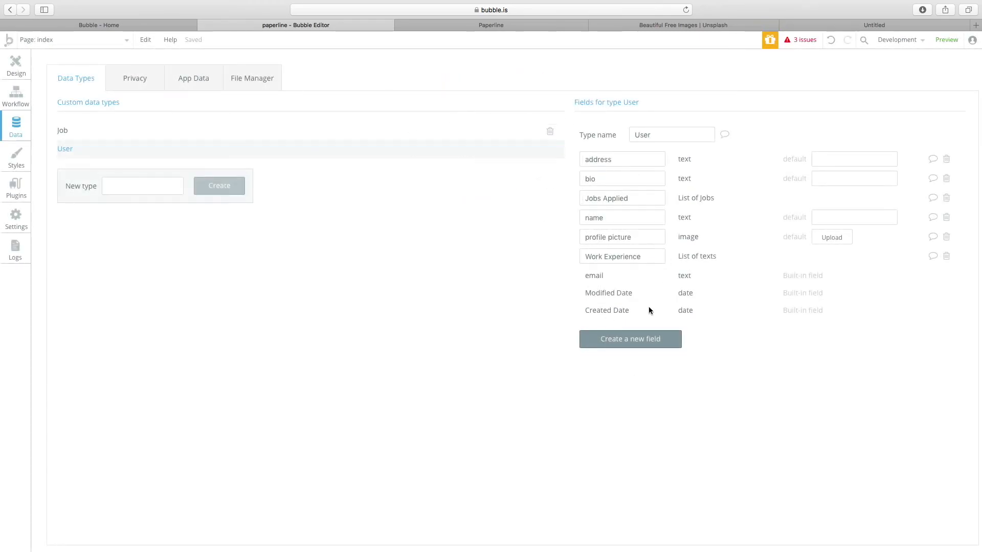
{"action": "left_click", "coordinate": [624, 338]}
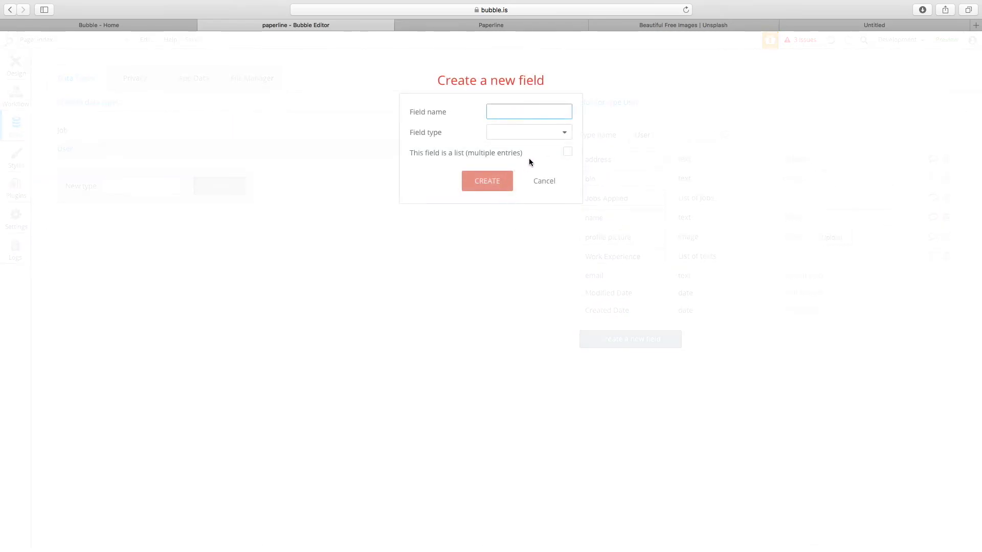
{"action": "left_click", "coordinate": [670, 284]}
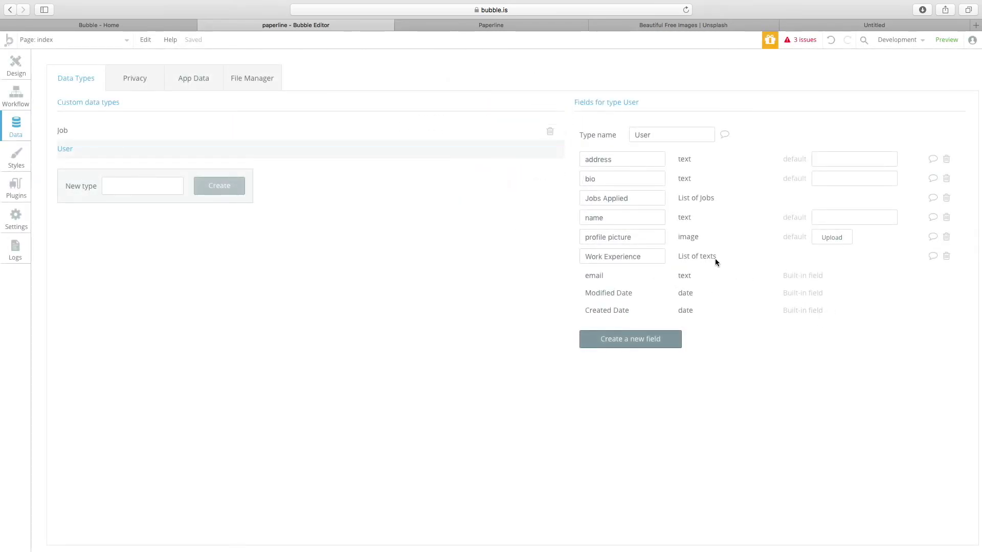
{"action": "left_click", "coordinate": [657, 339]}
{"action": "left_click", "coordinate": [547, 183]}
Review User's address, bio and Jobs Applied field names, briefly glancing at the Job type.
{"action": "left_click_drag", "start_coordinate": [652, 160], "coordinate": [584, 159]}
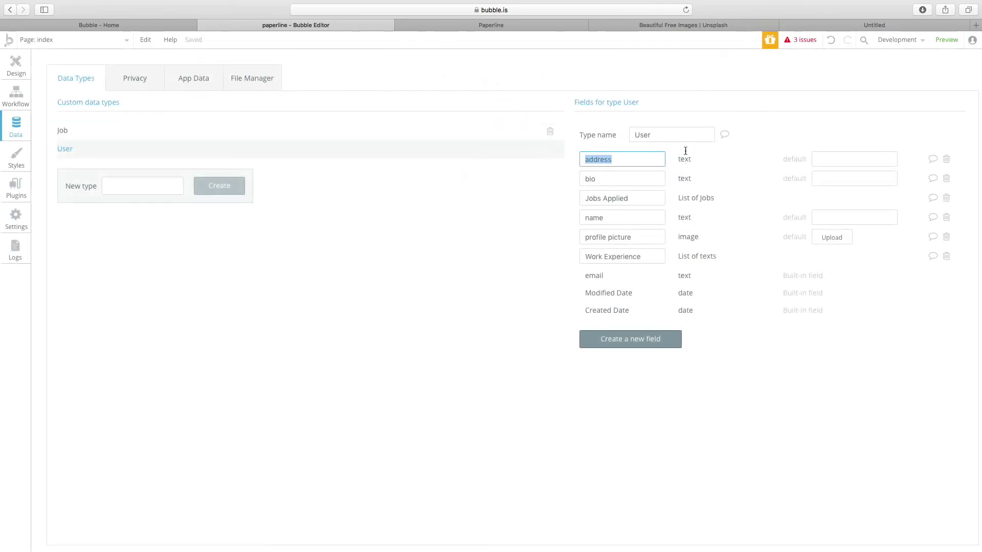
{"action": "left_click", "coordinate": [686, 160]}
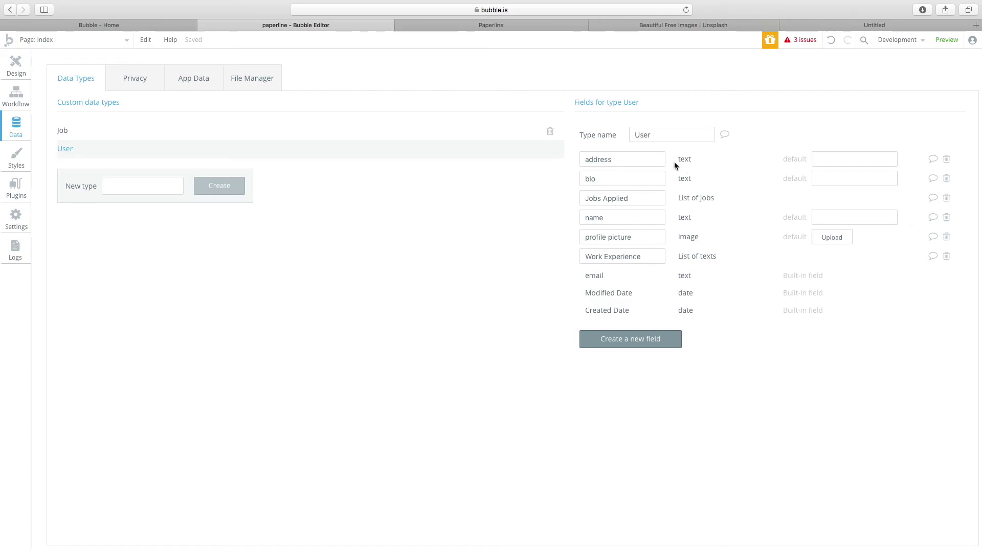
{"action": "left_click_drag", "start_coordinate": [611, 178], "coordinate": [563, 176]}
{"action": "left_click", "coordinate": [693, 179]}
{"action": "left_click", "coordinate": [627, 203]}
{"action": "left_click_drag", "start_coordinate": [628, 203], "coordinate": [506, 193]}
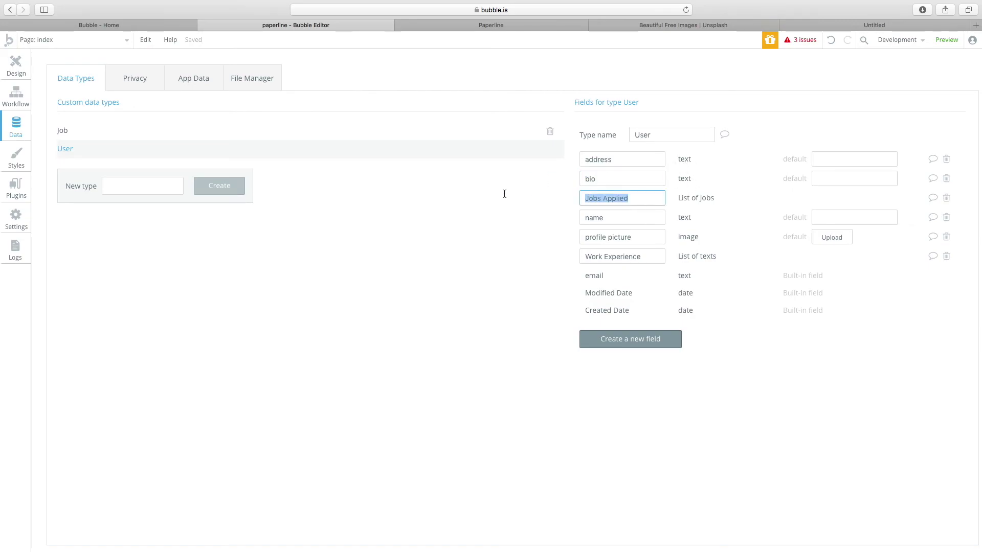
{"action": "left_click", "coordinate": [690, 197]}
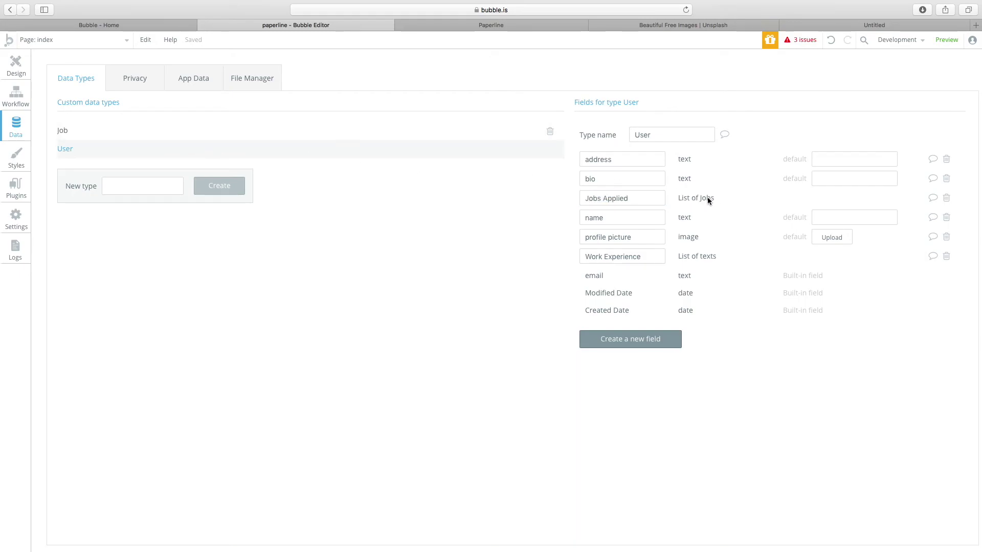
{"action": "left_click", "coordinate": [259, 135]}
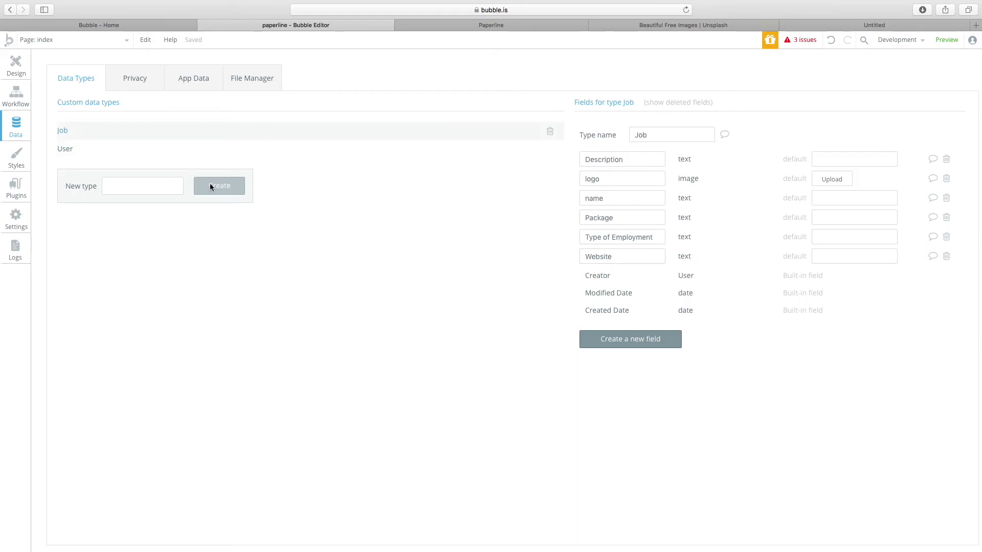
{"action": "left_click", "coordinate": [129, 149]}
Review User's name, profile picture and Work Experience field names.
{"action": "left_click_drag", "start_coordinate": [649, 215], "coordinate": [501, 207]}
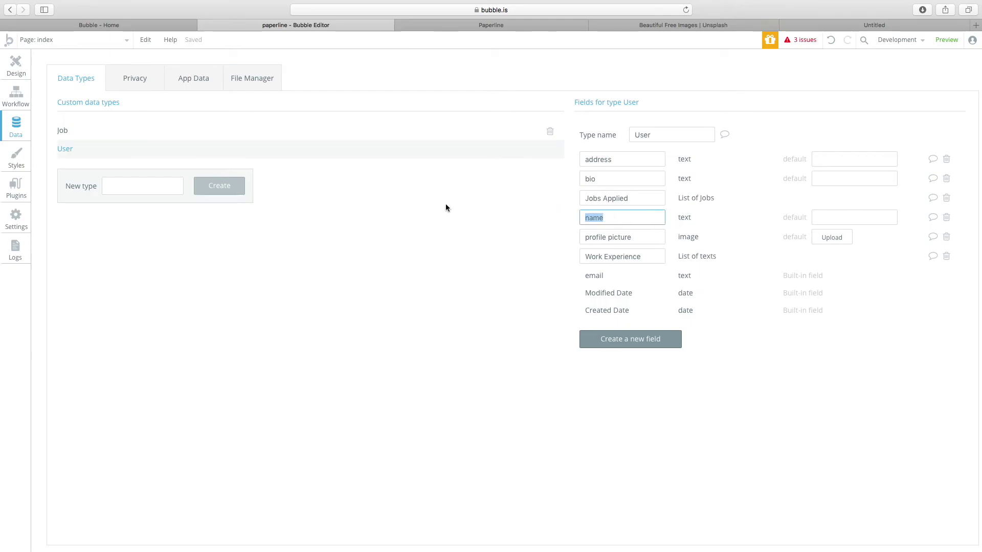
{"action": "left_click", "coordinate": [626, 218]}
{"action": "left_click", "coordinate": [735, 220]}
{"action": "left_click", "coordinate": [586, 244]}
{"action": "key", "text": "super+a"}
{"action": "left_click", "coordinate": [711, 240]}
{"action": "left_click", "coordinate": [661, 259]}
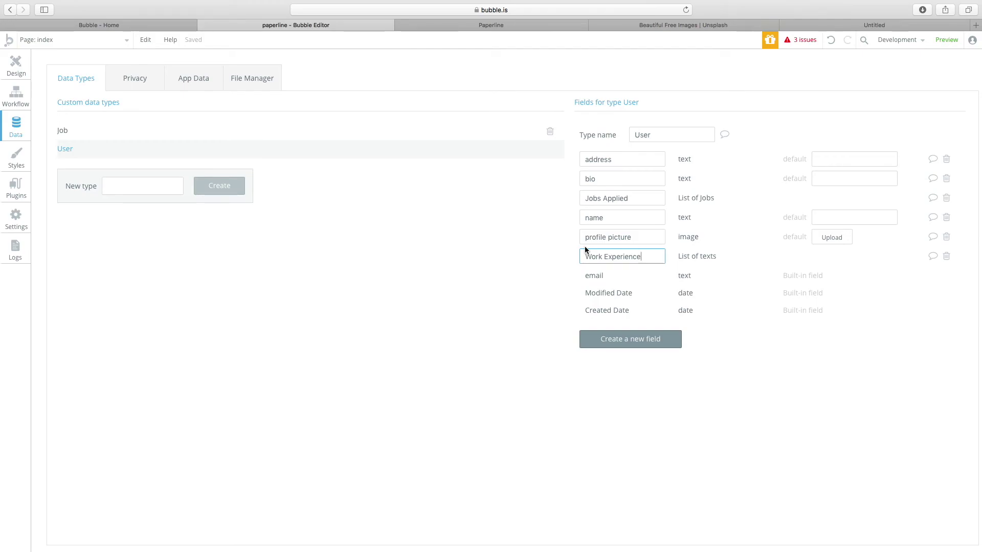
{"action": "left_click", "coordinate": [698, 259]}
Draft a new 'Work Experience' text field on User, then cancel it.
{"action": "left_click", "coordinate": [631, 339]}
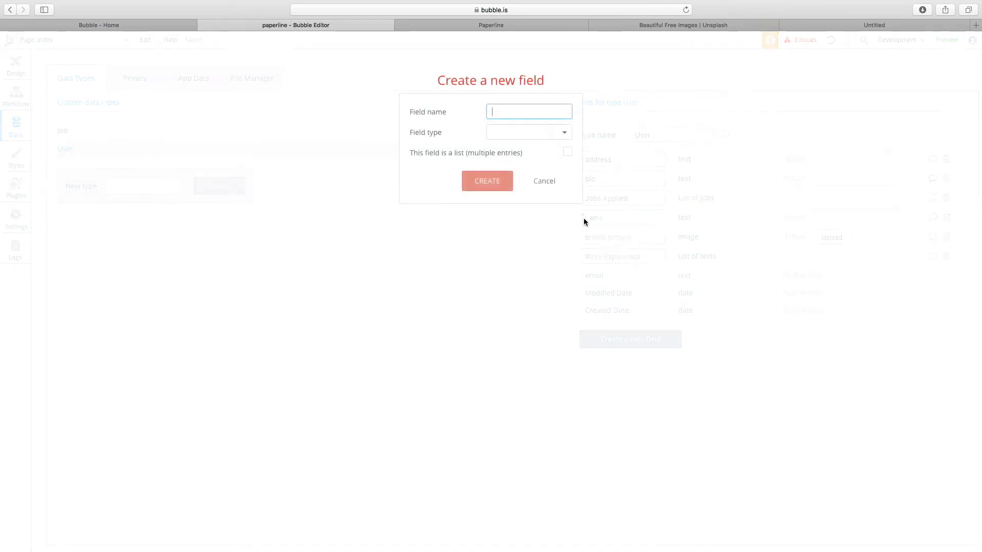
{"action": "type", "text": "Work Experience"}
{"action": "left_click", "coordinate": [514, 132]}
{"action": "left_click", "coordinate": [513, 149]}
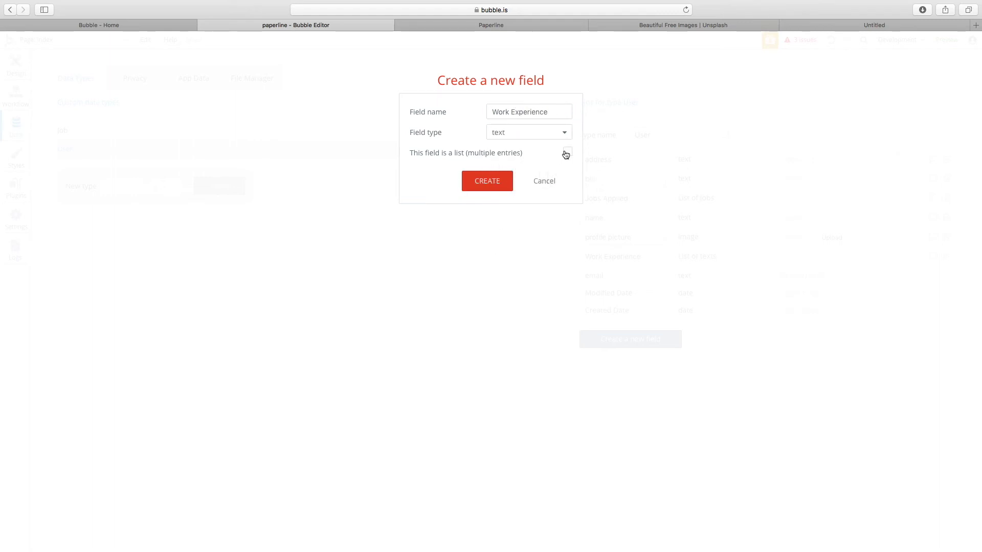
{"action": "left_click", "coordinate": [538, 183]}
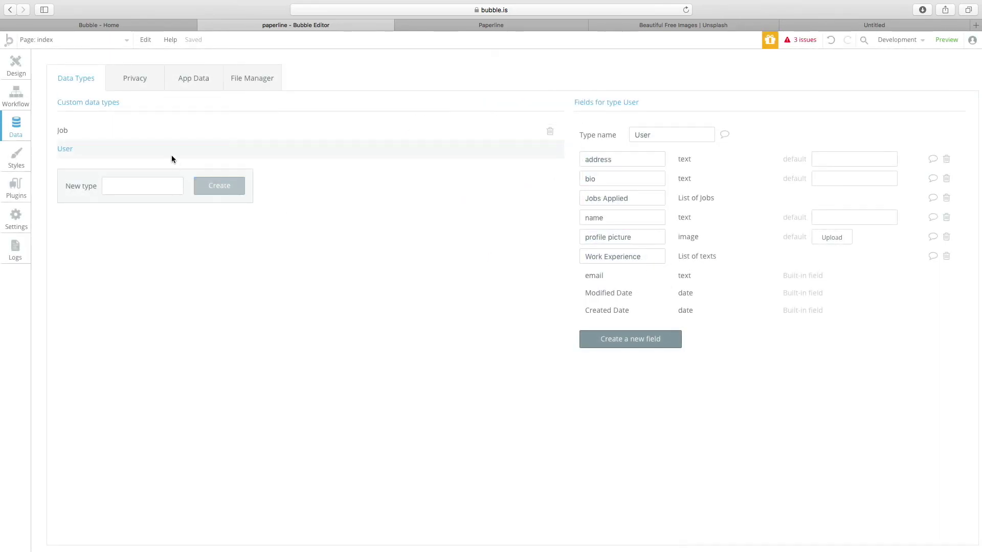
{"action": "left_click", "coordinate": [139, 132]}
{"action": "left_click_drag", "start_coordinate": [633, 160], "coordinate": [525, 160]}
{"action": "left_click", "coordinate": [707, 161]}
{"action": "left_click_drag", "start_coordinate": [659, 160], "coordinate": [549, 154]}
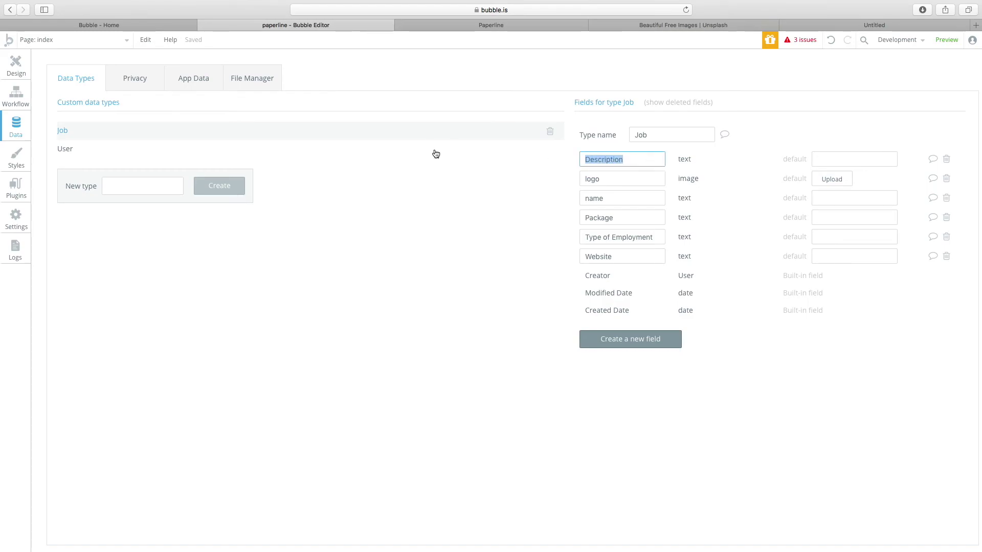
{"action": "left_click", "coordinate": [678, 168]}
{"action": "left_click", "coordinate": [642, 161]}
{"action": "left_click_drag", "start_coordinate": [642, 161], "coordinate": [347, 159]}
{"action": "left_click", "coordinate": [632, 178]}
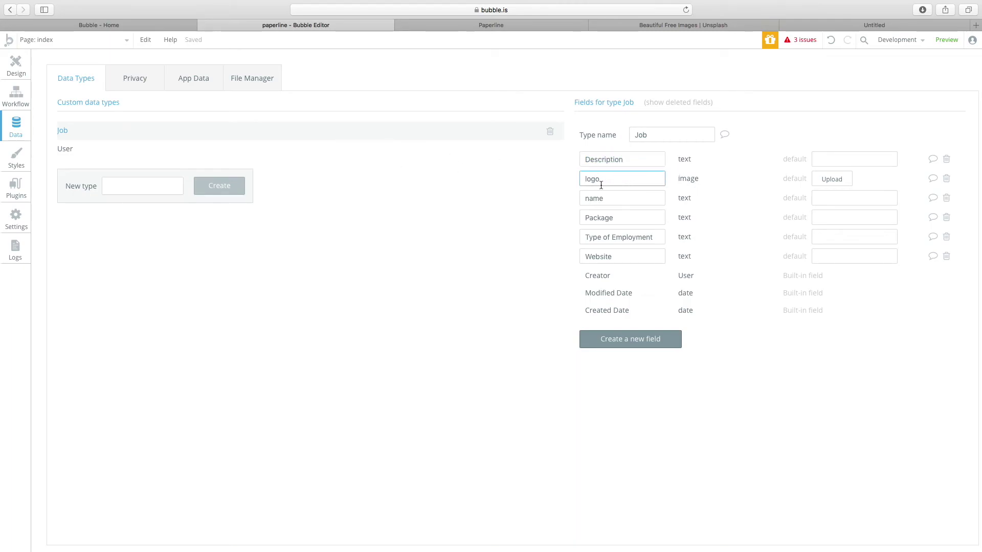
{"action": "left_click_drag", "start_coordinate": [609, 182], "coordinate": [491, 175]}
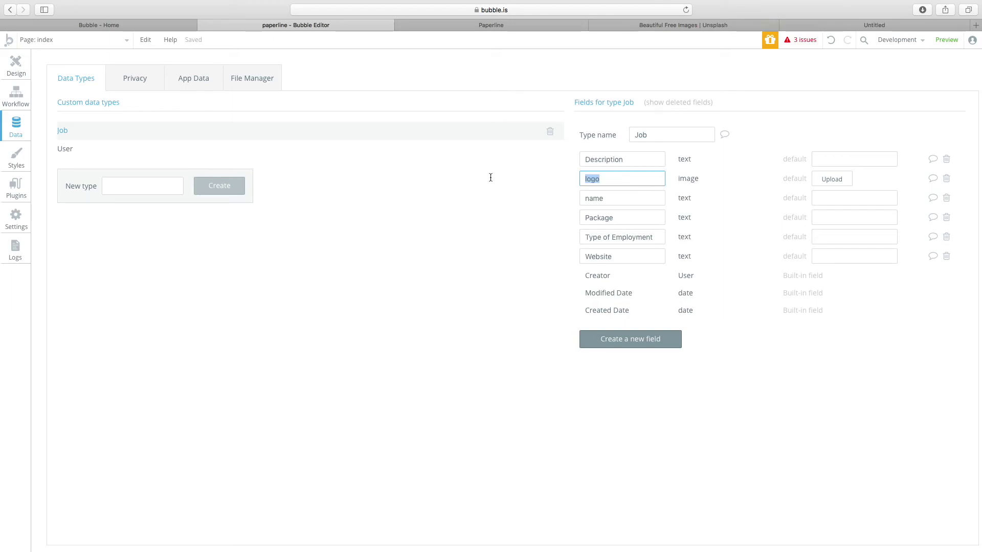
{"action": "left_click", "coordinate": [694, 179]}
{"action": "left_click", "coordinate": [629, 198]}
{"action": "left_click_drag", "start_coordinate": [633, 215], "coordinate": [456, 216]}
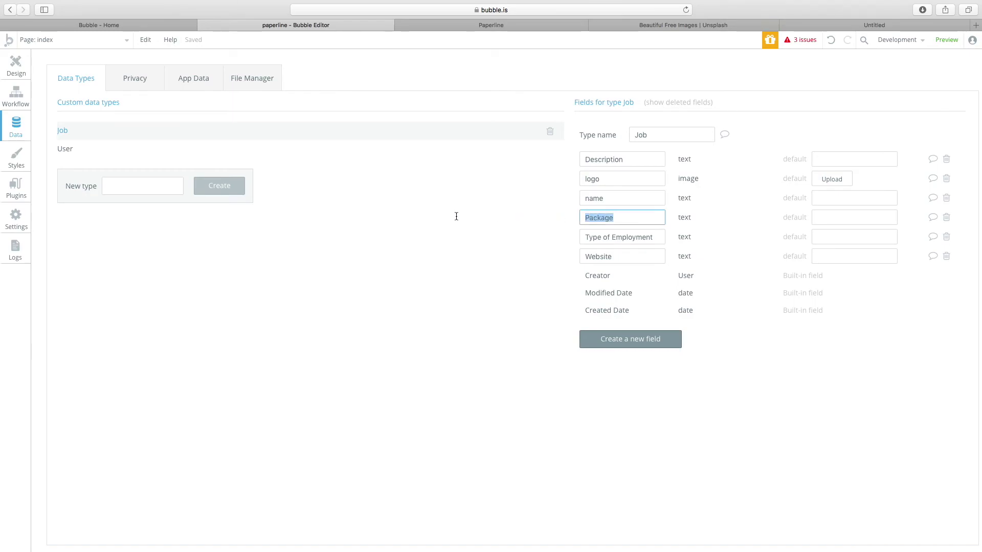
{"action": "left_click_drag", "start_coordinate": [646, 236], "coordinate": [248, 222]}
{"action": "left_click", "coordinate": [691, 235]}
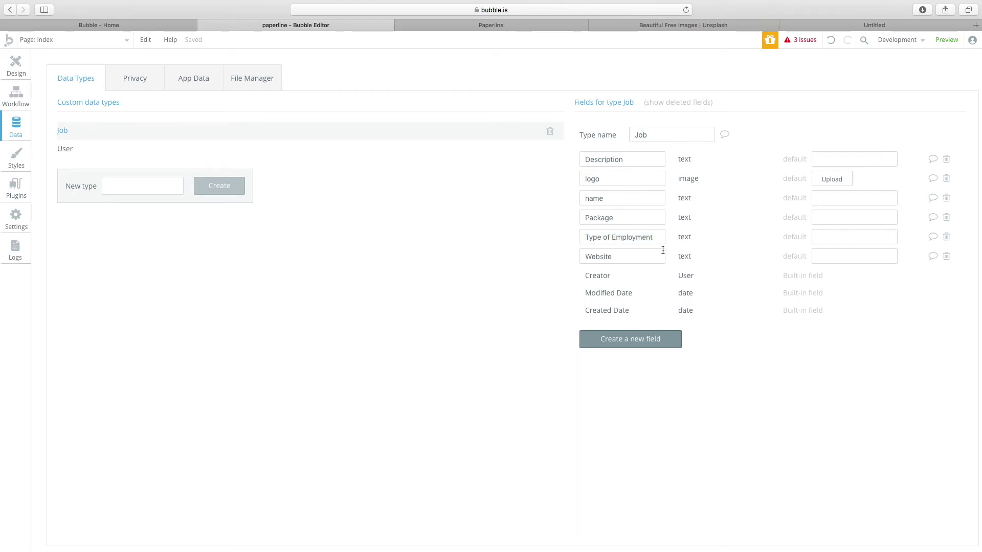
{"action": "left_click_drag", "start_coordinate": [661, 236], "coordinate": [453, 225]}
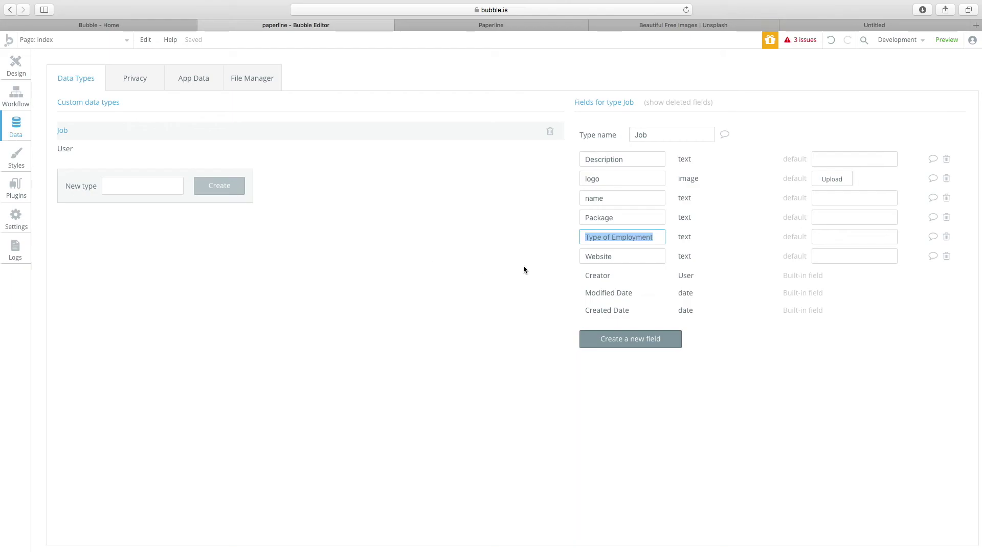
{"action": "left_click", "coordinate": [644, 258]}
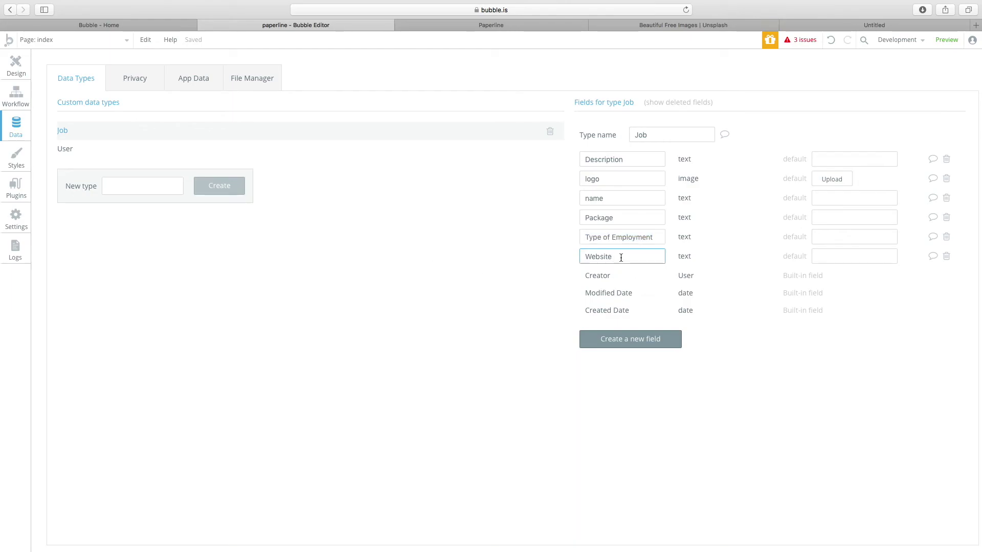
{"action": "double_click", "coordinate": [621, 257]}
{"action": "left_click", "coordinate": [625, 258]}
{"action": "left_click", "coordinate": [220, 296]}
{"action": "left_click", "coordinate": [650, 260]}
{"action": "key", "text": "super+a"}
Leave the Website field and return to the page design view.
{"action": "left_click", "coordinate": [449, 293]}
{"action": "double_click", "coordinate": [637, 255]}
{"action": "left_click", "coordinate": [681, 259]}
{"action": "left_click", "coordinate": [13, 65]}
Open the Login button's click workflow and inspect its Log the user in step.
{"action": "left_click", "coordinate": [418, 370]}
{"action": "left_click", "coordinate": [594, 359]}
{"action": "double_click", "coordinate": [611, 361]}
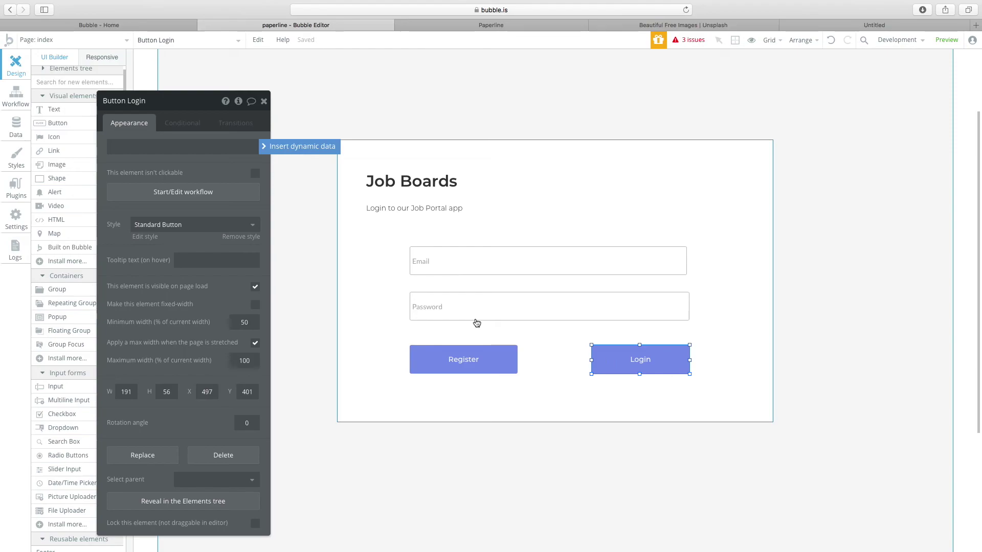
{"action": "left_click", "coordinate": [276, 195]}
{"action": "left_click_drag", "start_coordinate": [161, 116], "coordinate": [373, 140]}
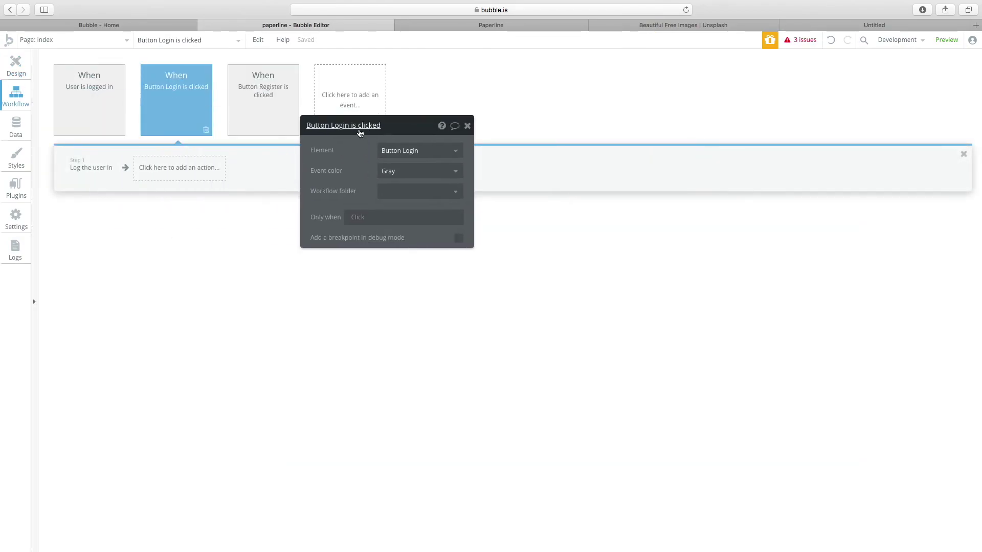
{"action": "left_click", "coordinate": [83, 167]}
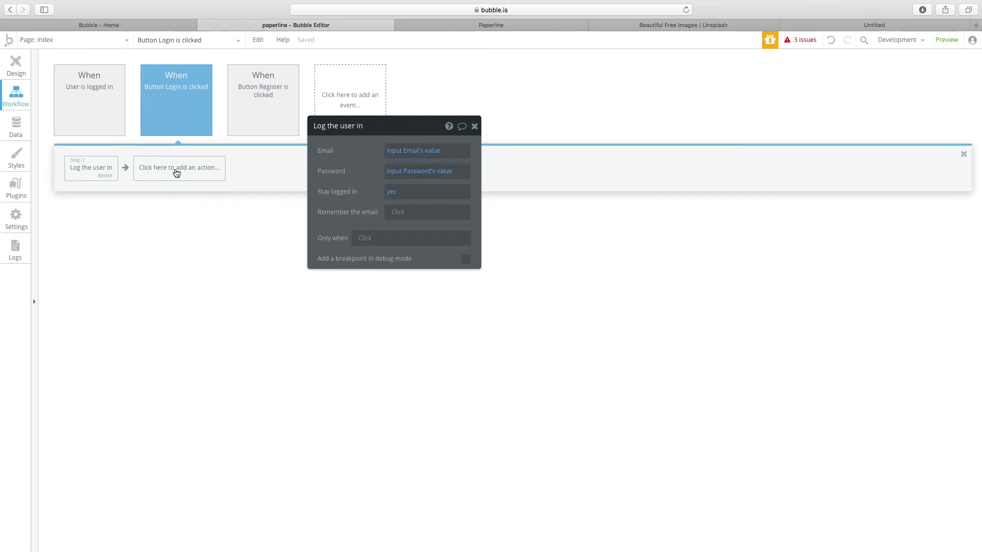
Briefly check the page list, then view the Login click workflow from the page's workflows.
{"action": "left_click", "coordinate": [74, 41]}
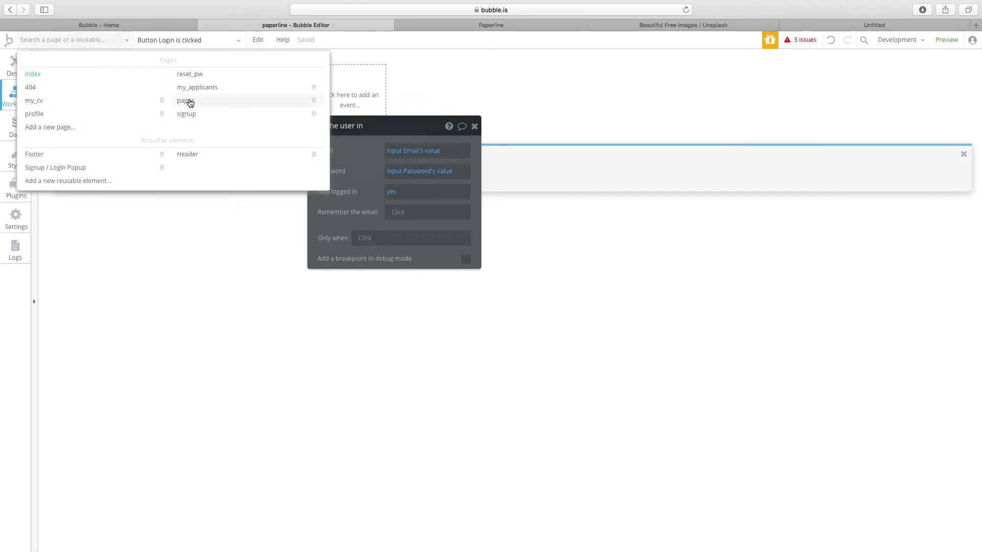
{"action": "mouse_move", "coordinate": [190, 103]}
{"action": "left_click", "coordinate": [177, 218]}
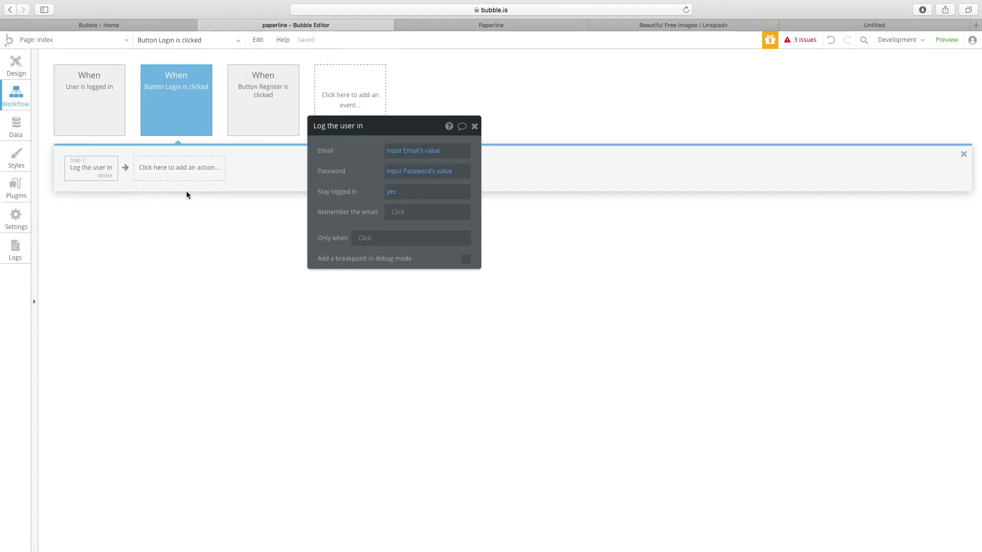
{"action": "left_click", "coordinate": [10, 71]}
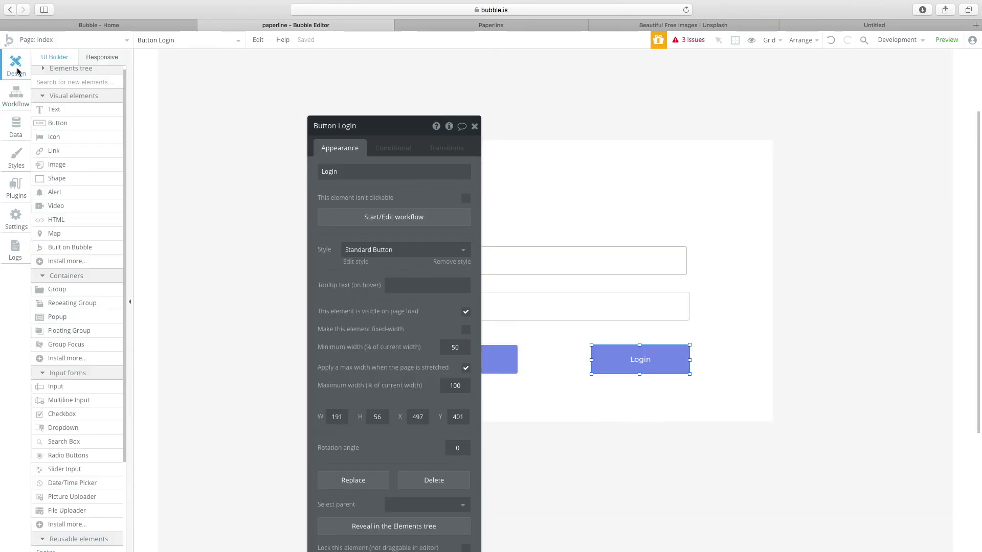
{"action": "left_click", "coordinate": [255, 154]}
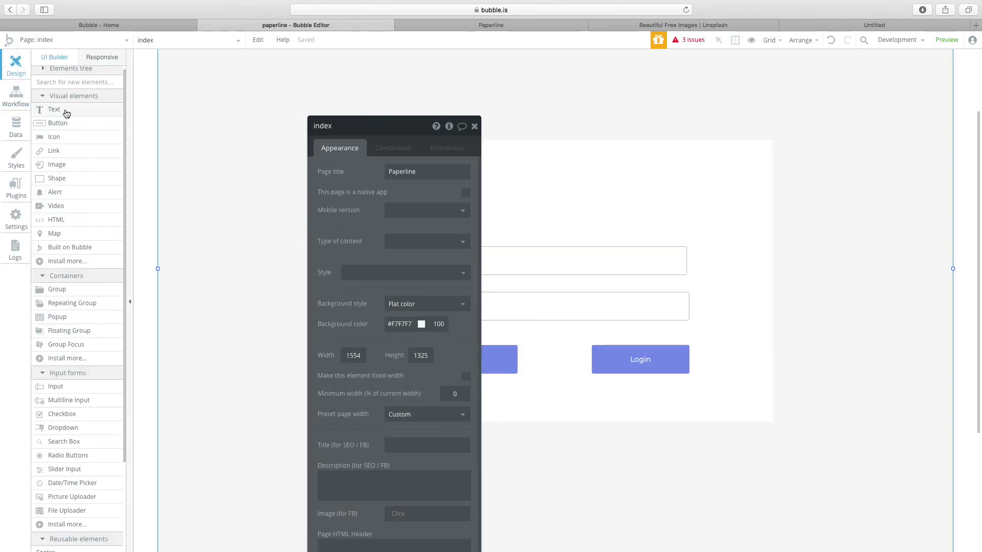
{"action": "left_click", "coordinate": [17, 97]}
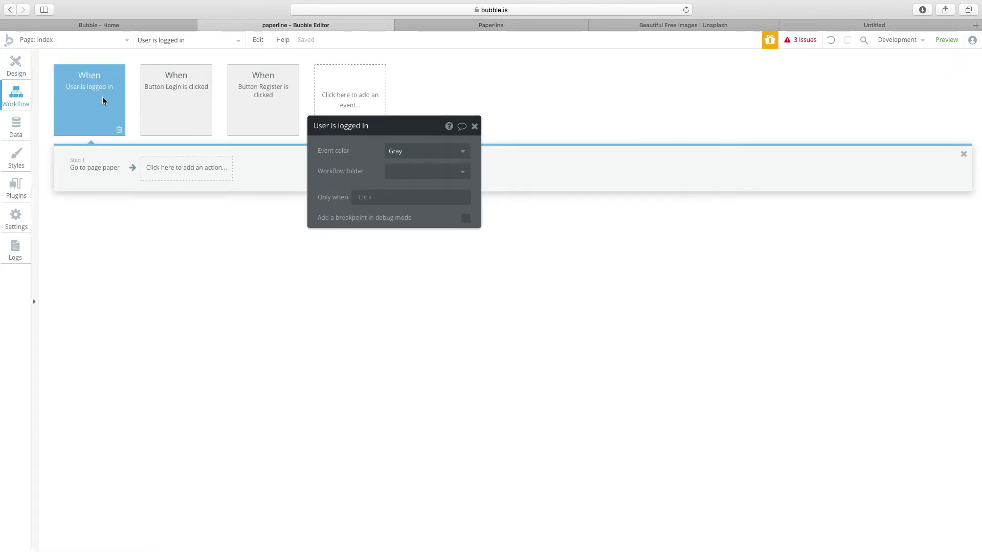
{"action": "left_click", "coordinate": [171, 88]}
Inspect the User is logged in workflow's Go to page paper step.
{"action": "left_click", "coordinate": [16, 65]}
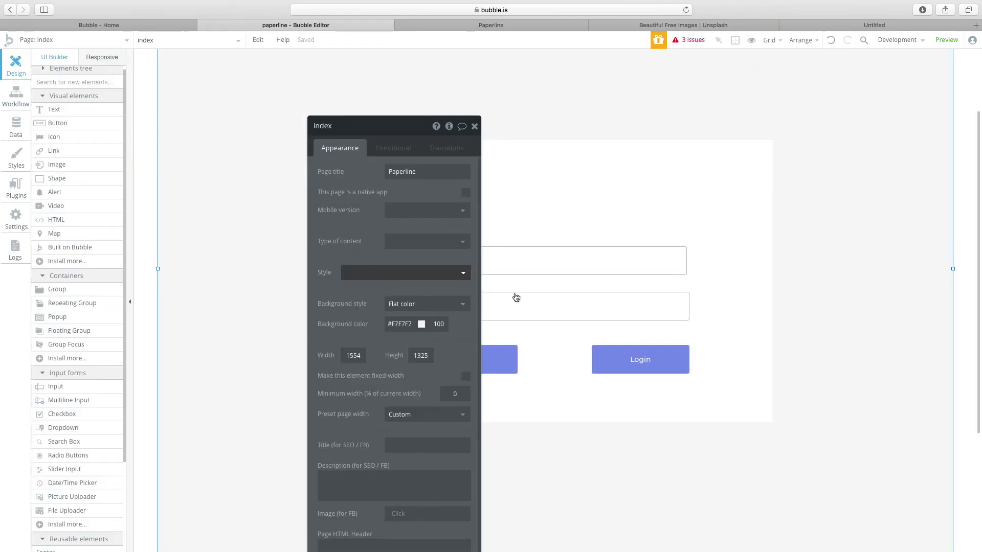
{"action": "left_click", "coordinate": [638, 359]}
{"action": "left_click", "coordinate": [393, 217]}
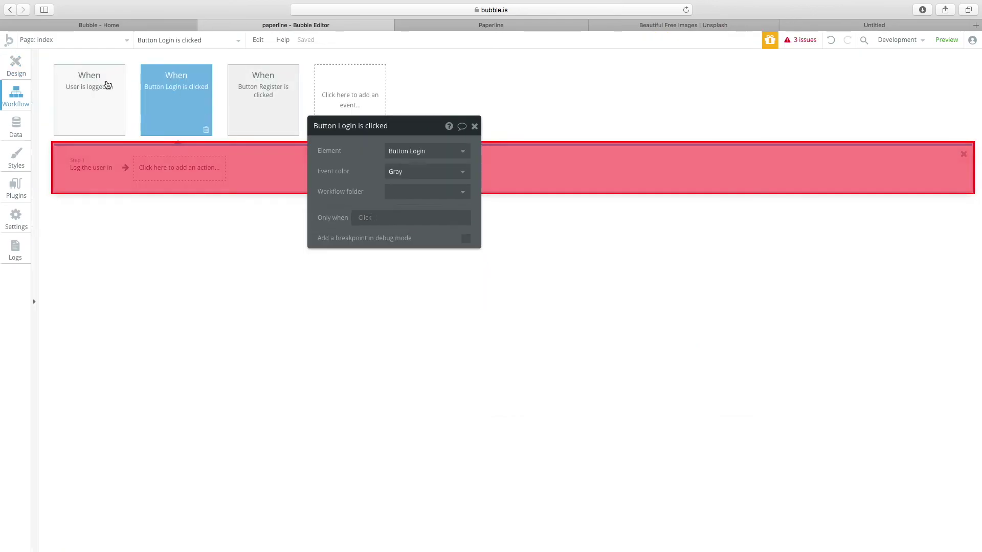
{"action": "left_click", "coordinate": [101, 106]}
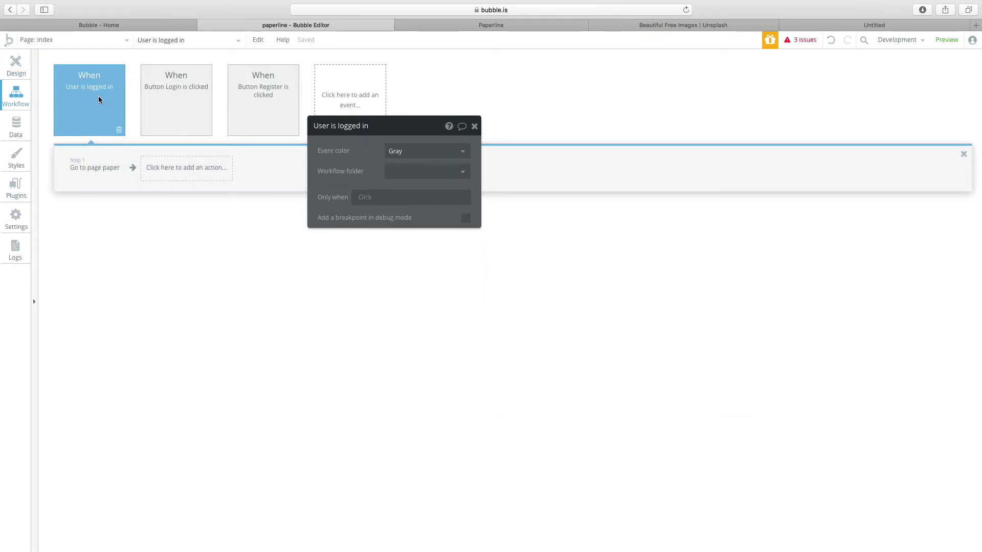
{"action": "left_click", "coordinate": [192, 94]}
{"action": "left_click", "coordinate": [90, 88]}
{"action": "left_click", "coordinate": [104, 173]}
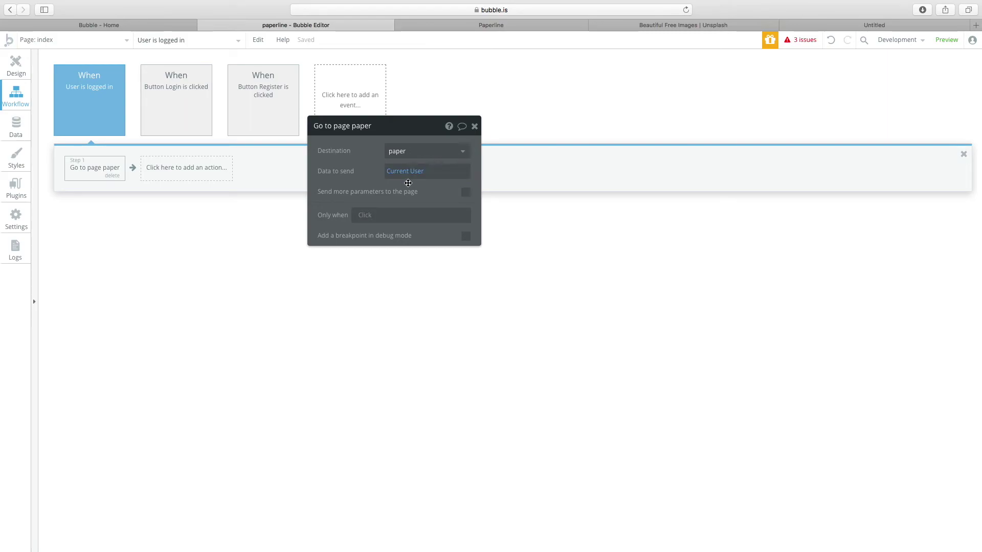
Change the Register click workflow's Go to page destination from index to signup.
{"action": "mouse_move", "coordinate": [267, 118]}
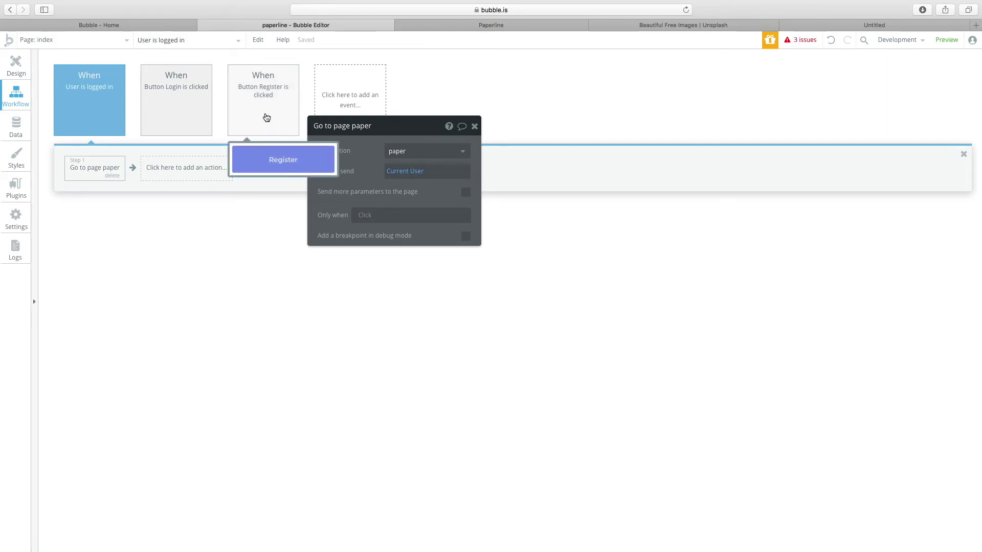
{"action": "left_click", "coordinate": [266, 117]}
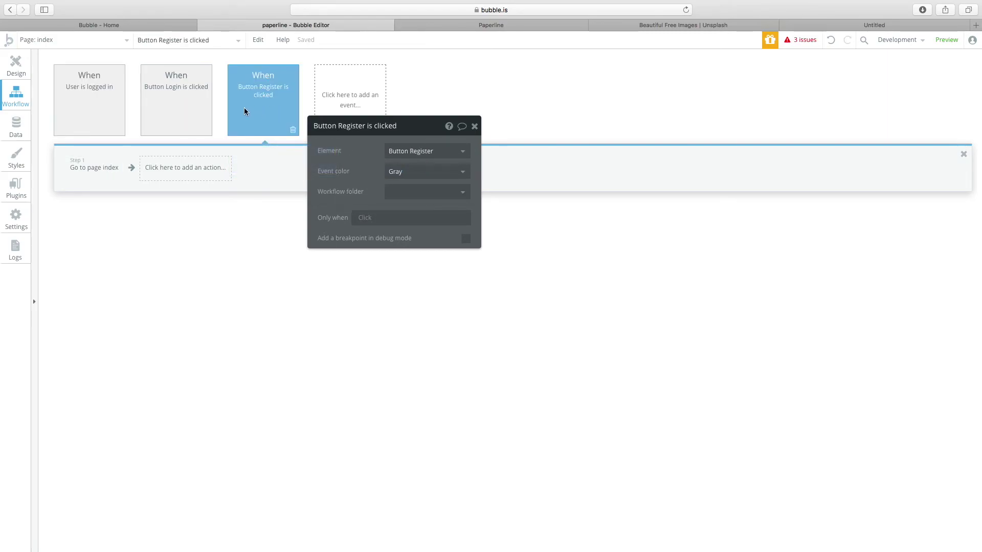
{"action": "left_click", "coordinate": [95, 167]}
{"action": "left_click", "coordinate": [409, 151]}
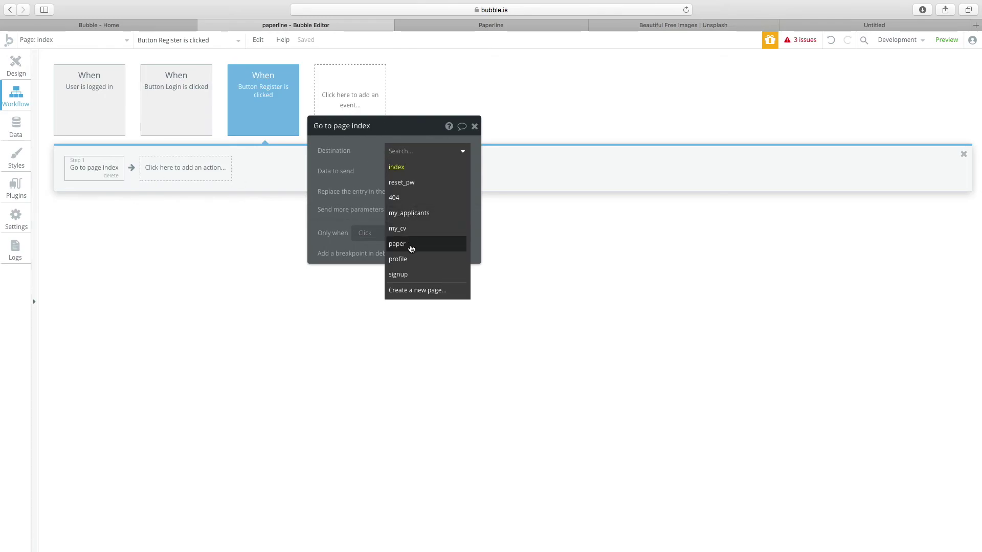
{"action": "left_click", "coordinate": [408, 277]}
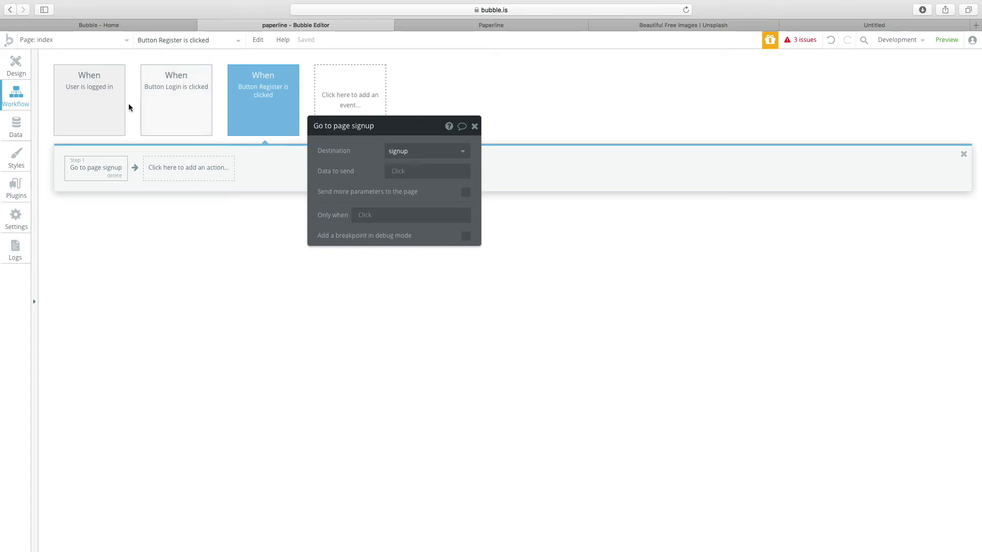
Check the live Job Boards app, then open the signup page in the editor.
{"action": "left_click", "coordinate": [16, 64]}
{"action": "left_click", "coordinate": [77, 25]}
{"action": "left_click", "coordinate": [517, 26]}
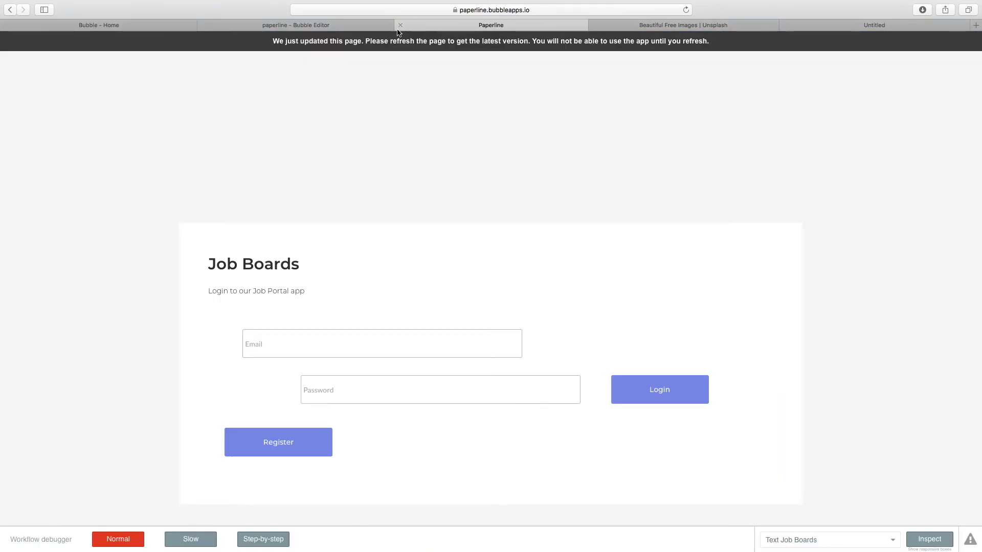
{"action": "left_click", "coordinate": [356, 25]}
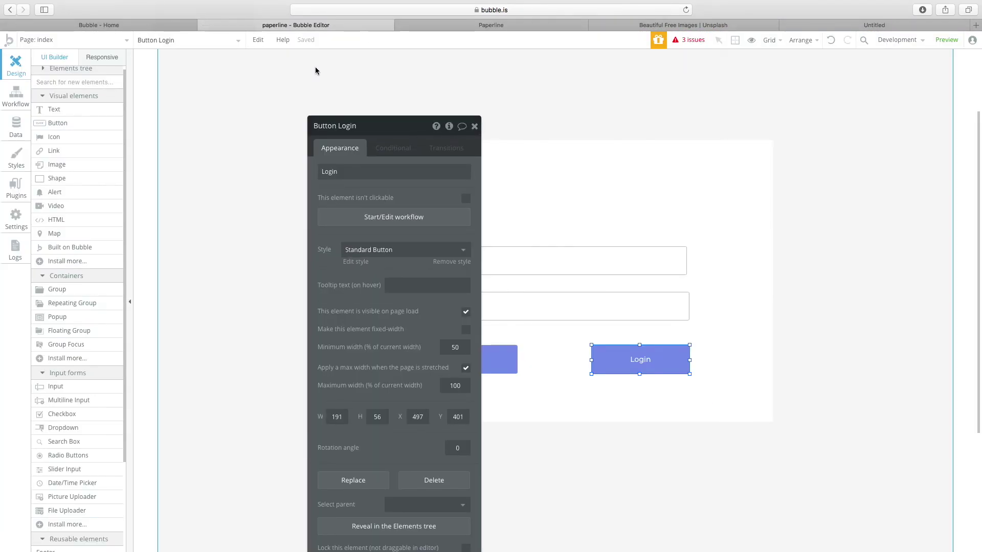
{"action": "left_click", "coordinate": [114, 40]}
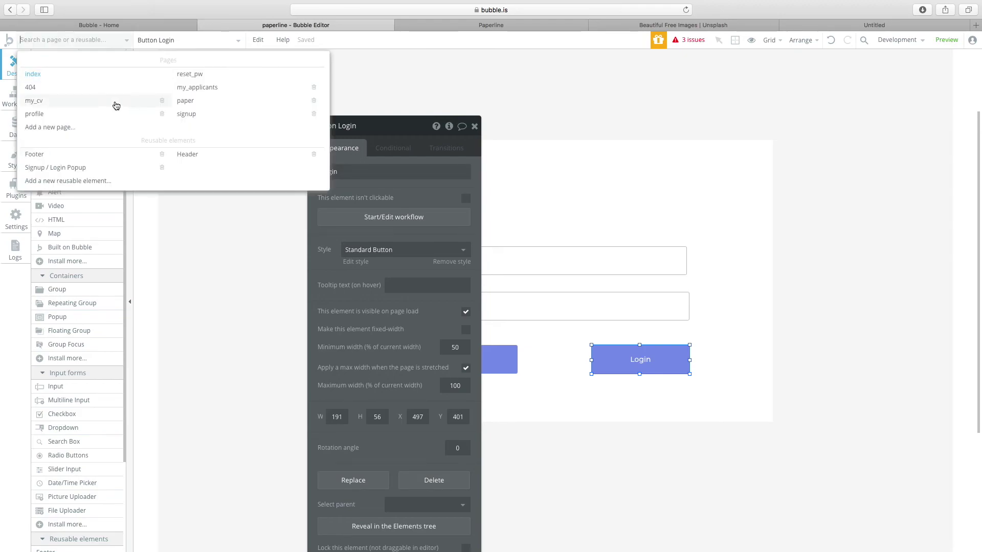
{"action": "left_click", "coordinate": [189, 113]}
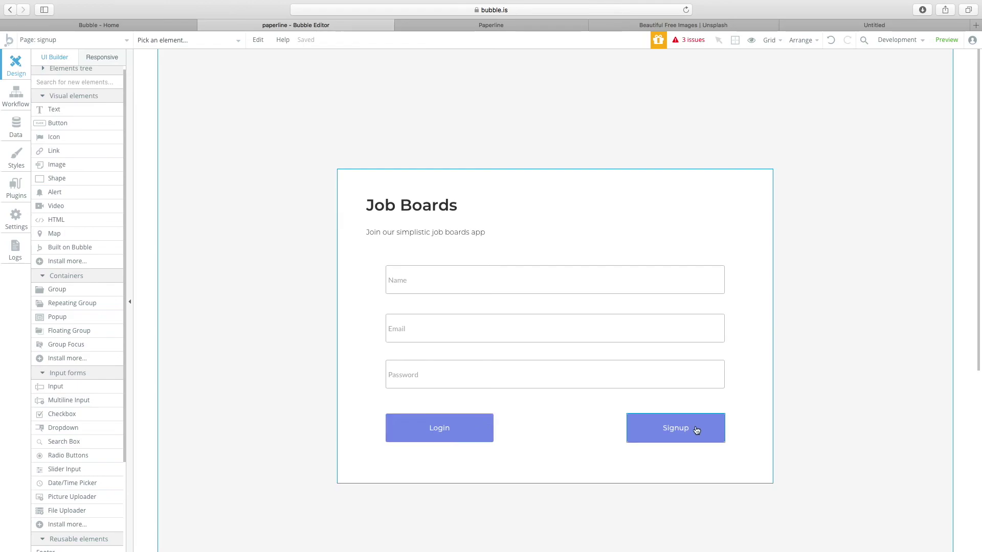
Inspect the Signup button's workflow and its 'Sign the user up' step.
{"action": "left_click", "coordinate": [697, 428]}
{"action": "left_click", "coordinate": [351, 215]}
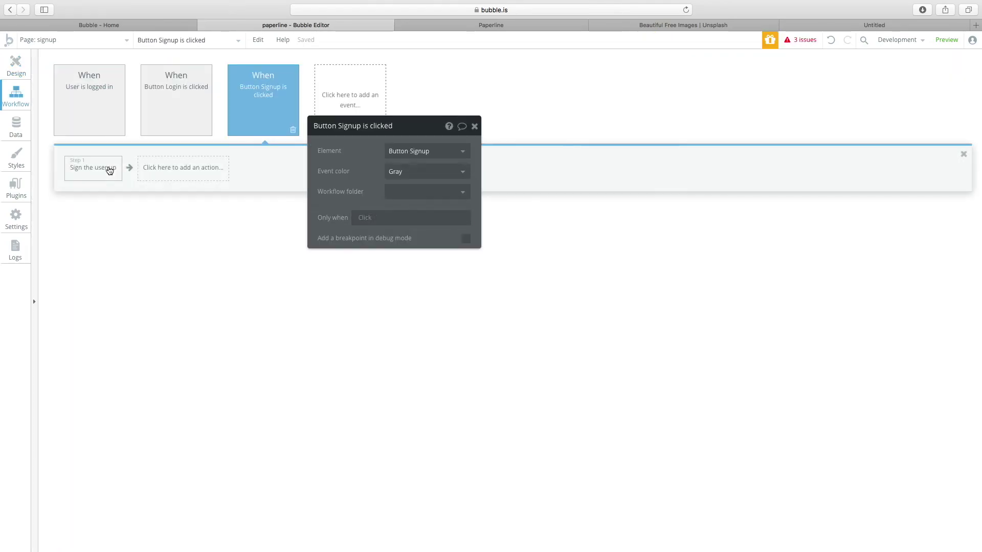
{"action": "left_click", "coordinate": [105, 167]}
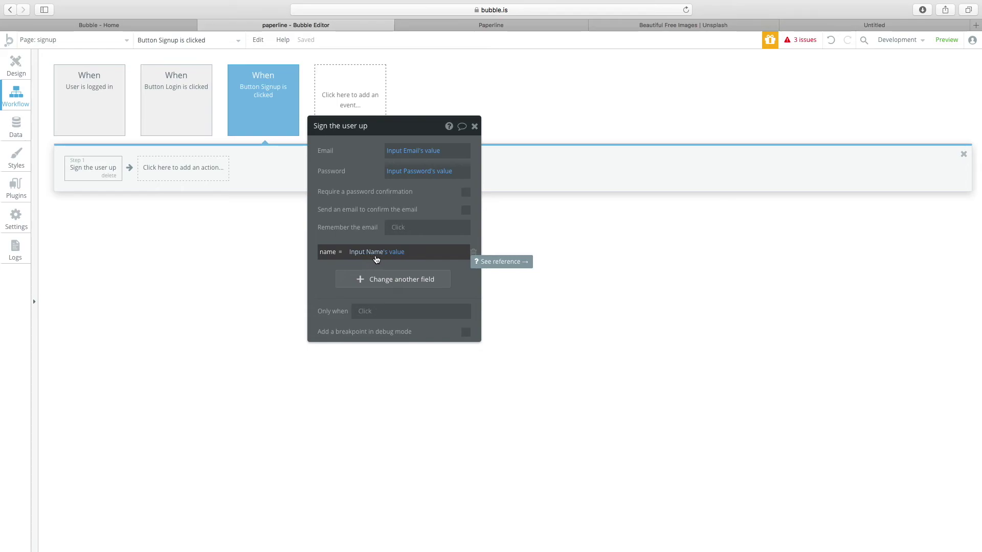
{"action": "left_click", "coordinate": [16, 66]}
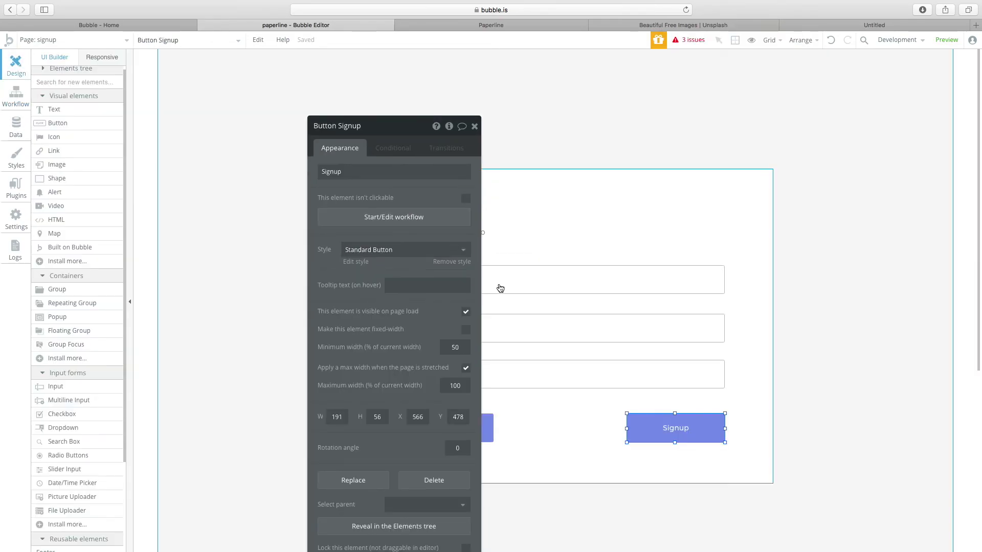
Review the Login button's click workflow, whose step goes to the index page.
{"action": "left_click", "coordinate": [500, 287]}
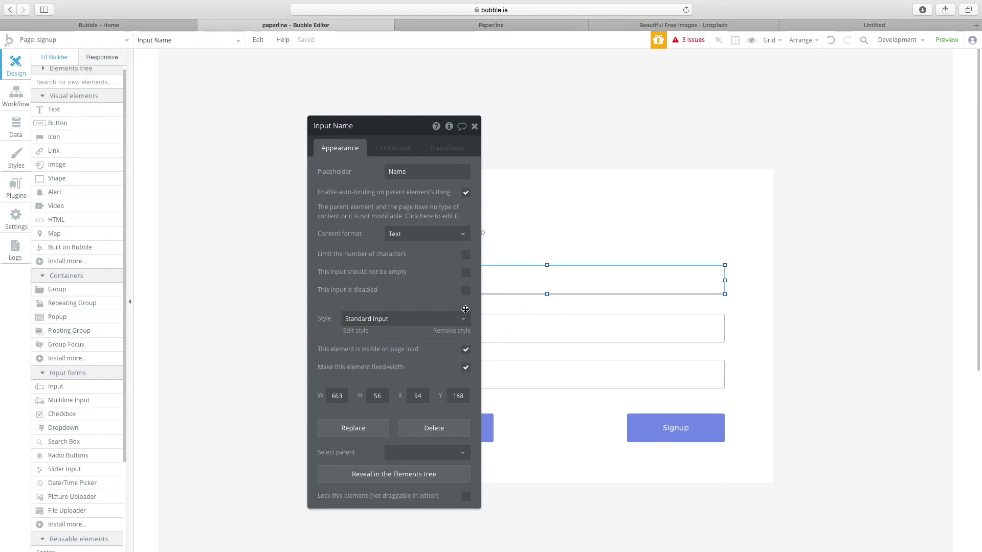
{"action": "left_click_drag", "start_coordinate": [390, 134], "coordinate": [240, 95]}
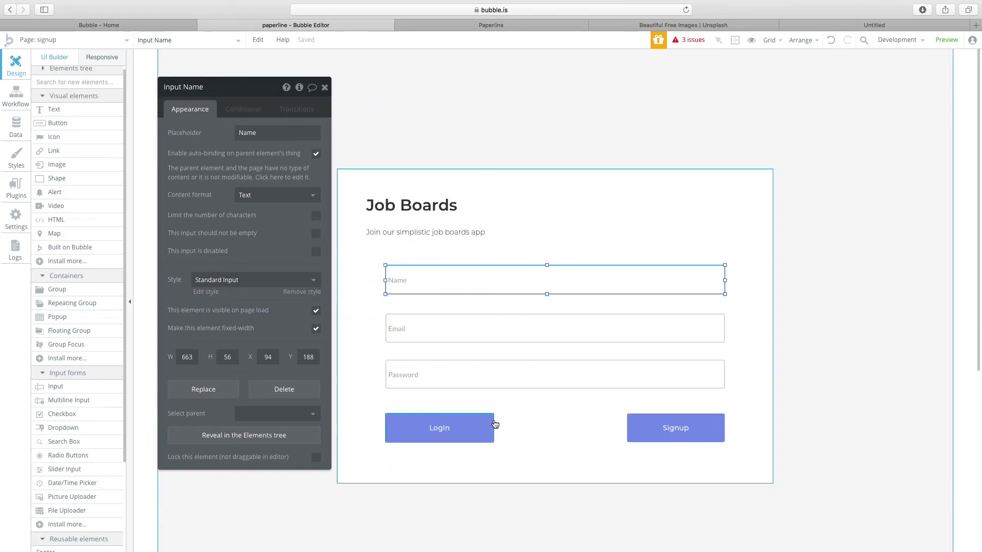
{"action": "left_click", "coordinate": [680, 435]}
{"action": "left_click", "coordinate": [446, 426]}
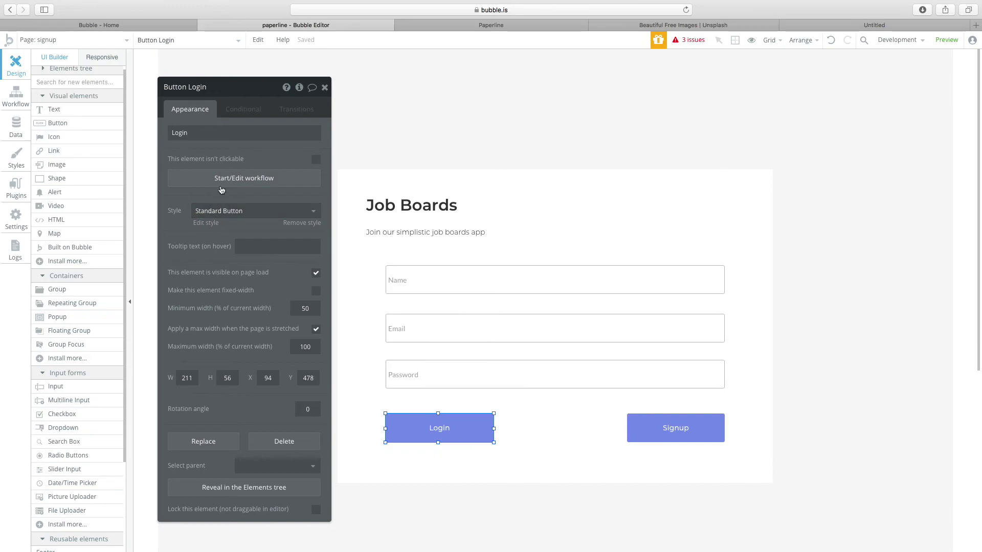
{"action": "left_click", "coordinate": [215, 178]}
{"action": "left_click", "coordinate": [78, 153]}
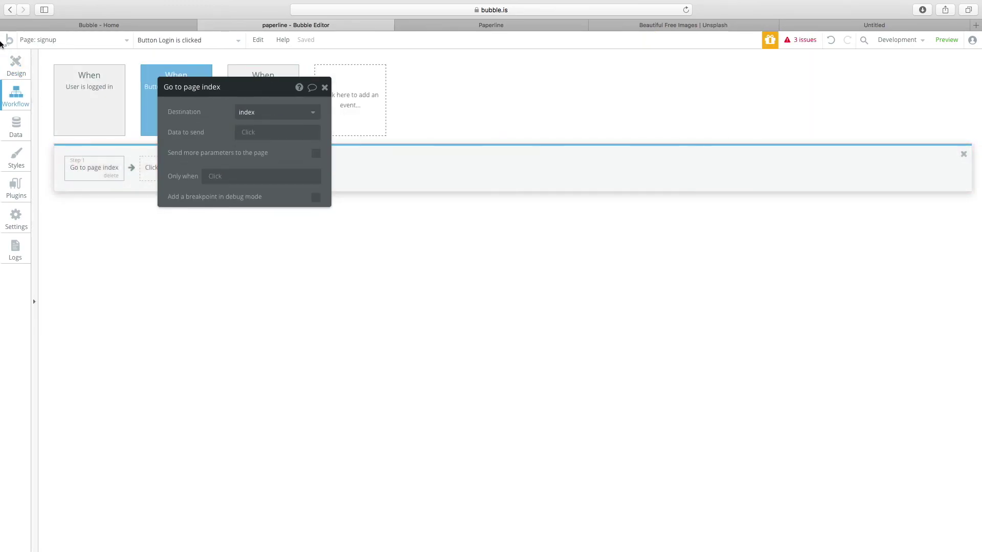
{"action": "left_click", "coordinate": [12, 62]}
{"action": "left_click", "coordinate": [64, 40]}
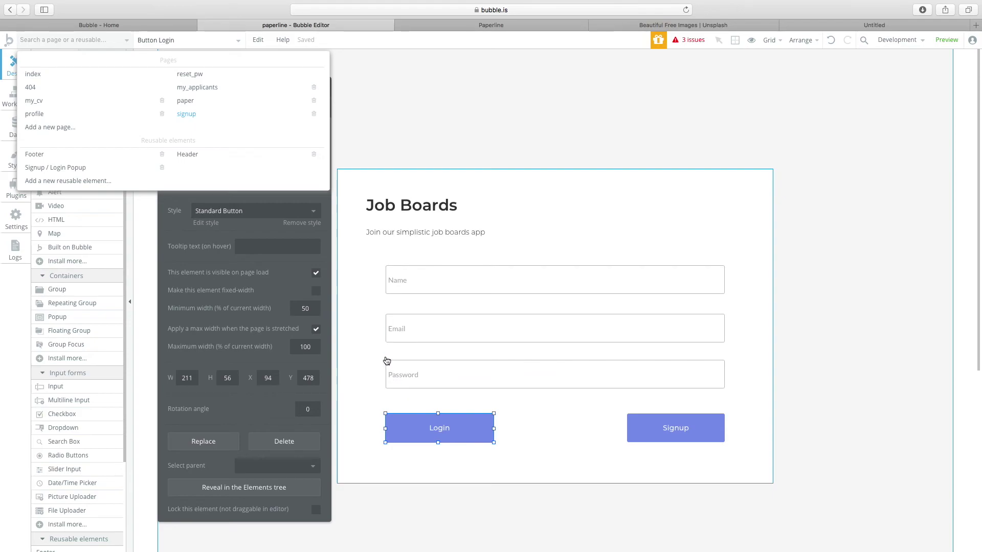
{"action": "left_click", "coordinate": [452, 434]}
{"action": "left_click", "coordinate": [262, 185]}
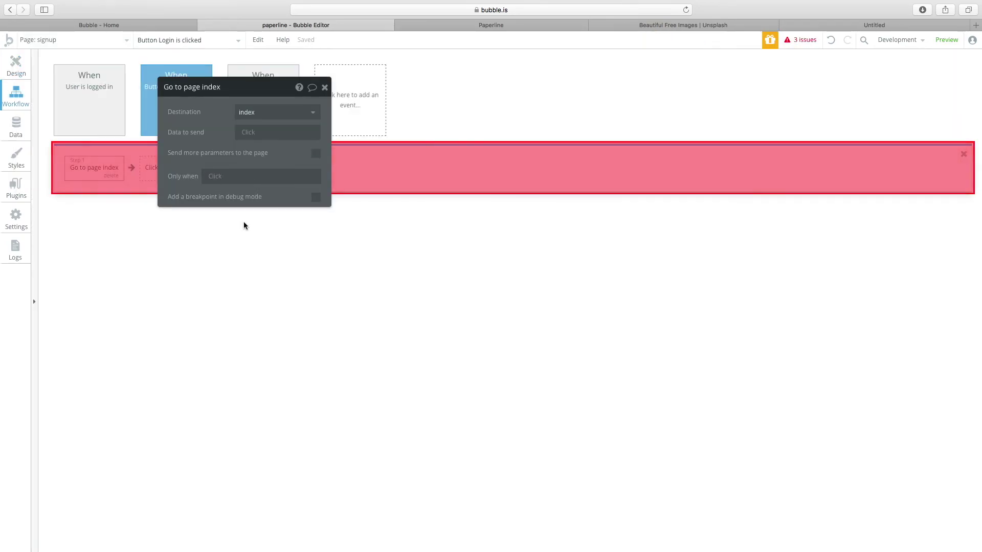
{"action": "left_click", "coordinate": [15, 66]}
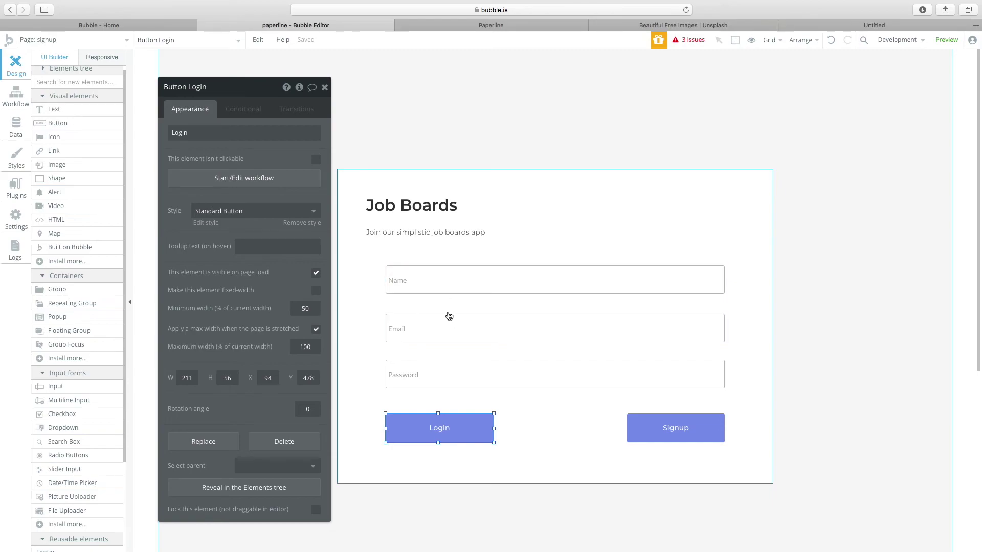
Look at the paper page's properties, then go back to the signup page.
{"action": "left_click", "coordinate": [124, 41]}
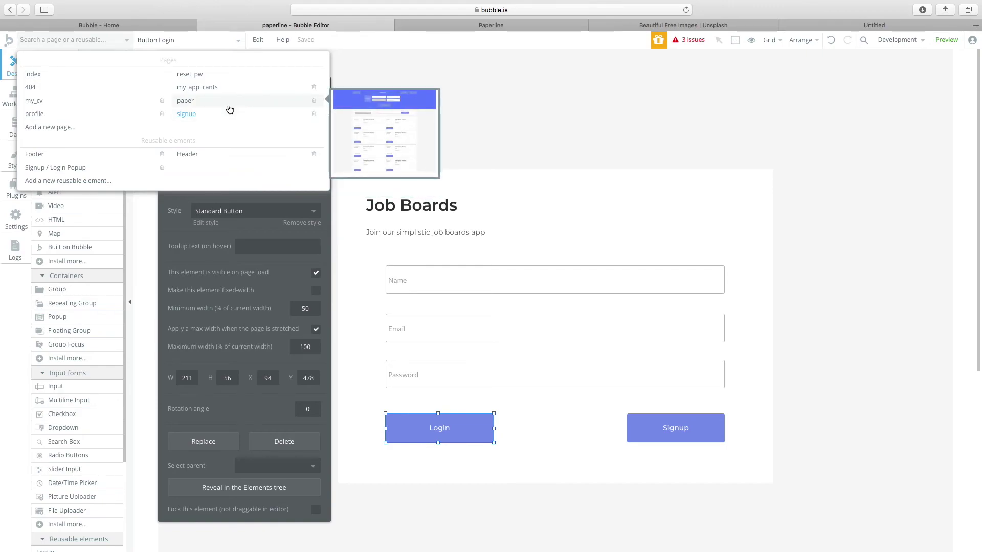
{"action": "left_click", "coordinate": [230, 101]}
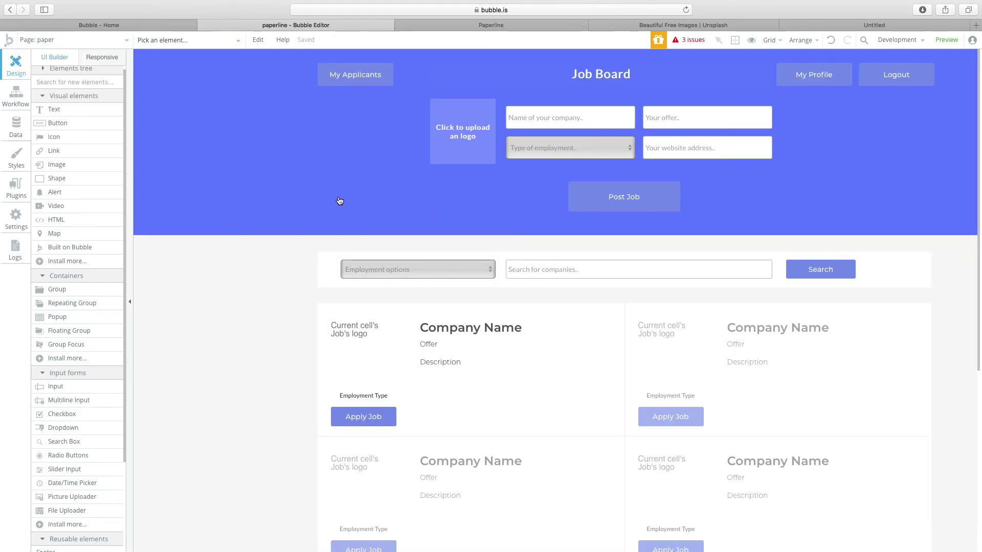
{"action": "double_click", "coordinate": [154, 309]}
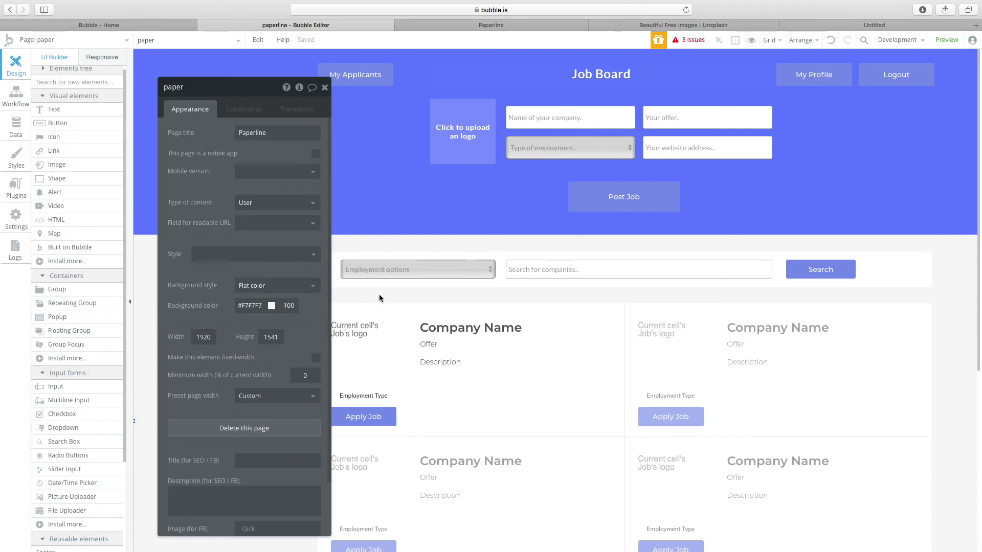
{"action": "left_click_drag", "start_coordinate": [175, 95], "coordinate": [56, 77]}
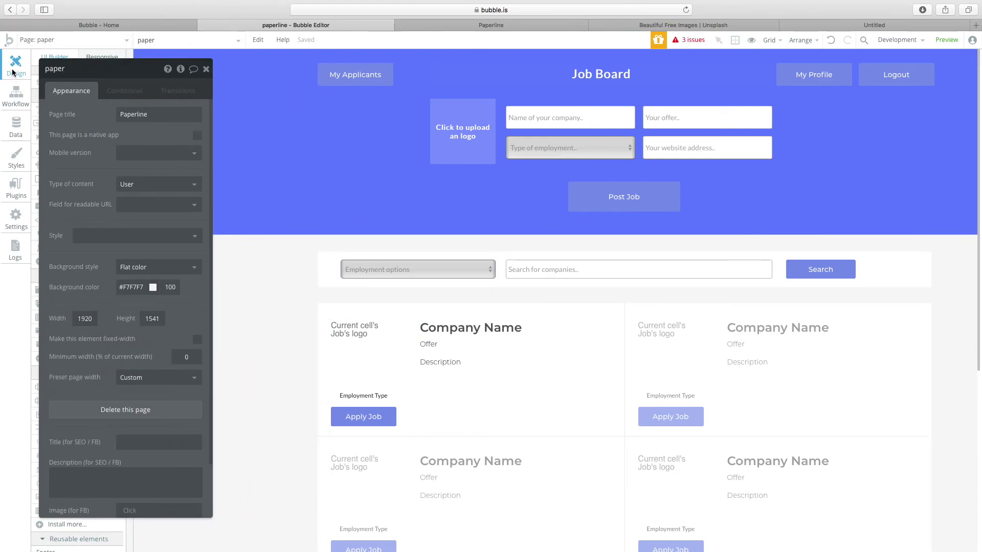
{"action": "left_click", "coordinate": [36, 39]}
{"action": "left_click", "coordinate": [205, 114]}
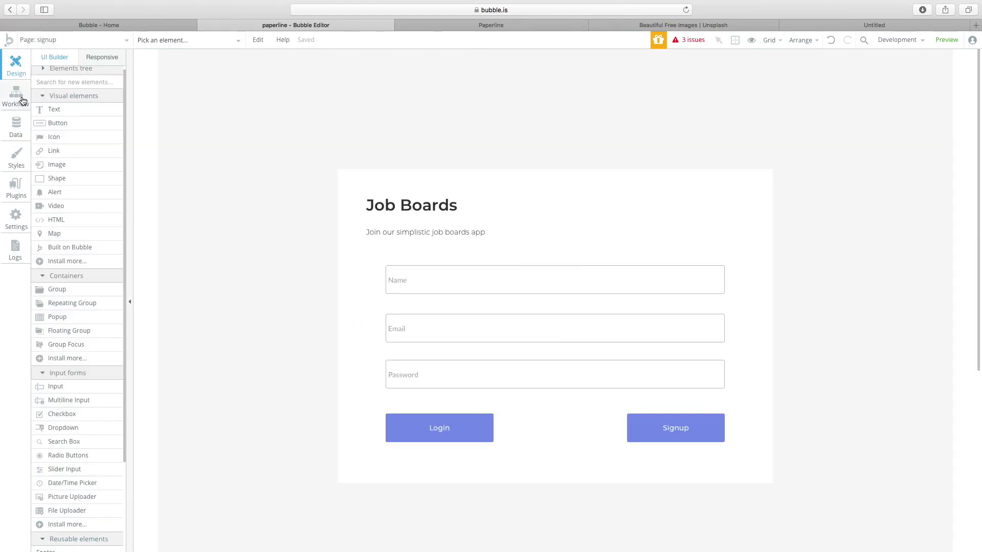
Check the 'User is logged in' event redirecting to paper, then switch to the paper page.
{"action": "left_click", "coordinate": [16, 95]}
{"action": "left_click", "coordinate": [94, 132]}
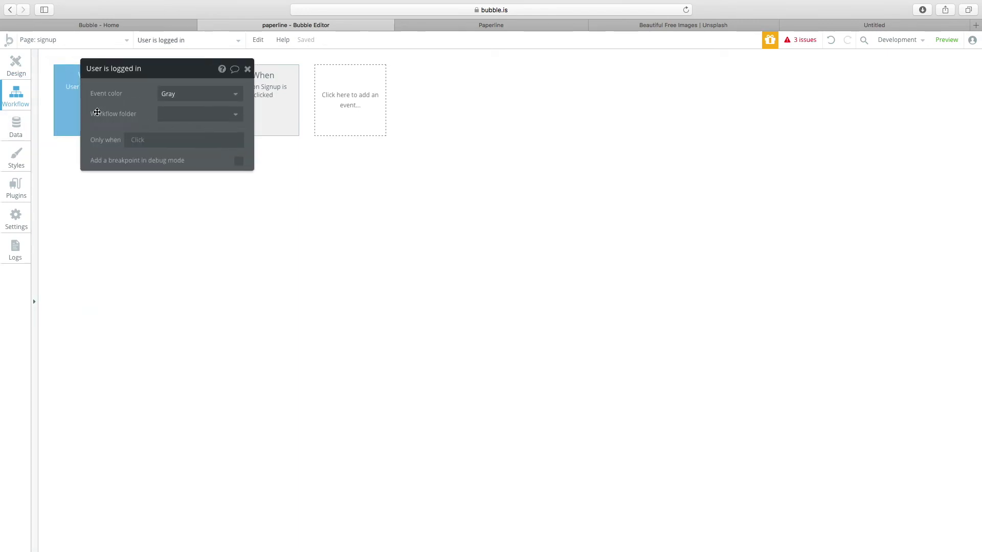
{"action": "left_click", "coordinate": [97, 170]}
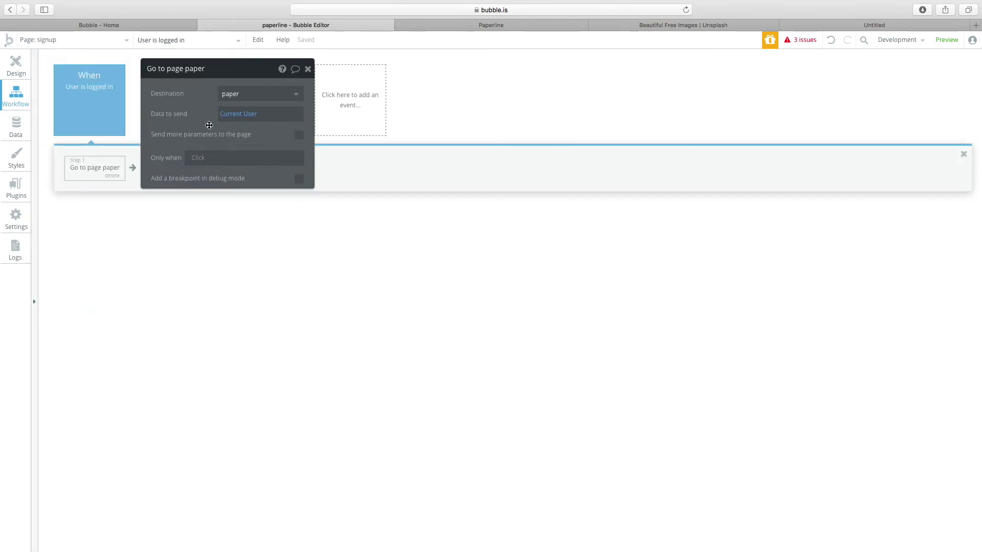
{"action": "left_click", "coordinate": [11, 66]}
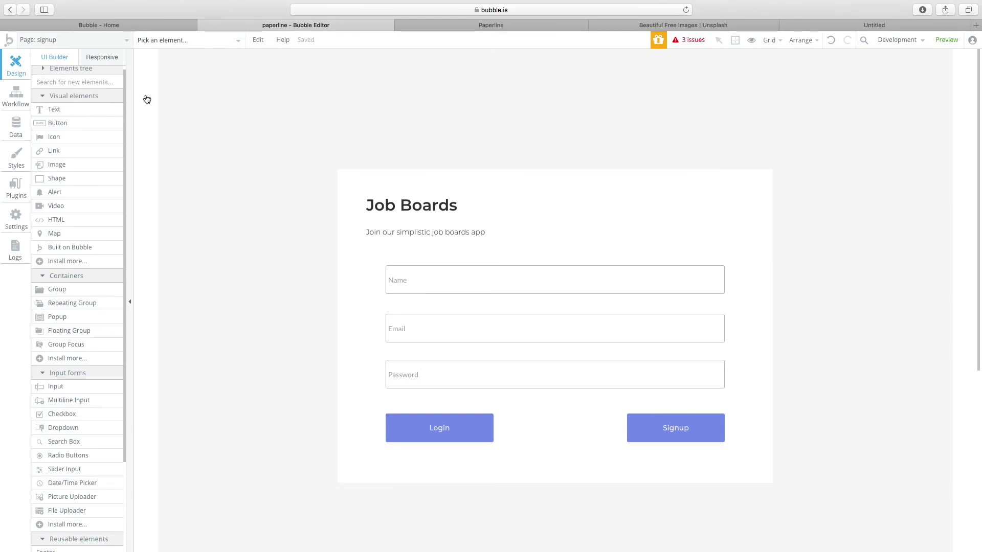
{"action": "left_click", "coordinate": [77, 39]}
{"action": "left_click", "coordinate": [217, 99]}
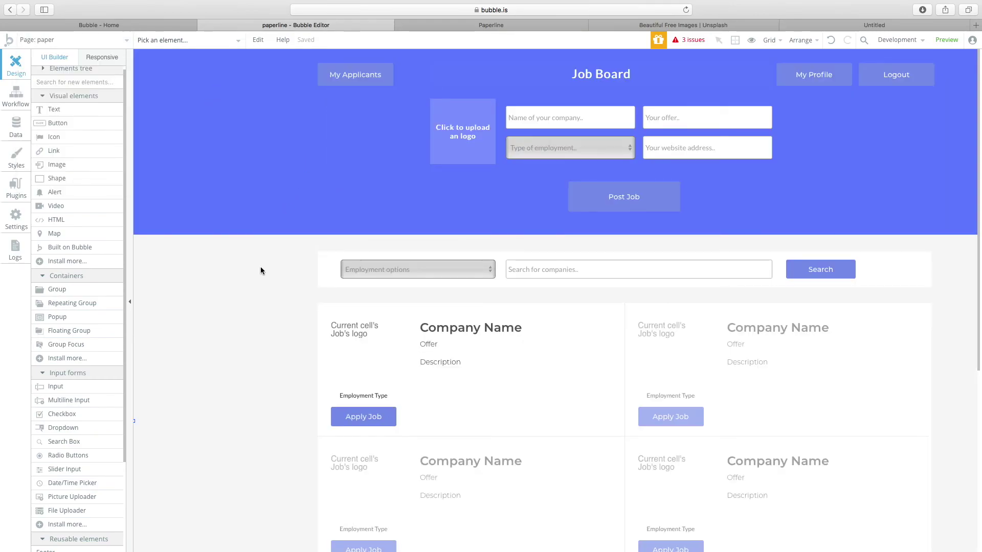
Inspect the paper page's properties, the company name input and the Job repeating group settings.
{"action": "double_click", "coordinate": [260, 270]}
{"action": "scroll", "coordinate": [525, 197], "scroll_direction": "right", "scroll_amount": 5}
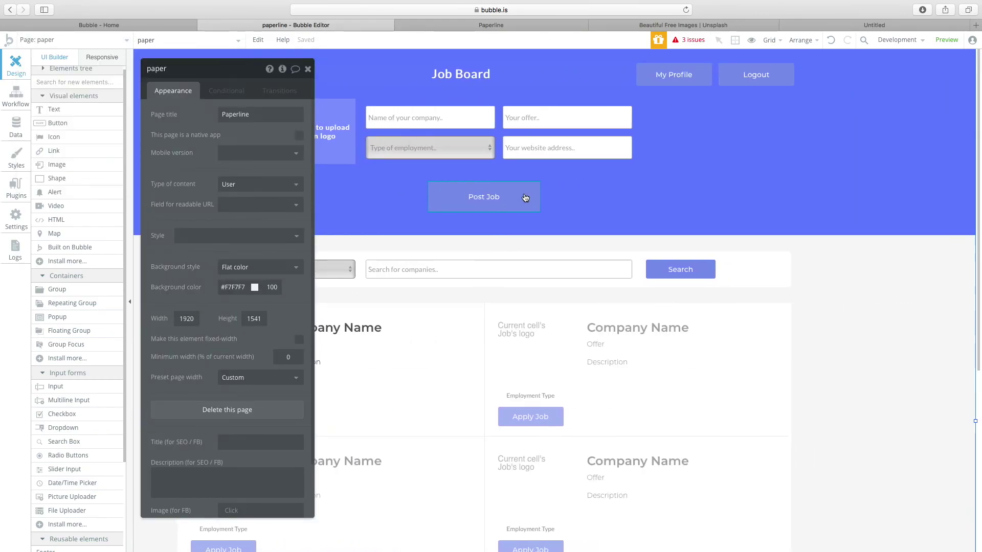
{"action": "scroll", "coordinate": [525, 198], "scroll_direction": "left", "scroll_amount": 4}
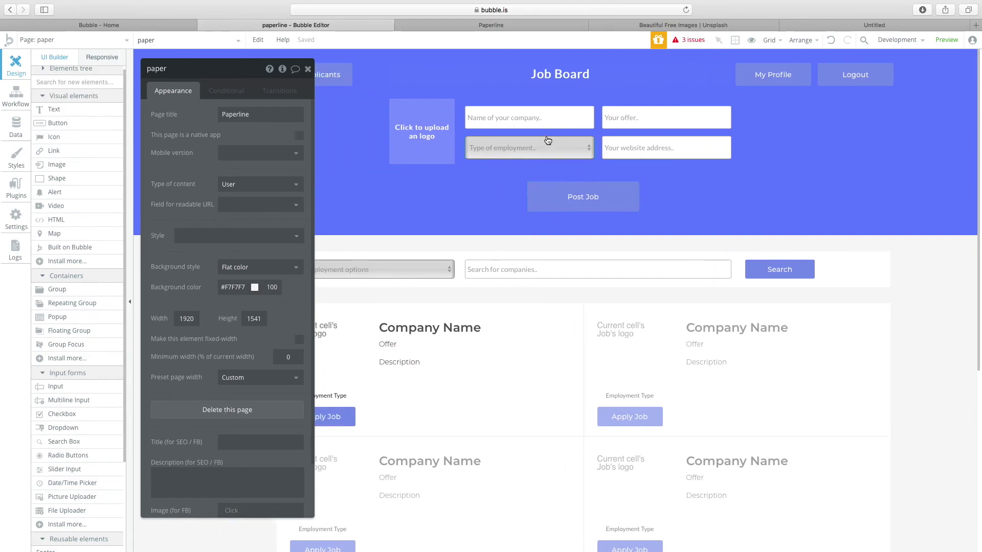
{"action": "left_click", "coordinate": [548, 116]}
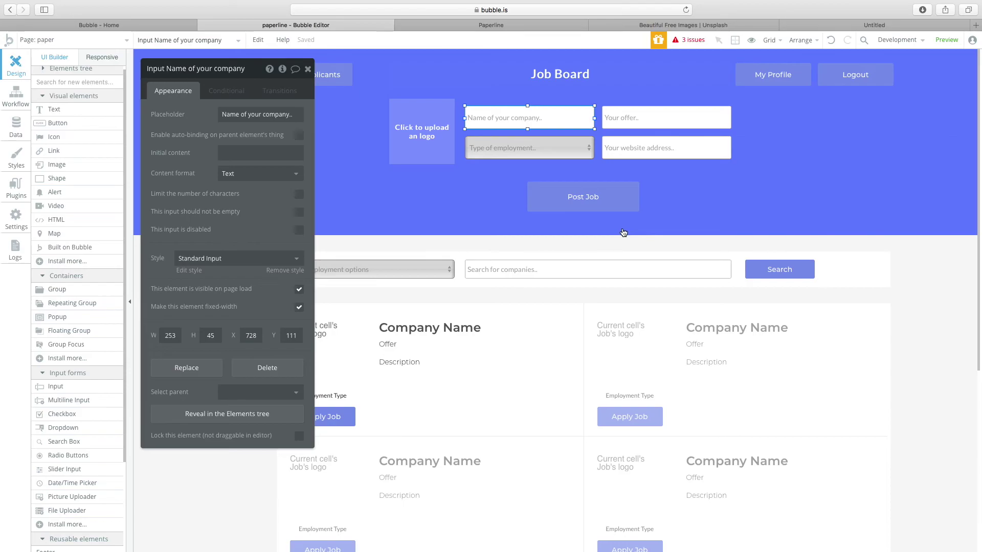
{"action": "left_click", "coordinate": [586, 369]}
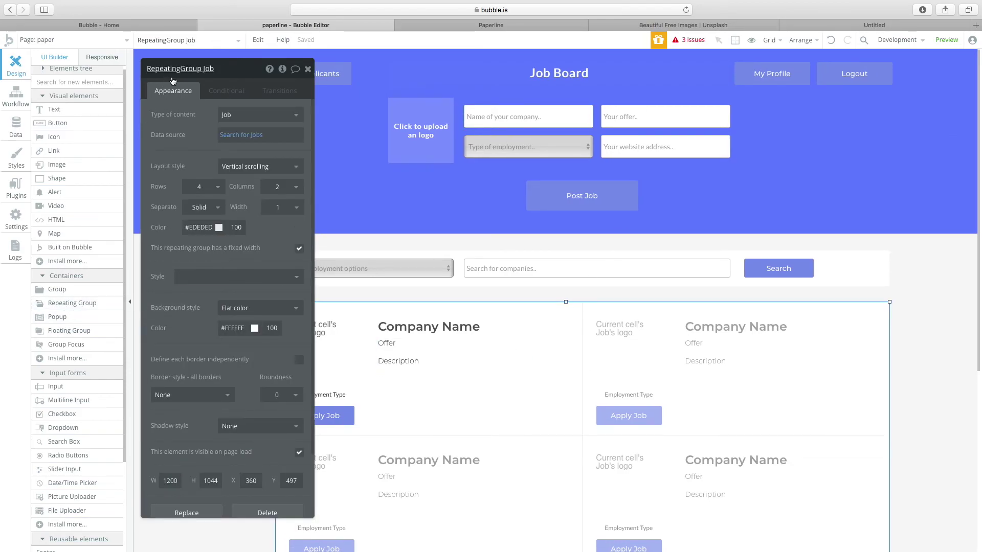
{"action": "left_click_drag", "start_coordinate": [173, 81], "coordinate": [88, 85]}
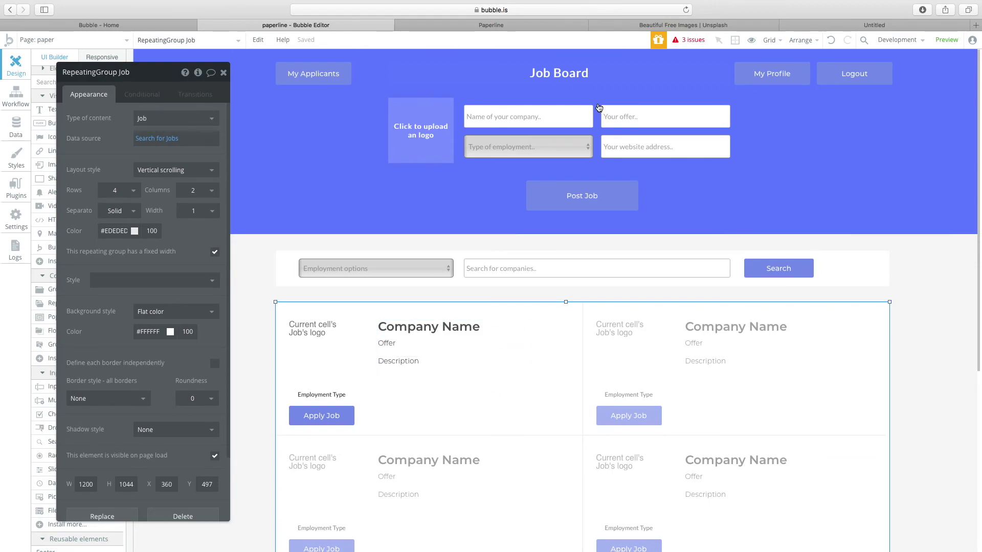
Start a 'Button Post Job is clicked' workflow from the Post Job button.
{"action": "left_click", "coordinate": [577, 200]}
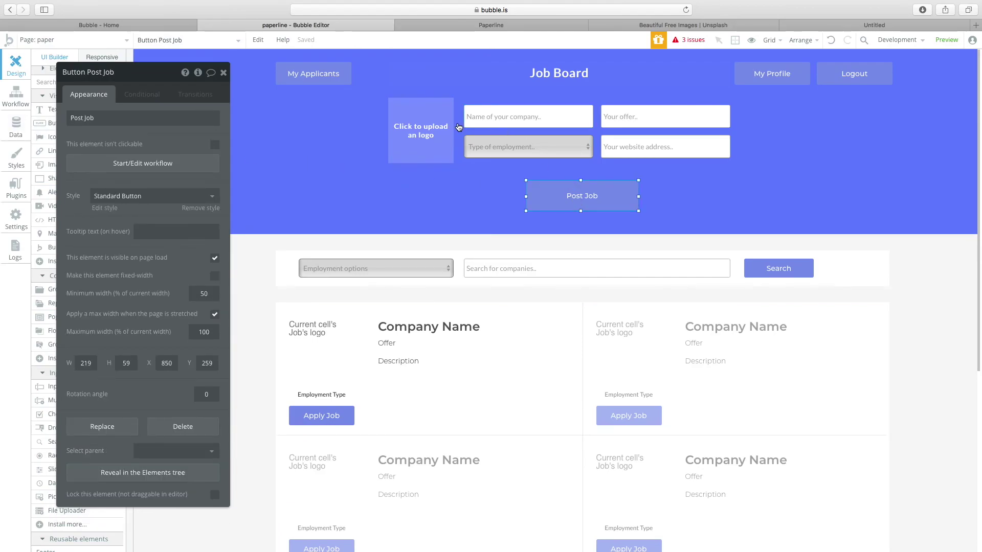
{"action": "left_click", "coordinate": [542, 116]}
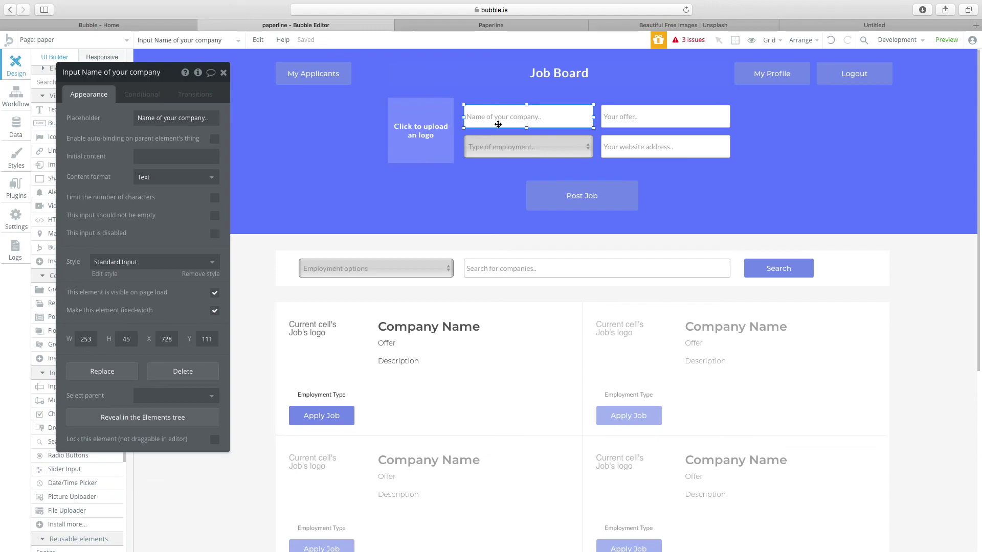
{"action": "left_click", "coordinate": [595, 202]}
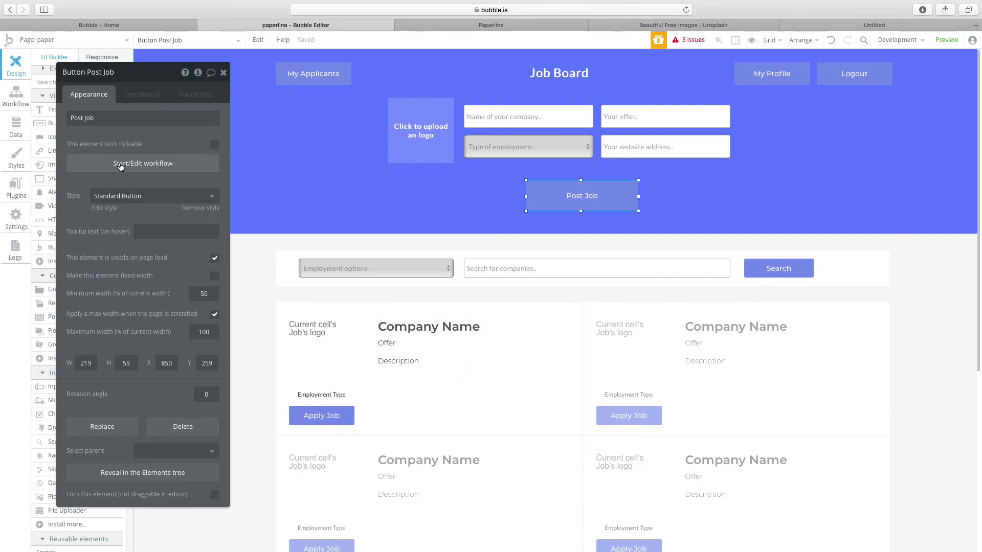
{"action": "left_click", "coordinate": [138, 164]}
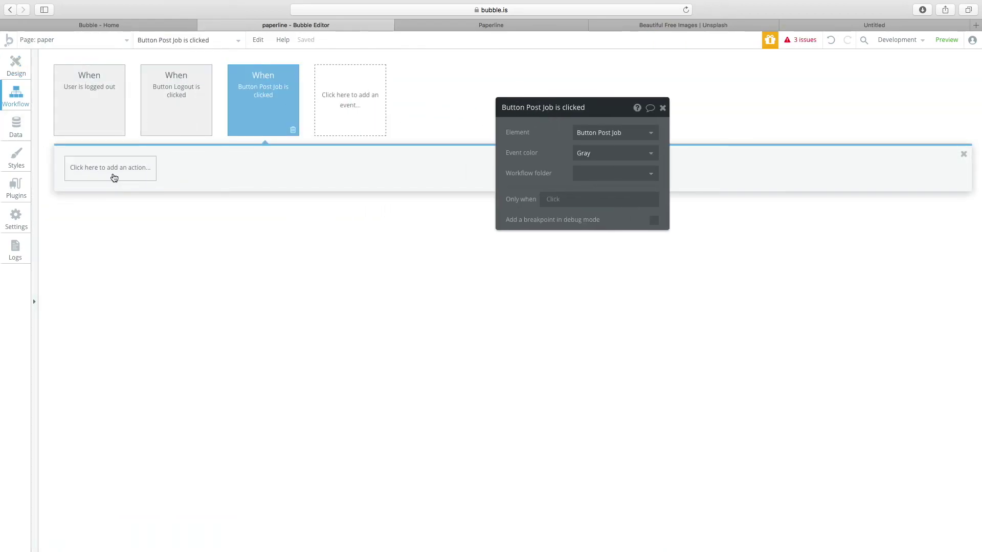
Add a 'Create a new thing' action that creates a new Job.
{"action": "left_click", "coordinate": [114, 177]}
{"action": "mouse_move", "coordinate": [122, 226]}
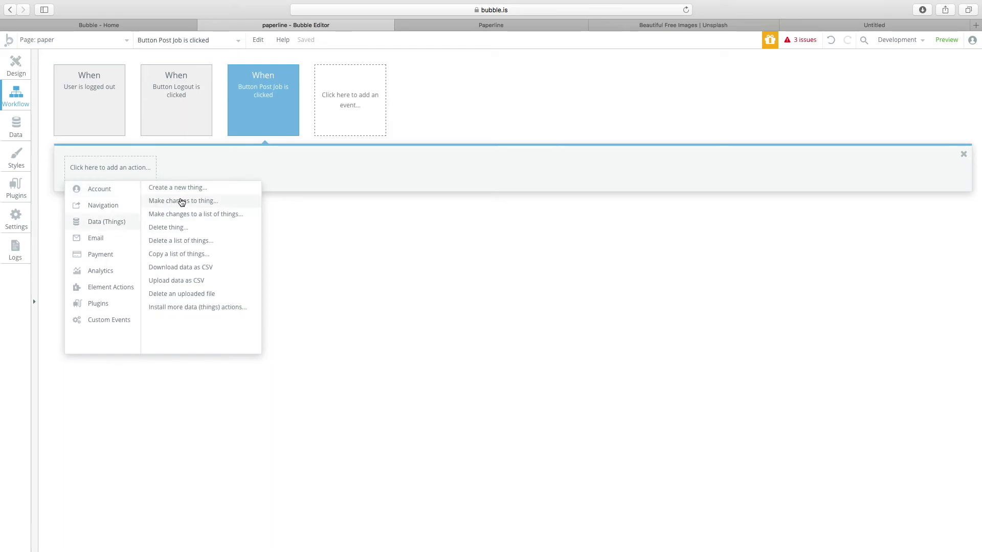
{"action": "left_click", "coordinate": [179, 188]}
{"action": "left_click", "coordinate": [586, 131]}
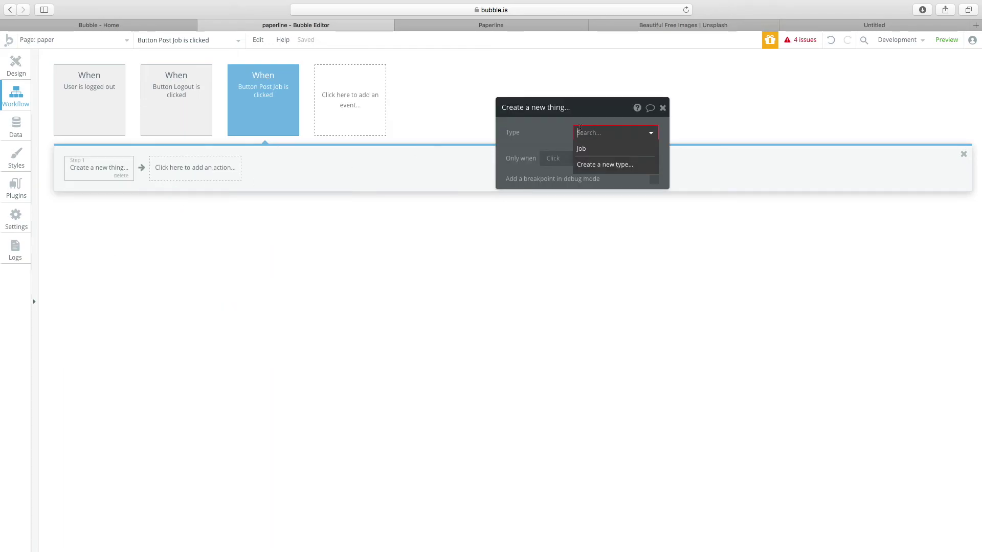
{"action": "left_click", "coordinate": [588, 148]}
{"action": "mouse_move", "coordinate": [561, 126]}
{"action": "left_mouse_down"}
{"action": "mouse_move", "coordinate": [548, 127]}
{"action": "mouse_move", "coordinate": [575, 139]}
{"action": "left_mouse_up"}
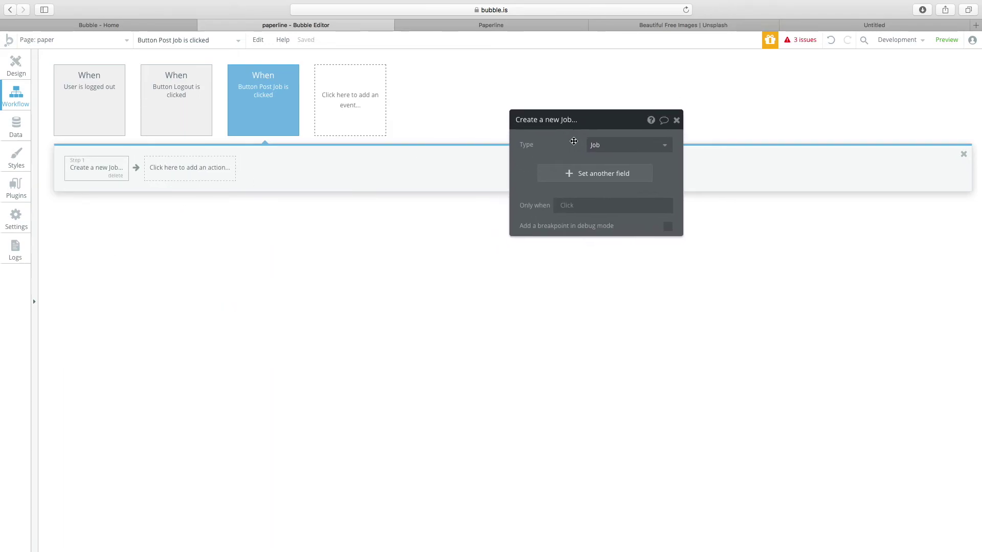
Add four fields to set on the new Job: logo, name, Package and Type of Employment.
{"action": "left_click", "coordinate": [602, 176]}
{"action": "left_click", "coordinate": [575, 202]}
{"action": "left_click", "coordinate": [563, 224]}
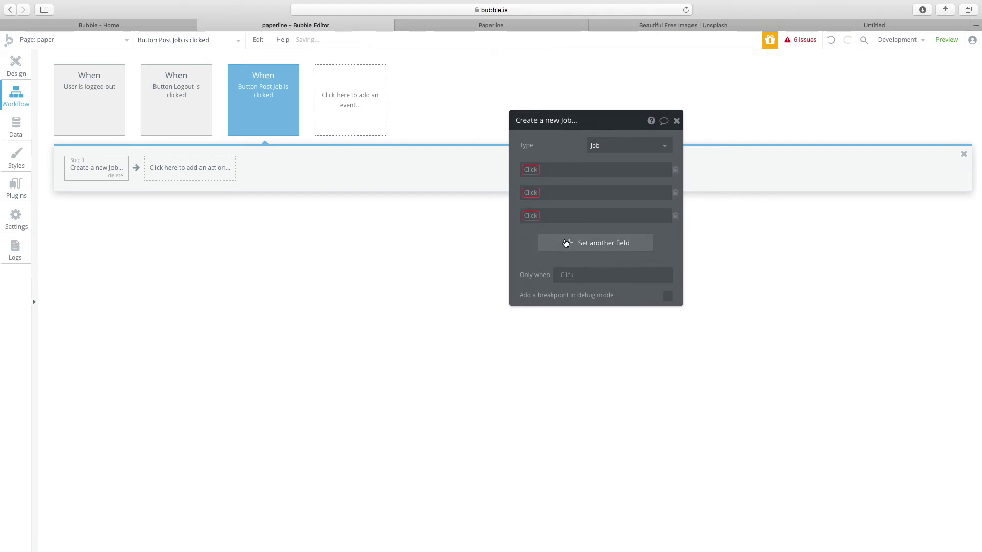
{"action": "left_click", "coordinate": [565, 245]}
{"action": "left_click", "coordinate": [543, 169]}
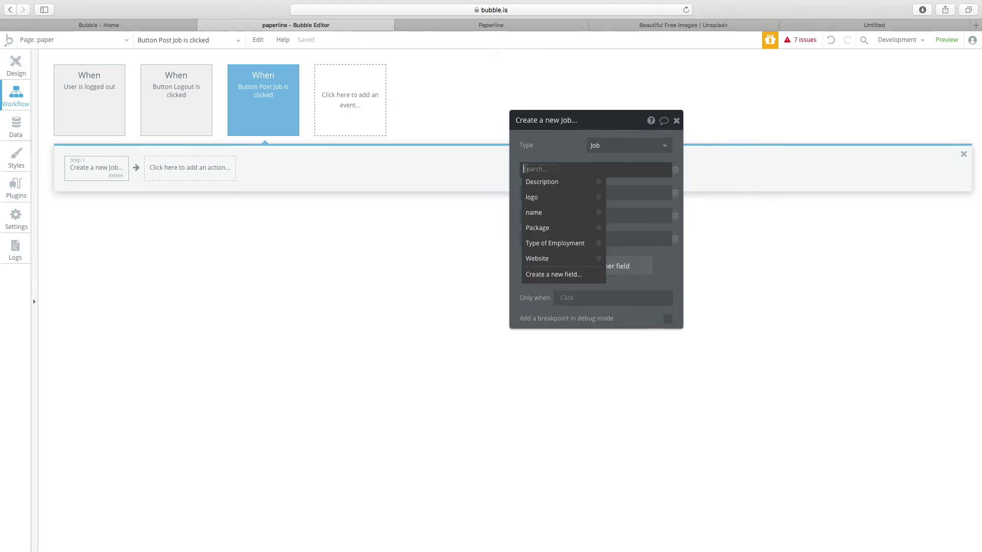
{"action": "left_click", "coordinate": [531, 197]}
{"action": "left_click", "coordinate": [532, 194]}
{"action": "left_click", "coordinate": [539, 236]}
{"action": "left_click", "coordinate": [530, 215]}
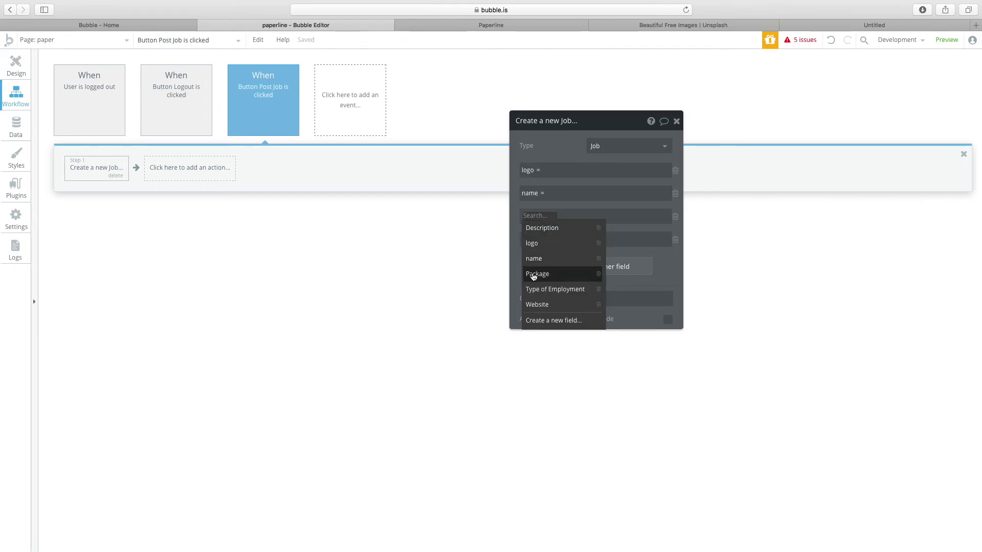
{"action": "left_click", "coordinate": [537, 272]}
{"action": "left_click", "coordinate": [526, 238]}
{"action": "left_click", "coordinate": [554, 312]}
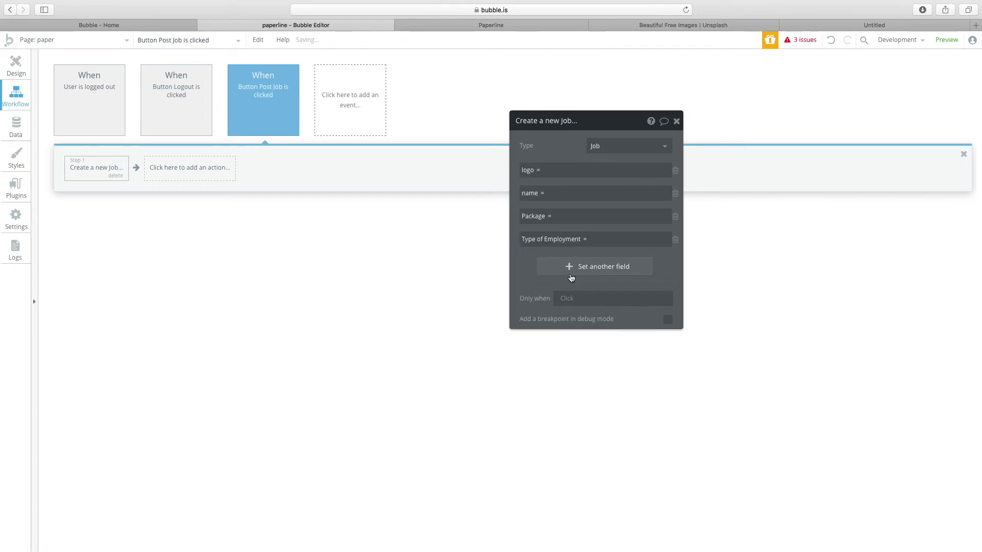
Add Website as a fifth field to set on the new Job.
{"action": "left_click", "coordinate": [568, 266]}
{"action": "left_click", "coordinate": [541, 262]}
{"action": "left_click", "coordinate": [537, 351]}
{"action": "left_click", "coordinate": [15, 64]}
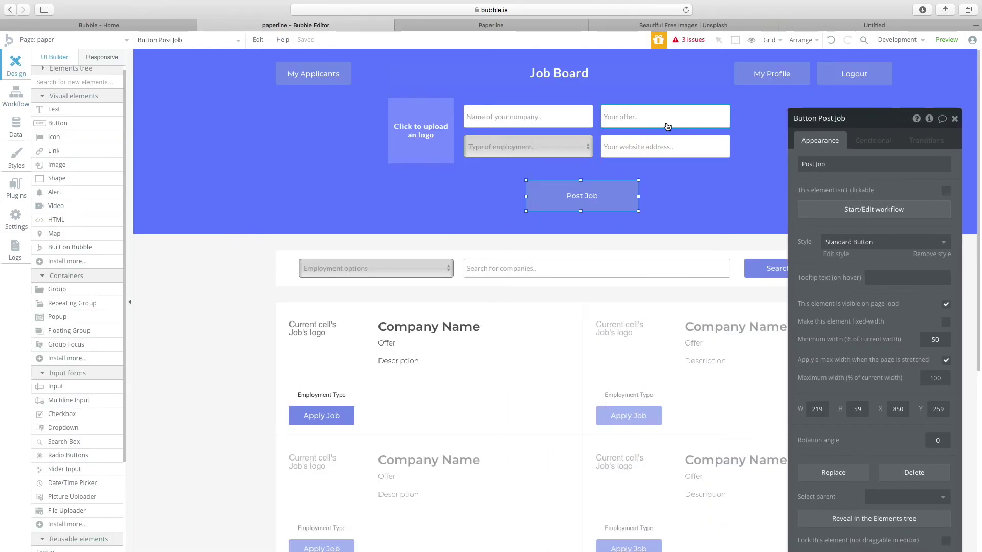
Check the offer, Type of employment and website inputs, then glance at the workflow's logo field.
{"action": "left_click", "coordinate": [649, 119]}
{"action": "left_click", "coordinate": [560, 156]}
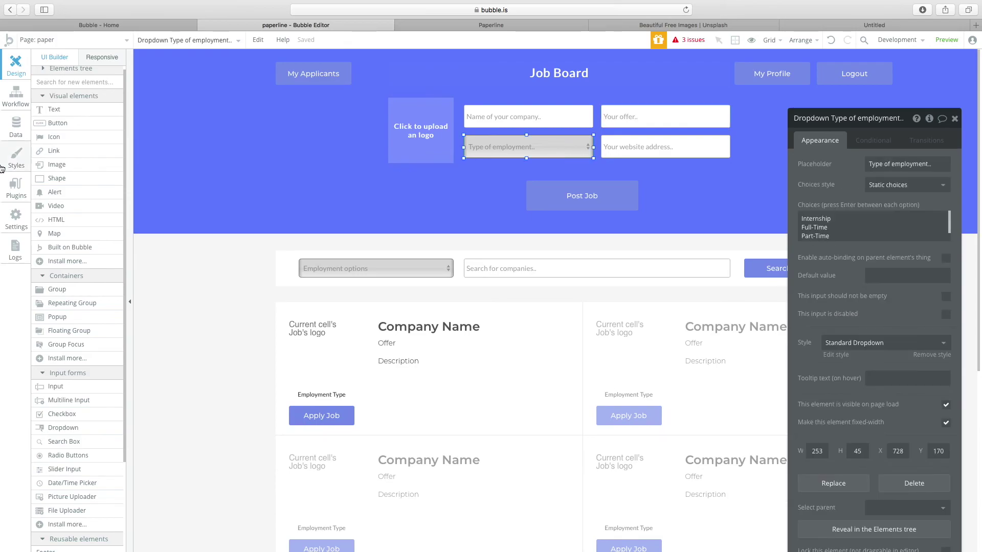
{"action": "left_click", "coordinate": [662, 150]}
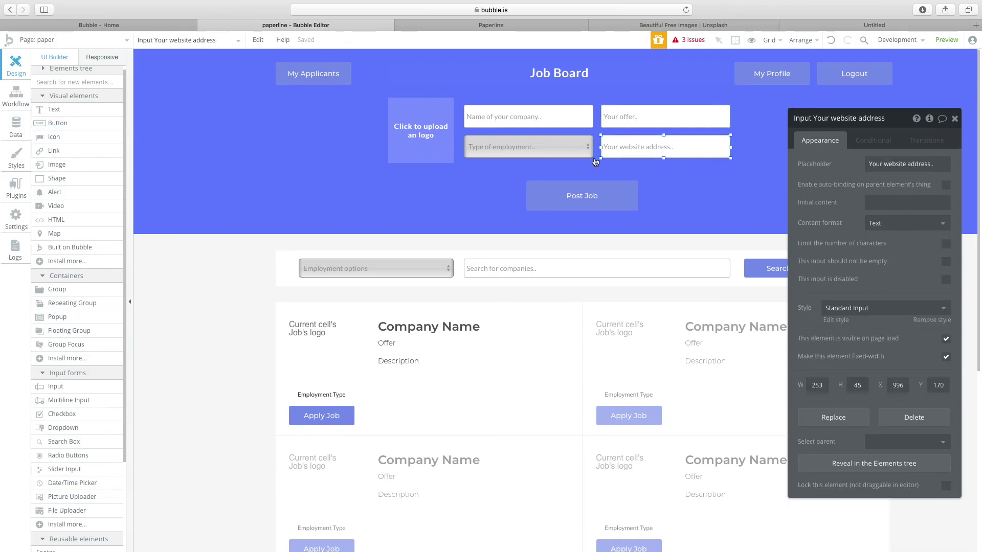
{"action": "left_click", "coordinate": [552, 154]}
{"action": "left_click", "coordinate": [558, 208]}
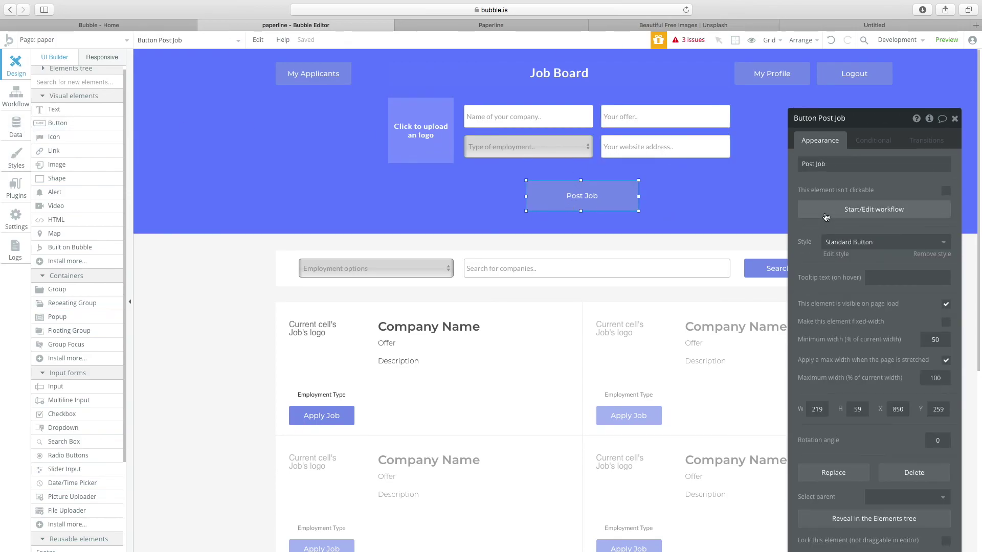
{"action": "left_click", "coordinate": [869, 176]}
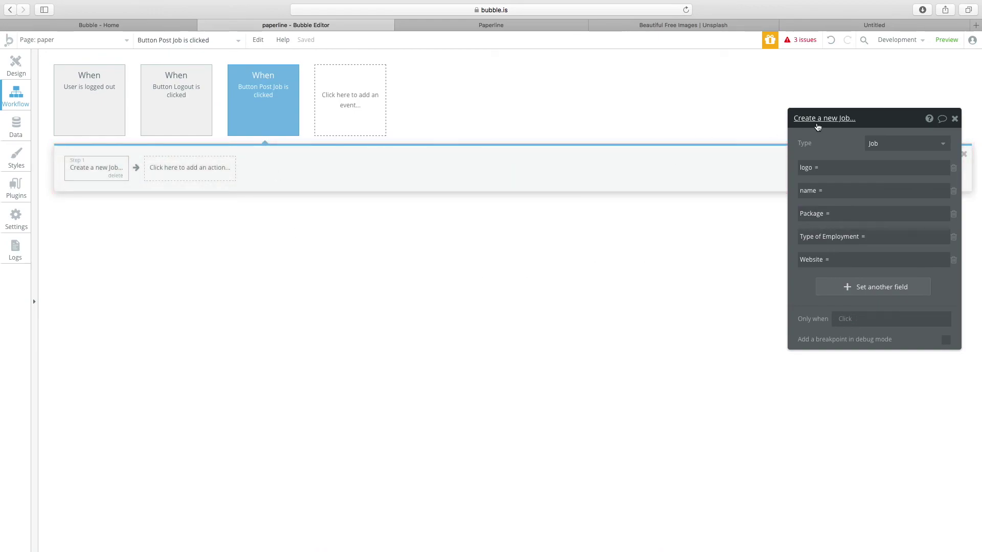
{"action": "left_click_drag", "start_coordinate": [817, 127], "coordinate": [526, 97]}
{"action": "left_click", "coordinate": [552, 139]}
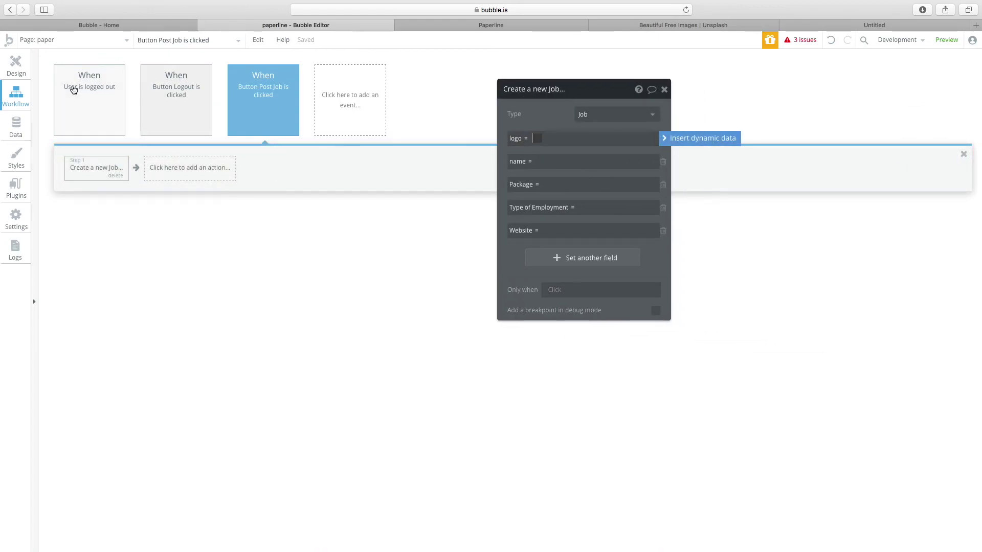
{"action": "left_click", "coordinate": [15, 66]}
Review the logo uploader, Type of employment, website, offer and company name inputs' settings.
{"action": "left_click", "coordinate": [400, 144]}
{"action": "scroll", "coordinate": [64, 377], "scroll_direction": "down", "scroll_amount": 1}
{"action": "scroll", "coordinate": [64, 378], "scroll_direction": "down", "scroll_amount": 3}
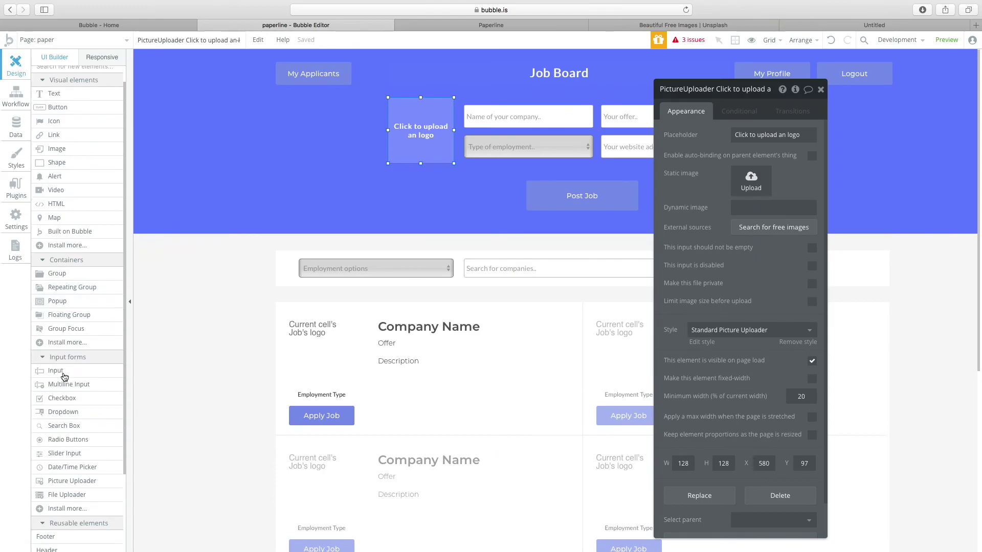
{"action": "left_click", "coordinate": [542, 150]}
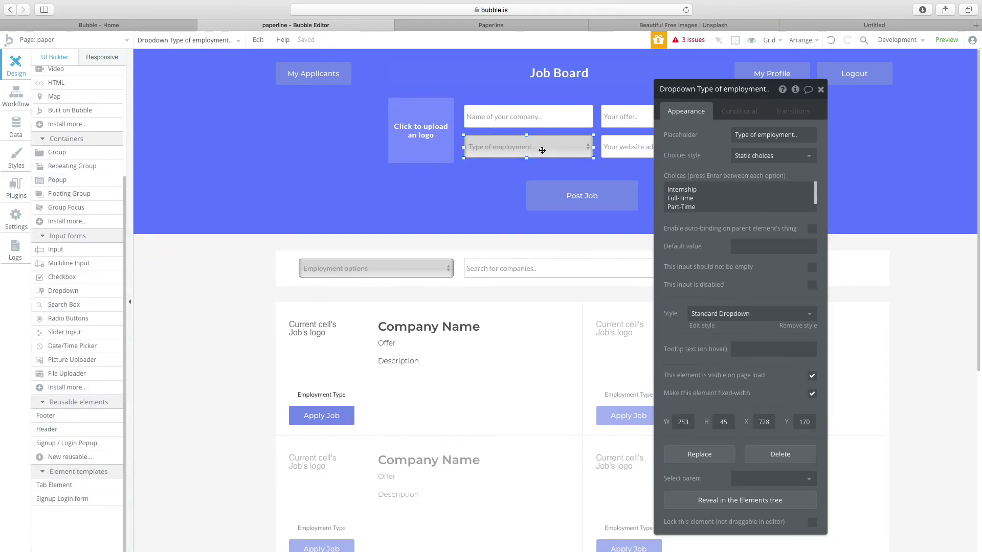
{"action": "scroll", "coordinate": [76, 265], "scroll_direction": "up", "scroll_amount": 1}
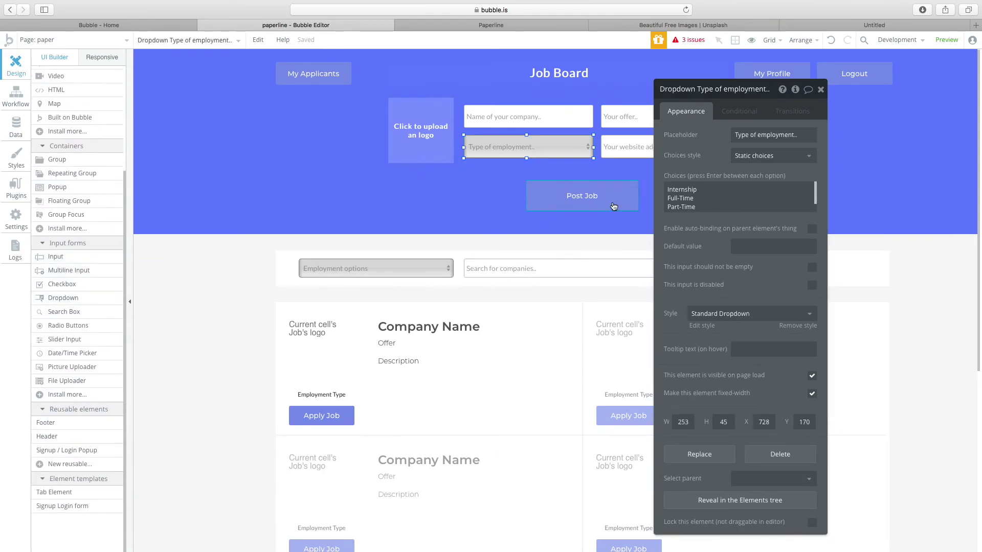
{"action": "left_click", "coordinate": [634, 147]}
{"action": "left_click", "coordinate": [621, 117]}
{"action": "left_click", "coordinate": [563, 118], "text": "shift"}
{"action": "left_click", "coordinate": [612, 171]}
{"action": "left_click", "coordinate": [637, 153]}
{"action": "left_click", "coordinate": [636, 125]}
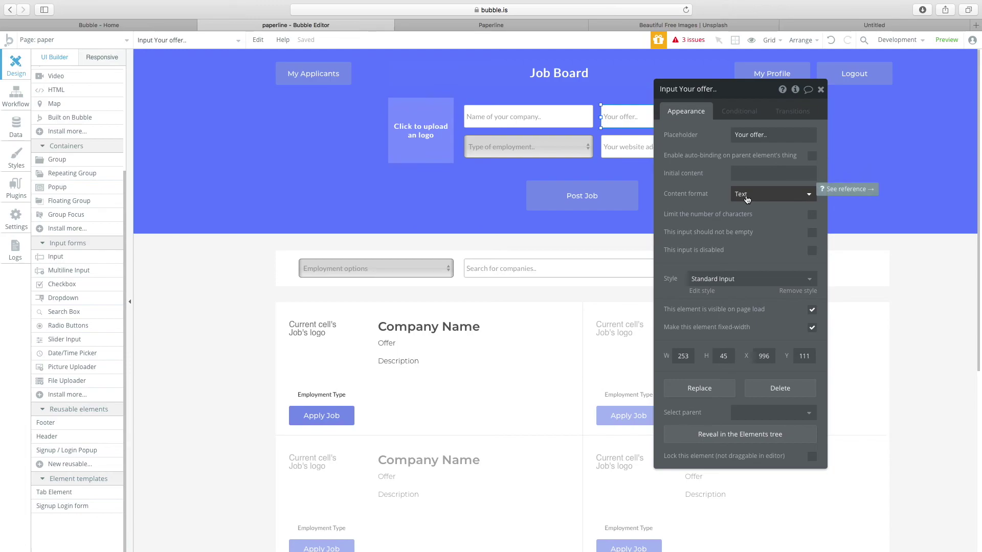
Reopen the Post Job button's workflow at its Create a new Job field list.
{"action": "left_click", "coordinate": [417, 139]}
{"action": "left_click_drag", "start_coordinate": [727, 92], "coordinate": [771, 86]}
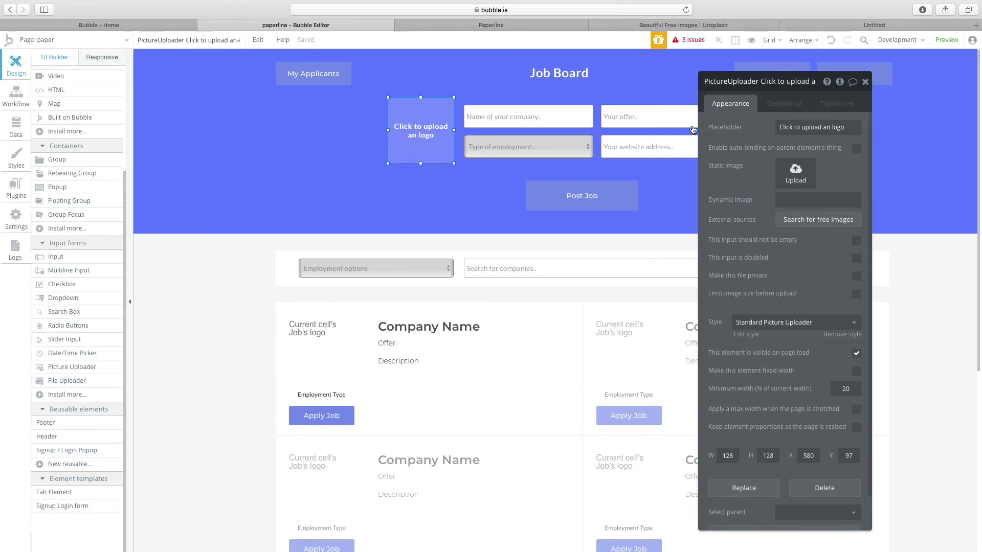
{"action": "left_click", "coordinate": [588, 196]}
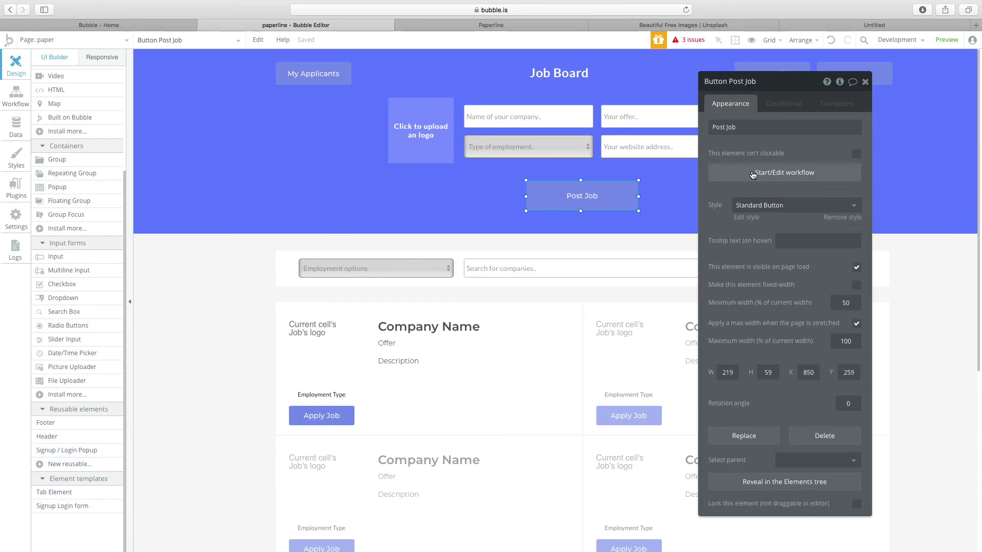
{"action": "left_click", "coordinate": [753, 174]}
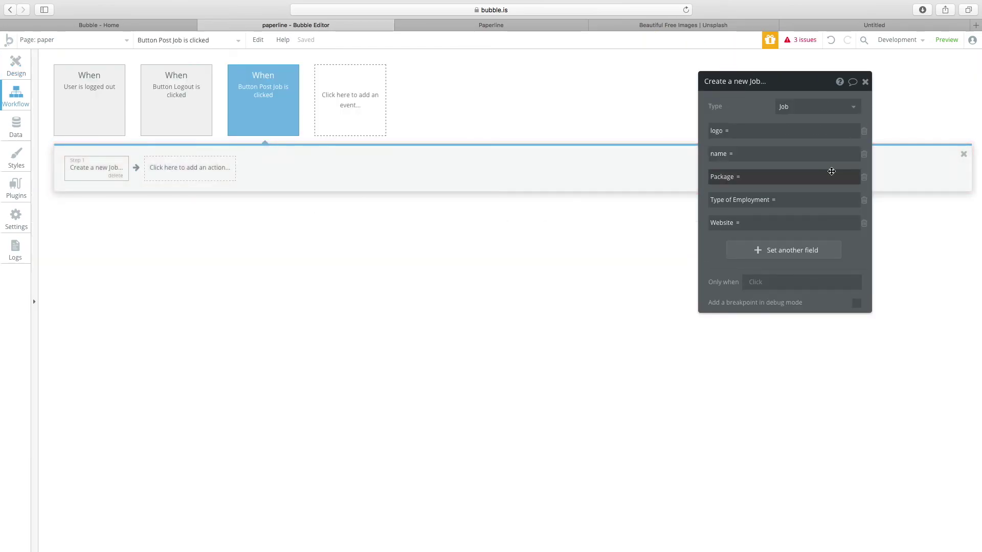
Set logo to the logo uploader's value and name to the company name input's value.
{"action": "left_click", "coordinate": [756, 132]}
{"action": "left_click", "coordinate": [881, 131]}
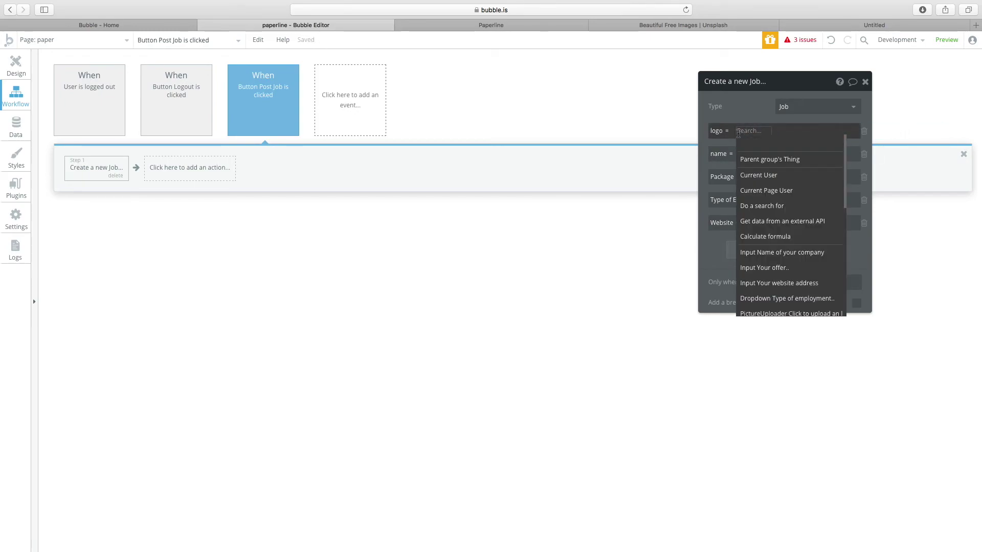
{"action": "scroll", "coordinate": [775, 266], "scroll_direction": "down", "scroll_amount": 3}
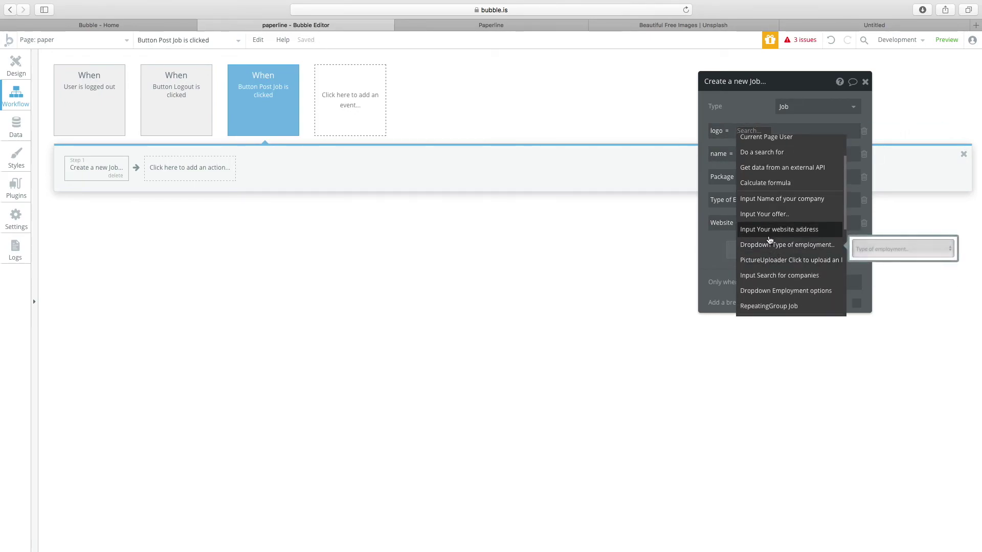
{"action": "scroll", "coordinate": [774, 277], "scroll_direction": "down", "scroll_amount": 1}
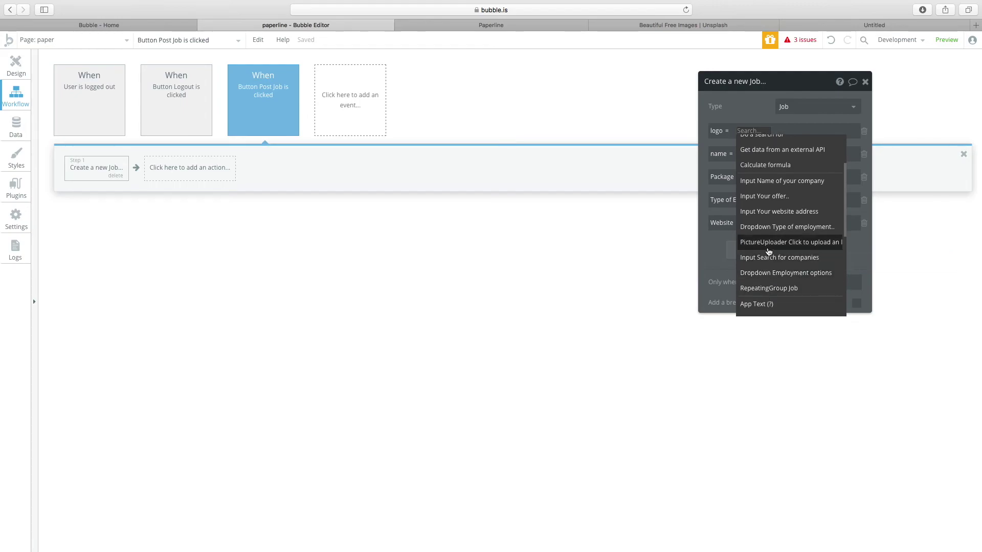
{"action": "left_click", "coordinate": [790, 242]}
{"action": "left_click", "coordinate": [744, 154]}
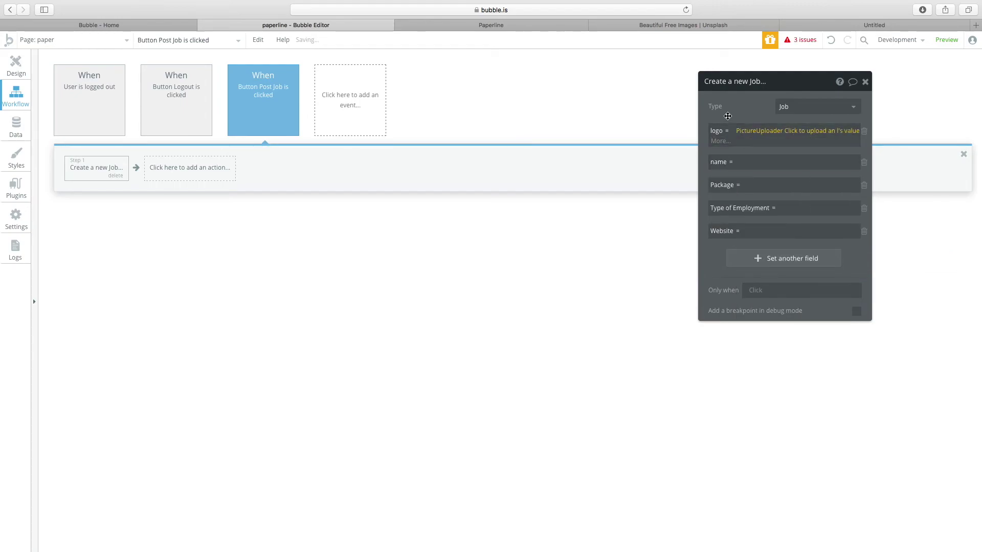
{"action": "left_click", "coordinate": [746, 161]}
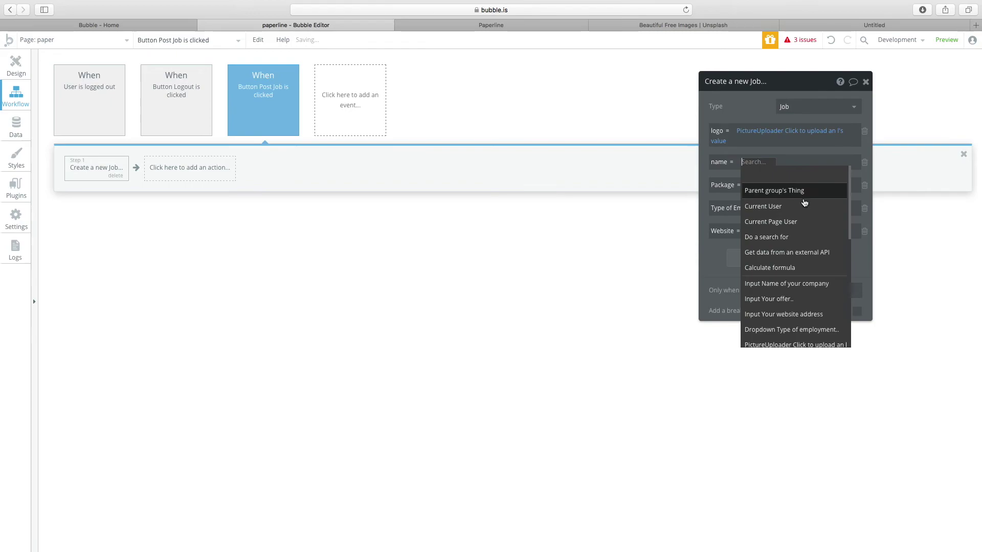
{"action": "scroll", "coordinate": [788, 284], "scroll_direction": "down", "scroll_amount": 1}
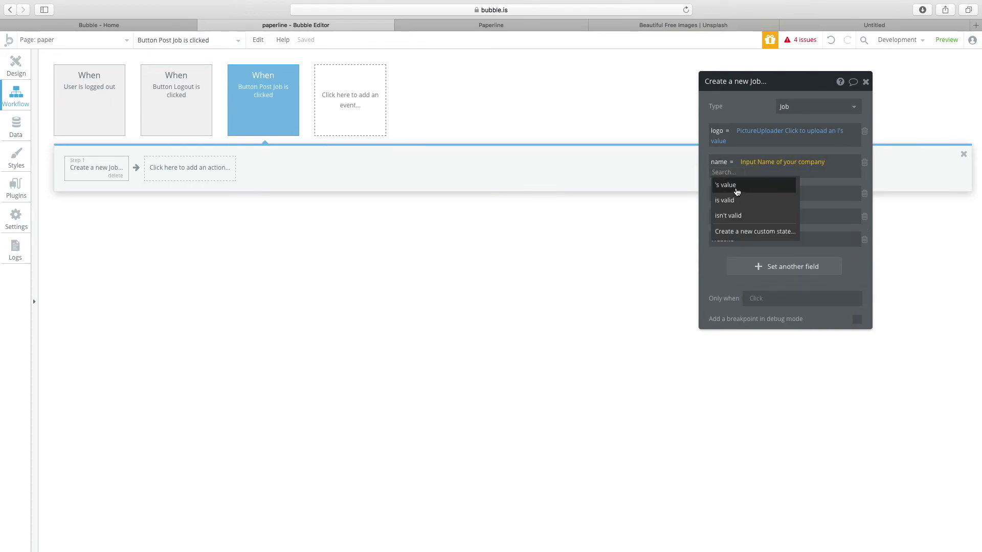
{"action": "left_click", "coordinate": [736, 186]}
Set Package to the offer input's value and Type of Employment to the dropdown's value.
{"action": "left_click", "coordinate": [749, 185]}
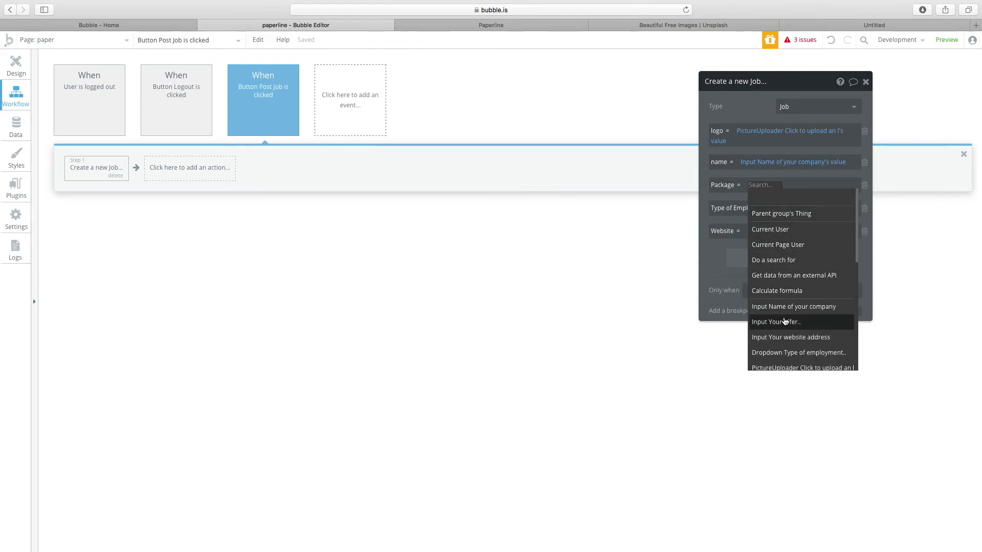
{"action": "scroll", "coordinate": [785, 332], "scroll_direction": "down", "scroll_amount": 1}
{"action": "scroll", "coordinate": [780, 315], "scroll_direction": "down", "scroll_amount": 1}
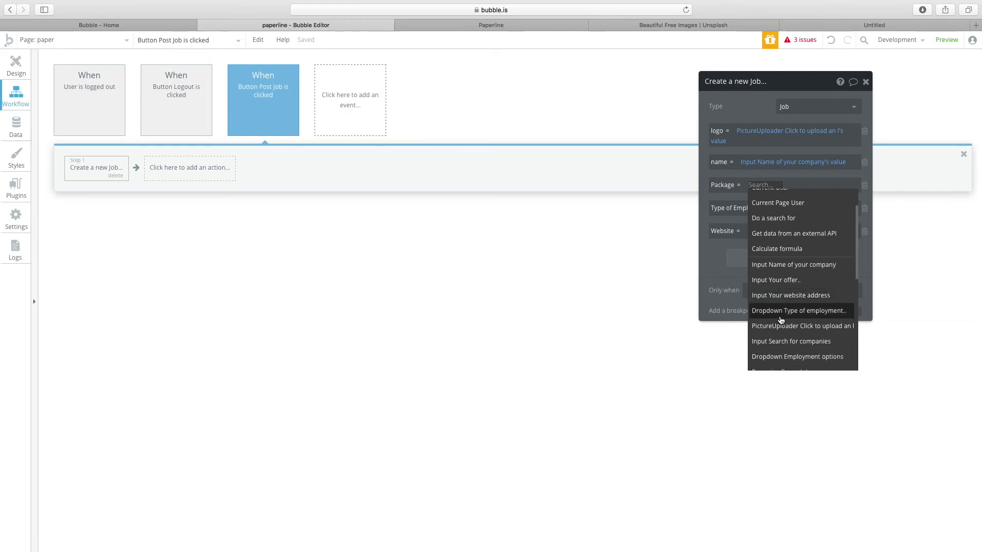
{"action": "left_click", "coordinate": [782, 280]}
{"action": "left_click", "coordinate": [810, 199]}
{"action": "left_click", "coordinate": [767, 208]}
{"action": "scroll", "coordinate": [828, 322], "scroll_direction": "down", "scroll_amount": 1}
{"action": "left_click", "coordinate": [831, 339]}
{"action": "left_click", "coordinate": [816, 235]}
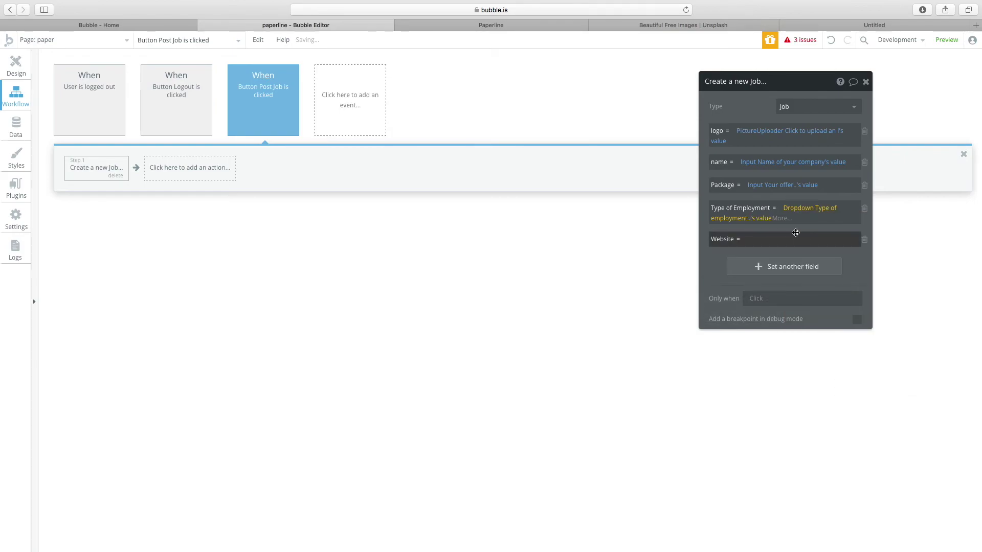
{"action": "left_click", "coordinate": [16, 66]}
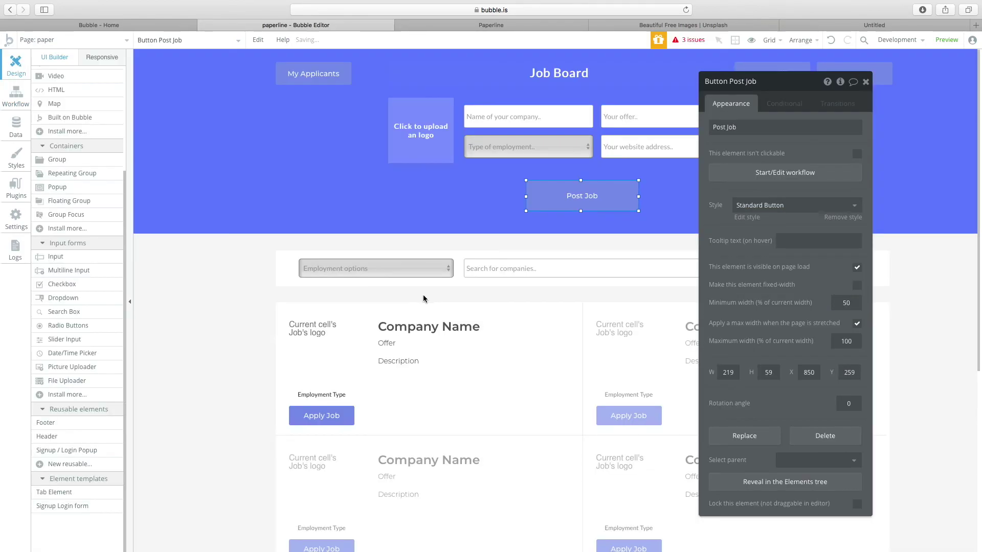
{"action": "left_click", "coordinate": [524, 147]}
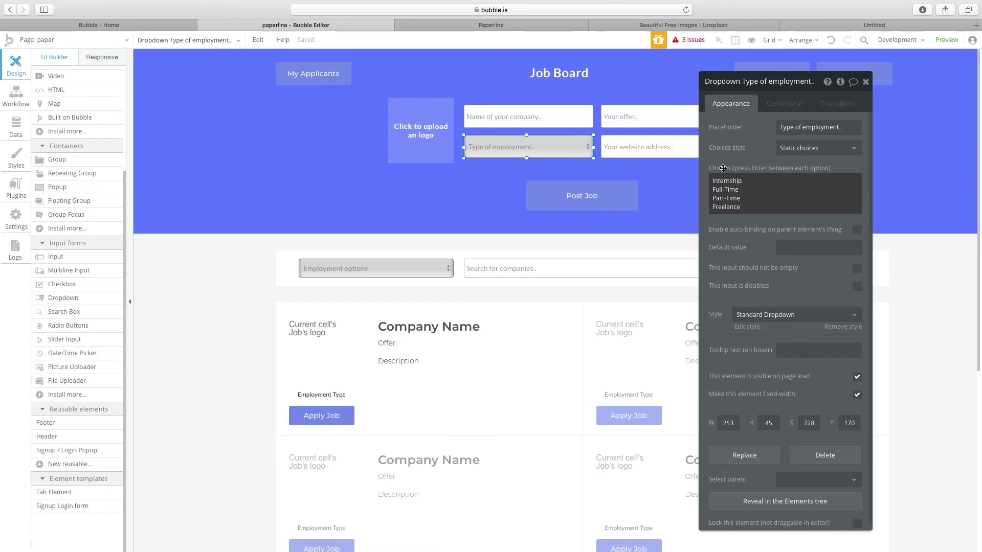
Keep static choices on the Type of employment dropdown and review its employment choices.
{"action": "left_click", "coordinate": [798, 147]}
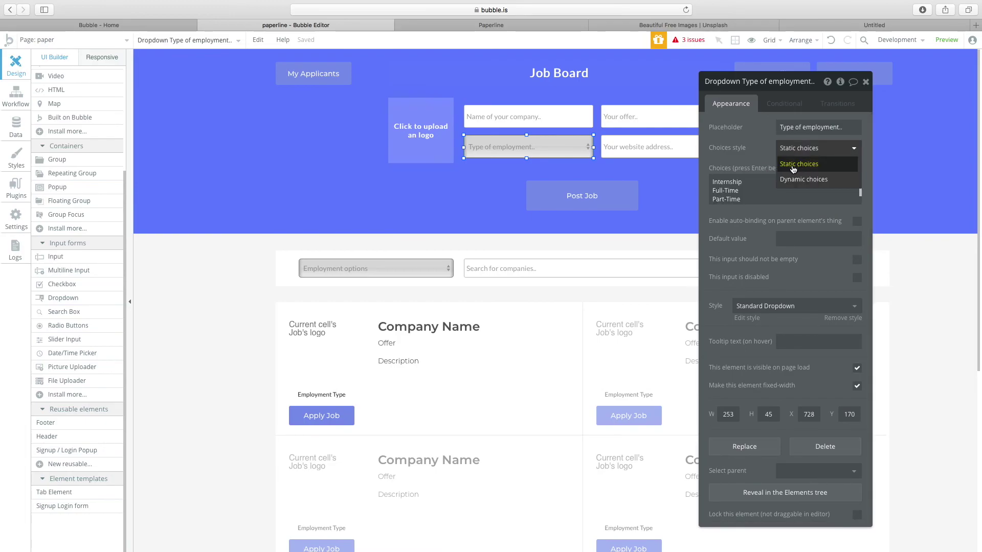
{"action": "left_click", "coordinate": [793, 164]}
{"action": "left_click_drag", "start_coordinate": [739, 190], "coordinate": [694, 160]}
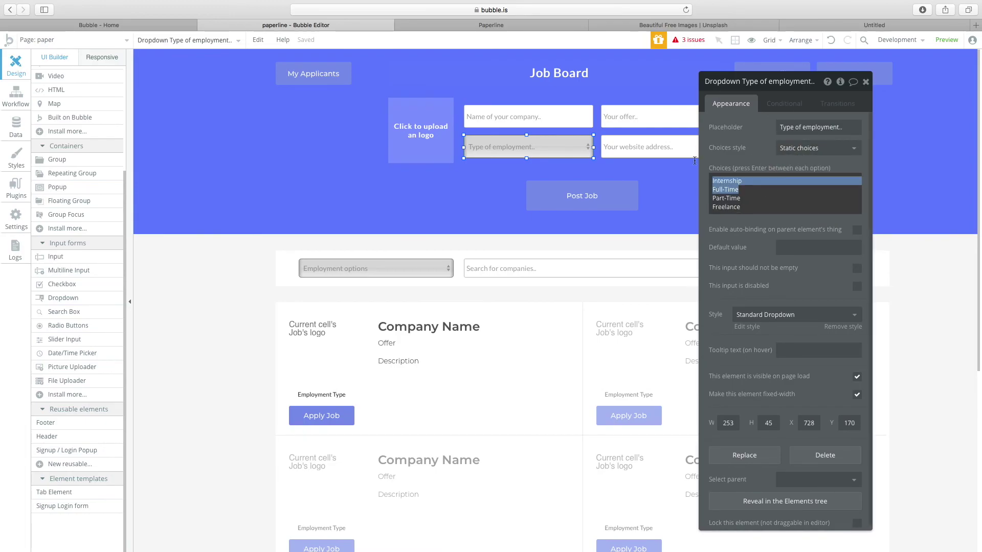
{"action": "left_click", "coordinate": [759, 215]}
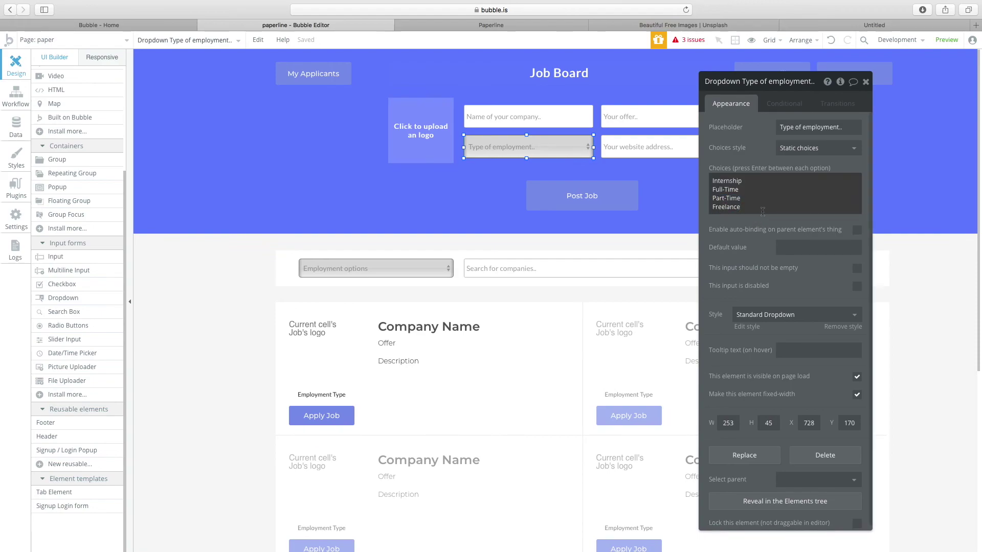
{"action": "left_click_drag", "start_coordinate": [762, 213], "coordinate": [692, 183]}
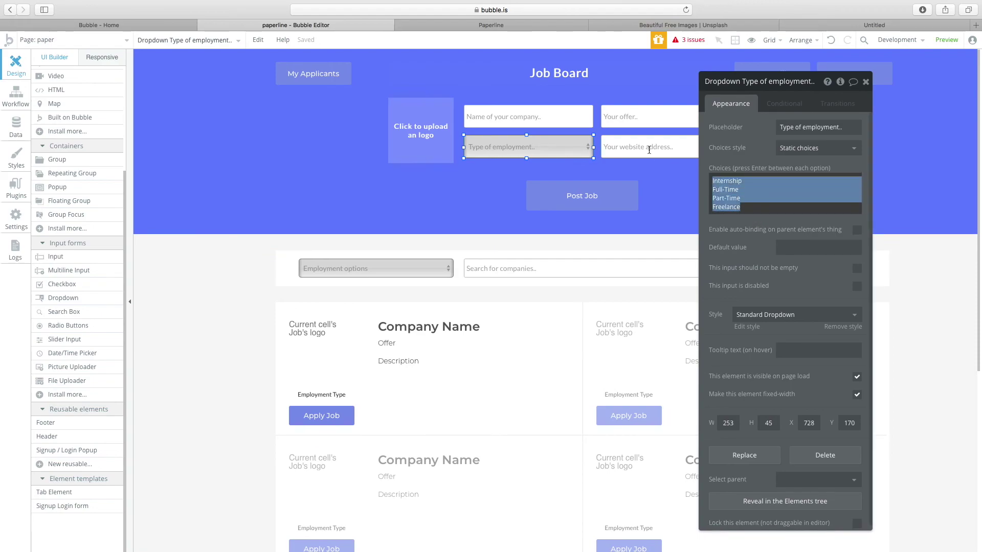
{"action": "left_click", "coordinate": [443, 276]}
{"action": "left_click", "coordinate": [790, 193]}
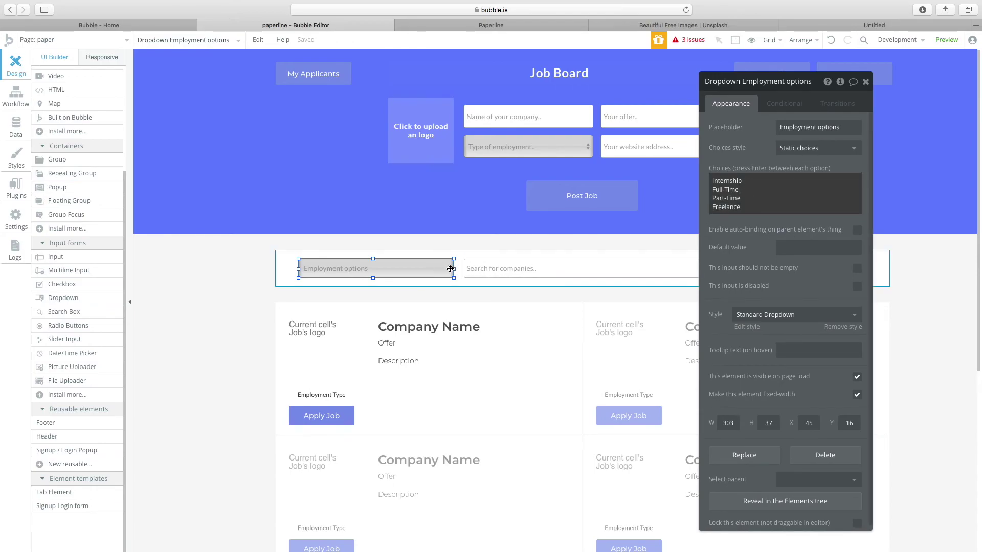
{"action": "left_click_drag", "start_coordinate": [746, 190], "coordinate": [686, 172]}
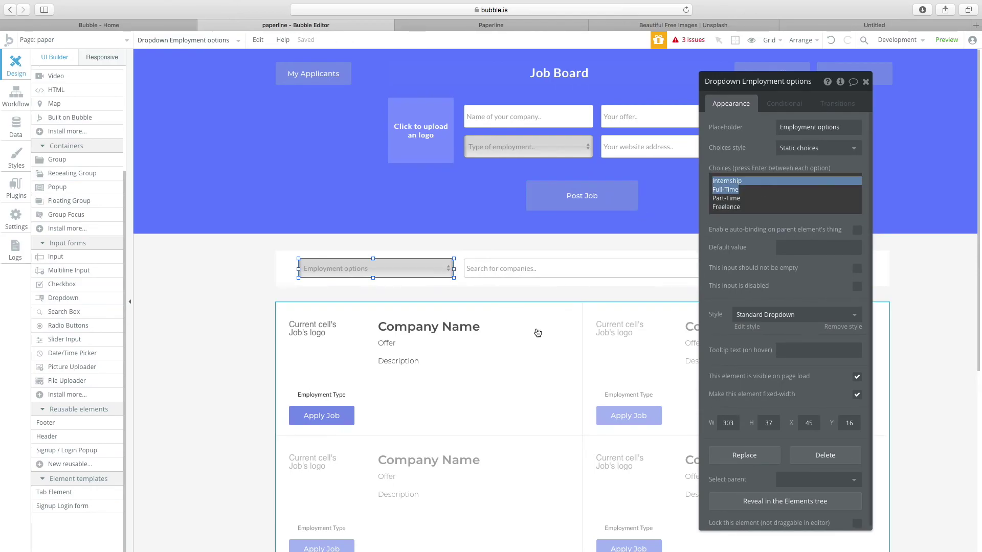
Compare the Employment options filter dropdown's choices with the Type of employment dropdown's.
{"action": "left_click", "coordinate": [565, 345]}
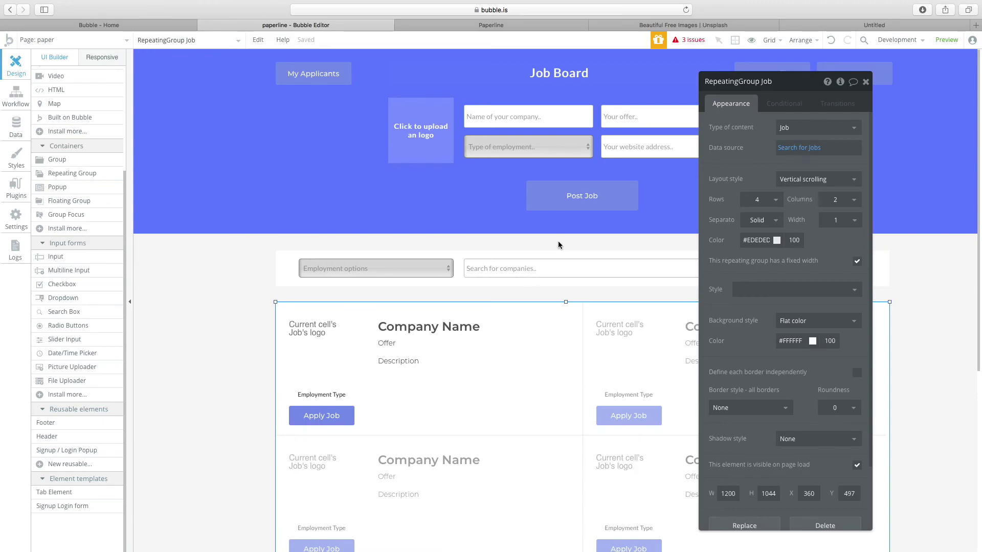
{"action": "left_click", "coordinate": [435, 274]}
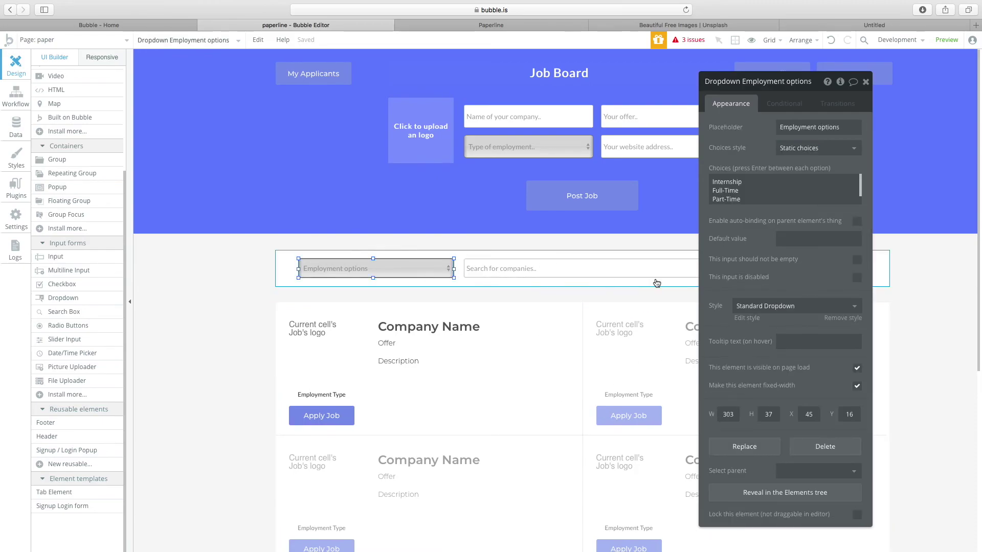
{"action": "left_click", "coordinate": [662, 390]}
{"action": "left_click", "coordinate": [372, 270]}
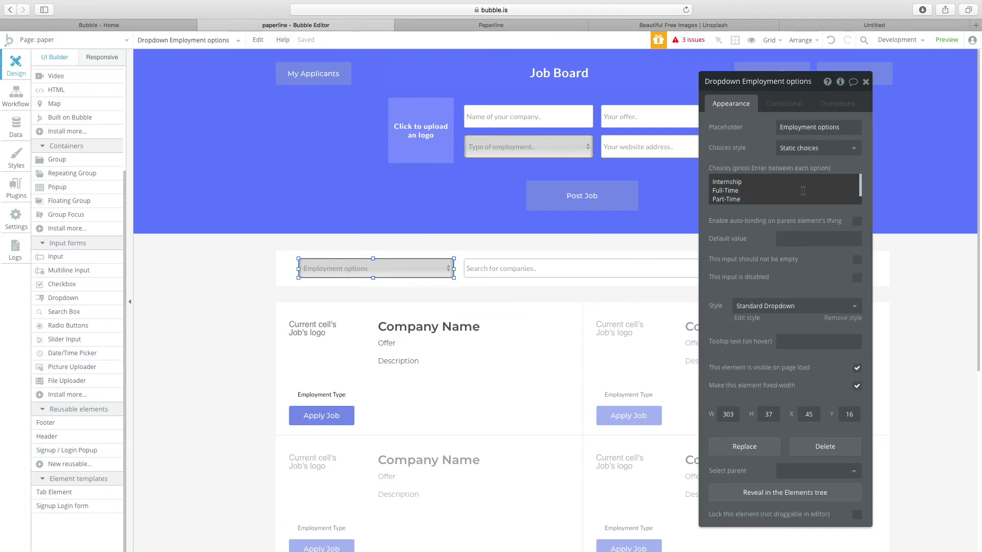
{"action": "left_click", "coordinate": [754, 197]}
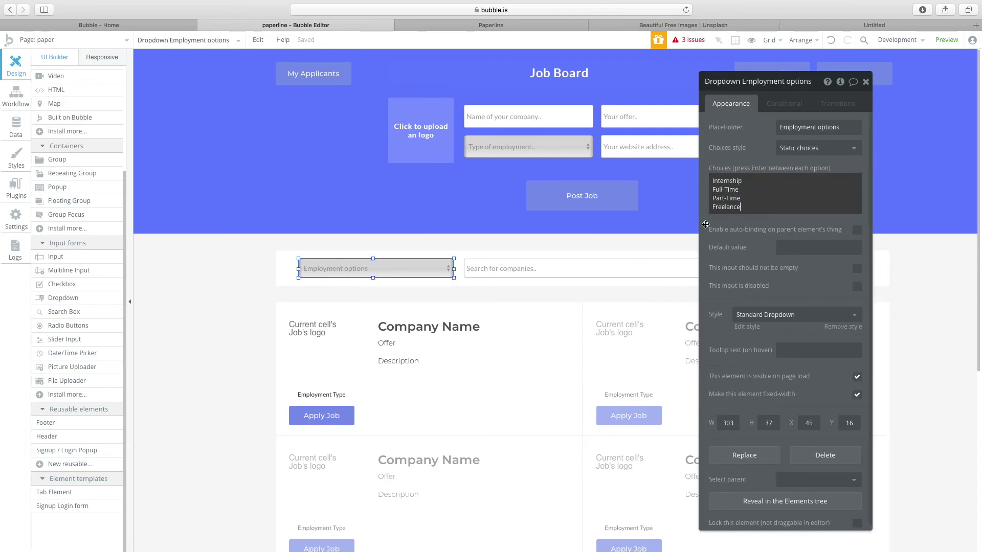
{"action": "left_click", "coordinate": [583, 284]}
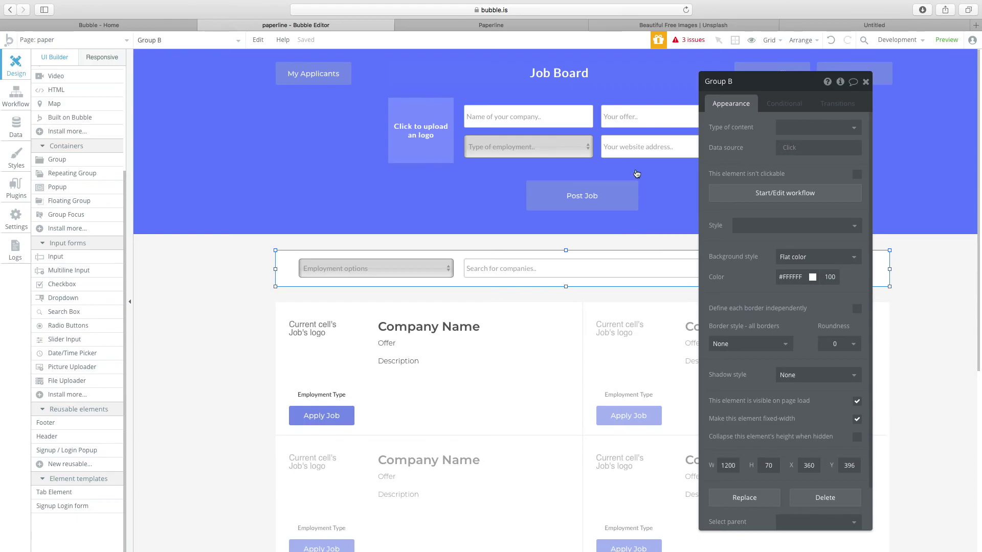
{"action": "left_click", "coordinate": [623, 127]}
{"action": "left_click", "coordinate": [554, 149]}
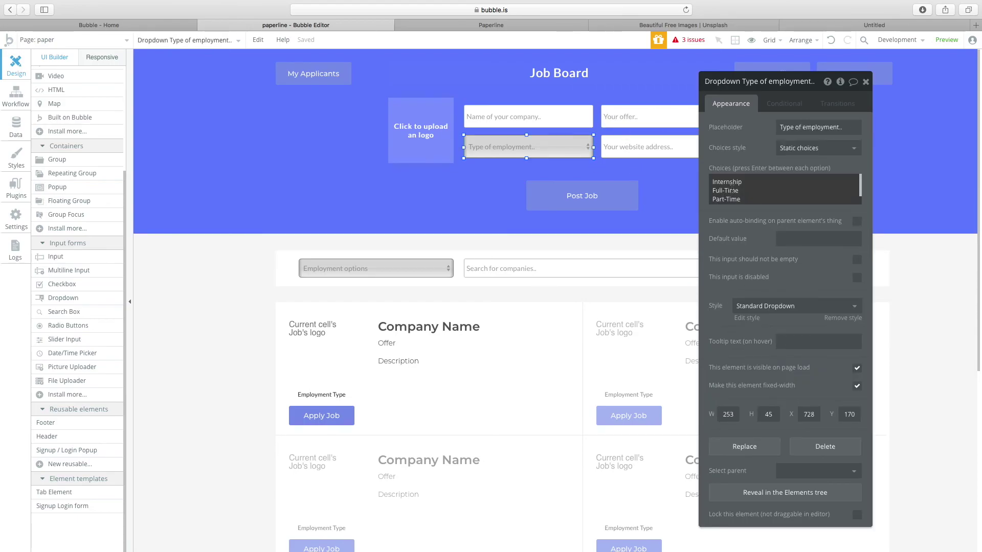
{"action": "key", "text": "super+a"}
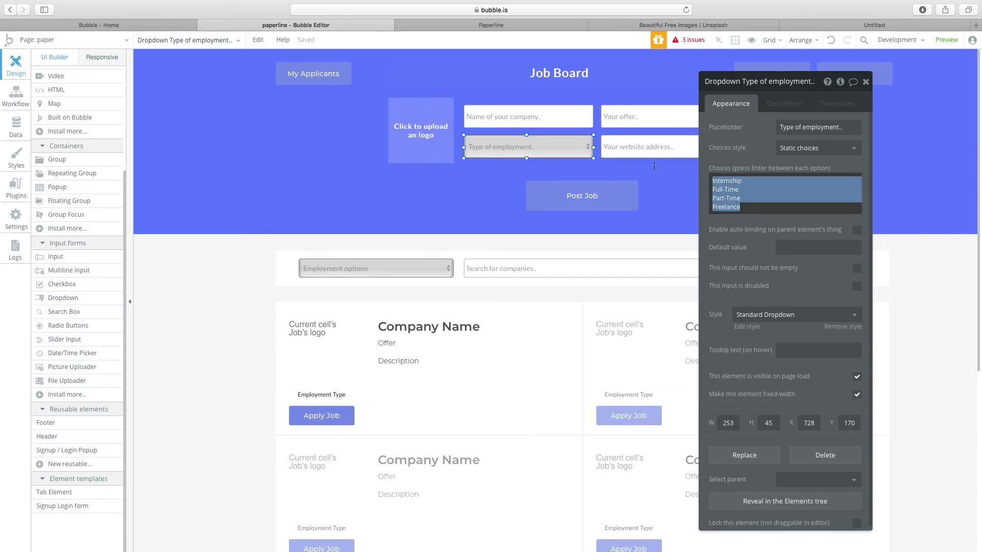
Confirm Internship, Full-Time, Part-Time and Freelance choices, and reopen the Post Job workflow.
{"action": "left_click", "coordinate": [621, 192]}
{"action": "left_click", "coordinate": [542, 147]}
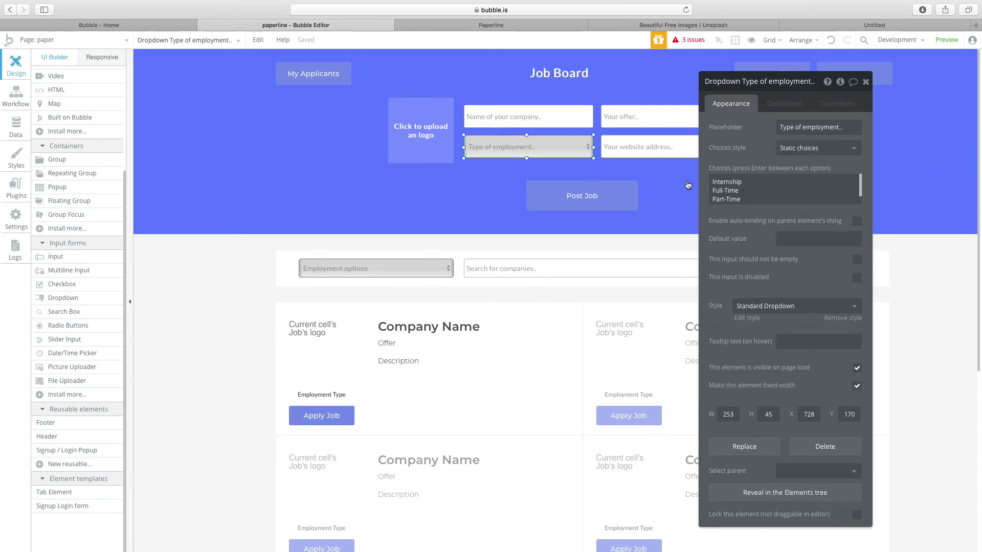
{"action": "left_click", "coordinate": [752, 181]}
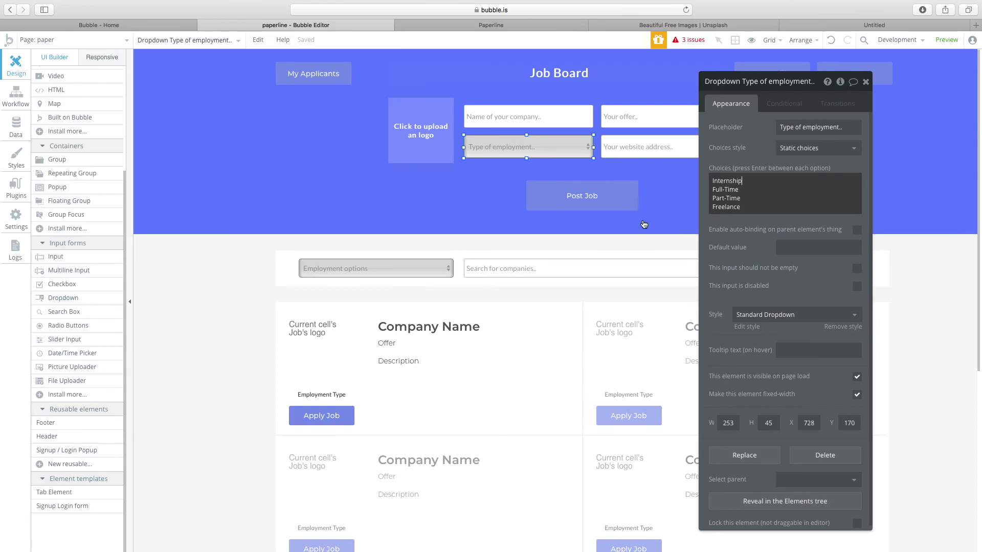
{"action": "left_click", "coordinate": [615, 204]}
{"action": "left_click", "coordinate": [783, 175]}
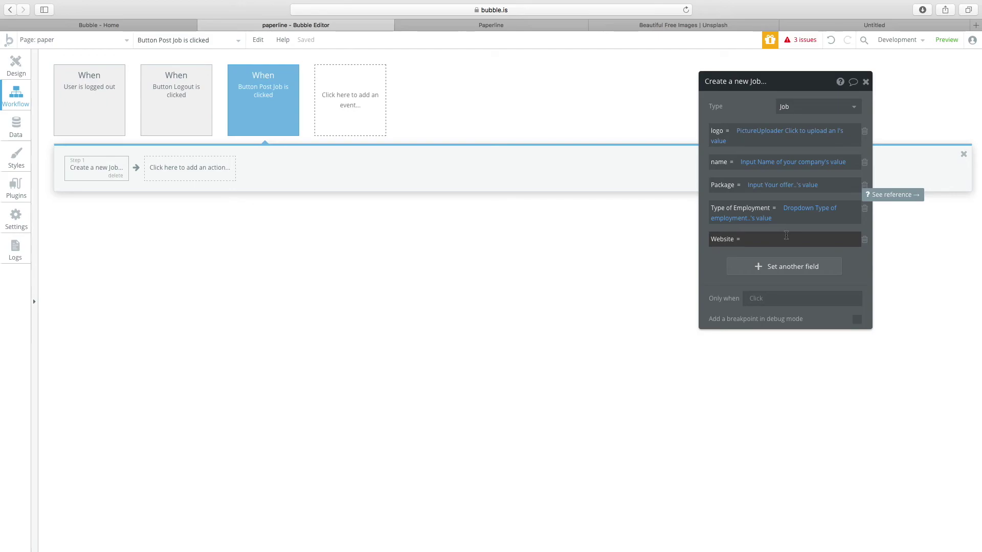
Map the new Job's Website field to the 'Your website address' input's value.
{"action": "left_click", "coordinate": [786, 238]}
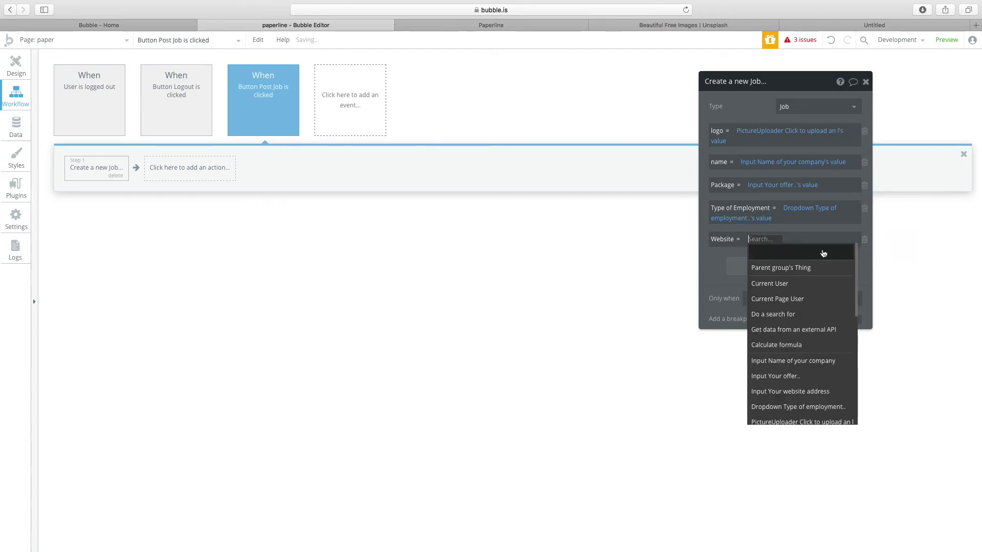
{"action": "left_click", "coordinate": [792, 392]}
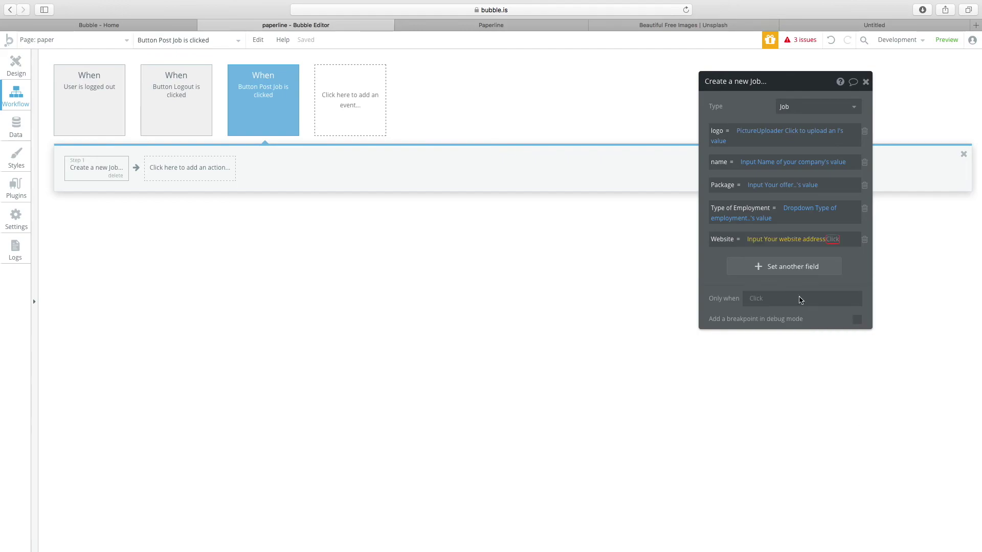
{"action": "left_click", "coordinate": [780, 263]}
{"action": "left_click", "coordinate": [16, 66]}
Add "company's" and remove "address" so the website placeholder reads 'Your company's website..'.
{"action": "left_click", "coordinate": [639, 147]}
{"action": "left_click", "coordinate": [790, 128]}
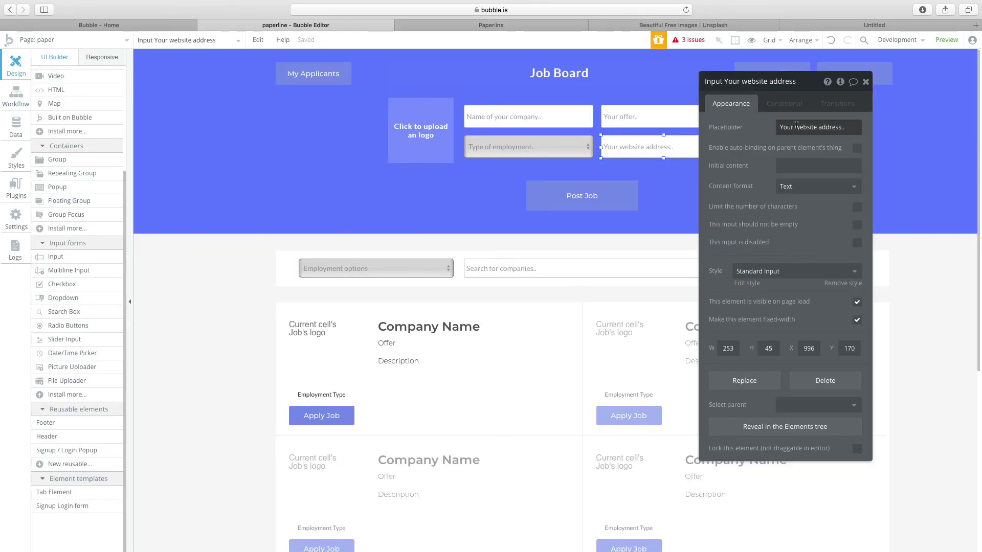
{"action": "triple_click", "coordinate": [790, 128]}
{"action": "left_click", "coordinate": [791, 128]}
{"action": "type", "text": "comap"}
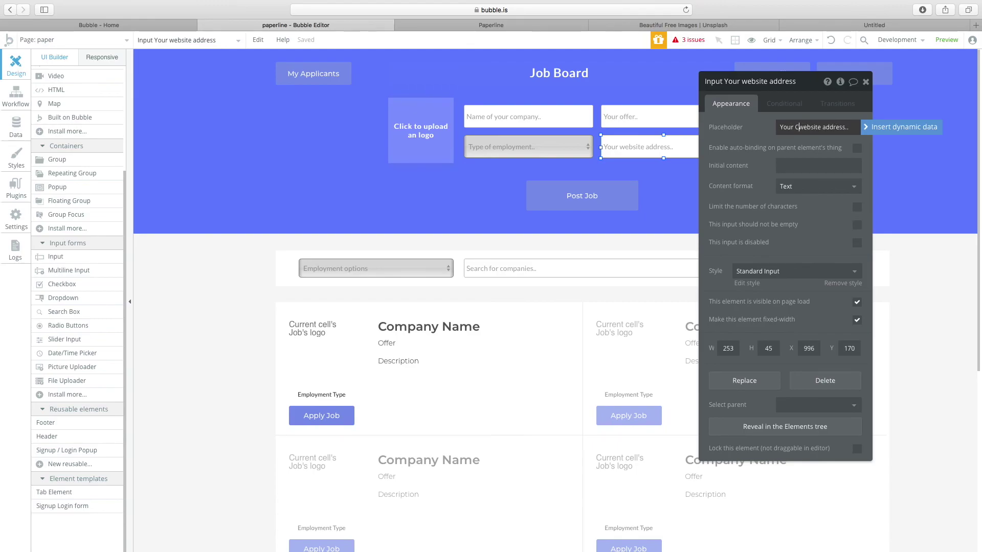
{"action": "type", "text": "ny's"}
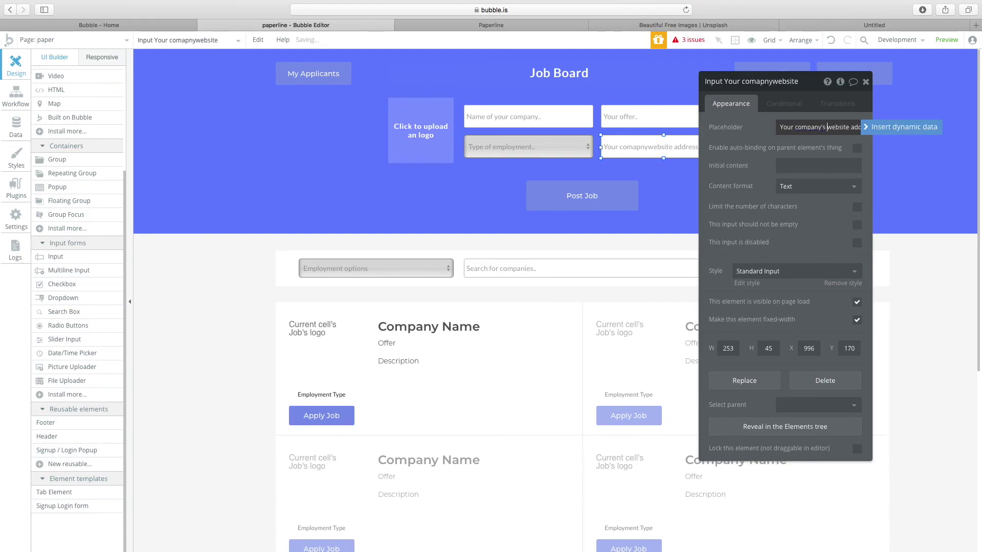
{"action": "double_click", "coordinate": [818, 126]}
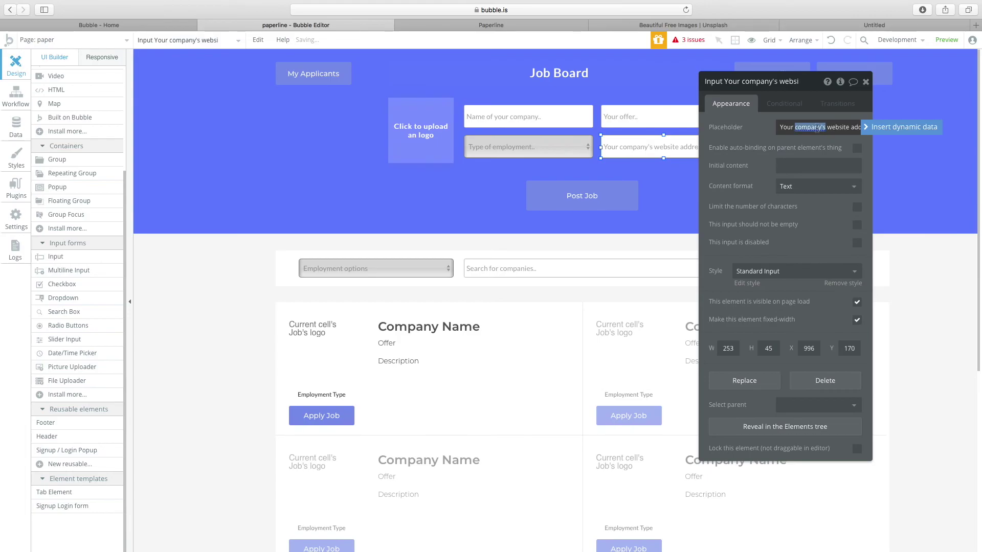
{"action": "left_click_drag", "start_coordinate": [819, 127], "coordinate": [858, 136]}
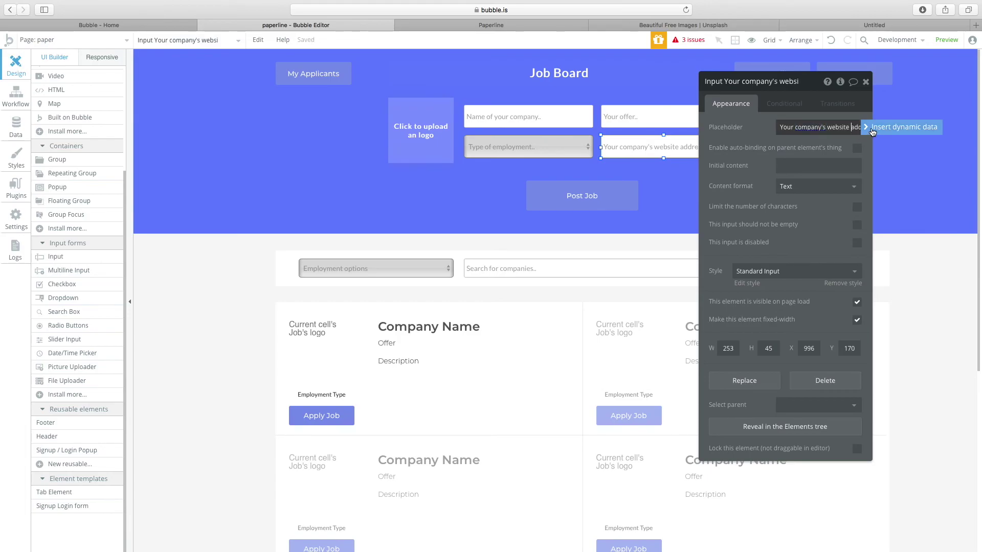
{"action": "double_click", "coordinate": [813, 127]}
{"action": "key", "text": "super+c"}
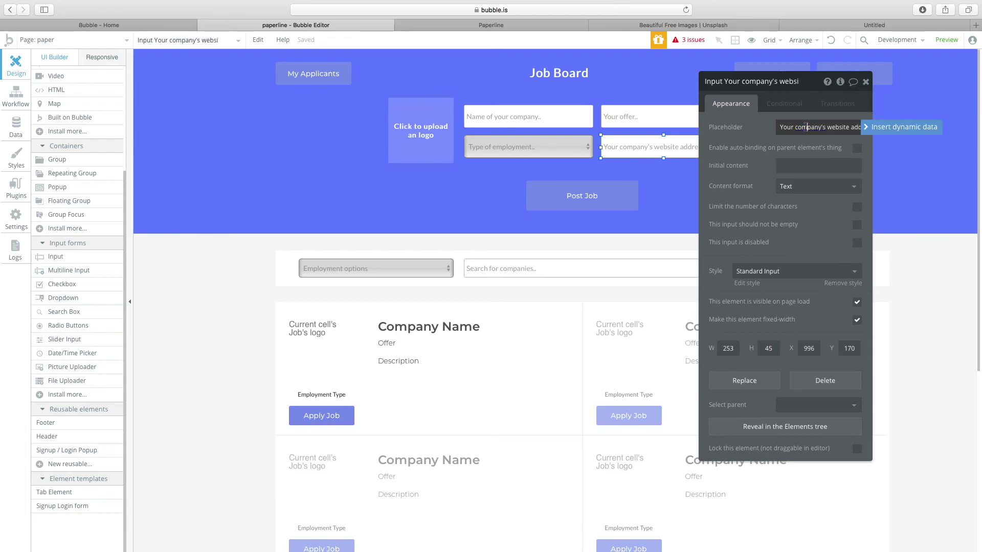
{"action": "left_click", "coordinate": [851, 127]}
{"action": "key", "text": "BackSpace"}
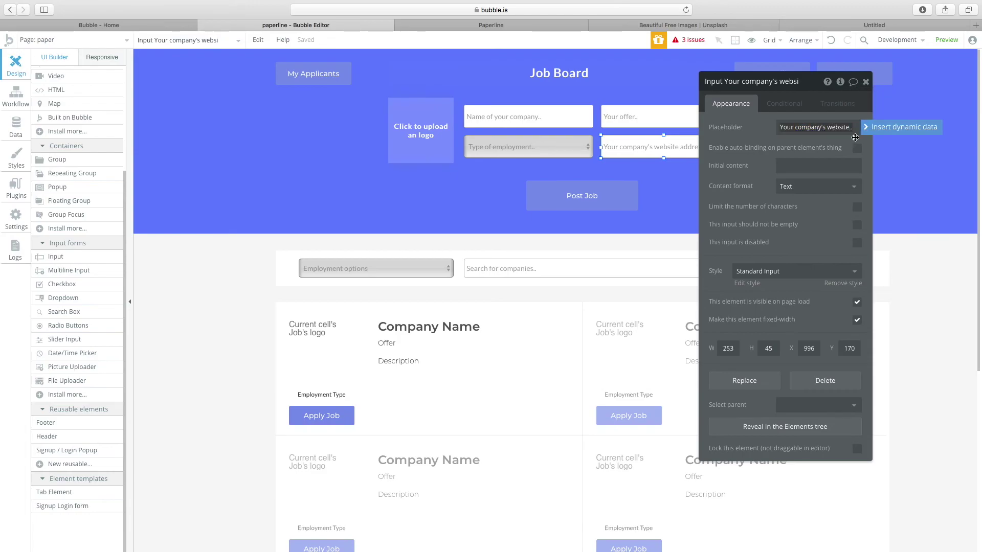
{"action": "left_click", "coordinate": [578, 199]}
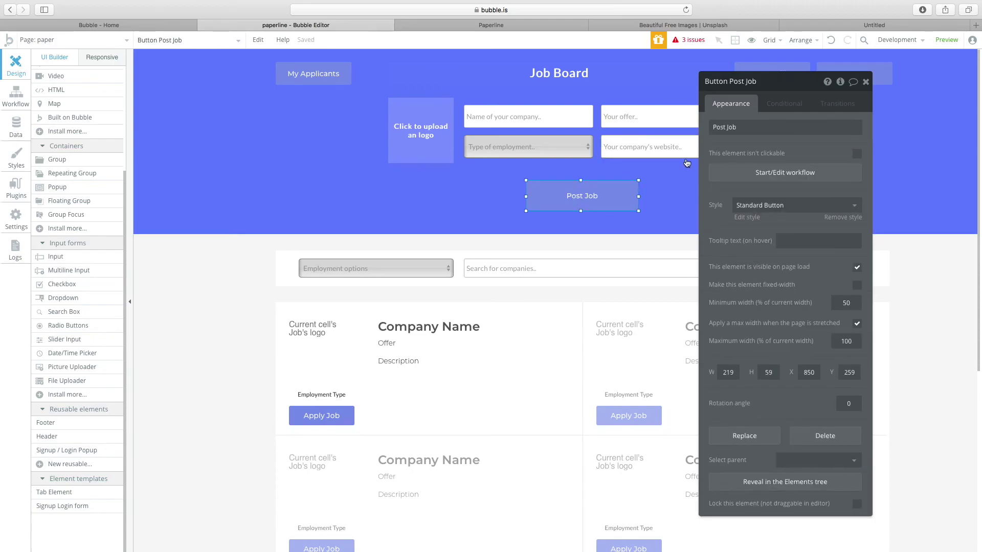
{"action": "left_click", "coordinate": [767, 173]}
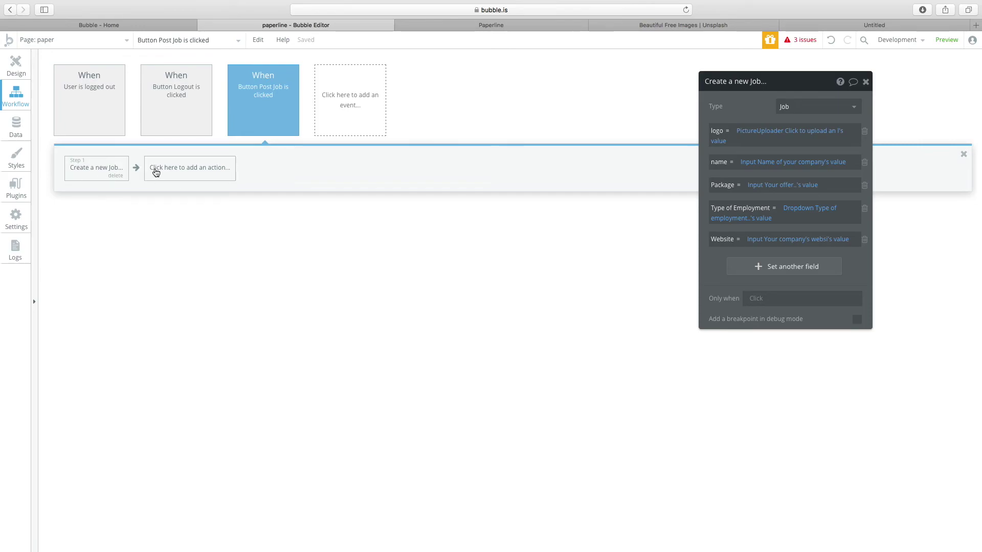
{"action": "left_click", "coordinate": [156, 172]}
{"action": "left_click", "coordinate": [16, 66]}
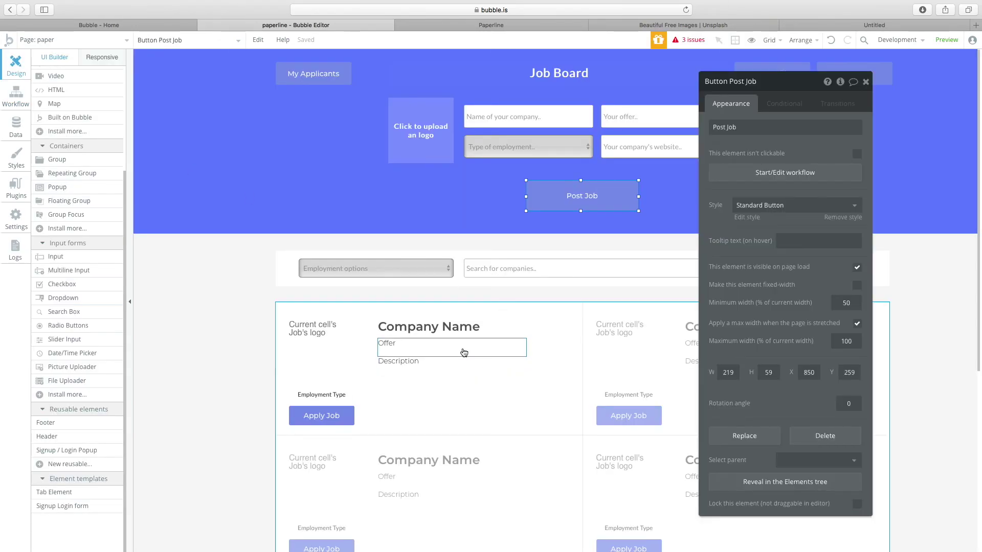
{"action": "left_click", "coordinate": [429, 327]}
{"action": "triple_click", "coordinate": [858, 122]}
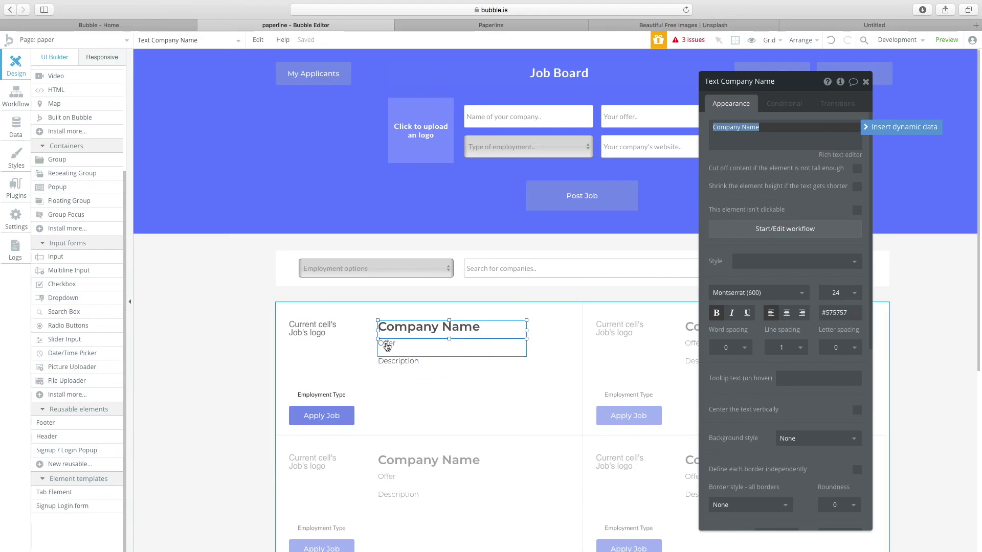
{"action": "left_click", "coordinate": [606, 194]}
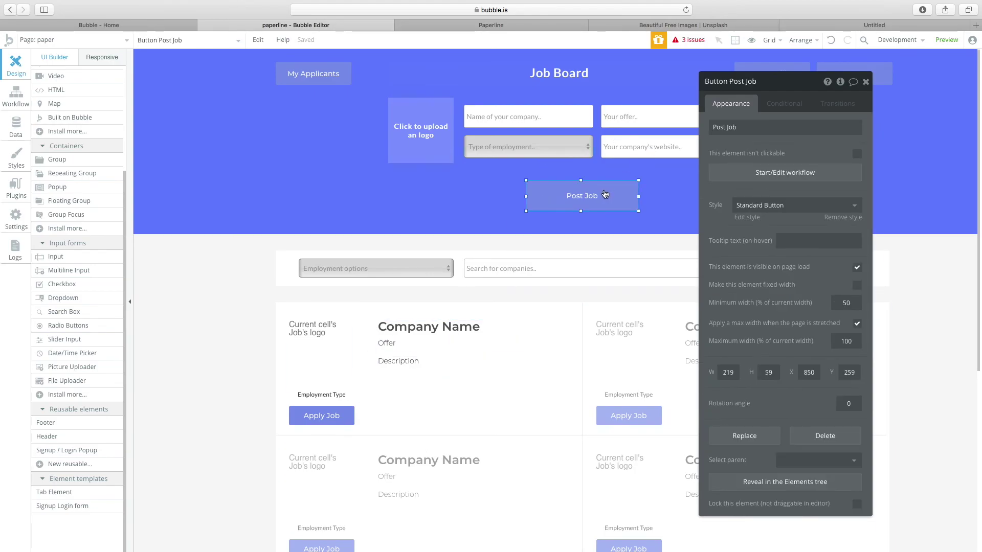
{"action": "left_click", "coordinate": [438, 329]}
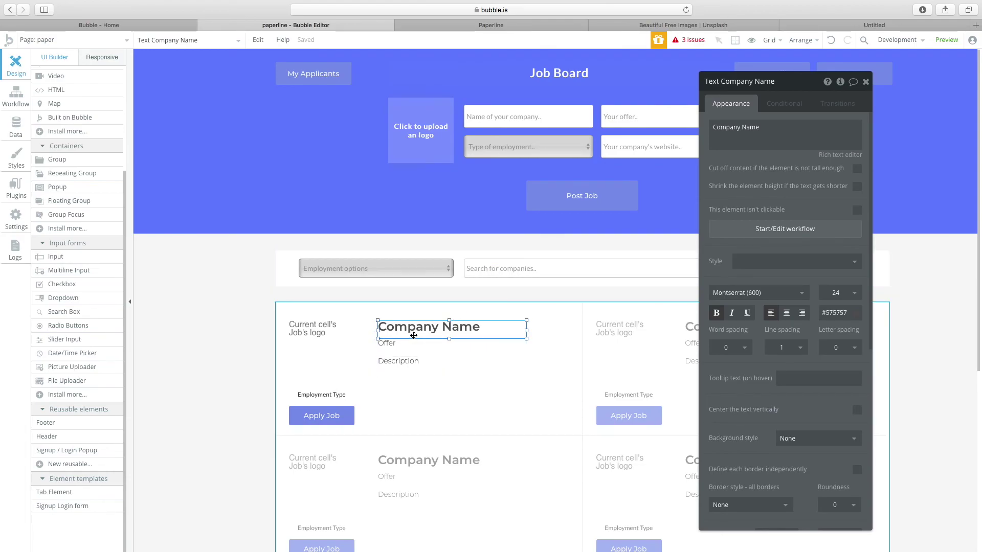
{"action": "left_click", "coordinate": [467, 397]}
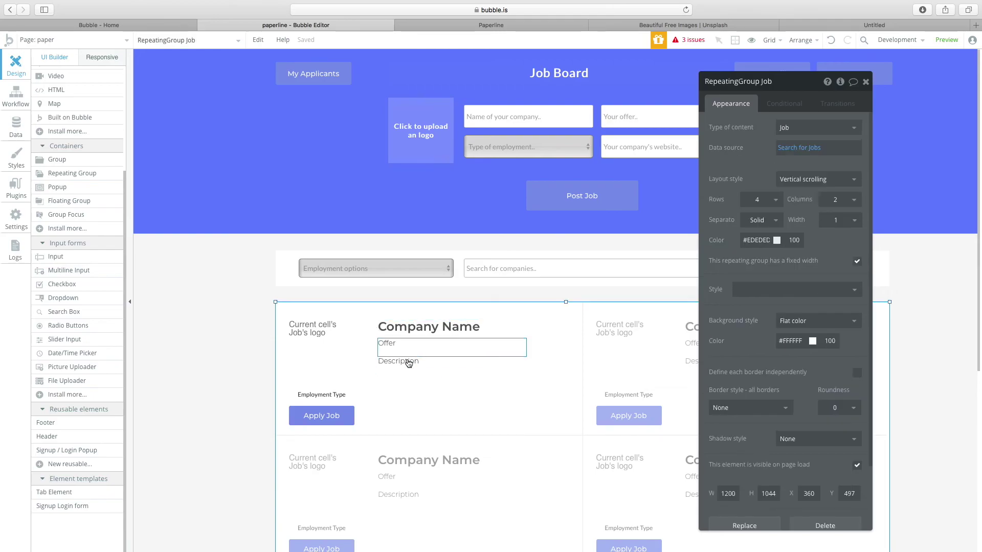
{"action": "left_click", "coordinate": [431, 333]}
{"action": "left_click", "coordinate": [406, 352]}
{"action": "left_click", "coordinate": [399, 367]}
{"action": "left_click", "coordinate": [583, 197]}
{"action": "left_click", "coordinate": [409, 350]}
{"action": "left_click", "coordinate": [415, 373]}
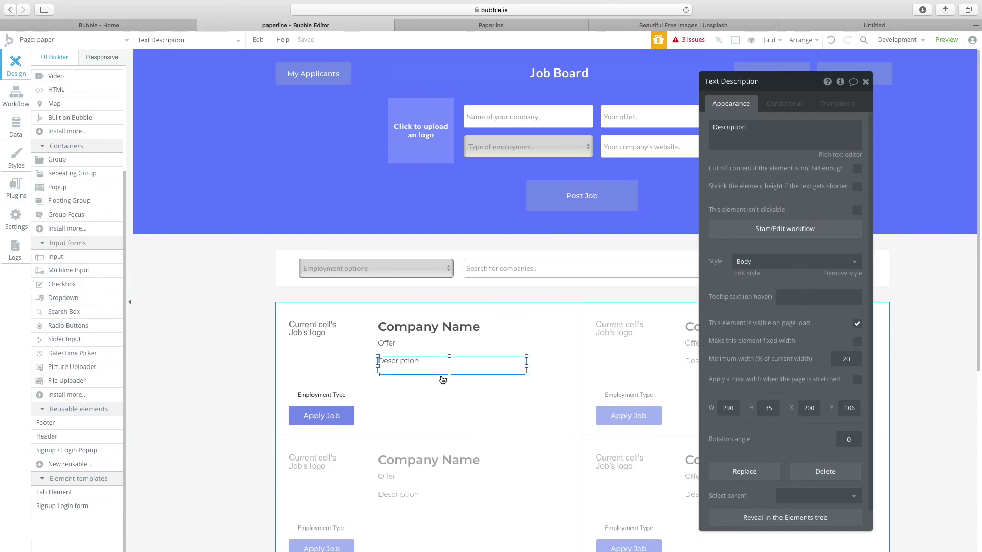
{"action": "left_click", "coordinate": [603, 176]}
{"action": "left_click", "coordinate": [607, 194]}
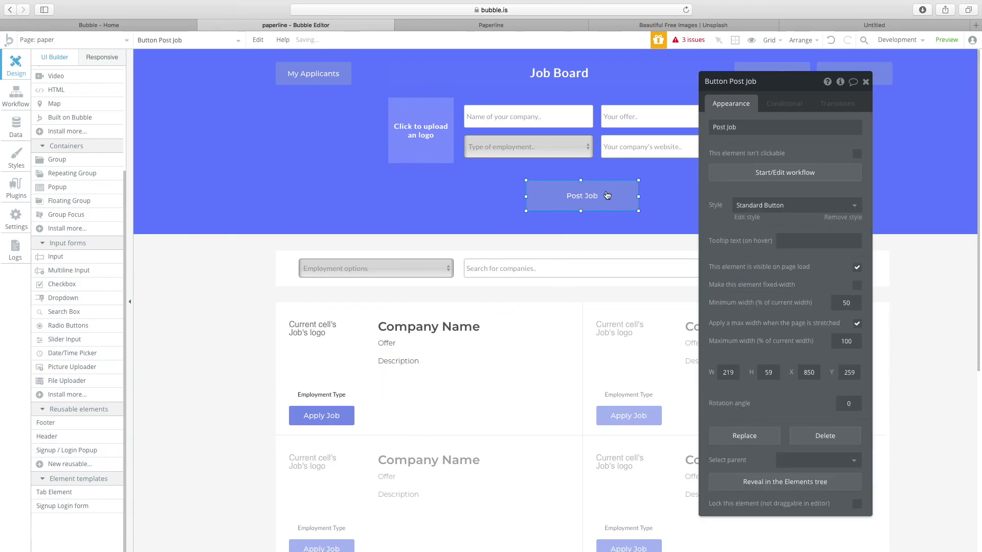
{"action": "left_click", "coordinate": [756, 175]}
Add a 'Reset relevant inputs' step after Create a new Job, then return to Design.
{"action": "left_click", "coordinate": [186, 167]}
{"action": "mouse_move", "coordinate": [207, 296]}
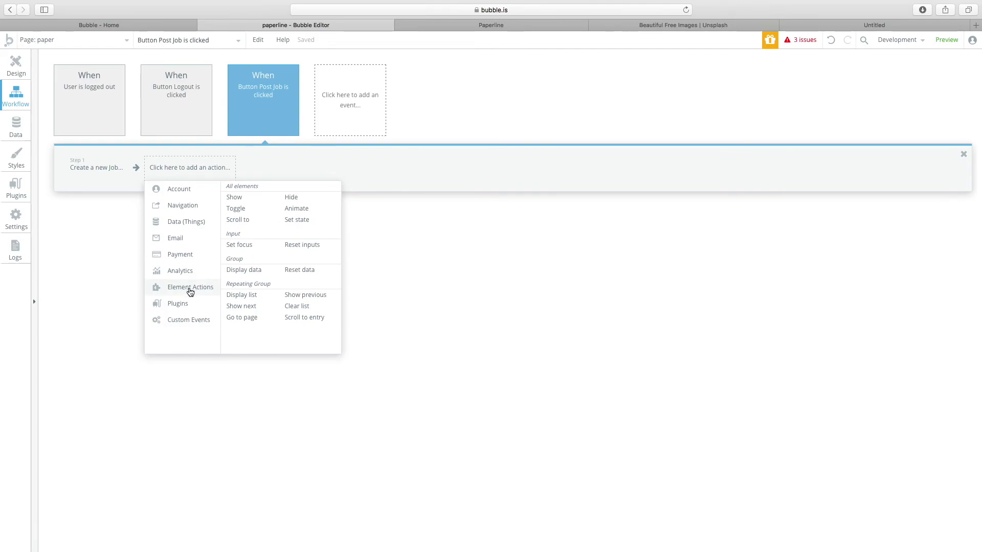
{"action": "left_click", "coordinate": [297, 246]}
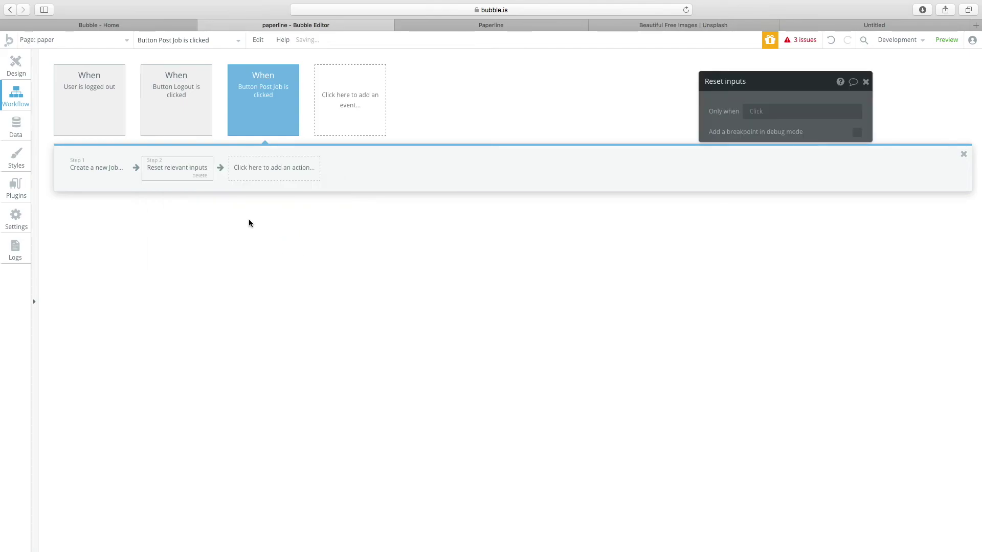
{"action": "left_click", "coordinate": [19, 76]}
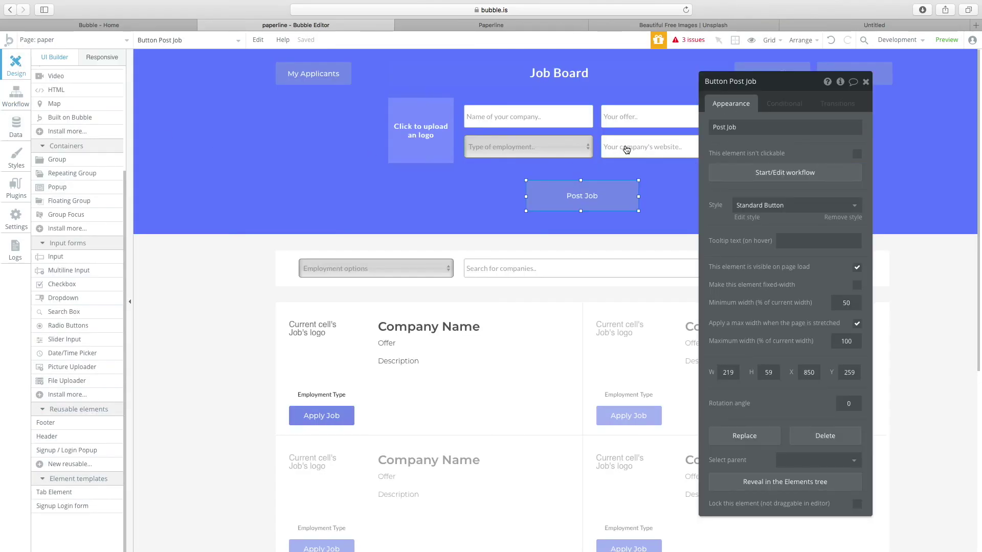
Review the website, company name and employment inputs and the Post Job button settings.
{"action": "left_click", "coordinate": [606, 147]}
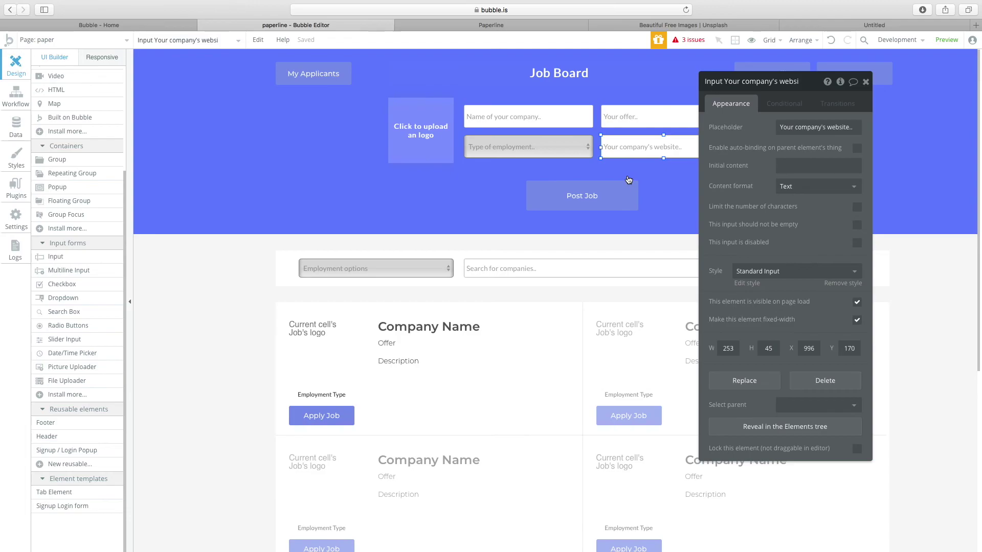
{"action": "left_click", "coordinate": [593, 204]}
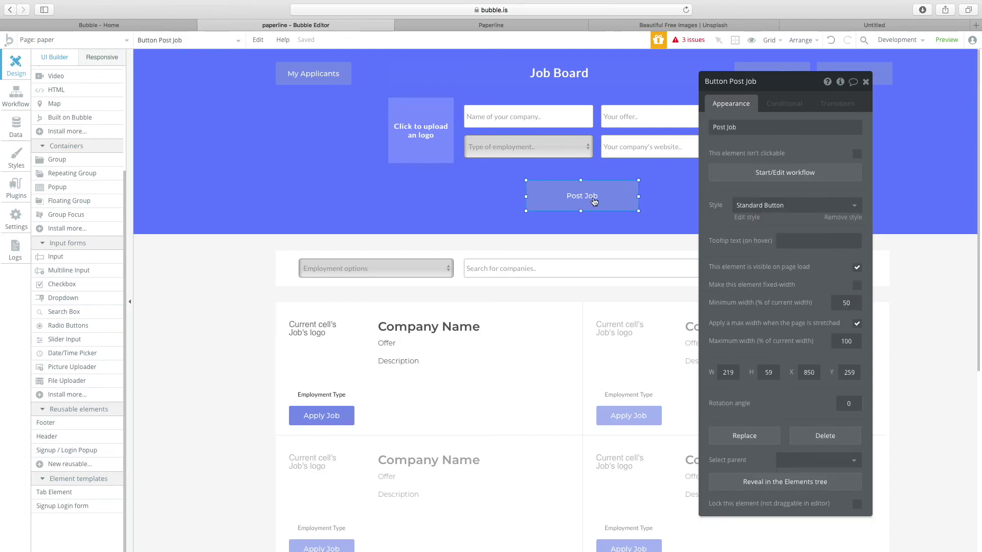
{"action": "left_click", "coordinate": [555, 125]}
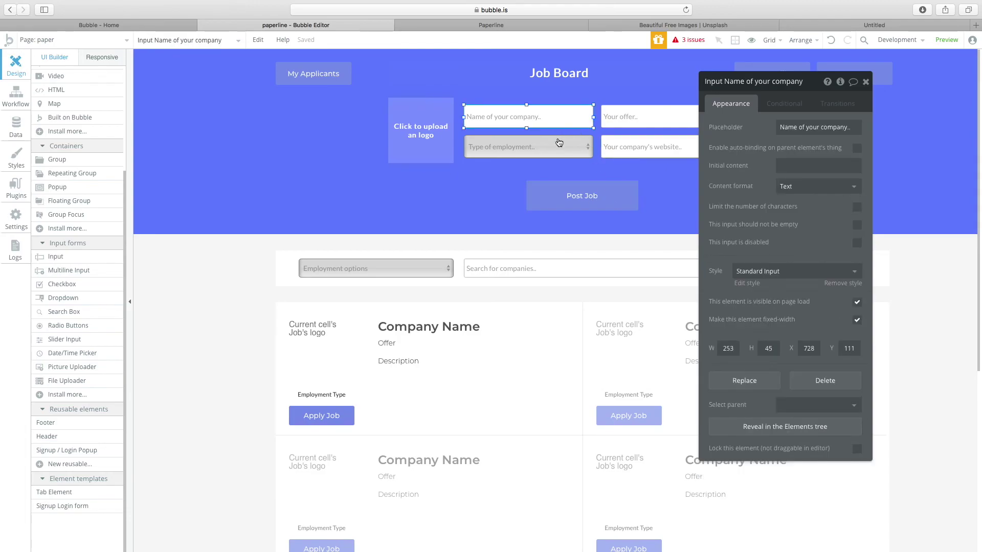
{"action": "left_click", "coordinate": [559, 146]}
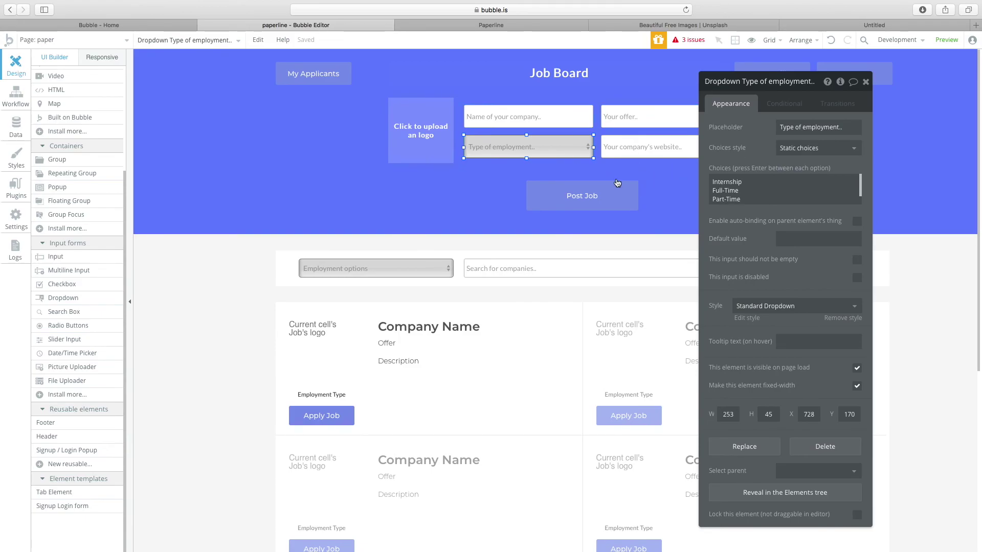
{"action": "left_click", "coordinate": [573, 202]}
{"action": "left_click", "coordinate": [542, 242]}
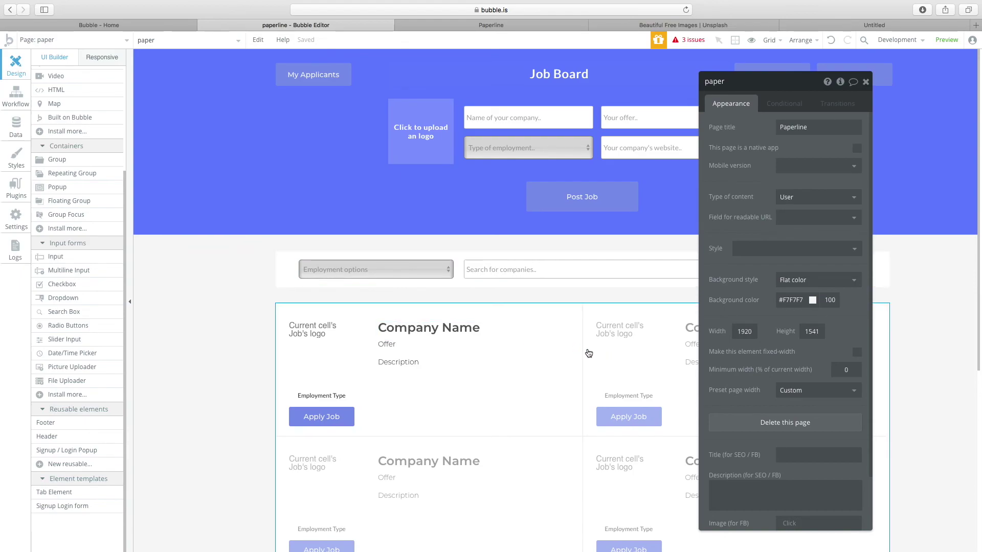
Go to the app's Data section to see the Job type's fields.
{"action": "scroll", "coordinate": [588, 351], "scroll_direction": "down", "scroll_amount": 3}
{"action": "left_click", "coordinate": [577, 133]}
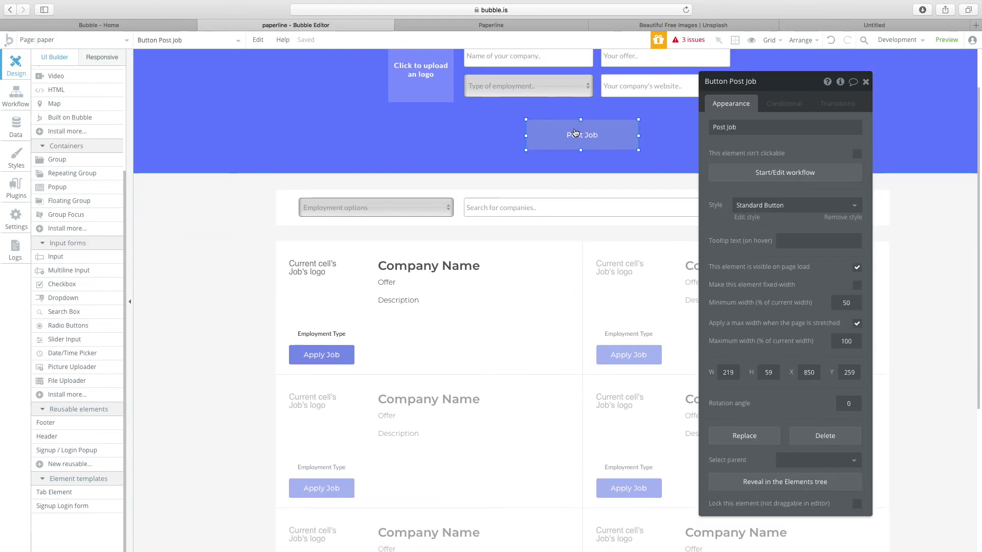
{"action": "left_click", "coordinate": [16, 127]}
View the empty All Jobs table in App Data, then reselect the Job repeating group in Design.
{"action": "left_click", "coordinate": [200, 81]}
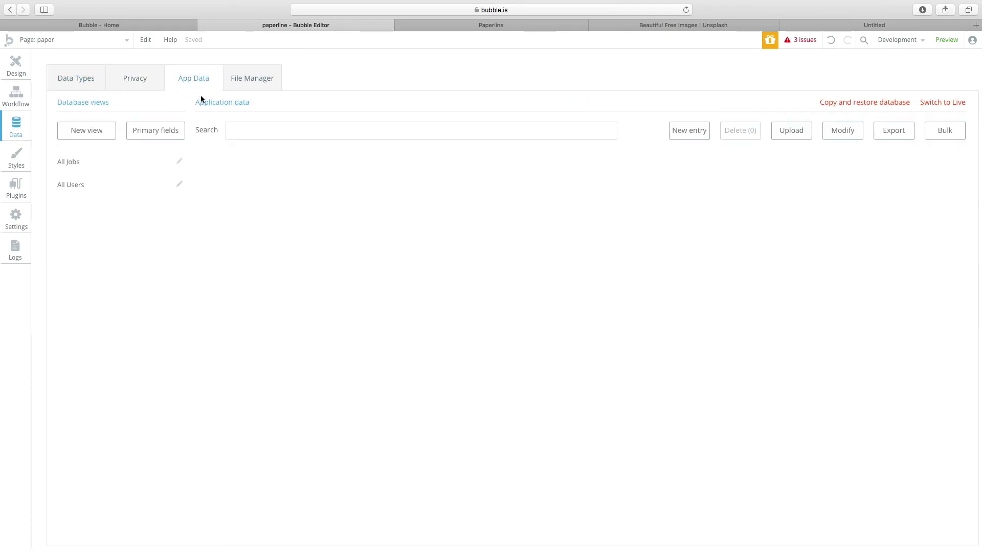
{"action": "left_click", "coordinate": [87, 162]}
{"action": "left_click", "coordinate": [143, 164]}
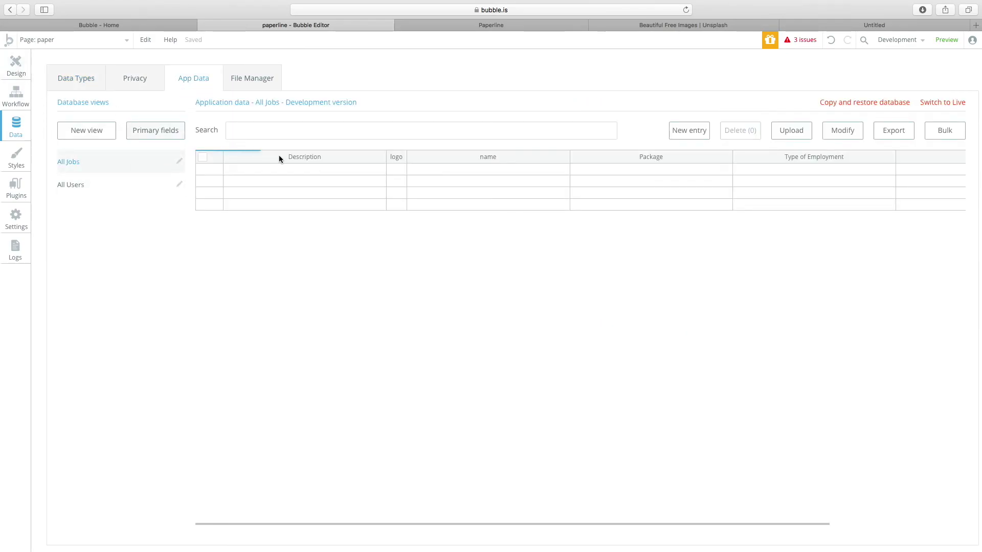
{"action": "scroll", "coordinate": [646, 175], "scroll_direction": "right", "scroll_amount": 3}
{"action": "scroll", "coordinate": [643, 176], "scroll_direction": "left", "scroll_amount": 3}
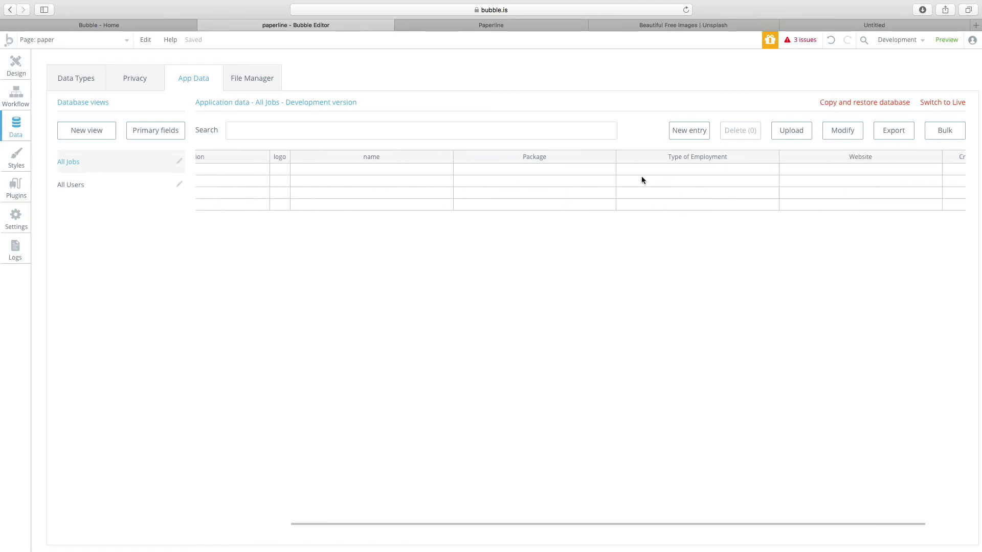
{"action": "left_click", "coordinate": [4, 64]}
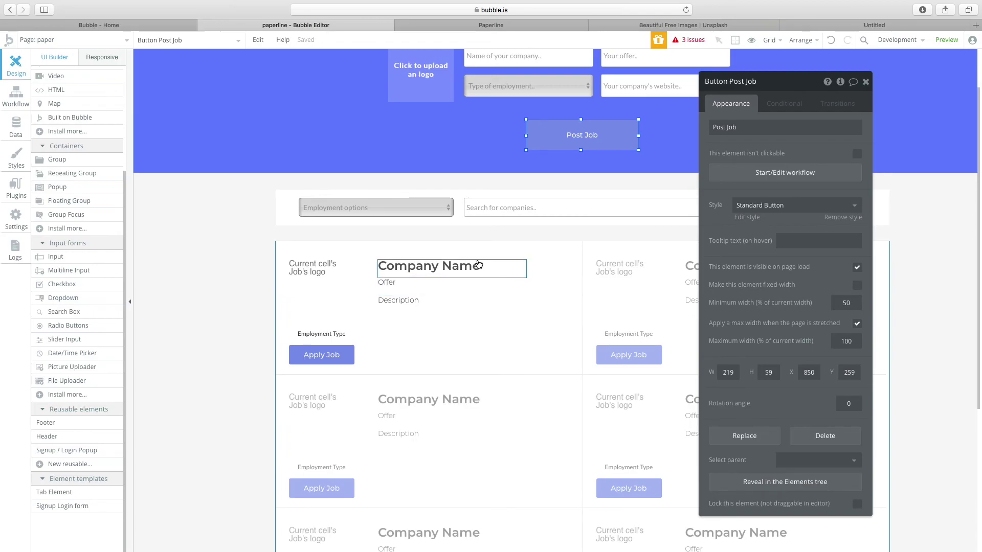
{"action": "left_click", "coordinate": [602, 275]}
Set the repeating group's content type to Job with a Search for Jobs data source.
{"action": "left_click_drag", "start_coordinate": [745, 92], "coordinate": [832, 88]}
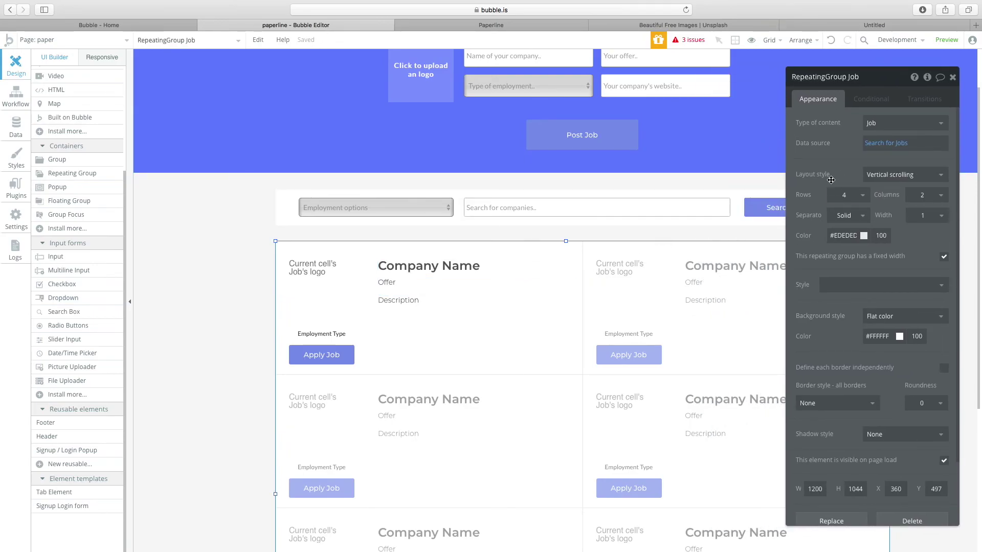
{"action": "left_click", "coordinate": [876, 125]}
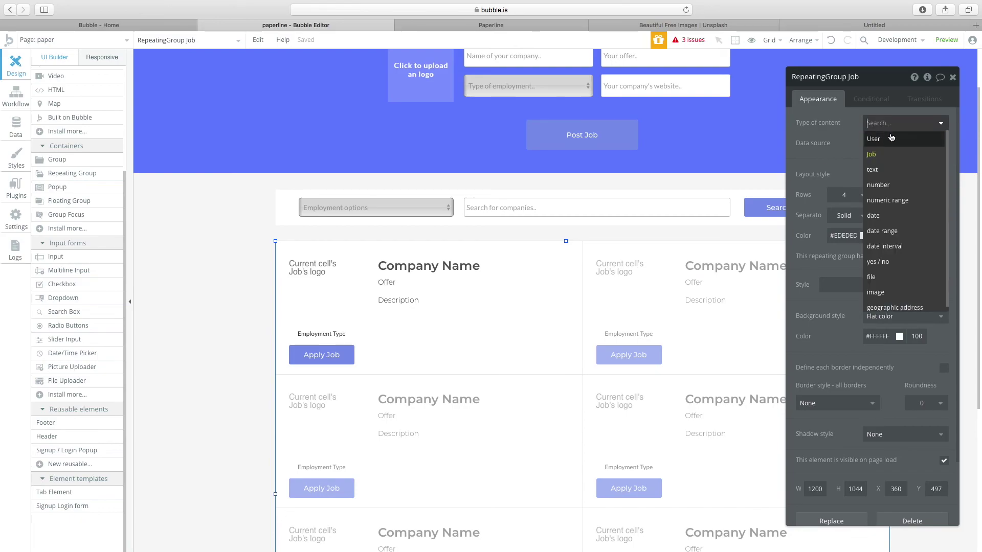
{"action": "left_click", "coordinate": [874, 158]}
{"action": "left_click", "coordinate": [890, 143]}
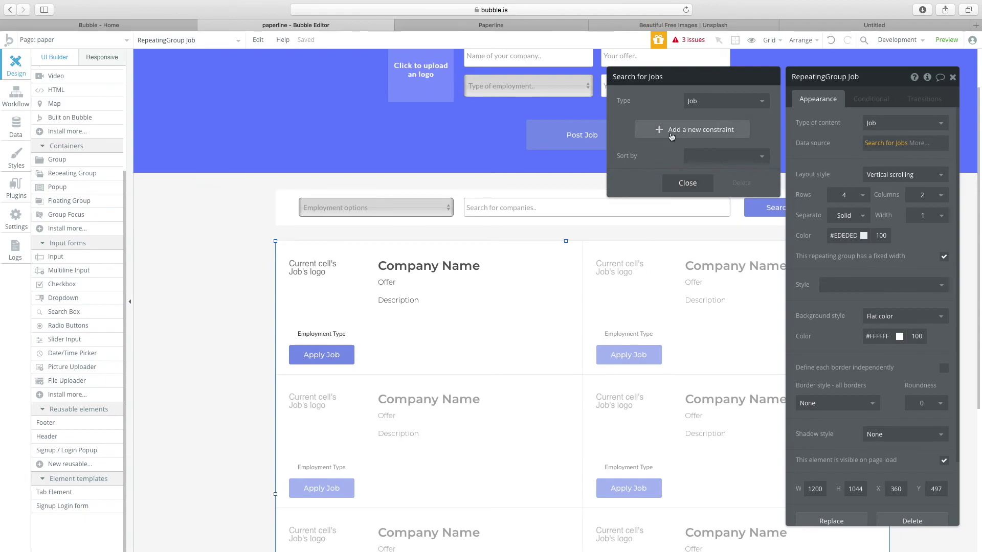
Add a Type of Employment = Internship constraint to the Search for Jobs.
{"action": "left_click", "coordinate": [639, 131]}
{"action": "left_click", "coordinate": [628, 126]}
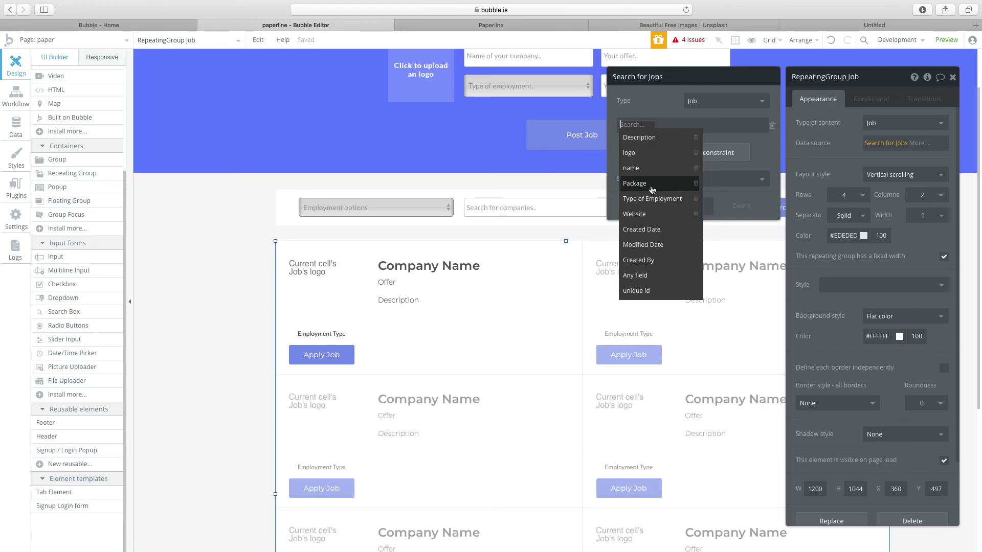
{"action": "left_click", "coordinate": [652, 185]}
{"action": "left_click", "coordinate": [771, 126]}
{"action": "left_click", "coordinate": [687, 129]}
{"action": "left_click", "coordinate": [629, 125]}
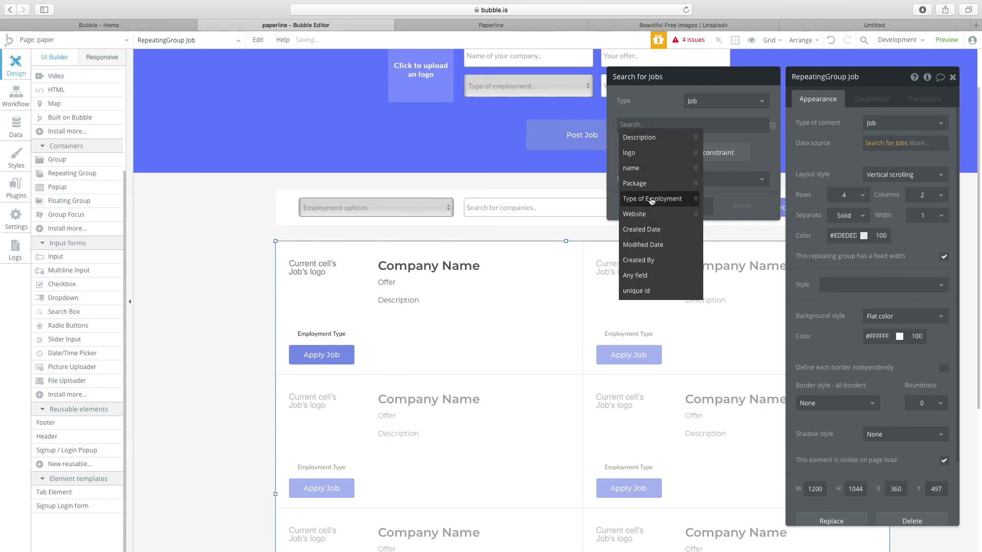
{"action": "left_click", "coordinate": [651, 199]}
{"action": "left_click", "coordinate": [710, 125]}
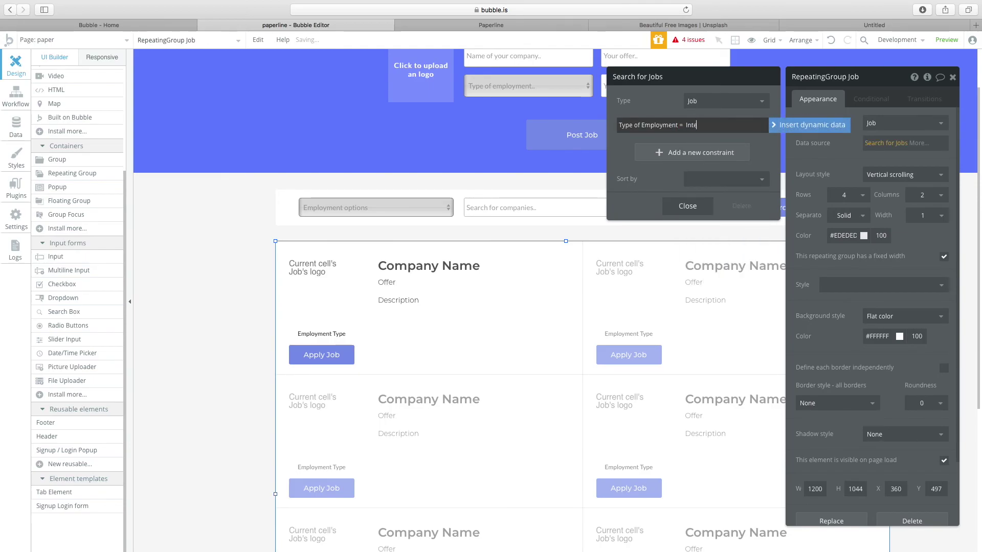
{"action": "type", "text": "Internsh"}
{"action": "key", "text": "BackSpace"}
{"action": "type", "text": "hip"}
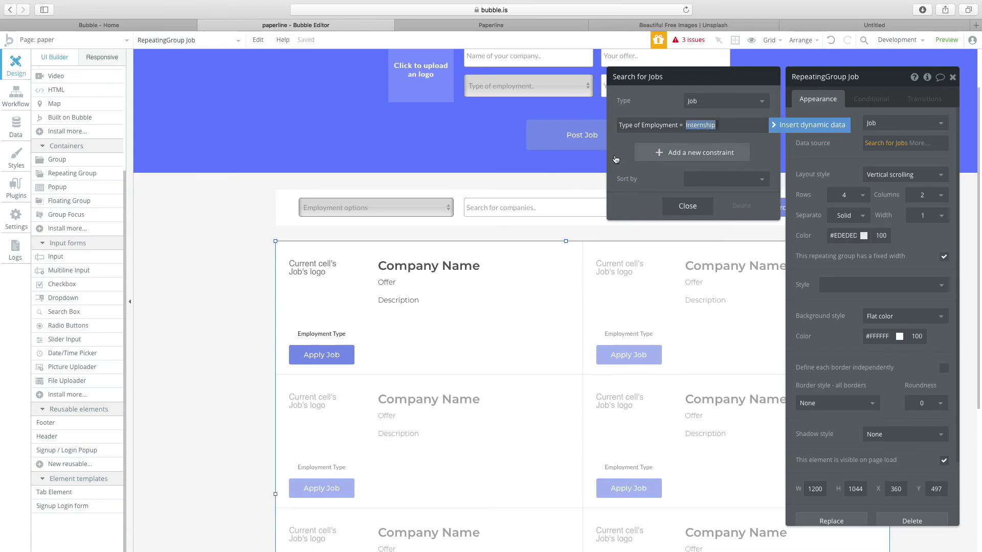
{"action": "left_click", "coordinate": [683, 208]}
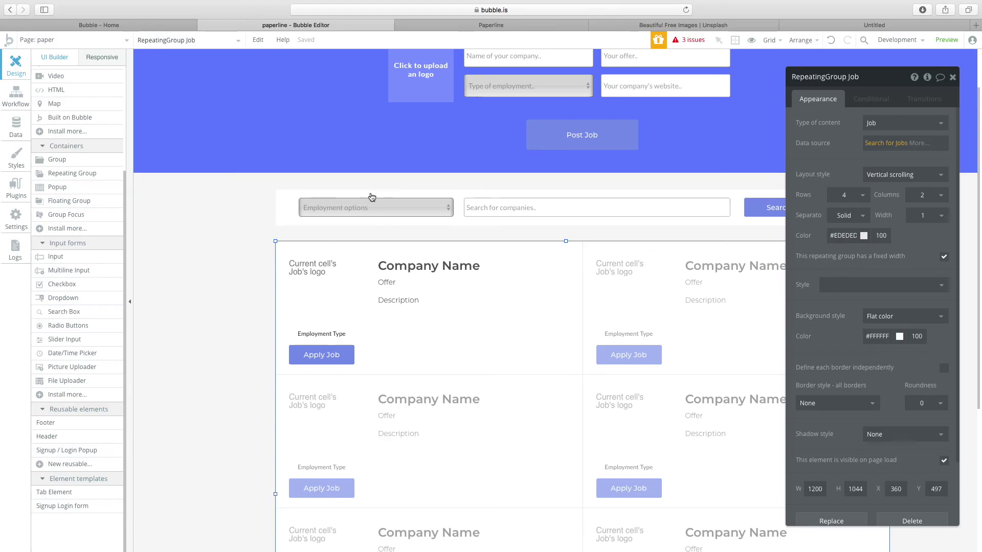
Delete the Type of Employment = Internship constraint so the search covers all Jobs.
{"action": "left_click", "coordinate": [536, 87]}
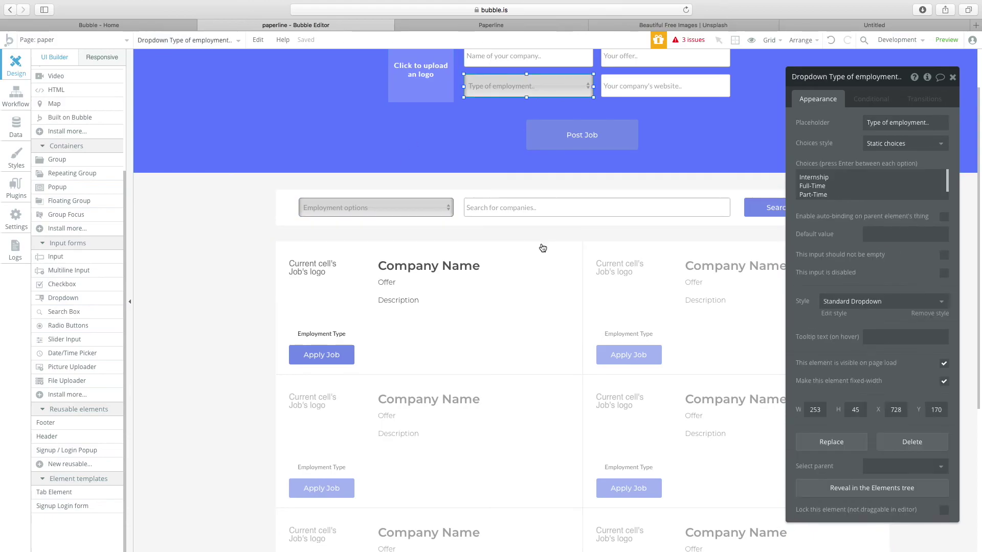
{"action": "left_click", "coordinate": [551, 276]}
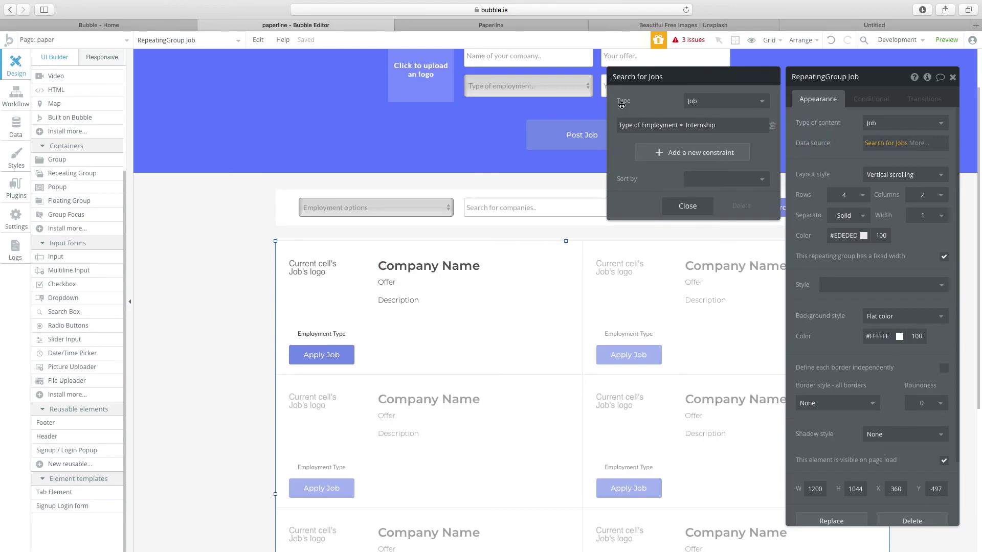
{"action": "left_click", "coordinate": [772, 126]}
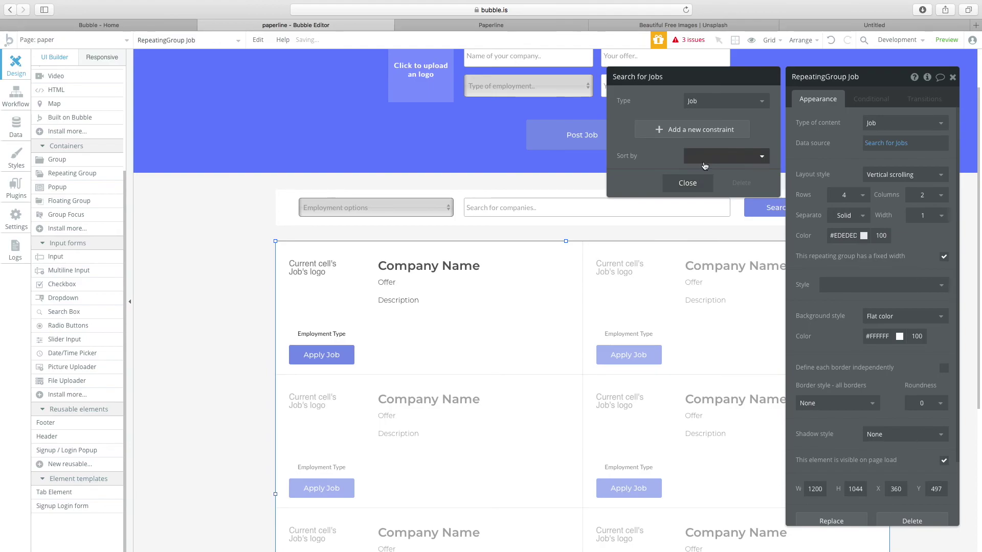
Sort the Search for Jobs by Created Date, with Descending set to no.
{"action": "left_click", "coordinate": [721, 156]}
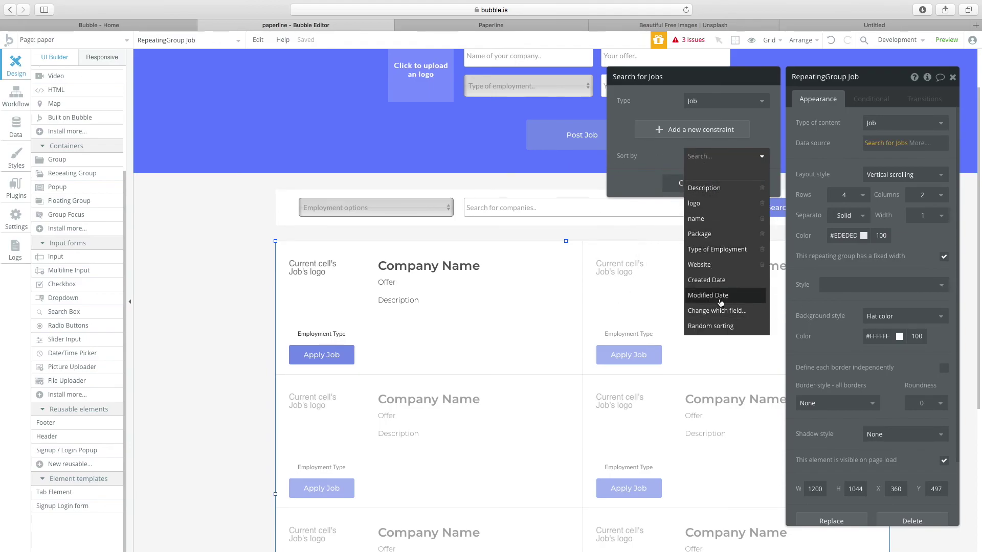
{"action": "left_click", "coordinate": [703, 281]}
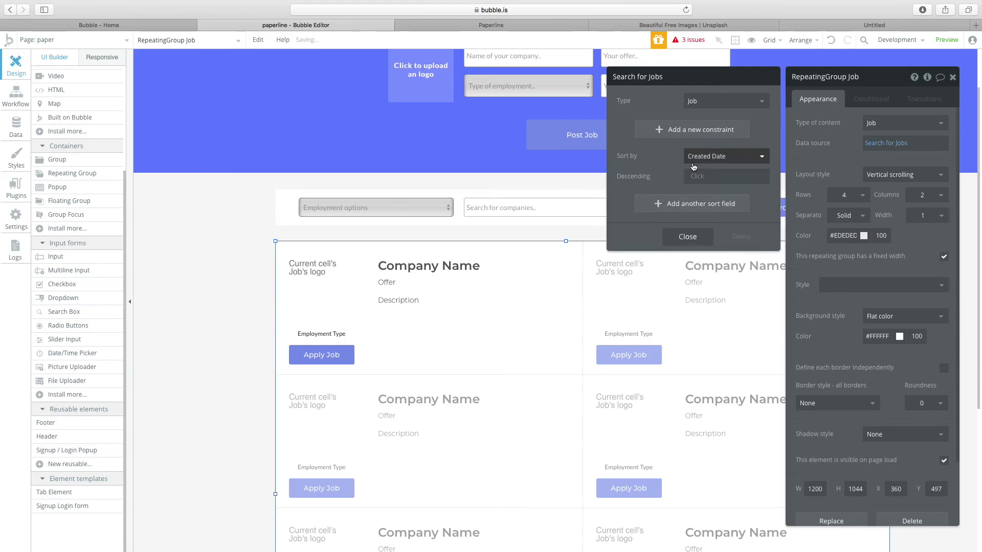
{"action": "left_click", "coordinate": [708, 178]}
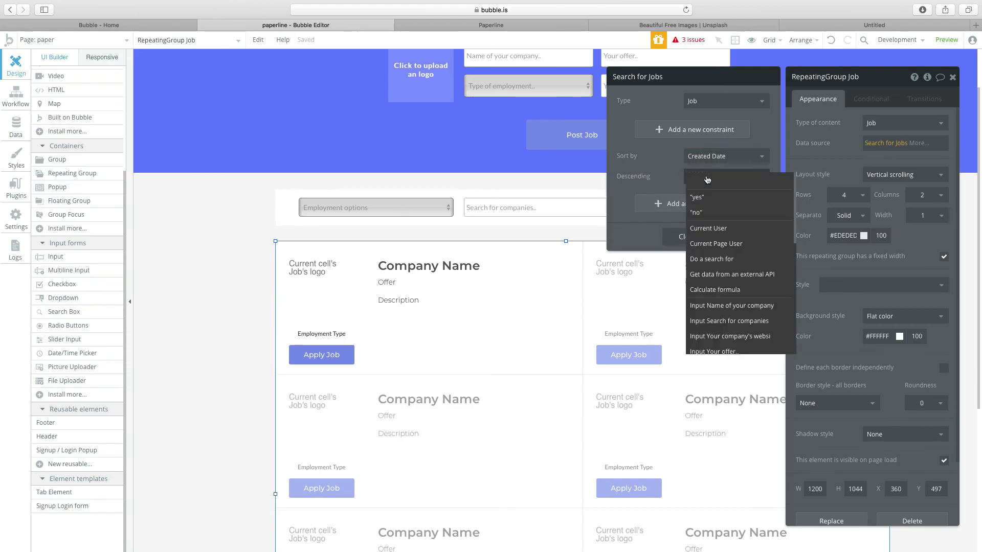
{"action": "left_click", "coordinate": [705, 212]}
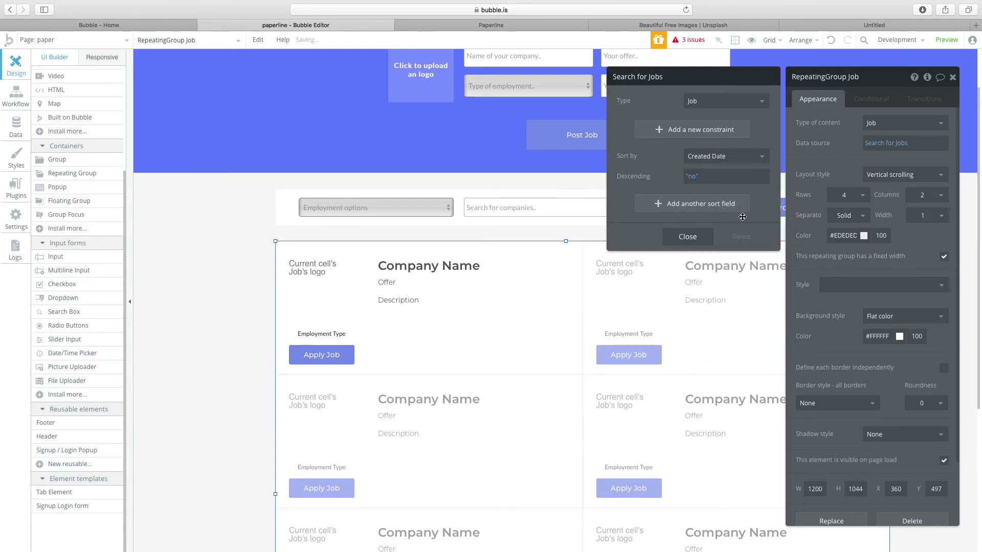
{"action": "left_click", "coordinate": [687, 237]}
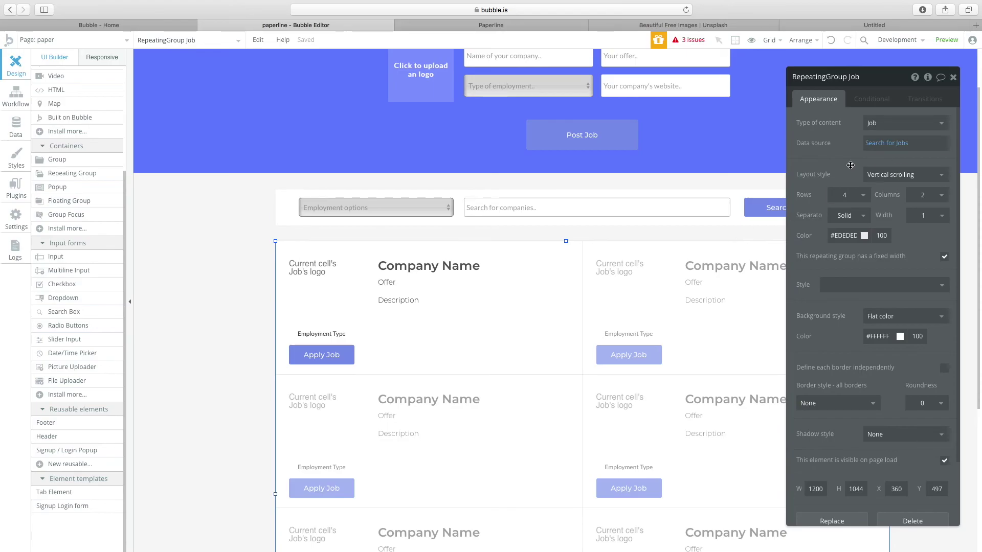
Widen the Company Name and Offer texts in the job cell.
{"action": "left_click", "coordinate": [482, 277]}
{"action": "left_click_drag", "start_coordinate": [527, 270], "coordinate": [560, 269]}
{"action": "left_click", "coordinate": [388, 284]}
{"action": "left_click_drag", "start_coordinate": [529, 288], "coordinate": [579, 285]}
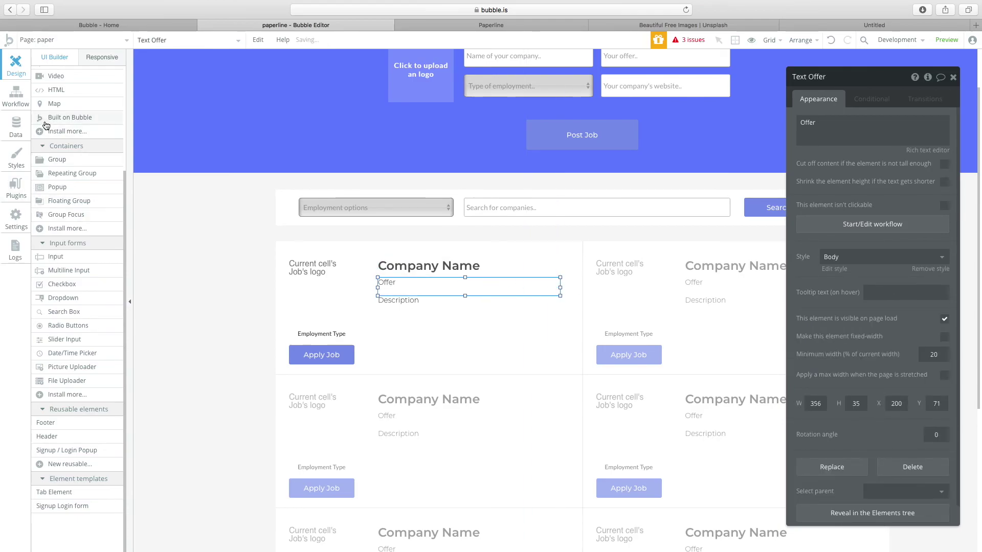
{"action": "scroll", "coordinate": [77, 205], "scroll_direction": "up", "scroll_amount": 5}
{"action": "left_click", "coordinate": [431, 270]}
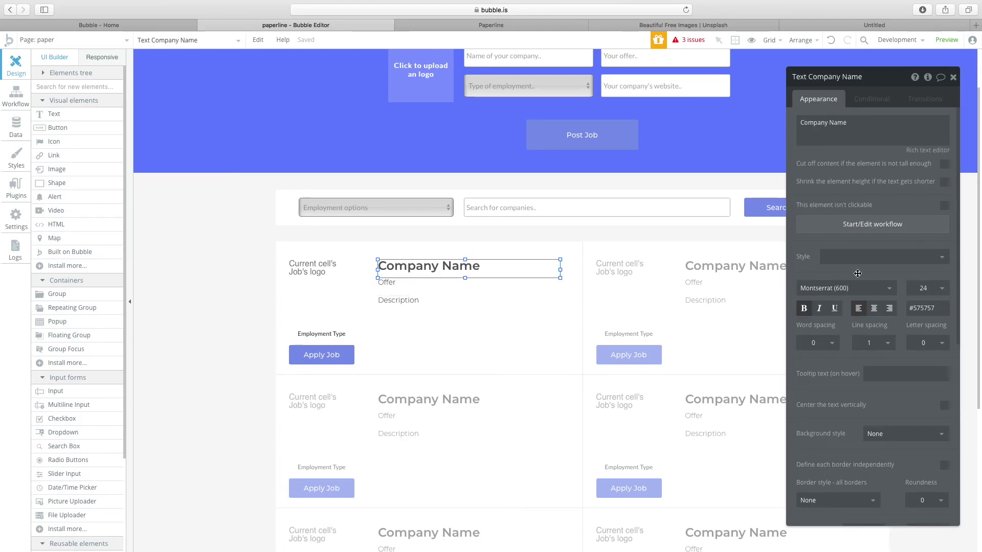
{"action": "left_click", "coordinate": [411, 290]}
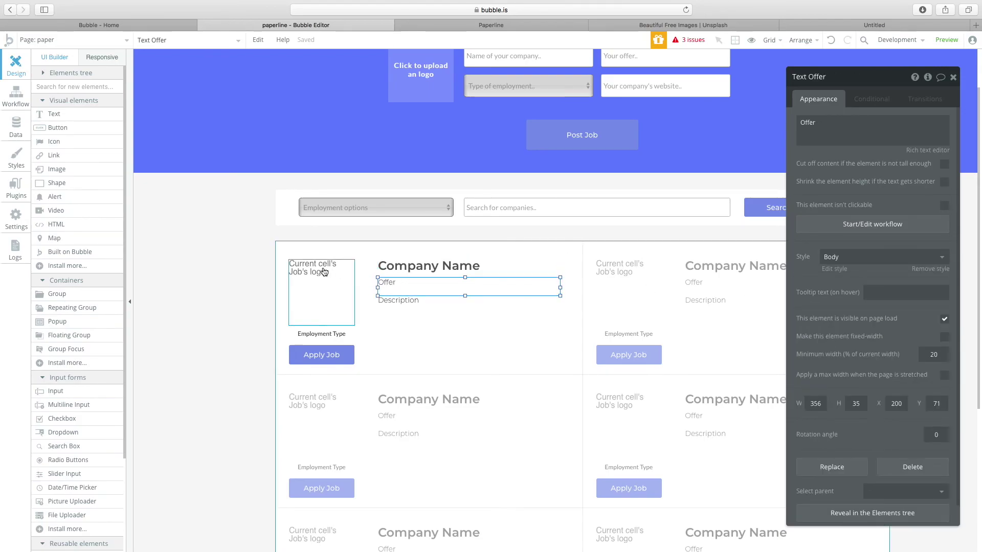
{"action": "left_click", "coordinate": [324, 271]}
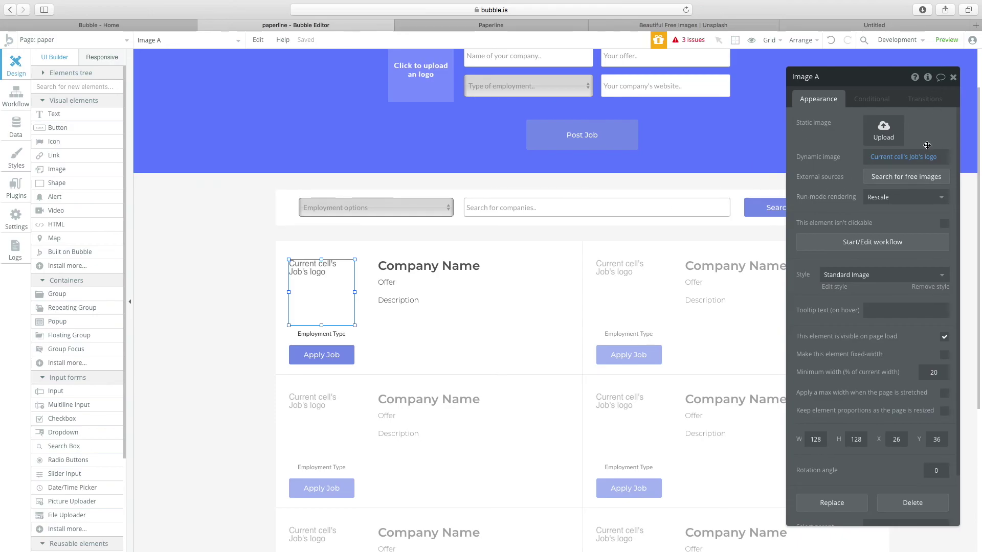
Bind the heading to Current cell's Job's name and the second line to its Package.
{"action": "left_click", "coordinate": [450, 266]}
{"action": "left_click_drag", "start_coordinate": [798, 123], "coordinate": [974, 125]}
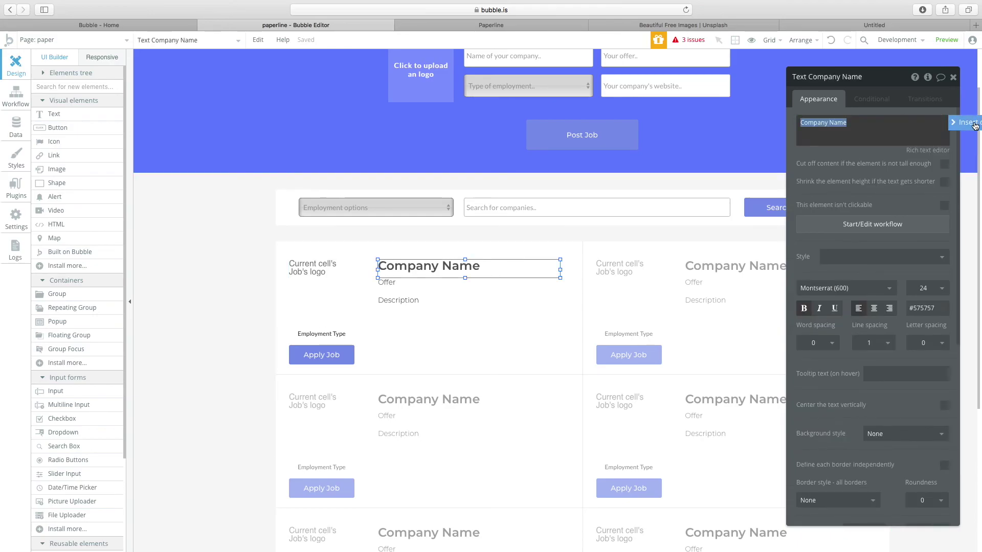
{"action": "left_click", "coordinate": [975, 126]}
{"action": "left_click", "coordinate": [843, 157]}
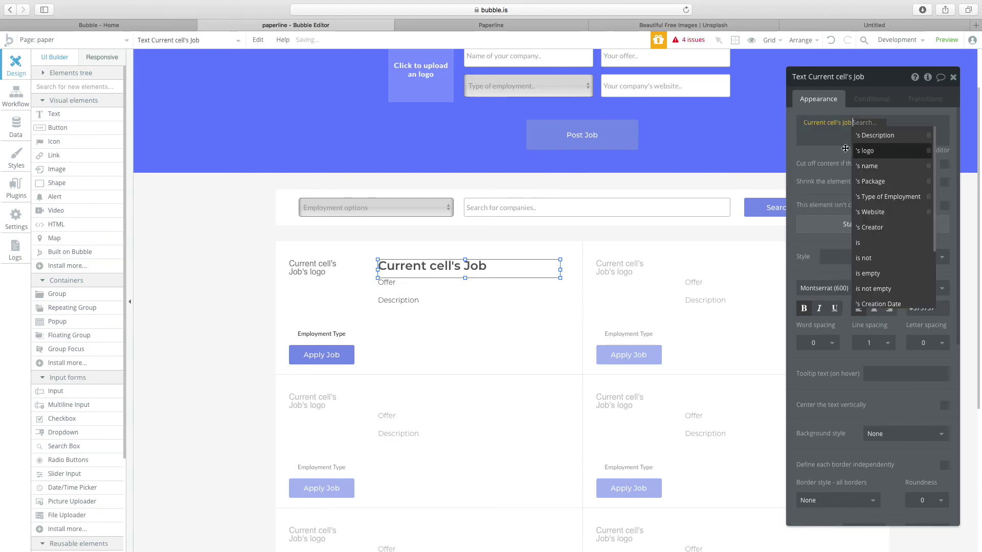
{"action": "left_click", "coordinate": [864, 166]}
{"action": "left_click", "coordinate": [393, 287]}
{"action": "left_click_drag", "start_coordinate": [800, 122], "coordinate": [975, 125]}
{"action": "left_click", "coordinate": [975, 126]}
{"action": "left_click", "coordinate": [816, 153]}
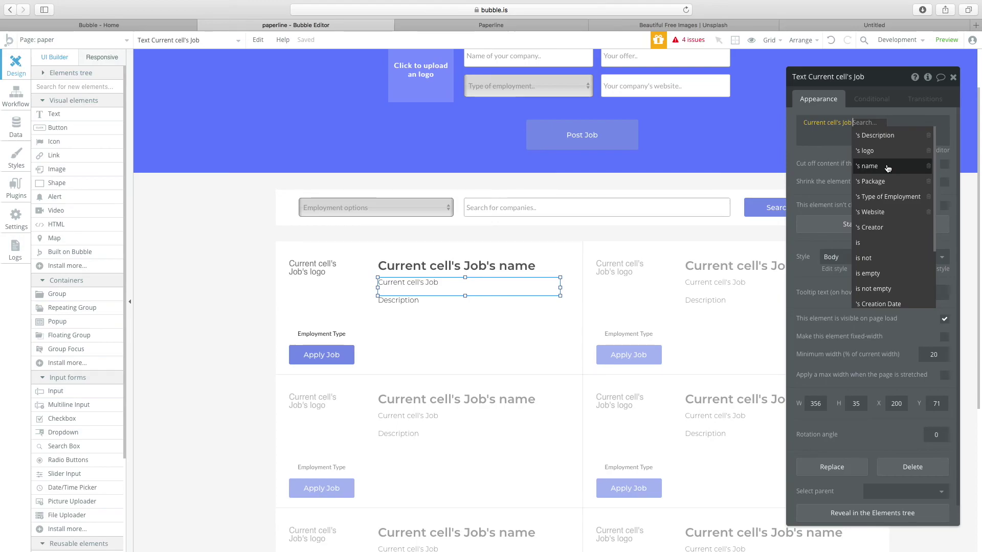
{"action": "left_click", "coordinate": [887, 183]}
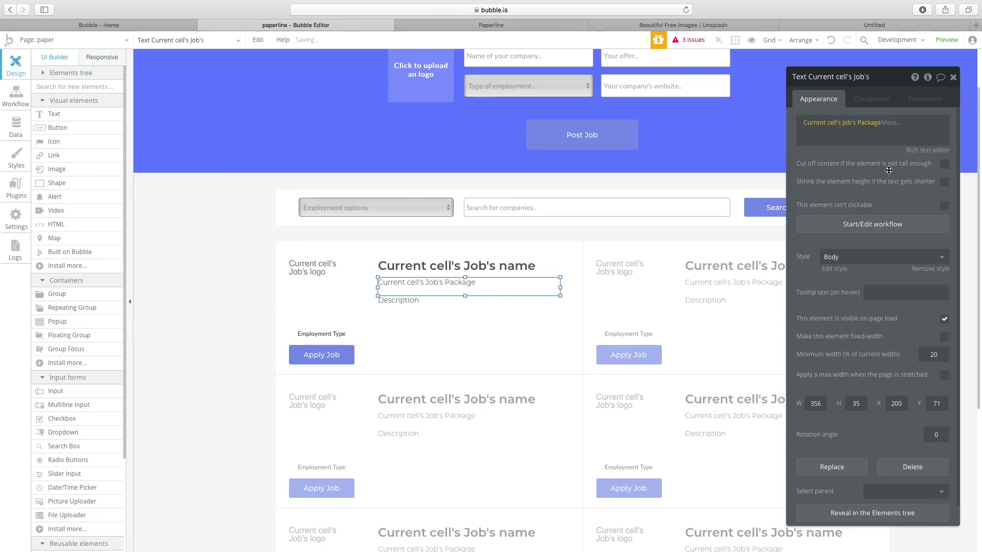
Rename the Job type's Package field to Offer and confirm the cell text uses it.
{"action": "left_click", "coordinate": [16, 125]}
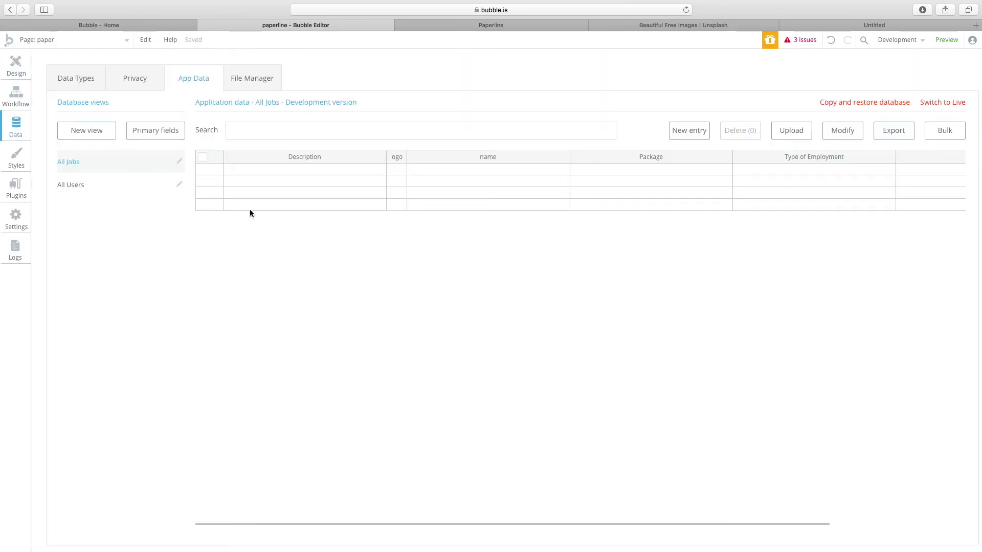
{"action": "left_click", "coordinate": [75, 78]}
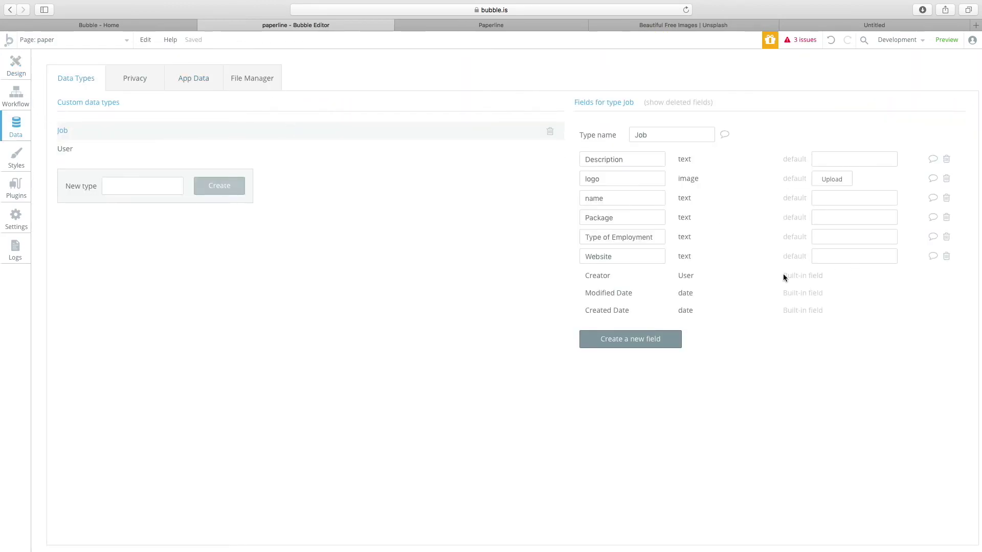
{"action": "double_click", "coordinate": [633, 219]}
{"action": "type", "text": "Offer"}
{"action": "key", "text": "Return"}
{"action": "left_click", "coordinate": [16, 65]}
{"action": "left_click", "coordinate": [862, 127]}
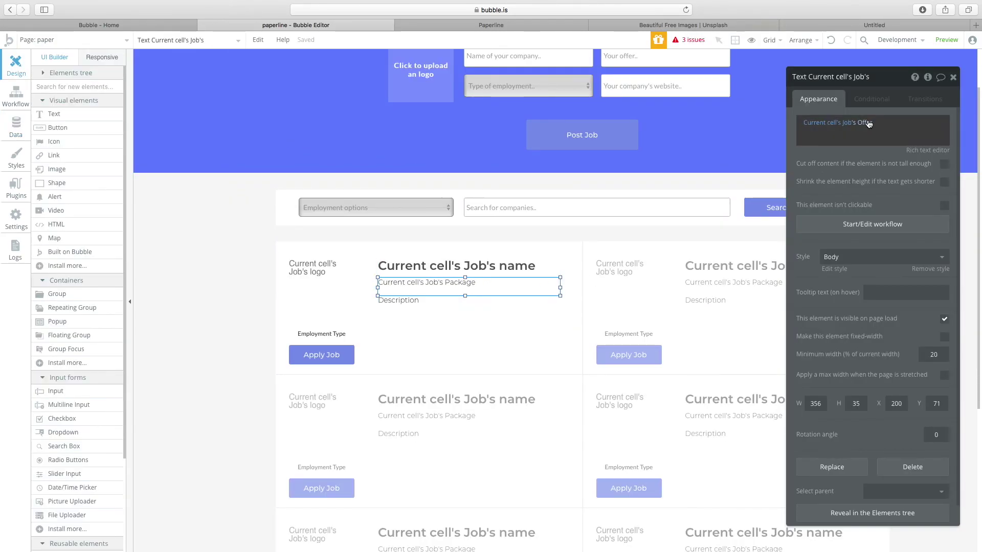
Delete the Description text from the job cell.
{"action": "left_click", "coordinate": [461, 310]}
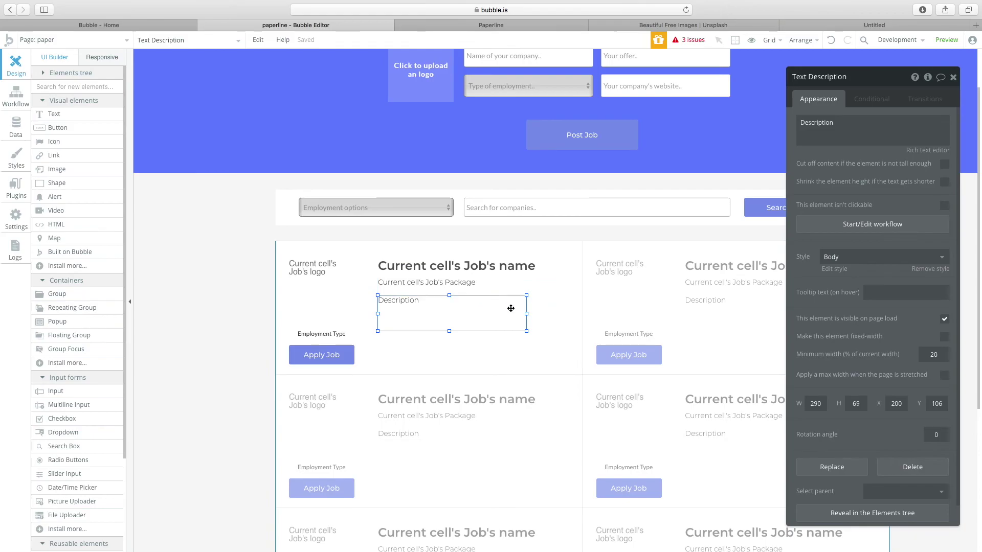
{"action": "left_click_drag", "start_coordinate": [526, 316], "coordinate": [560, 314]}
{"action": "key", "text": "Delete"}
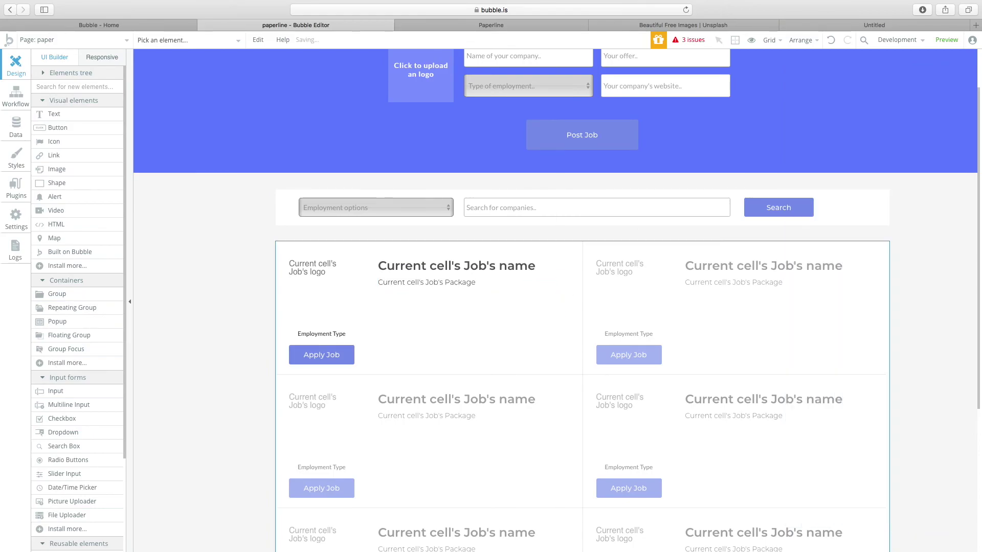
Move the job name heading and offer line lower in the cell.
{"action": "left_click", "coordinate": [424, 272]}
{"action": "left_click", "coordinate": [433, 283], "text": "shift"}
{"action": "left_click_drag", "start_coordinate": [433, 283], "coordinate": [433, 306]}
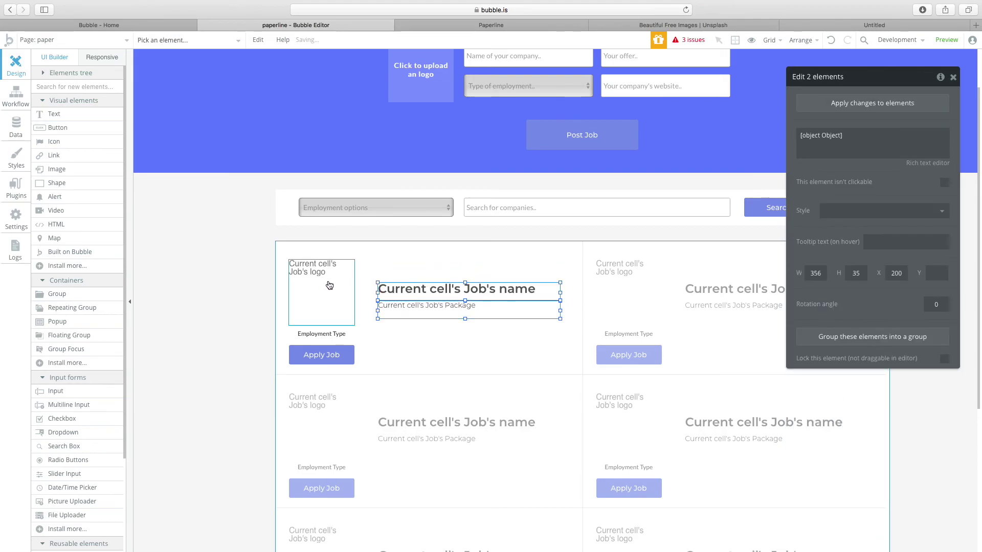
{"action": "left_click", "coordinate": [329, 285]}
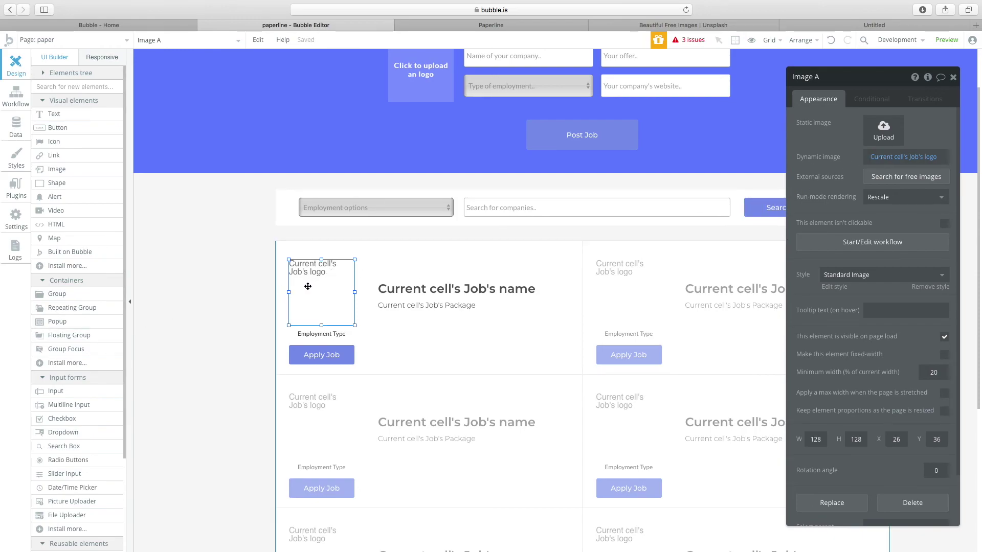
{"action": "scroll", "coordinate": [460, 158], "scroll_direction": "up", "scroll_amount": 3}
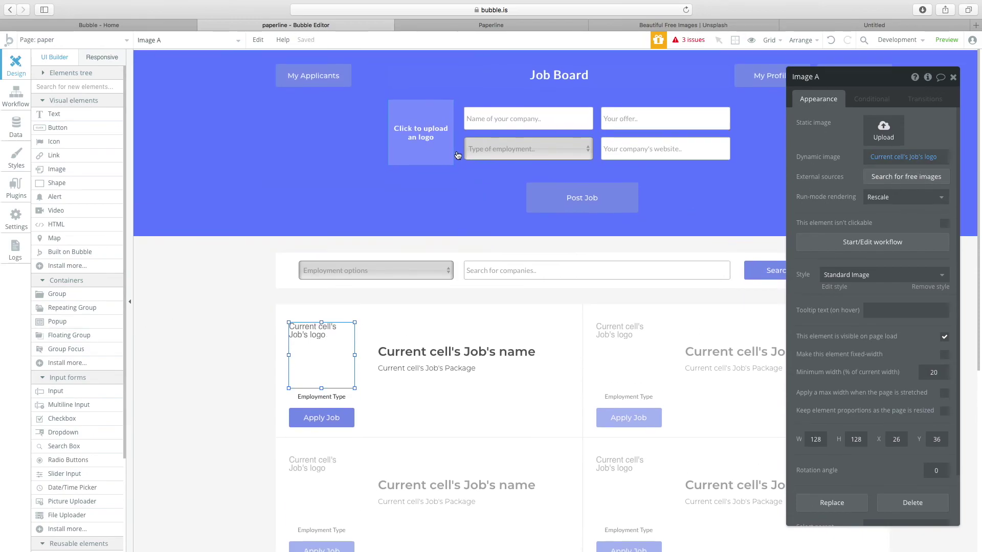
{"action": "left_click", "coordinate": [442, 124]}
{"action": "left_click", "coordinate": [321, 353]}
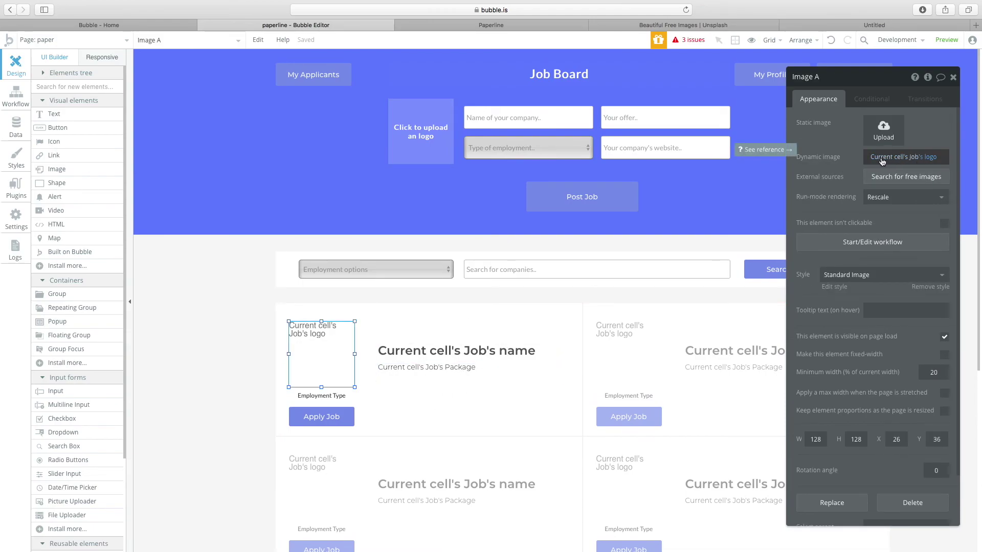
Set the Employment Type caption to Current cell's Job's Type of Employment.
{"action": "left_click", "coordinate": [322, 397]}
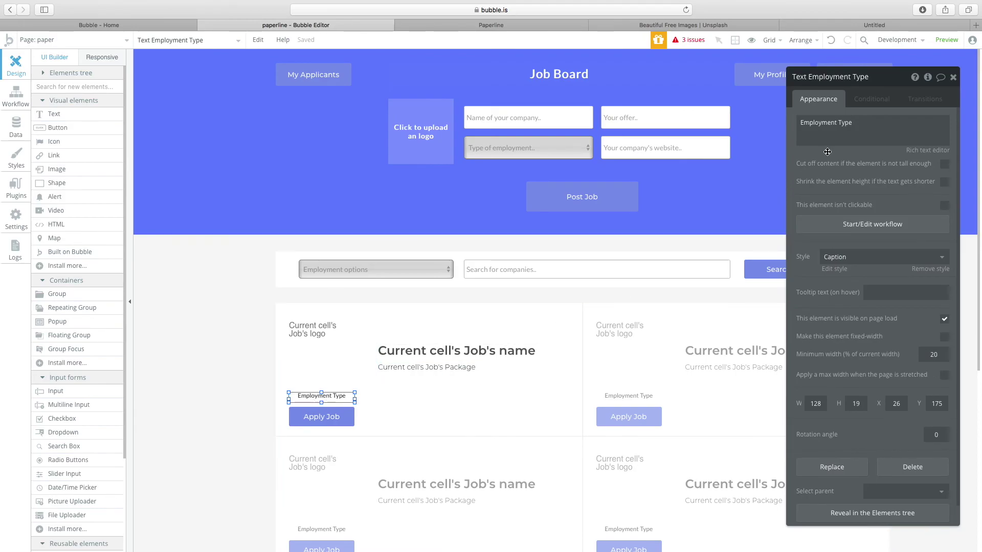
{"action": "triple_click", "coordinate": [825, 123]}
{"action": "left_click", "coordinate": [967, 123]}
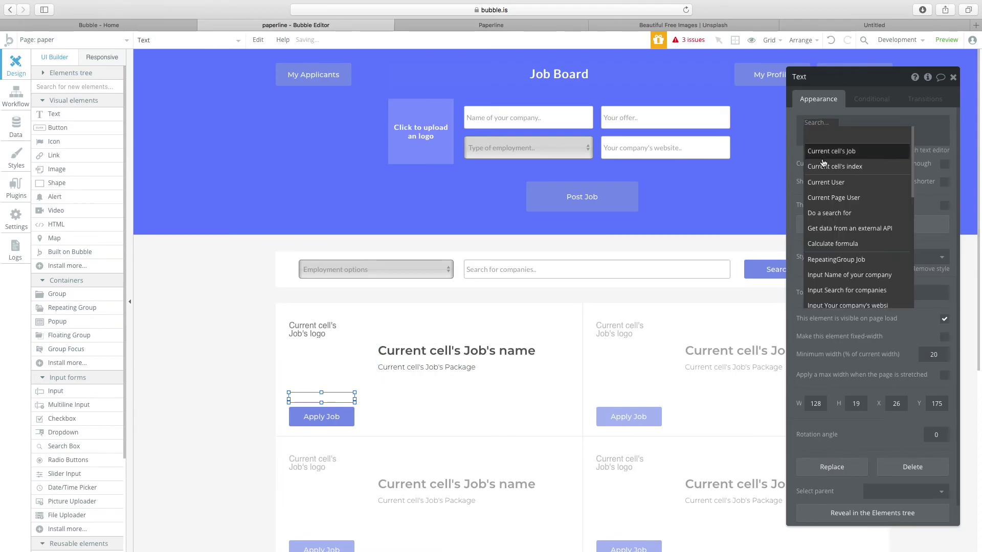
{"action": "left_click", "coordinate": [836, 151]}
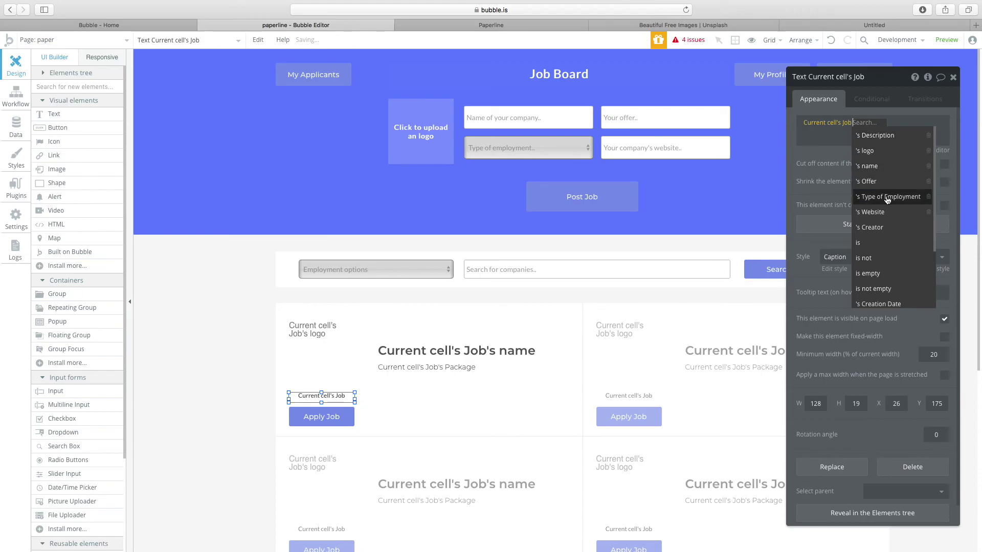
{"action": "left_click", "coordinate": [869, 193]}
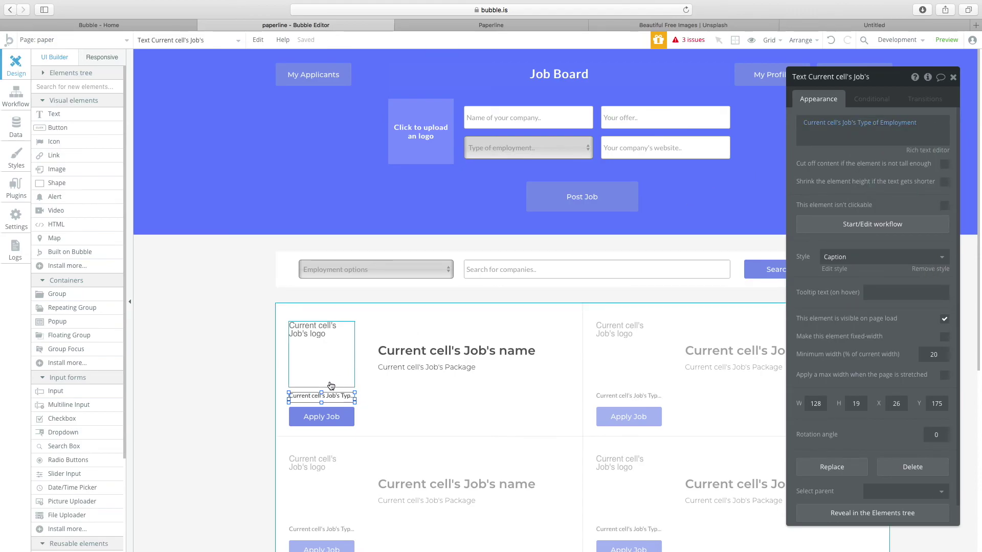
{"action": "left_click", "coordinate": [333, 415]}
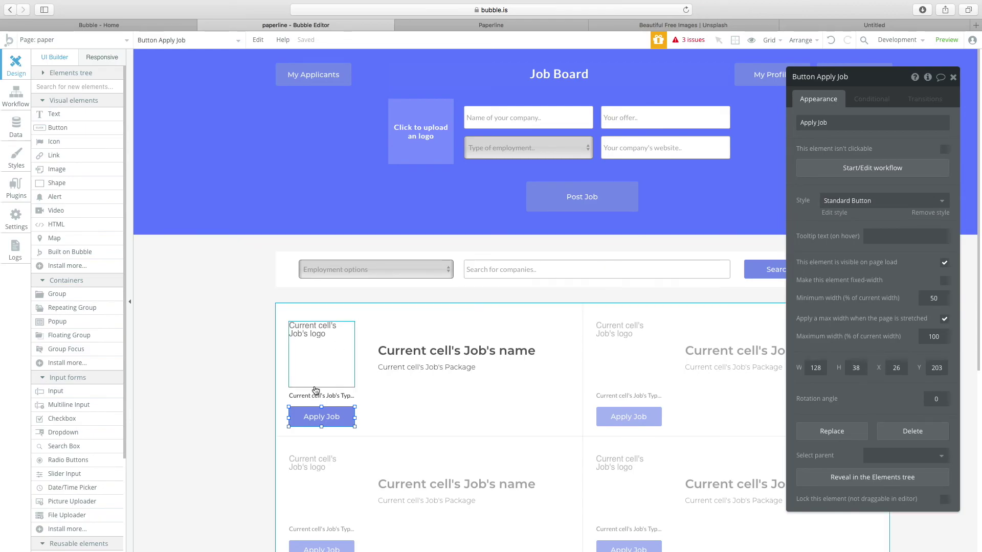
Review the search box, employment dropdown and Jobs repeating group, then select the Search button.
{"action": "left_click", "coordinate": [533, 268]}
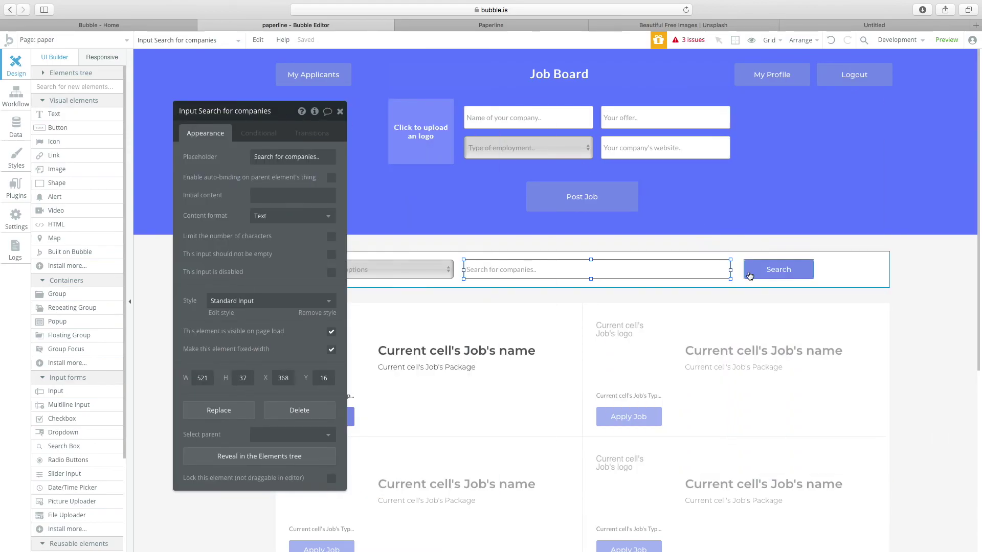
{"action": "left_click", "coordinate": [782, 271]}
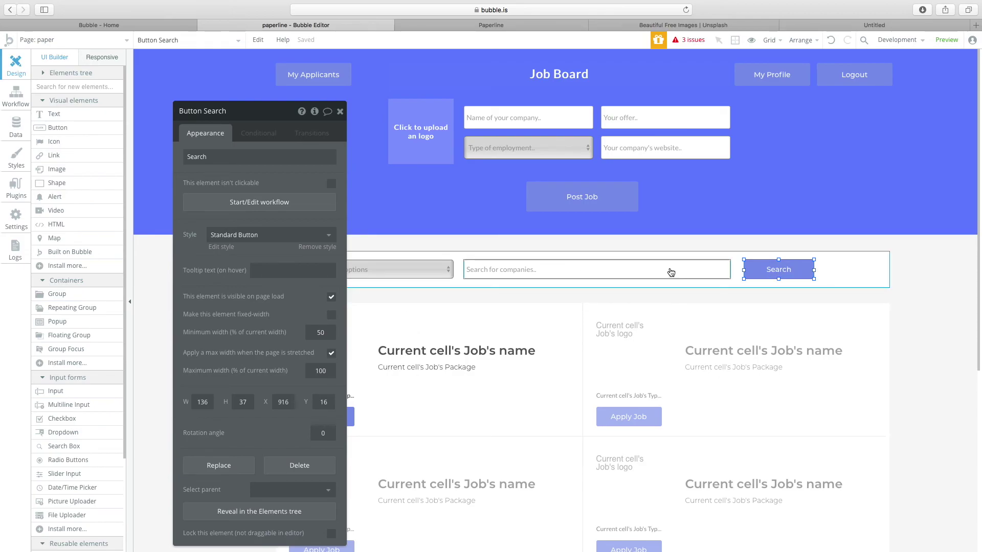
{"action": "left_click", "coordinate": [671, 295]}
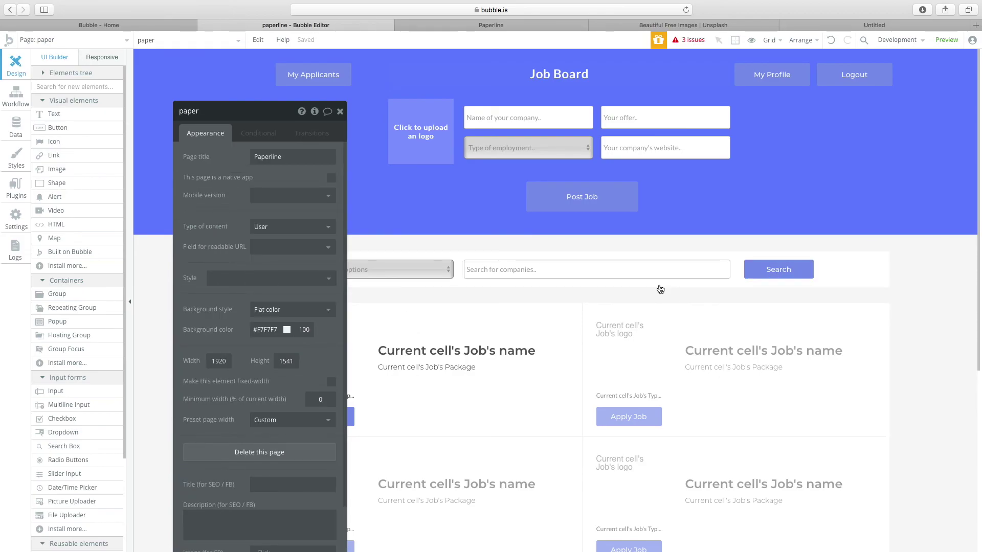
{"action": "left_click", "coordinate": [469, 275]}
{"action": "left_click", "coordinate": [438, 276], "text": "shift"}
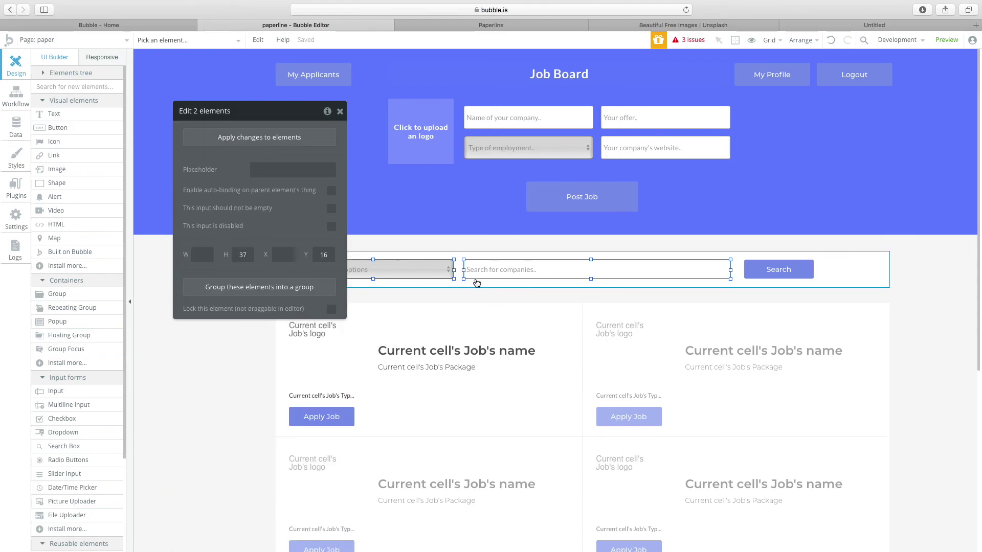
{"action": "left_click", "coordinate": [500, 291]}
{"action": "left_click", "coordinate": [526, 336]}
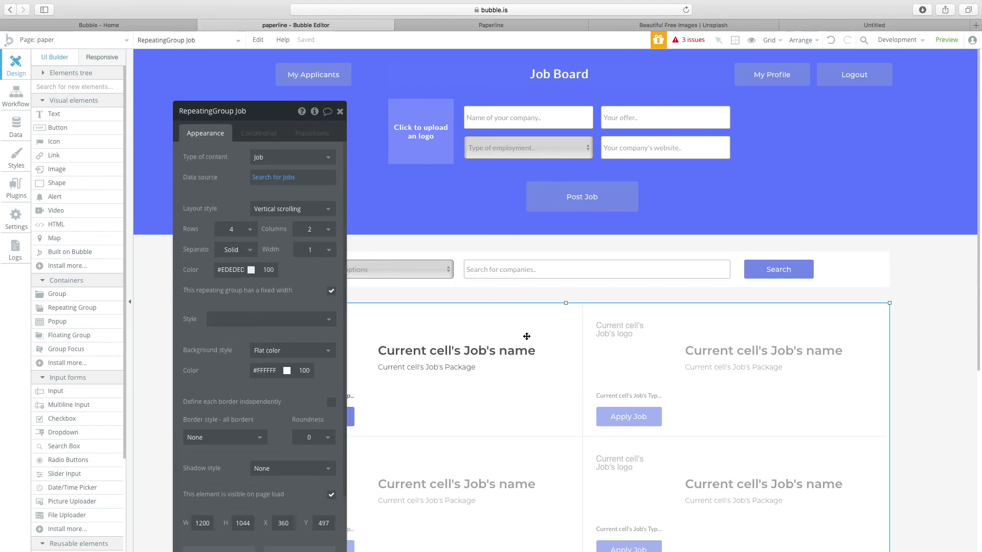
{"action": "left_click", "coordinate": [769, 278]}
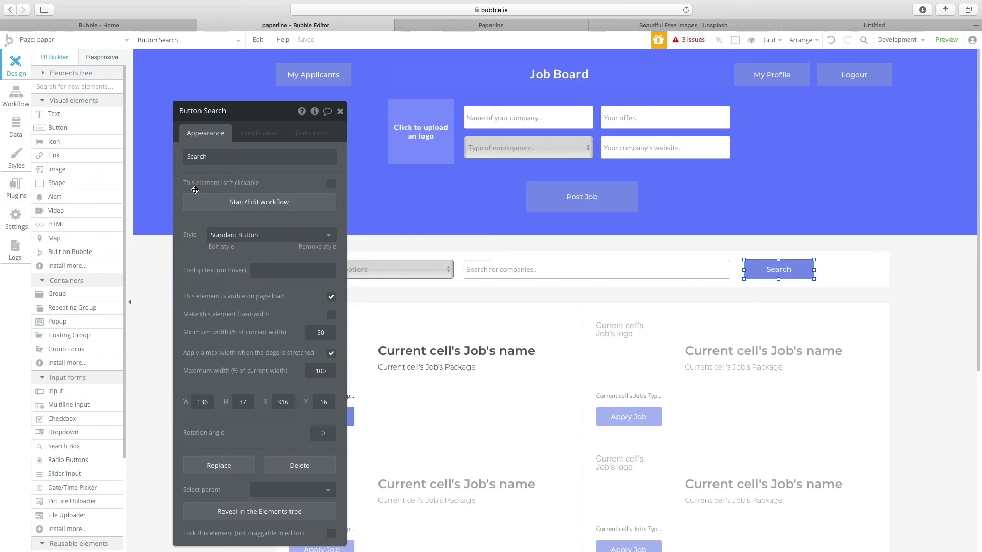
Create the 'Button Search is clicked' workflow and browse Element Actions to add.
{"action": "left_click", "coordinate": [242, 213]}
{"action": "left_click_drag", "start_coordinate": [285, 121], "coordinate": [666, 127]}
{"action": "left_click", "coordinate": [110, 167]}
{"action": "mouse_move", "coordinate": [128, 288]}
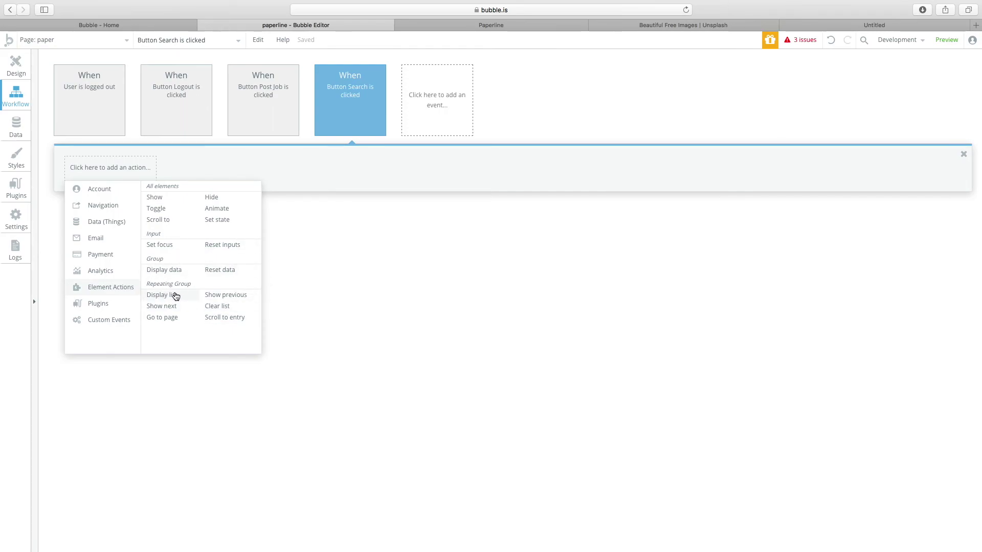
Add a Display list action that shows Do a search for Jobs in RepeatingGroup Job.
{"action": "left_click", "coordinate": [162, 295]}
{"action": "left_click", "coordinate": [660, 166]}
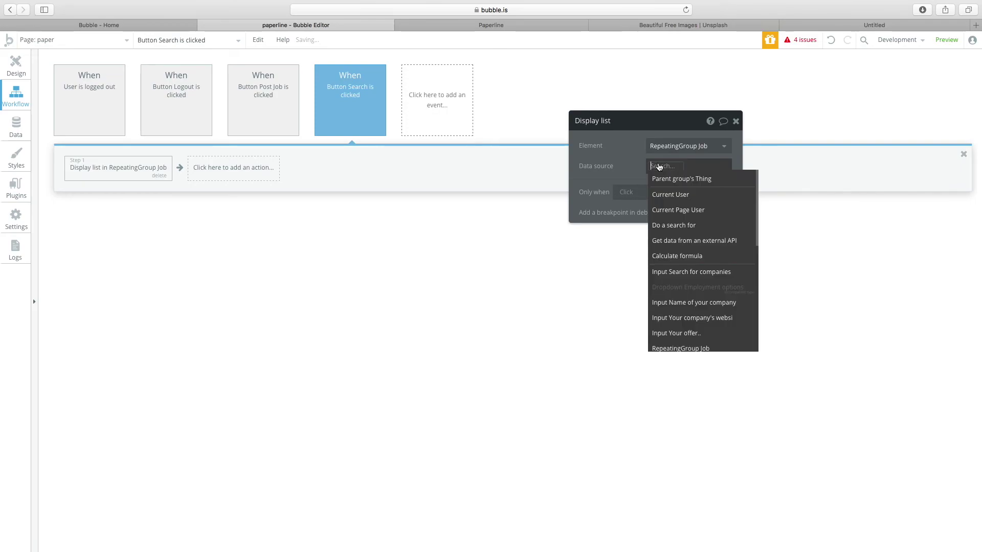
{"action": "left_click", "coordinate": [670, 225]}
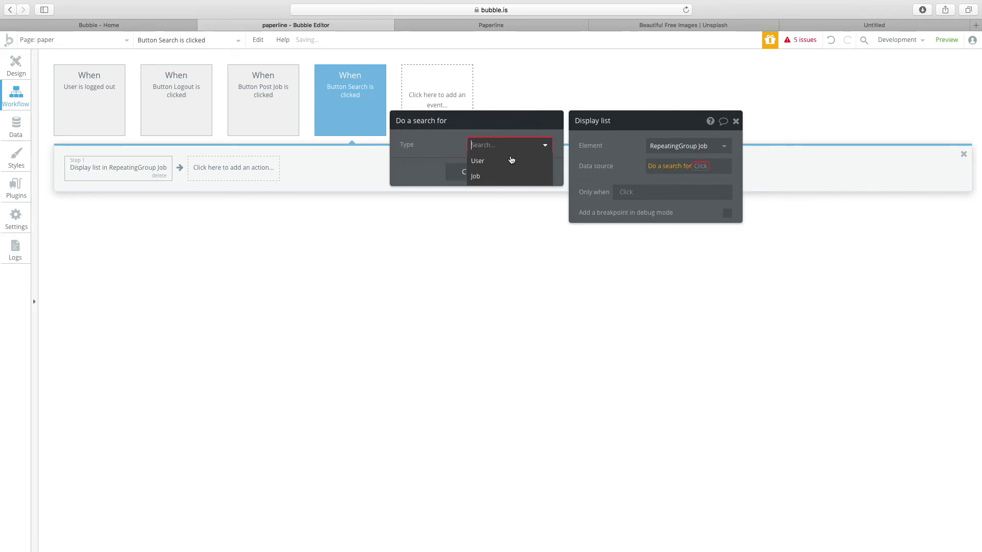
{"action": "left_click", "coordinate": [508, 176]}
{"action": "left_click", "coordinate": [450, 171]}
{"action": "left_click", "coordinate": [409, 173]}
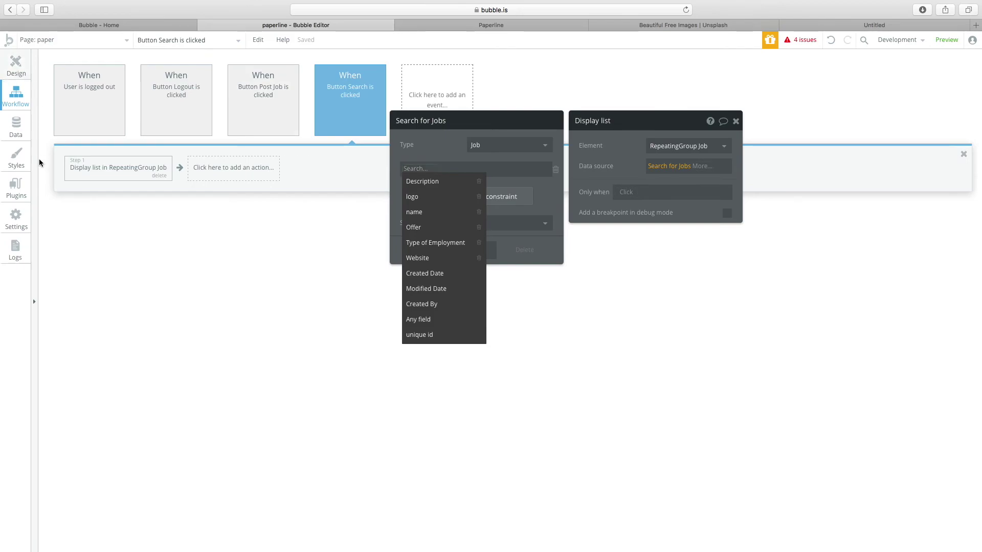
Check the search bar group and company input, then reopen the Search button's workflow.
{"action": "left_click", "coordinate": [16, 68]}
{"action": "scroll", "coordinate": [68, 286], "scroll_direction": "down", "scroll_amount": 5}
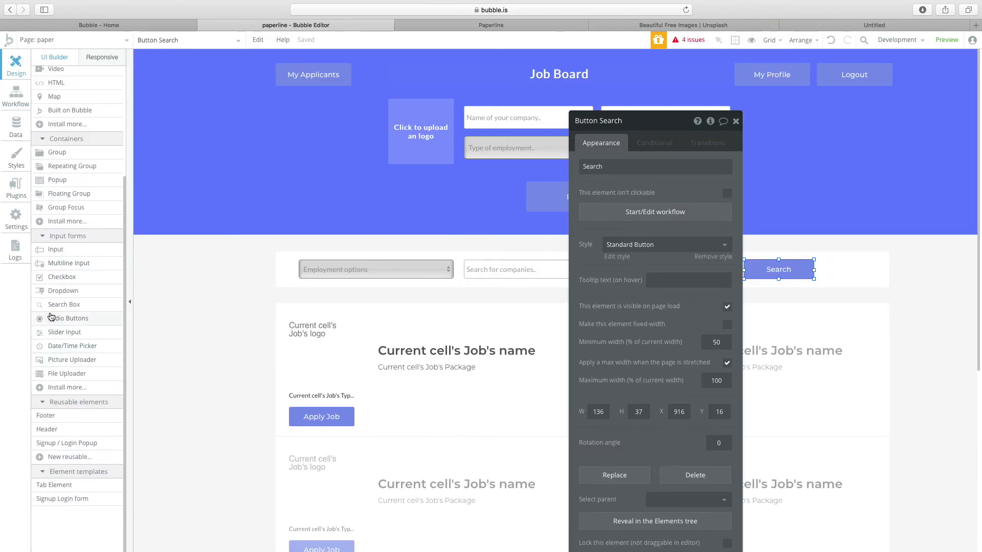
{"action": "scroll", "coordinate": [97, 333], "scroll_direction": "up", "scroll_amount": 2}
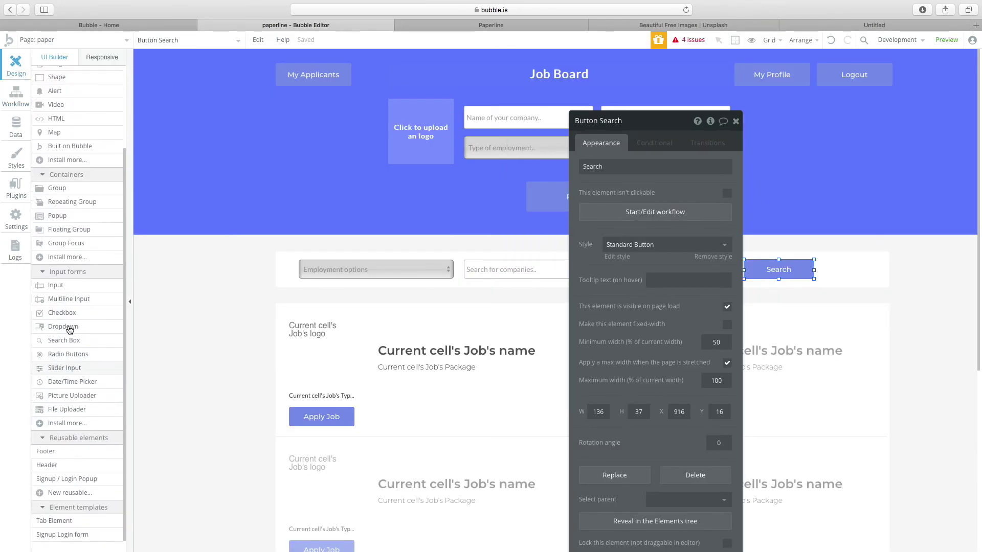
{"action": "left_click", "coordinate": [662, 215]}
{"action": "left_click", "coordinate": [16, 64]}
{"action": "left_click", "coordinate": [486, 278]}
{"action": "left_click", "coordinate": [486, 269]}
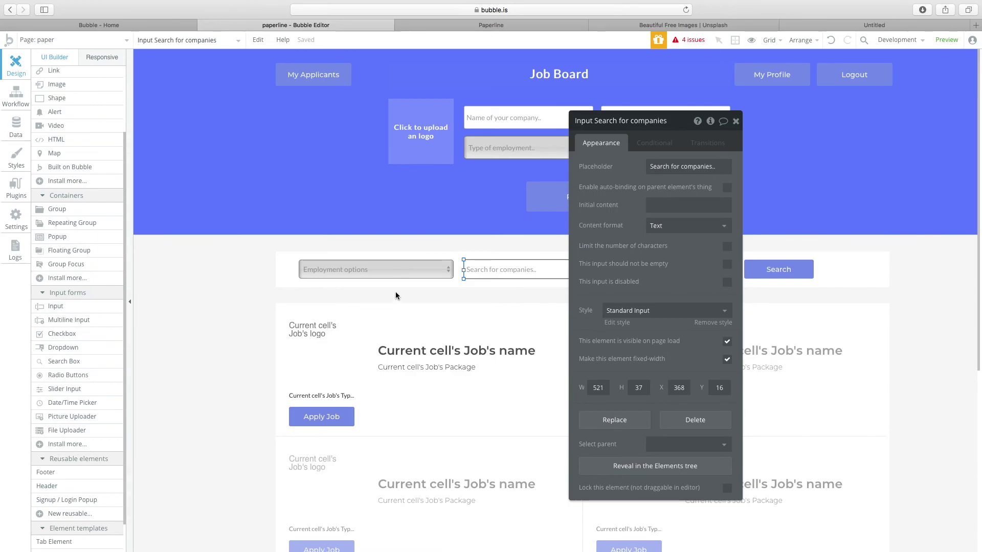
{"action": "scroll", "coordinate": [63, 250], "scroll_direction": "up", "scroll_amount": 4}
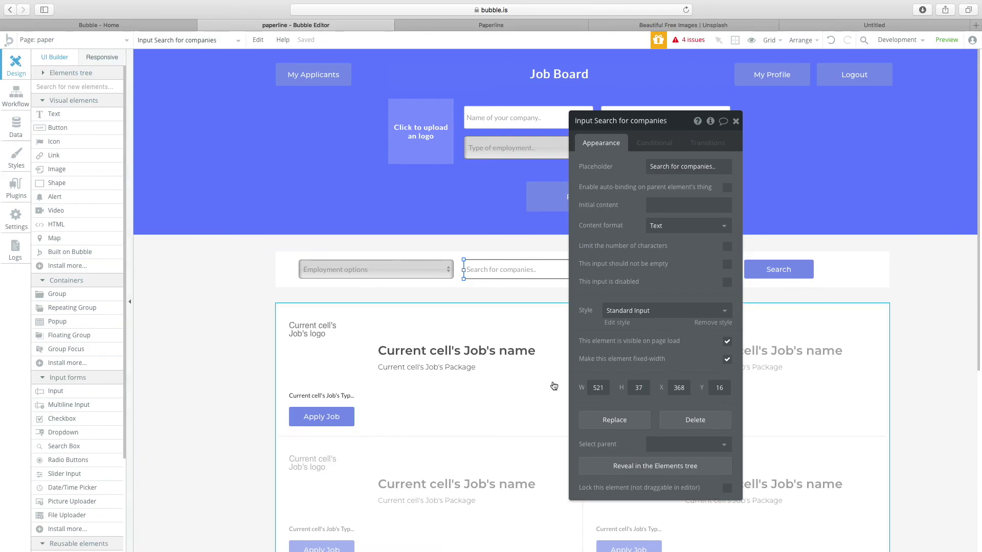
{"action": "left_click", "coordinate": [756, 264]}
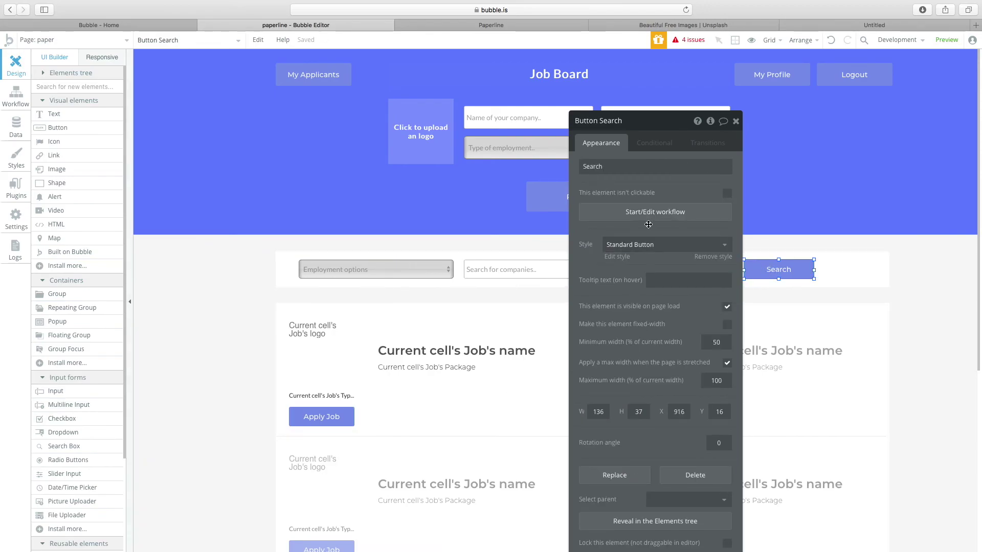
{"action": "left_click", "coordinate": [656, 248]}
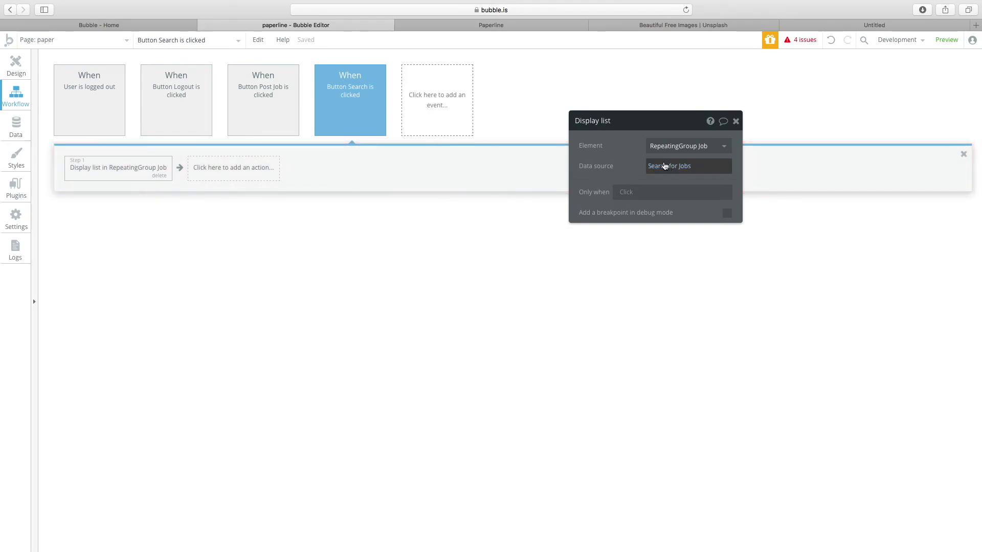
Constrain Search for Jobs to name contains Input Search for companies's value.
{"action": "left_click", "coordinate": [670, 167]}
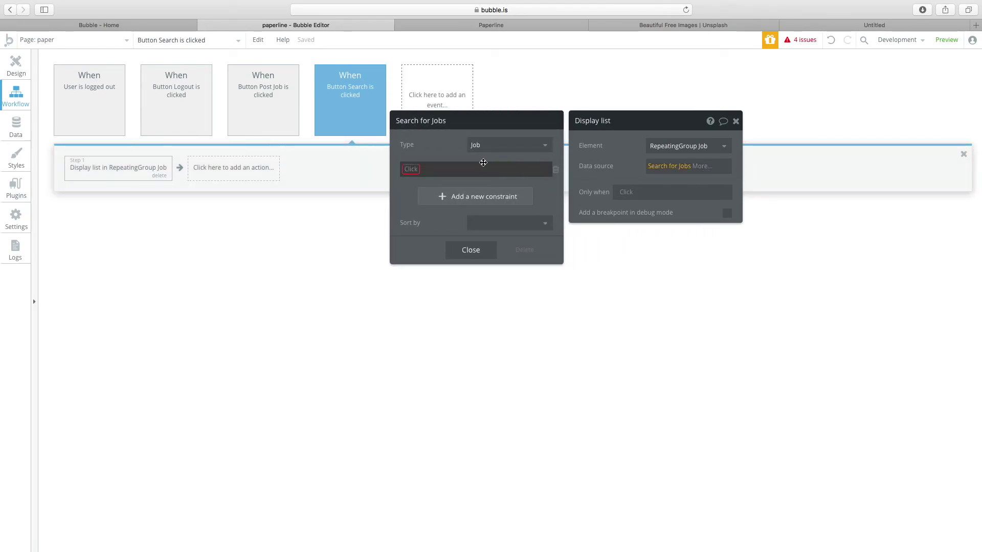
{"action": "left_click", "coordinate": [434, 172]}
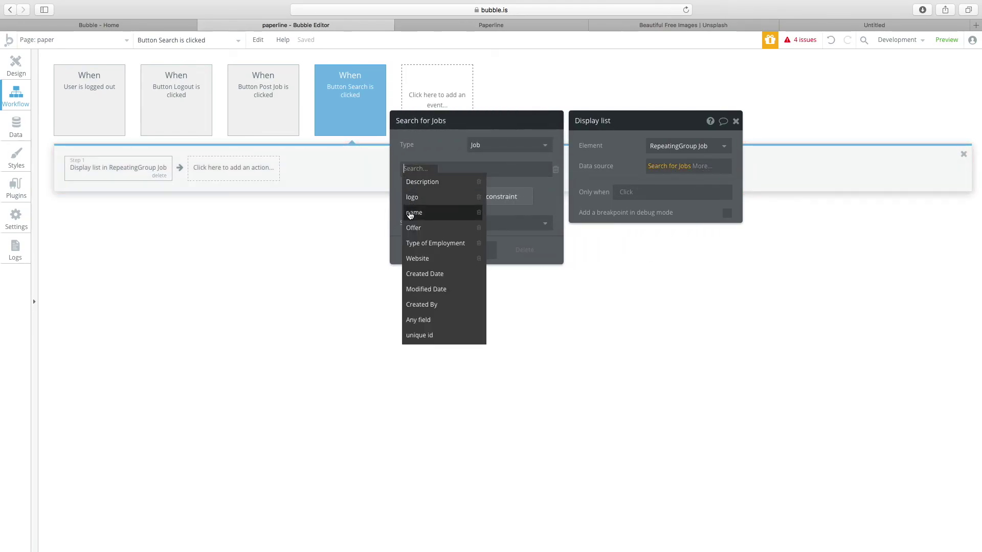
{"action": "left_click", "coordinate": [443, 186]}
{"action": "left_click", "coordinate": [428, 169]}
{"action": "left_click", "coordinate": [432, 213]}
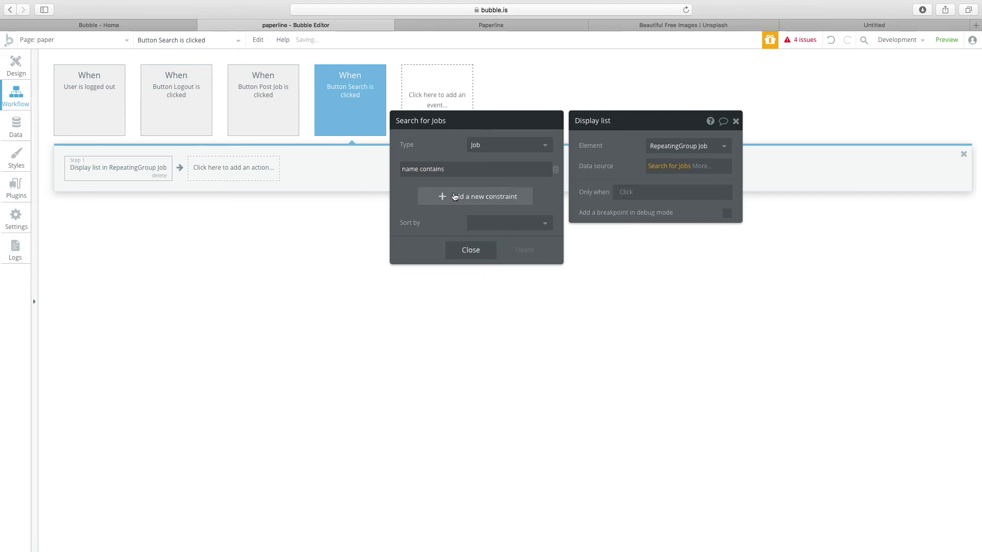
{"action": "left_click", "coordinate": [480, 169]}
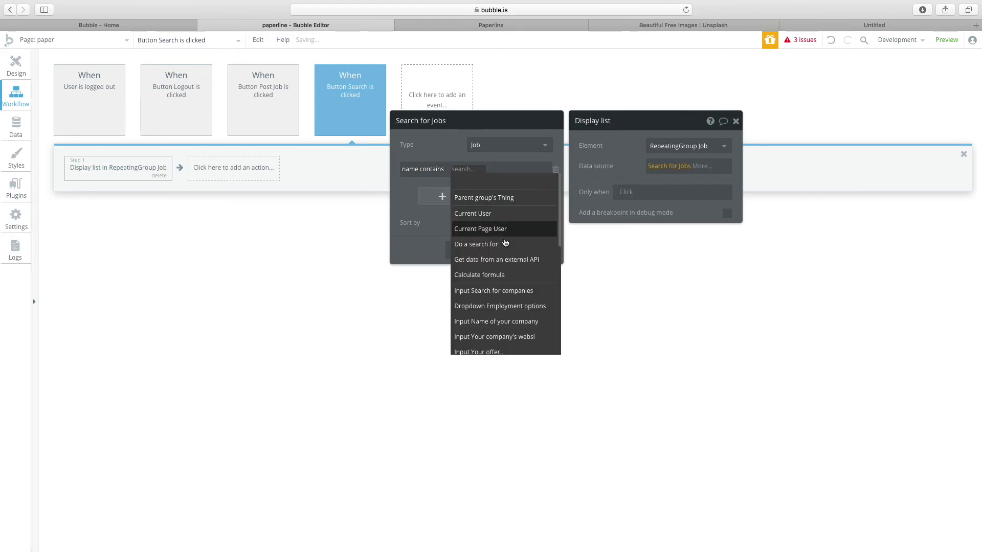
{"action": "left_click", "coordinate": [509, 290]}
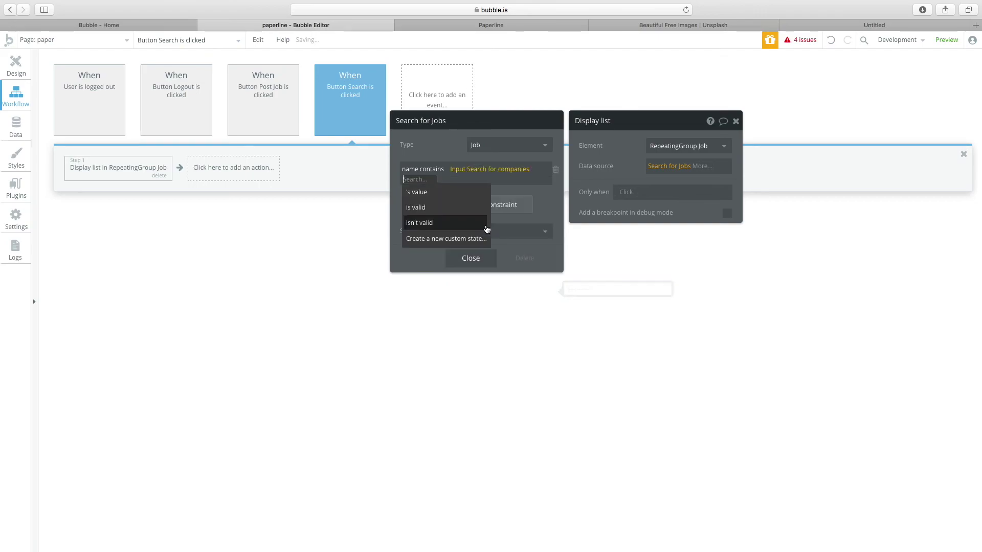
{"action": "left_click", "coordinate": [453, 193]}
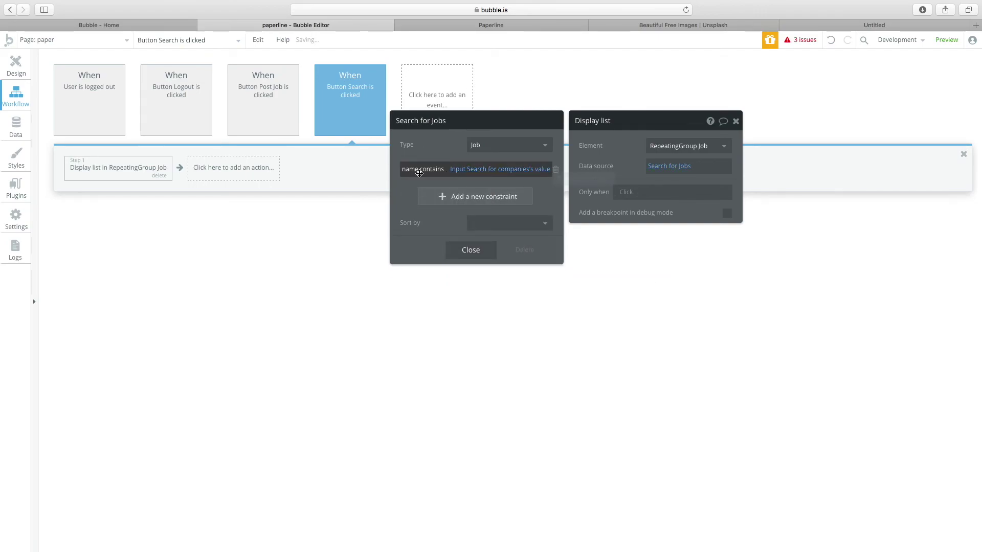
{"action": "left_click", "coordinate": [16, 65]}
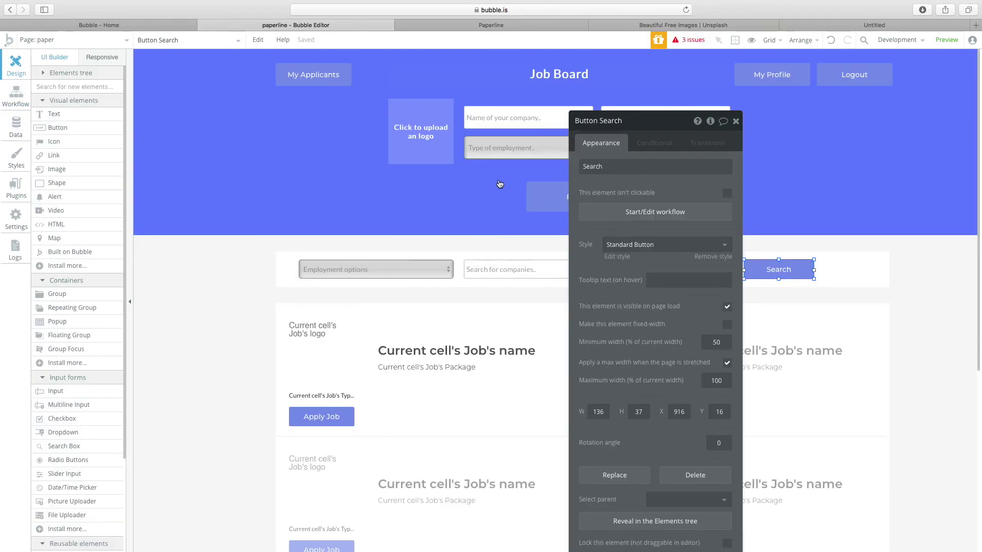
Shift the Search button to the search bar's right end and widen the company input.
{"action": "left_click", "coordinate": [772, 339]}
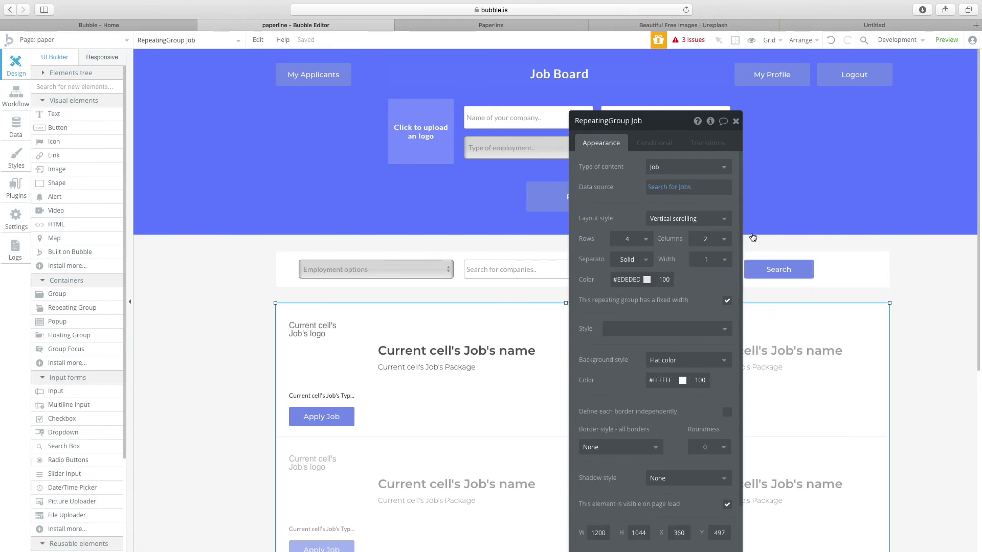
{"action": "left_click", "coordinate": [787, 267]}
{"action": "left_click_drag", "start_coordinate": [644, 121], "coordinate": [178, 77]}
{"action": "left_click_drag", "start_coordinate": [760, 278], "coordinate": [815, 277]}
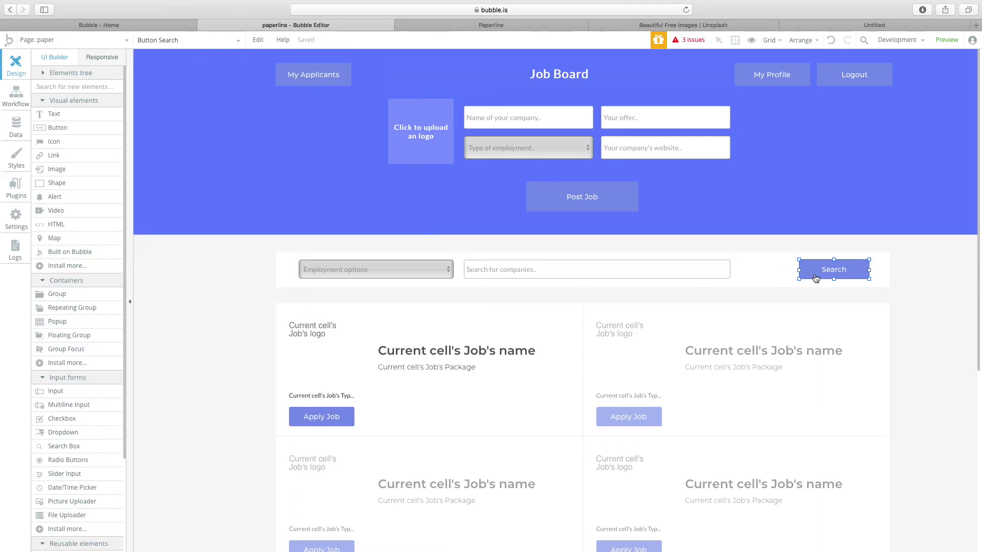
{"action": "double_click", "coordinate": [727, 271]}
{"action": "left_click_drag", "start_coordinate": [794, 270], "coordinate": [792, 271]}
{"action": "left_click", "coordinate": [850, 275]}
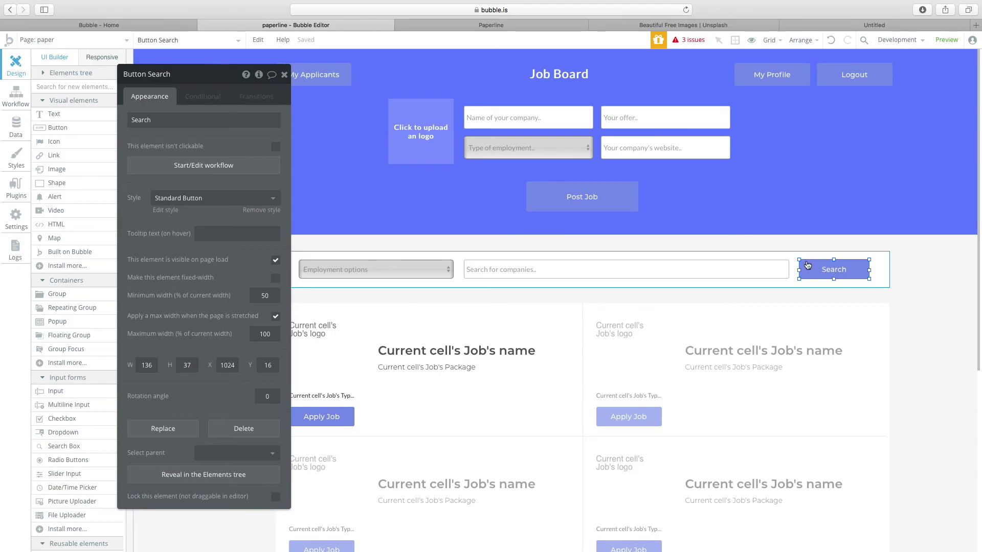
Review the search bar elements, then open RepeatingGroup Job's conditional settings.
{"action": "left_click", "coordinate": [669, 276]}
{"action": "left_click", "coordinate": [615, 364]}
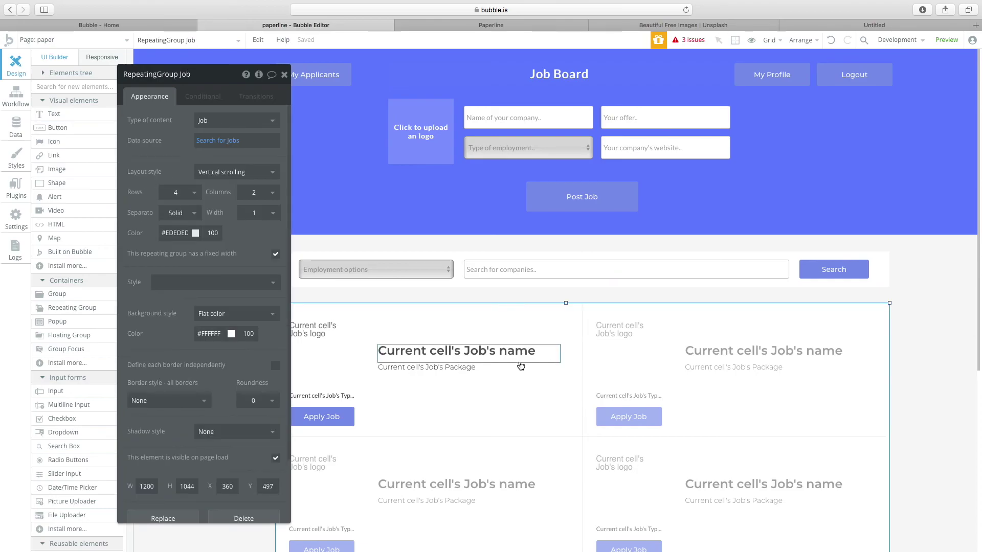
{"action": "left_click", "coordinate": [543, 279]}
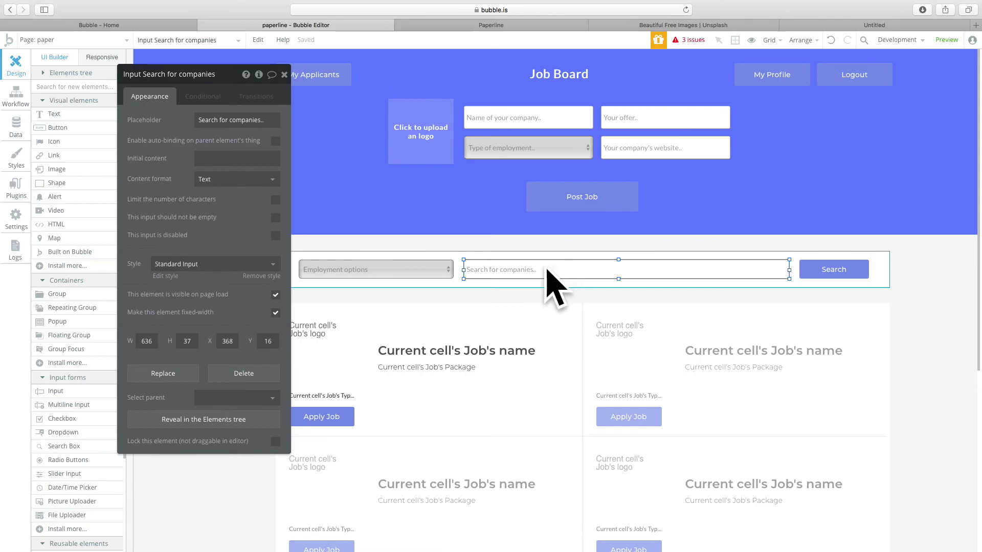
{"action": "left_click", "coordinate": [419, 276]}
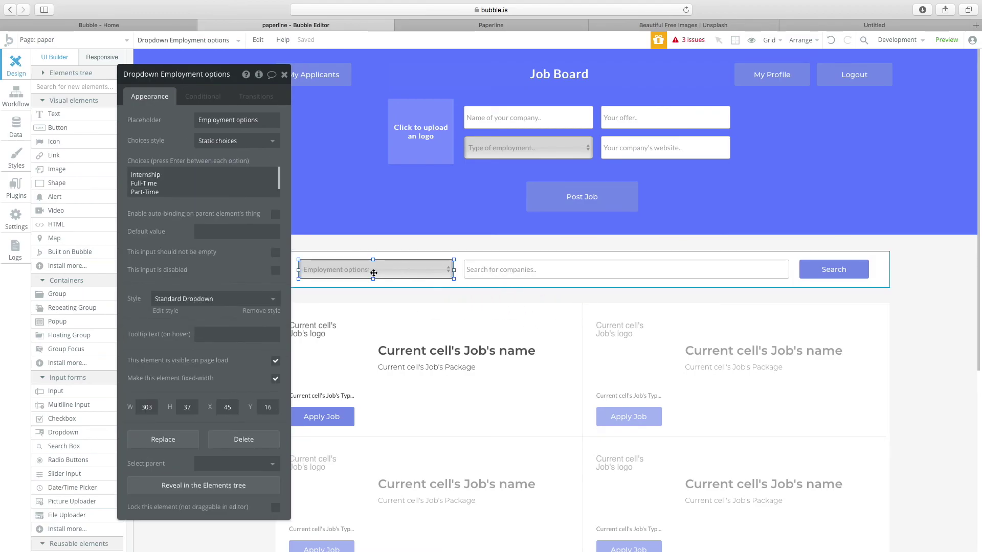
{"action": "left_click", "coordinate": [531, 398]}
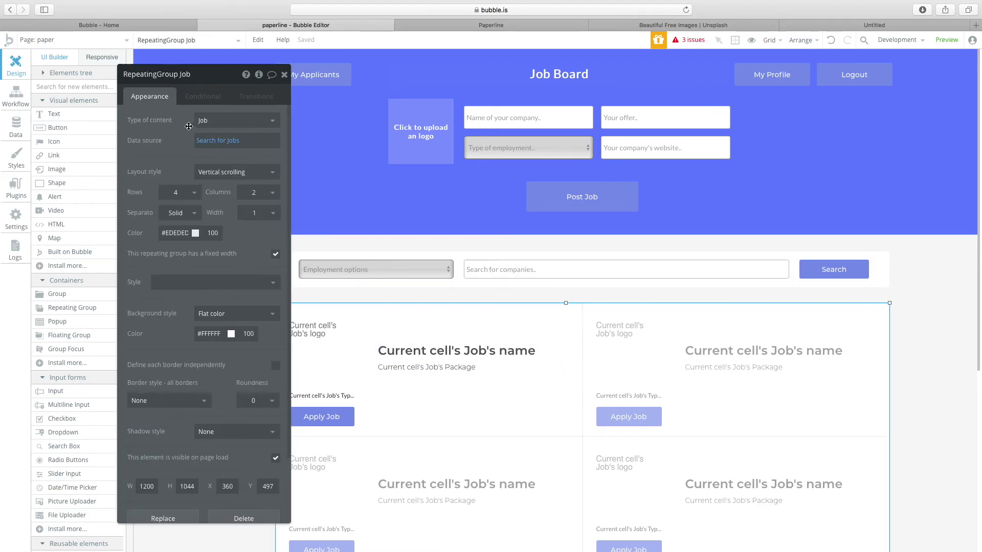
{"action": "left_click", "coordinate": [191, 90]}
{"action": "left_click_drag", "start_coordinate": [164, 81], "coordinate": [185, 80]}
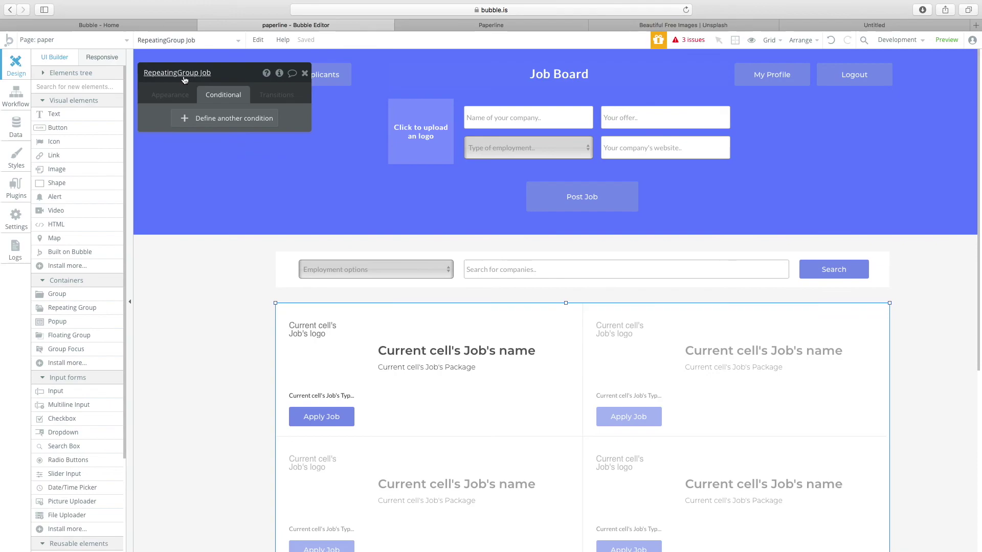
Add a RepeatingGroup Job condition: when Dropdown Employment options's value is not empty.
{"action": "left_click", "coordinate": [218, 119]}
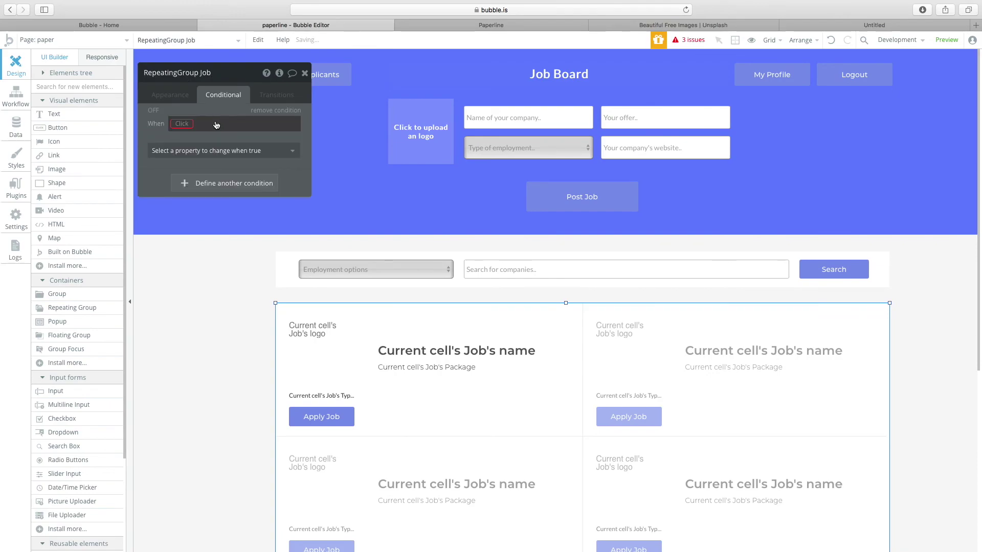
{"action": "left_click", "coordinate": [179, 125]}
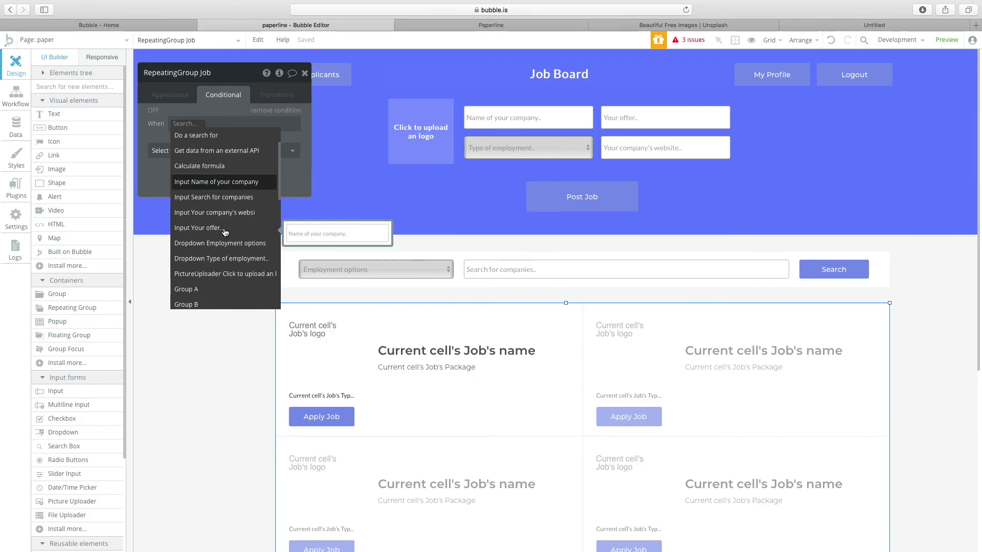
{"action": "scroll", "coordinate": [224, 231], "scroll_direction": "down", "scroll_amount": 1}
{"action": "scroll", "coordinate": [203, 240], "scroll_direction": "down", "scroll_amount": 3}
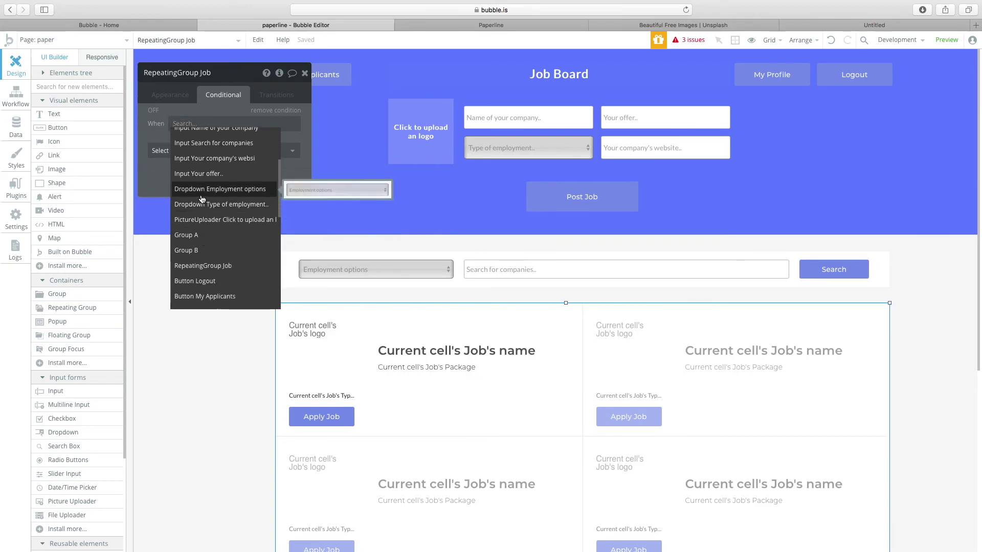
{"action": "left_click", "coordinate": [202, 199]}
{"action": "left_click", "coordinate": [284, 141]}
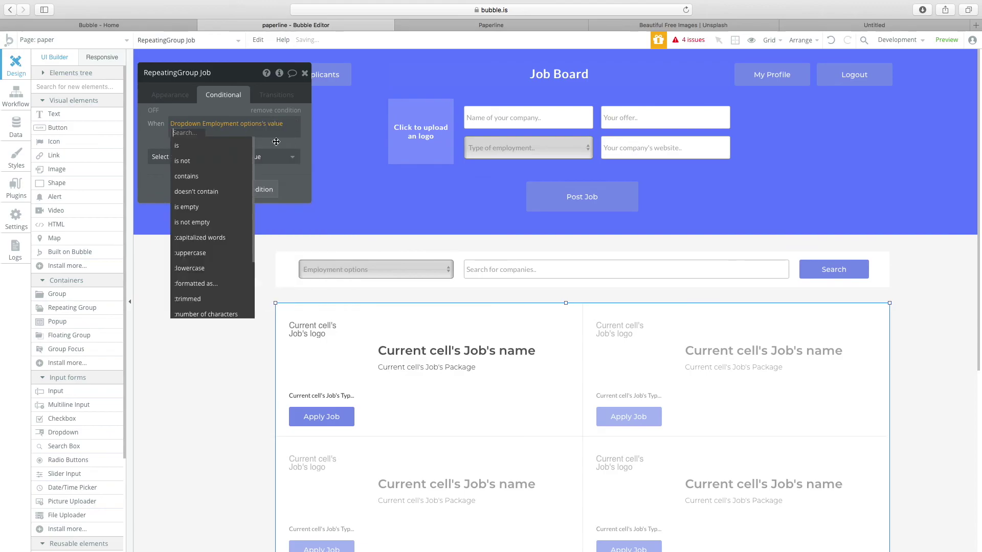
{"action": "left_click", "coordinate": [209, 222]}
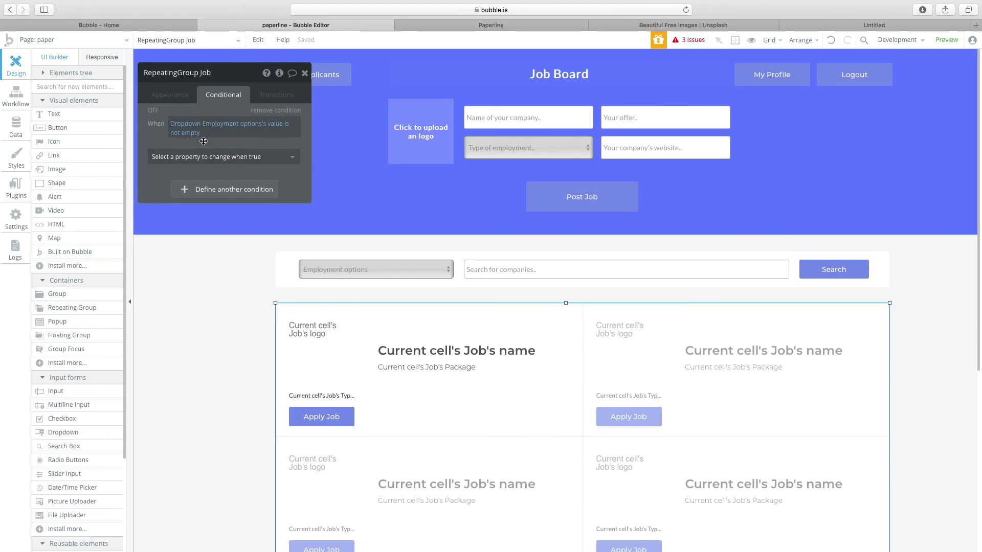
{"action": "left_click", "coordinate": [405, 272]}
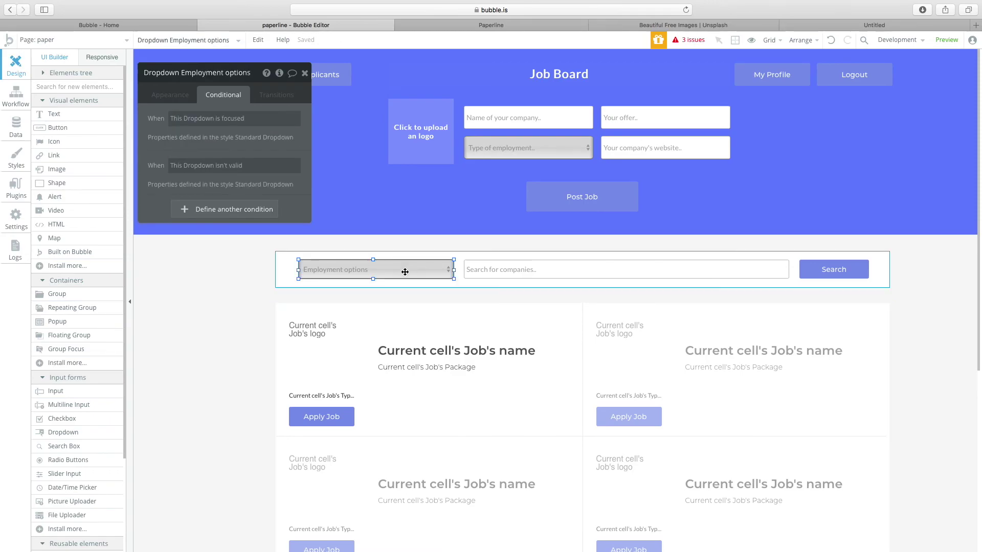
Check the Employment options dropdown's four choices and default value, then select RepeatingGroup Job.
{"action": "left_click", "coordinate": [166, 95]}
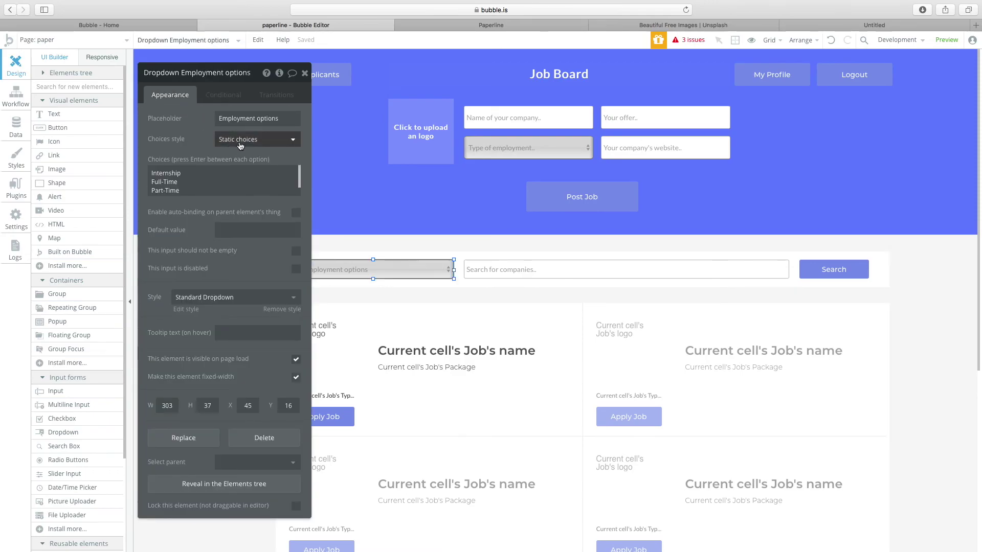
{"action": "left_click", "coordinate": [246, 119]}
{"action": "left_click", "coordinate": [214, 182]}
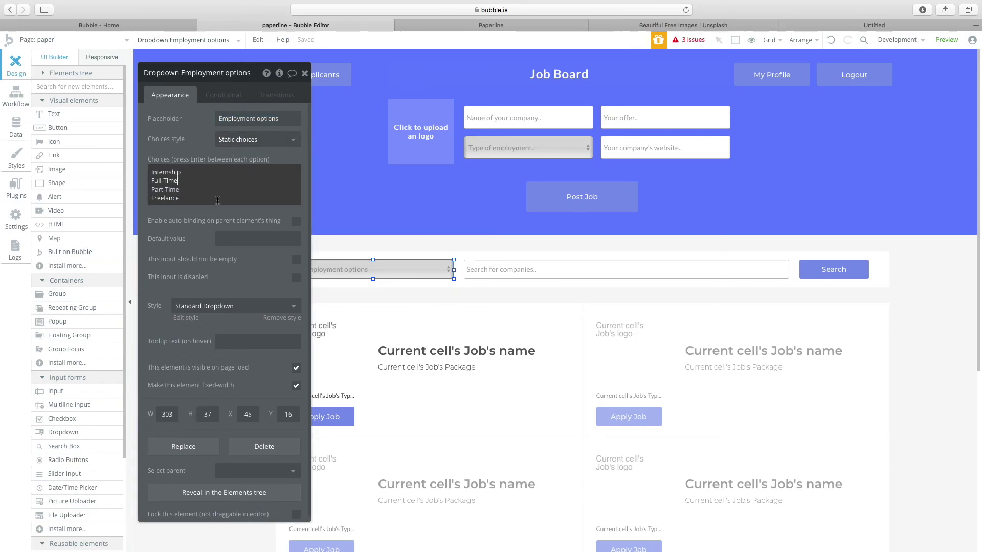
{"action": "left_click_drag", "start_coordinate": [217, 200], "coordinate": [59, 135]}
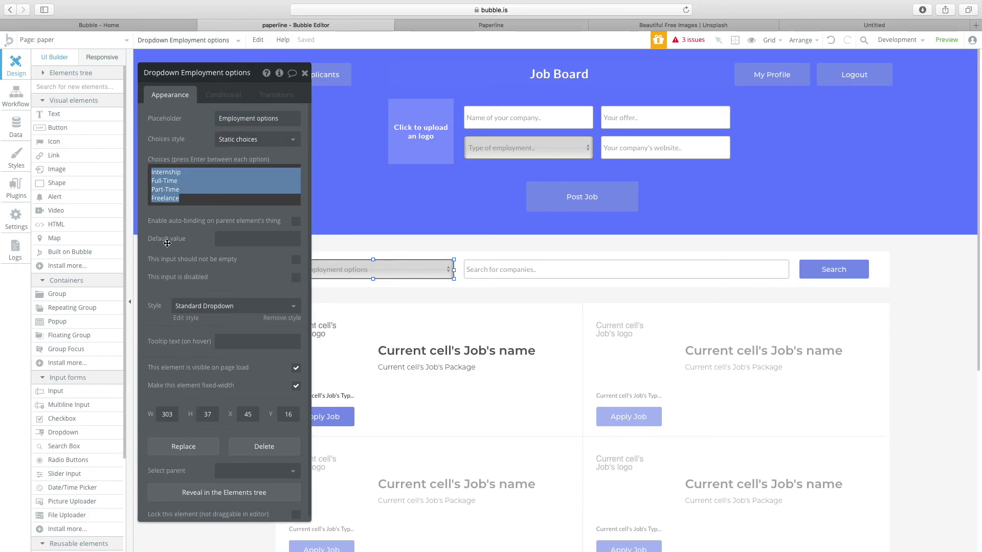
{"action": "left_click", "coordinate": [230, 239]}
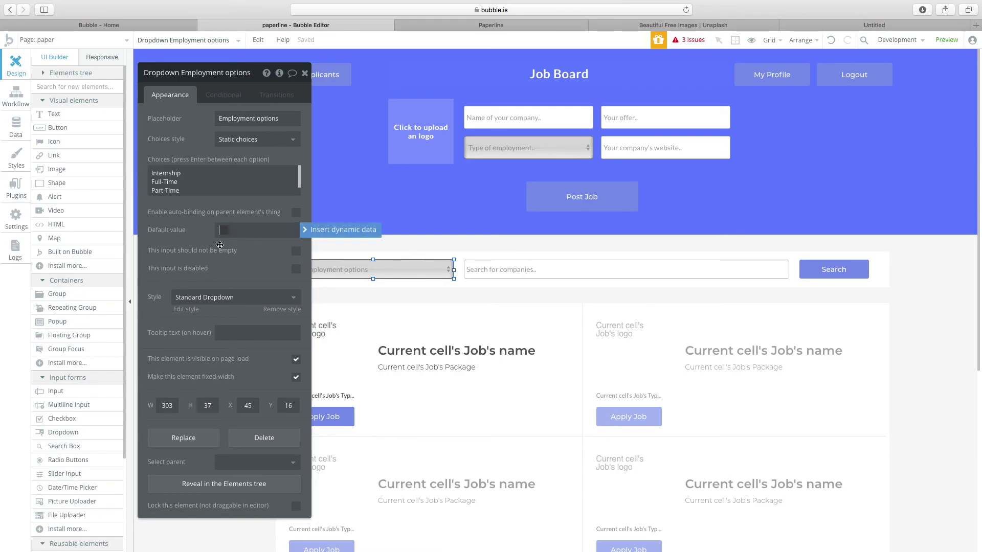
{"action": "left_click", "coordinate": [598, 402]}
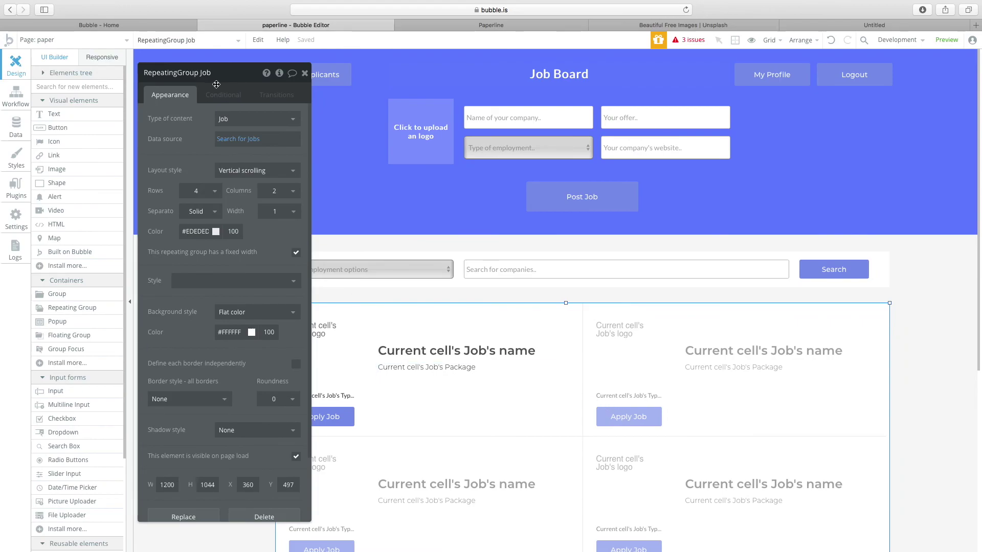
Under that condition, change the Job list's data source to Do a search for Jobs.
{"action": "left_click", "coordinate": [223, 95]}
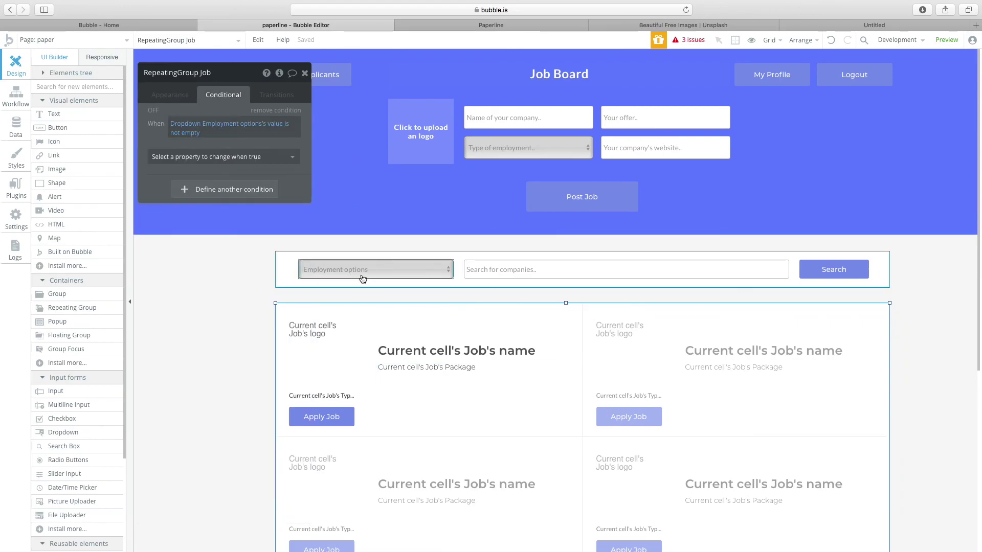
{"action": "left_click", "coordinate": [215, 157]}
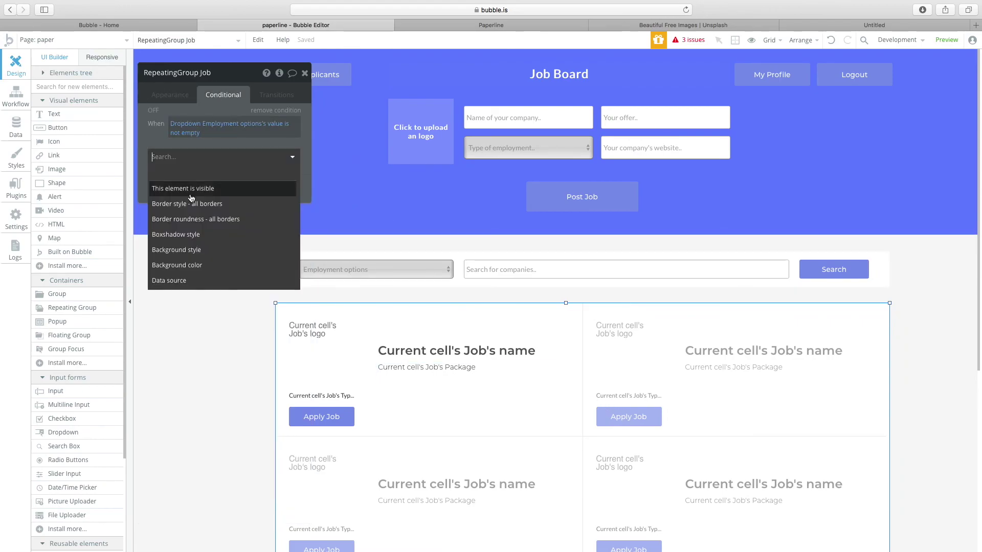
{"action": "left_click", "coordinate": [186, 280]}
{"action": "left_click", "coordinate": [225, 154]}
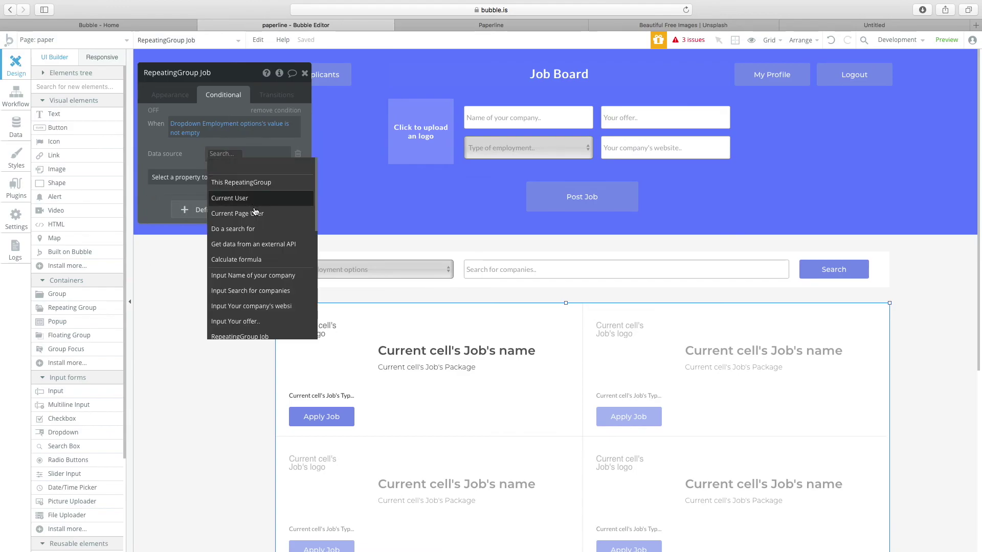
{"action": "left_click", "coordinate": [232, 229]}
{"action": "left_click", "coordinate": [430, 96]}
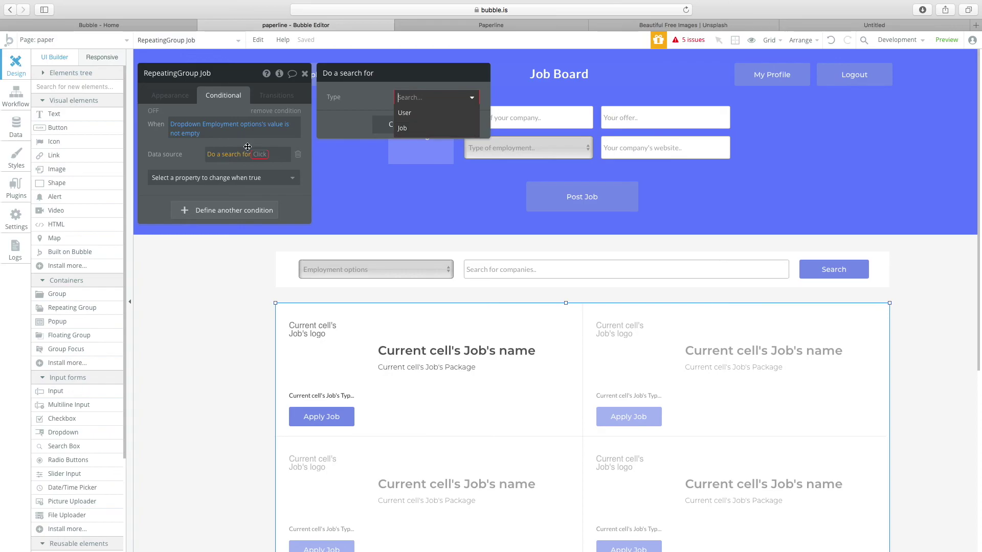
{"action": "left_click", "coordinate": [402, 129]}
Constrain that search to Type of Employment = Dropdown Employment options's value.
{"action": "left_click", "coordinate": [384, 129]}
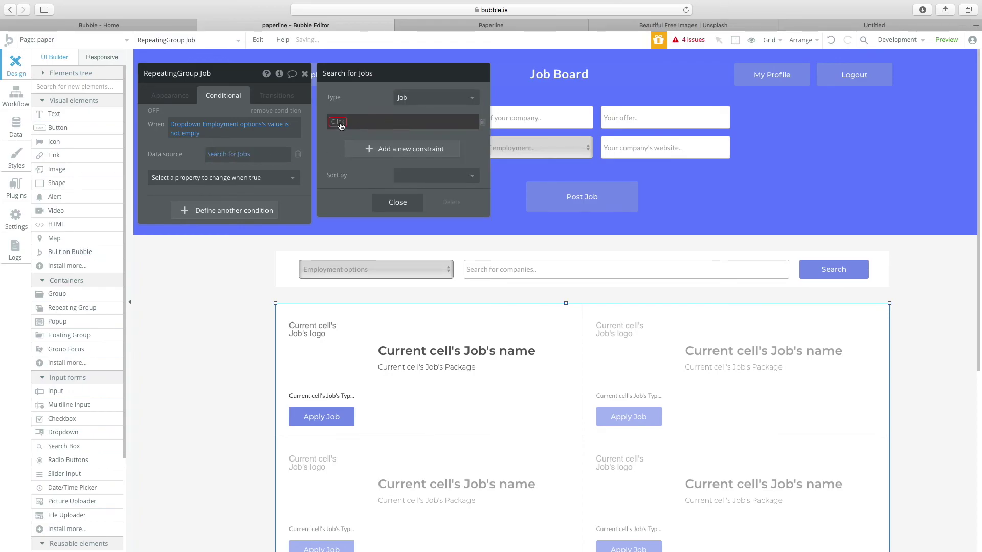
{"action": "left_click", "coordinate": [340, 125]}
{"action": "left_click", "coordinate": [372, 194]}
{"action": "left_click", "coordinate": [397, 121]}
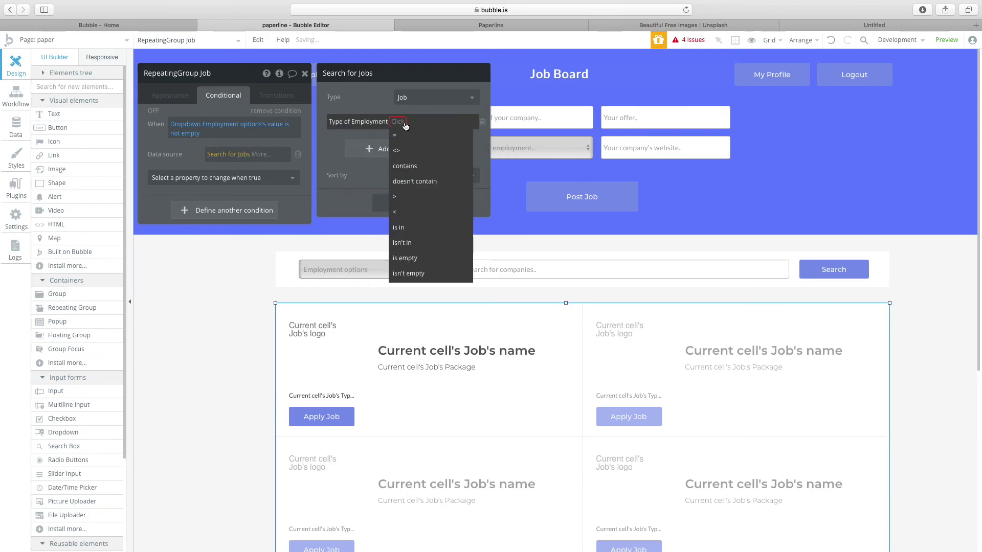
{"action": "left_click", "coordinate": [407, 136]}
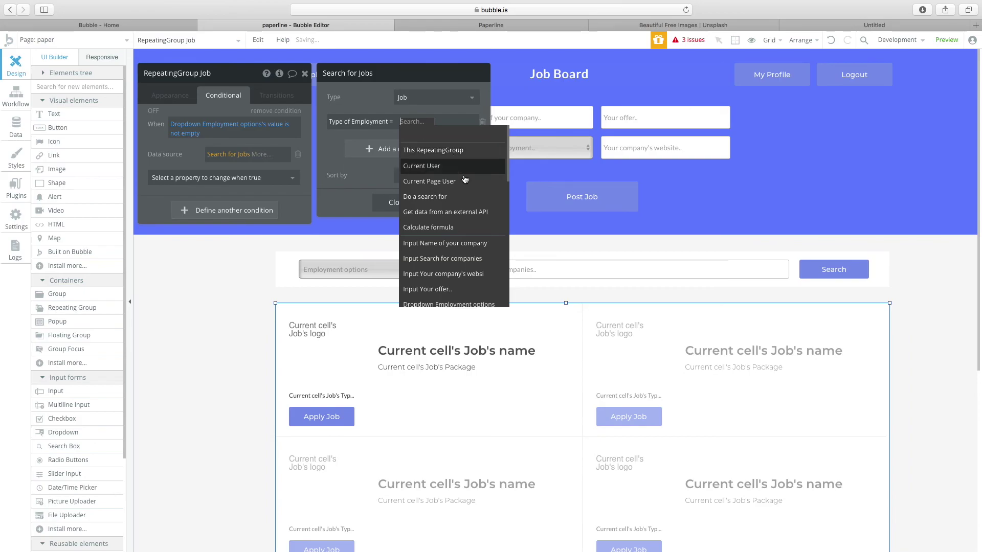
{"action": "scroll", "coordinate": [442, 268], "scroll_direction": "down", "scroll_amount": 1}
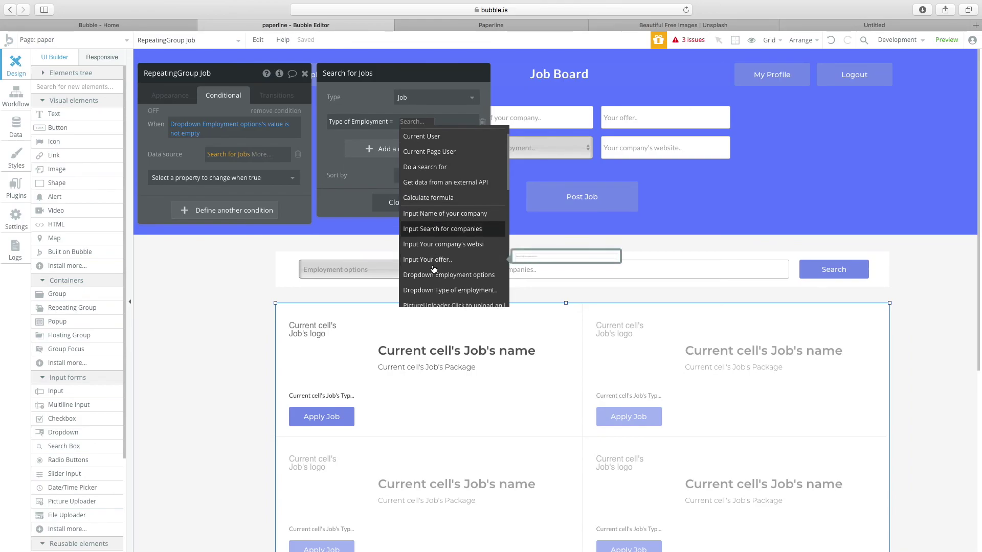
{"action": "left_click", "coordinate": [439, 274]}
{"action": "left_click", "coordinate": [383, 146]}
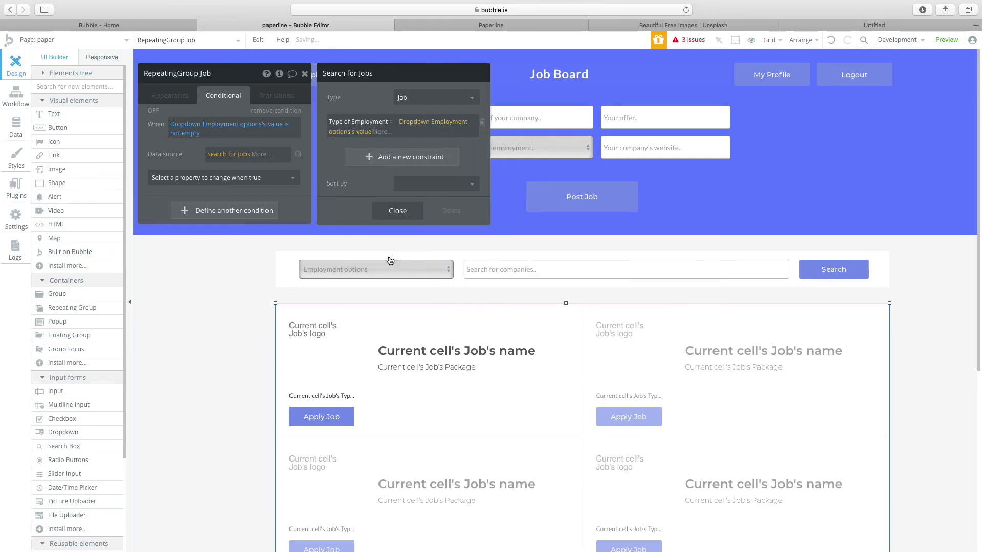
{"action": "left_click", "coordinate": [361, 269]}
{"action": "left_click", "coordinate": [467, 314]}
{"action": "left_click", "coordinate": [407, 274]}
{"action": "left_click", "coordinate": [170, 95]}
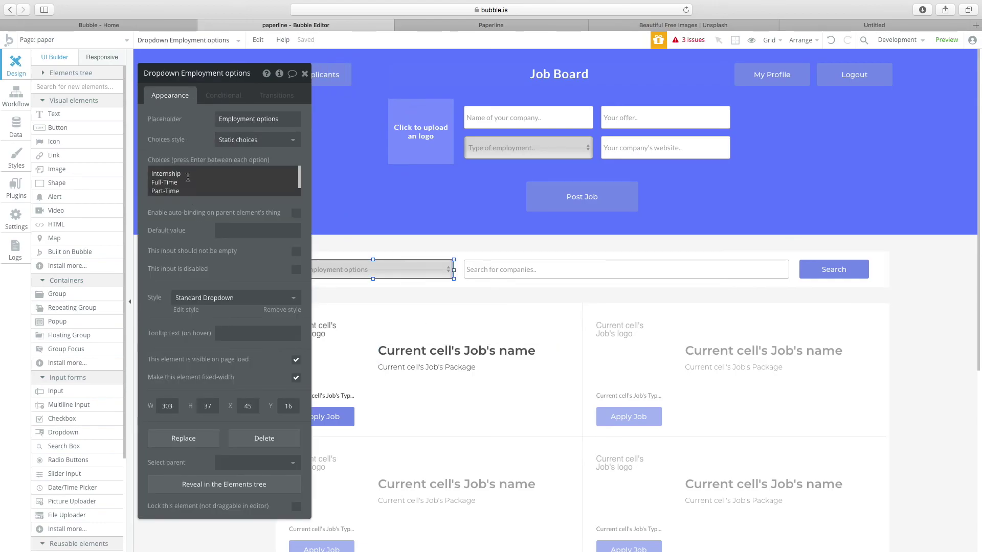
Recheck the dropdown's choices and the Job list's conditional rules.
{"action": "double_click", "coordinate": [164, 182]}
{"action": "left_click", "coordinate": [434, 308]}
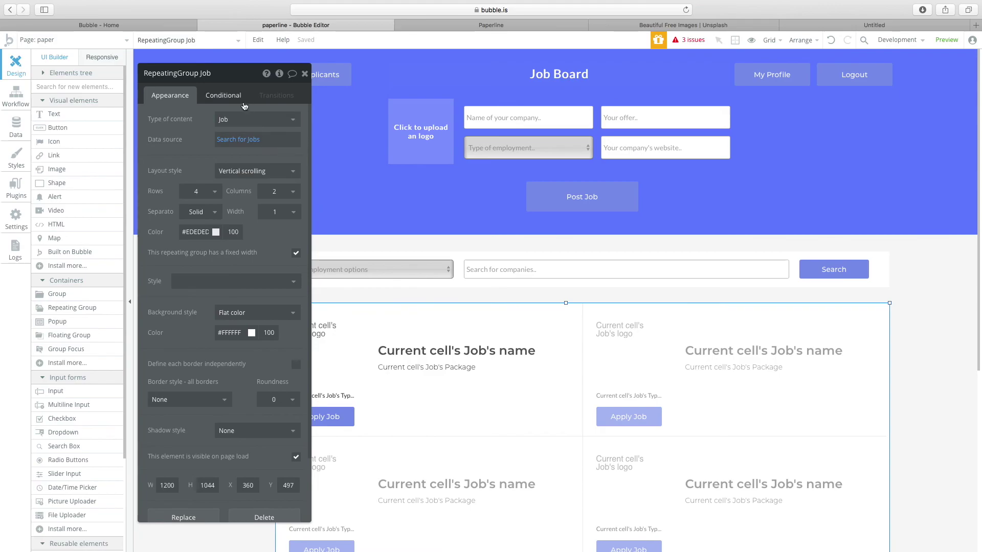
{"action": "left_click", "coordinate": [222, 97]}
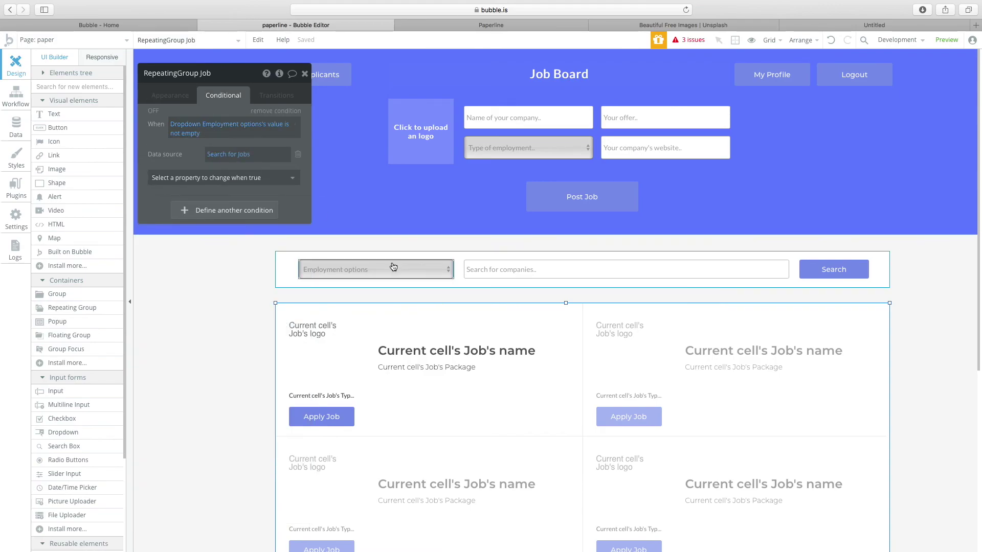
{"action": "left_click", "coordinate": [333, 278]}
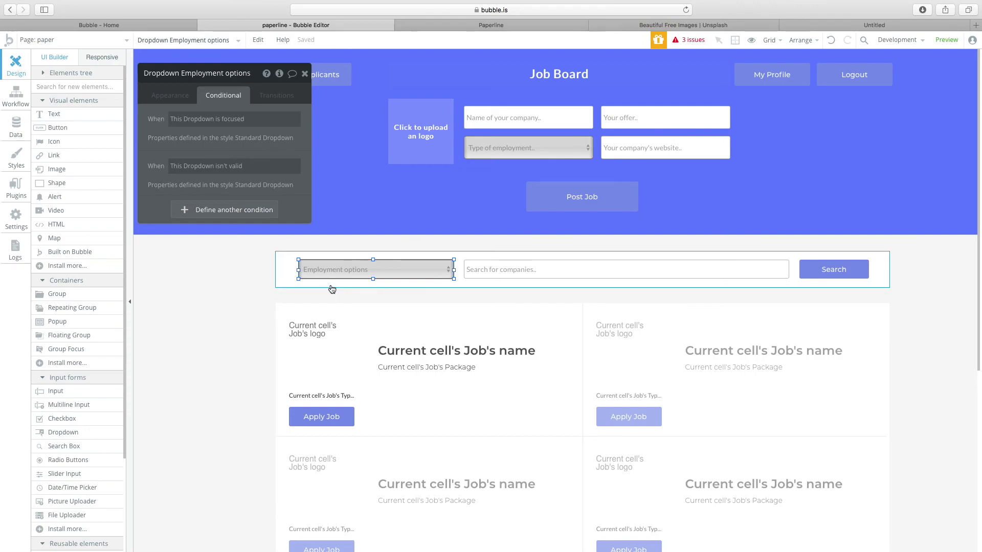
{"action": "left_click", "coordinate": [585, 327]}
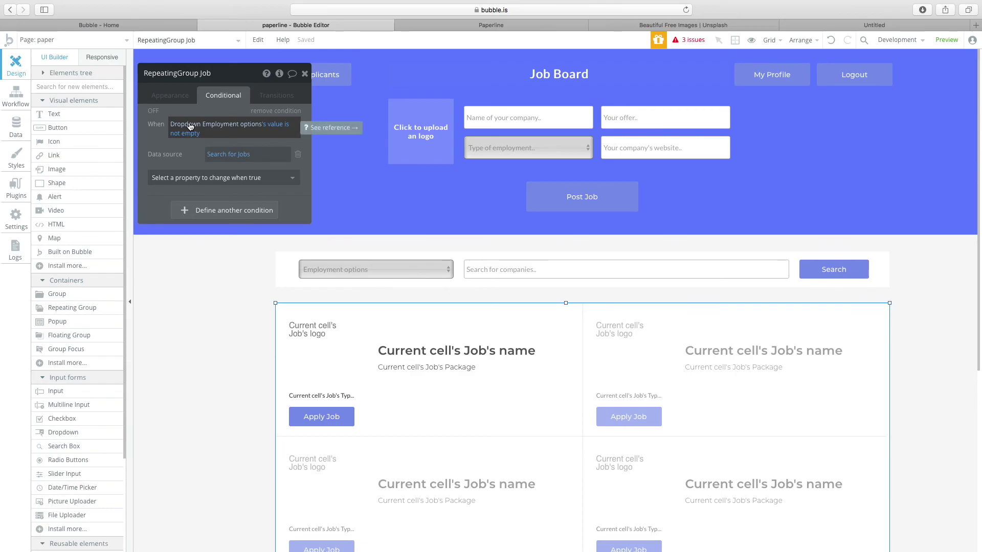
Sort the conditional Search for Jobs by Created Date with Descending left at no.
{"action": "left_click", "coordinate": [231, 156]}
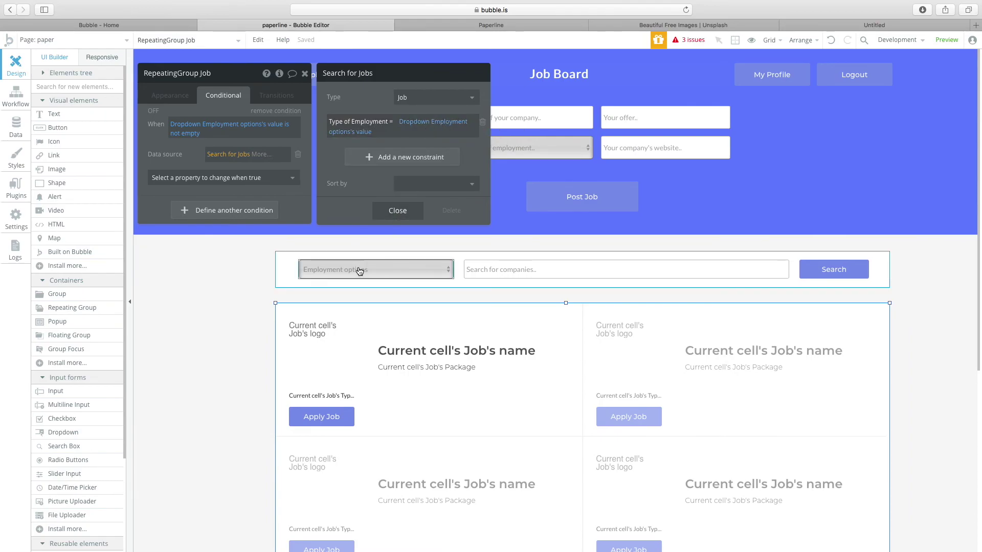
{"action": "left_click", "coordinate": [391, 214]}
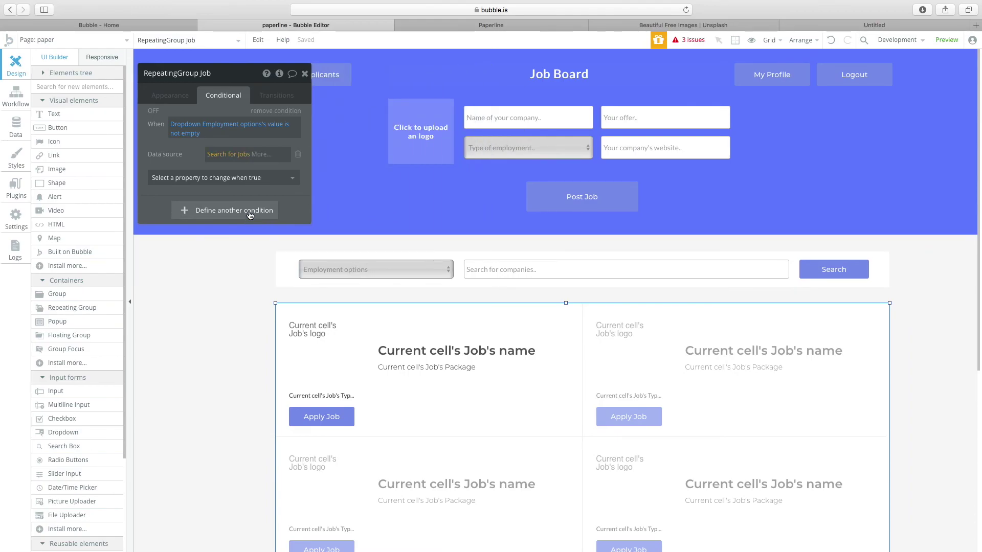
{"action": "left_click", "coordinate": [242, 156]}
{"action": "left_click", "coordinate": [435, 183]}
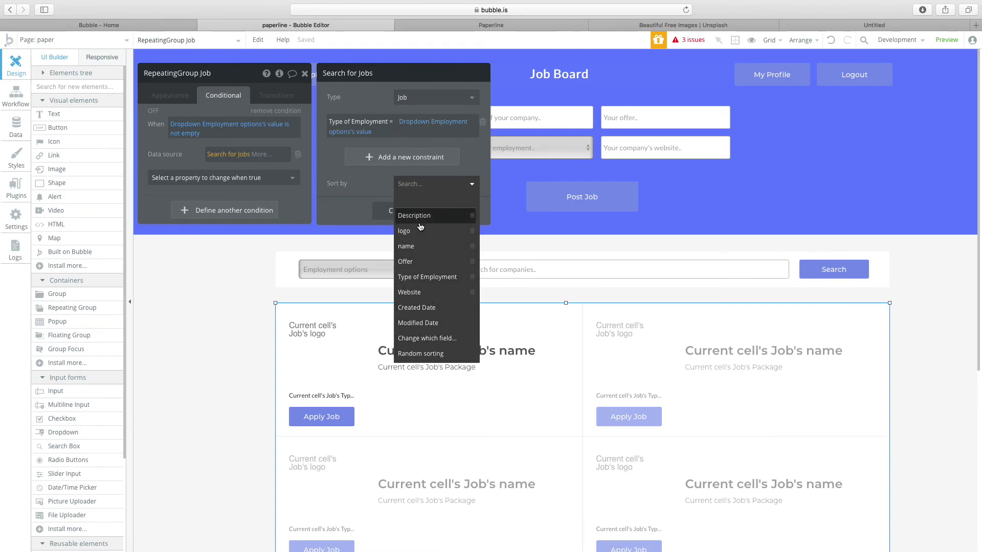
{"action": "left_click", "coordinate": [364, 189]}
{"action": "left_click", "coordinate": [397, 210]}
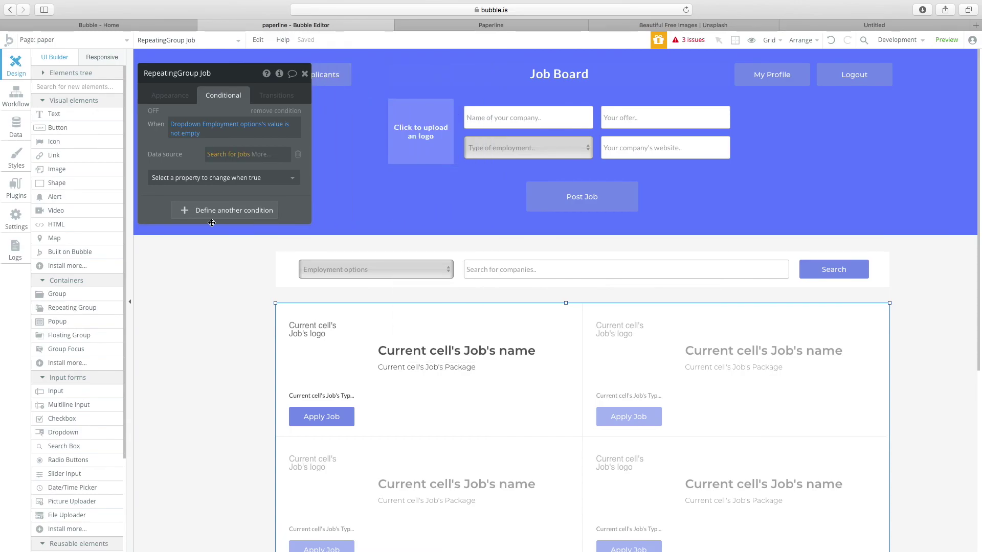
{"action": "left_click", "coordinate": [234, 156]}
{"action": "left_click", "coordinate": [434, 184]}
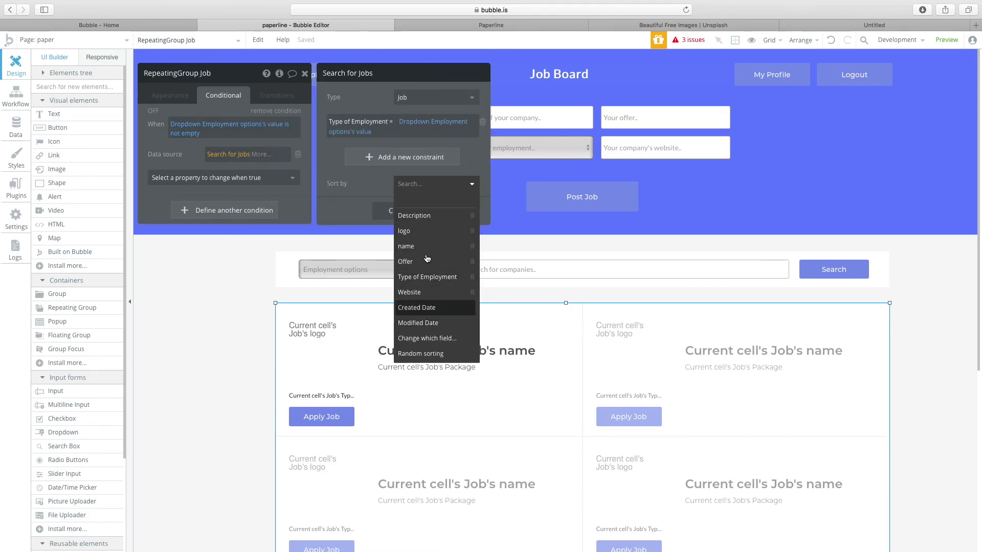
{"action": "left_click", "coordinate": [417, 307]}
{"action": "left_click", "coordinate": [435, 203]}
{"action": "left_click", "coordinate": [367, 206]}
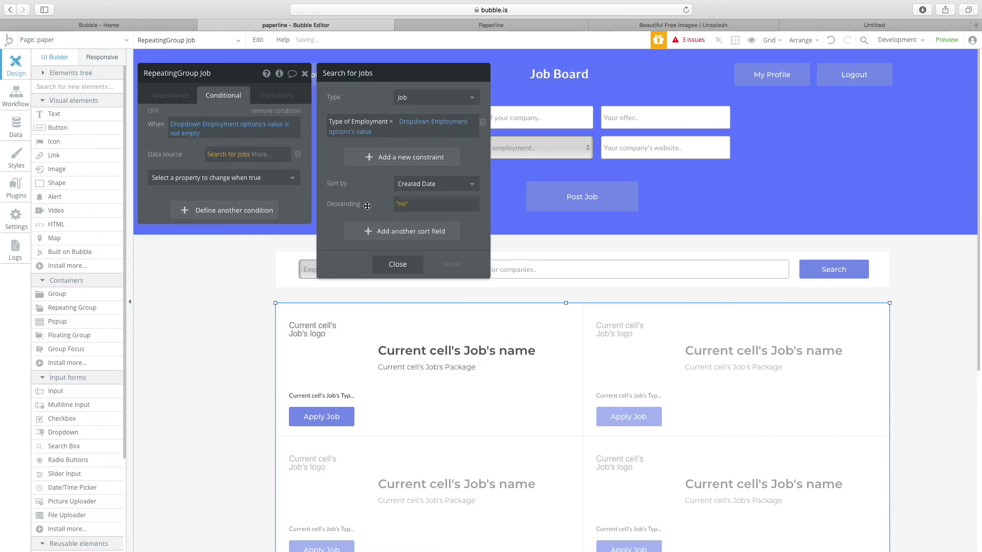
{"action": "left_click", "coordinate": [394, 269]}
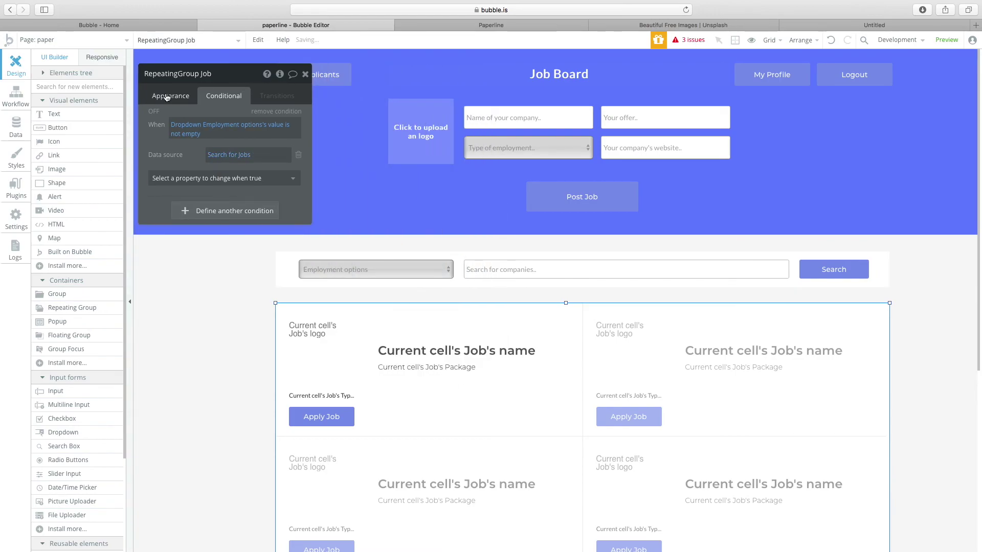
{"action": "left_click", "coordinate": [166, 96]}
Close the Job list editor and review the header buttons, ending on My Profile.
{"action": "left_click", "coordinate": [305, 75]}
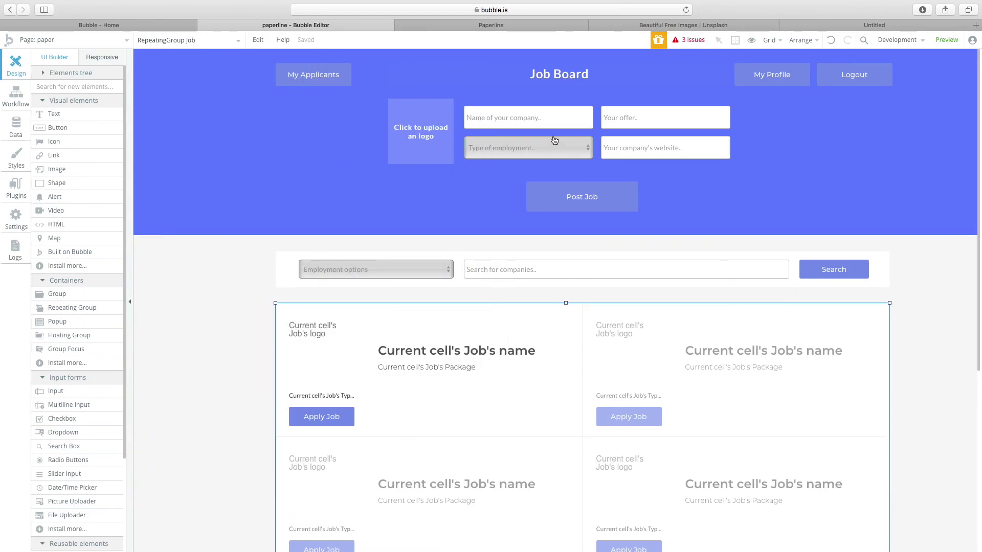
{"action": "left_click", "coordinate": [328, 78]}
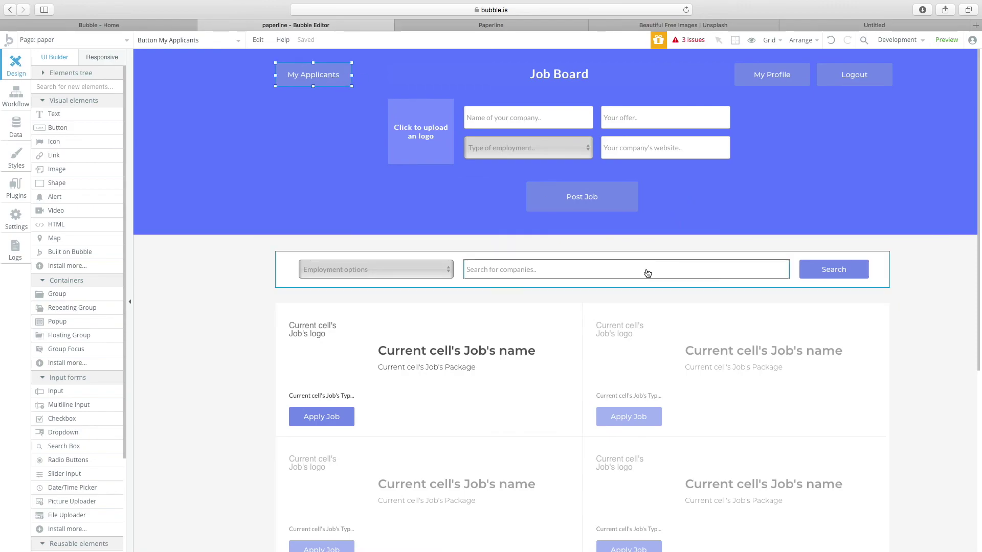
{"action": "scroll", "coordinate": [647, 275], "scroll_direction": "down", "scroll_amount": 3}
{"action": "scroll", "coordinate": [648, 274], "scroll_direction": "up", "scroll_amount": 3}
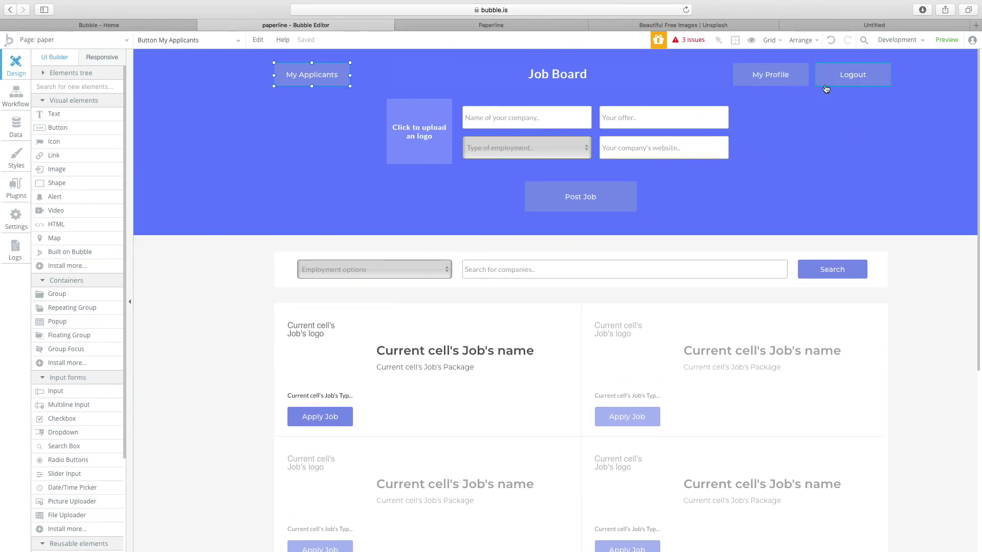
{"action": "left_click", "coordinate": [771, 78]}
{"action": "left_click", "coordinate": [602, 193]}
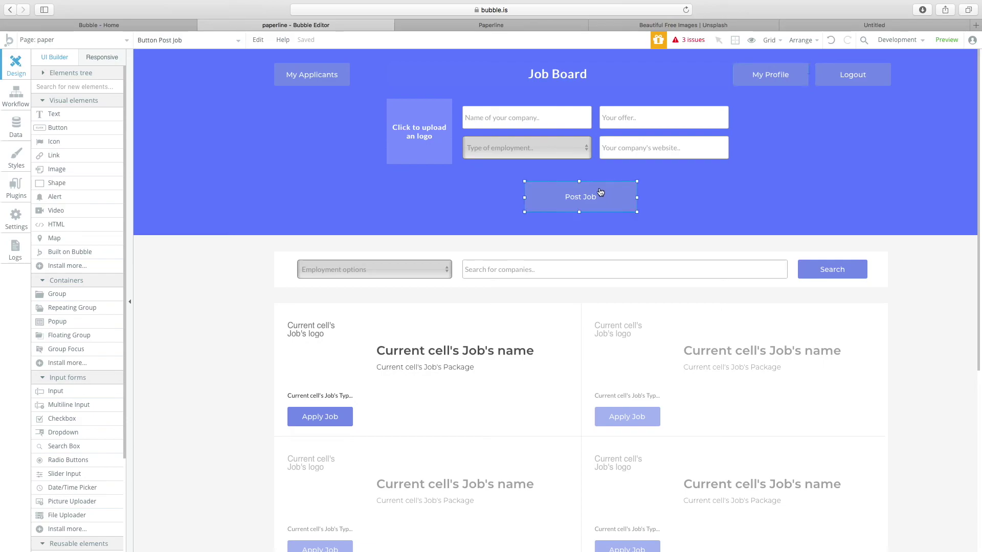
{"action": "left_click", "coordinate": [317, 83]}
{"action": "left_click", "coordinate": [323, 418]}
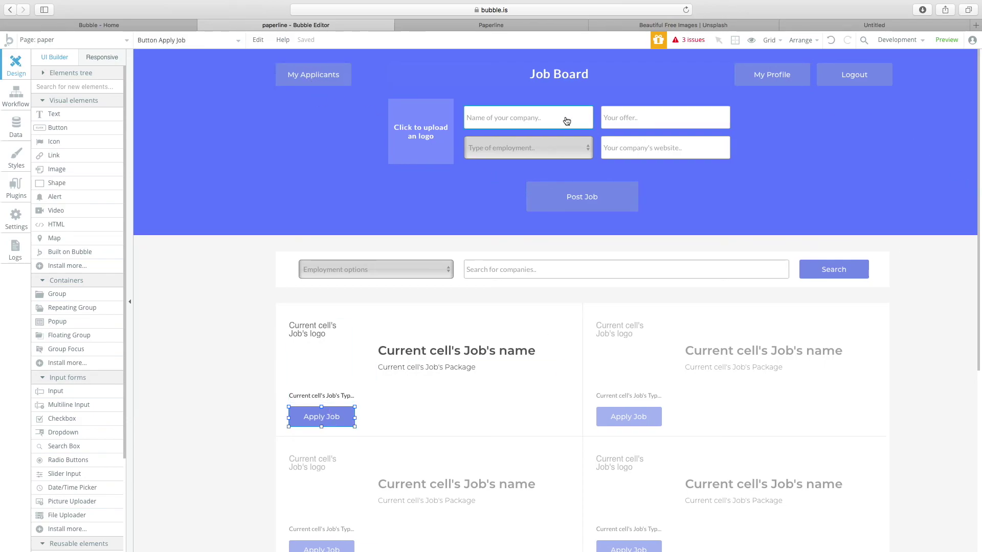
{"action": "left_click", "coordinate": [792, 74]}
Create the My Profile click workflow and browse its actions before returning to the design.
{"action": "double_click", "coordinate": [784, 77]}
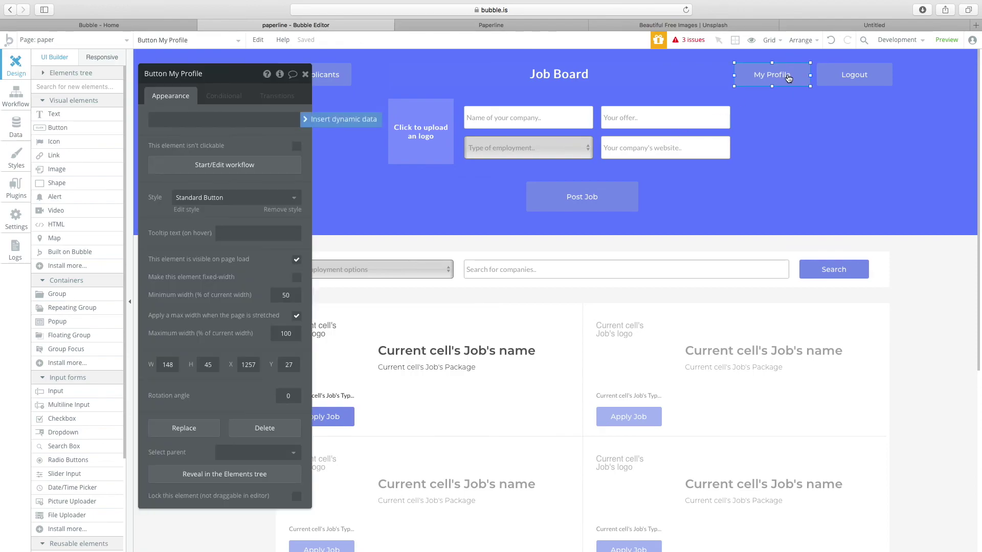
{"action": "left_click", "coordinate": [204, 164]}
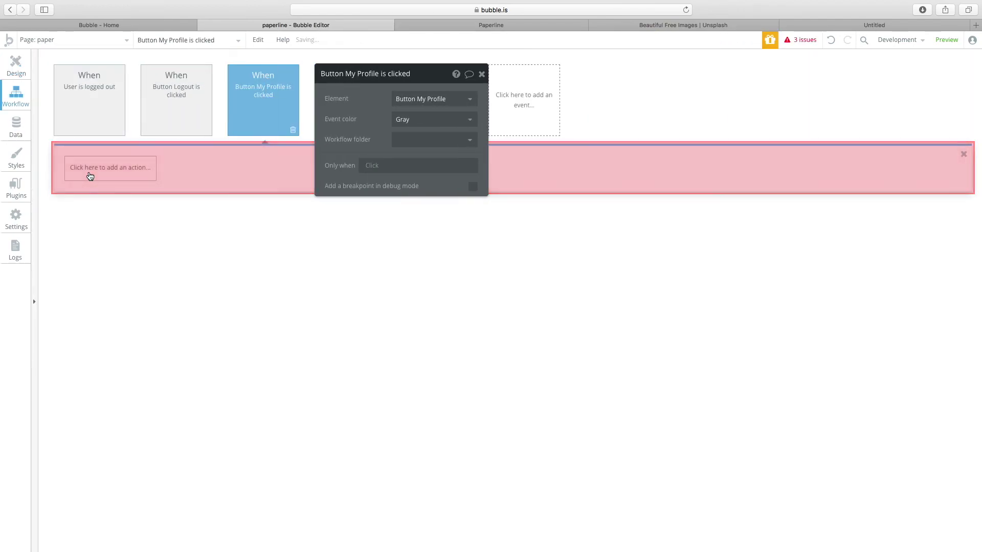
{"action": "left_click", "coordinate": [91, 173]}
{"action": "mouse_move", "coordinate": [115, 223]}
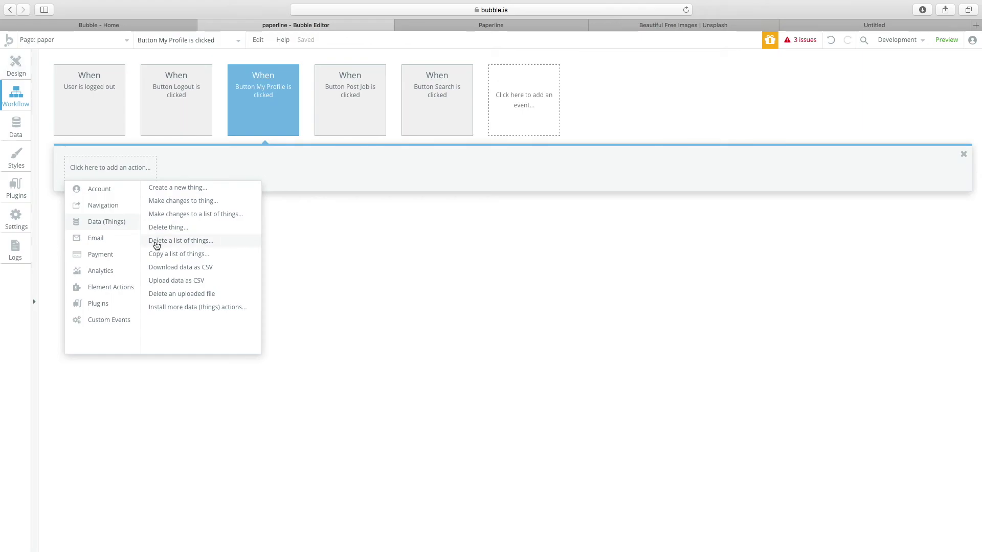
{"action": "left_click", "coordinate": [21, 77]}
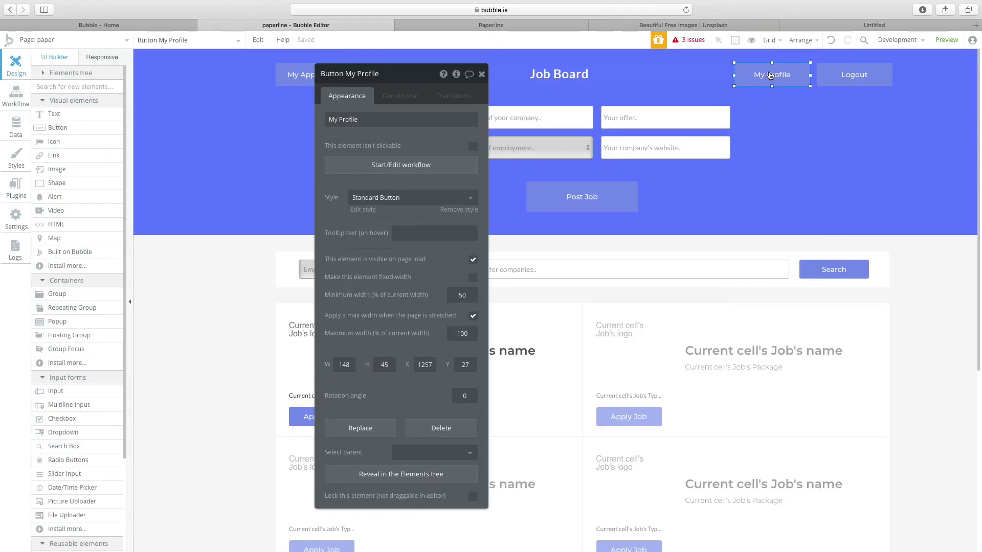
Duplicate My Profile to its left and relabel the copy 'Edit Profile'.
{"action": "left_click_drag", "start_coordinate": [771, 76], "coordinate": [674, 75]}
{"action": "type", "text": "My CV"}
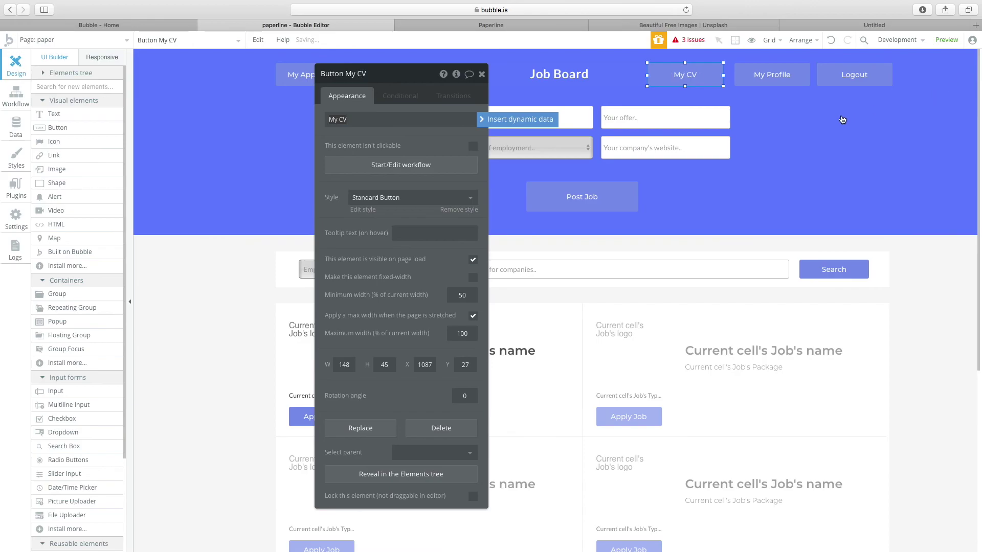
{"action": "left_click", "coordinate": [831, 122]}
{"action": "left_click", "coordinate": [690, 78]}
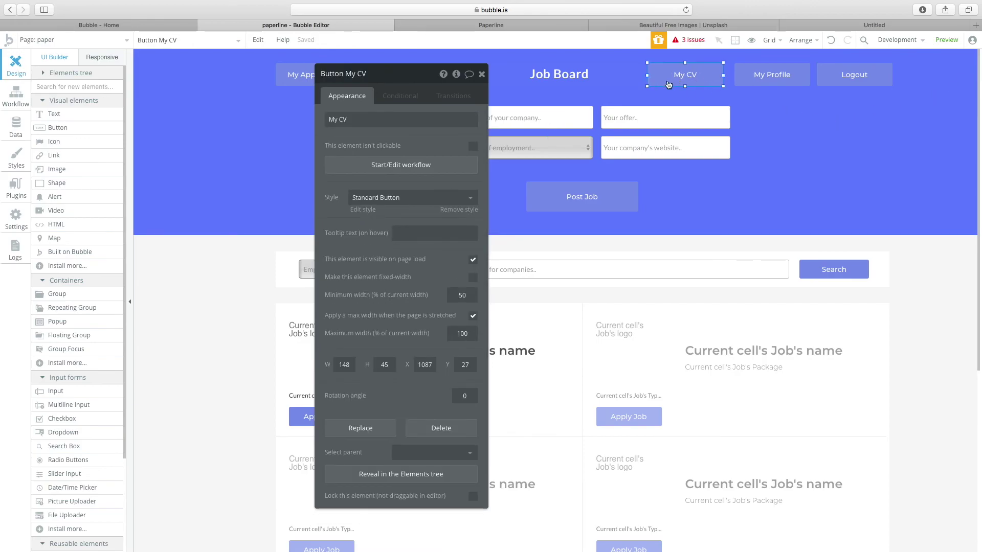
{"action": "type", "text": "Edit"}
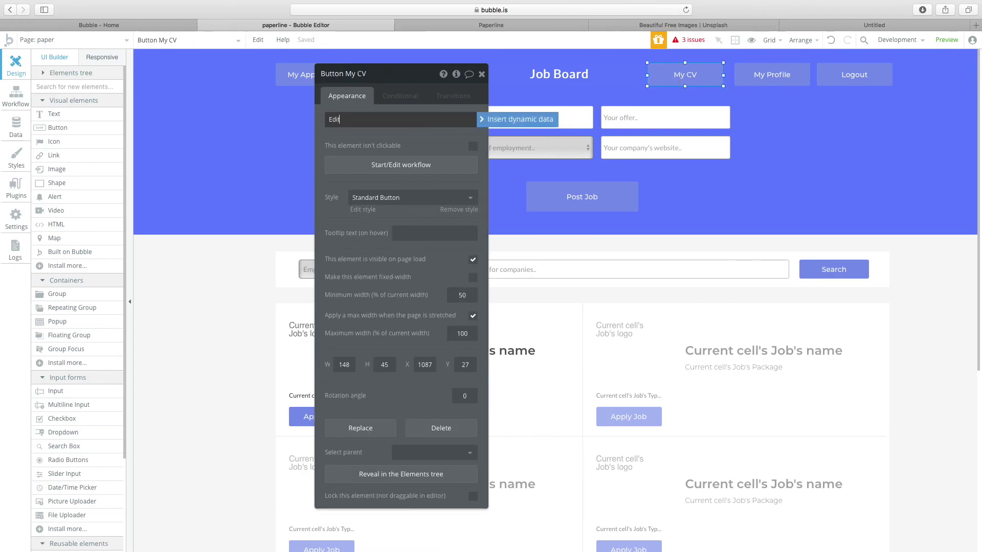
{"action": "type", "text": " Profile"}
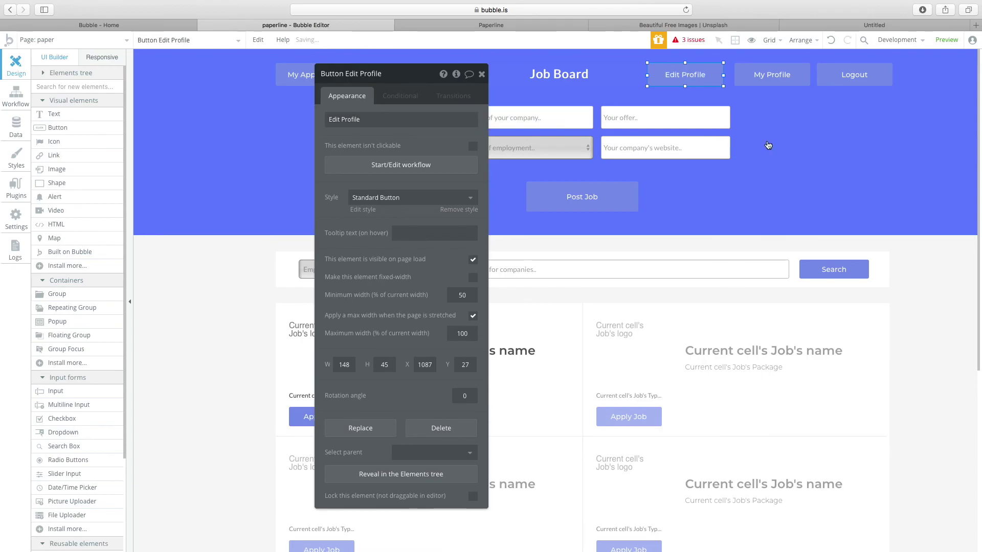
{"action": "left_click", "coordinate": [740, 144]}
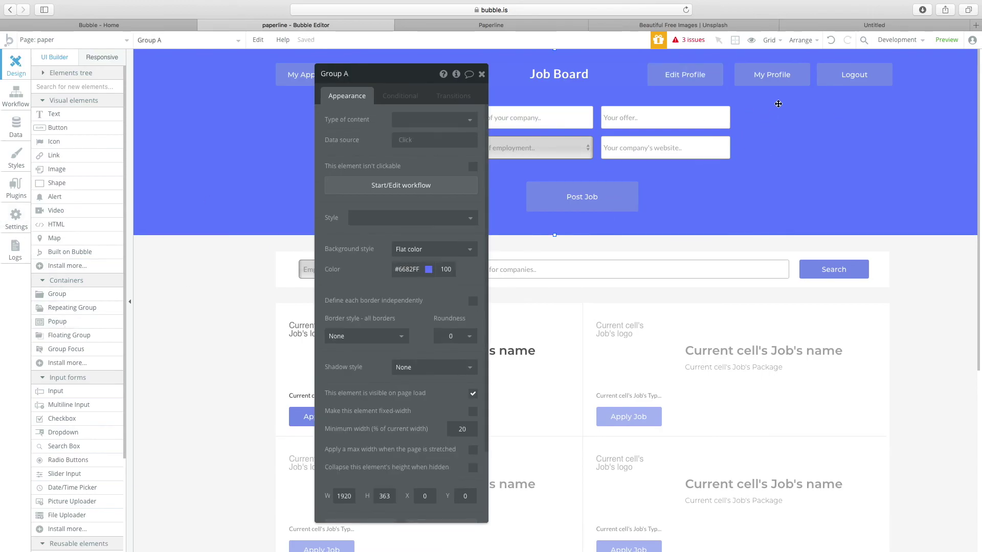
Nudge the My Profile button slightly left to align it beside Edit Profile.
{"action": "left_click", "coordinate": [700, 86]}
{"action": "left_click", "coordinate": [776, 83]}
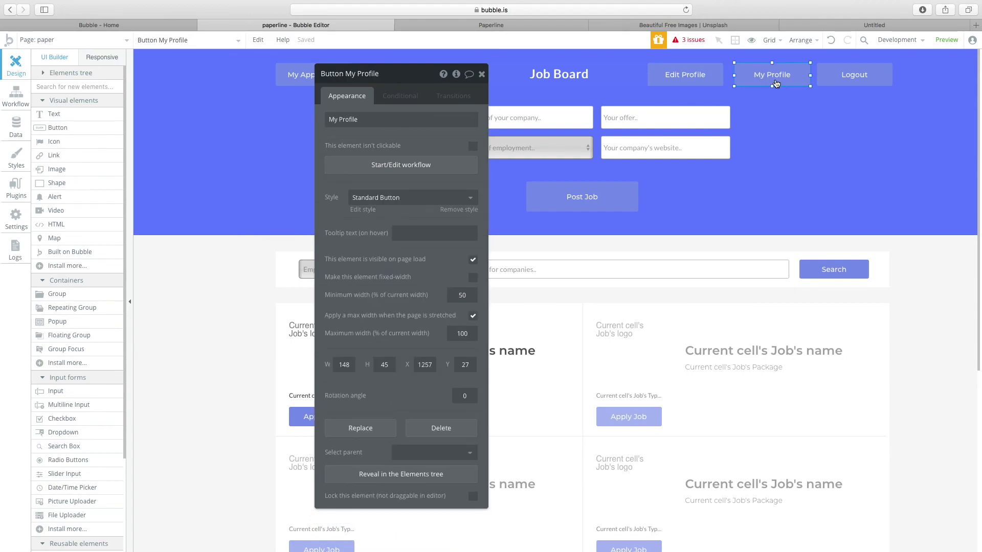
{"action": "left_click_drag", "start_coordinate": [770, 77], "coordinate": [766, 77]}
{"action": "left_click", "coordinate": [767, 77]}
Add a Go to page action with destination profile, sending Current User as data.
{"action": "left_click", "coordinate": [379, 170]}
{"action": "left_click", "coordinate": [129, 170]}
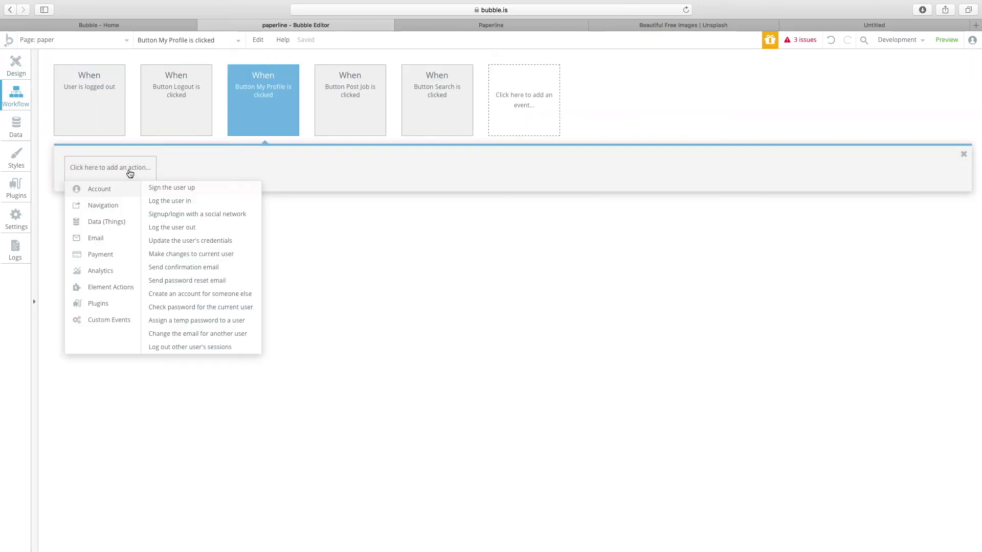
{"action": "mouse_move", "coordinate": [121, 230]}
{"action": "mouse_move", "coordinate": [110, 205]}
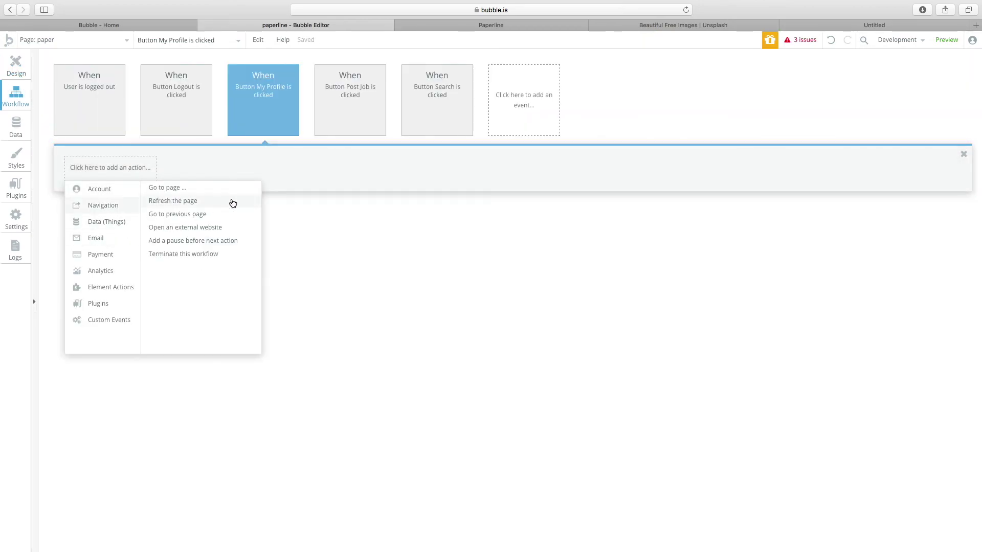
{"action": "left_click", "coordinate": [220, 187]}
{"action": "left_click", "coordinate": [407, 99]}
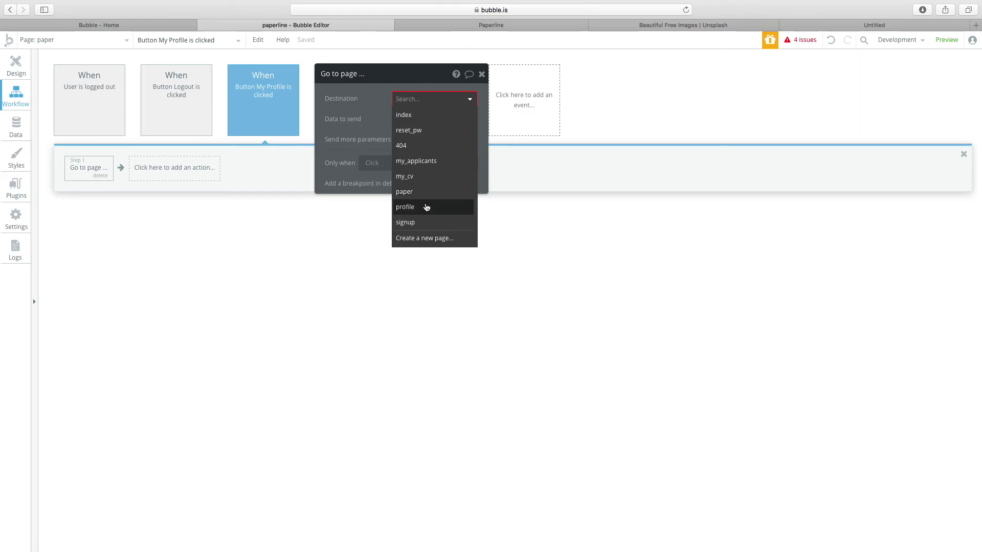
{"action": "left_click", "coordinate": [426, 206]}
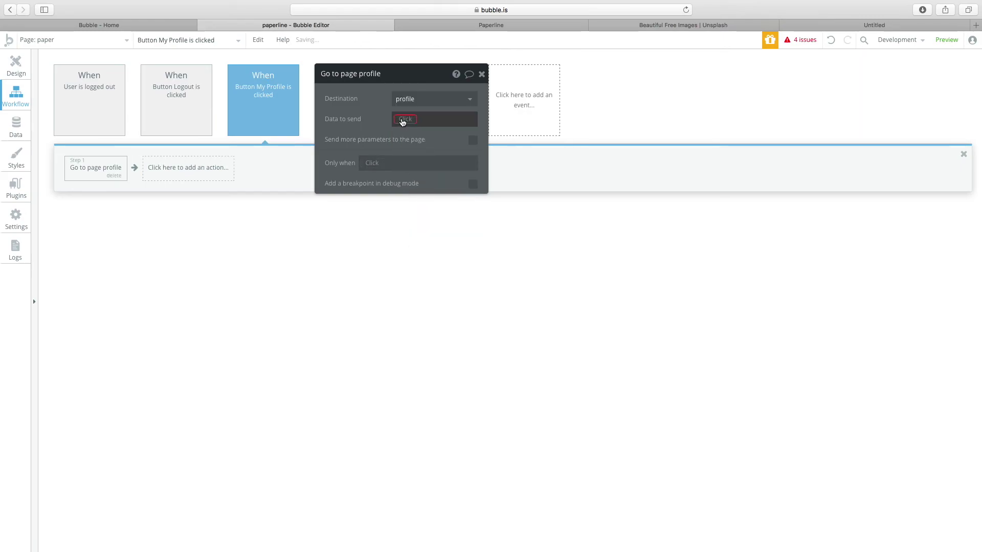
{"action": "left_click", "coordinate": [406, 119]}
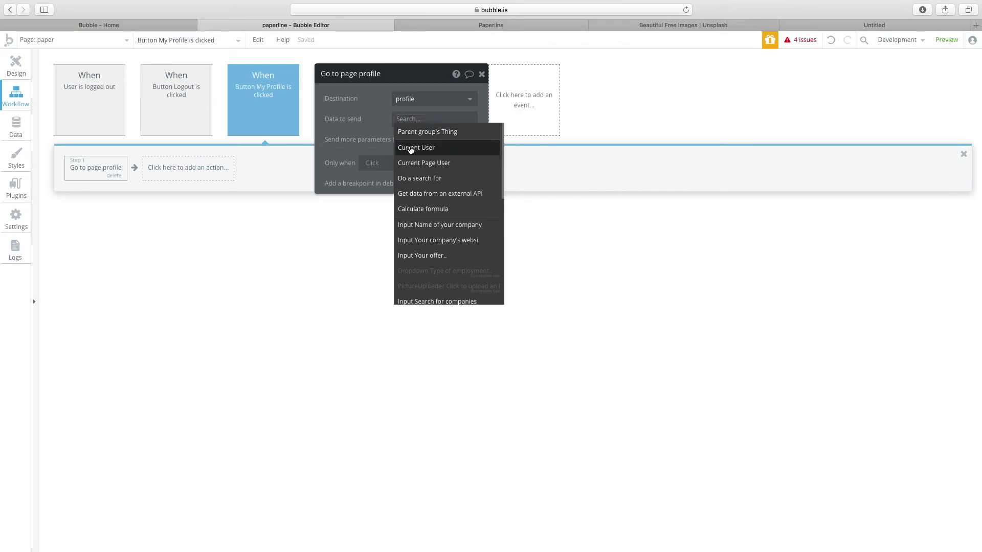
{"action": "left_click", "coordinate": [410, 149]}
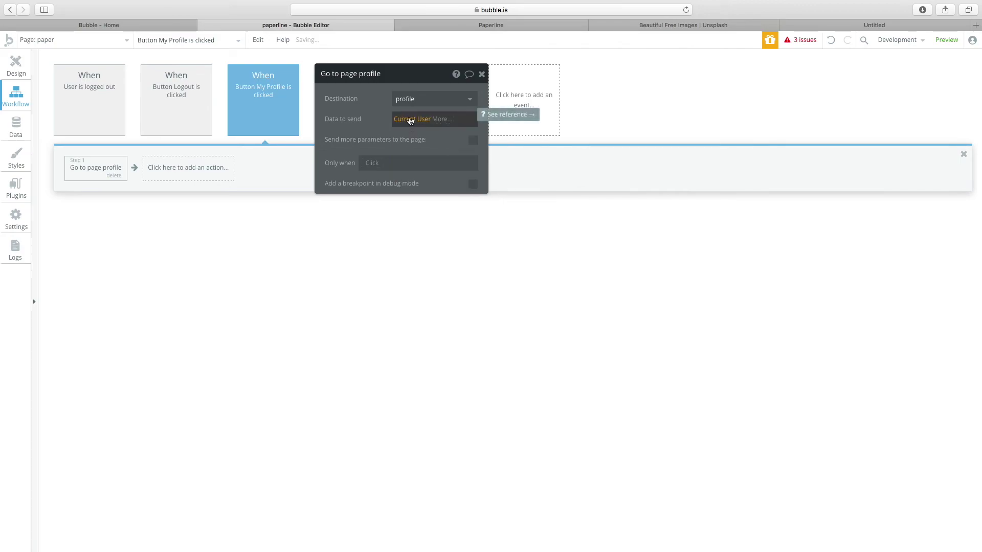
{"action": "left_click", "coordinate": [18, 68]}
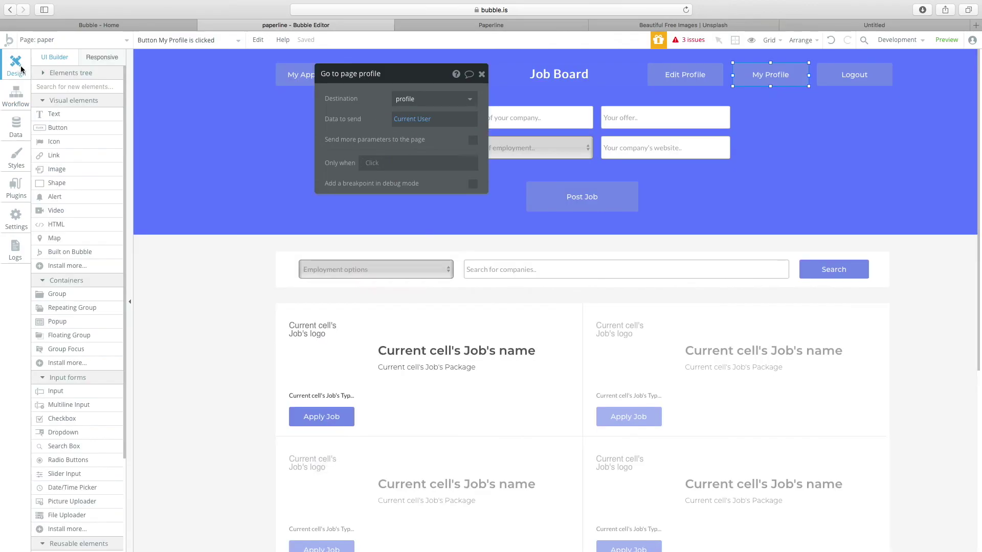
{"action": "left_click", "coordinate": [839, 75]}
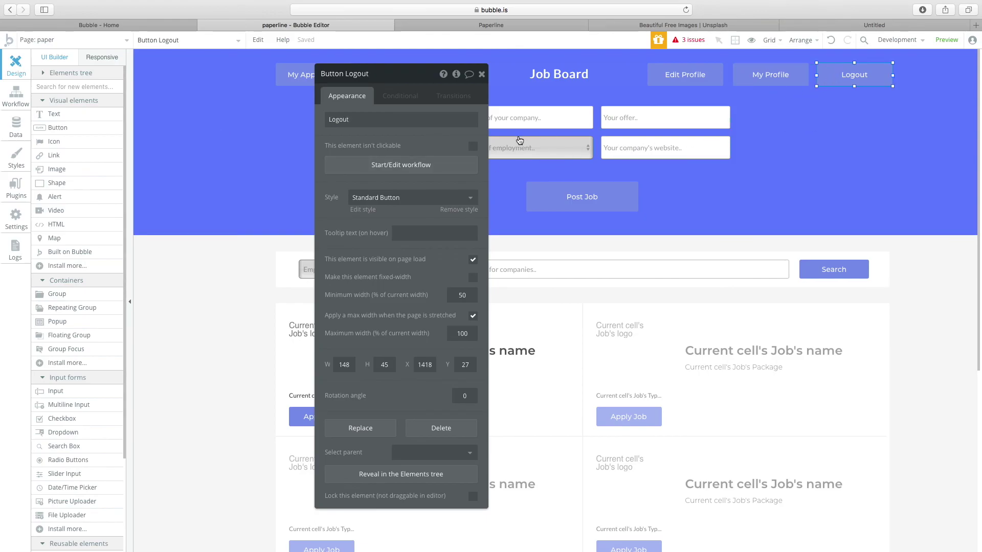
{"action": "left_click", "coordinate": [401, 165]}
{"action": "left_click", "coordinate": [98, 173]}
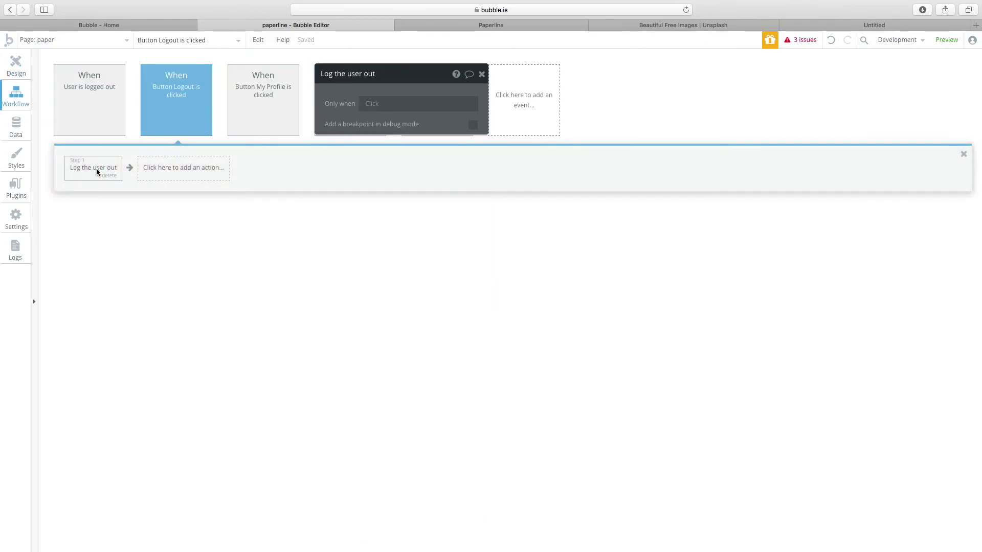
{"action": "left_click", "coordinate": [94, 79]}
{"action": "left_click", "coordinate": [96, 172]}
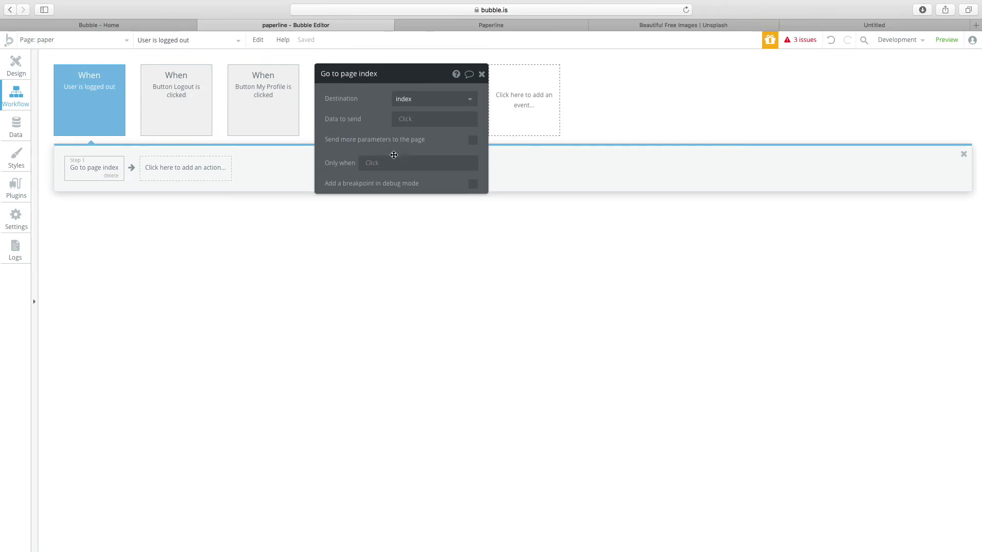
{"action": "left_click", "coordinate": [16, 65]}
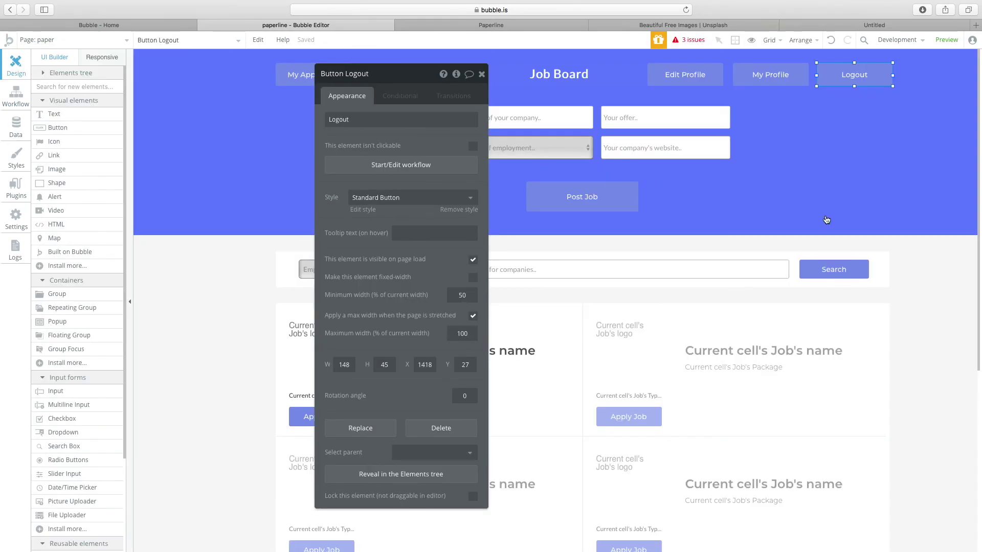
{"action": "left_click", "coordinate": [922, 256]}
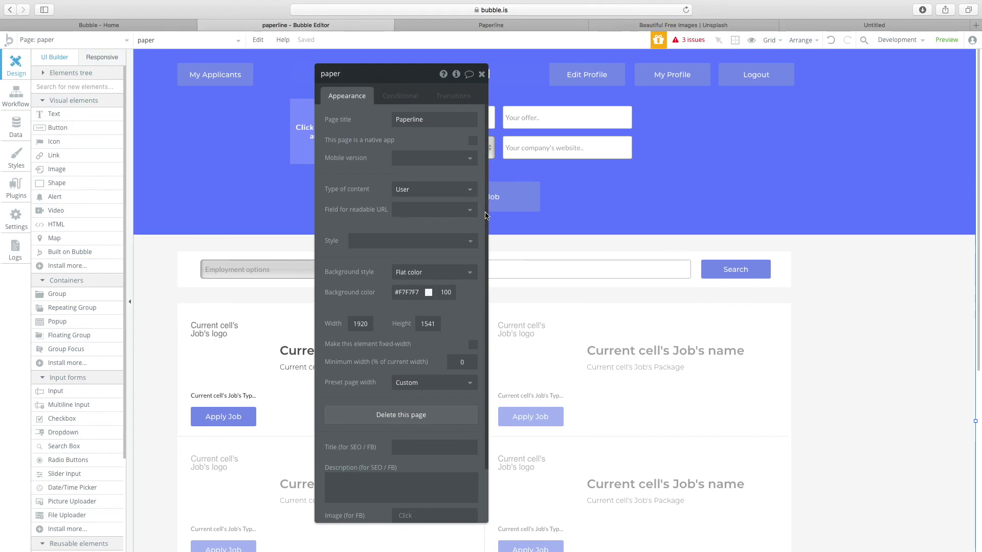
{"action": "scroll", "coordinate": [501, 213], "scroll_direction": "down", "scroll_amount": 3}
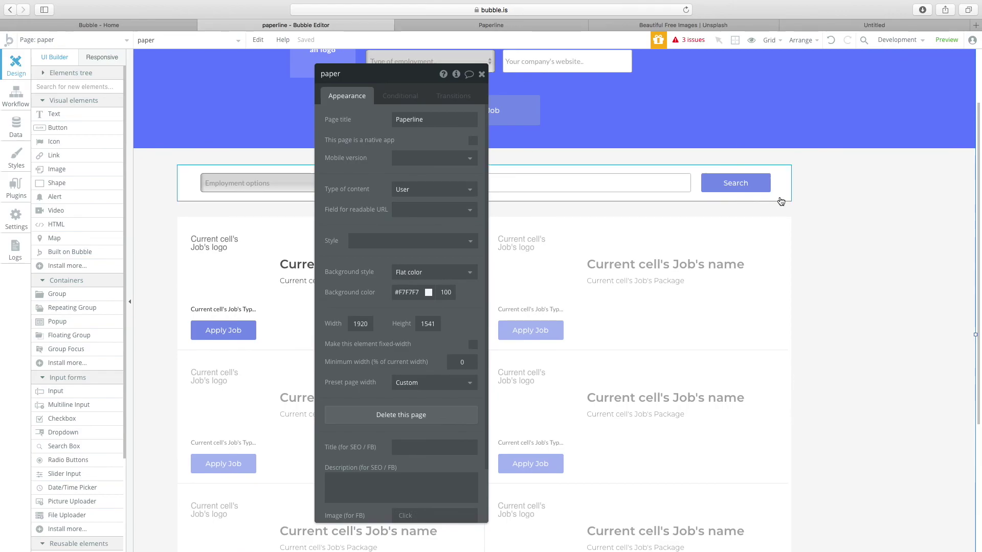
{"action": "scroll", "coordinate": [777, 194], "scroll_direction": "up", "scroll_amount": 3}
{"action": "left_click", "coordinate": [758, 74]}
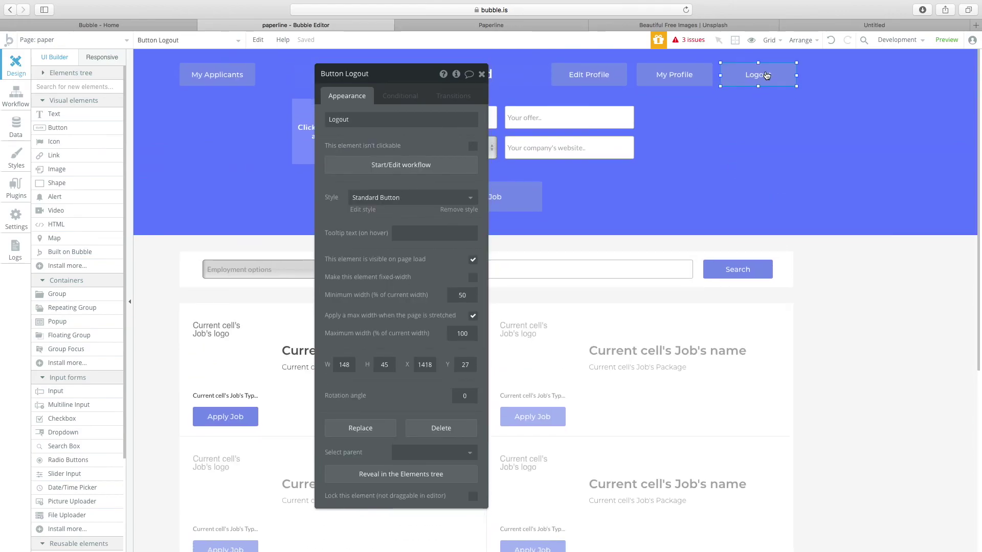
{"action": "left_click", "coordinate": [842, 273]}
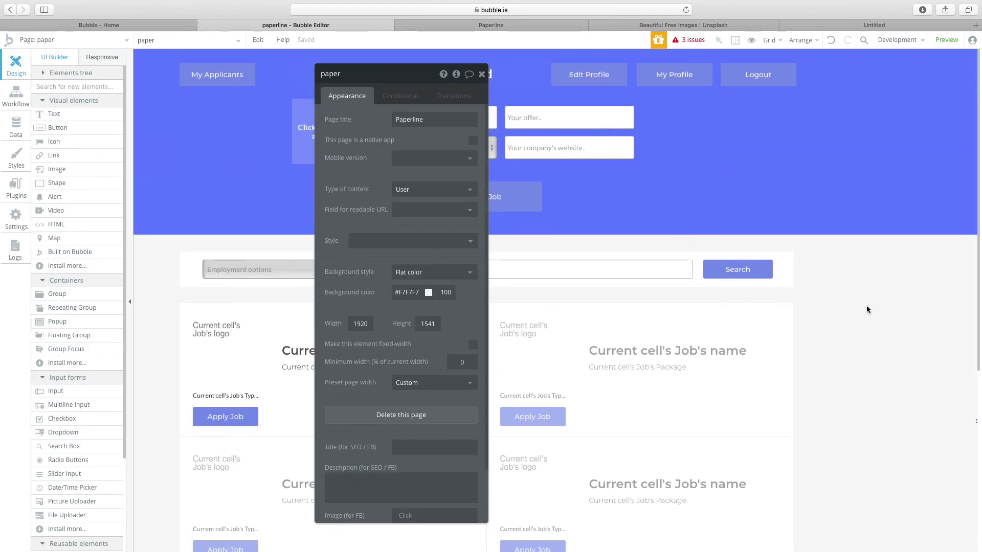
{"action": "left_click", "coordinate": [409, 190]}
{"action": "key", "text": "Return"}
{"action": "left_click", "coordinate": [72, 39]}
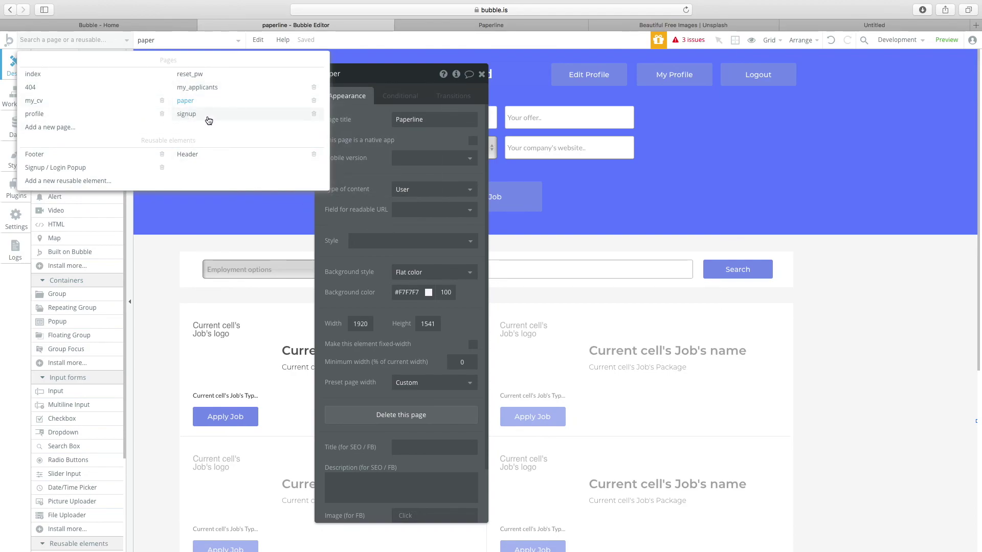
{"action": "mouse_move", "coordinate": [209, 120]}
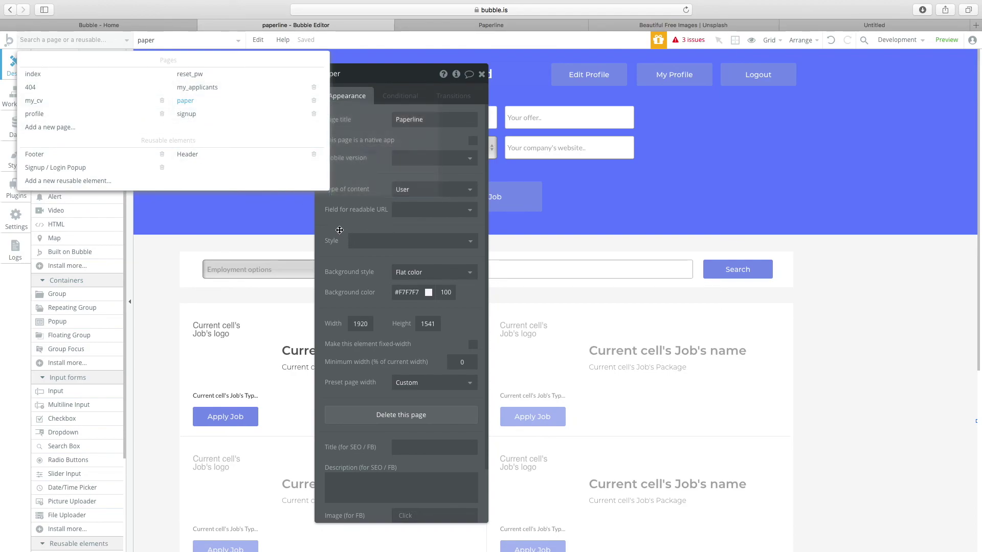
{"action": "left_click", "coordinate": [338, 230]}
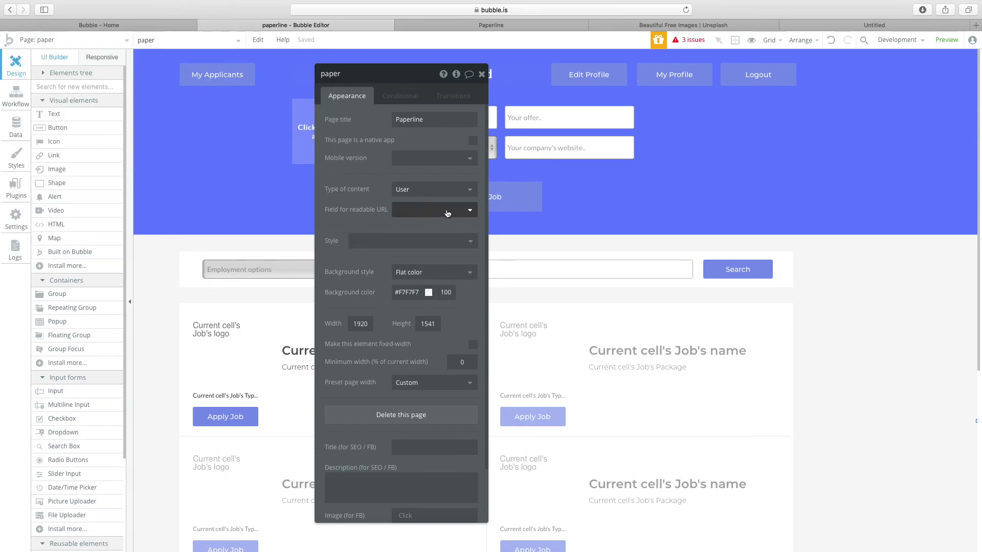
{"action": "left_click", "coordinate": [746, 73]}
{"action": "left_click", "coordinate": [701, 77]}
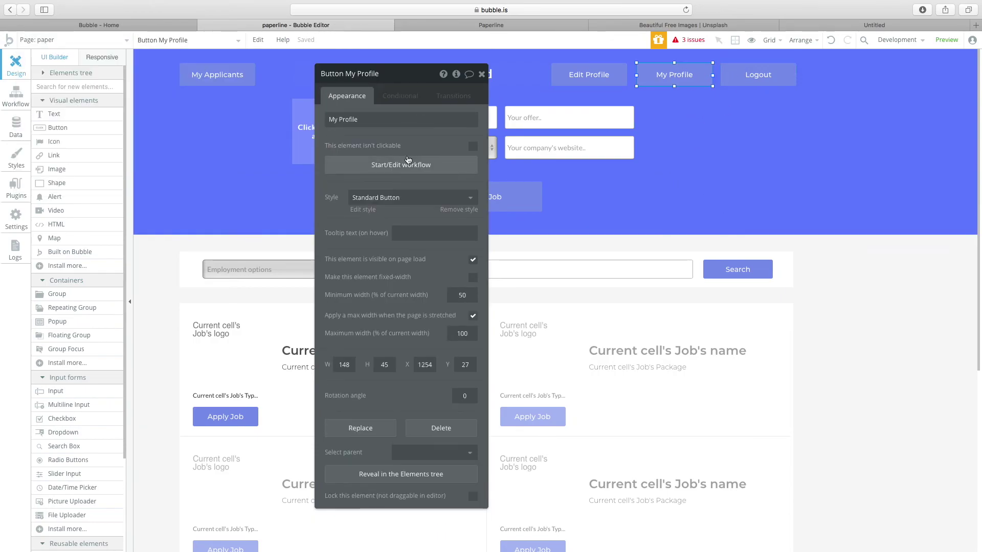
Review the My Profile button's existing Go to page workflow.
{"action": "left_click", "coordinate": [411, 172]}
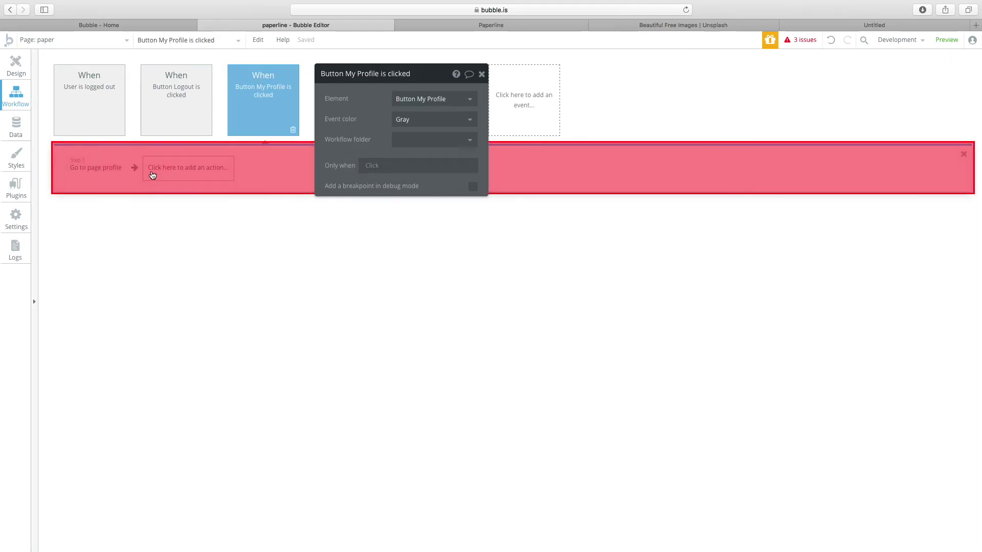
{"action": "left_click", "coordinate": [87, 169]}
{"action": "left_click", "coordinate": [15, 72]}
Give the Edit Profile button a click workflow with Go to page set to my_cv.
{"action": "left_click", "coordinate": [591, 75]}
{"action": "left_click", "coordinate": [367, 169]}
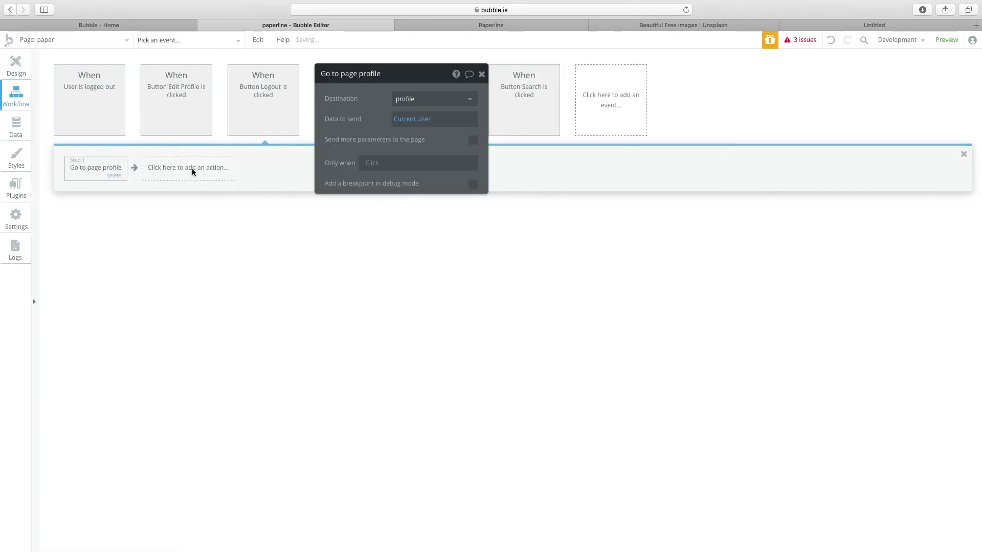
{"action": "left_click", "coordinate": [72, 39]}
{"action": "mouse_move", "coordinate": [44, 108]}
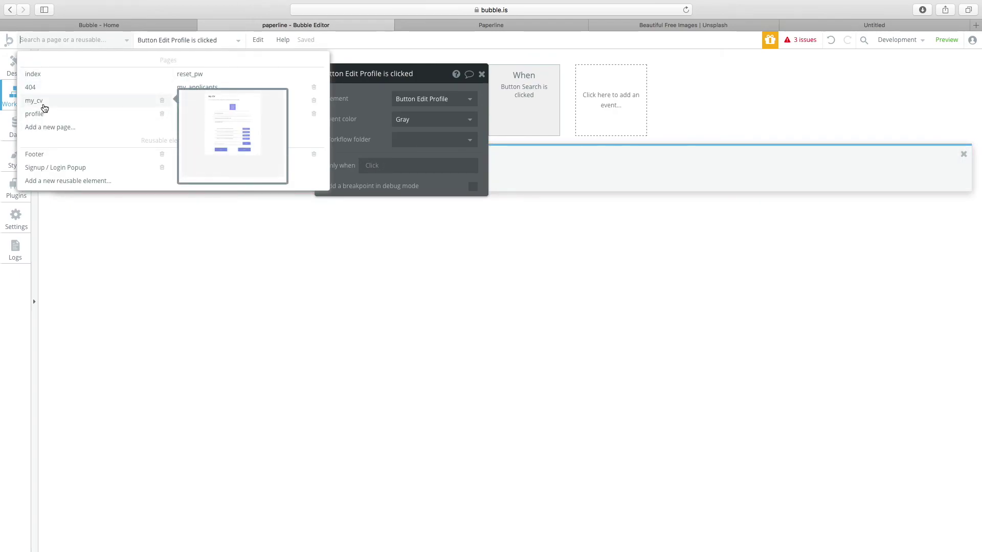
{"action": "left_click", "coordinate": [117, 229]}
{"action": "left_click", "coordinate": [110, 167]}
{"action": "mouse_move", "coordinate": [98, 228]}
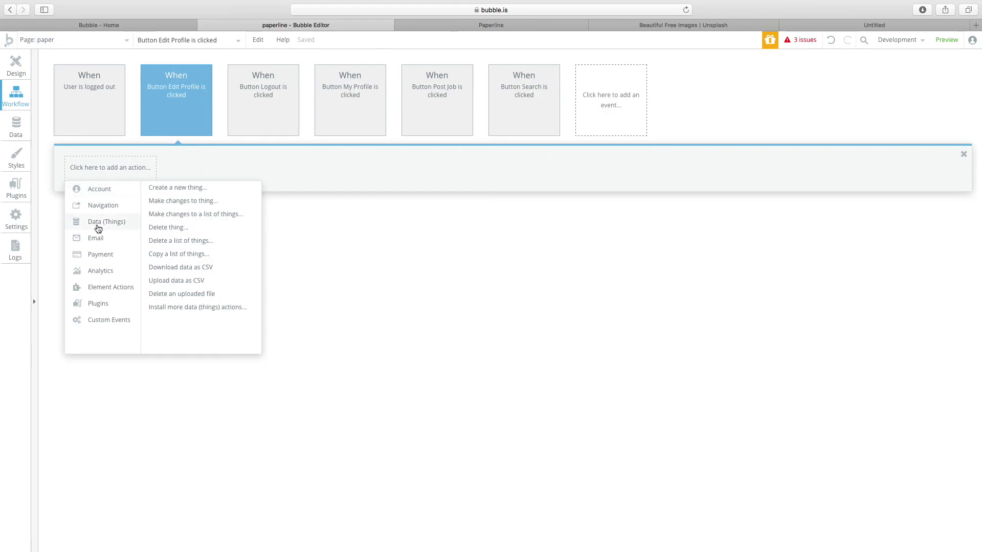
{"action": "left_click", "coordinate": [165, 188]}
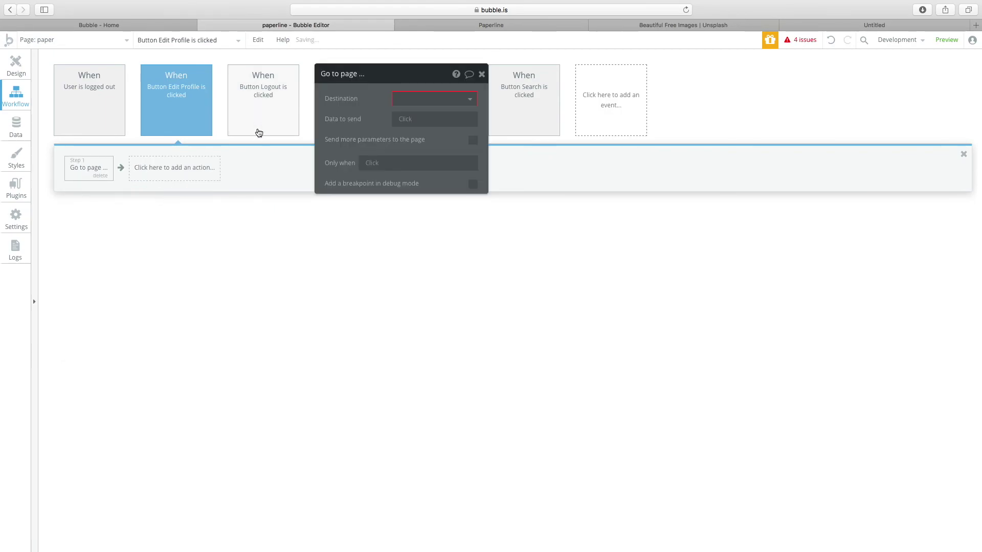
{"action": "left_click", "coordinate": [423, 98]}
{"action": "left_click", "coordinate": [409, 182]}
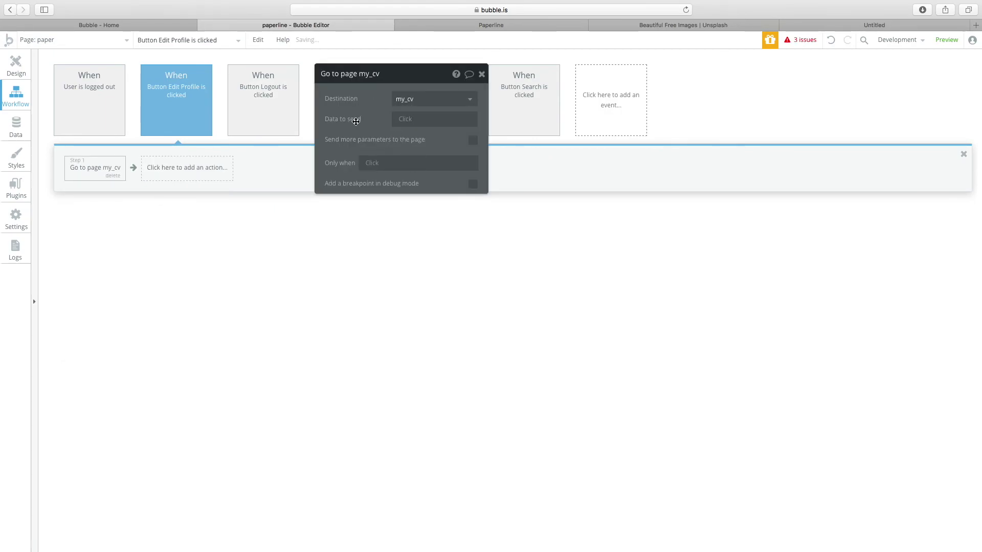
{"action": "left_click", "coordinate": [55, 43]}
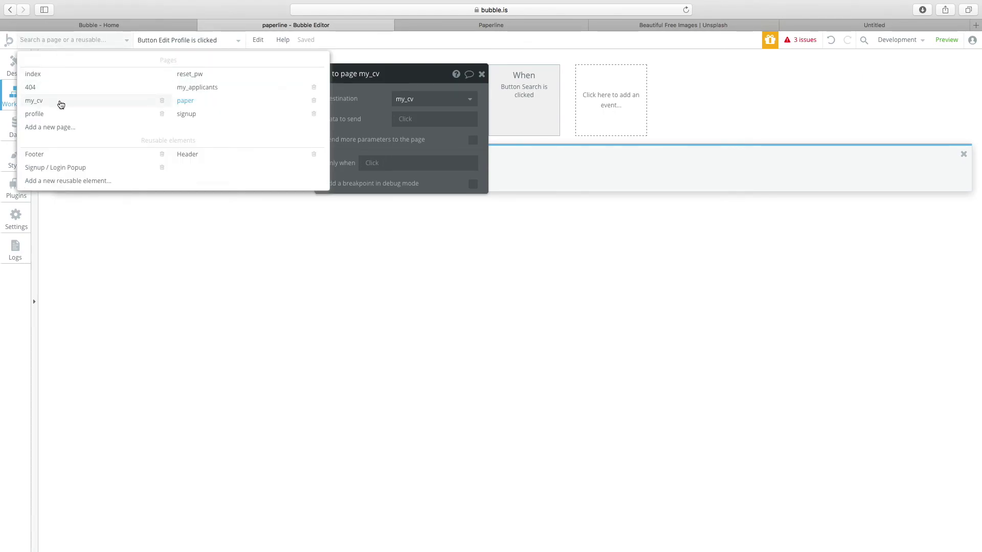
Open the my_cv page's properties and set its Type of content to User.
{"action": "left_click", "coordinate": [61, 104]}
{"action": "left_click", "coordinate": [15, 69]}
{"action": "double_click", "coordinate": [158, 279]}
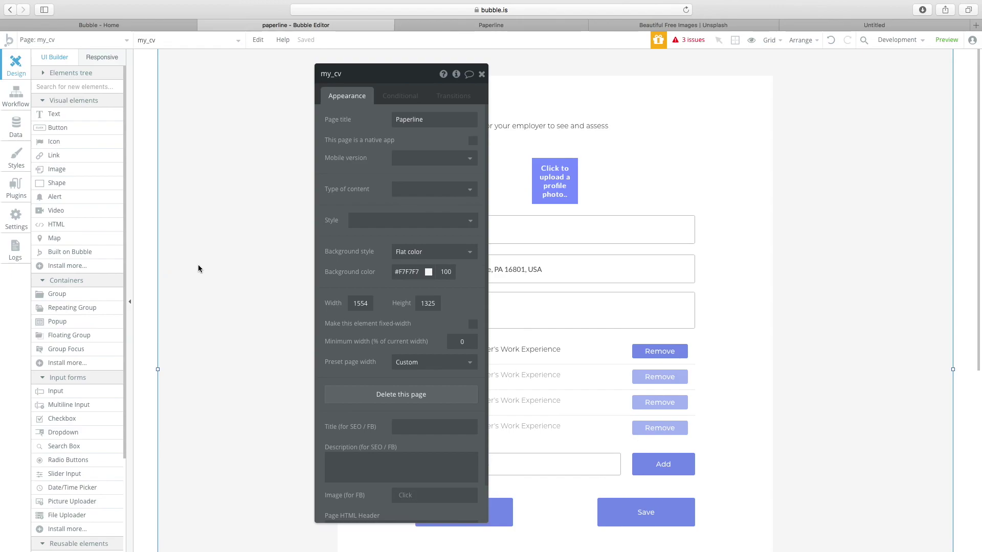
{"action": "left_click", "coordinate": [416, 190]}
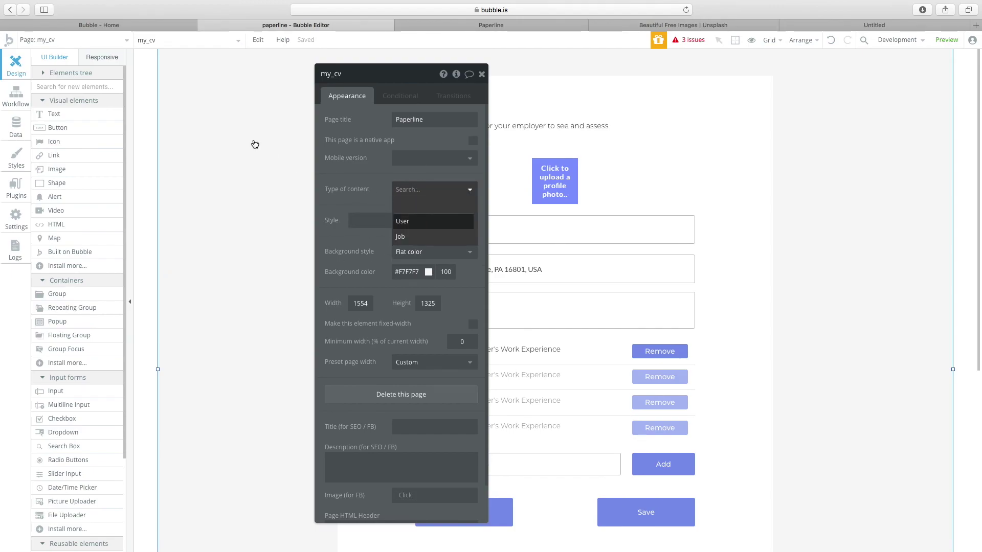
{"action": "left_click", "coordinate": [403, 221]}
{"action": "left_click", "coordinate": [420, 210]}
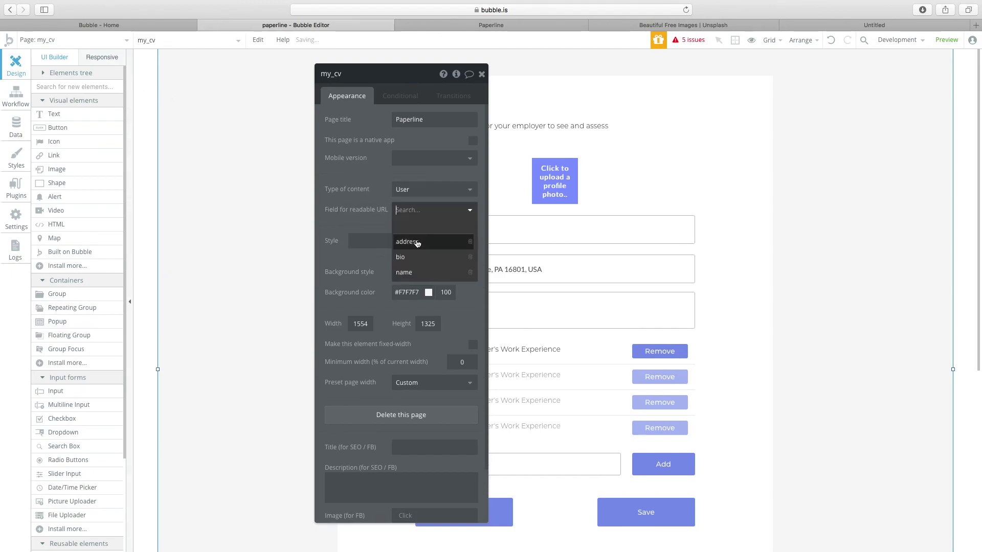
{"action": "left_click", "coordinate": [353, 198]}
Show the issues list, jump to the flagged Input B, then switch back to the paper page.
{"action": "left_click", "coordinate": [103, 43]}
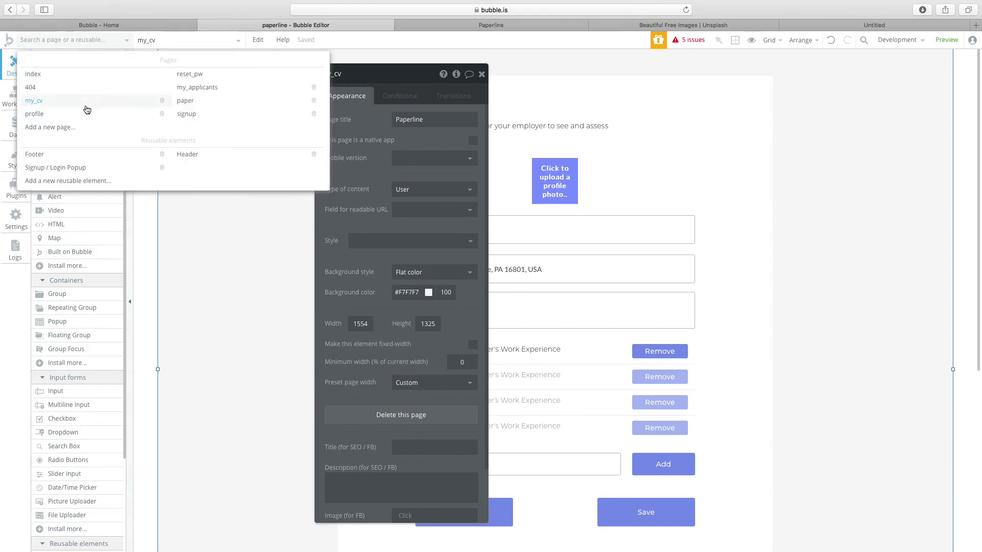
{"action": "left_click", "coordinate": [690, 39]}
{"action": "left_click_drag", "start_coordinate": [552, 111], "coordinate": [181, 295]}
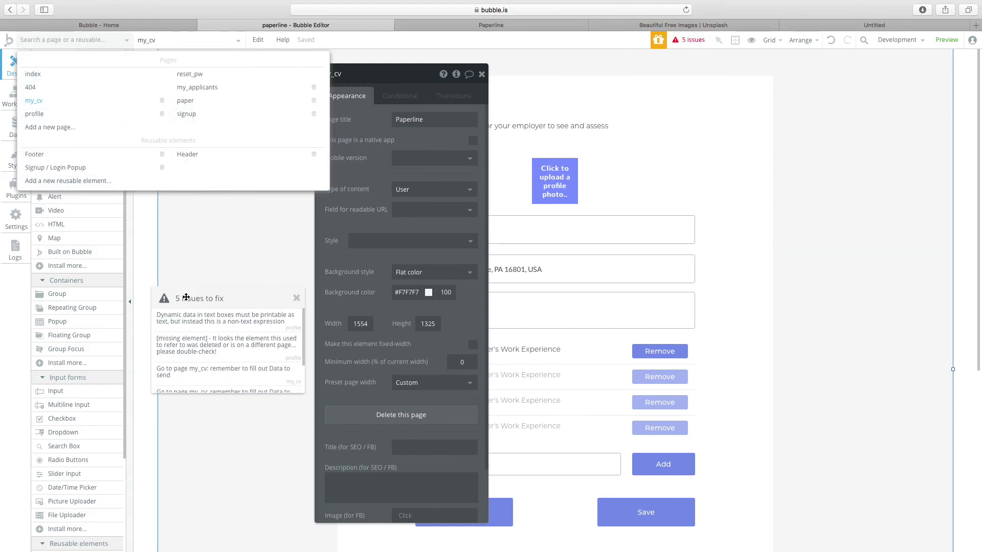
{"action": "left_click", "coordinate": [204, 322]}
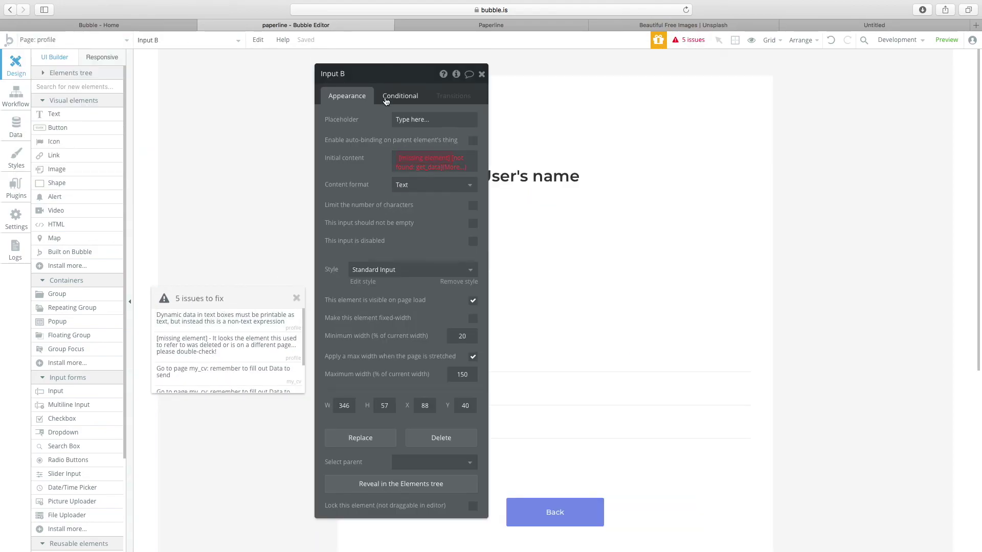
{"action": "left_click_drag", "start_coordinate": [381, 76], "coordinate": [211, 64]}
{"action": "left_click", "coordinate": [49, 40]}
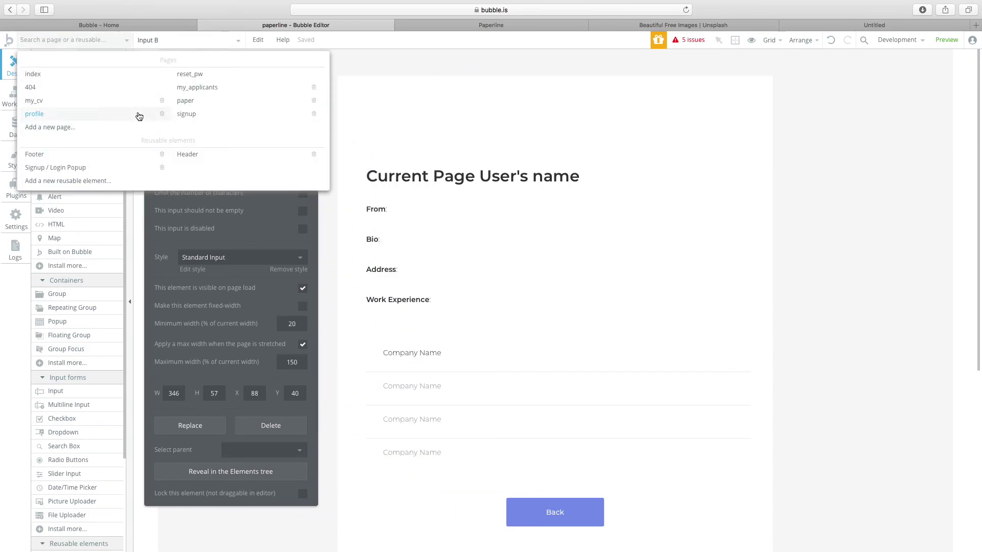
{"action": "mouse_move", "coordinate": [72, 103]}
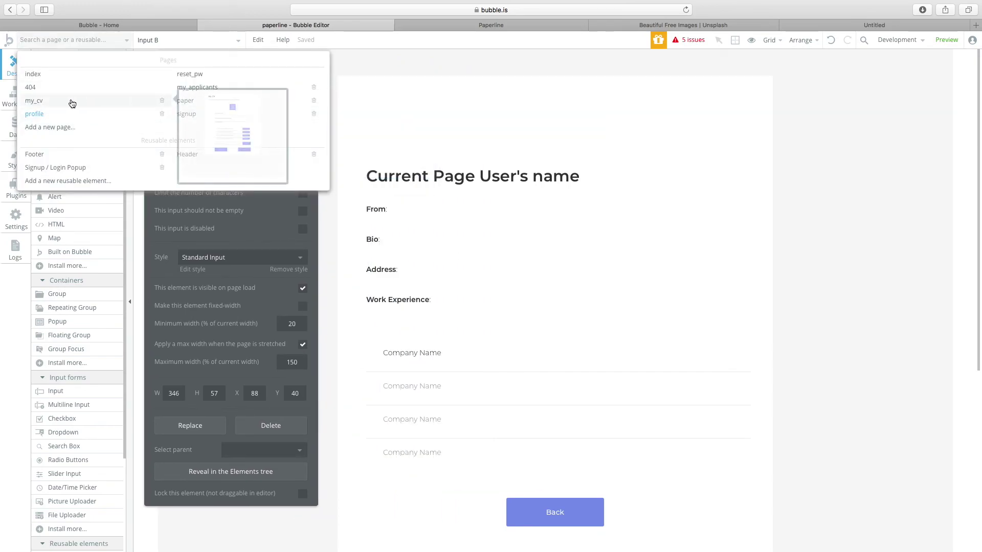
{"action": "left_click", "coordinate": [238, 101]}
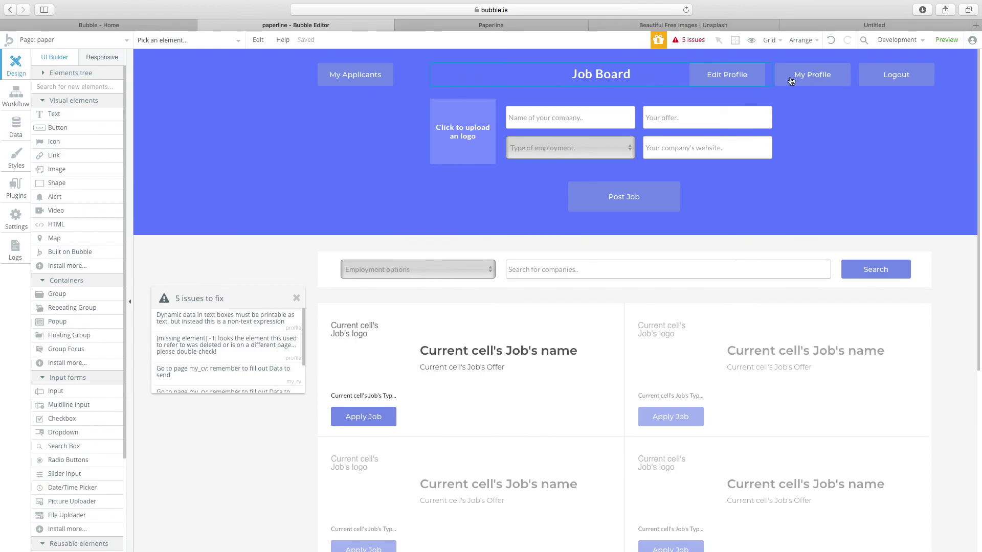
Make Edit Profile's go-to-my_cv step send Current User as its data.
{"action": "double_click", "coordinate": [791, 81]}
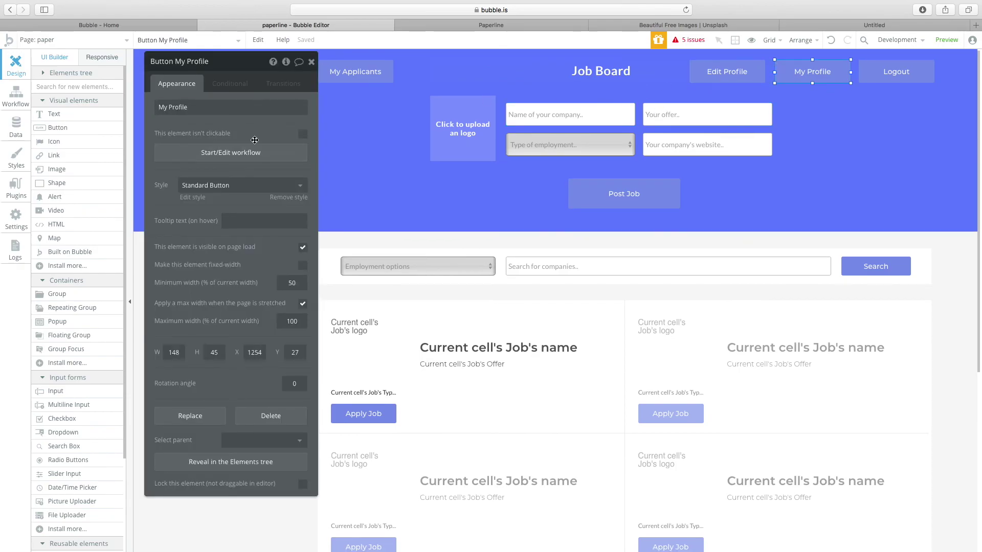
{"action": "left_click", "coordinate": [696, 74]}
{"action": "left_click", "coordinate": [183, 153]}
{"action": "left_click", "coordinate": [103, 167]}
{"action": "left_click_drag", "start_coordinate": [188, 105], "coordinate": [327, 150]}
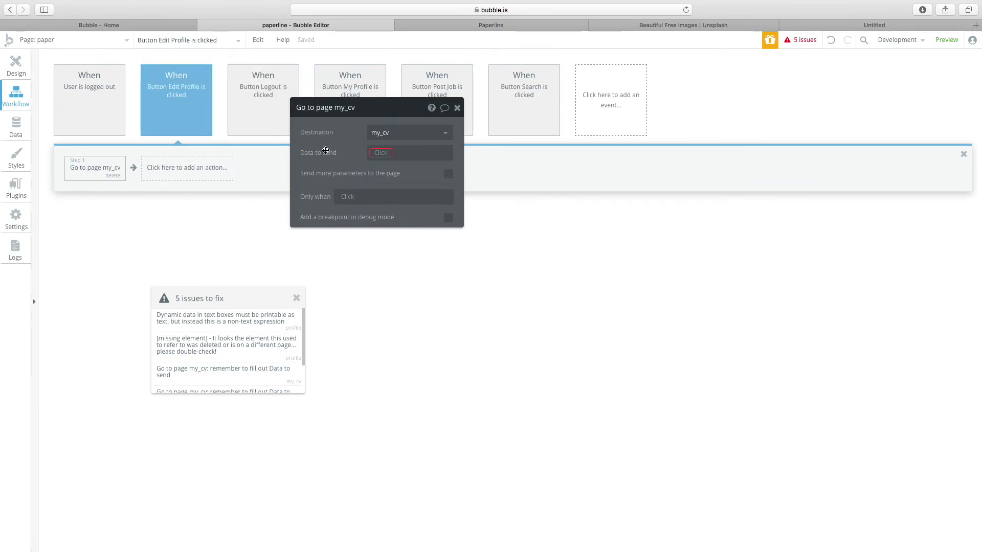
{"action": "left_click", "coordinate": [381, 153]}
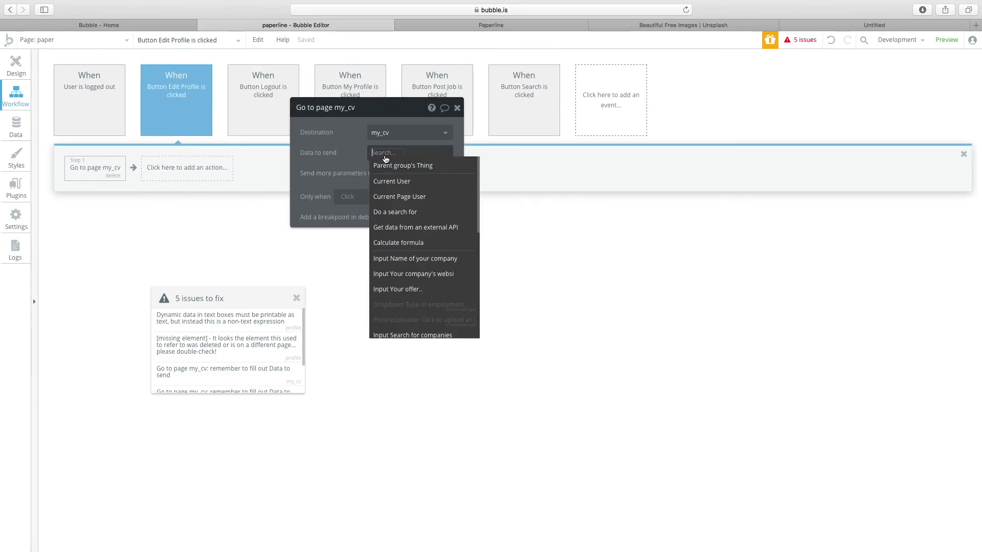
{"action": "left_click", "coordinate": [395, 182]}
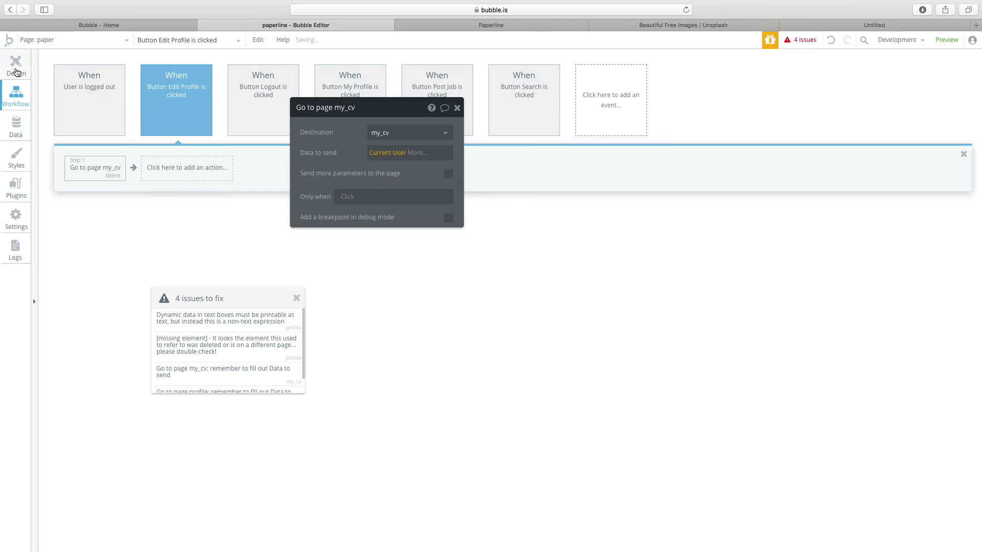
Add a My Applicants click workflow going to my_applicants with Current User as data.
{"action": "left_click", "coordinate": [15, 66]}
{"action": "left_click", "coordinate": [375, 74]}
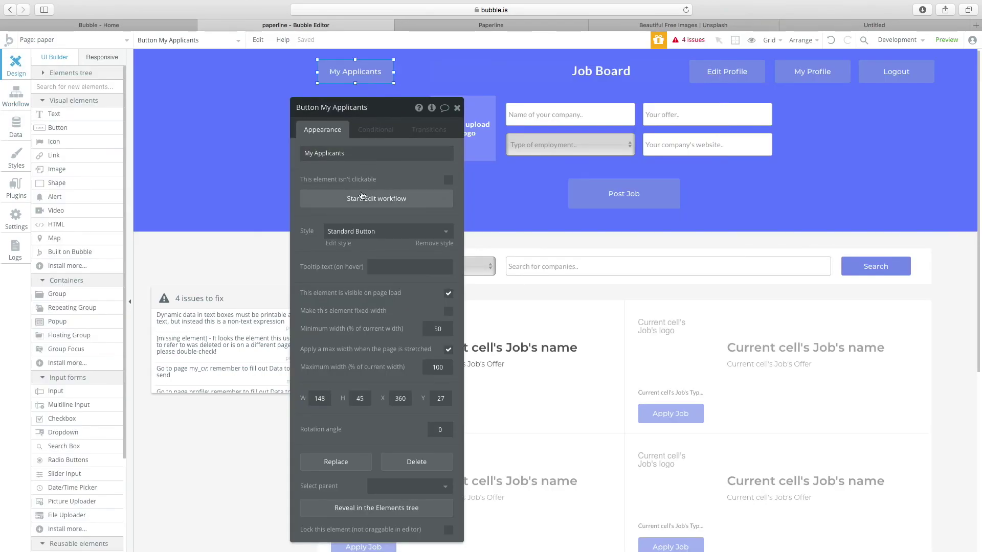
{"action": "left_click", "coordinate": [361, 198]}
{"action": "left_click", "coordinate": [116, 167]}
{"action": "mouse_move", "coordinate": [118, 228]}
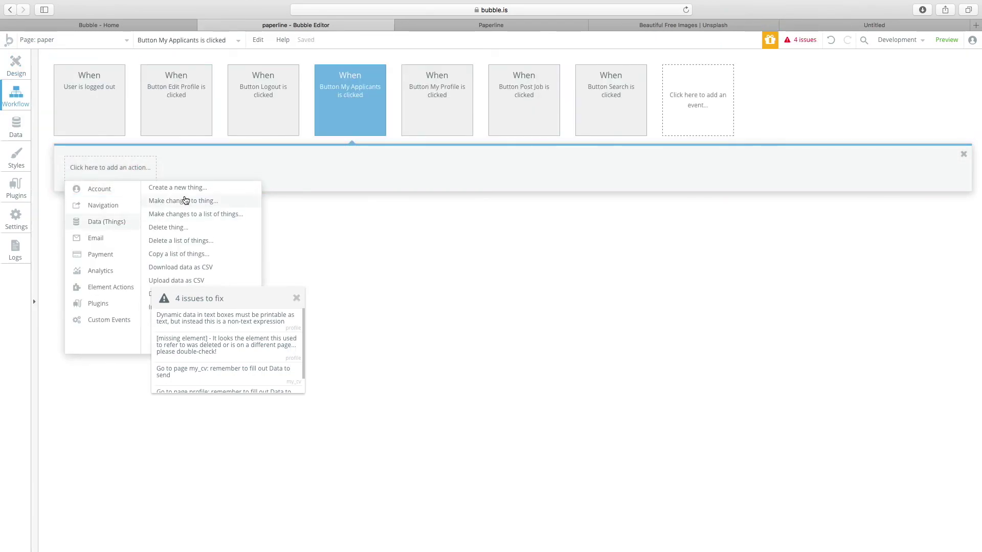
{"action": "mouse_move", "coordinate": [128, 206]}
{"action": "left_click", "coordinate": [168, 187]}
{"action": "left_click", "coordinate": [409, 132]}
{"action": "left_click", "coordinate": [407, 195]}
{"action": "left_click", "coordinate": [391, 156]}
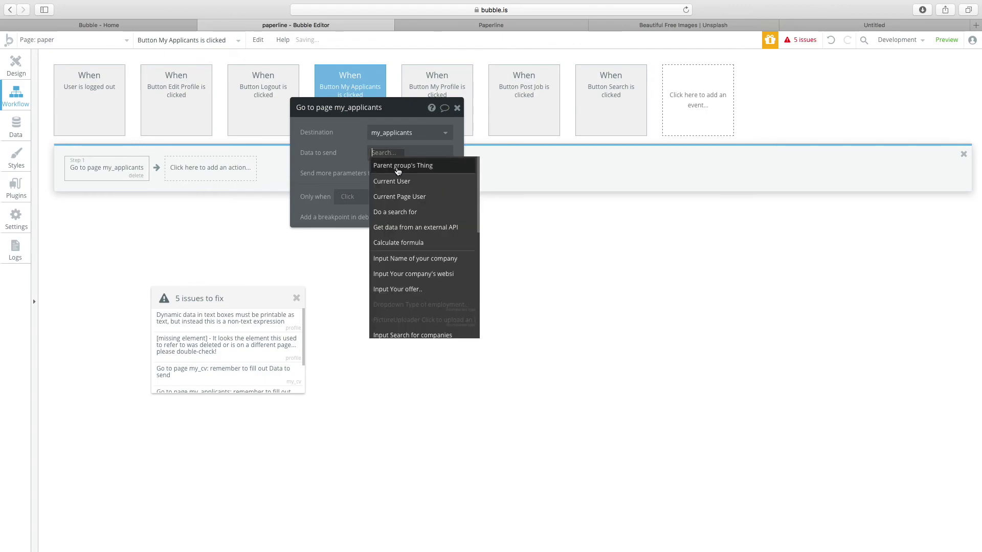
{"action": "left_click", "coordinate": [397, 181]}
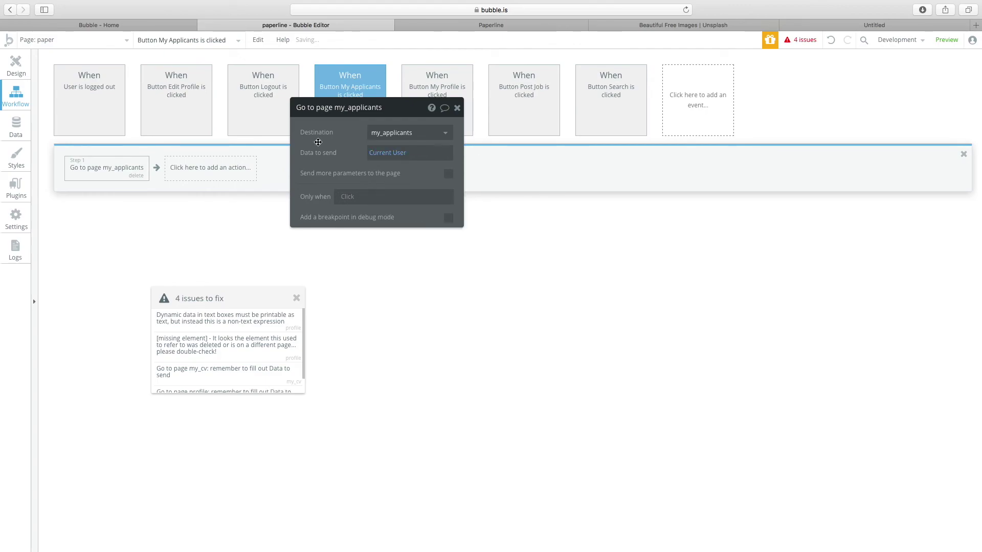
{"action": "left_click", "coordinate": [17, 62]}
{"action": "left_click", "coordinate": [72, 40]}
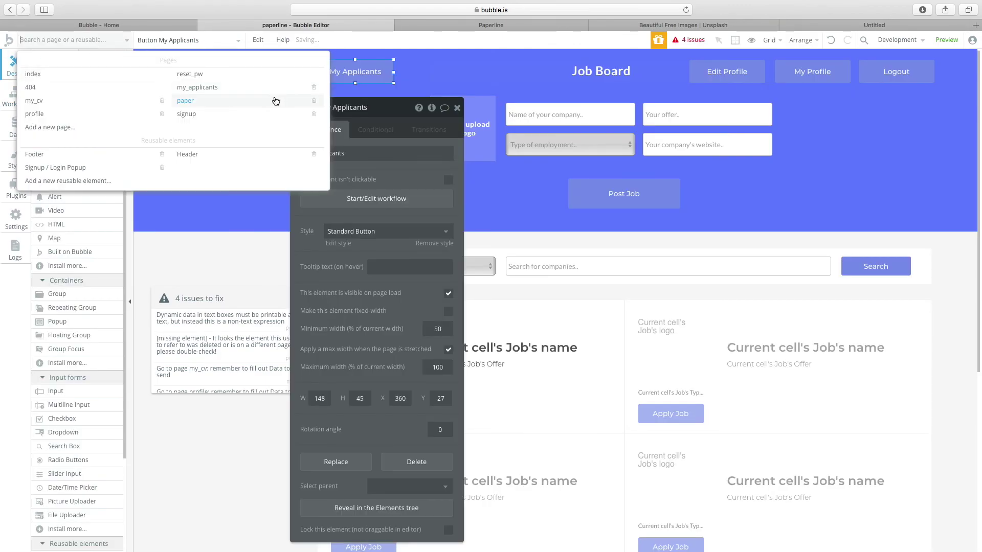
{"action": "left_click", "coordinate": [236, 222]}
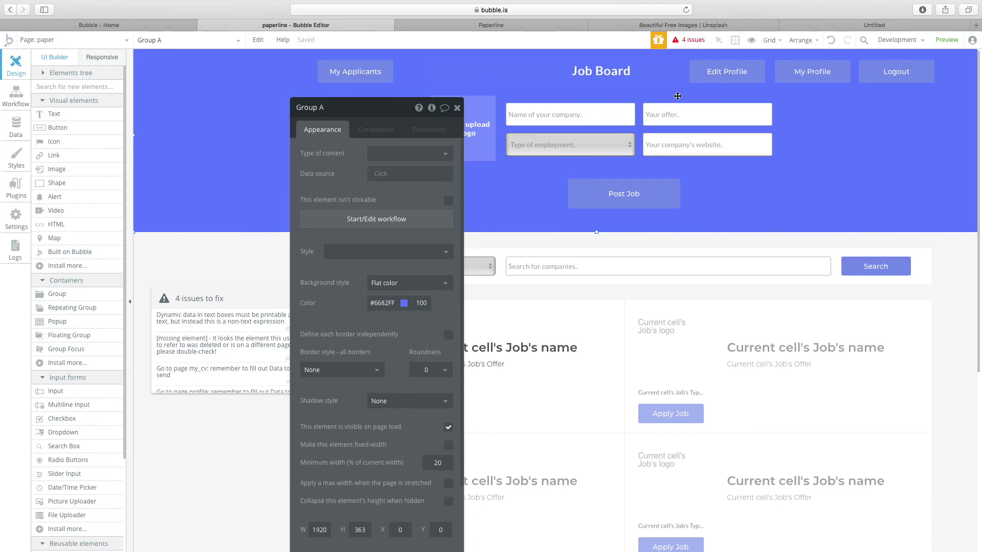
{"action": "left_click", "coordinate": [730, 80]}
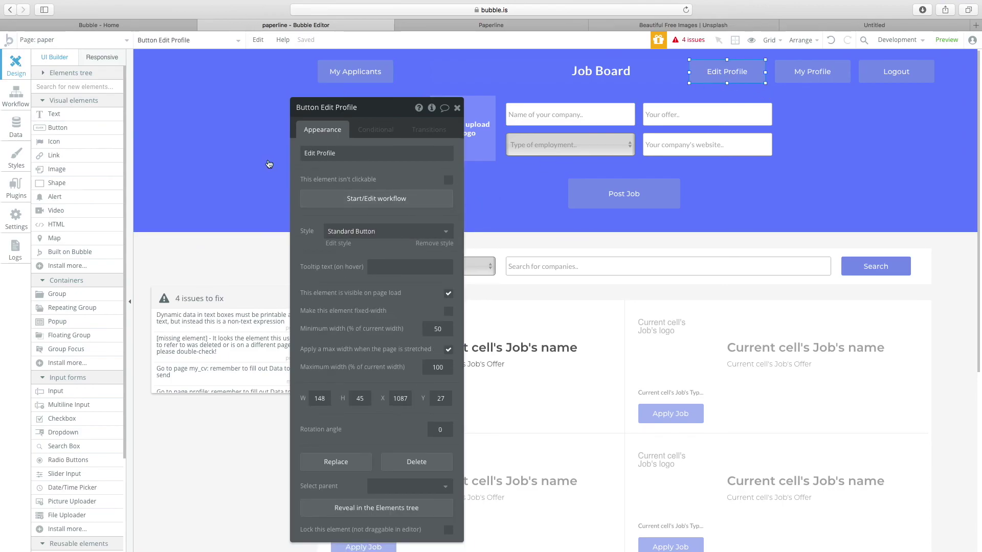
{"action": "left_click", "coordinate": [102, 40]}
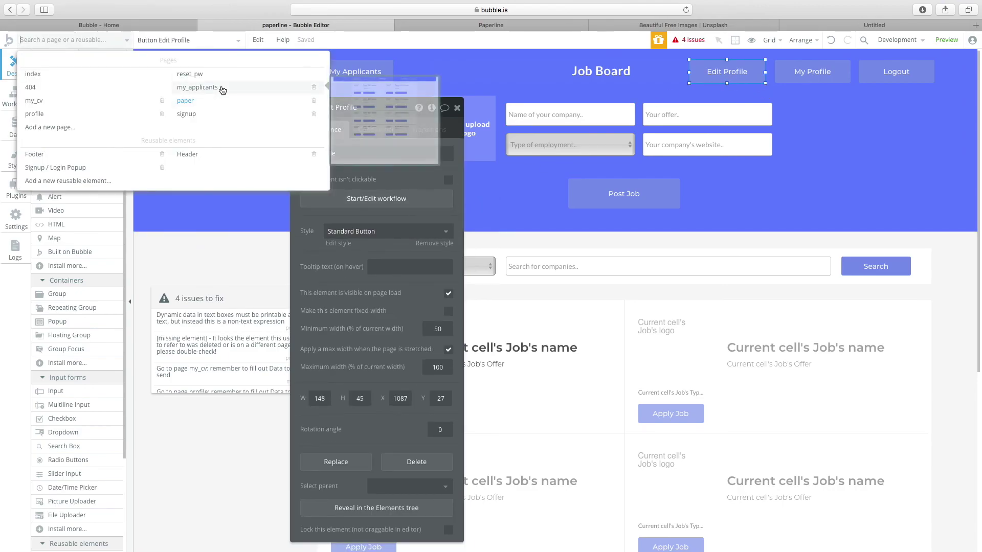
{"action": "left_click", "coordinate": [92, 107]}
{"action": "scroll", "coordinate": [665, 414], "scroll_direction": "down", "scroll_amount": 4}
{"action": "scroll", "coordinate": [568, 432], "scroll_direction": "up", "scroll_amount": 3}
{"action": "left_click", "coordinate": [659, 395]}
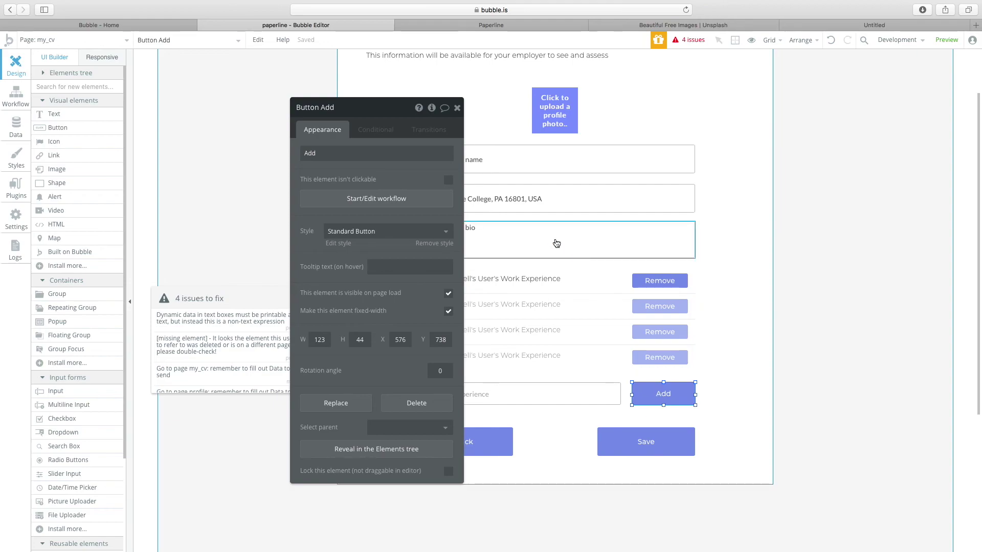
{"action": "scroll", "coordinate": [510, 221], "scroll_direction": "up", "scroll_amount": 2}
{"action": "scroll", "coordinate": [510, 221], "scroll_direction": "down", "scroll_amount": 1}
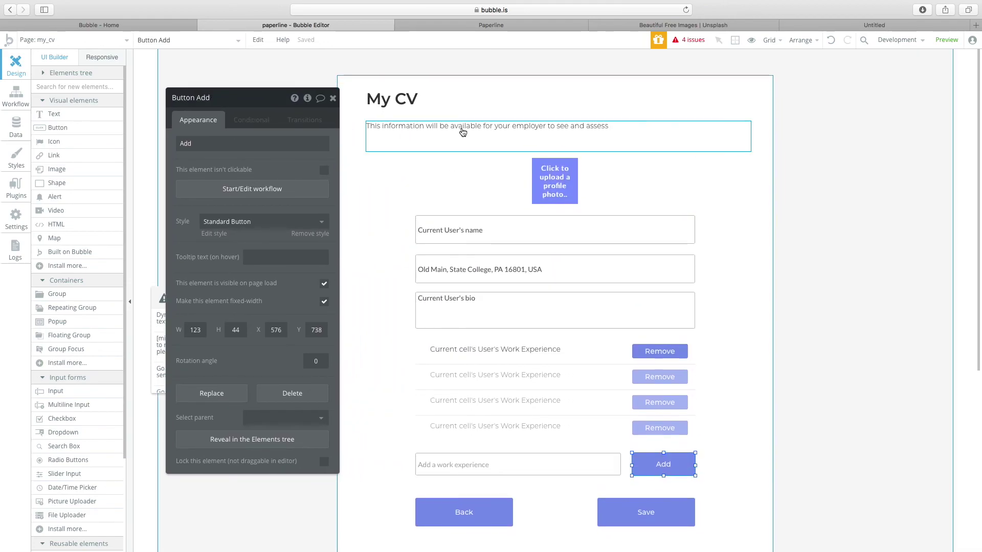
{"action": "left_click", "coordinate": [400, 117]}
{"action": "left_click", "coordinate": [416, 139], "text": "shift"}
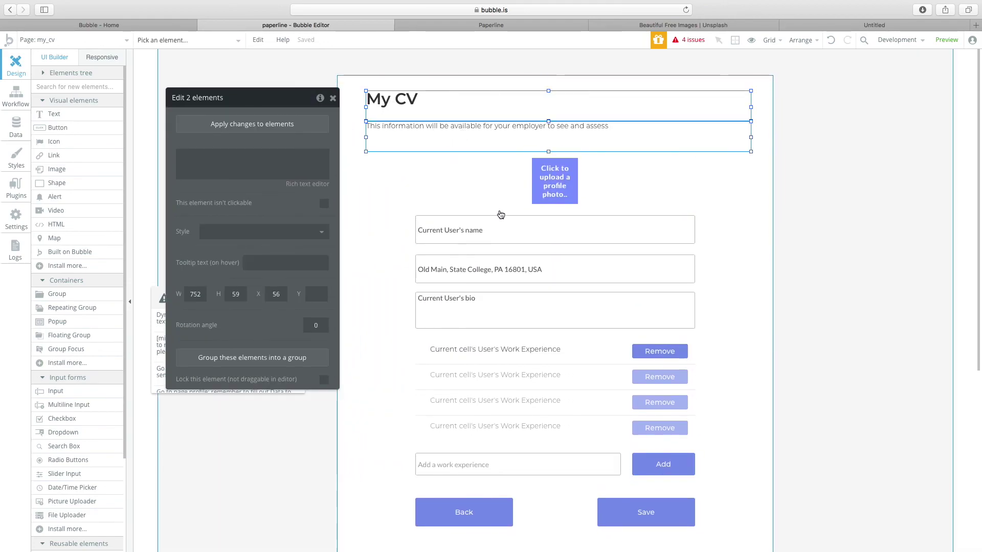
{"action": "left_click", "coordinate": [814, 302]}
{"action": "scroll", "coordinate": [651, 320], "scroll_direction": "down", "scroll_amount": 3}
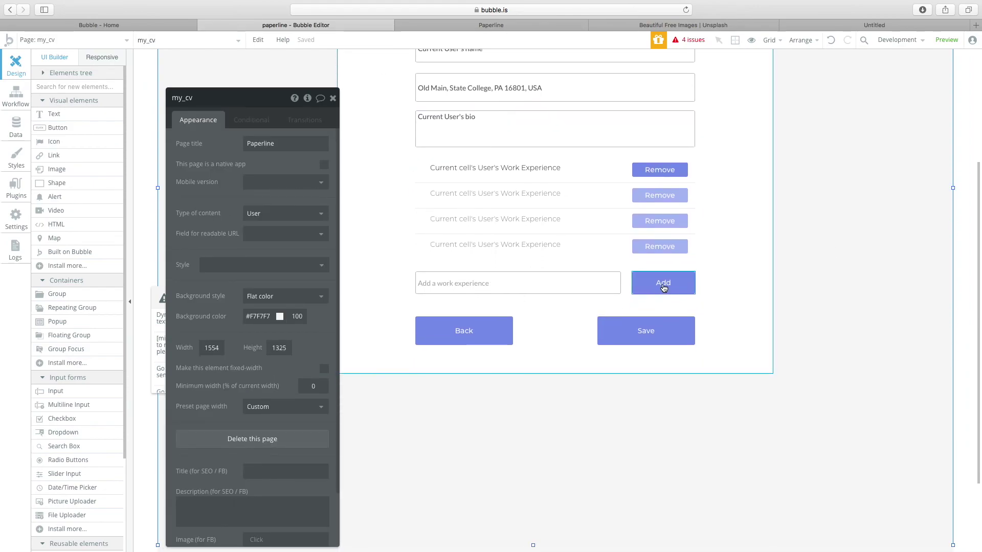
{"action": "left_click", "coordinate": [690, 280]}
{"action": "scroll", "coordinate": [491, 266], "scroll_direction": "up", "scroll_amount": 2}
{"action": "left_click", "coordinate": [540, 257]}
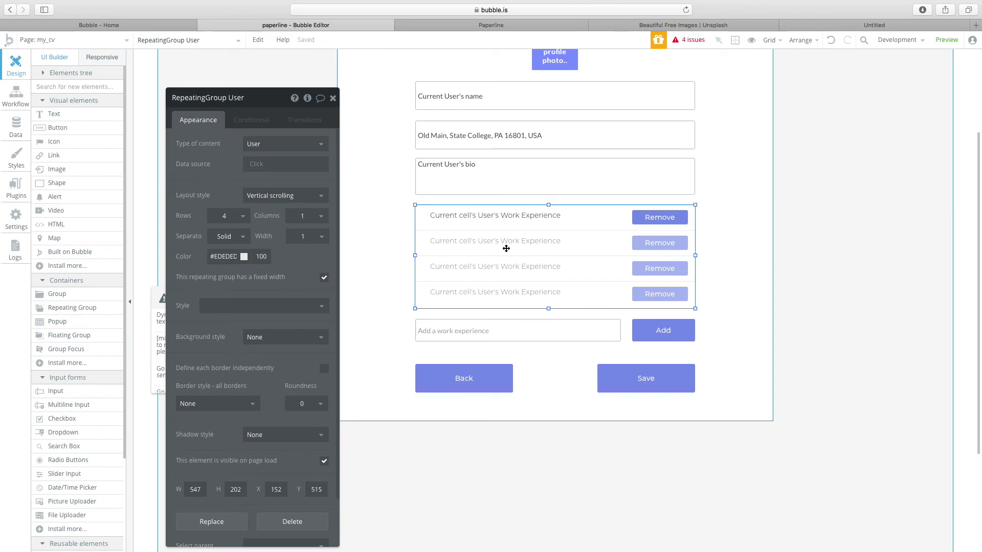
{"action": "scroll", "coordinate": [542, 251], "scroll_direction": "up", "scroll_amount": 3}
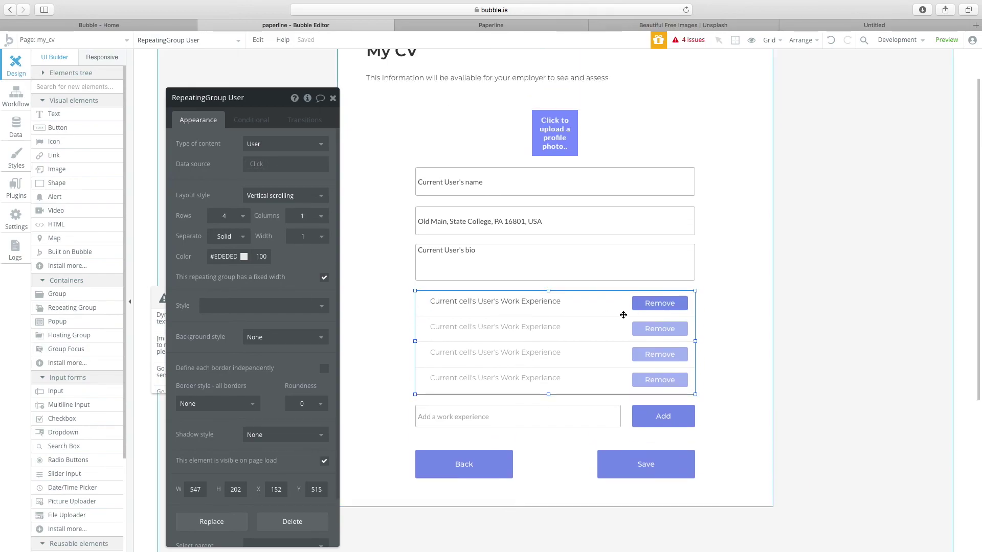
{"action": "left_click", "coordinate": [639, 305]}
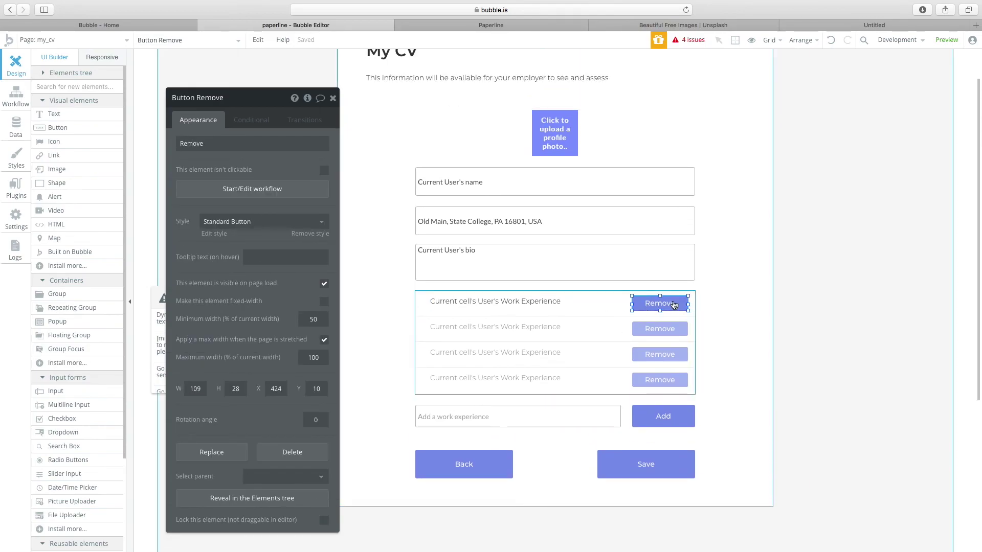
{"action": "left_click", "coordinate": [527, 301]}
{"action": "left_click", "coordinate": [675, 379]}
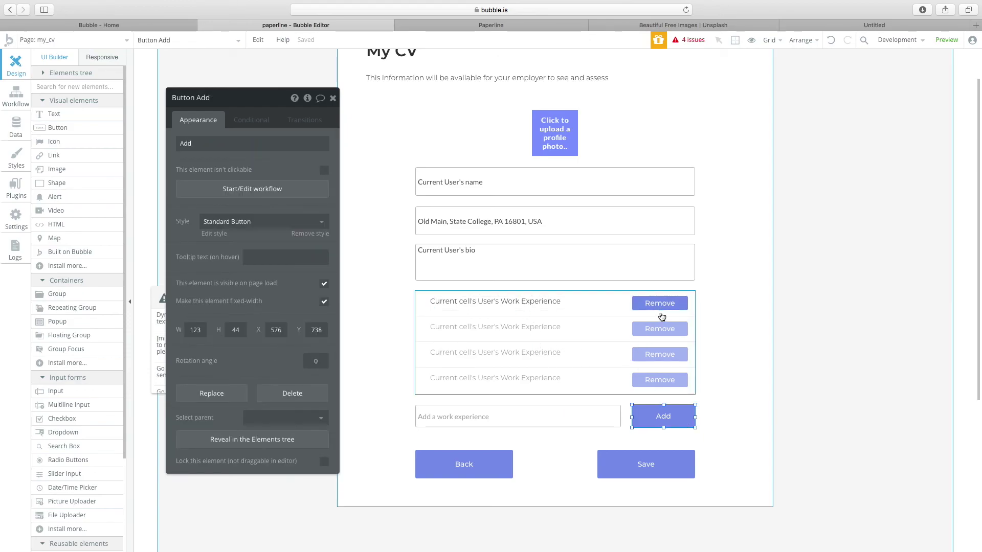
{"action": "left_click", "coordinate": [433, 318]}
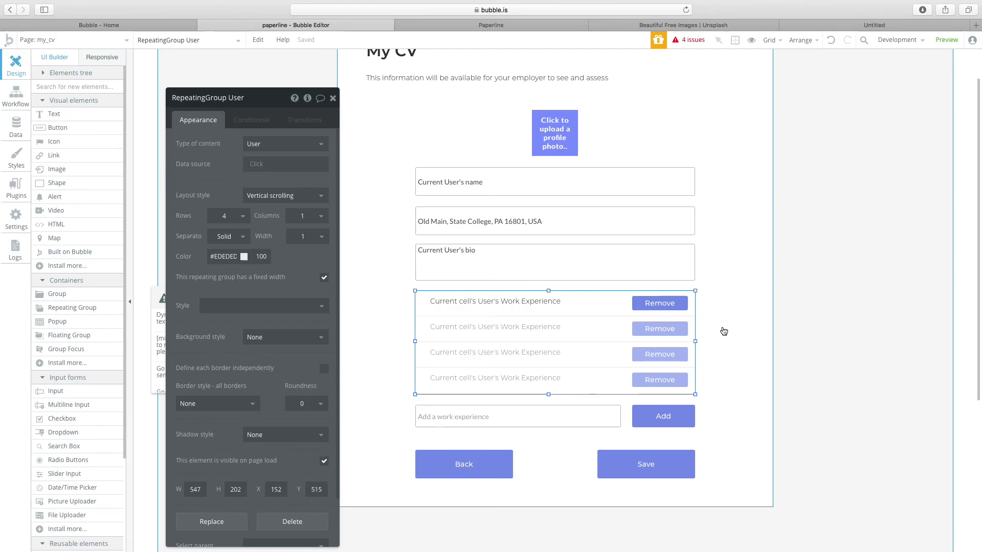
{"action": "left_click", "coordinate": [642, 307]}
{"action": "left_click", "coordinate": [545, 332]}
{"action": "scroll", "coordinate": [544, 331], "scroll_direction": "down", "scroll_amount": 1}
{"action": "left_click", "coordinate": [255, 144]}
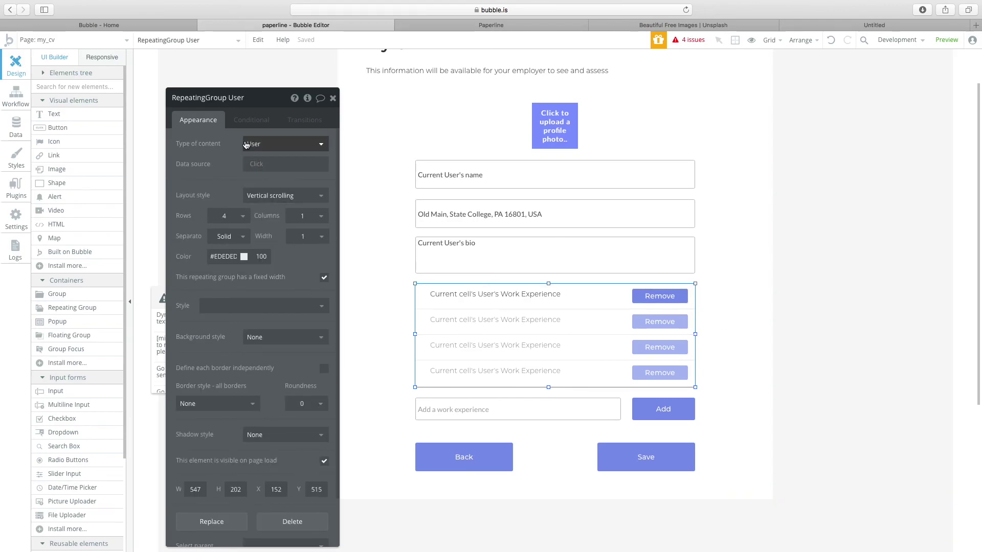
{"action": "left_click", "coordinate": [253, 159]}
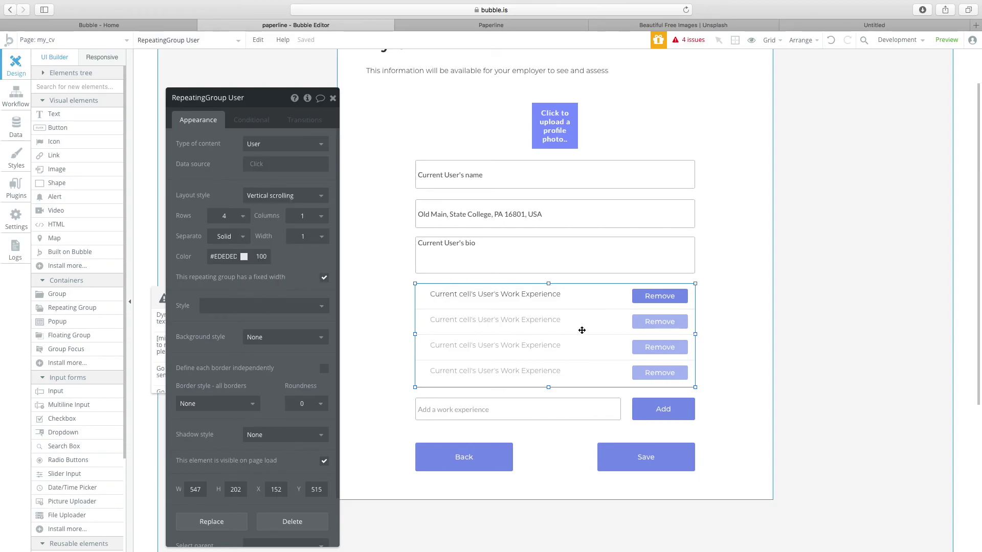
{"action": "left_click", "coordinate": [545, 299]}
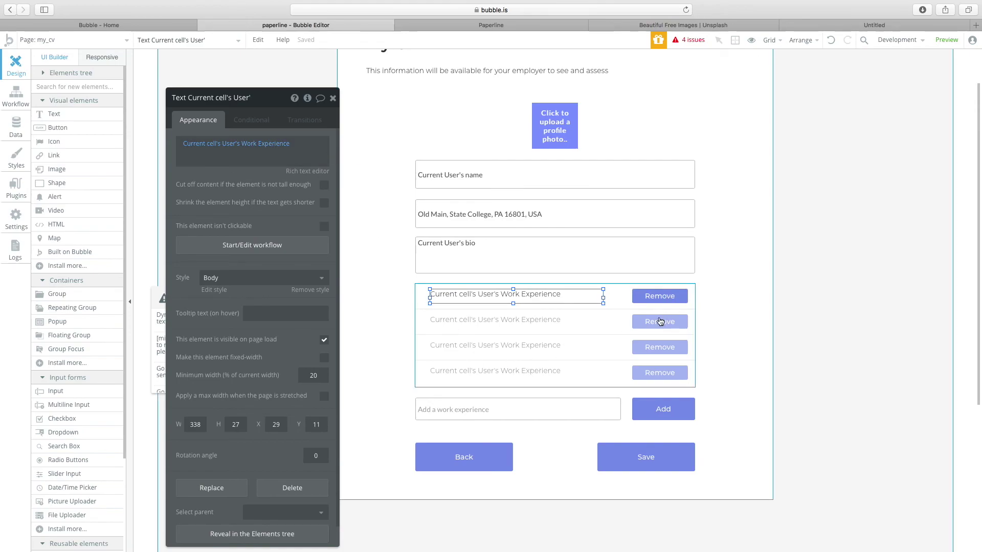
{"action": "left_click", "coordinate": [486, 258]}
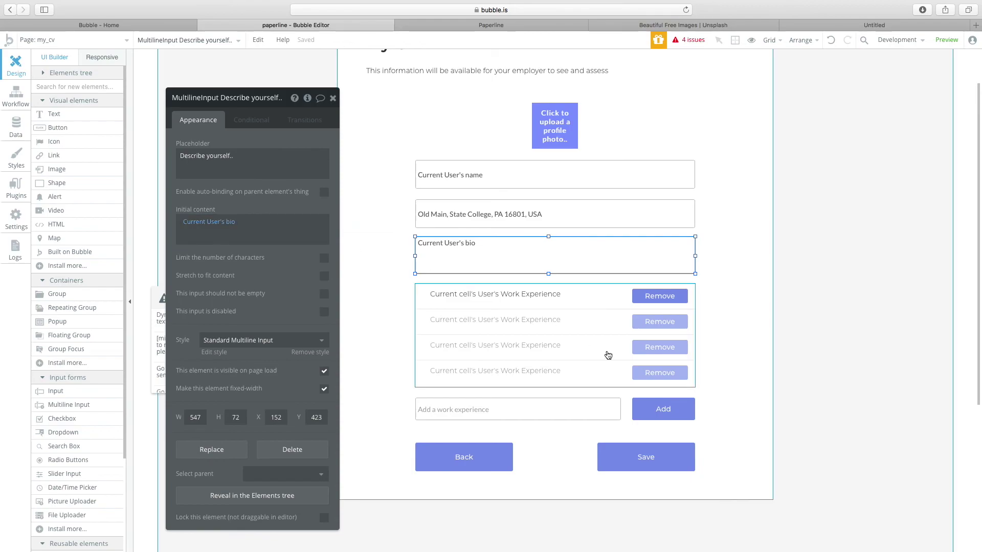
{"action": "scroll", "coordinate": [600, 242], "scroll_direction": "up", "scroll_amount": 2}
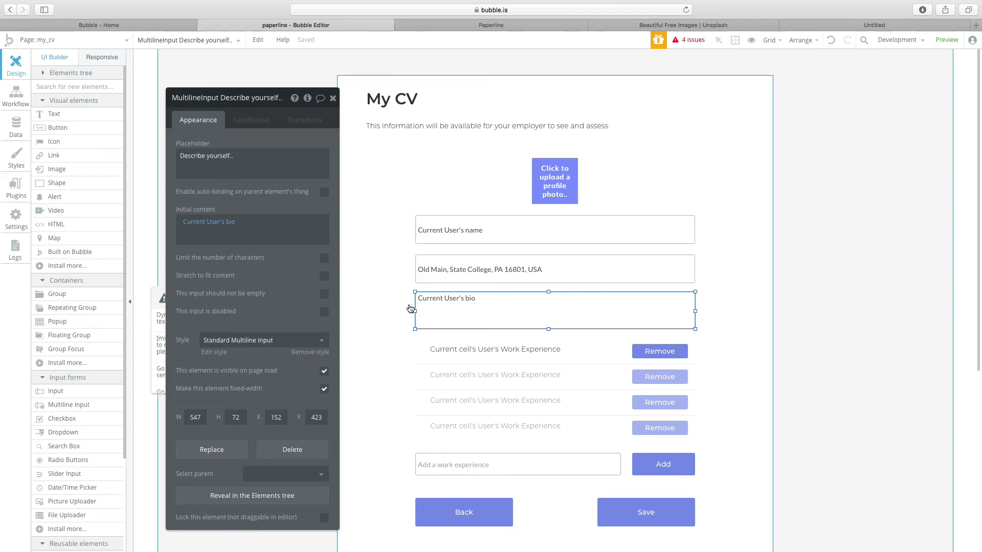
{"action": "scroll", "coordinate": [506, 312], "scroll_direction": "down", "scroll_amount": 1}
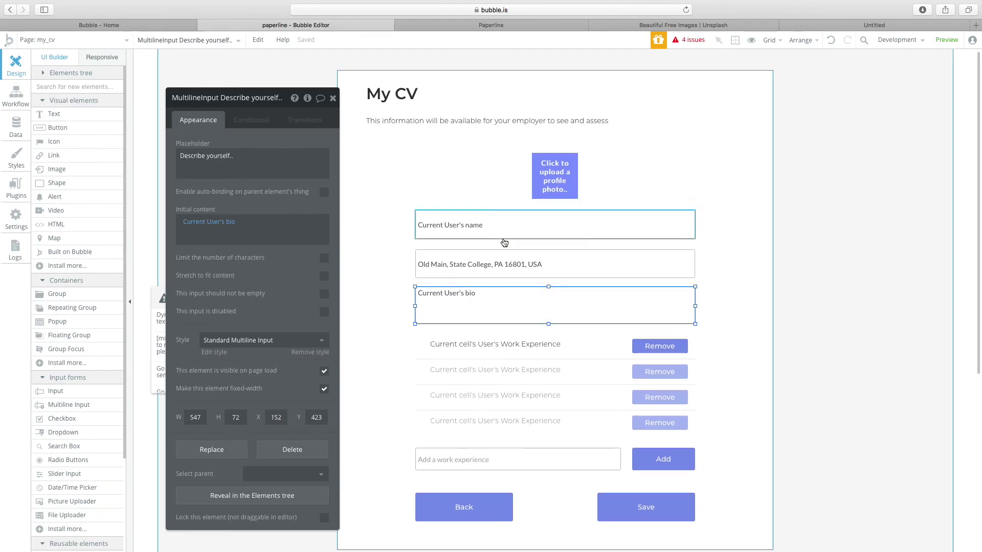
{"action": "scroll", "coordinate": [450, 292], "scroll_direction": "down", "scroll_amount": 2}
{"action": "left_click", "coordinate": [71, 40]}
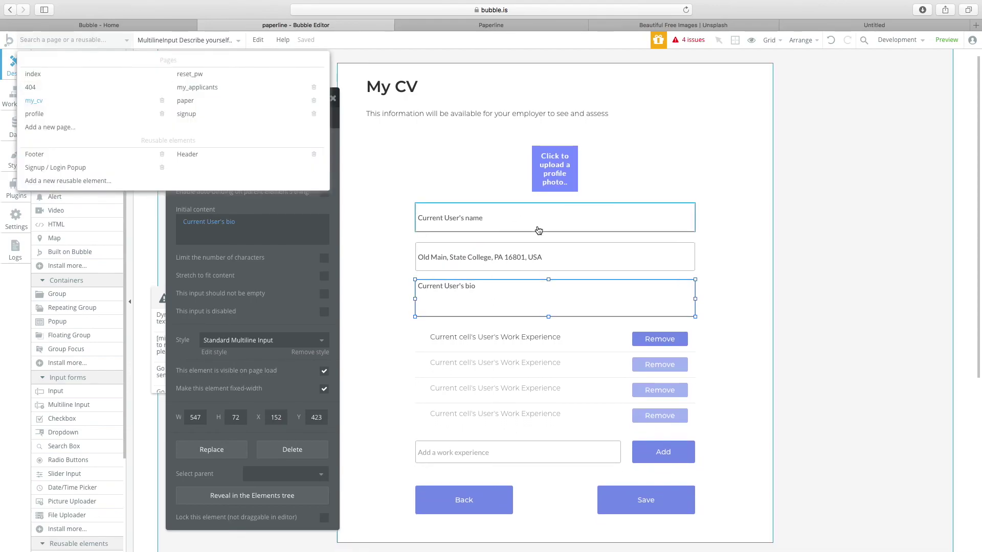
{"action": "left_click", "coordinate": [512, 258]}
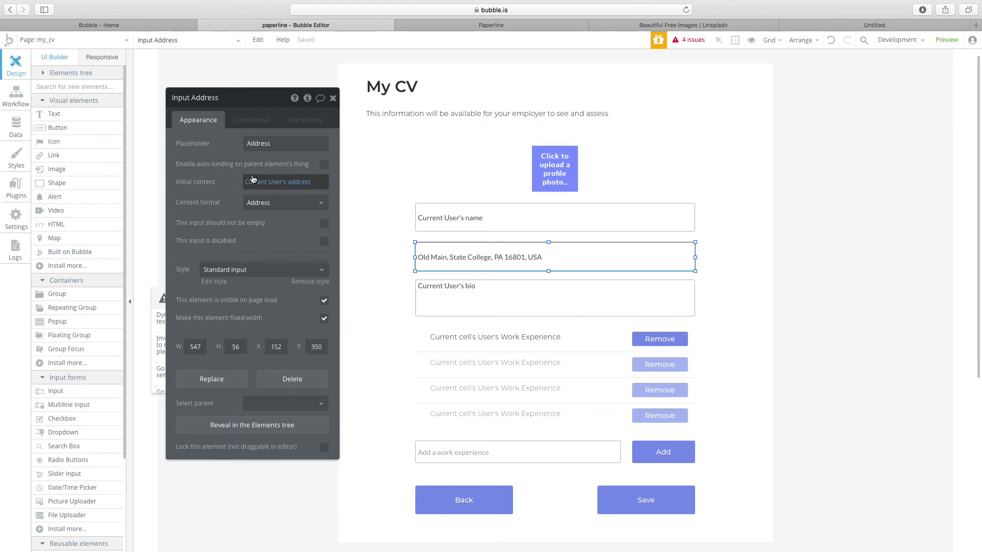
{"action": "left_click", "coordinate": [480, 229]}
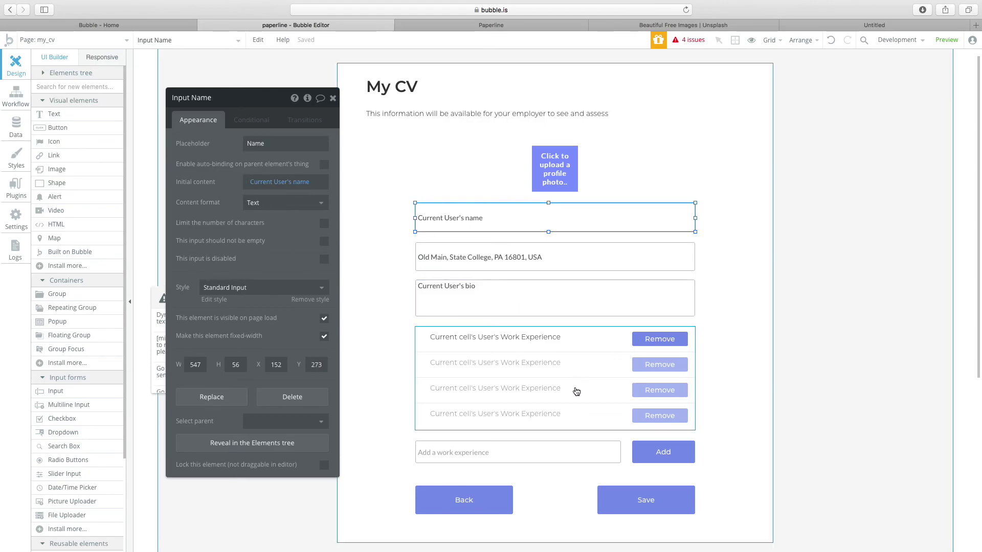
{"action": "left_click", "coordinate": [669, 502]}
{"action": "left_click", "coordinate": [660, 458]}
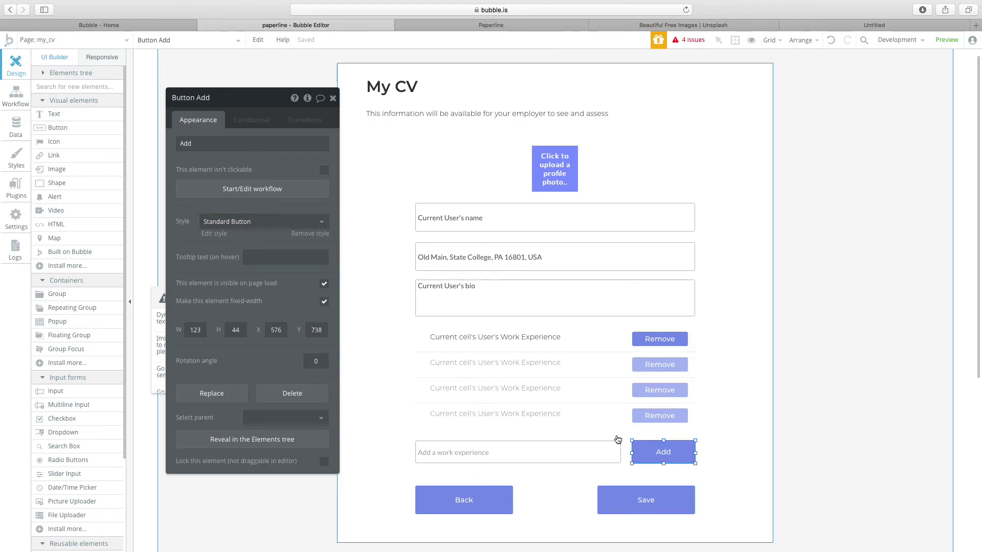
Check the User type's Work Experience field and the work experience input's placeholder.
{"action": "left_click", "coordinate": [228, 186]}
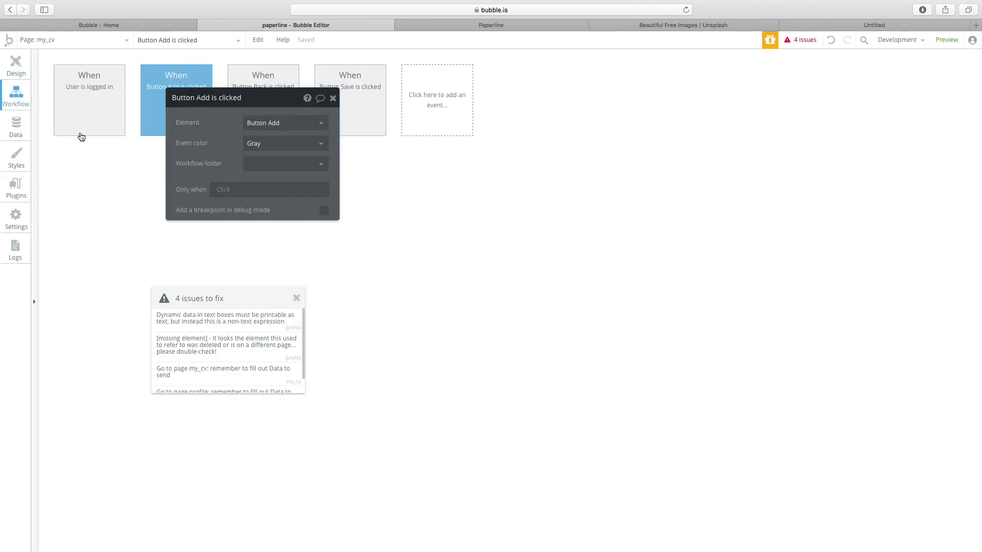
{"action": "left_click", "coordinate": [17, 128]}
{"action": "left_click", "coordinate": [97, 148]}
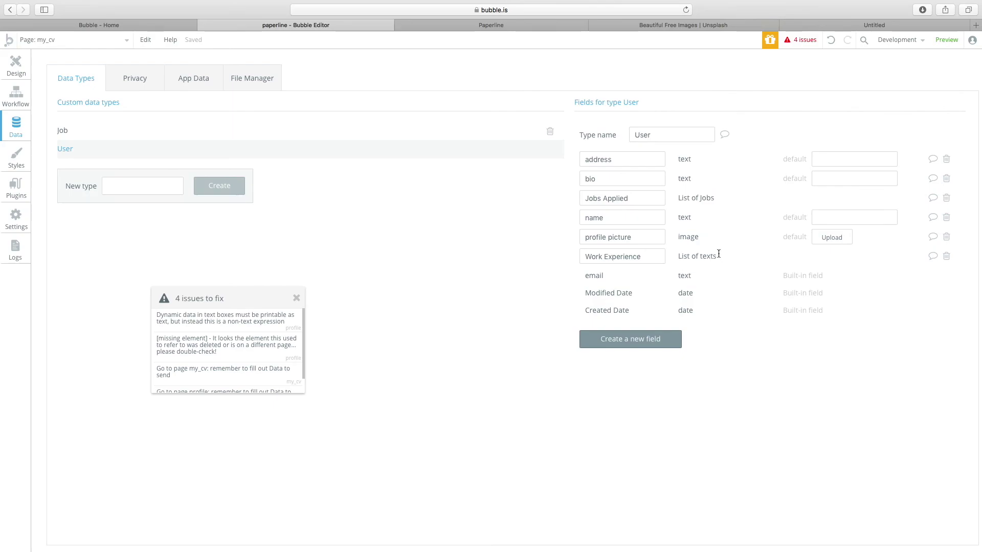
{"action": "left_click", "coordinate": [598, 257]}
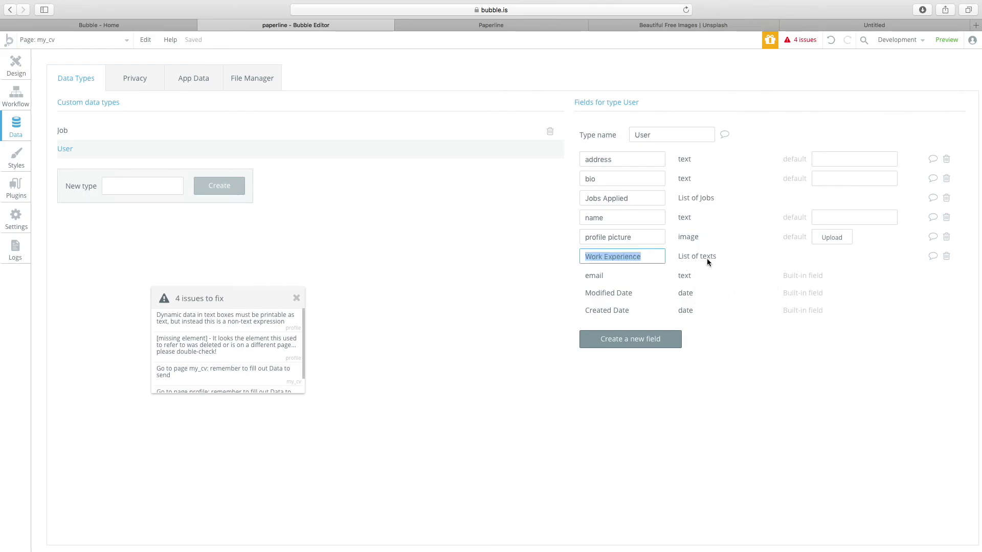
{"action": "left_click", "coordinate": [15, 64]}
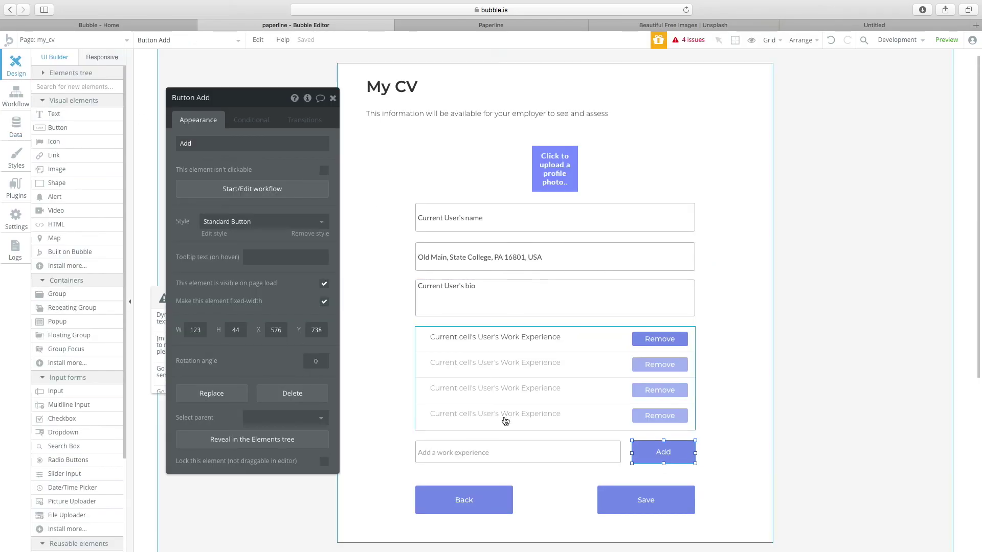
{"action": "left_click", "coordinate": [497, 451]}
{"action": "left_click", "coordinate": [286, 144]}
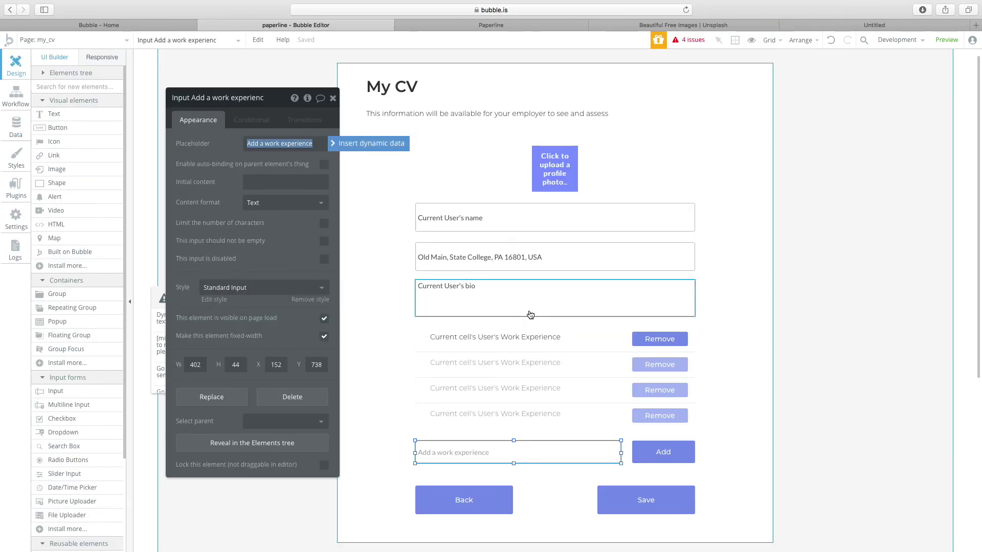
Select the Add button and add a Create a new thing step to its click workflow.
{"action": "left_click", "coordinate": [665, 454]}
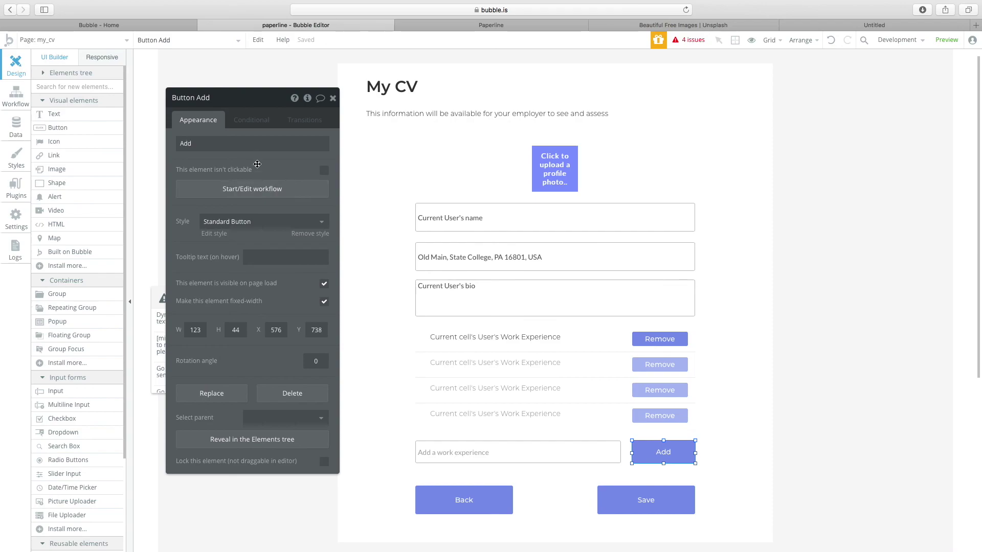
{"action": "left_click", "coordinate": [252, 189]}
{"action": "left_click", "coordinate": [98, 166]}
{"action": "mouse_move", "coordinate": [116, 231]}
{"action": "left_click", "coordinate": [238, 188]}
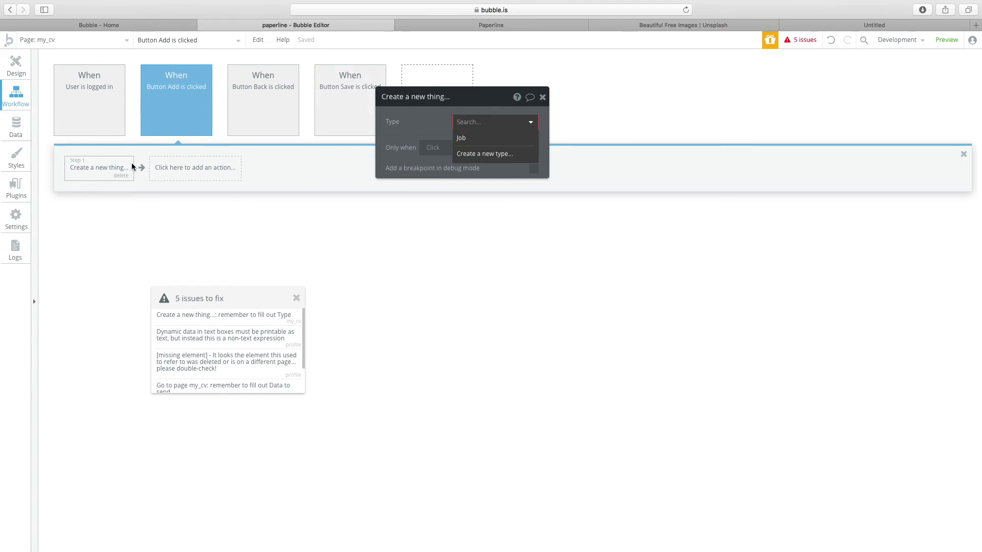
Browse the Create a new thing step's settings without choosing a type.
{"action": "left_click", "coordinate": [123, 178]}
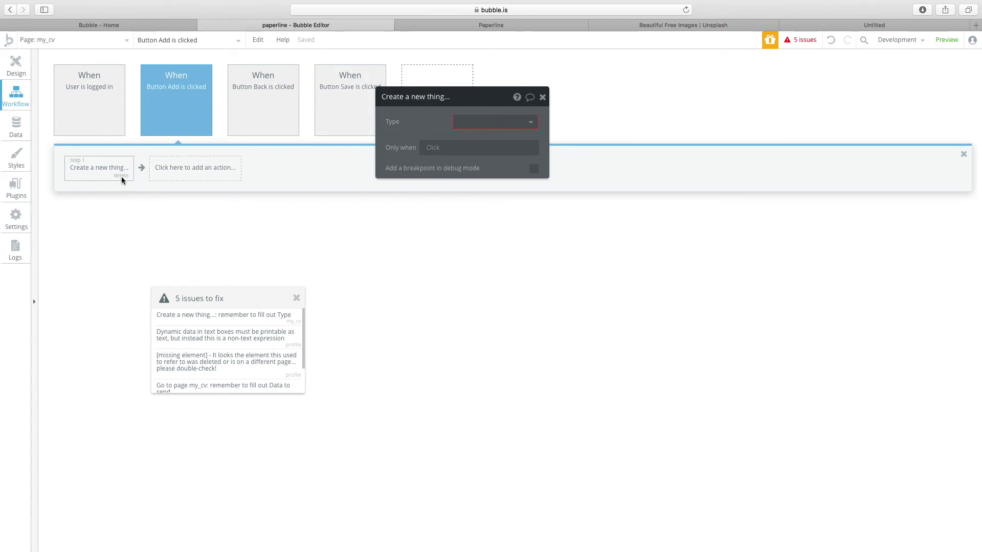
{"action": "left_click", "coordinate": [165, 169]}
{"action": "left_click", "coordinate": [112, 192]}
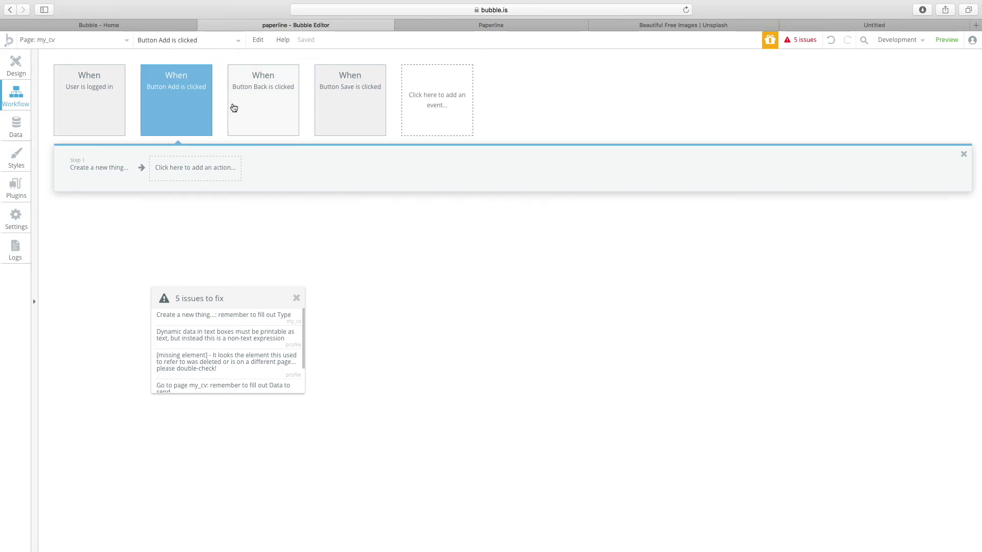
{"action": "left_click", "coordinate": [176, 115]}
{"action": "left_click", "coordinate": [105, 174]}
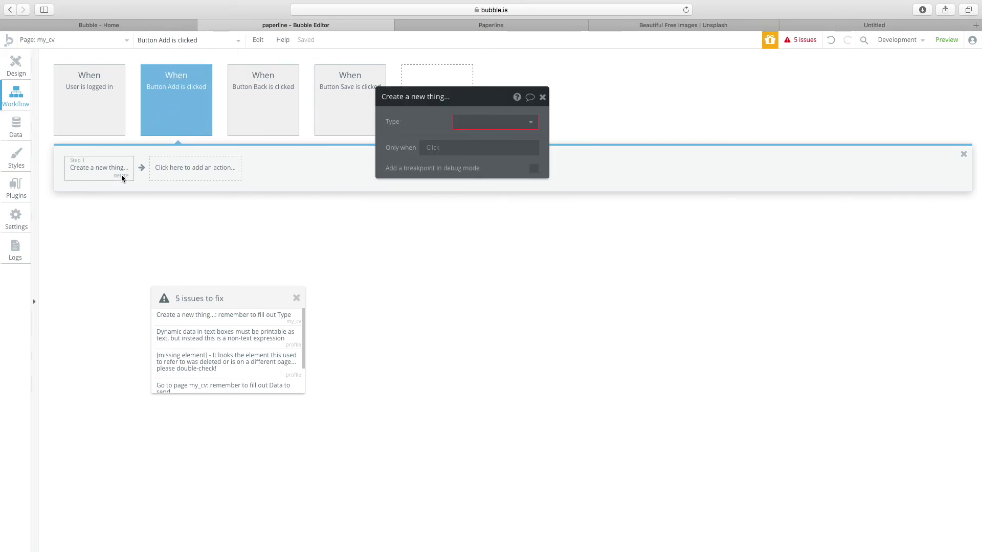
{"action": "left_click", "coordinate": [494, 121]}
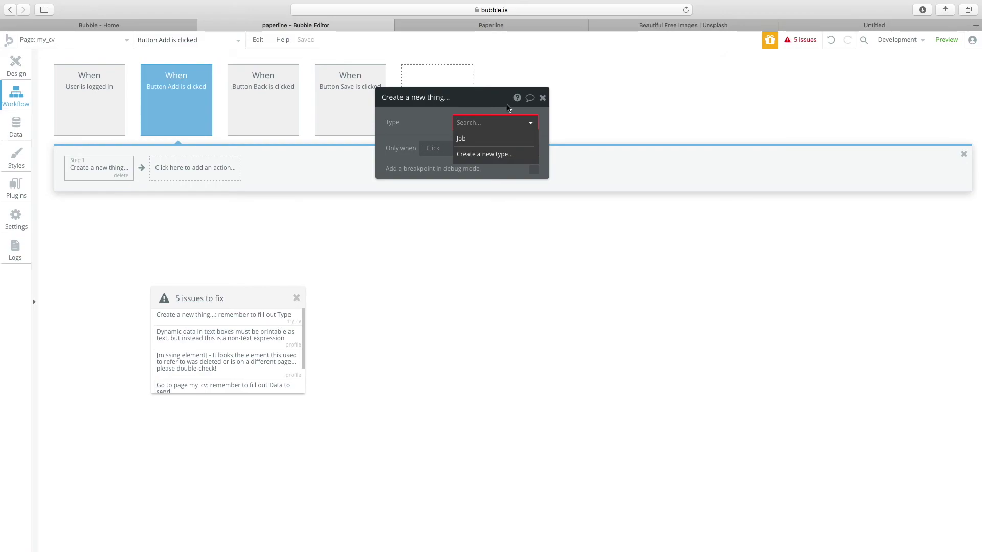
{"action": "left_click", "coordinate": [543, 98]}
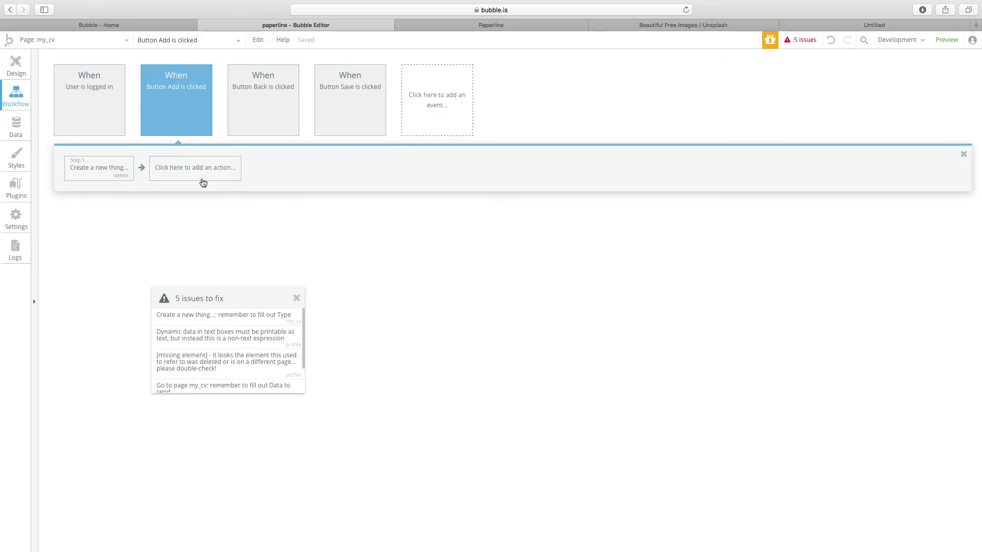
Set the new thing's type to Job, then delete the Step 1 action.
{"action": "left_click", "coordinate": [167, 169]}
{"action": "left_click_drag", "start_coordinate": [92, 175], "coordinate": [105, 175]}
{"action": "left_click", "coordinate": [108, 176]}
{"action": "left_click", "coordinate": [495, 122]}
{"action": "left_click", "coordinate": [470, 135]}
{"action": "left_click", "coordinate": [115, 175]}
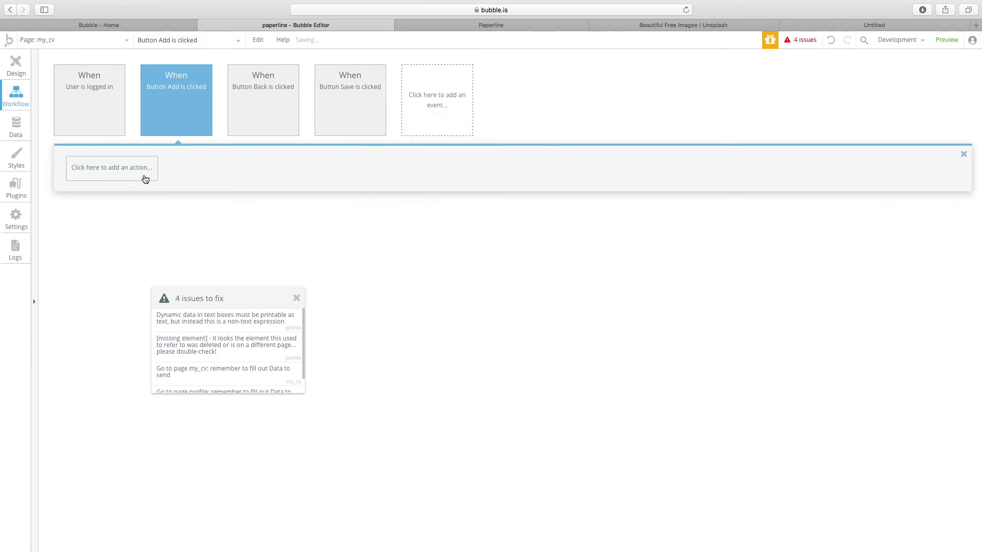
{"action": "left_click", "coordinate": [143, 176]}
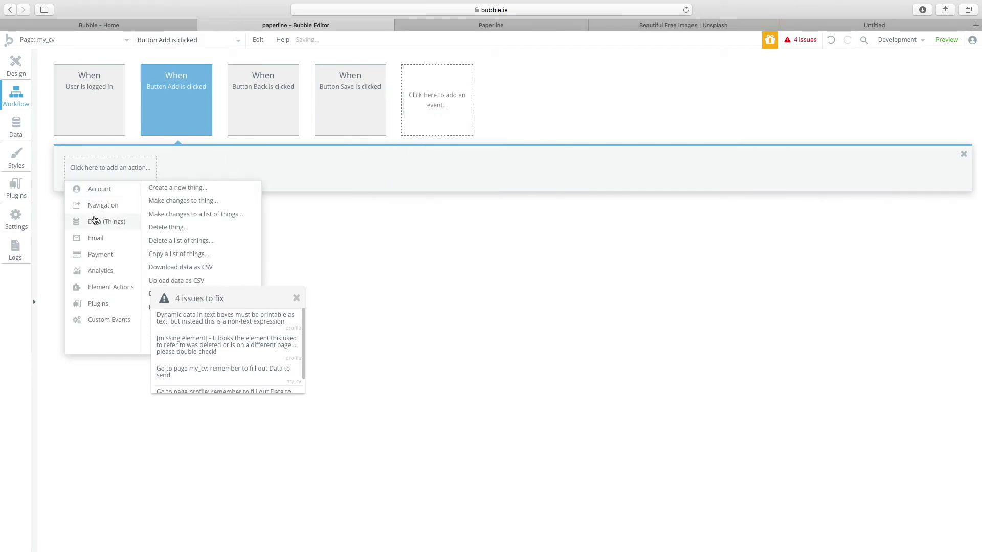
Add a Make changes to Current User step targeting the Work Experience field.
{"action": "left_click", "coordinate": [200, 201]}
{"action": "left_click", "coordinate": [465, 123]}
{"action": "left_click", "coordinate": [468, 133]}
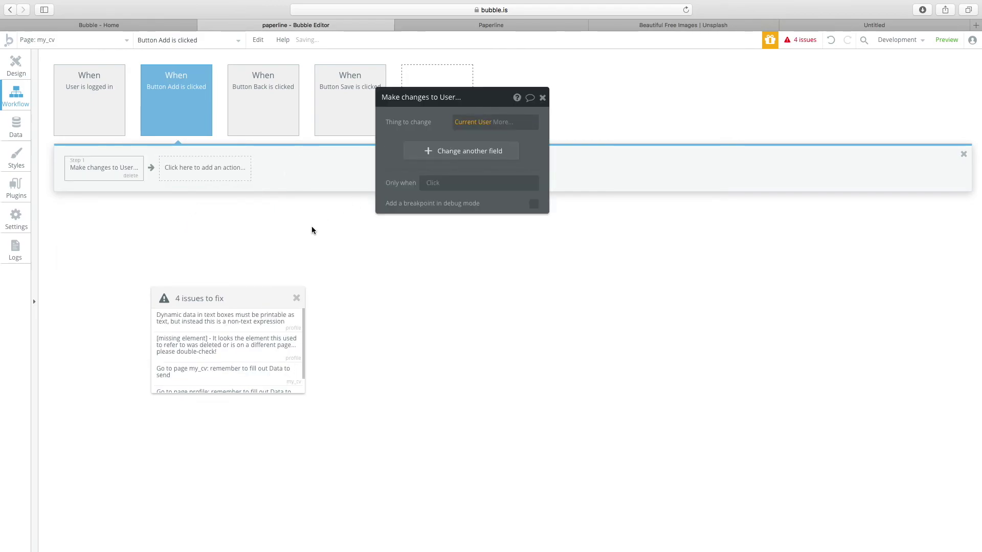
{"action": "left_click", "coordinate": [476, 152]}
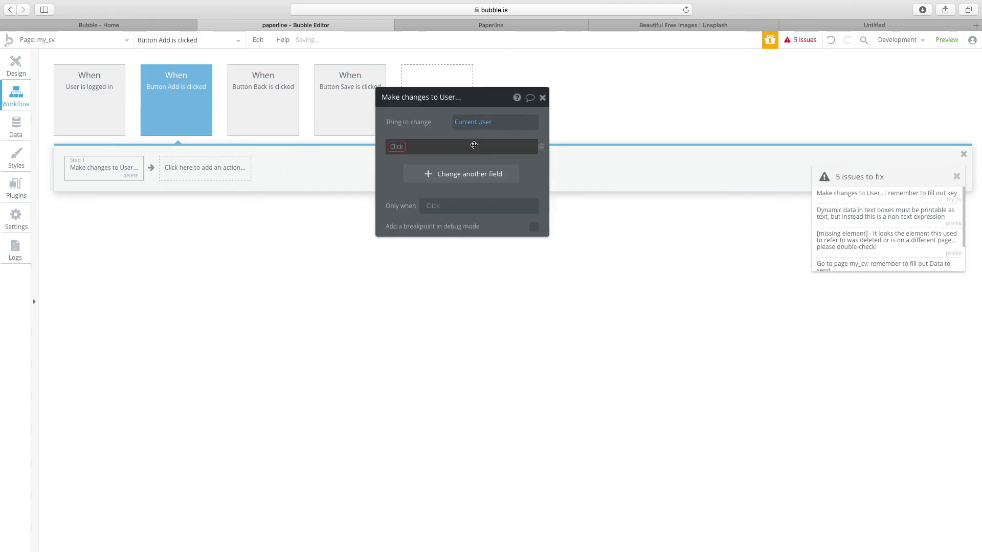
{"action": "left_click", "coordinate": [398, 151]}
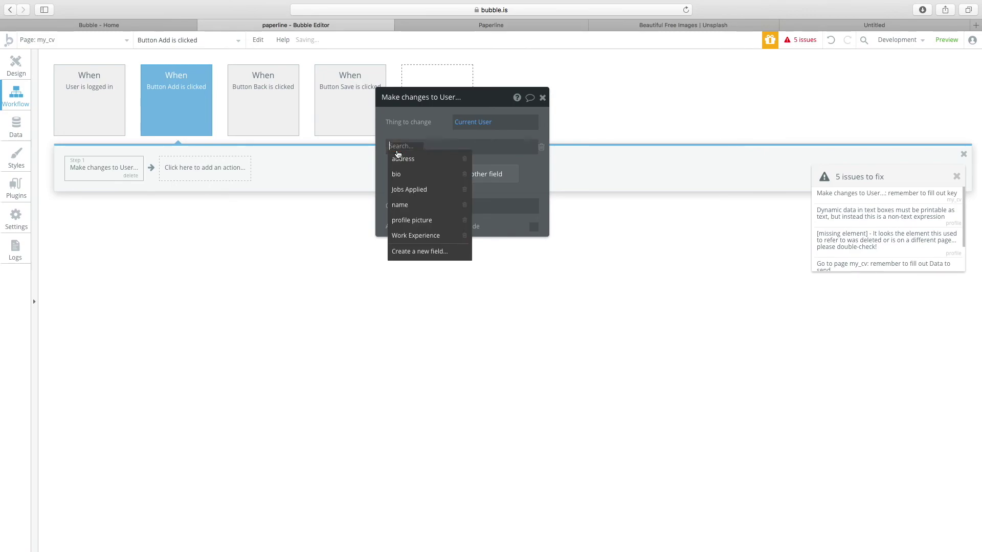
{"action": "left_click", "coordinate": [432, 235]}
Have it add the 'Add a work experience' input's value to the Work Experience list.
{"action": "left_click", "coordinate": [450, 152]}
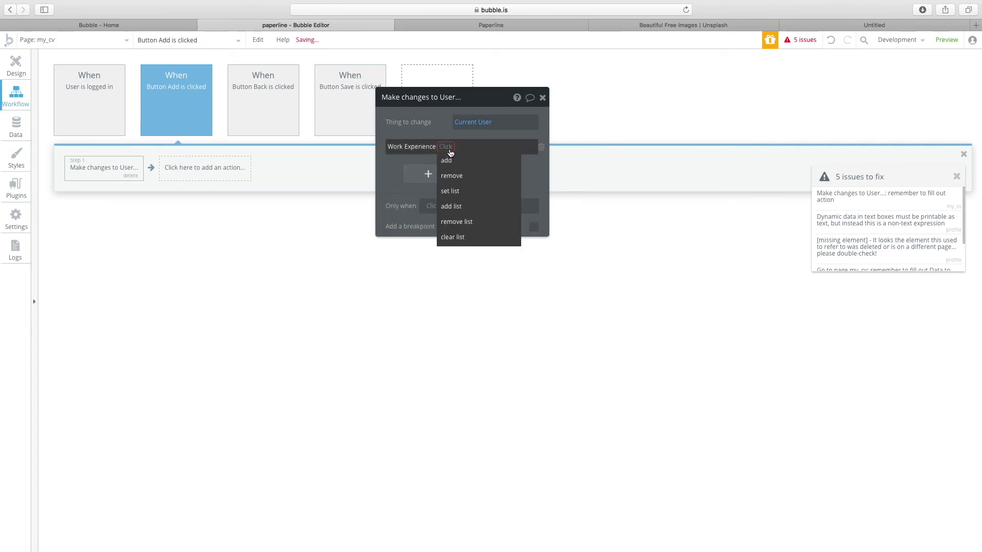
{"action": "left_click", "coordinate": [450, 159]}
{"action": "left_click", "coordinate": [571, 149]}
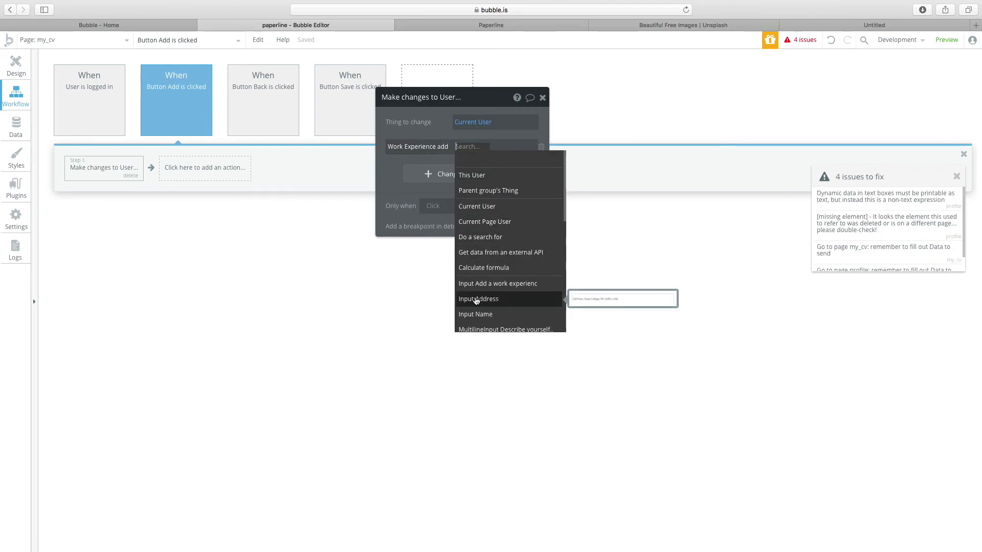
{"action": "scroll", "coordinate": [494, 301], "scroll_direction": "down", "scroll_amount": 3}
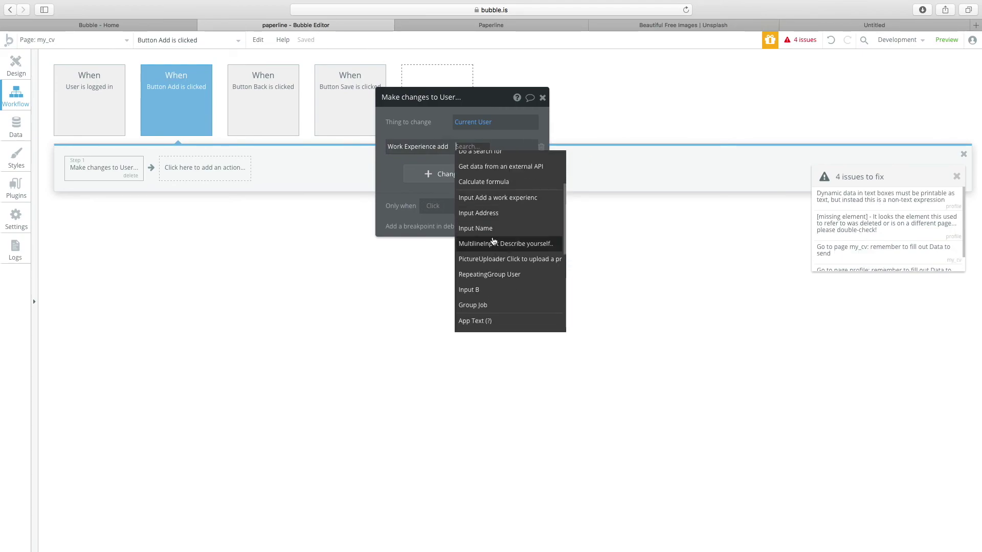
{"action": "left_click", "coordinate": [541, 203]}
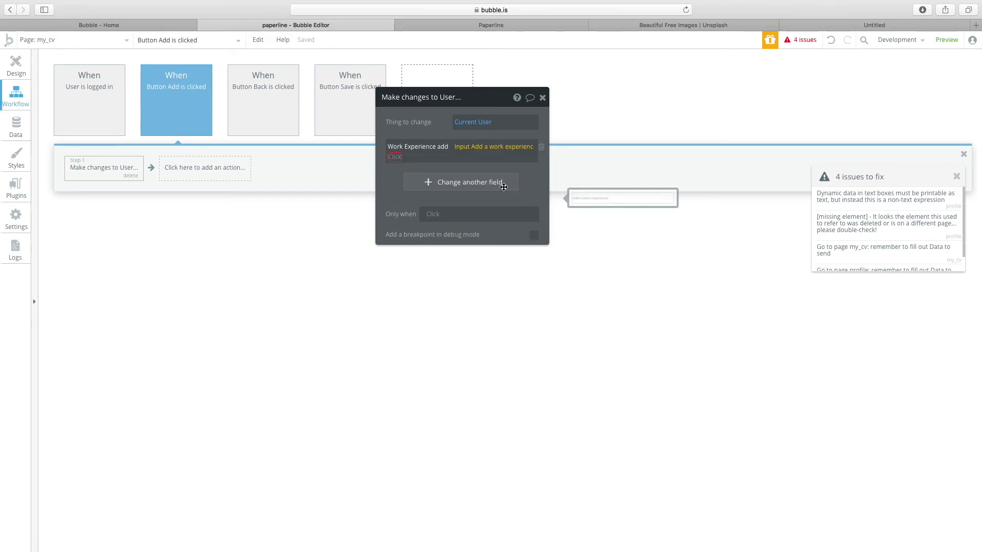
{"action": "left_click", "coordinate": [405, 167]}
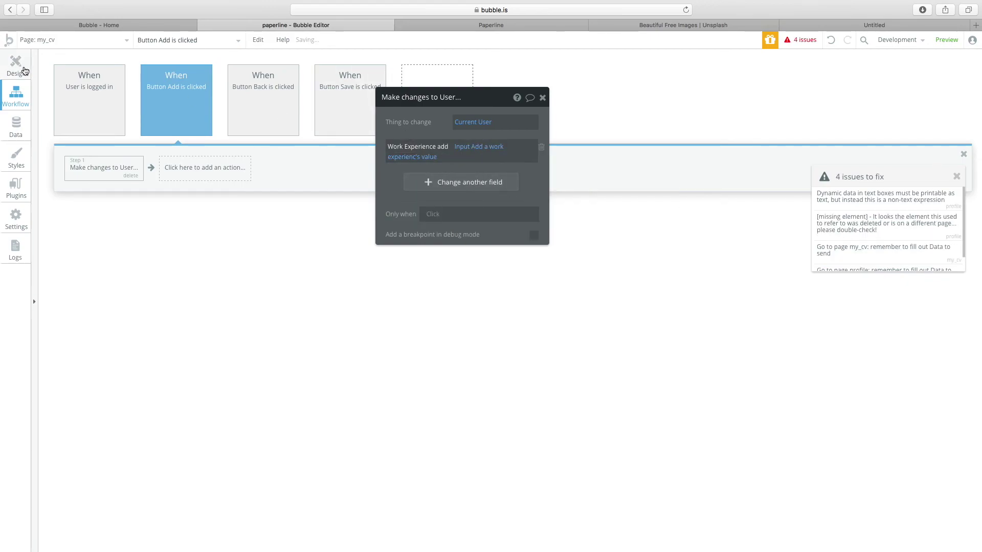
{"action": "left_click", "coordinate": [24, 70]}
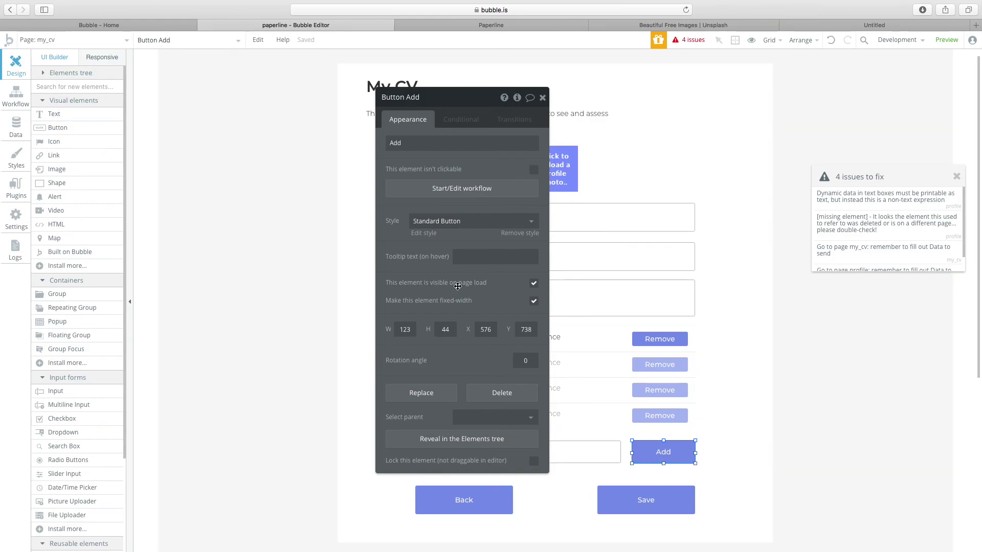
Select the Remove button in the work experience list and start its click workflow.
{"action": "left_click", "coordinate": [433, 189]}
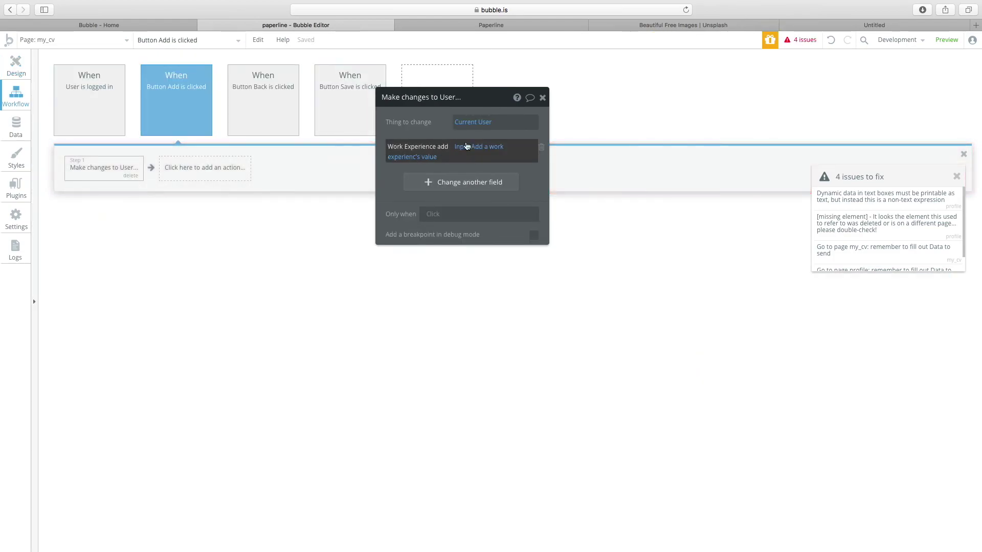
{"action": "mouse_move", "coordinate": [479, 152]}
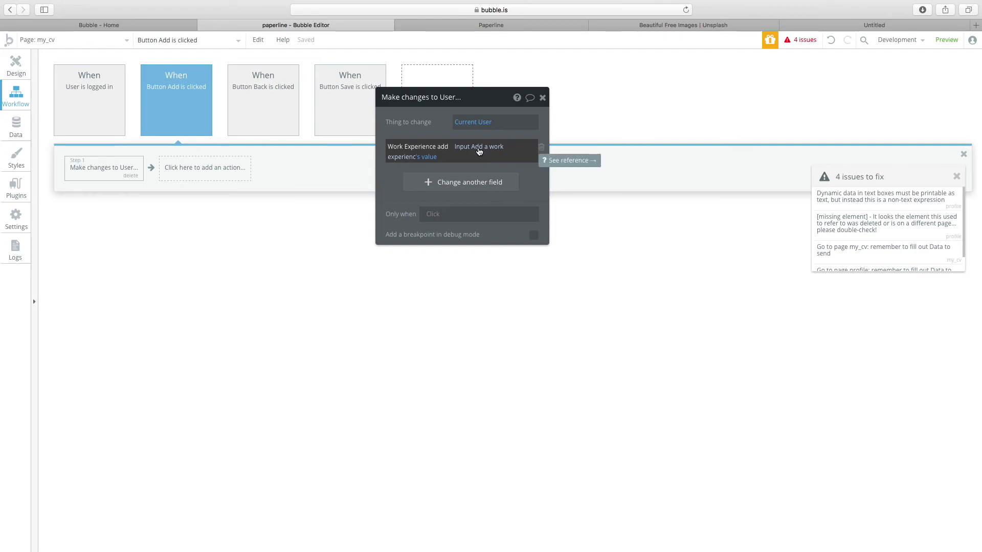
{"action": "left_click", "coordinate": [13, 72]}
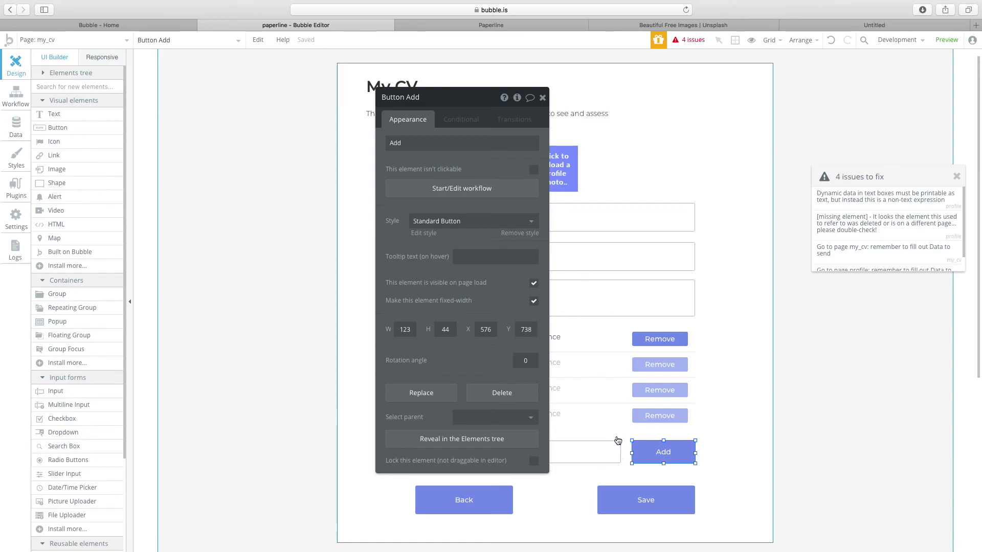
{"action": "left_click", "coordinate": [676, 346]}
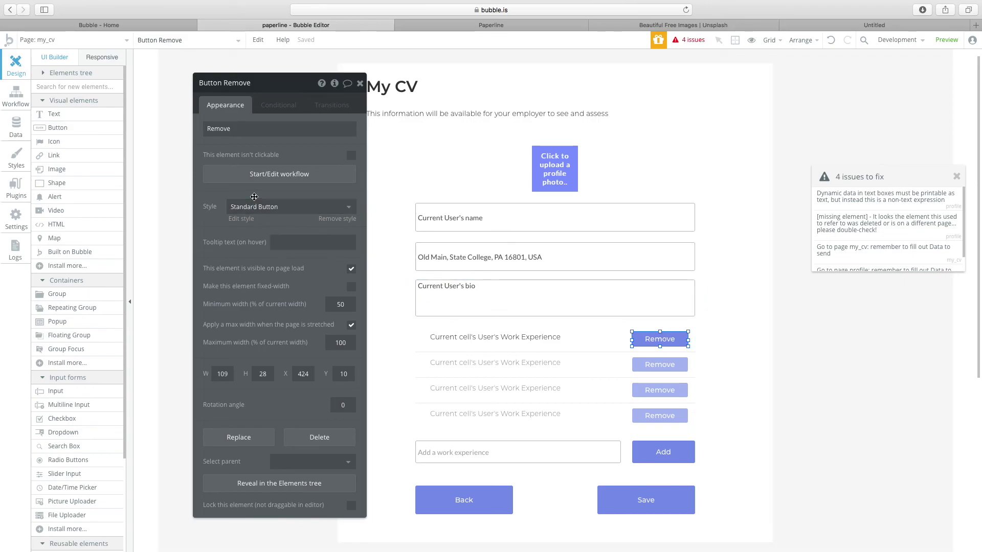
{"action": "left_click", "coordinate": [259, 174]}
{"action": "left_click", "coordinate": [104, 168]}
{"action": "mouse_move", "coordinate": [117, 224]}
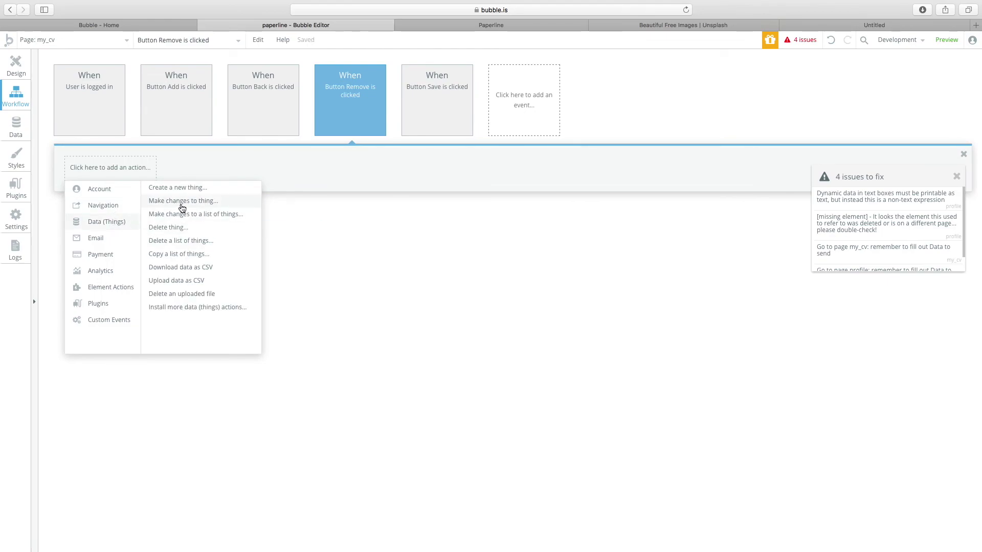
Add a Make changes to Current User step that removes from Work Experience.
{"action": "left_click", "coordinate": [197, 206]}
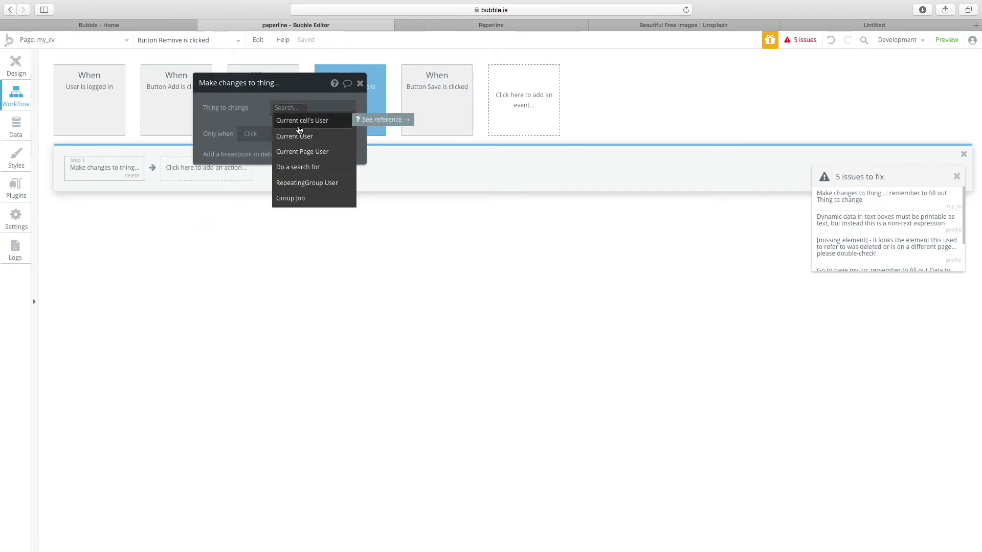
{"action": "left_click", "coordinate": [300, 136]}
{"action": "left_click", "coordinate": [259, 136]}
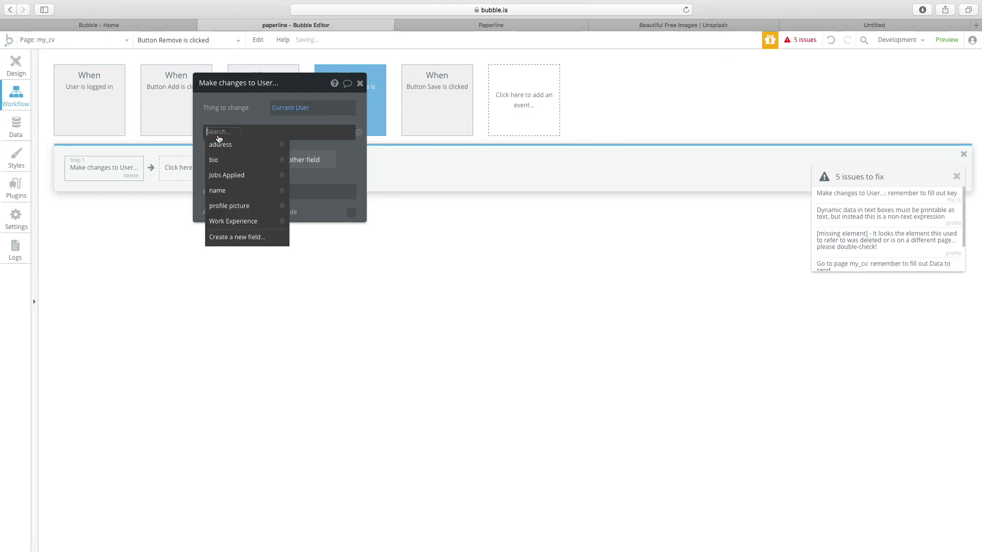
{"action": "left_click", "coordinate": [240, 221]}
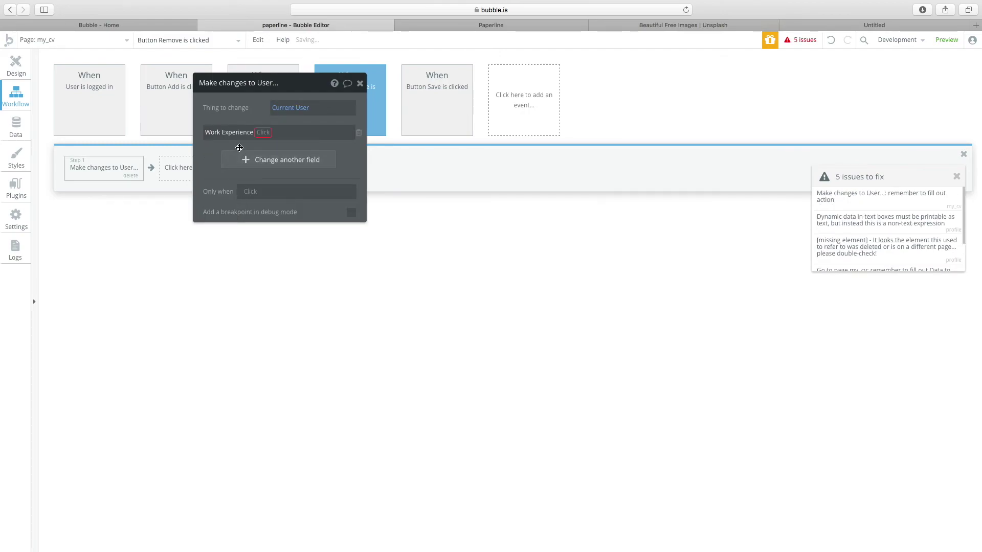
{"action": "left_click", "coordinate": [263, 132]}
{"action": "left_click", "coordinate": [271, 162]}
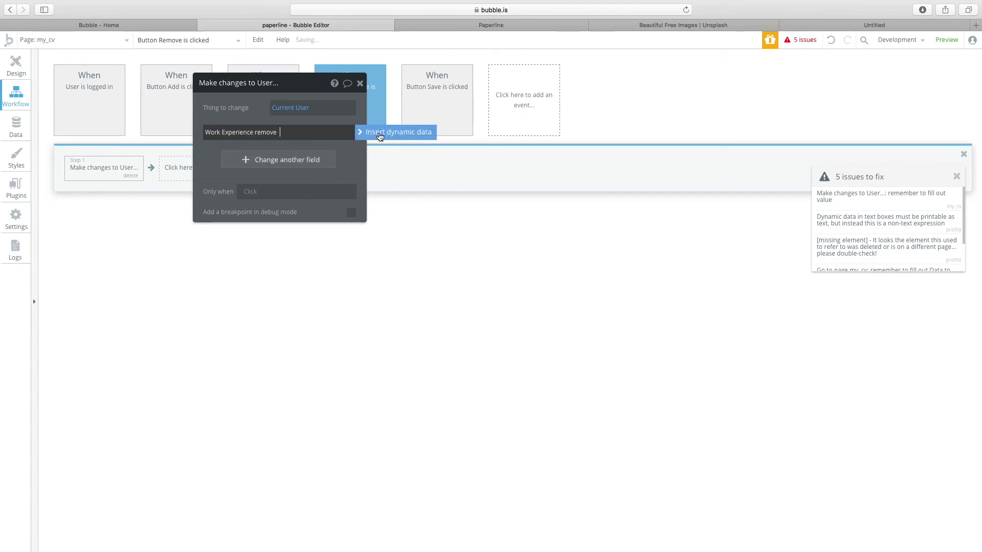
Set the removed value to Current cell's User's Work Experience.
{"action": "left_click", "coordinate": [380, 135]}
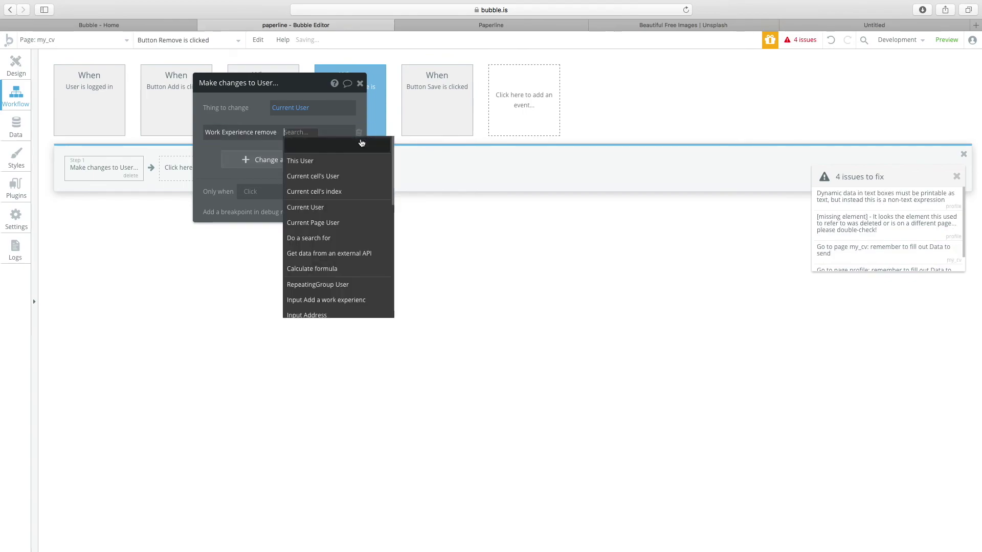
{"action": "left_click", "coordinate": [334, 182]}
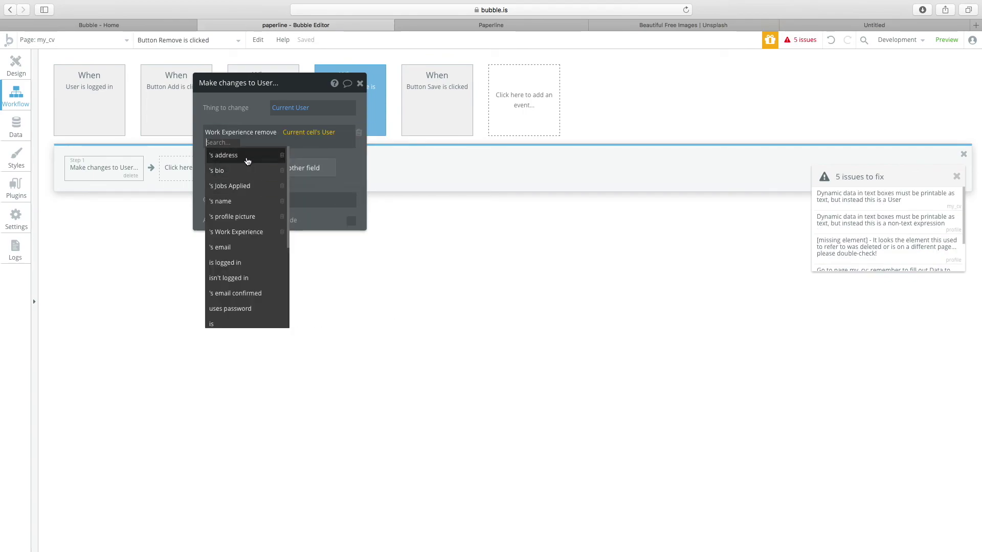
{"action": "left_click", "coordinate": [250, 234]}
{"action": "left_click", "coordinate": [235, 115]}
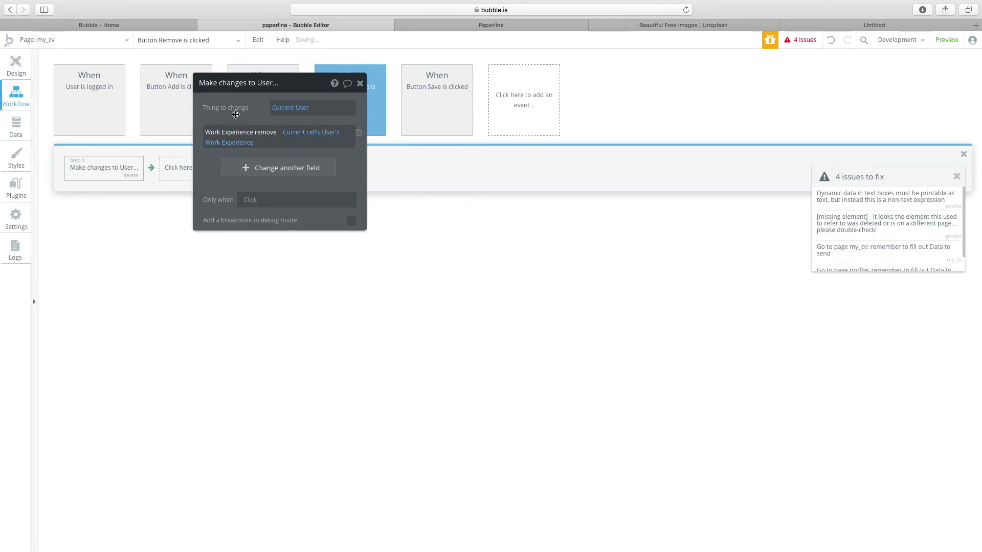
{"action": "left_click", "coordinate": [311, 132]}
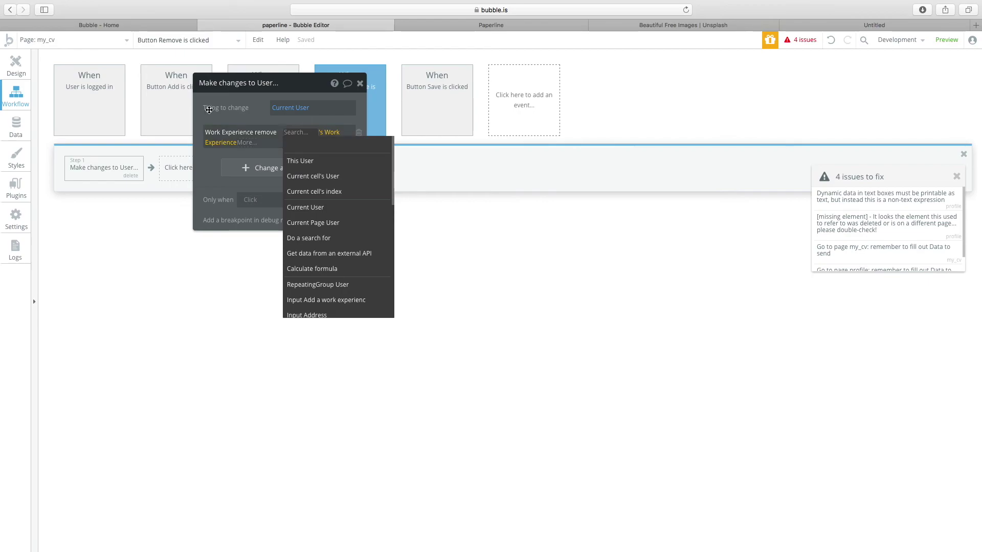
{"action": "left_click", "coordinate": [324, 133]}
{"action": "left_click", "coordinate": [216, 150]}
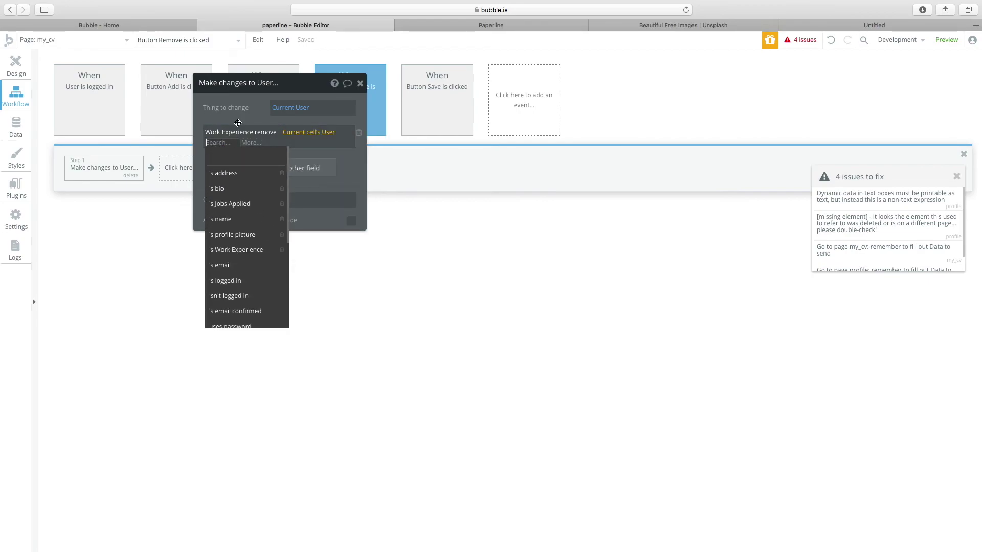
{"action": "left_click", "coordinate": [220, 178]}
{"action": "left_click", "coordinate": [34, 67]}
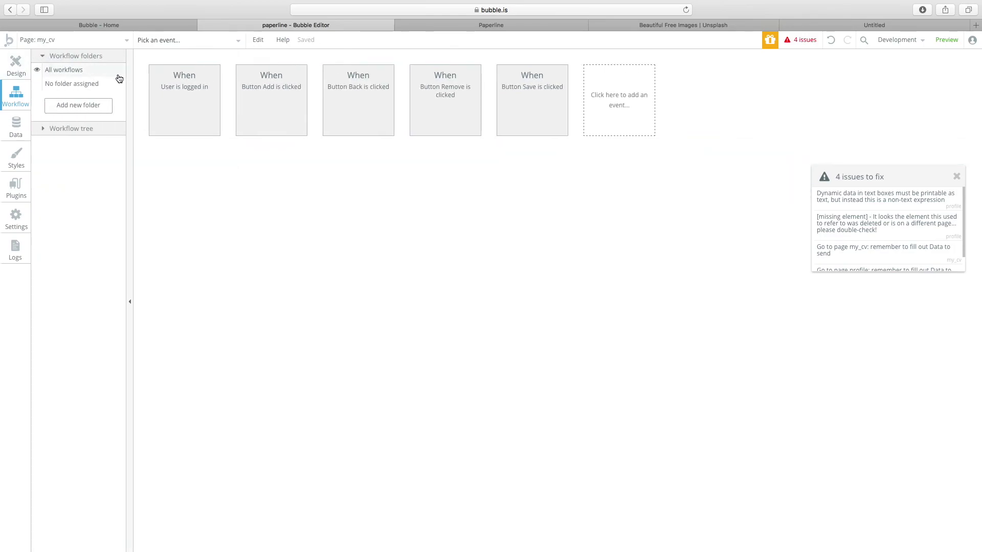
Click through the work experience list, its cell text, the bio input and the entry input.
{"action": "left_click", "coordinate": [14, 66]}
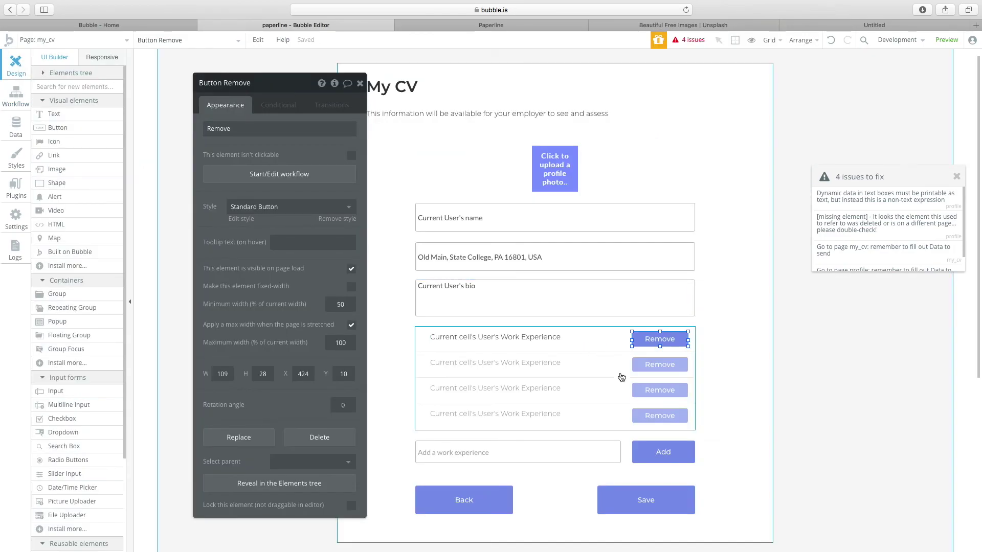
{"action": "left_click", "coordinate": [545, 387]}
{"action": "left_click", "coordinate": [518, 345]}
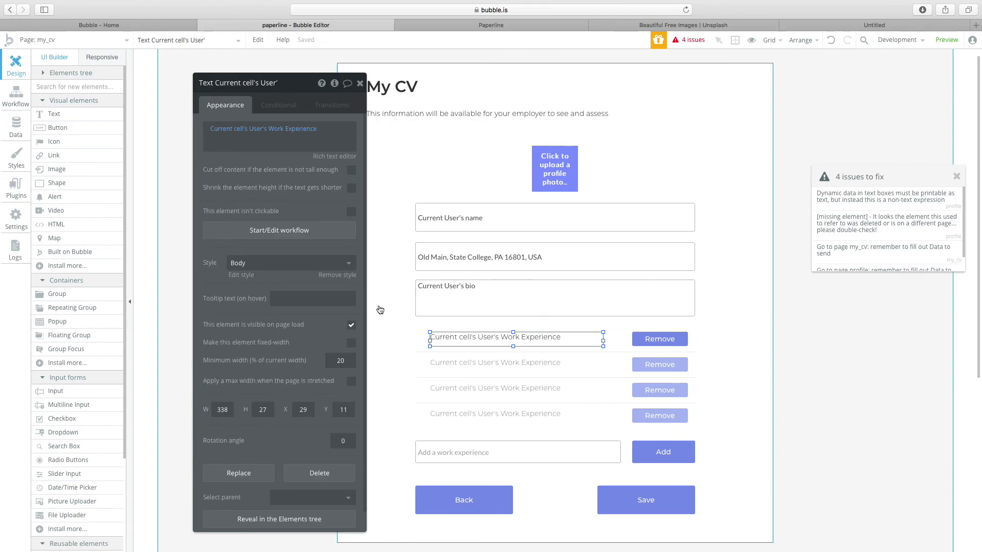
{"action": "left_click", "coordinate": [450, 312]}
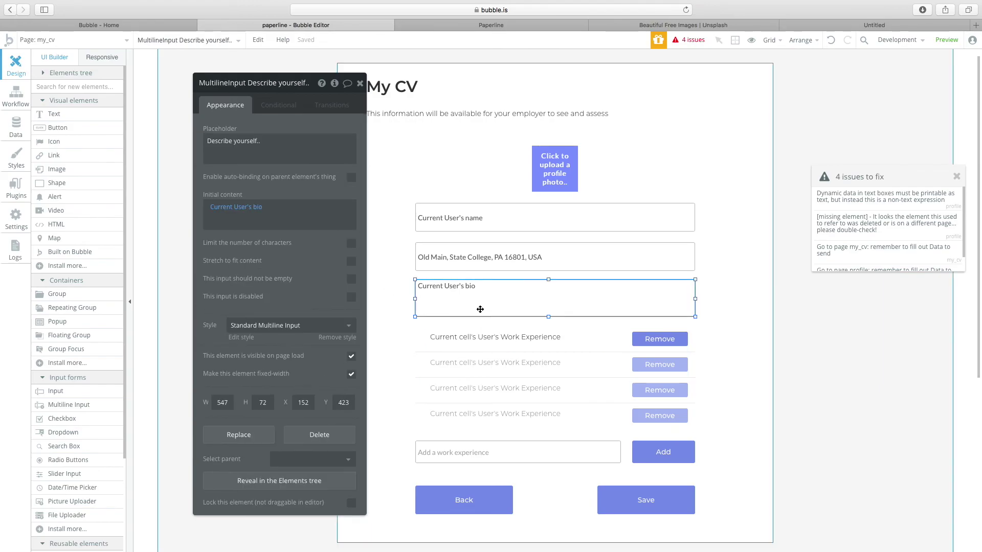
{"action": "left_click", "coordinate": [478, 454]}
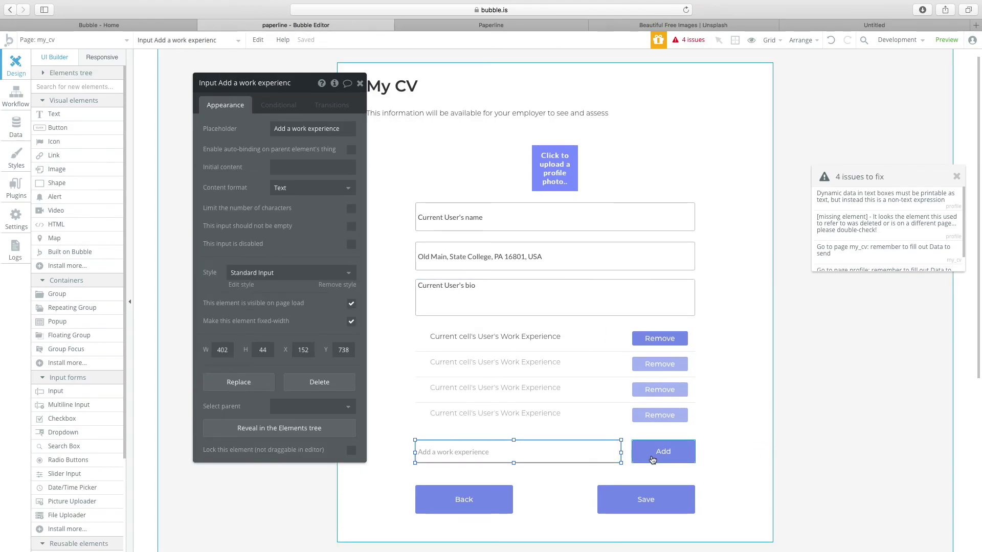
{"action": "scroll", "coordinate": [652, 460], "scroll_direction": "down", "scroll_amount": 3}
Inspect the Add button's workflow and its Make changes step.
{"action": "left_click", "coordinate": [660, 381]}
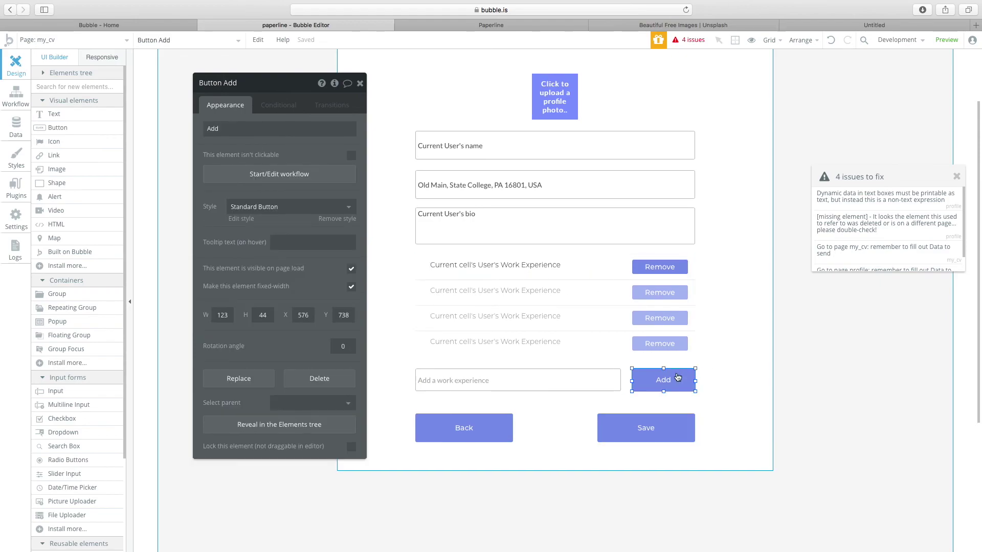
{"action": "left_click", "coordinate": [259, 175]}
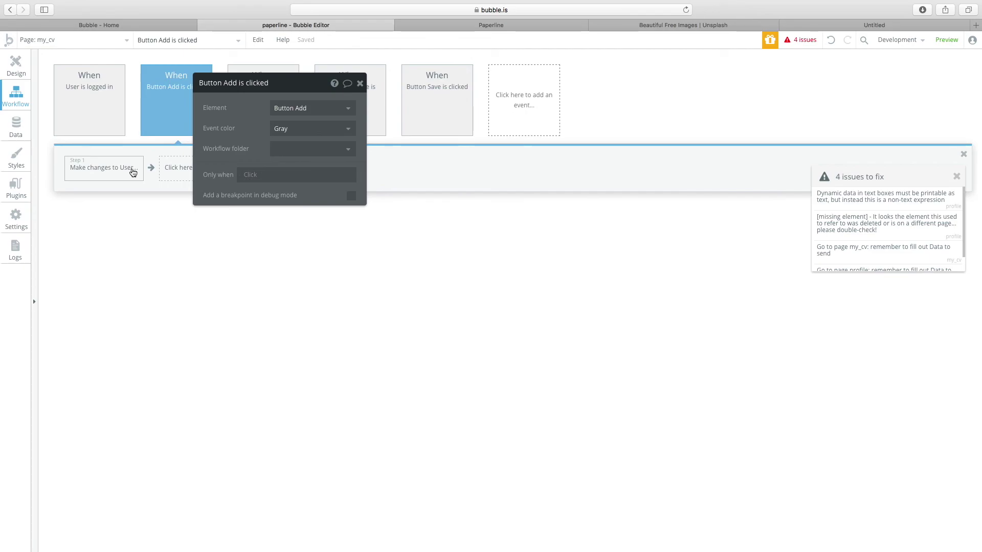
{"action": "left_click", "coordinate": [96, 167]}
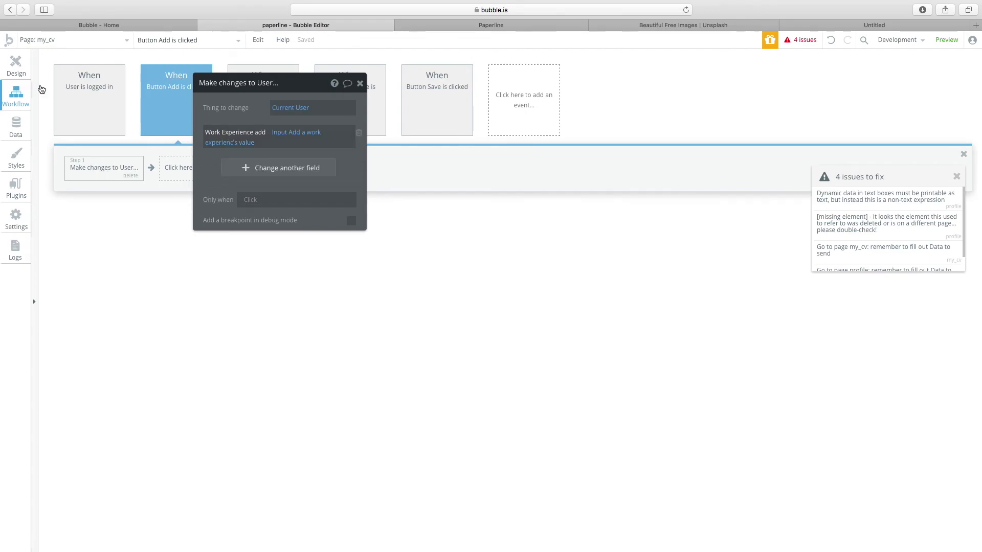
{"action": "left_click", "coordinate": [16, 66]}
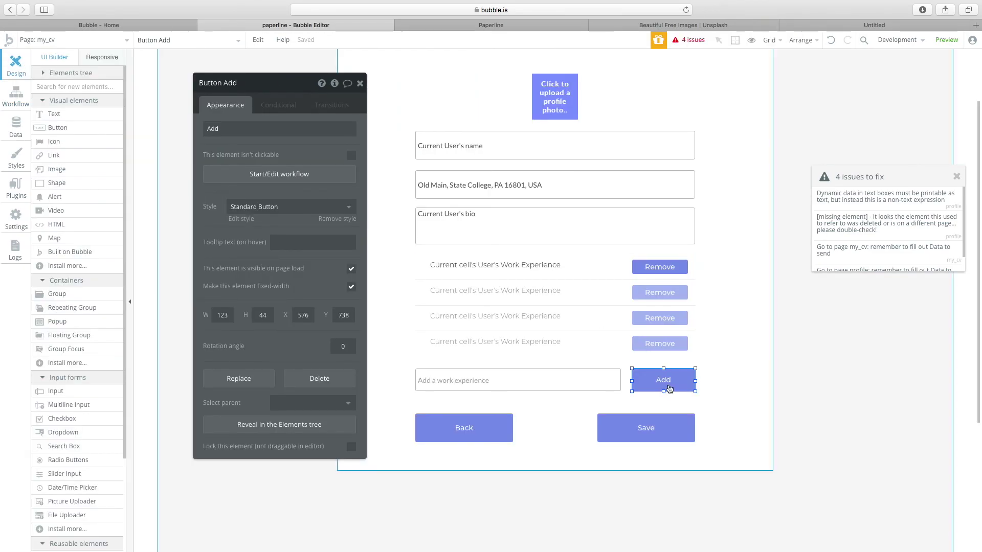
Select the profile inputs, then bring up the Save button's click workflow.
{"action": "left_click", "coordinate": [553, 238]}
{"action": "left_click", "coordinate": [550, 199], "text": "shift"}
{"action": "left_click", "coordinate": [526, 136], "text": "shift"}
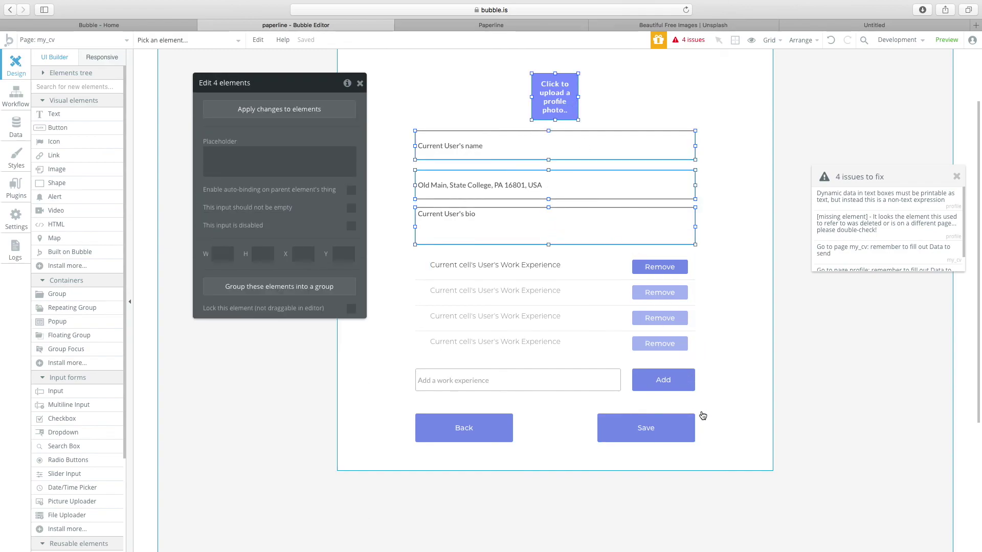
{"action": "left_click", "coordinate": [635, 414]}
{"action": "left_click", "coordinate": [267, 172]}
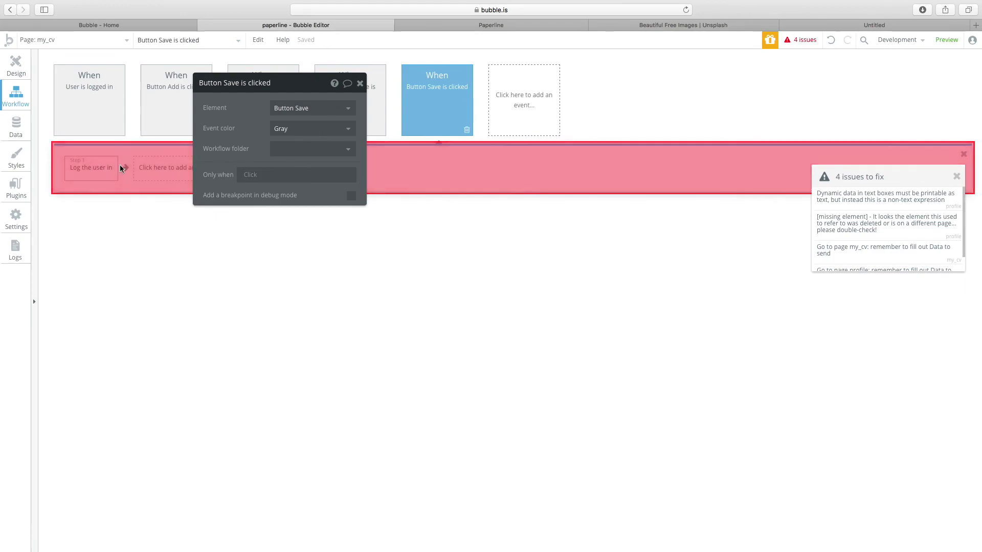
Open the Log the user in step and clear its Email value.
{"action": "left_click", "coordinate": [106, 179]}
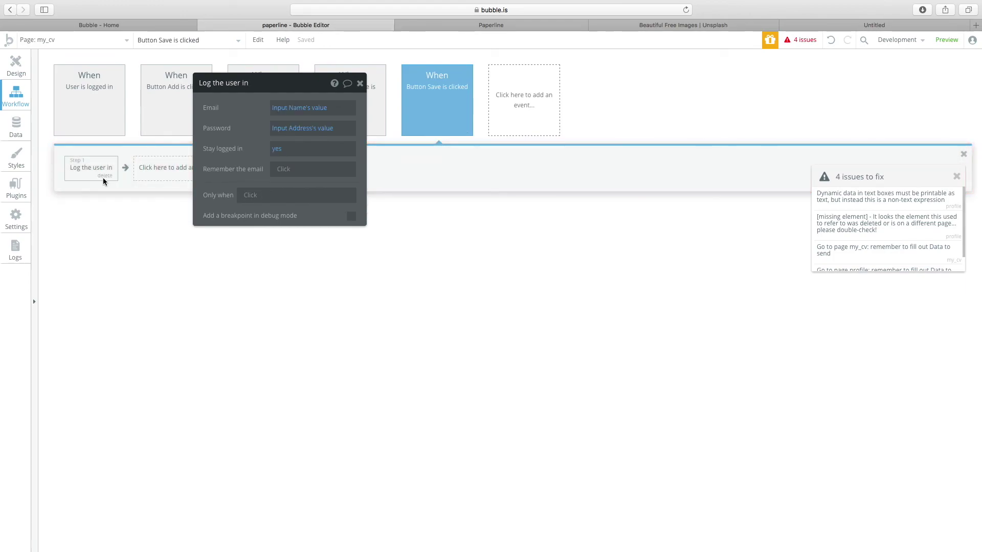
{"action": "key", "text": "Escape"}
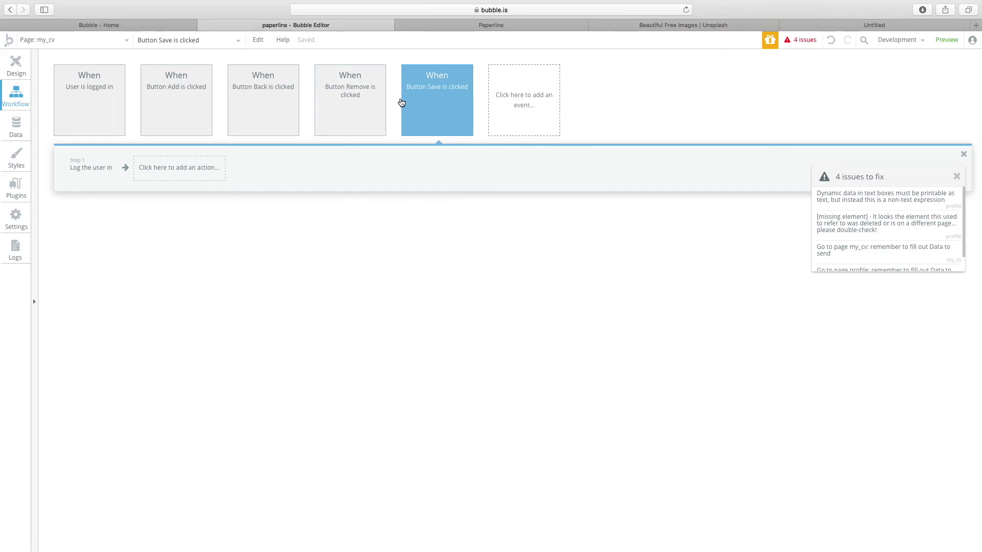
{"action": "left_click", "coordinate": [402, 102]}
{"action": "left_click", "coordinate": [73, 174]}
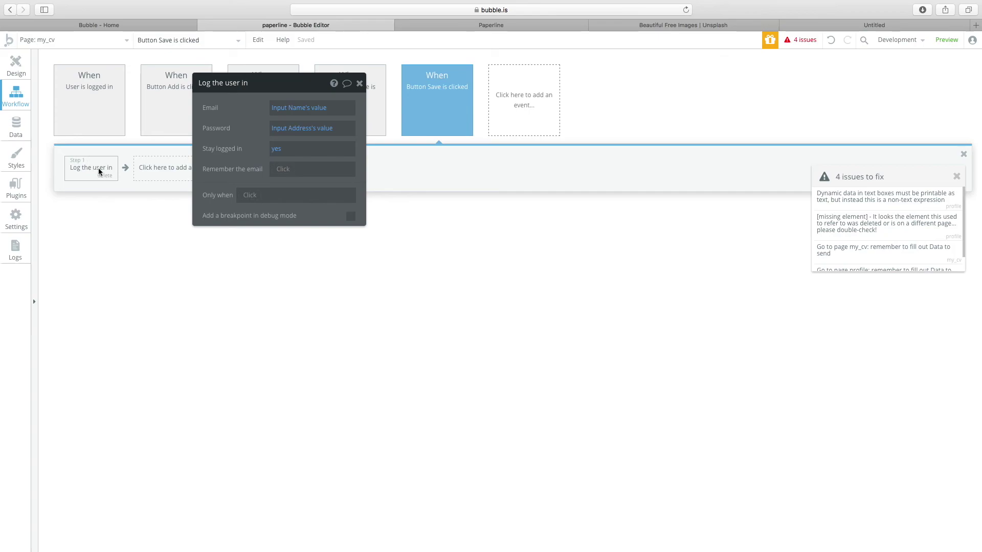
{"action": "left_click", "coordinate": [314, 108]}
{"action": "key", "text": "BackSpace"}
{"action": "left_click", "coordinate": [260, 127]}
Delete the Password's Parent group's Thing expression, leaving Password empty.
{"action": "left_click", "coordinate": [329, 129]}
{"action": "key", "text": "BackSpace"}
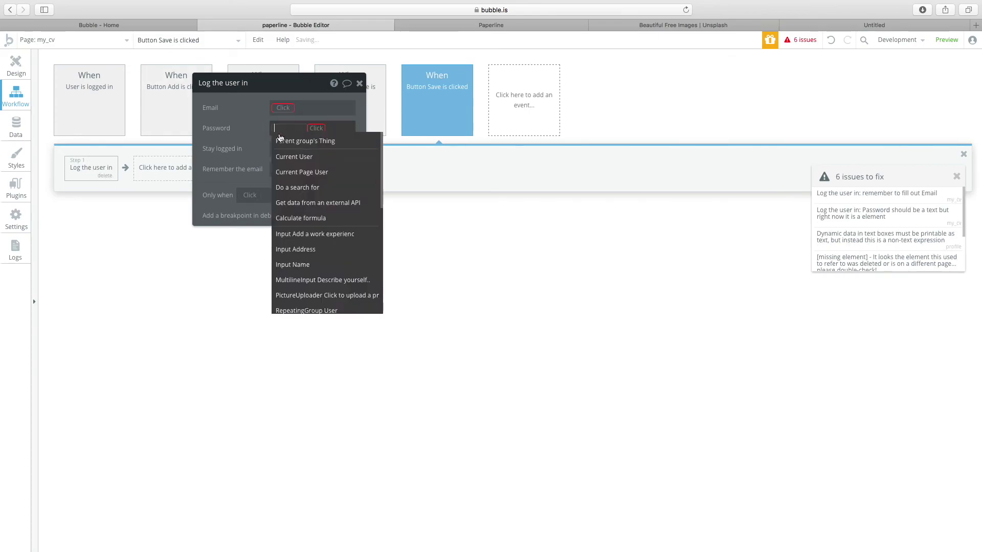
{"action": "left_click", "coordinate": [278, 136]}
{"action": "left_click", "coordinate": [297, 133]}
{"action": "key", "text": "BackSpace"}
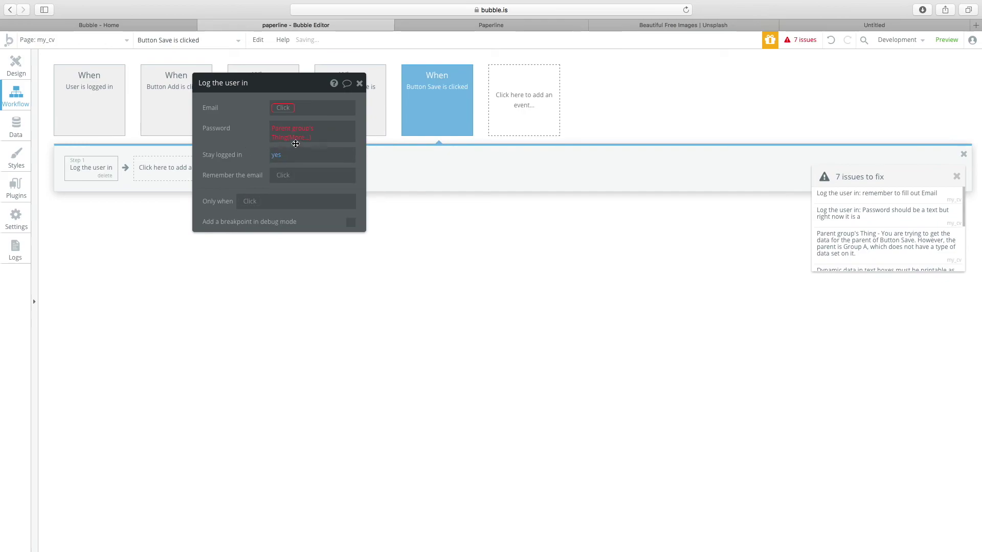
{"action": "left_click", "coordinate": [258, 130]}
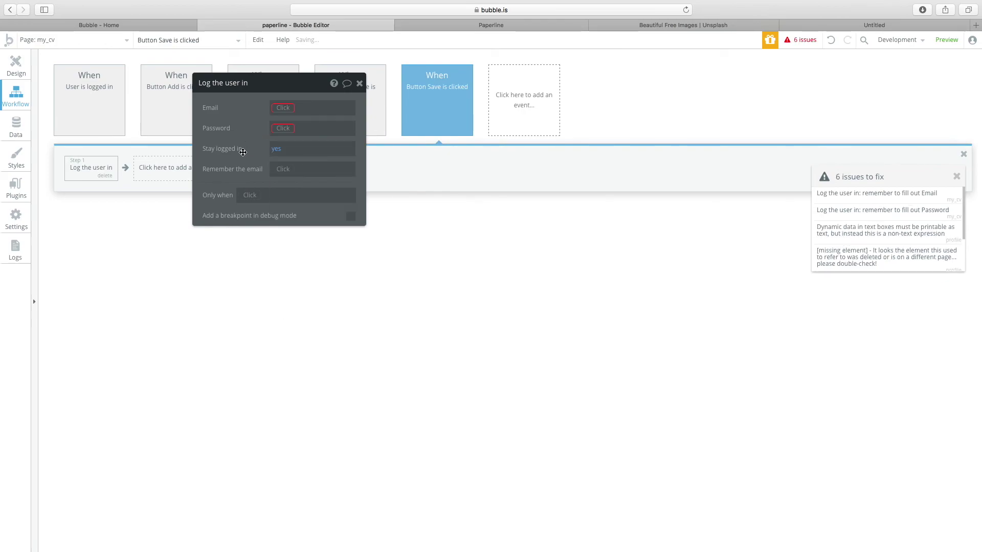
{"action": "left_click", "coordinate": [146, 171]}
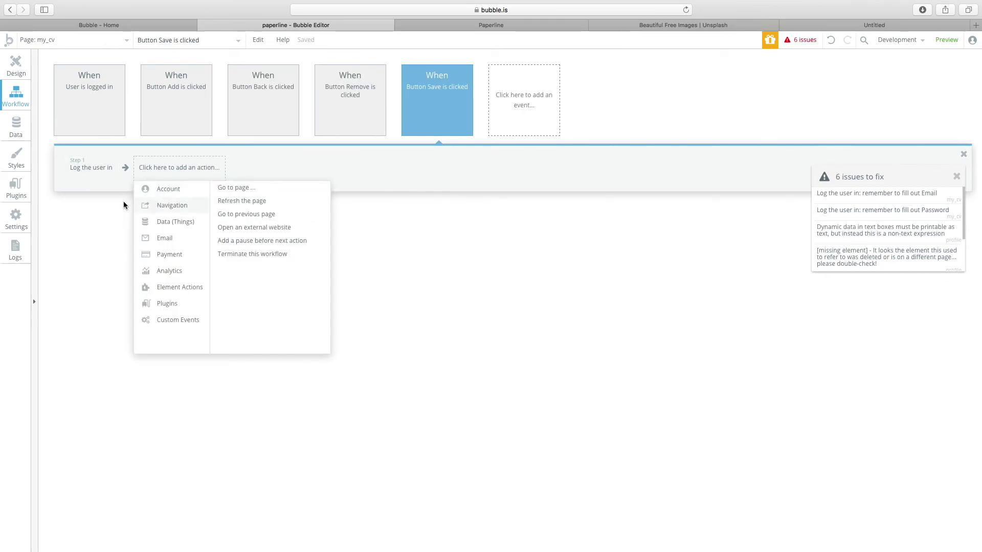
Replace a mistaken Create step with a Make changes to thing step targeting Current User.
{"action": "mouse_move", "coordinate": [198, 290]}
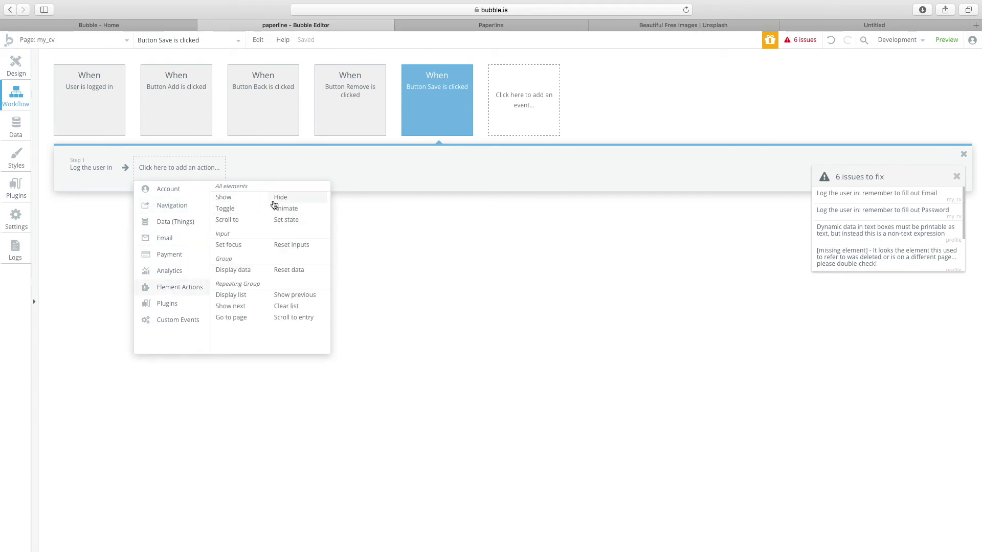
{"action": "mouse_move", "coordinate": [194, 221]}
{"action": "left_click", "coordinate": [258, 189]}
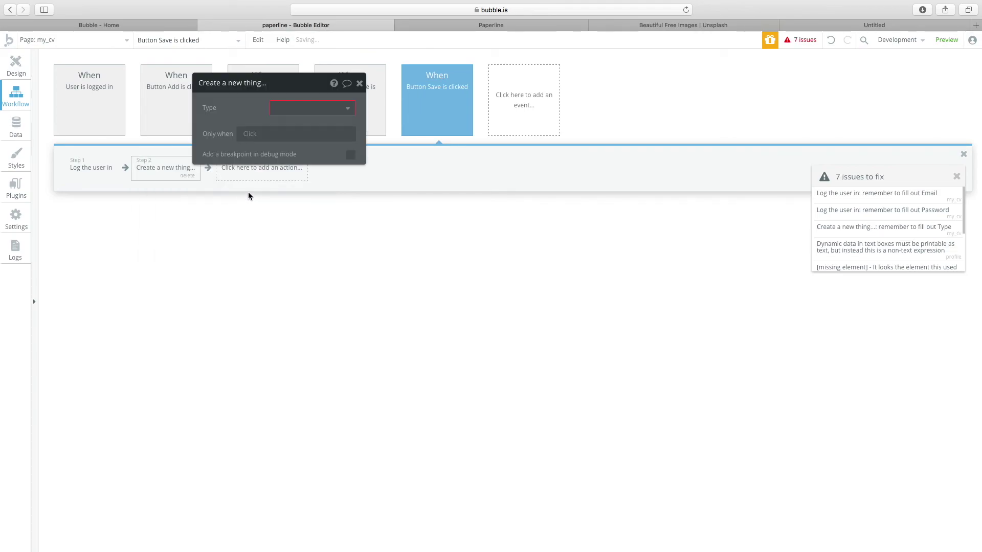
{"action": "left_click", "coordinate": [186, 177]}
{"action": "left_click", "coordinate": [159, 176]}
{"action": "mouse_move", "coordinate": [166, 225]}
{"action": "left_click", "coordinate": [290, 206]}
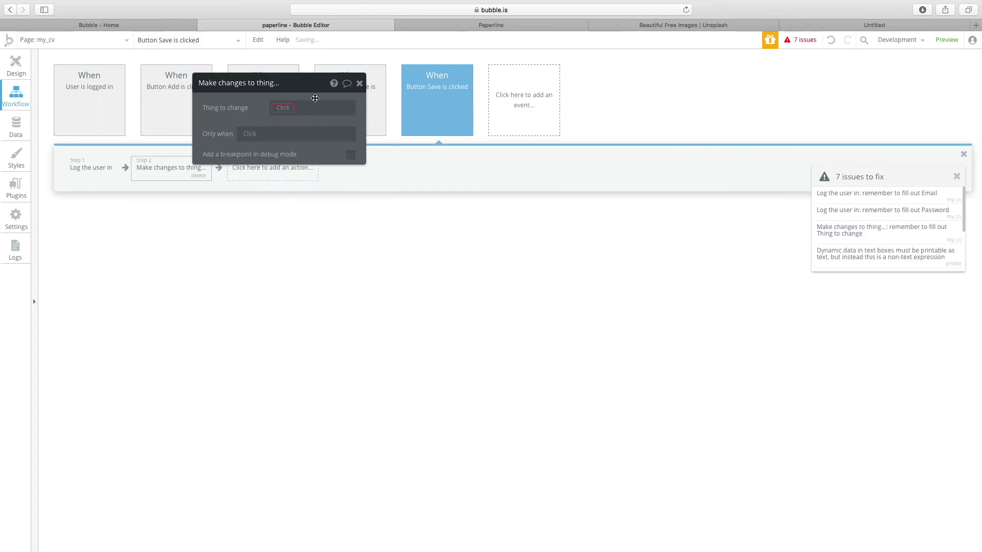
{"action": "left_click", "coordinate": [286, 108]}
{"action": "left_click", "coordinate": [297, 123]}
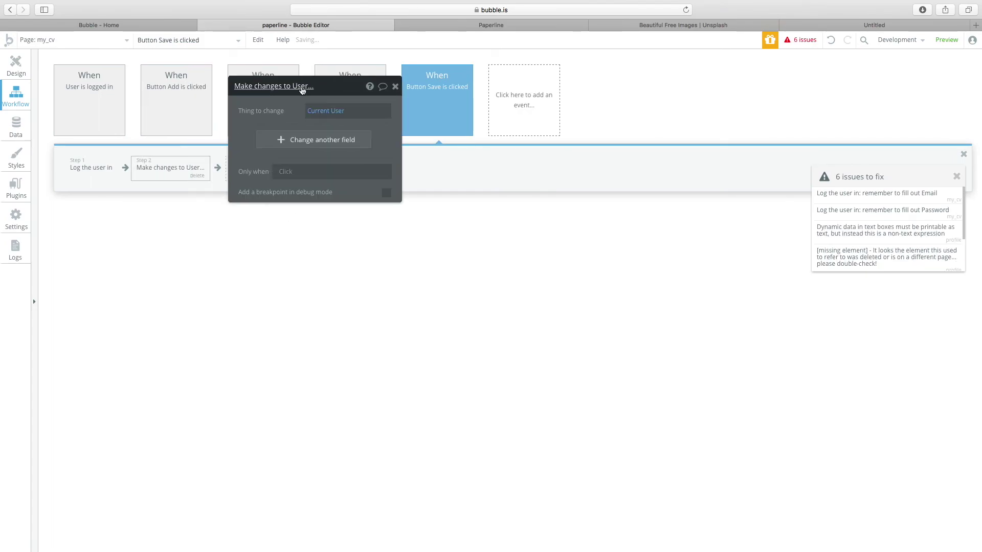
Pick address, bio, name and profile picture as the user fields to change.
{"action": "left_click", "coordinate": [353, 143]}
{"action": "left_click", "coordinate": [350, 166]}
{"action": "left_click", "coordinate": [325, 143]}
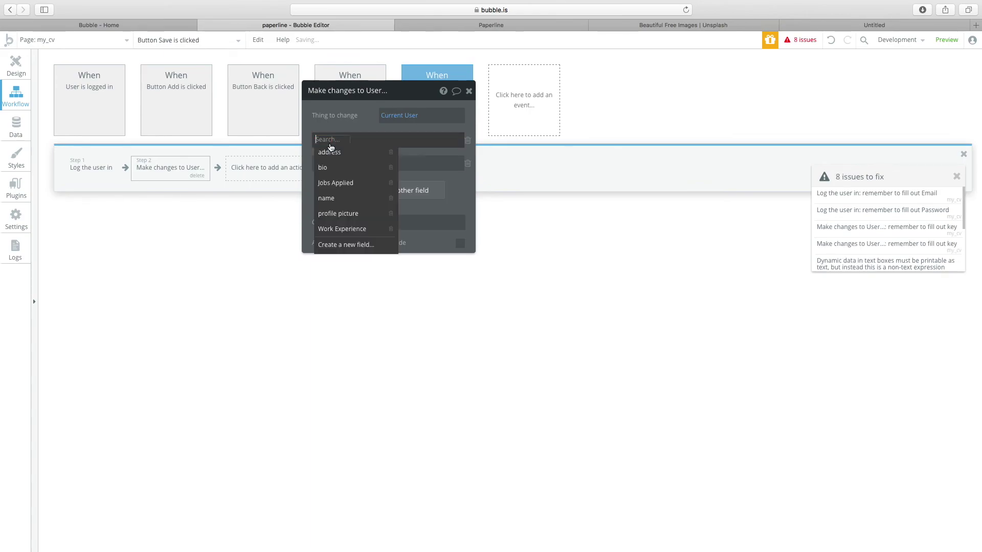
{"action": "left_click", "coordinate": [328, 153]}
{"action": "left_click", "coordinate": [324, 163]}
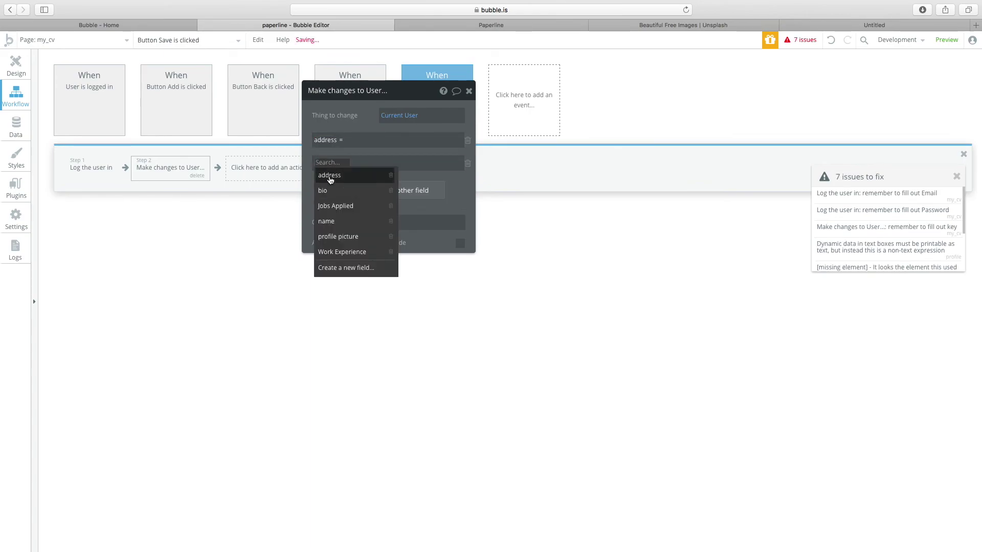
{"action": "left_click", "coordinate": [330, 190]}
{"action": "left_click", "coordinate": [349, 193]}
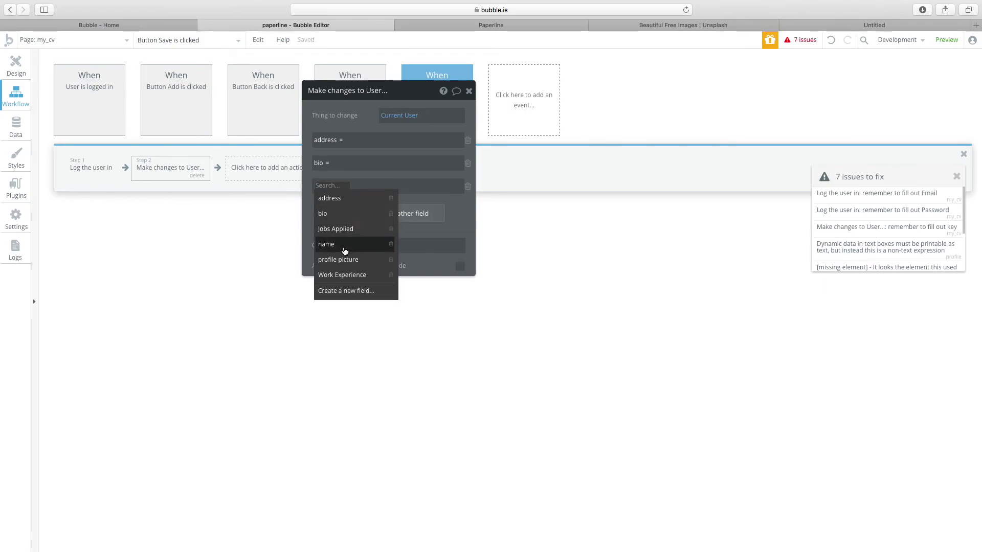
{"action": "left_click", "coordinate": [344, 250]}
{"action": "left_click", "coordinate": [353, 212]}
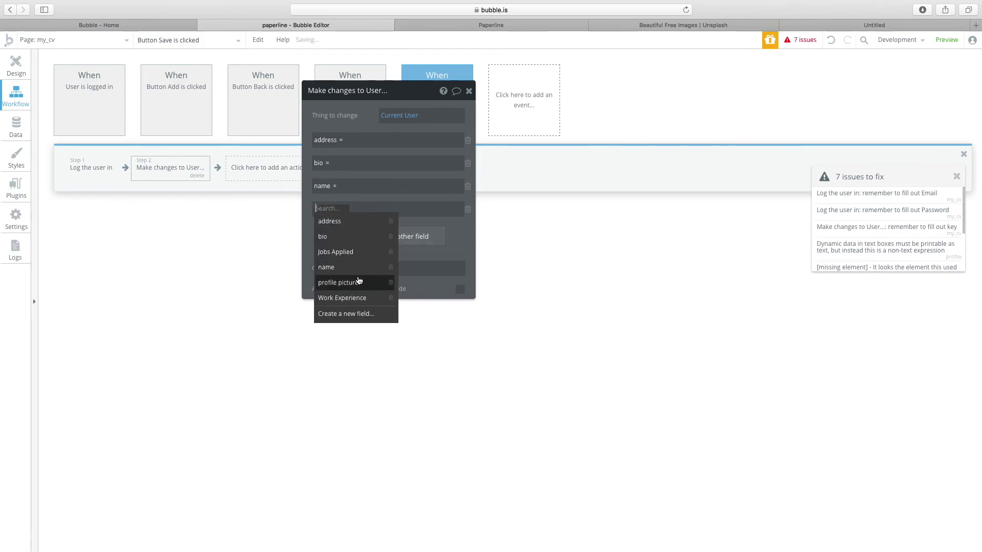
{"action": "left_click", "coordinate": [354, 284]}
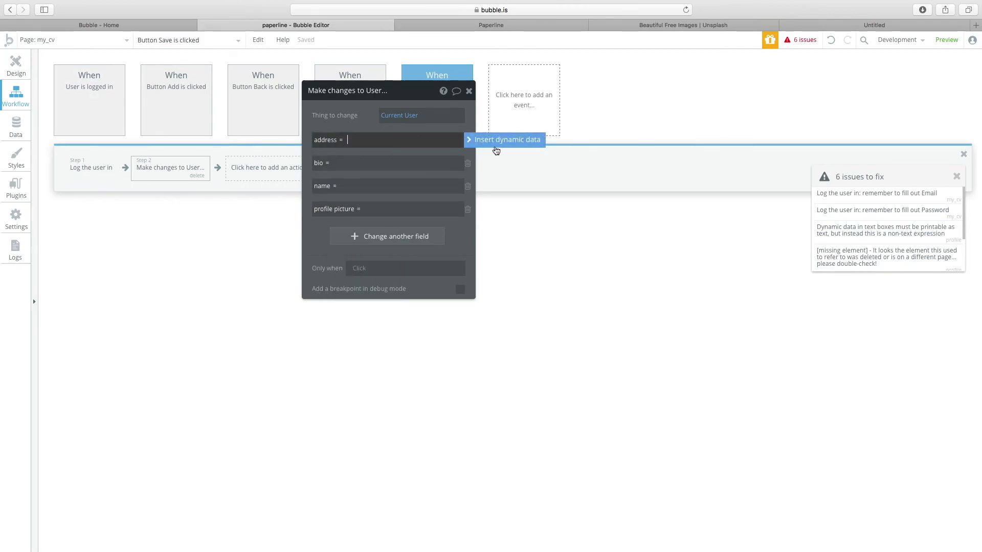
Set address to Input Address's value and bio to the Describe yourself input's value.
{"action": "left_click", "coordinate": [382, 139]}
{"action": "scroll", "coordinate": [402, 270], "scroll_direction": "down", "scroll_amount": 2}
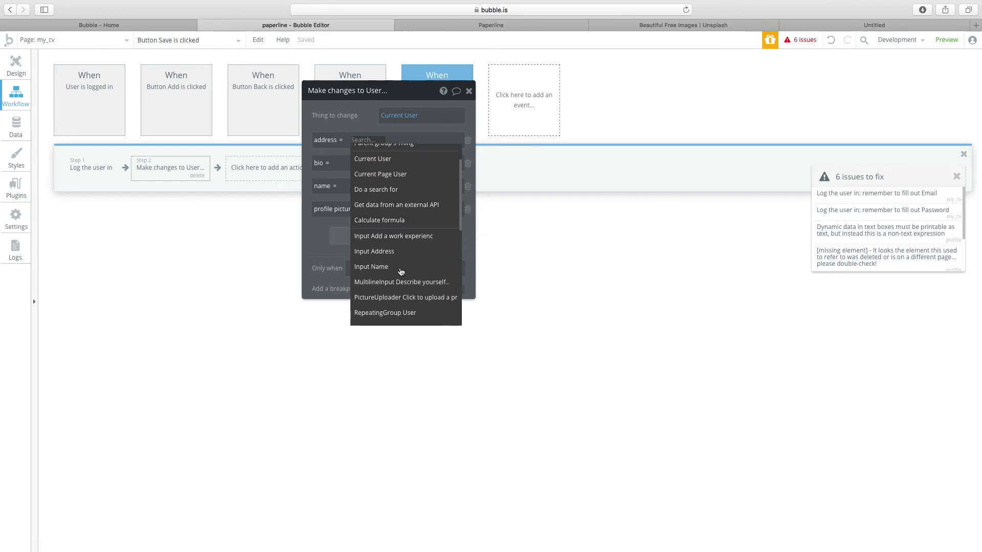
{"action": "left_click", "coordinate": [402, 272]}
{"action": "left_click", "coordinate": [343, 165]}
{"action": "left_click", "coordinate": [503, 167]}
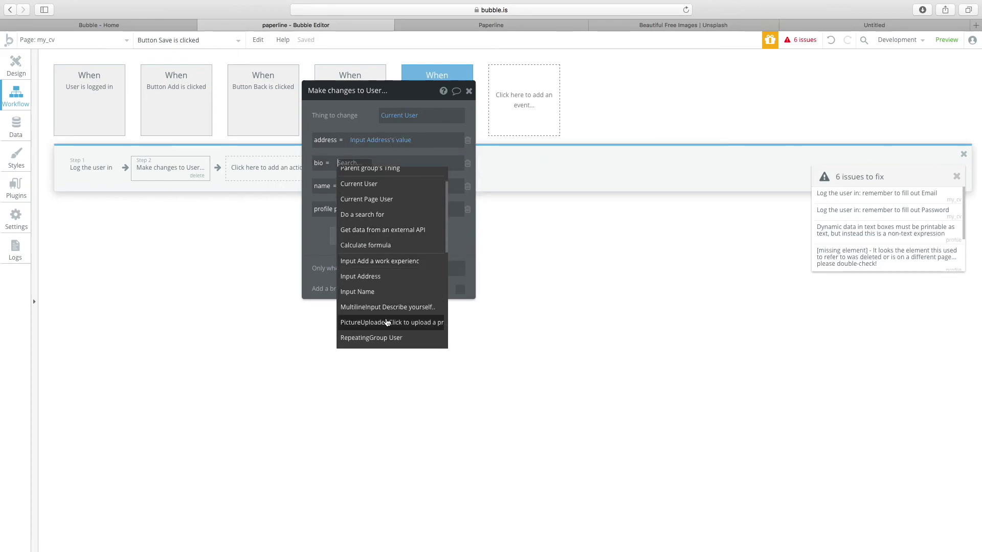
{"action": "scroll", "coordinate": [390, 322], "scroll_direction": "down", "scroll_amount": 1}
{"action": "left_click", "coordinate": [336, 157]}
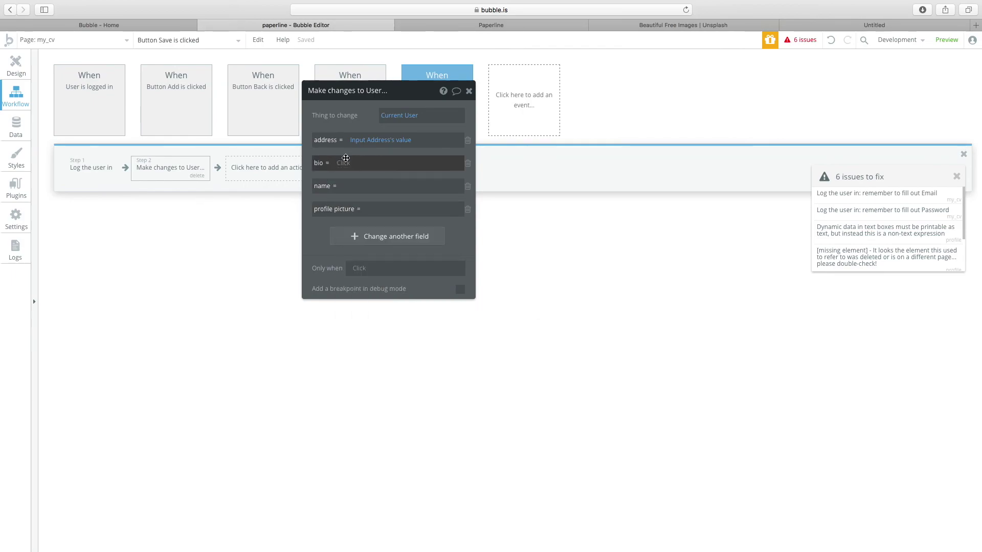
{"action": "left_click", "coordinate": [334, 163]}
{"action": "scroll", "coordinate": [381, 265], "scroll_direction": "down", "scroll_amount": 1}
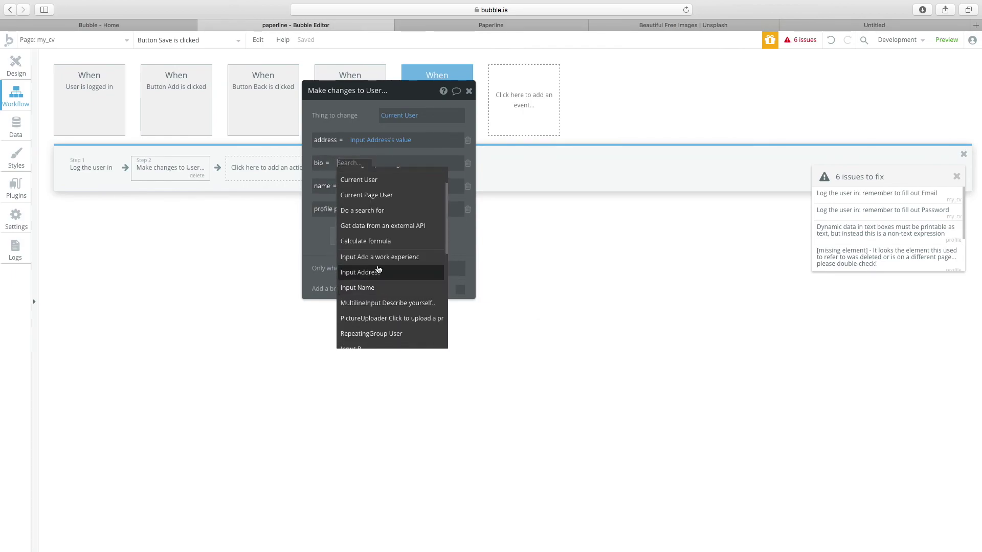
{"action": "left_click", "coordinate": [388, 303]}
{"action": "left_click", "coordinate": [373, 187]}
Set name to Input Name's value and profile picture to the picture uploader's value.
{"action": "left_click", "coordinate": [379, 186]}
{"action": "left_click", "coordinate": [505, 186]}
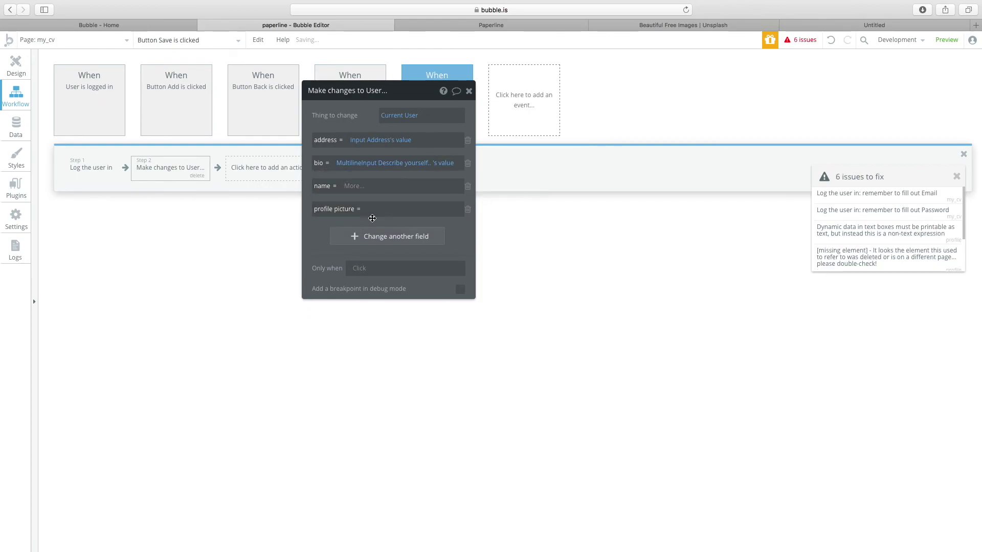
{"action": "left_click", "coordinate": [373, 354]}
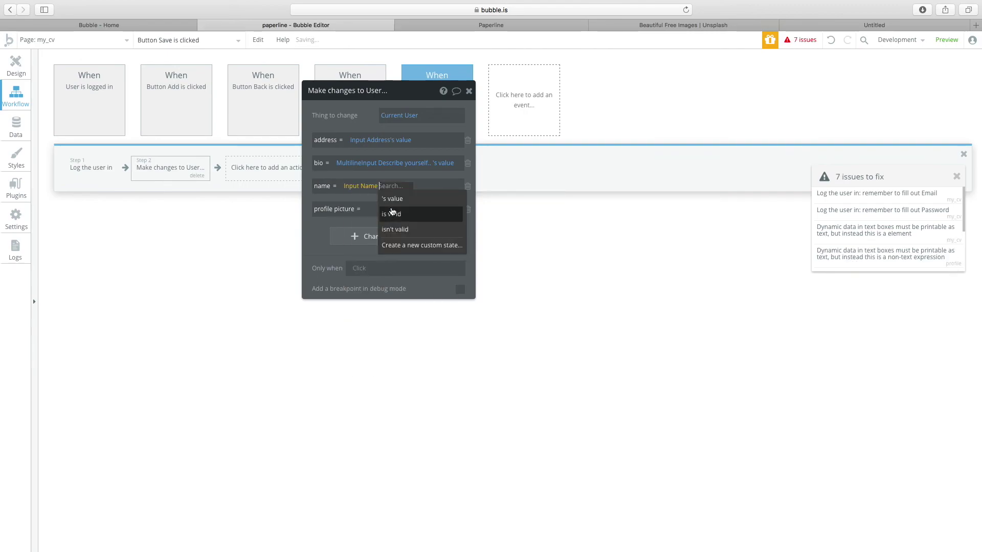
{"action": "left_click", "coordinate": [363, 209]}
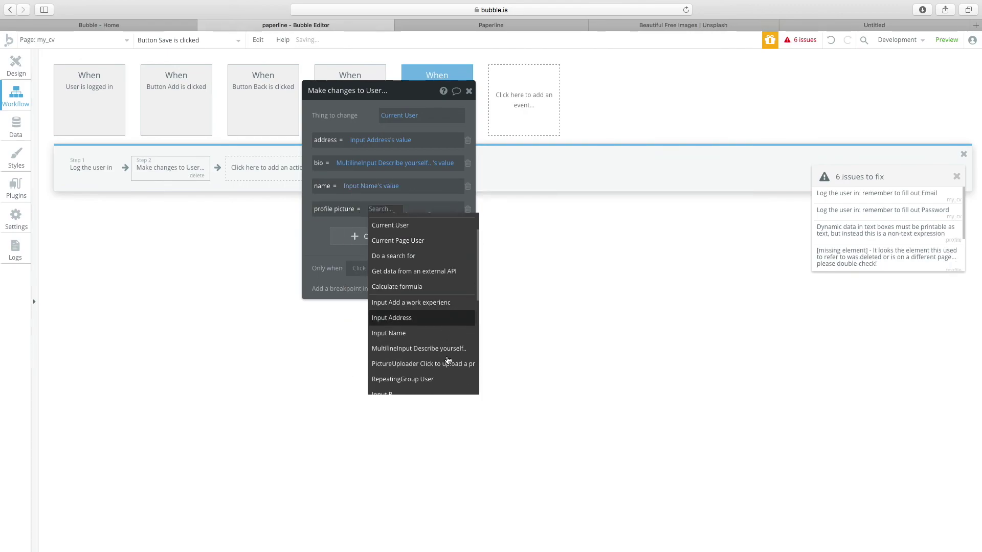
{"action": "left_click", "coordinate": [384, 401]}
{"action": "left_click", "coordinate": [373, 232]}
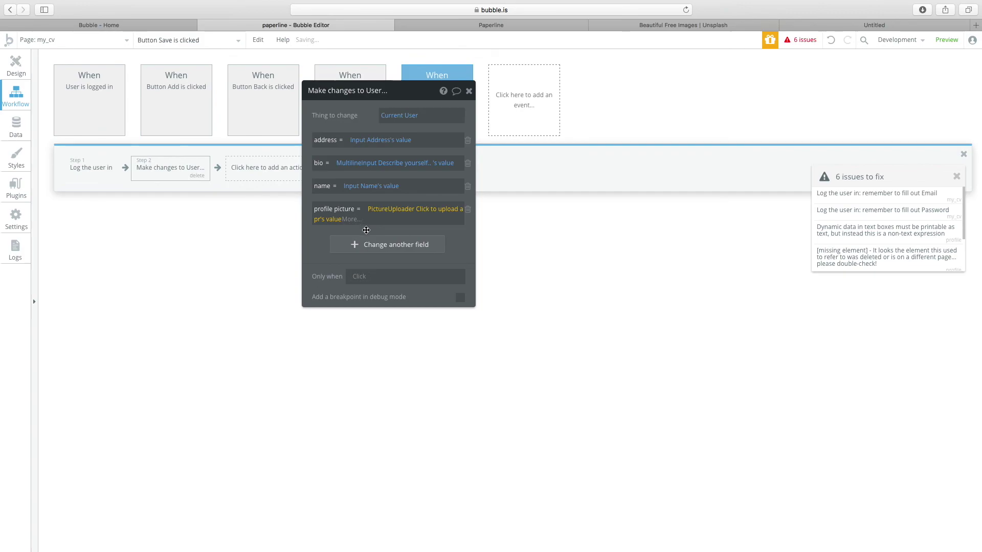
{"action": "left_click", "coordinate": [268, 174]}
{"action": "left_click", "coordinate": [16, 69]}
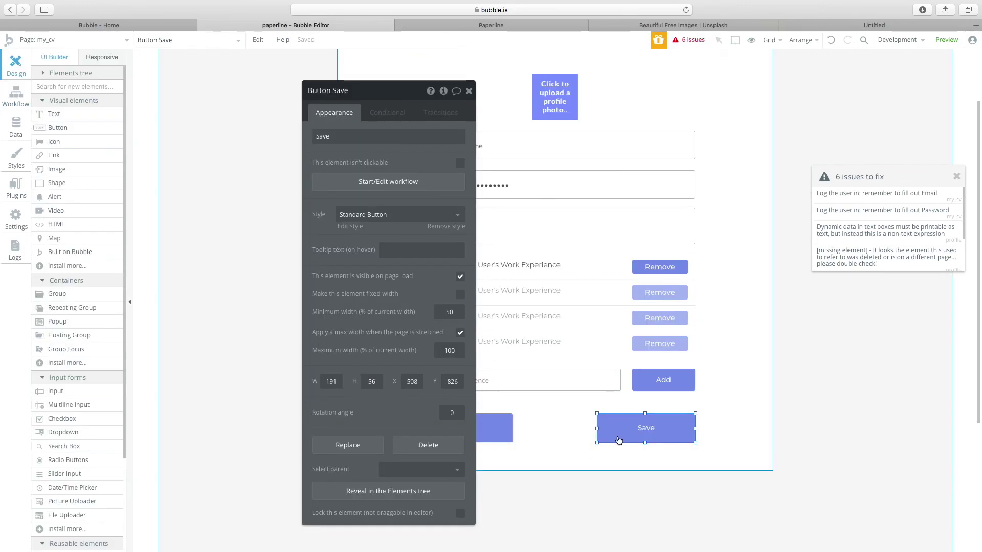
Add a third Save step: Go to page profile, sending Current User as data.
{"action": "left_click", "coordinate": [389, 182]}
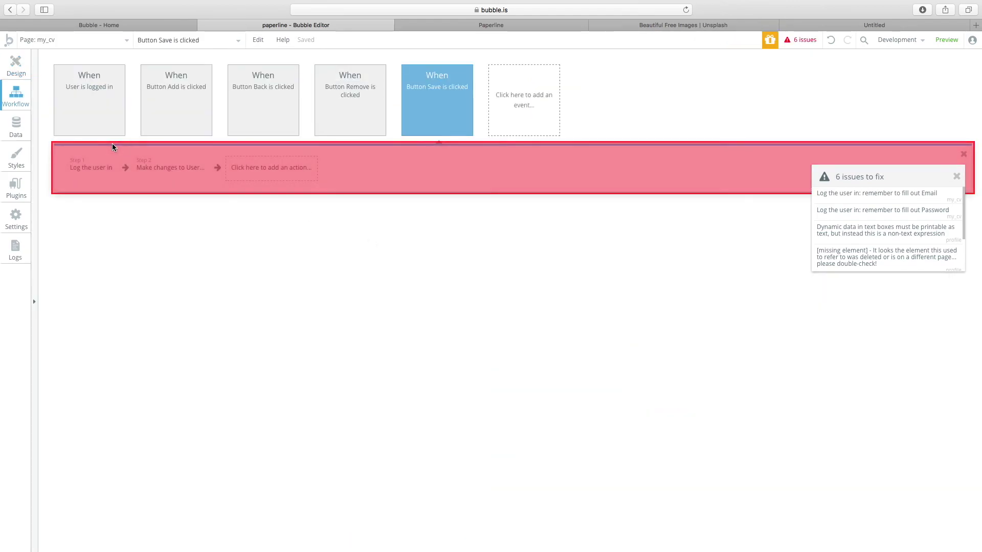
{"action": "left_click", "coordinate": [176, 171]}
{"action": "left_click", "coordinate": [241, 169]}
{"action": "mouse_move", "coordinate": [294, 289]}
{"action": "mouse_move", "coordinate": [264, 208]}
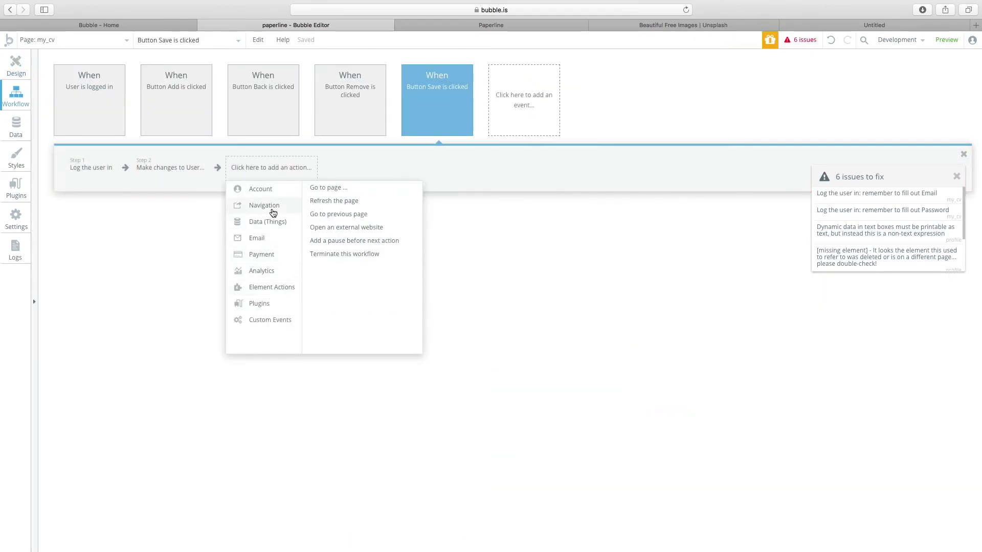
{"action": "left_click", "coordinate": [335, 190]}
{"action": "left_click", "coordinate": [424, 116]}
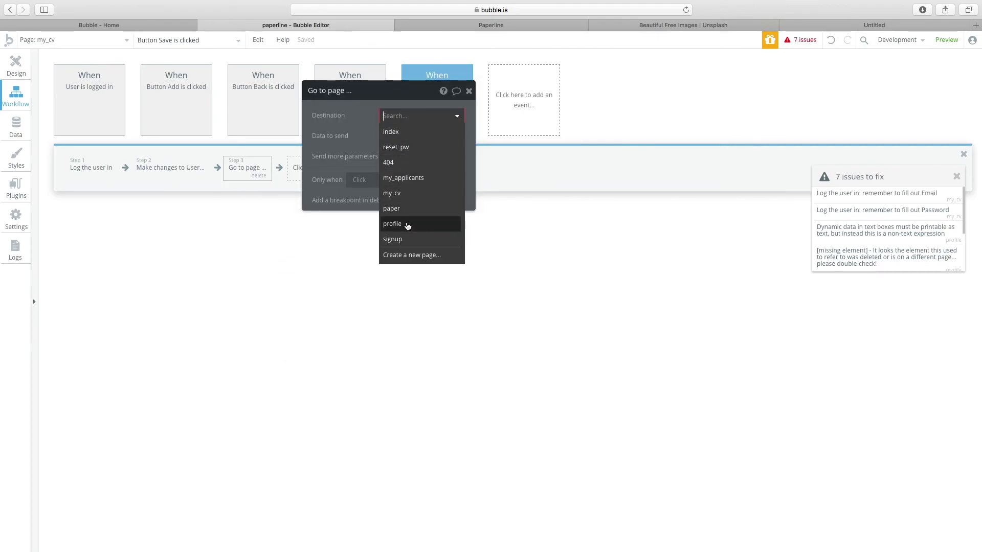
{"action": "left_click", "coordinate": [408, 224]}
{"action": "left_click", "coordinate": [404, 136]}
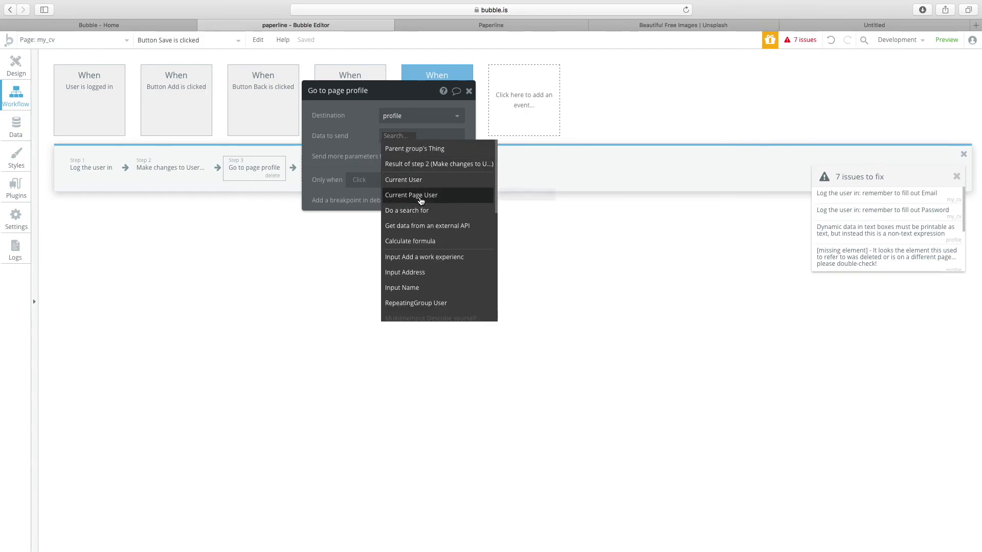
{"action": "left_click", "coordinate": [404, 180]}
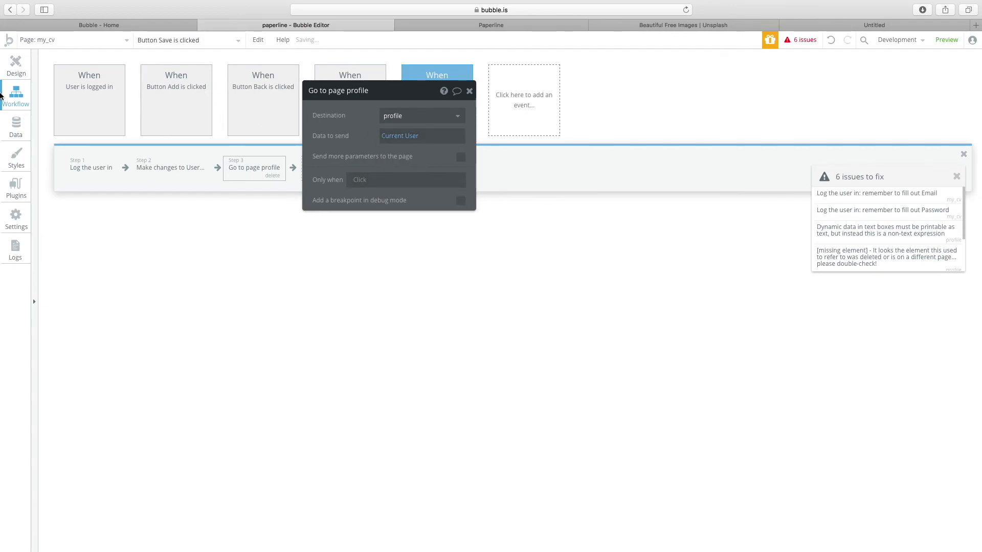
{"action": "left_click", "coordinate": [15, 69]}
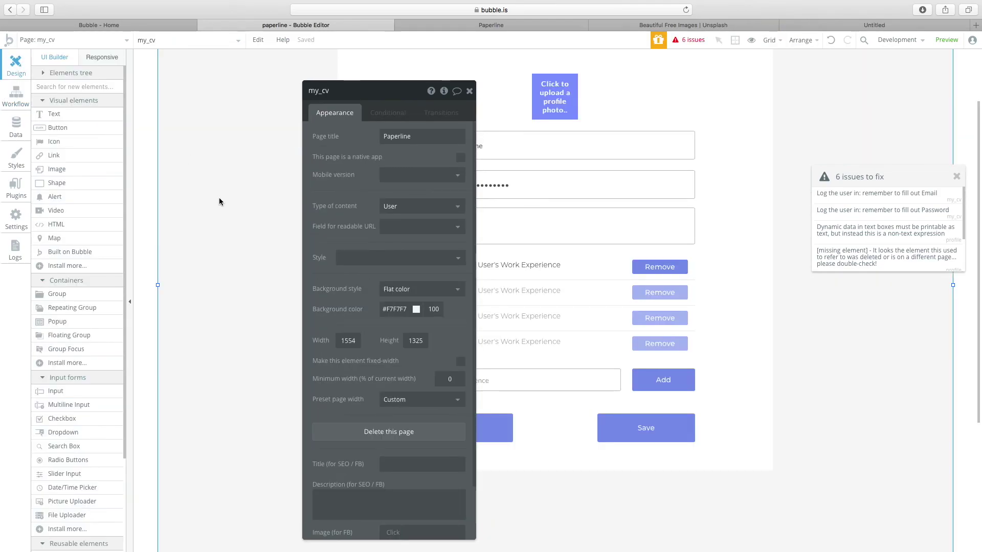
Add a Go to previous page action to the Back button's workflow.
{"action": "left_click", "coordinate": [620, 433]}
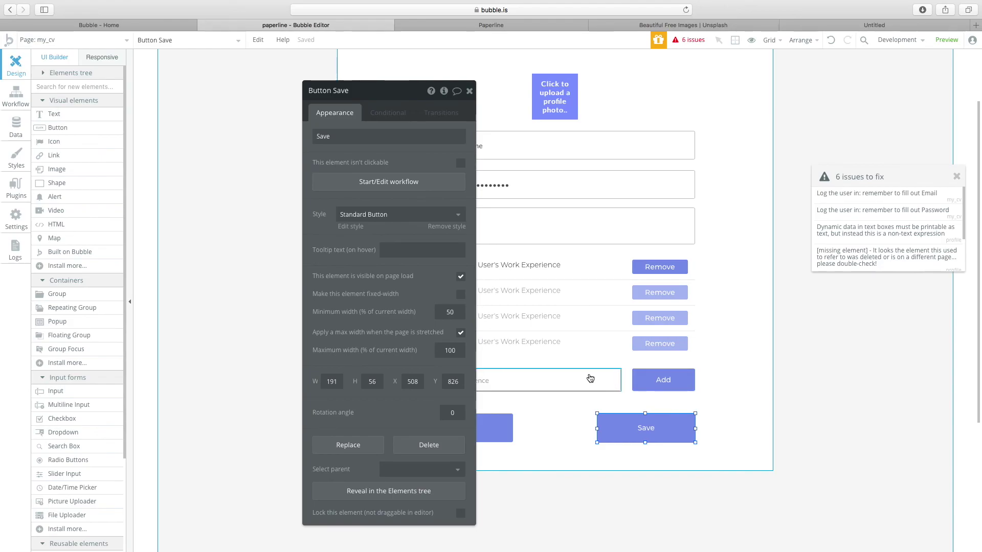
{"action": "scroll", "coordinate": [588, 307], "scroll_direction": "up", "scroll_amount": 3}
{"action": "scroll", "coordinate": [563, 266], "scroll_direction": "down", "scroll_amount": 1}
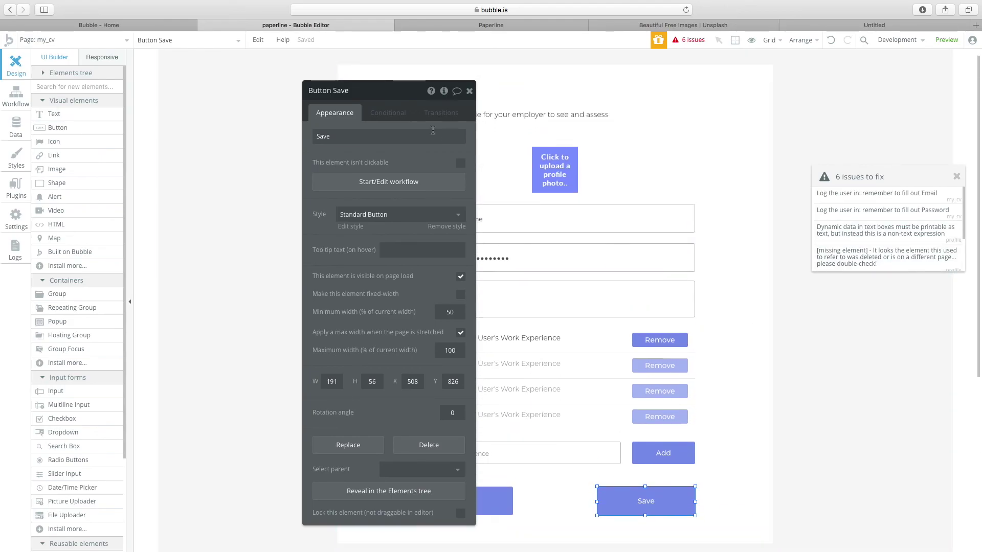
{"action": "left_click_drag", "start_coordinate": [339, 90], "coordinate": [252, 81]}
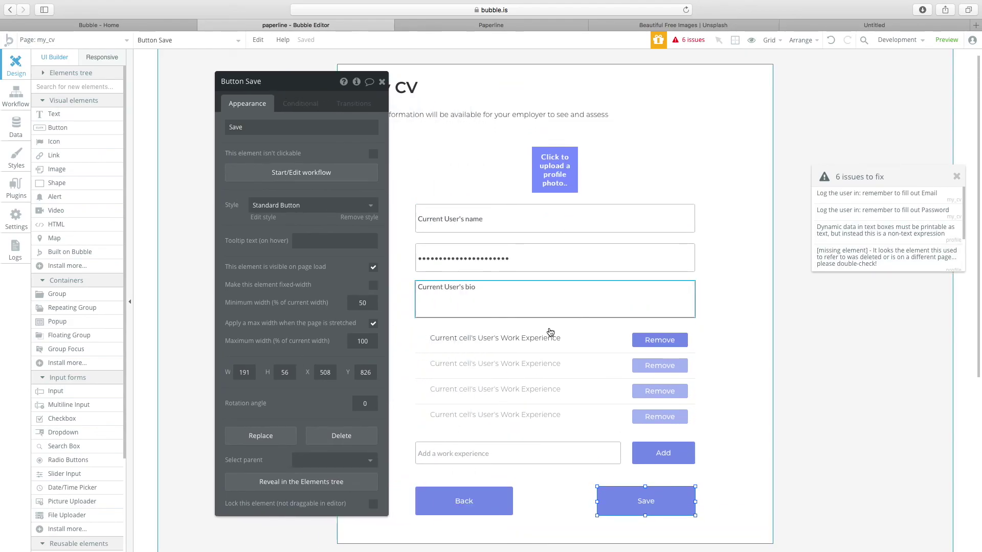
{"action": "left_click", "coordinate": [454, 493]}
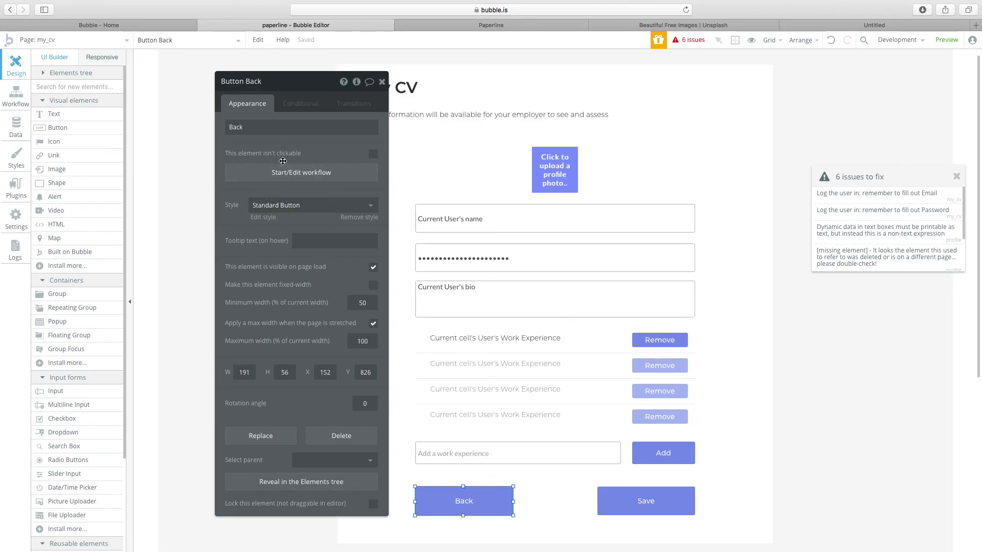
{"action": "left_click", "coordinate": [279, 176]}
{"action": "left_click", "coordinate": [94, 168]}
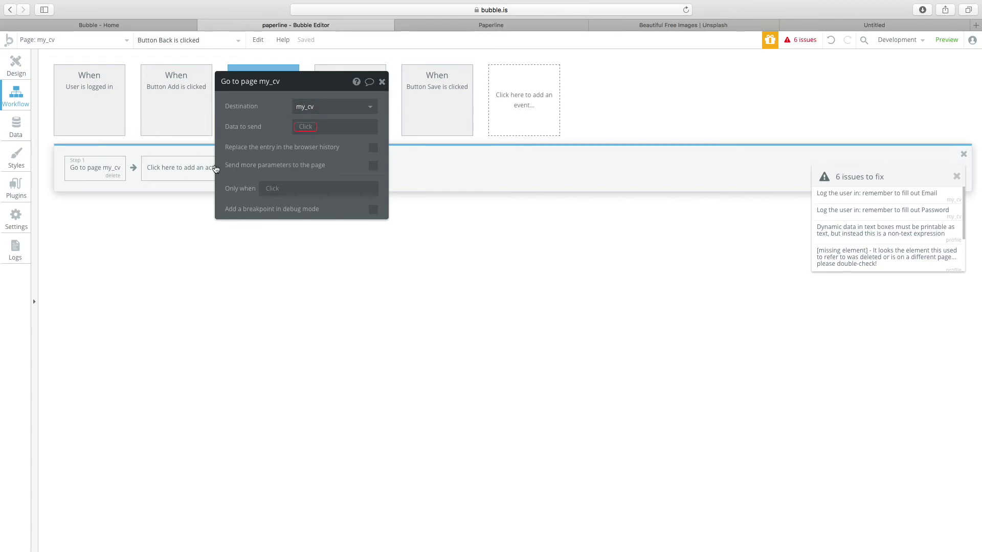
{"action": "left_click", "coordinate": [178, 173]}
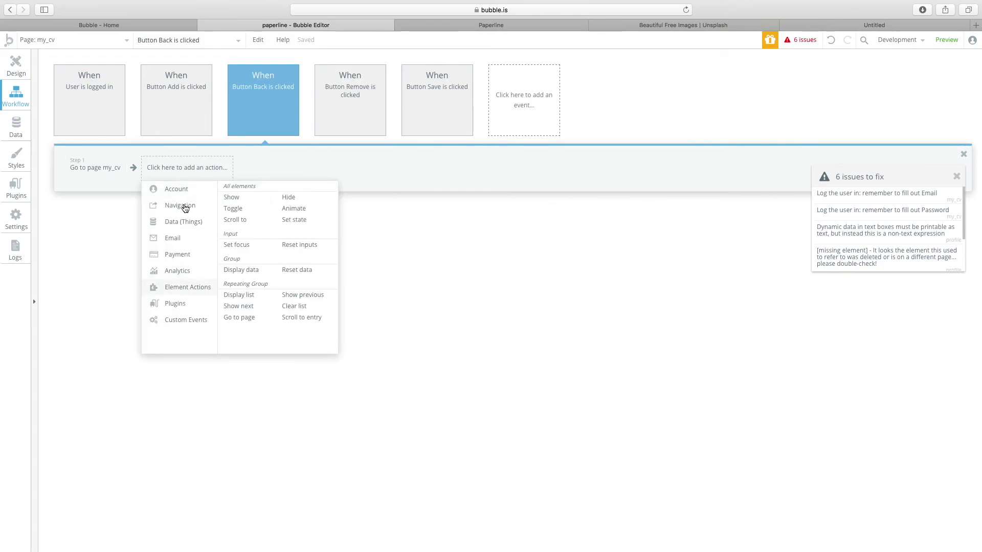
{"action": "mouse_move", "coordinate": [188, 208]}
{"action": "left_click", "coordinate": [255, 215]}
Delete the old Go to page index step from the Back workflow.
{"action": "left_click", "coordinate": [103, 177]}
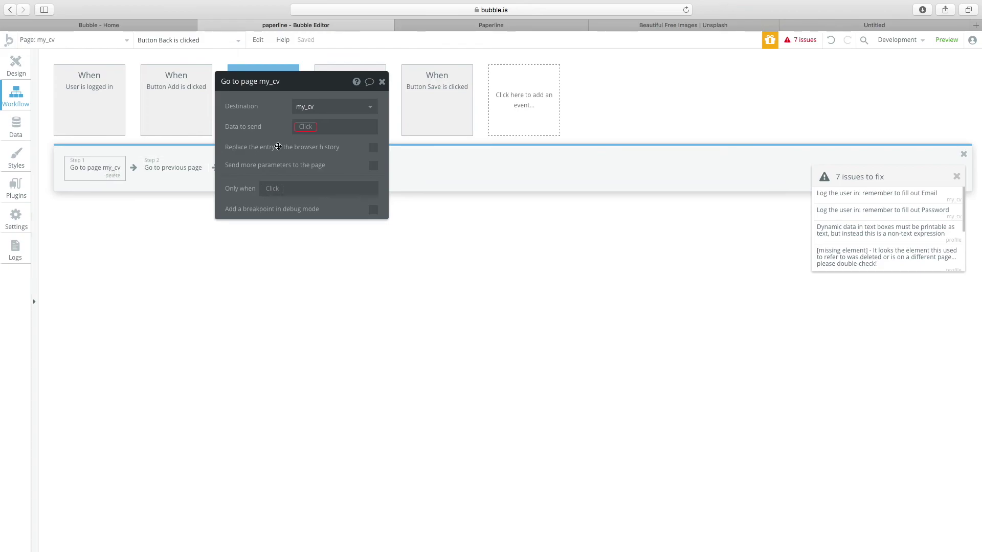
{"action": "left_click", "coordinate": [307, 126]}
{"action": "left_click", "coordinate": [338, 108]}
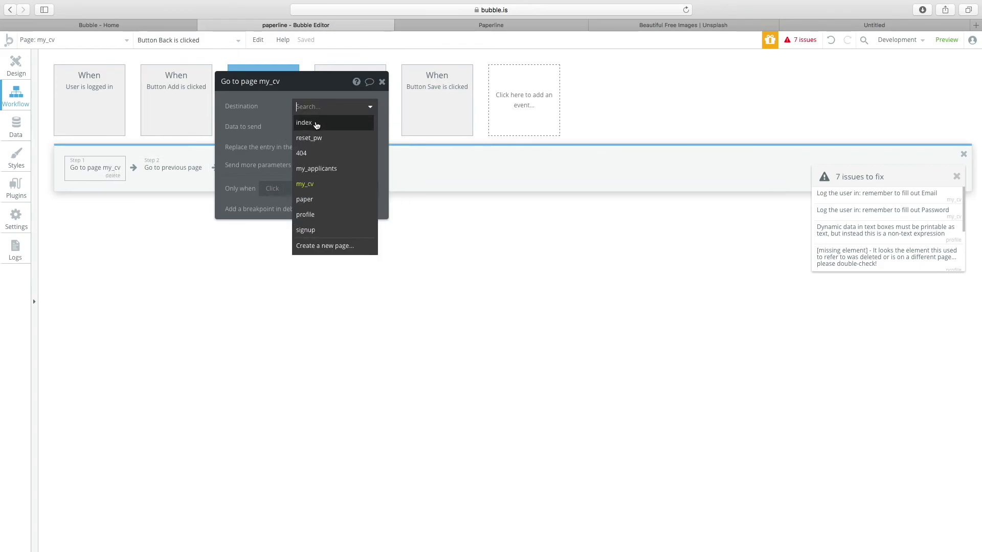
{"action": "left_click", "coordinate": [316, 126]}
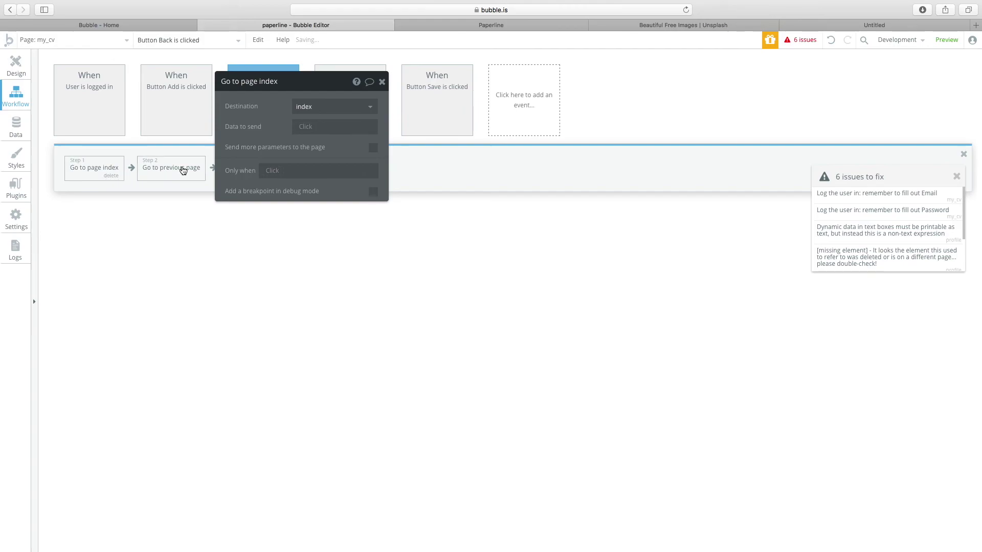
{"action": "left_click", "coordinate": [183, 171]}
{"action": "left_click", "coordinate": [110, 175]}
{"action": "left_click", "coordinate": [159, 172]}
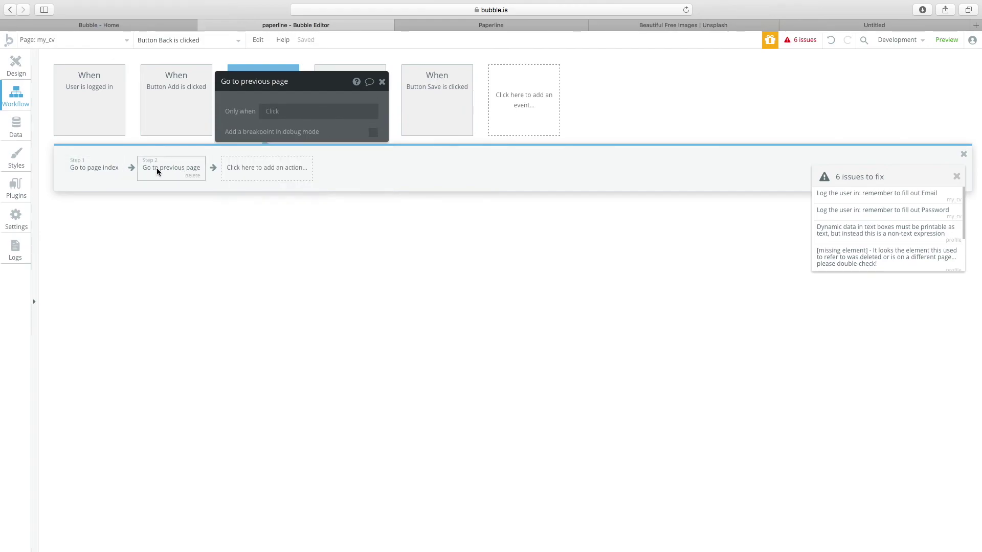
{"action": "left_click", "coordinate": [381, 84]}
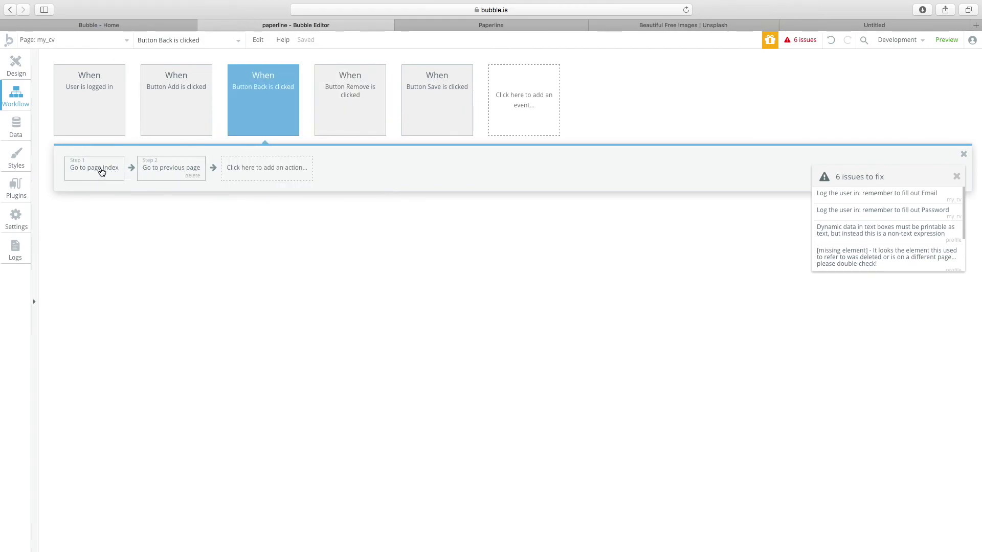
{"action": "left_click", "coordinate": [113, 176]}
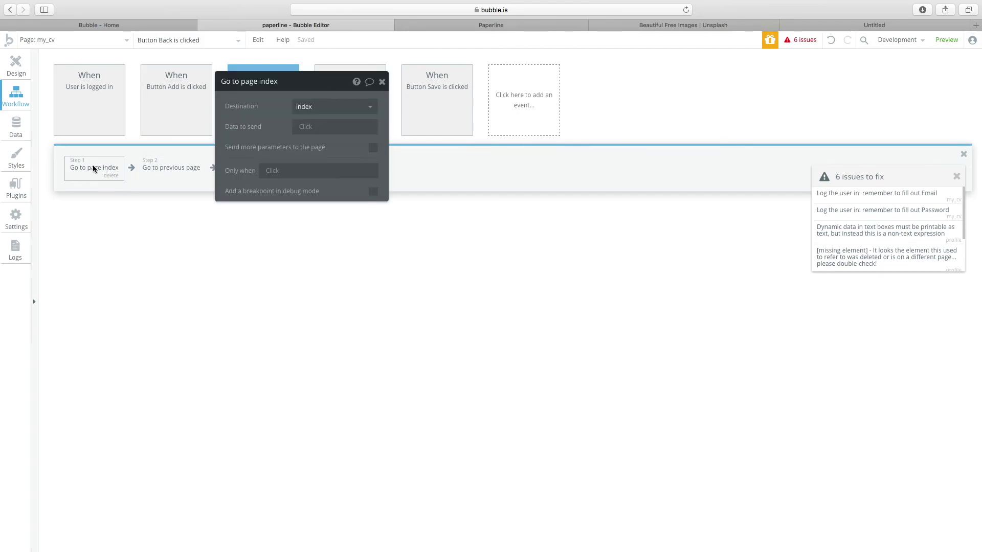
{"action": "right_click", "coordinate": [99, 170]}
{"action": "left_click", "coordinate": [114, 175]}
{"action": "left_click", "coordinate": [15, 66]}
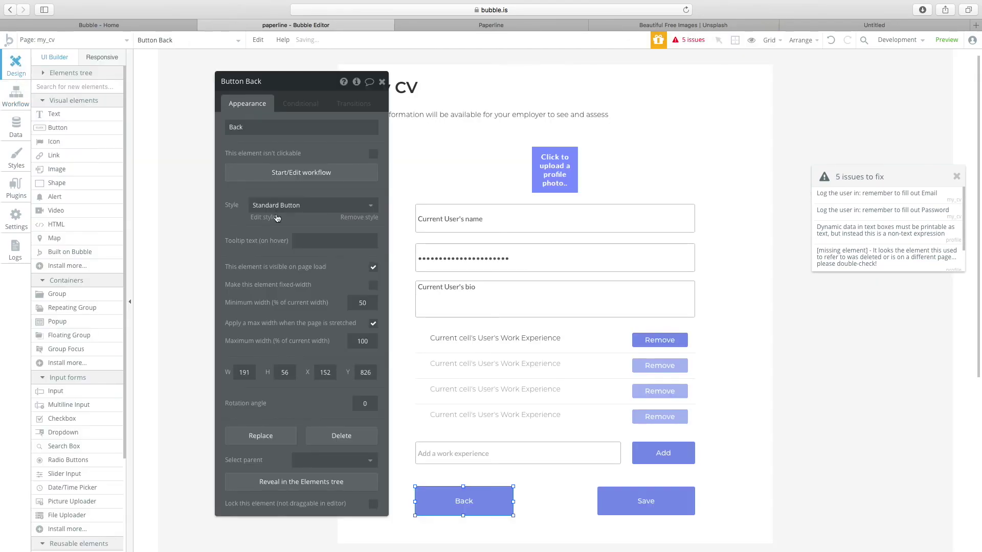
{"action": "scroll", "coordinate": [682, 438], "scroll_direction": "down", "scroll_amount": 3}
{"action": "left_click", "coordinate": [638, 300]}
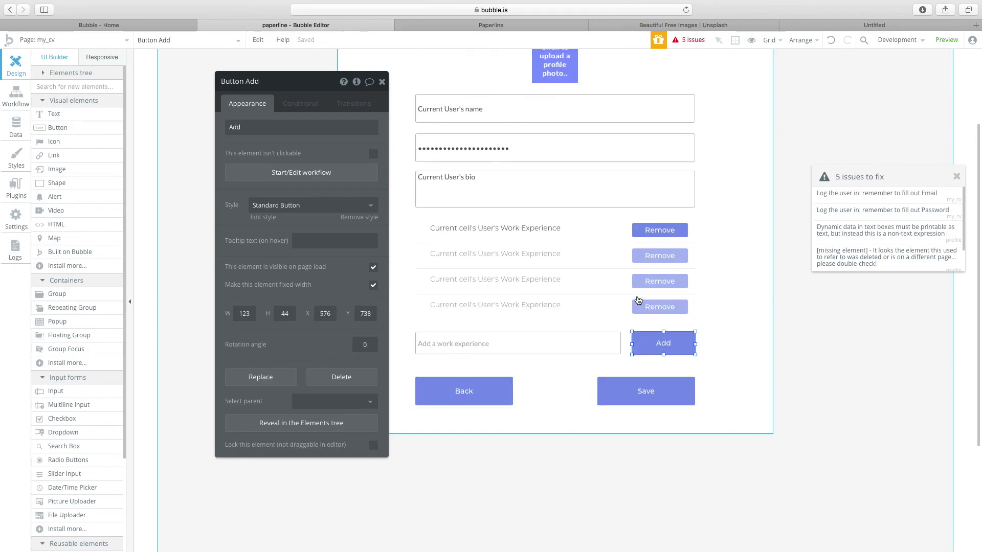
Switch the editor to the profile page.
{"action": "left_click", "coordinate": [72, 40]}
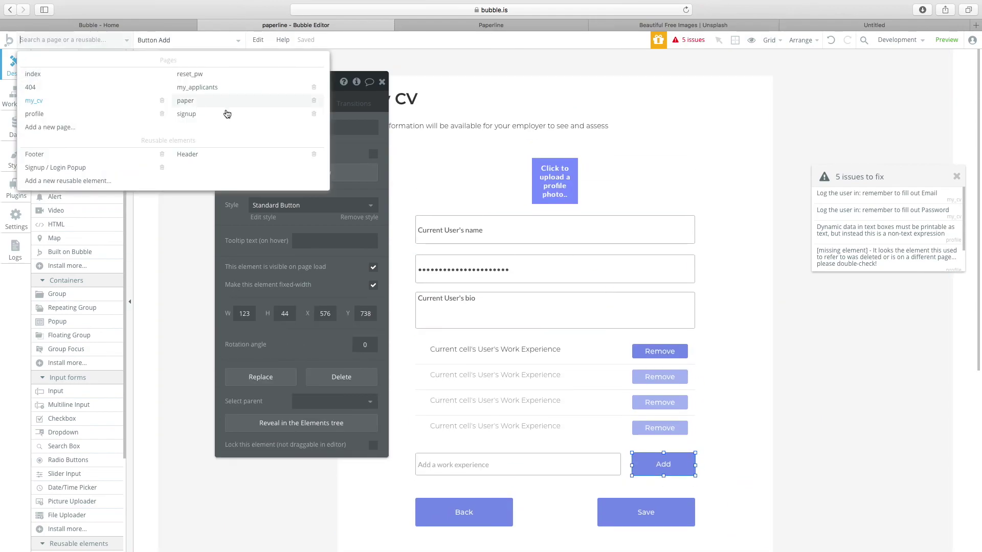
{"action": "mouse_move", "coordinate": [219, 88]}
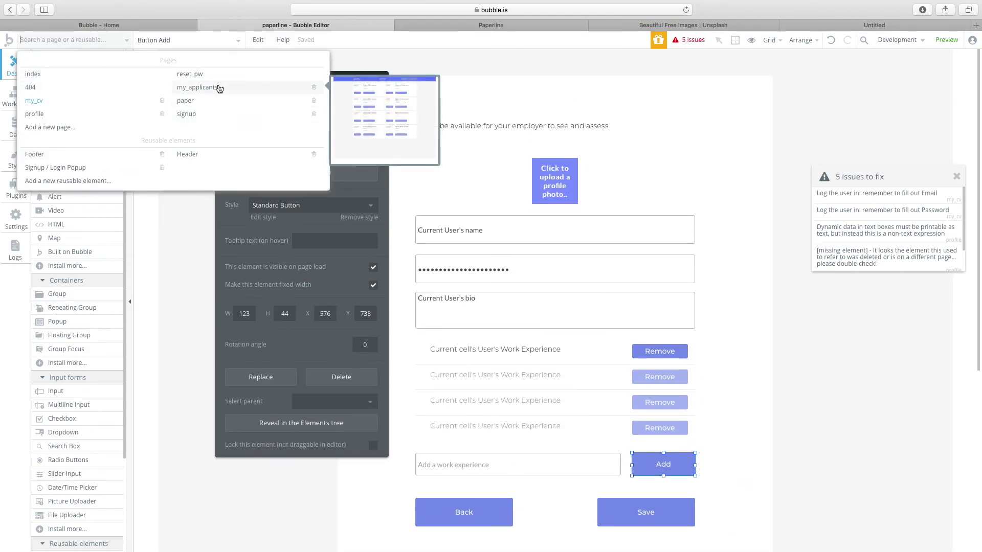
{"action": "left_click", "coordinate": [79, 114]}
Inspect the name heading and From: text, then bring up the profile page's properties.
{"action": "double_click", "coordinate": [469, 174]}
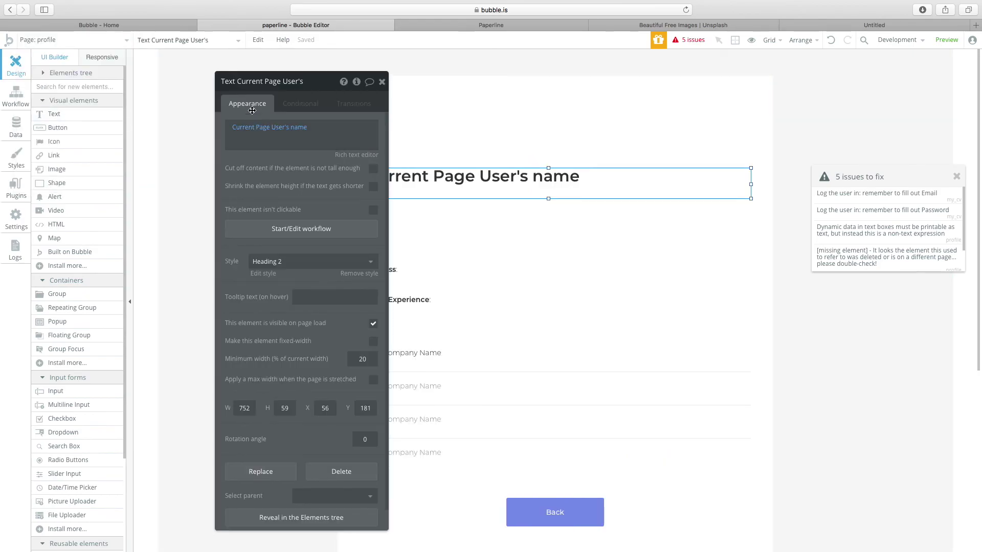
{"action": "left_click_drag", "start_coordinate": [261, 78], "coordinate": [169, 66]}
{"action": "left_click", "coordinate": [398, 219]}
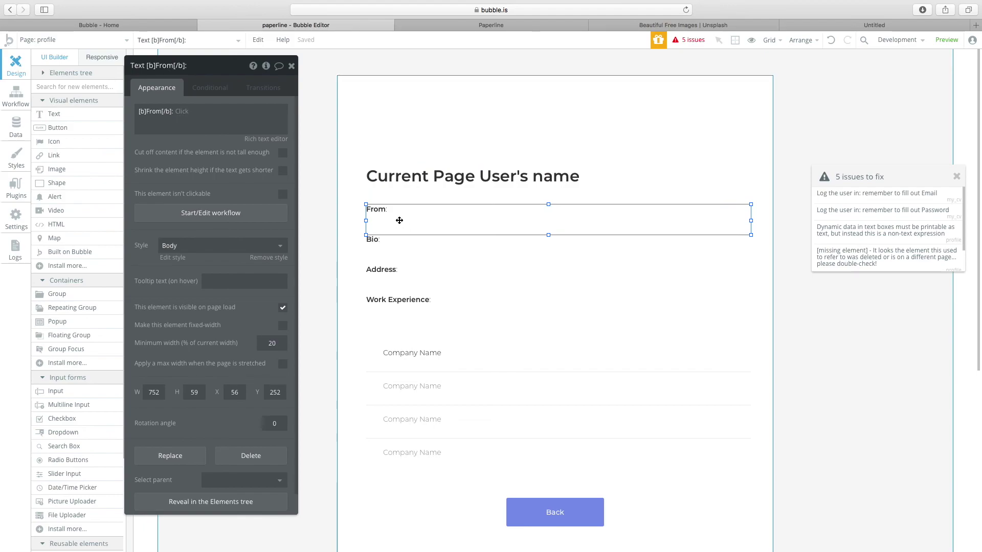
{"action": "left_click", "coordinate": [186, 111]}
{"action": "left_click", "coordinate": [186, 111]}
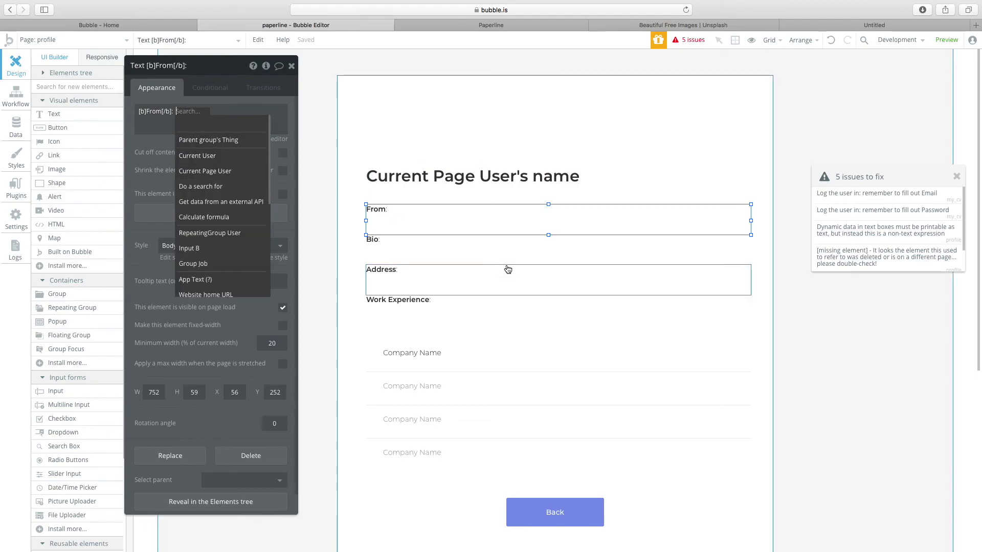
{"action": "left_click", "coordinate": [329, 273]}
{"action": "scroll", "coordinate": [330, 273], "scroll_direction": "down", "scroll_amount": 1}
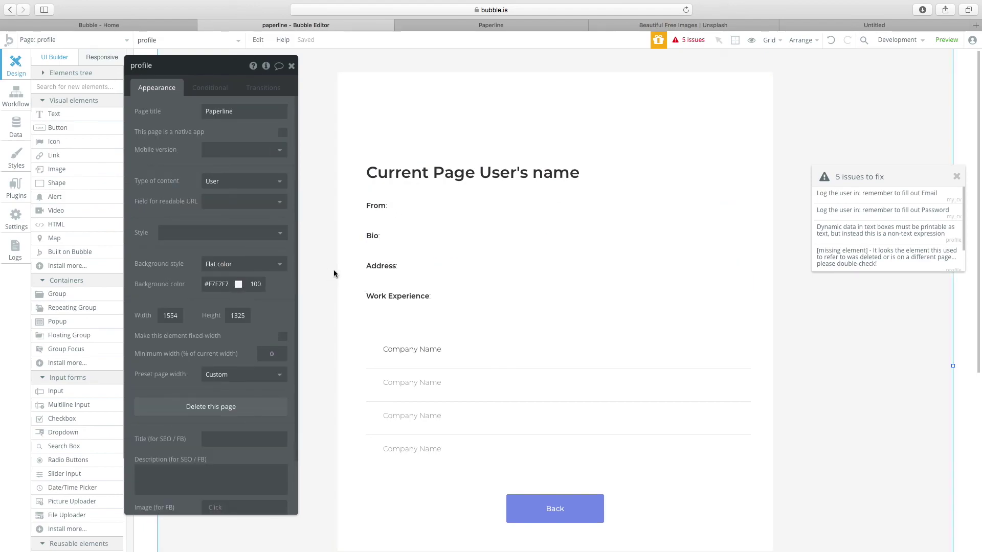
{"action": "scroll", "coordinate": [358, 266], "scroll_direction": "down", "scroll_amount": 6}
{"action": "scroll", "coordinate": [348, 230], "scroll_direction": "up", "scroll_amount": 6}
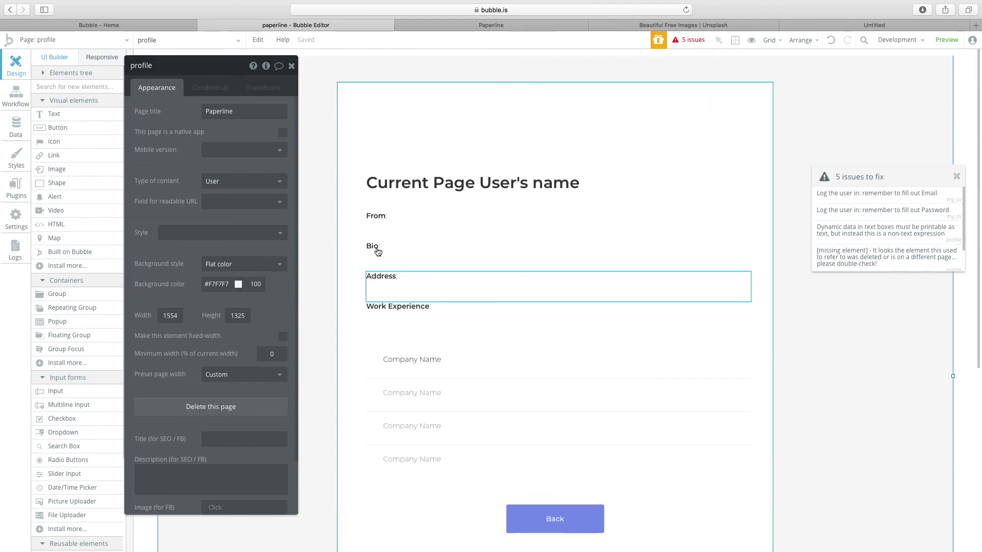
{"action": "scroll", "coordinate": [377, 252], "scroll_direction": "down", "scroll_amount": 2}
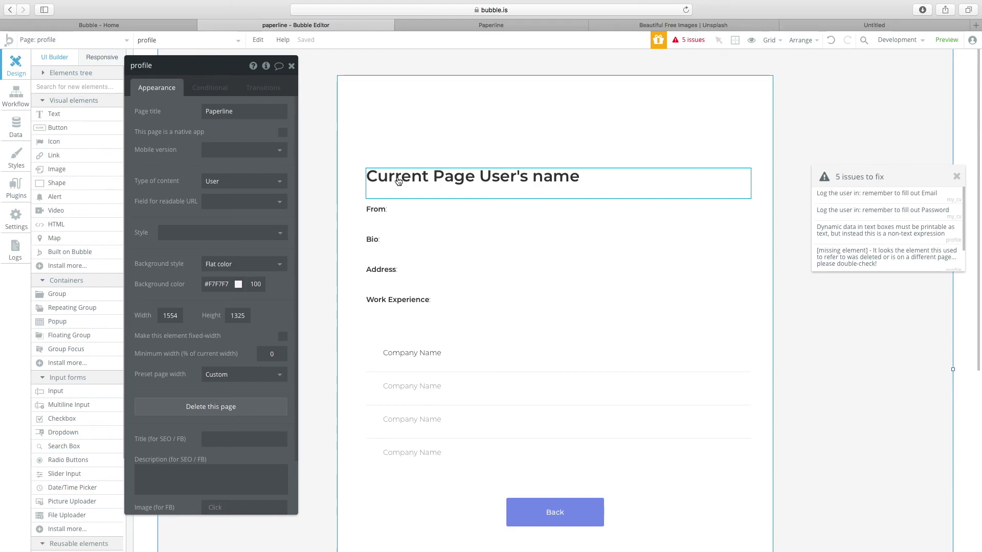
Set the page title to Current Page User's name and the readable URL field to name.
{"action": "double_click", "coordinate": [224, 111]}
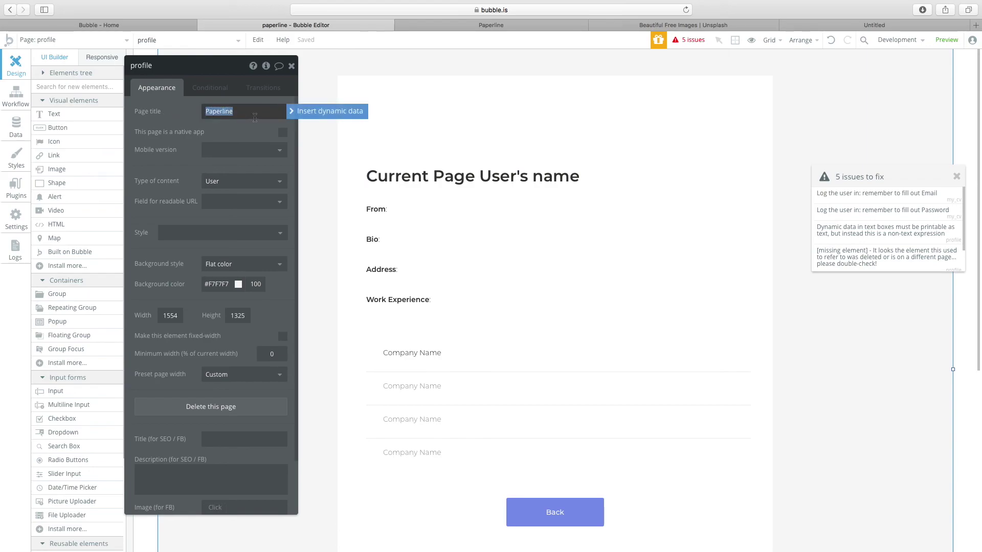
{"action": "left_click", "coordinate": [322, 112]}
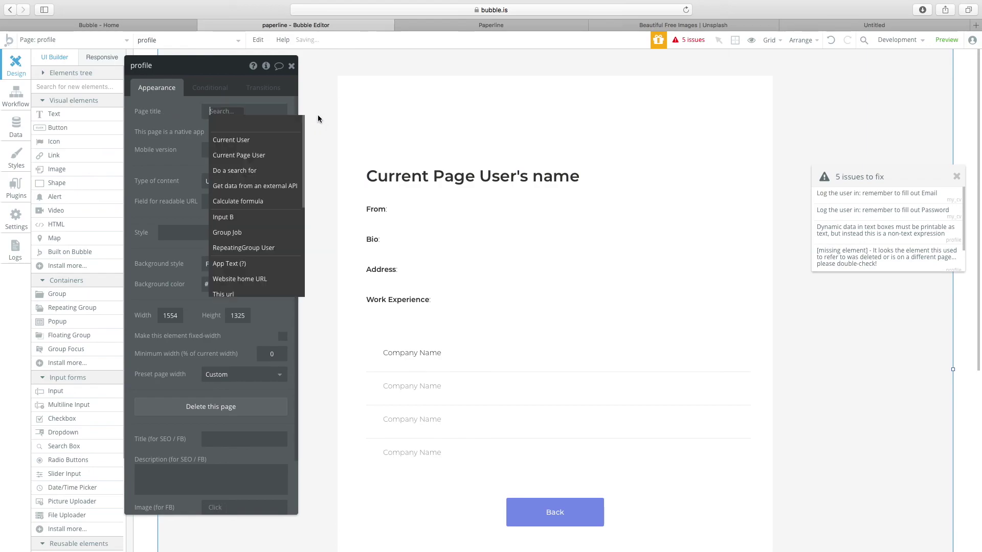
{"action": "left_click", "coordinate": [265, 160]}
{"action": "left_click", "coordinate": [241, 187]}
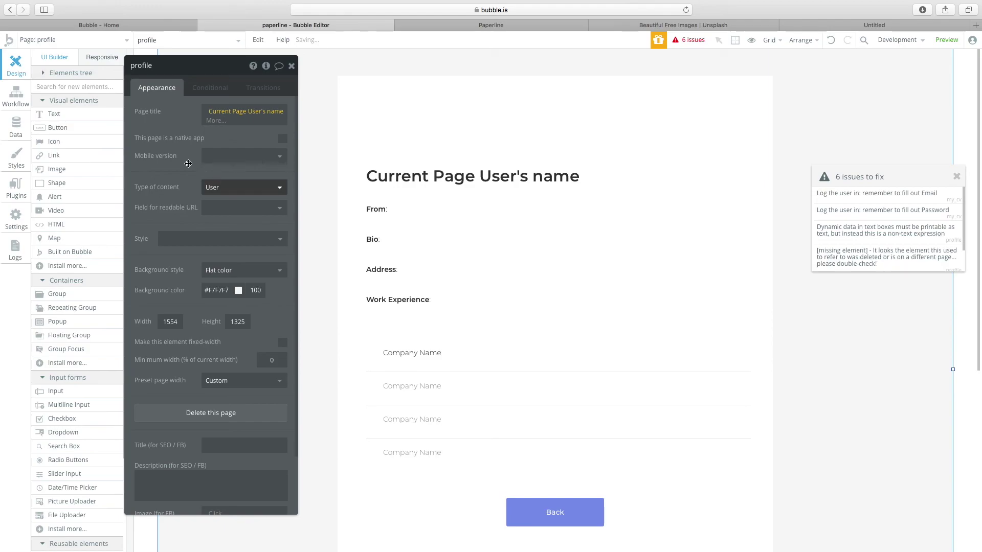
{"action": "left_click", "coordinate": [221, 203]}
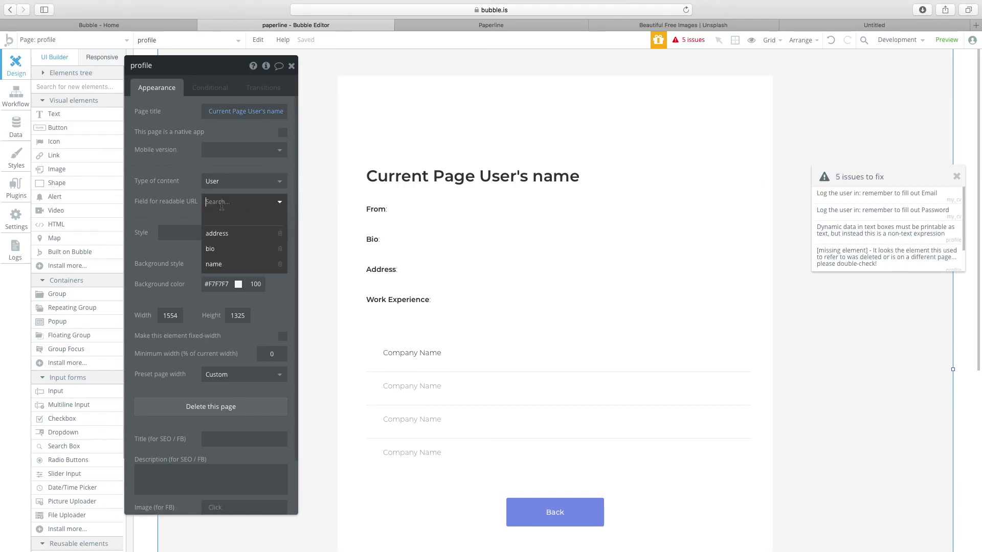
{"action": "left_click", "coordinate": [225, 264]}
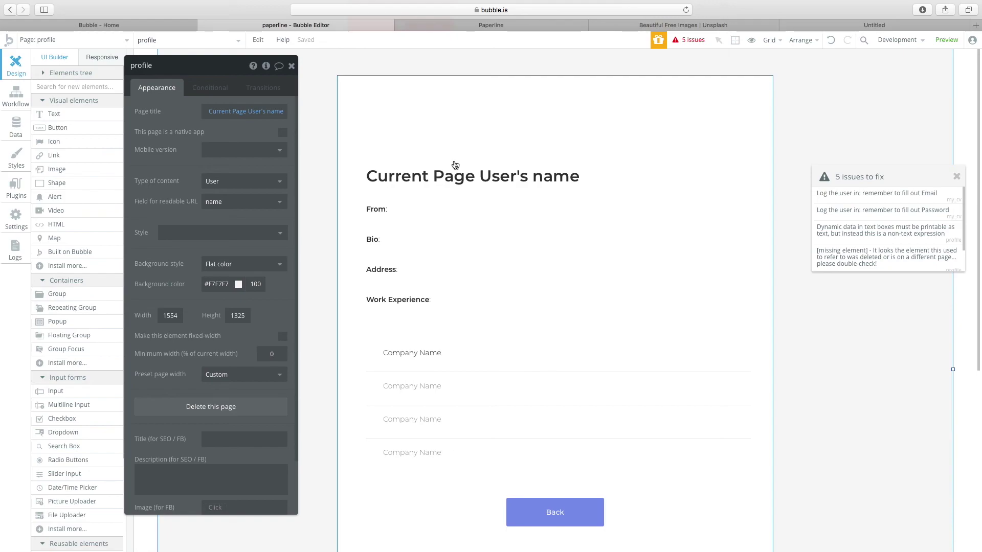
Add an image element at the top of the page and begin giving it a dynamic source.
{"action": "left_click", "coordinate": [548, 123]}
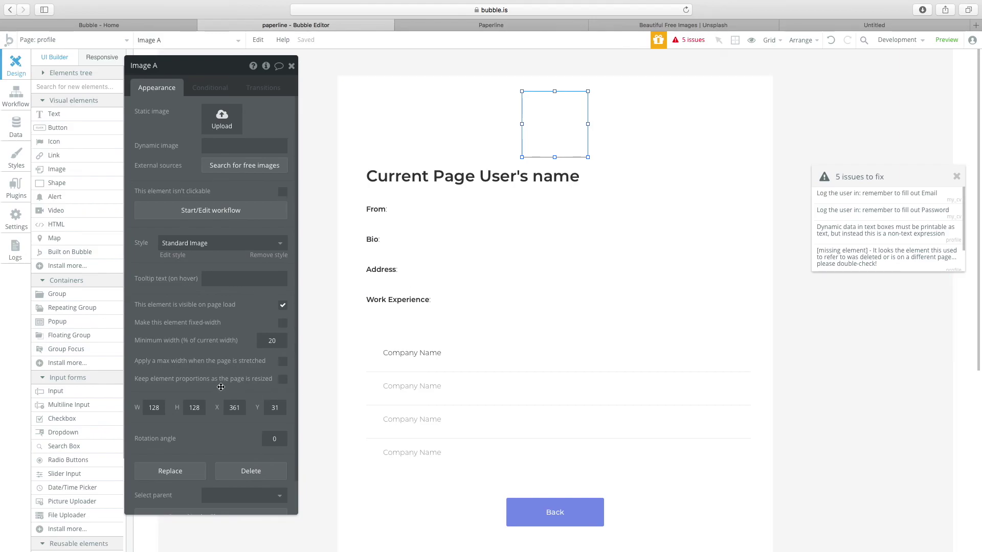
{"action": "left_click", "coordinate": [207, 146]}
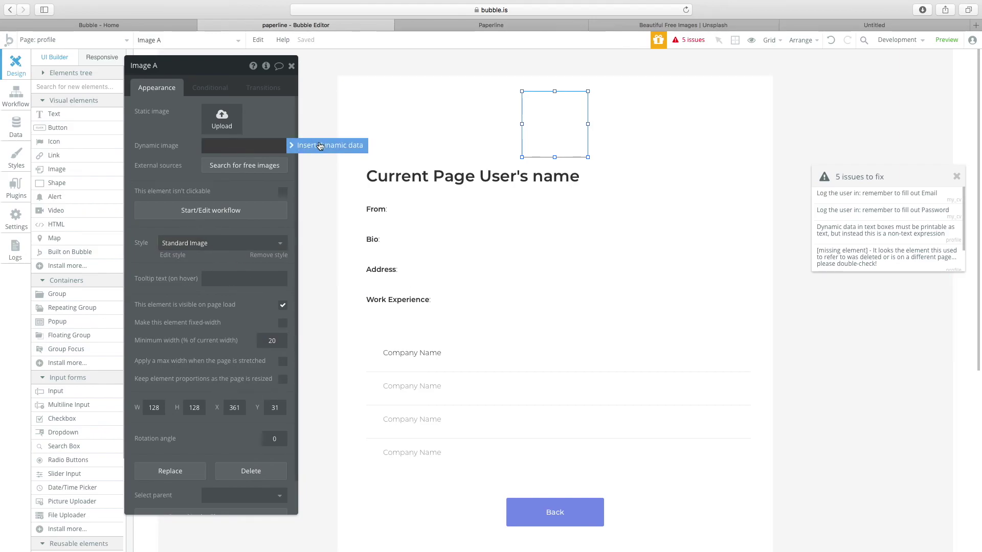
{"action": "left_click", "coordinate": [321, 233]}
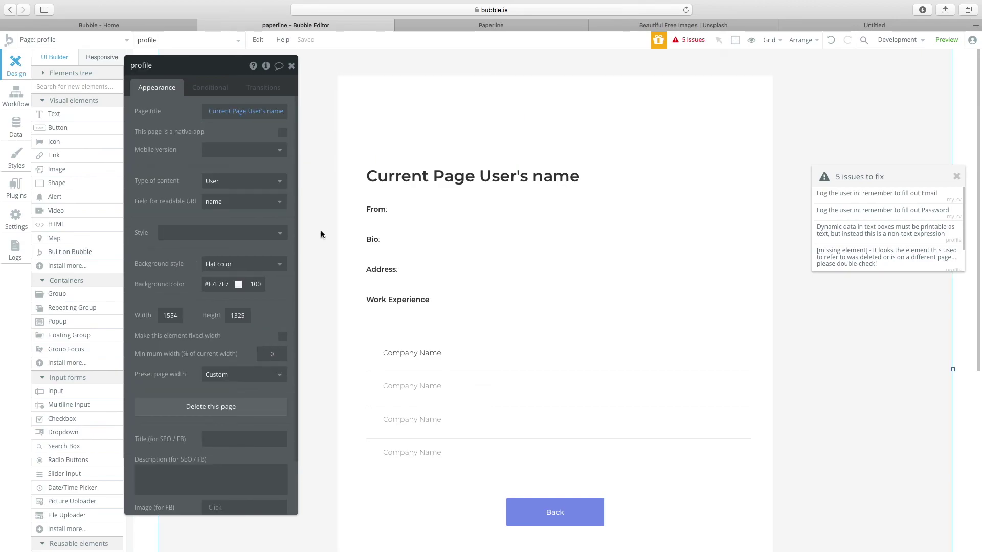
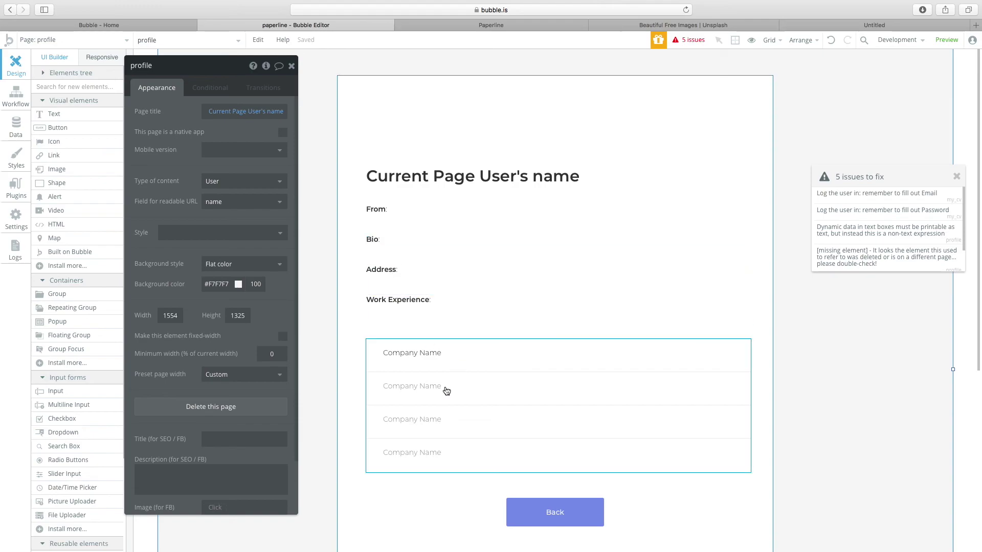
{"action": "left_click", "coordinate": [525, 377]}
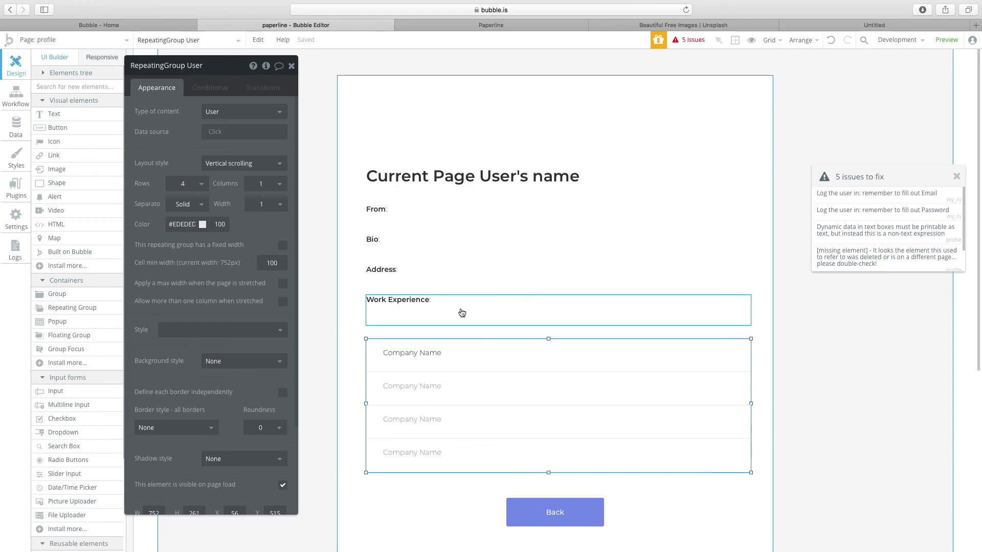
{"action": "left_click", "coordinate": [426, 184]}
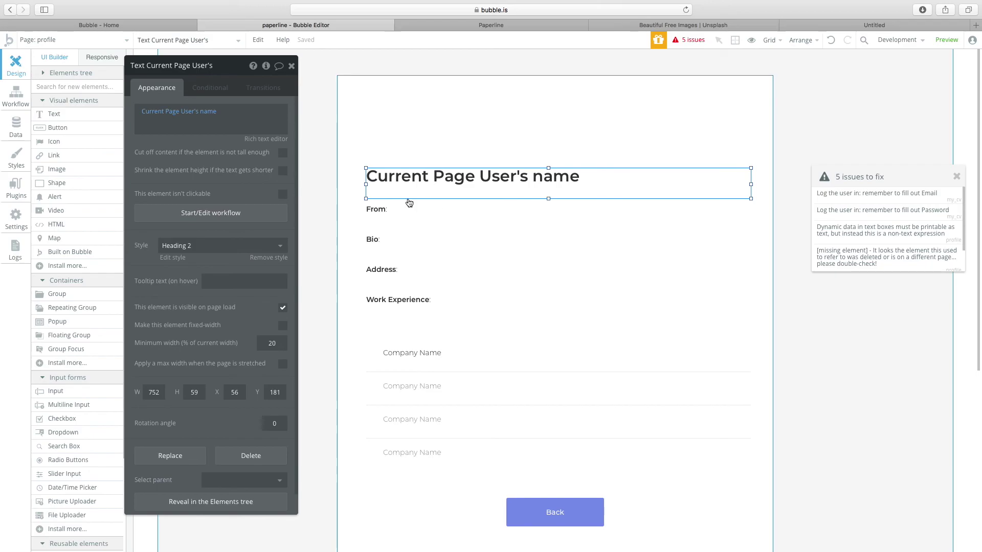
{"action": "left_click", "coordinate": [558, 112]}
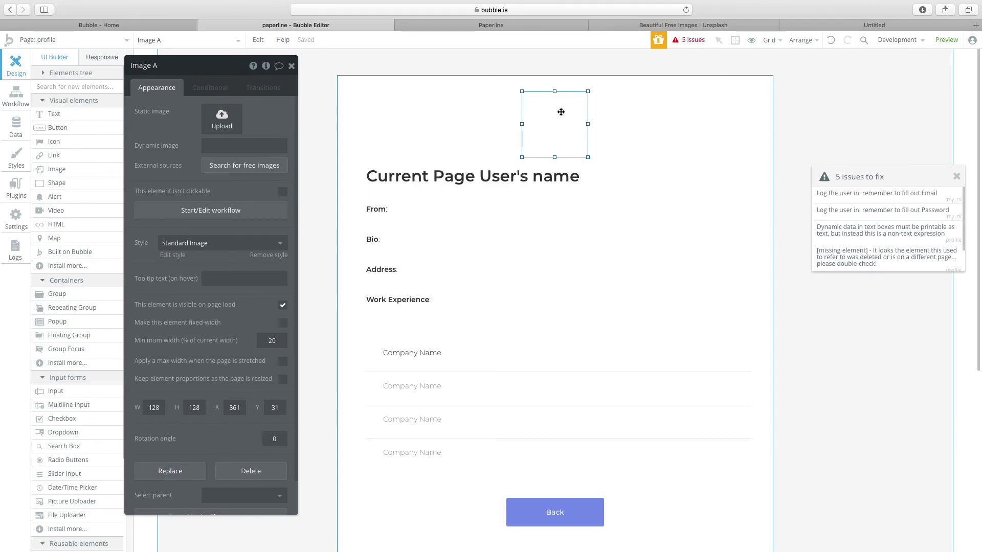
{"action": "left_click", "coordinate": [244, 145]}
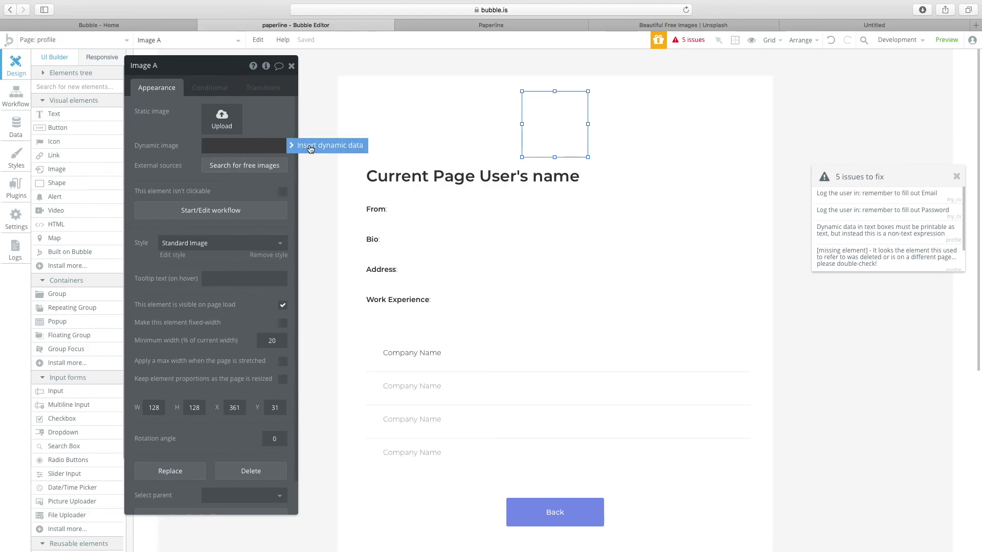
{"action": "left_click", "coordinate": [331, 146]}
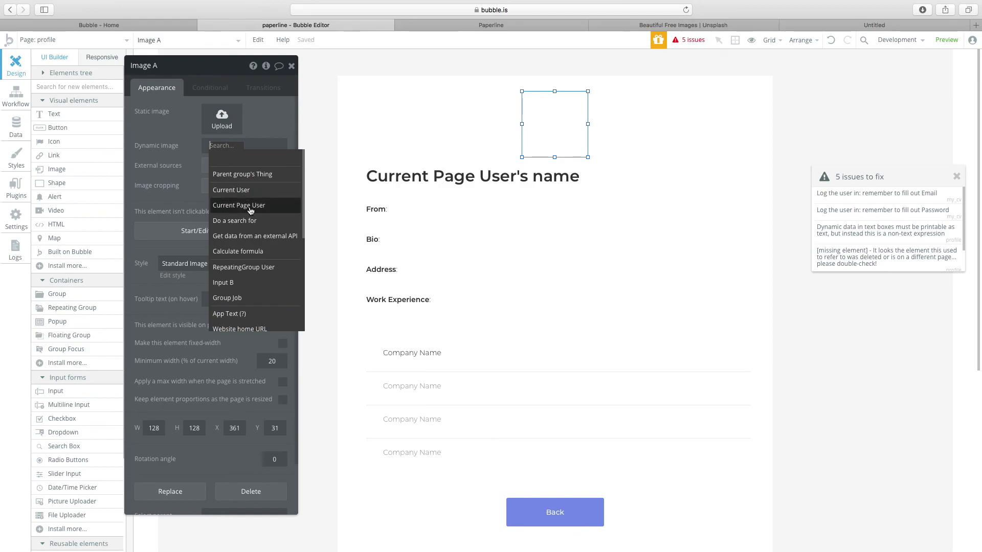
{"action": "mouse_move", "coordinate": [249, 211]}
{"action": "left_click", "coordinate": [269, 210]}
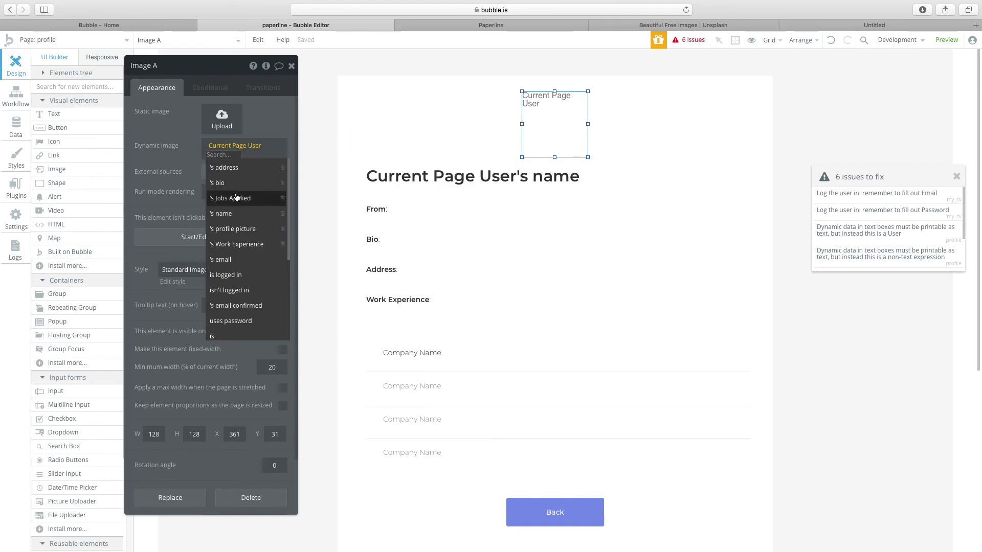
{"action": "left_click", "coordinate": [234, 229]}
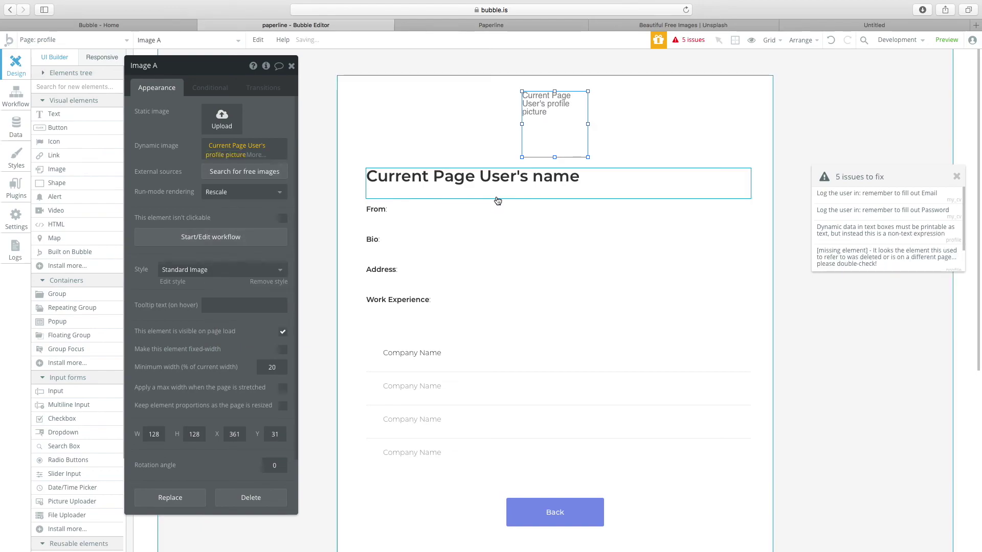
{"action": "left_click", "coordinate": [547, 178]}
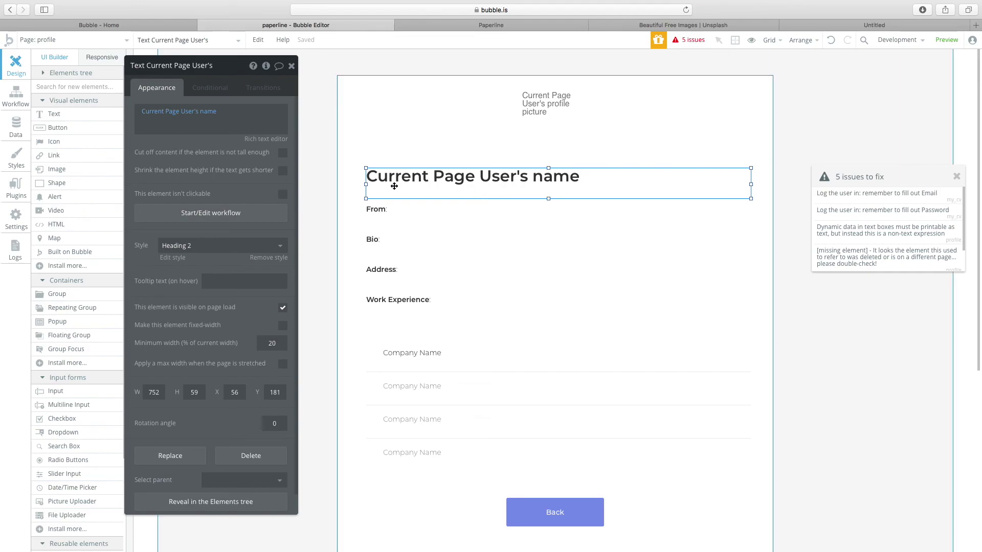
{"action": "left_click", "coordinate": [337, 257]}
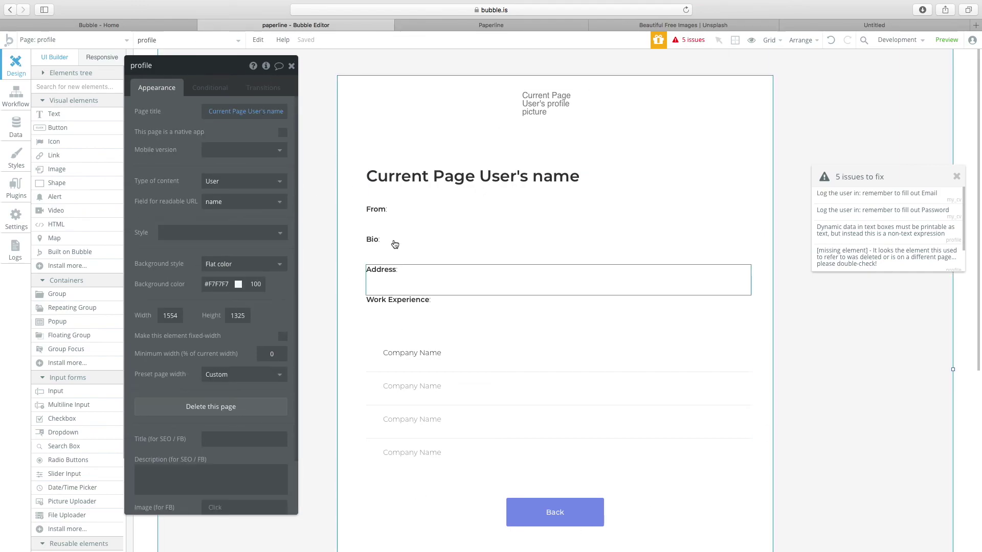
{"action": "left_click", "coordinate": [422, 180]}
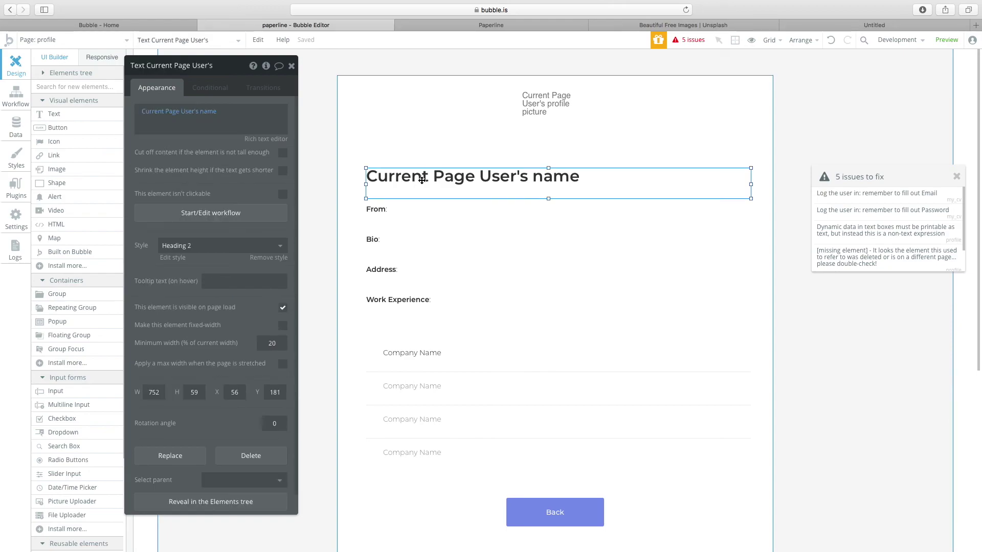
Make the From text show Current Page User's address.
{"action": "left_click", "coordinate": [417, 226]}
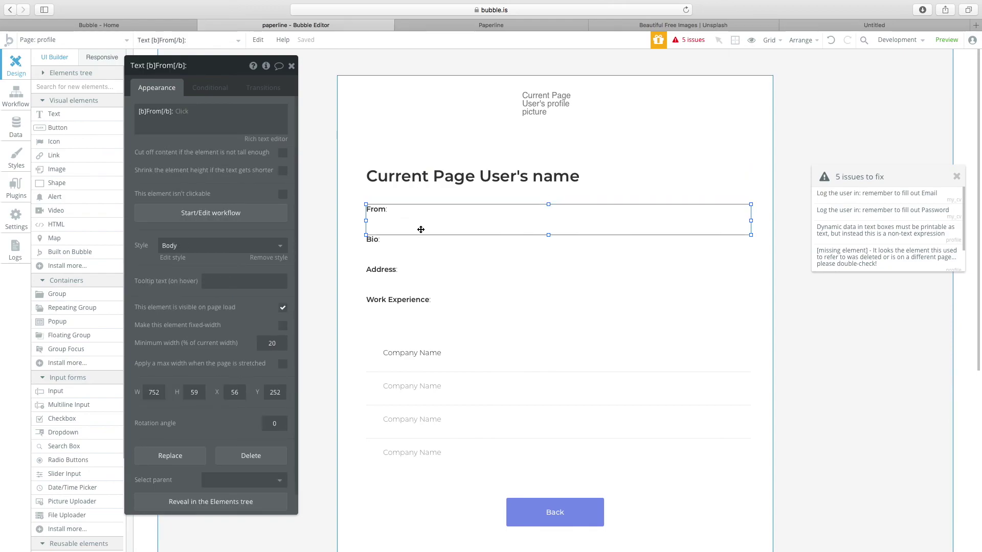
{"action": "left_click", "coordinate": [185, 112]}
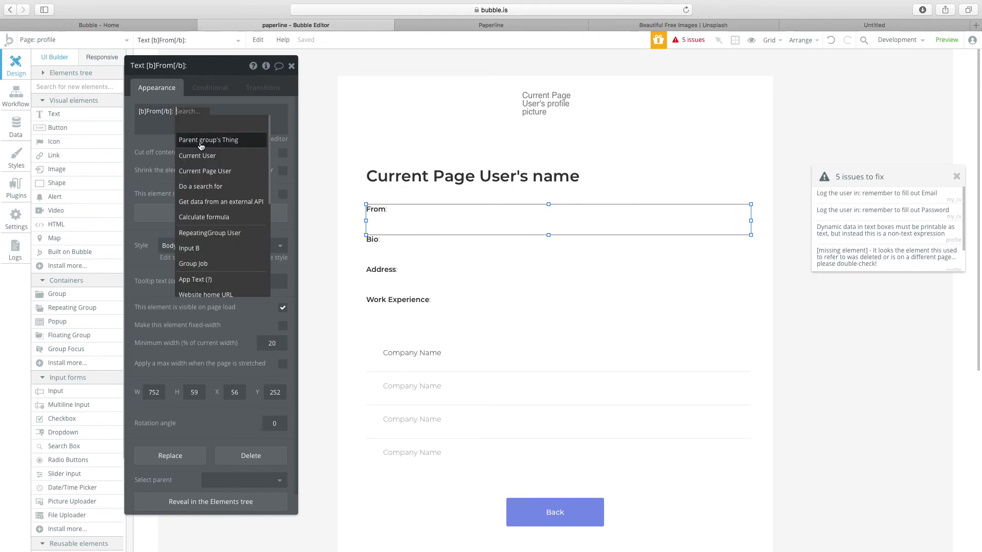
{"action": "left_click", "coordinate": [205, 171]}
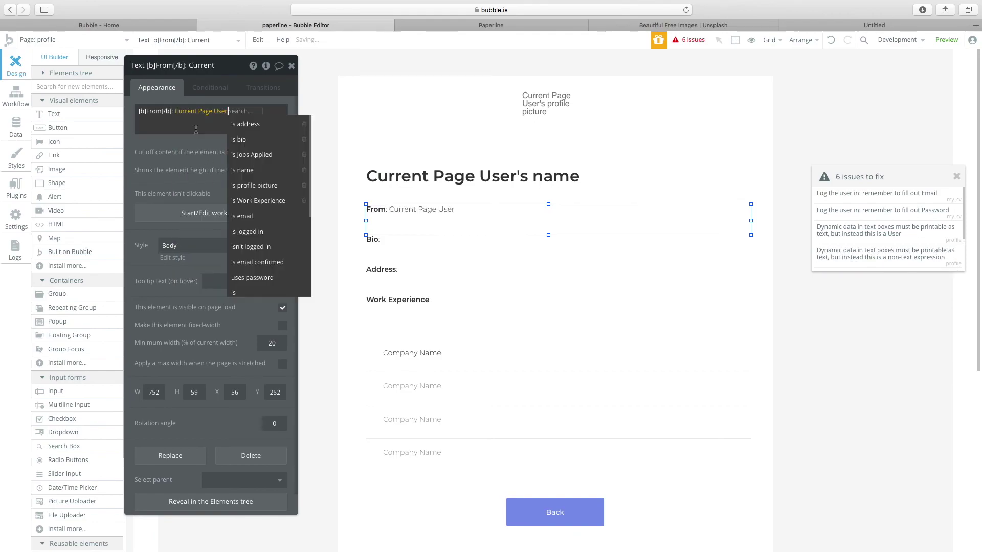
{"action": "left_click", "coordinate": [263, 124]}
Append Current Page User's bio after the Bio label.
{"action": "left_click", "coordinate": [406, 268]}
{"action": "left_click", "coordinate": [371, 244]}
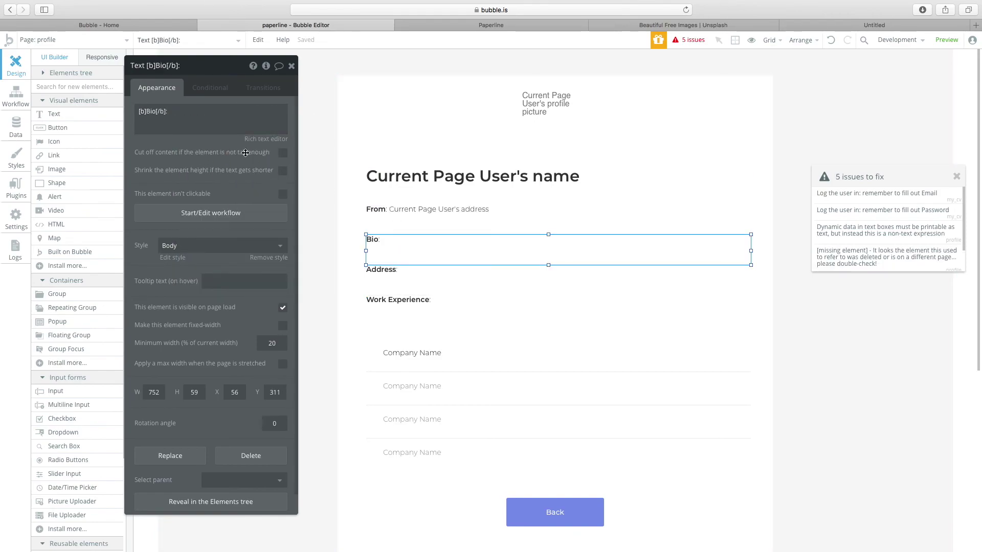
{"action": "triple_click", "coordinate": [230, 120]}
{"action": "left_click", "coordinate": [194, 108]}
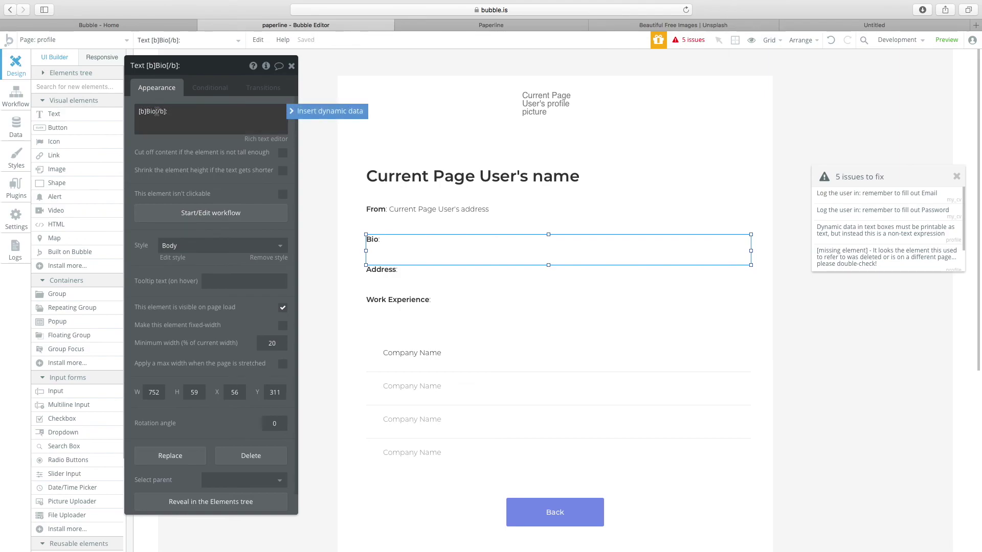
{"action": "left_click", "coordinate": [328, 111]}
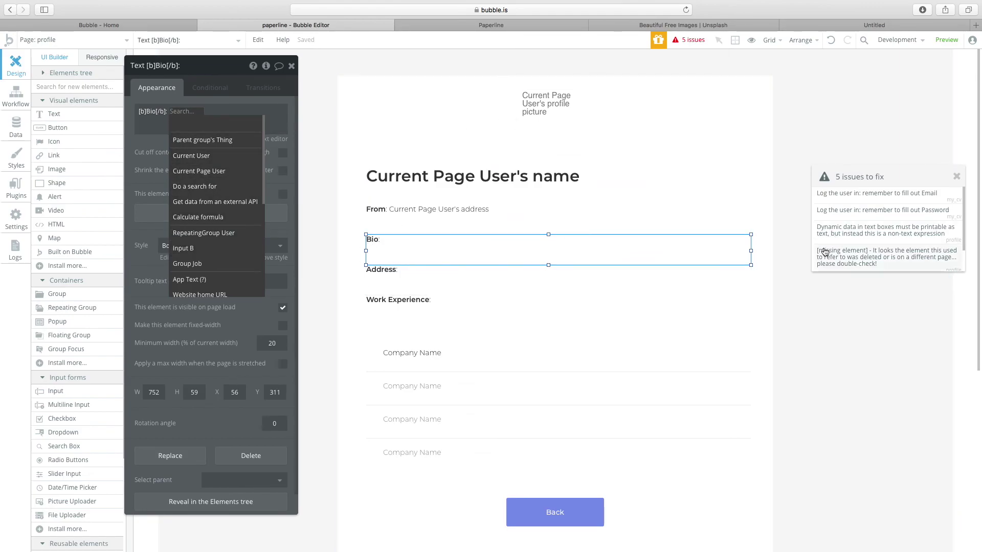
{"action": "left_click", "coordinate": [215, 171]}
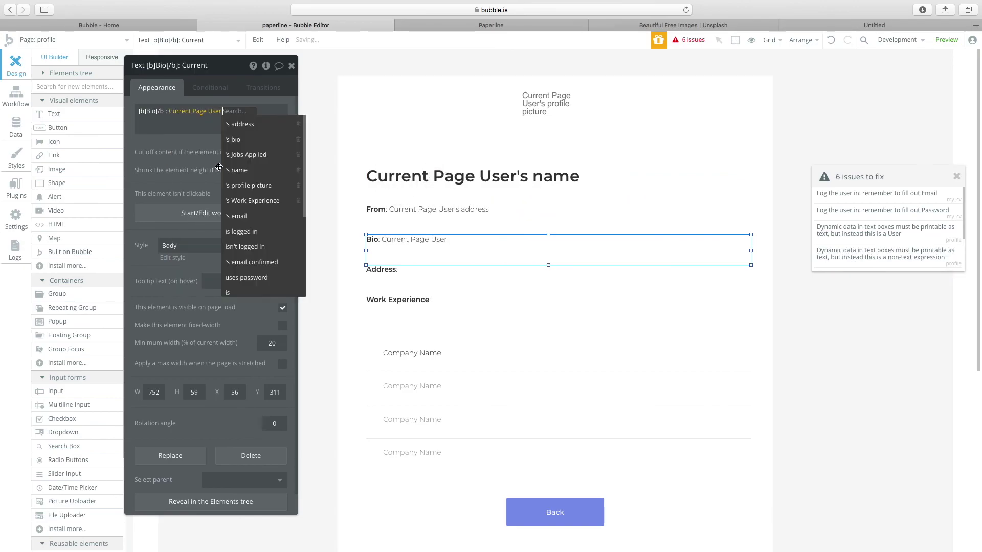
{"action": "left_click", "coordinate": [234, 139]}
Relabel the Address text element as 'Email'.
{"action": "left_click", "coordinate": [388, 280]}
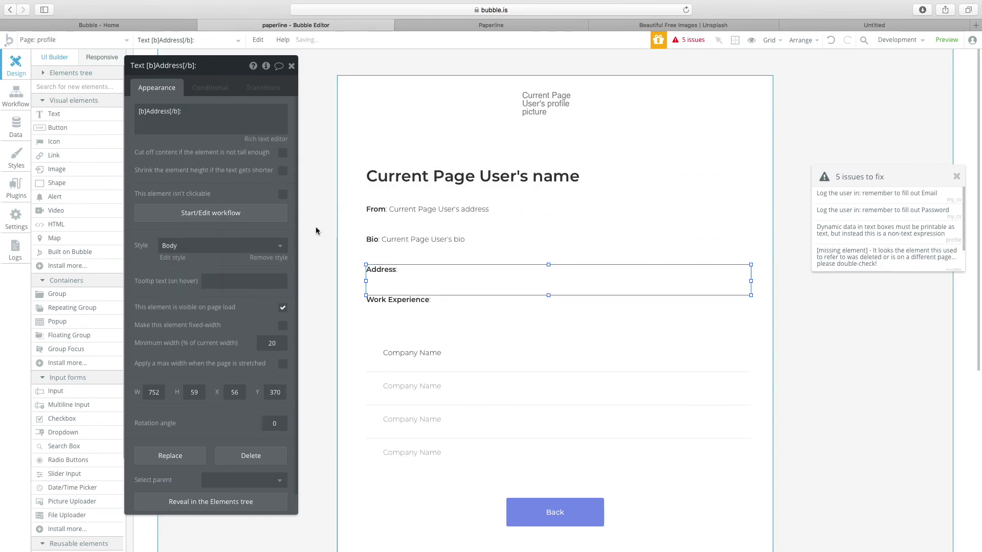
{"action": "triple_click", "coordinate": [206, 117]}
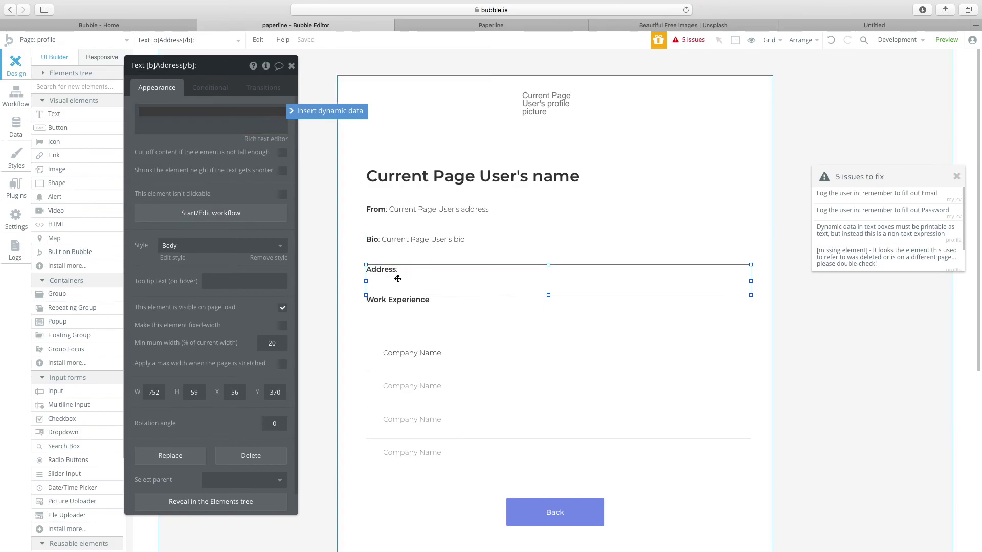
{"action": "key", "text": "BackSpace"}
{"action": "left_click", "coordinate": [348, 286]}
{"action": "left_click", "coordinate": [427, 283]}
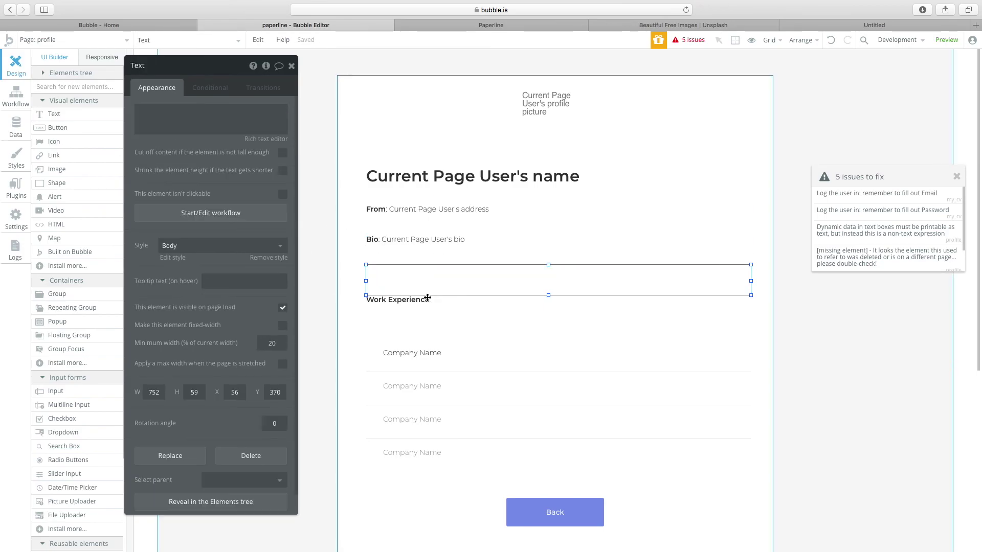
{"action": "key", "text": "Delete"}
{"action": "left_click", "coordinate": [414, 246]}
{"action": "key", "text": "ctrl+z"}
{"action": "key", "text": "ctrl+z"}
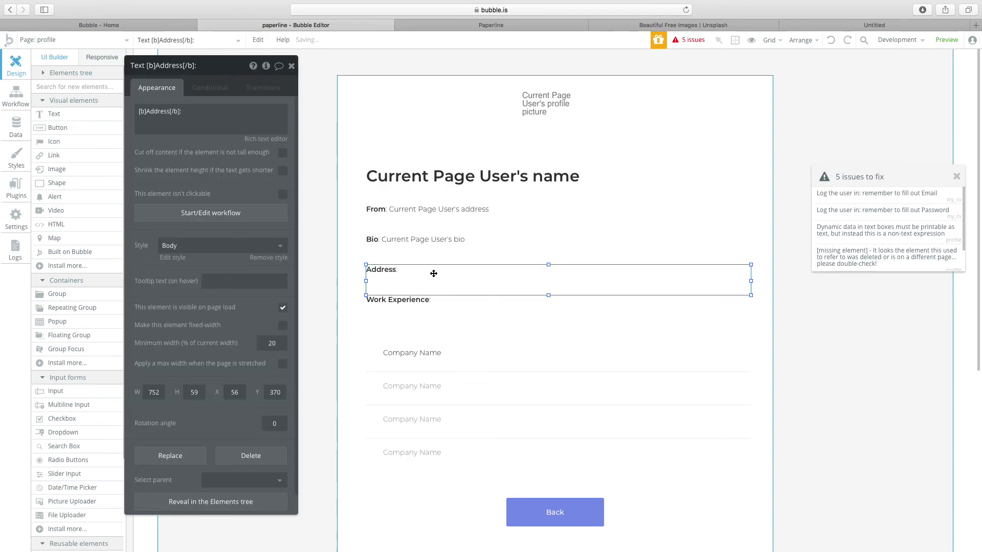
{"action": "left_click", "coordinate": [166, 112]}
{"action": "double_click", "coordinate": [164, 111]}
{"action": "type", "text": "Email"}
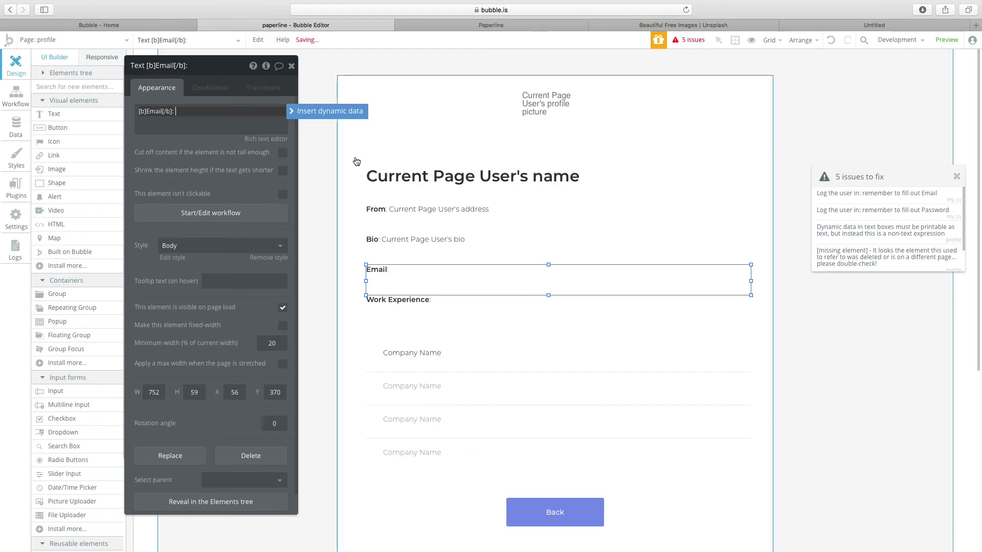
{"action": "left_click", "coordinate": [423, 221]}
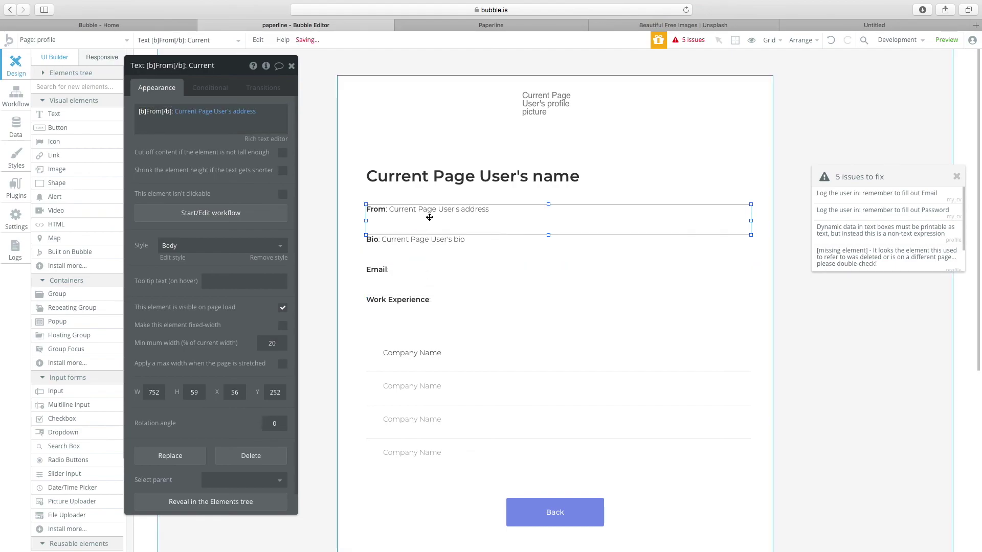
{"action": "double_click", "coordinate": [156, 111]}
{"action": "type", "text": "Email[/b]:"}
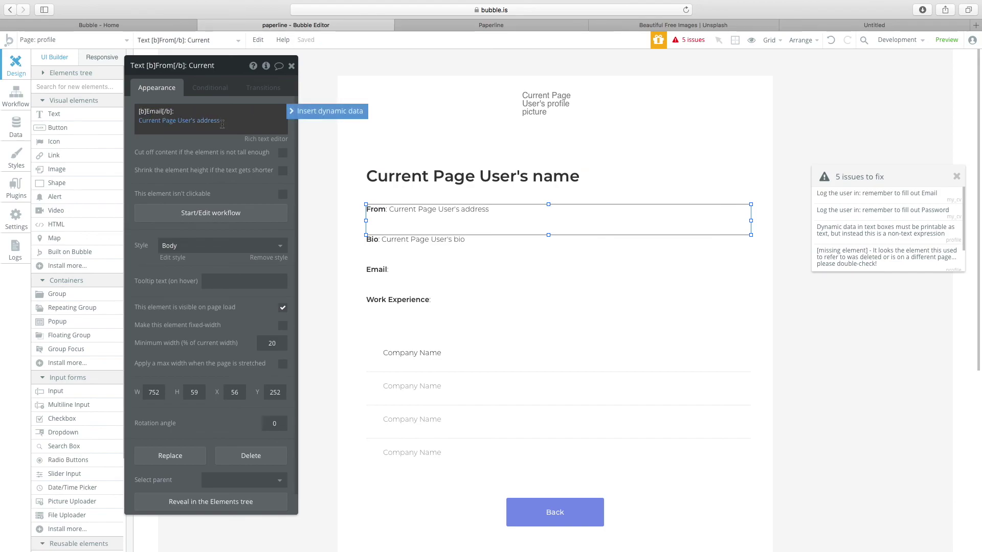
{"action": "left_click", "coordinate": [207, 121]}
{"action": "left_click", "coordinate": [265, 232]}
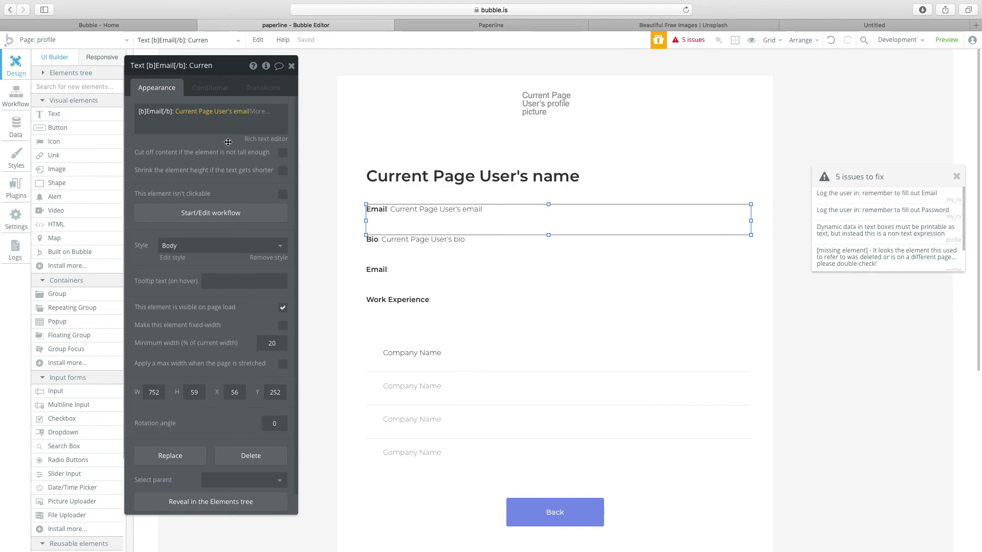
Relabel the lower text 'Address' and append Current Page User's address.
{"action": "left_click", "coordinate": [381, 279]}
{"action": "left_click", "coordinate": [171, 132]}
{"action": "double_click", "coordinate": [158, 115]}
{"action": "type", "text": "A"}
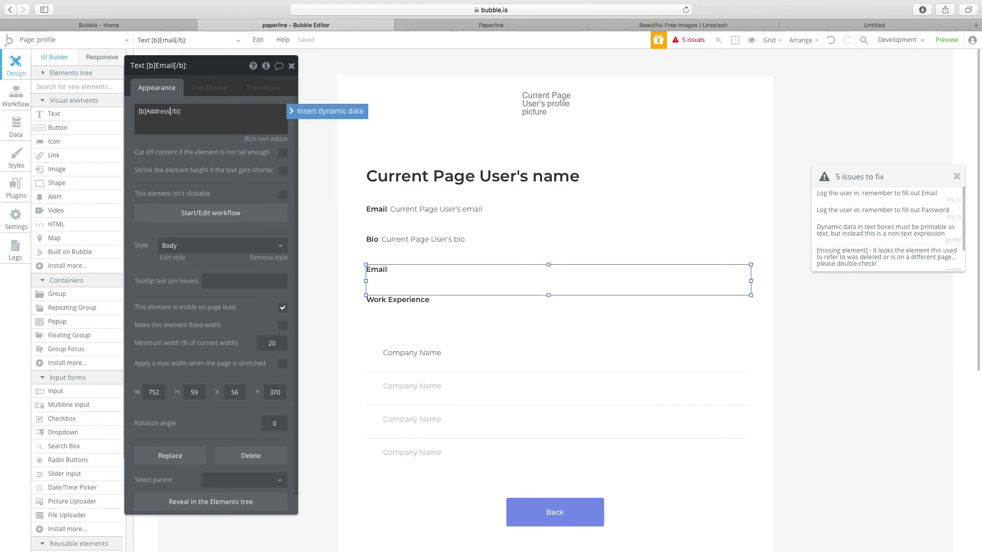
{"action": "left_click", "coordinate": [429, 265]}
{"action": "left_click", "coordinate": [204, 114]}
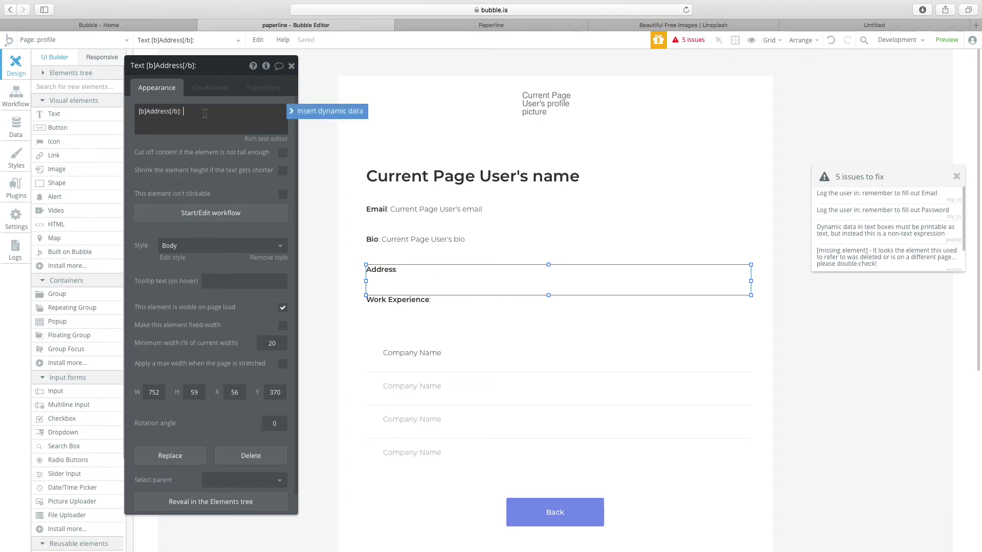
{"action": "left_click", "coordinate": [324, 111]}
{"action": "left_click", "coordinate": [225, 171]}
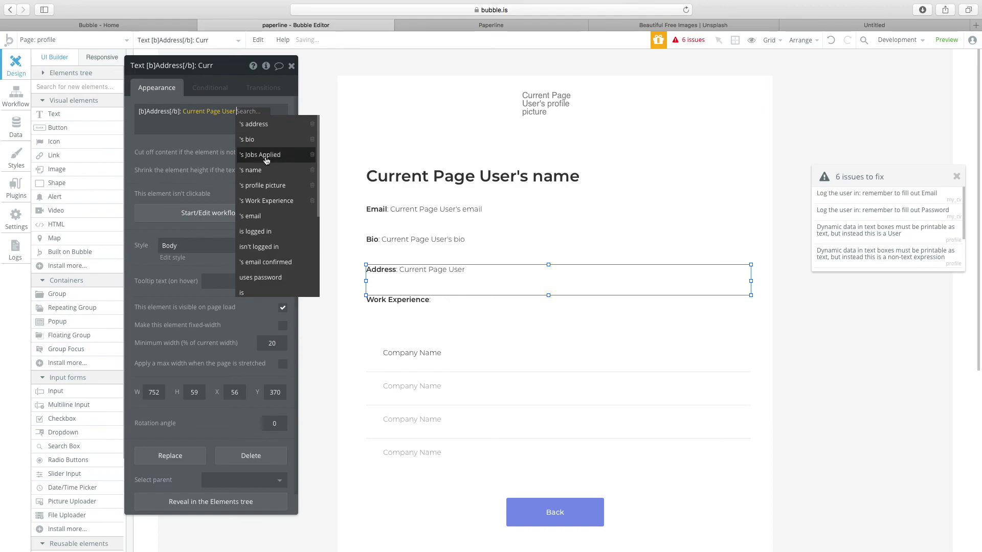
{"action": "left_click", "coordinate": [262, 125]}
Select the first Company Name text in the Work Experience list.
{"action": "left_click", "coordinate": [413, 262]}
{"action": "left_click", "coordinate": [409, 302]}
{"action": "scroll", "coordinate": [537, 366], "scroll_direction": "down", "scroll_amount": 1}
{"action": "double_click", "coordinate": [445, 325]}
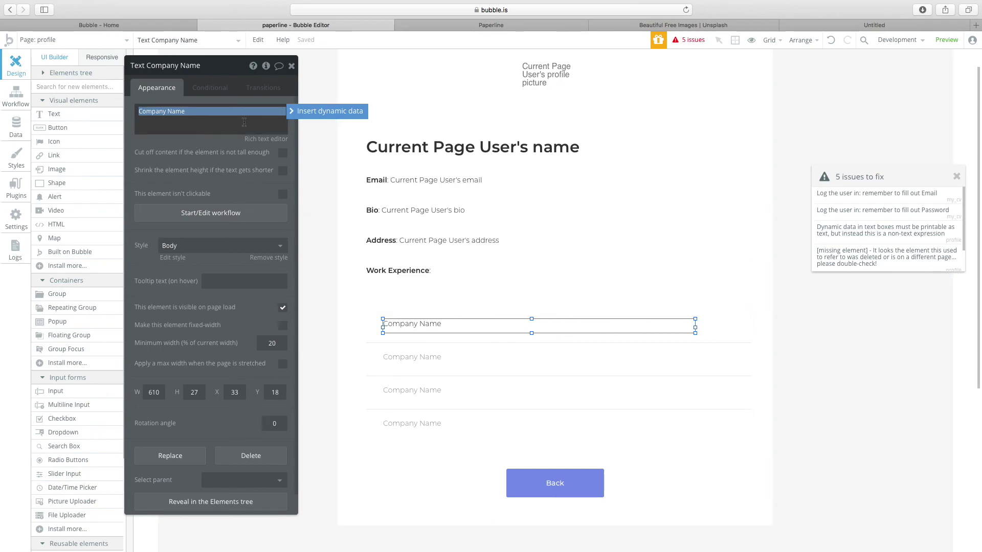
Set the work experience list's type of content to User.
{"action": "left_click", "coordinate": [330, 112]}
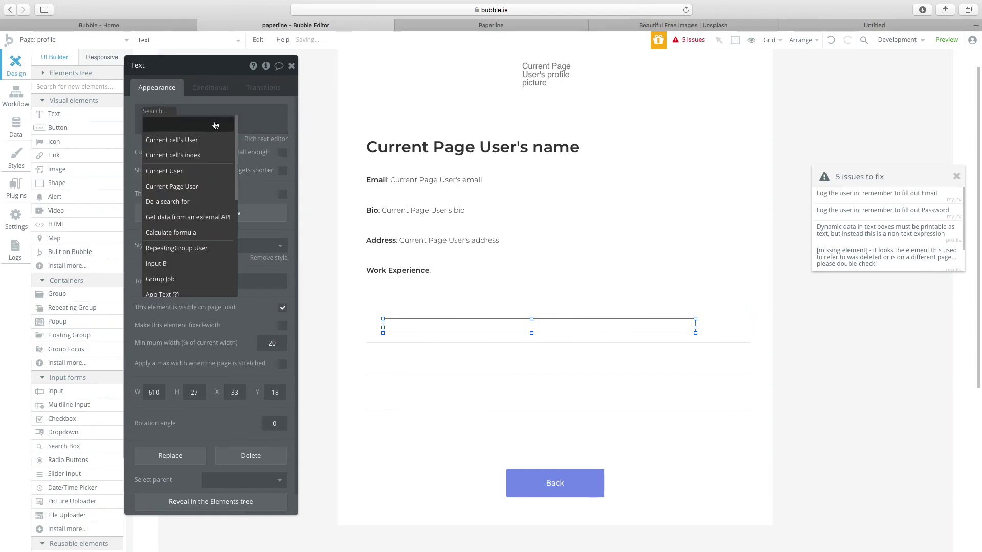
{"action": "left_click", "coordinate": [526, 350]}
{"action": "left_click", "coordinate": [229, 113]}
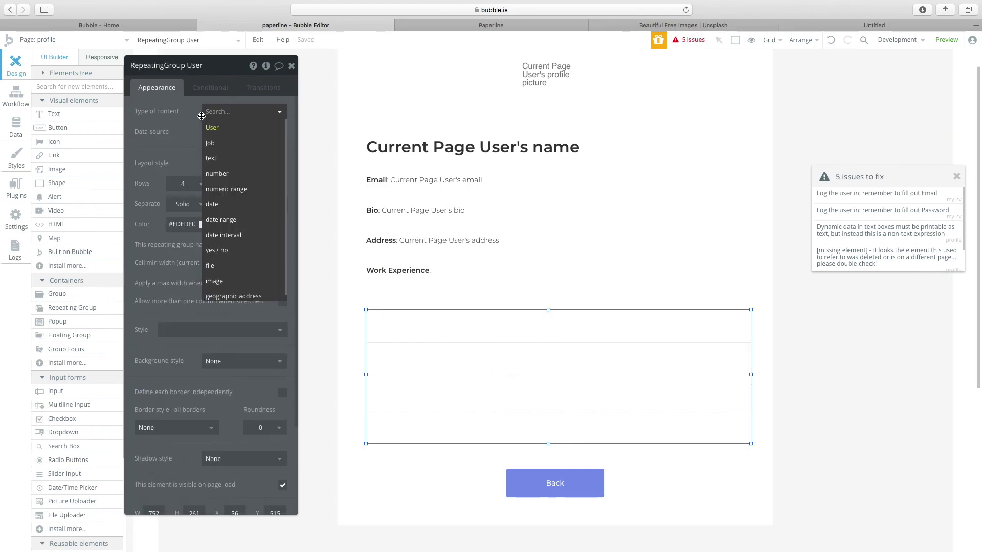
{"action": "left_click", "coordinate": [224, 129]}
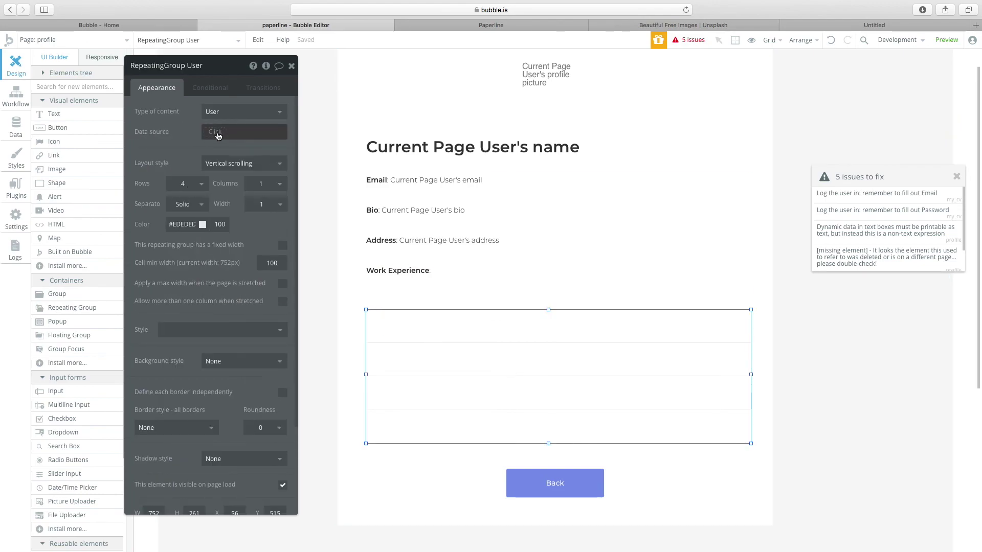
Set the list's data source to a Search for Users with no constraints.
{"action": "left_click", "coordinate": [217, 134]}
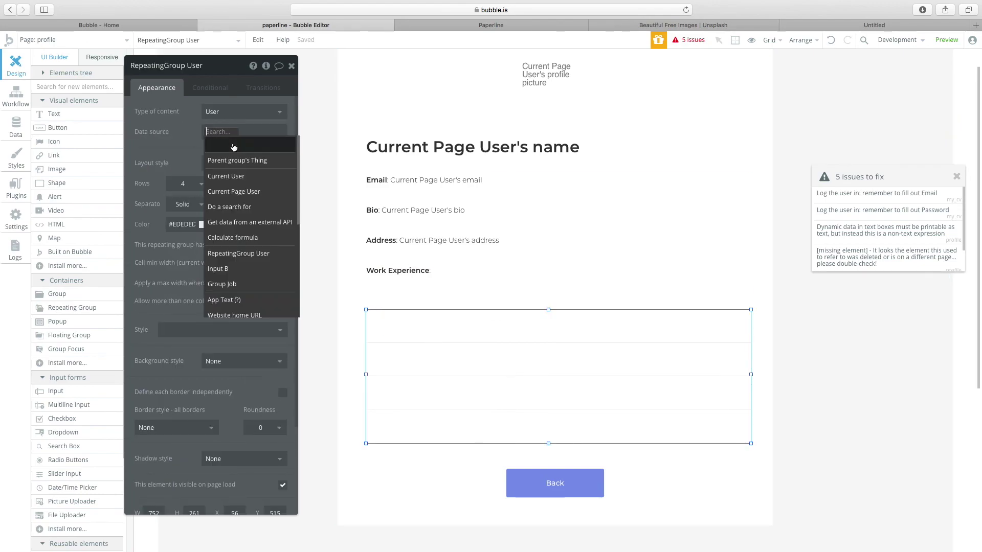
{"action": "left_click", "coordinate": [260, 207]}
{"action": "left_click", "coordinate": [393, 92]}
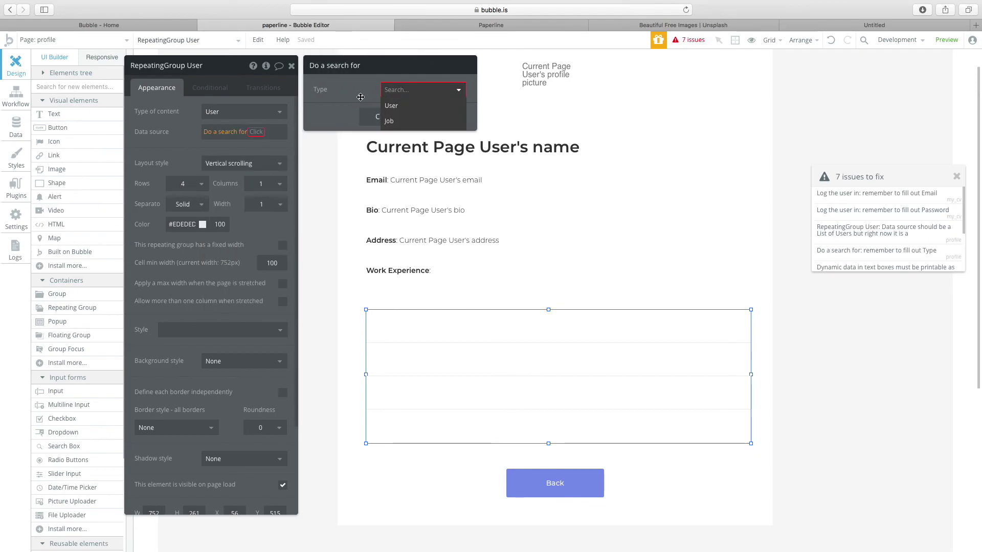
{"action": "left_click", "coordinate": [414, 114]}
{"action": "left_click", "coordinate": [366, 117]}
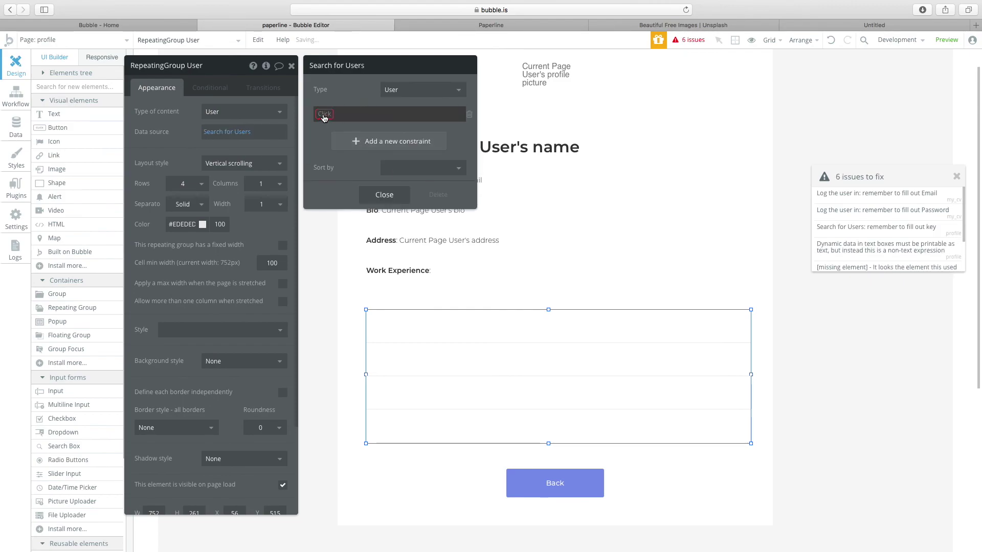
{"action": "left_click", "coordinate": [325, 115]}
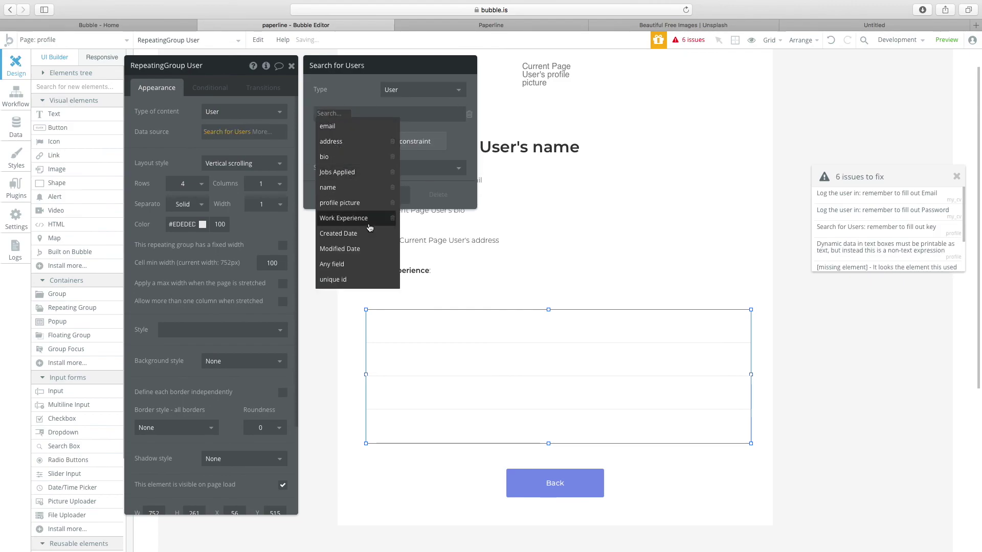
{"action": "left_click", "coordinate": [469, 114]}
{"action": "left_click", "coordinate": [384, 171]}
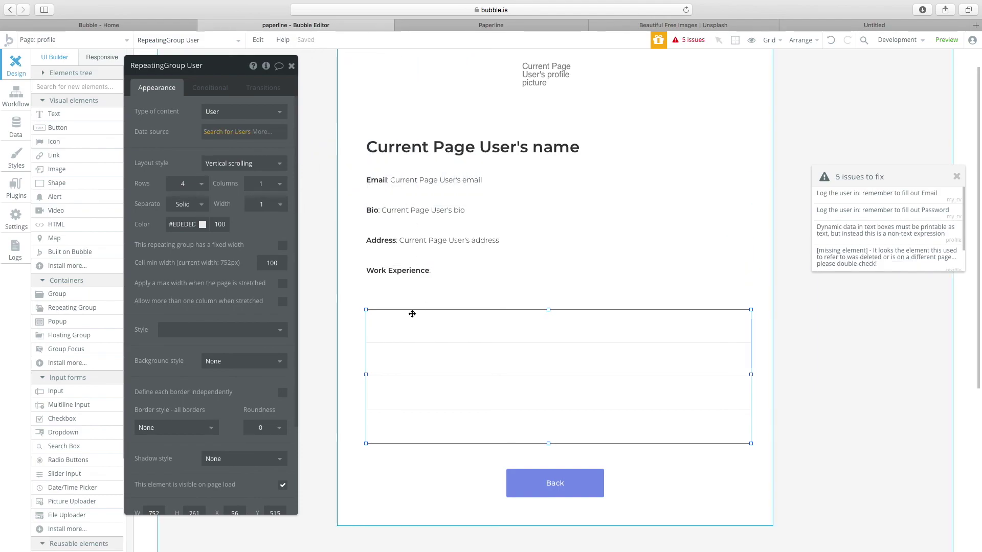
{"action": "left_click", "coordinate": [400, 330]}
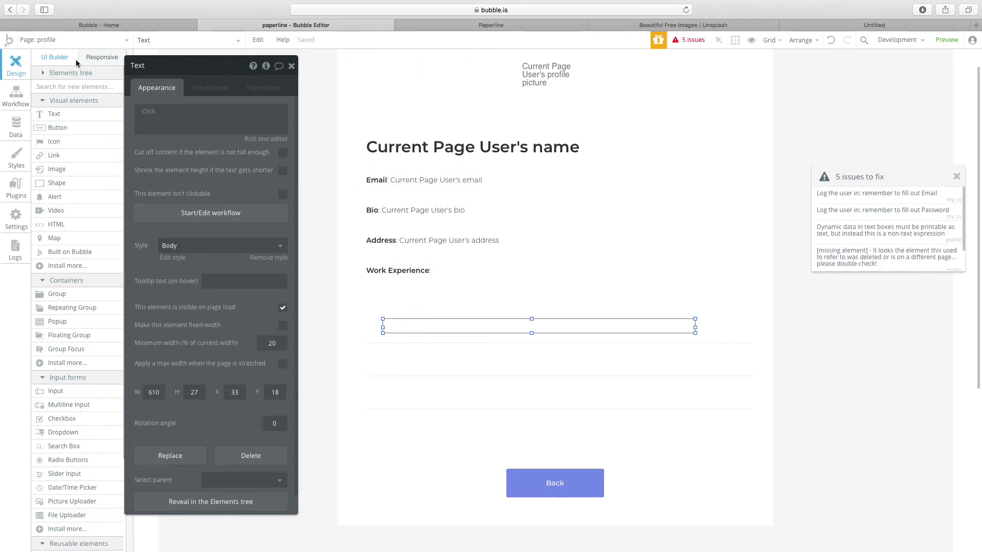
{"action": "left_click", "coordinate": [77, 40]}
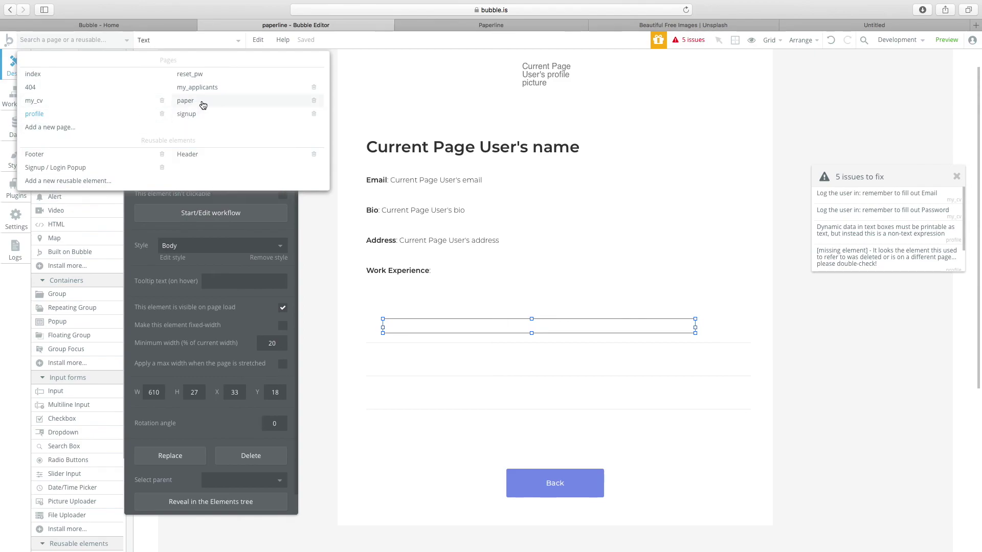
On my_cv, set the work experience list's data source to a Search for Users.
{"action": "left_click", "coordinate": [34, 101]}
{"action": "double_click", "coordinate": [517, 402]}
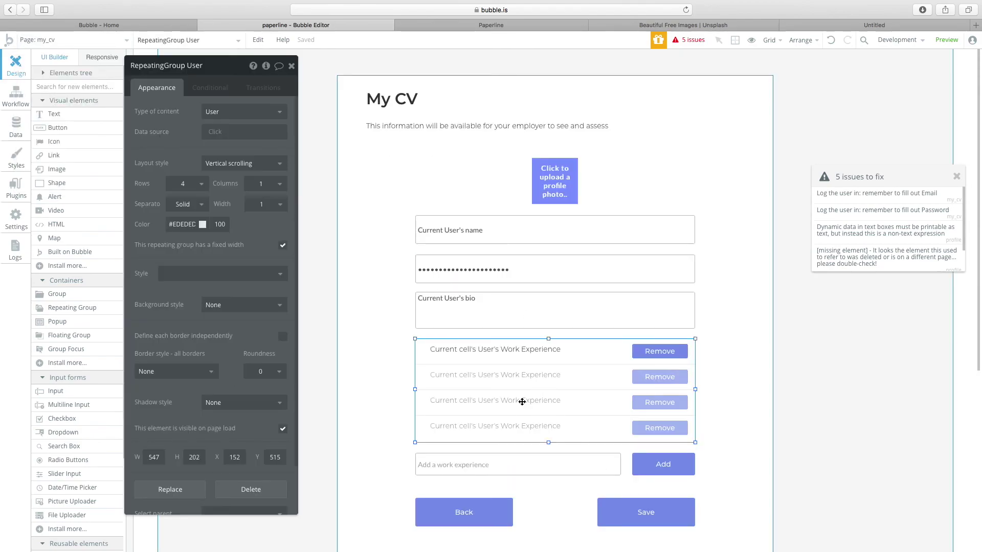
{"action": "left_click", "coordinate": [215, 133]}
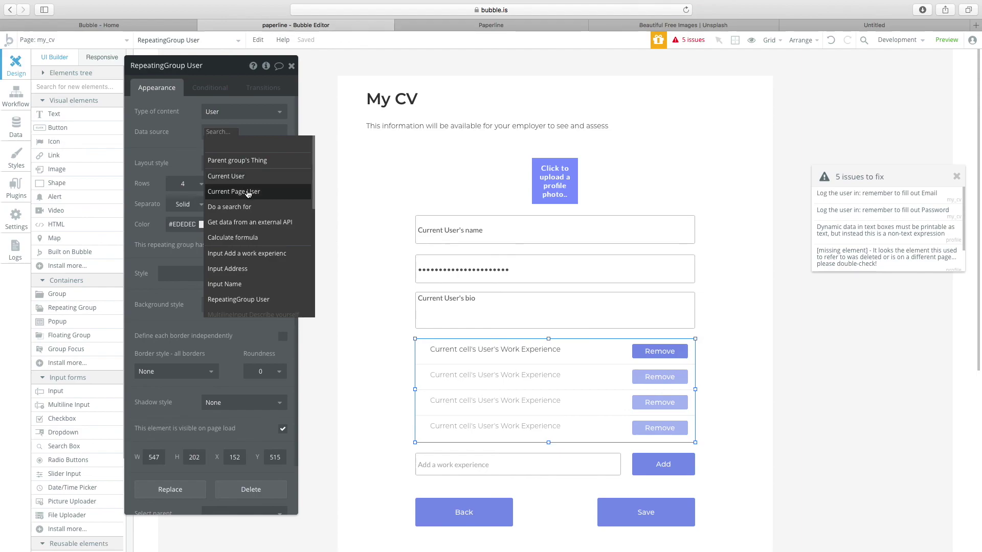
{"action": "left_click", "coordinate": [249, 207]}
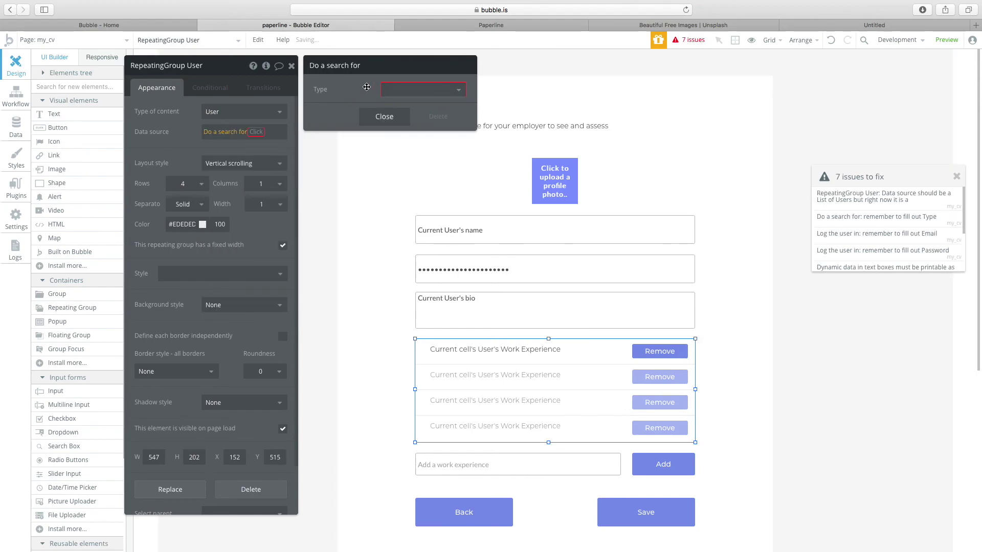
{"action": "left_click", "coordinate": [395, 106]}
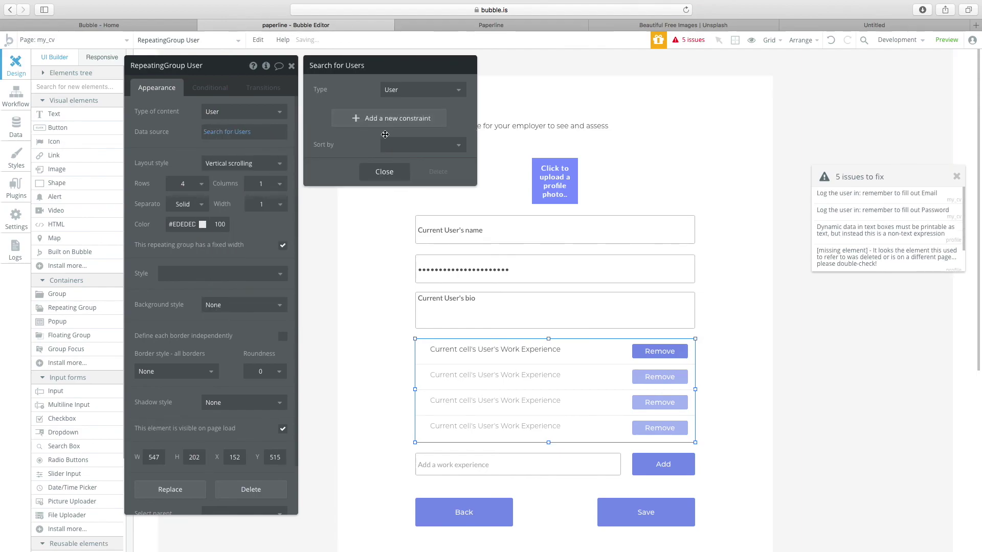
{"action": "left_click", "coordinate": [384, 173]}
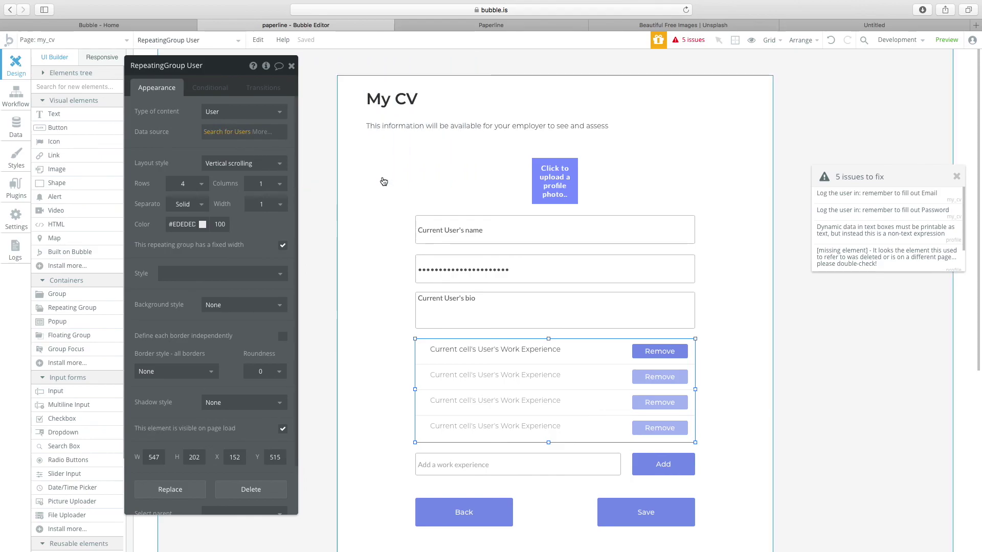
Check the first row's text, then return to the profile page's Work Experience label.
{"action": "left_click", "coordinate": [72, 40]}
{"action": "left_click", "coordinate": [463, 349]}
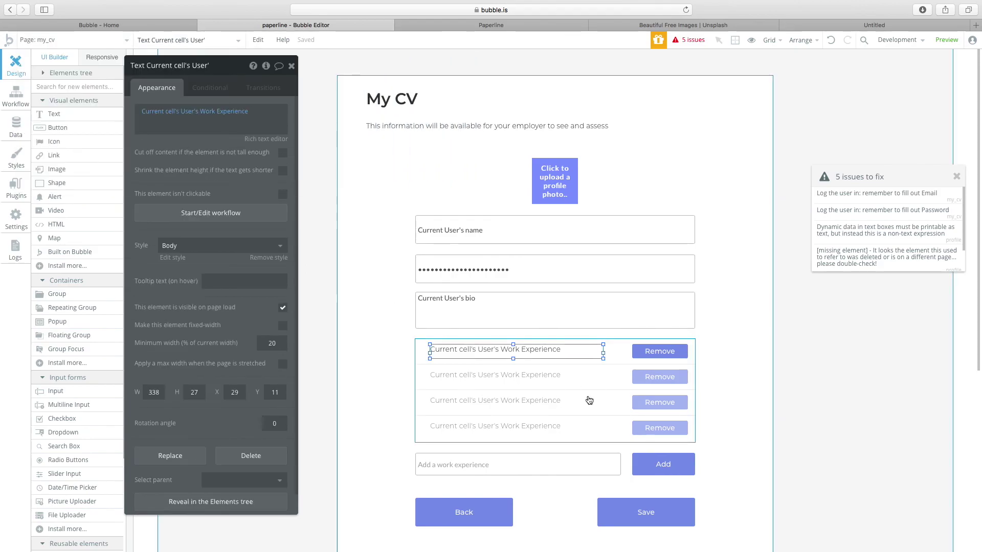
{"action": "left_click", "coordinate": [77, 40]}
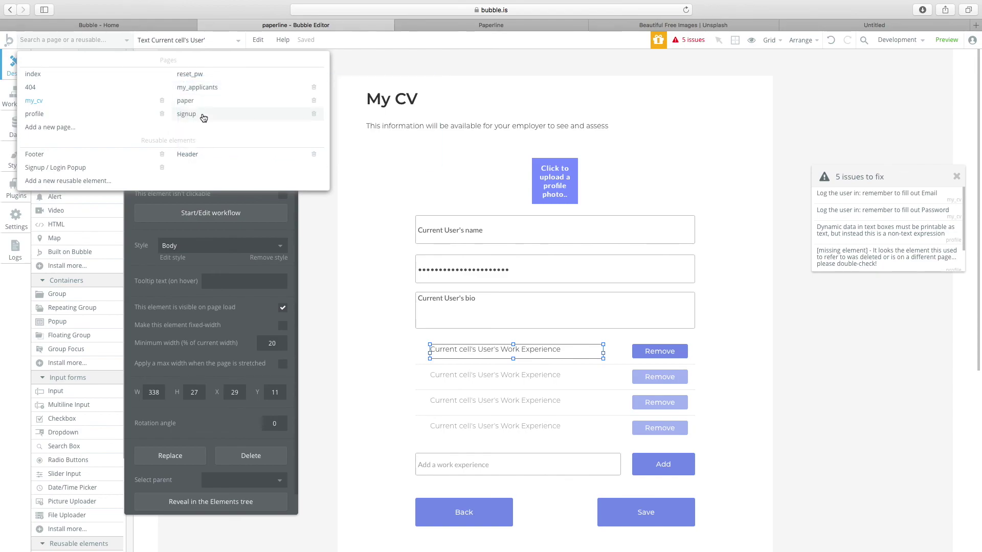
{"action": "mouse_move", "coordinate": [109, 115]}
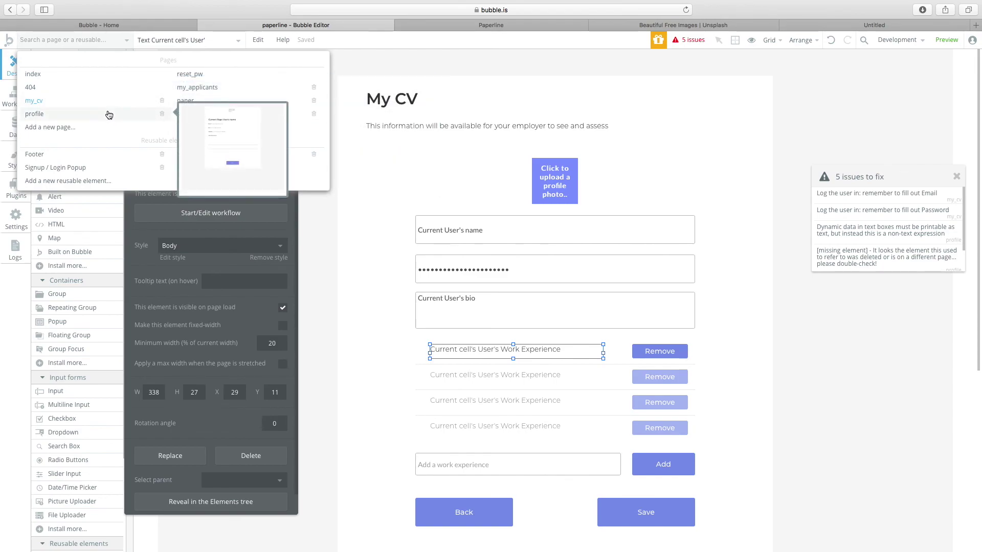
{"action": "left_click", "coordinate": [109, 115]}
{"action": "left_click", "coordinate": [455, 312]}
Make the first row's text show Current cell's User's Work Experience.
{"action": "left_click", "coordinate": [436, 359]}
{"action": "left_click", "coordinate": [436, 360]}
{"action": "left_click", "coordinate": [159, 125]}
{"action": "left_click", "coordinate": [169, 123]}
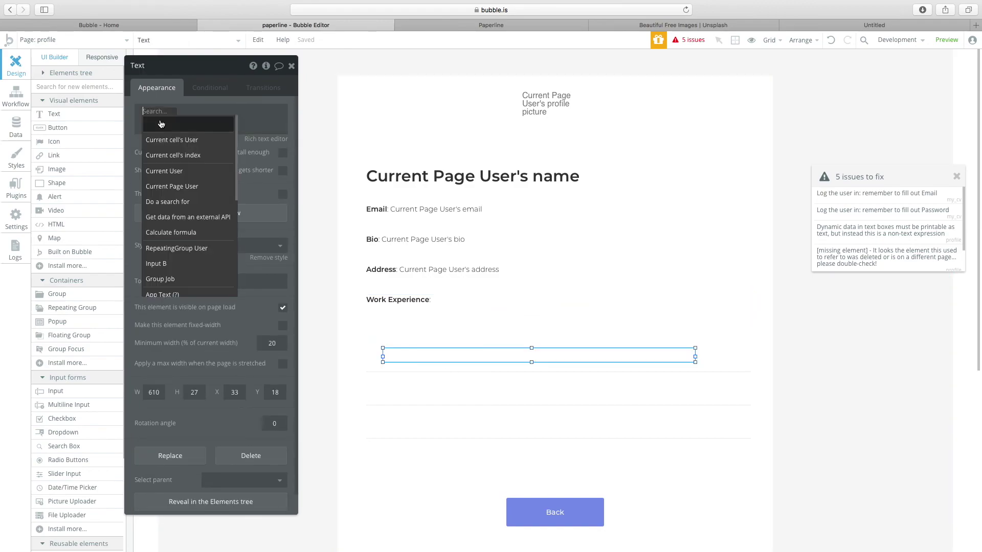
{"action": "left_click", "coordinate": [174, 148]}
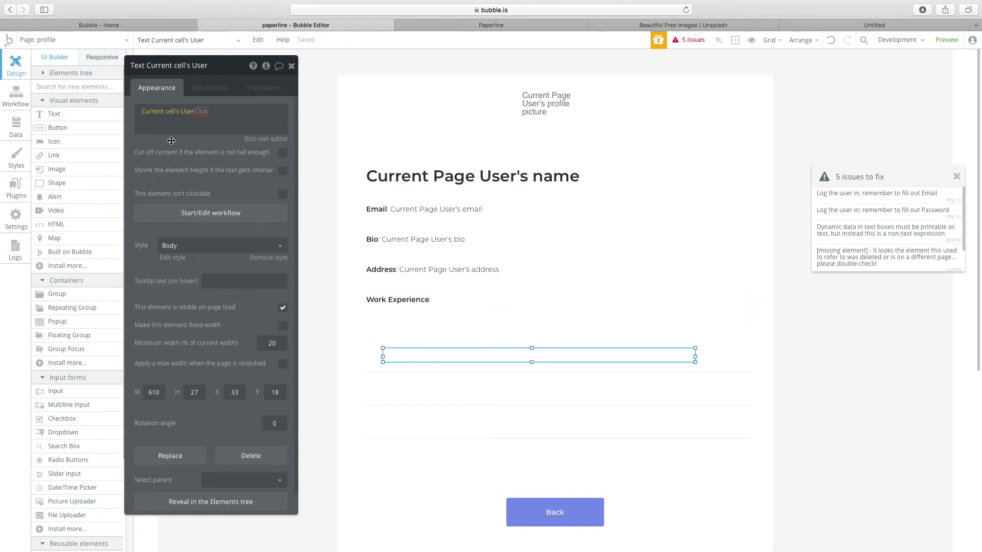
{"action": "left_click", "coordinate": [225, 200]}
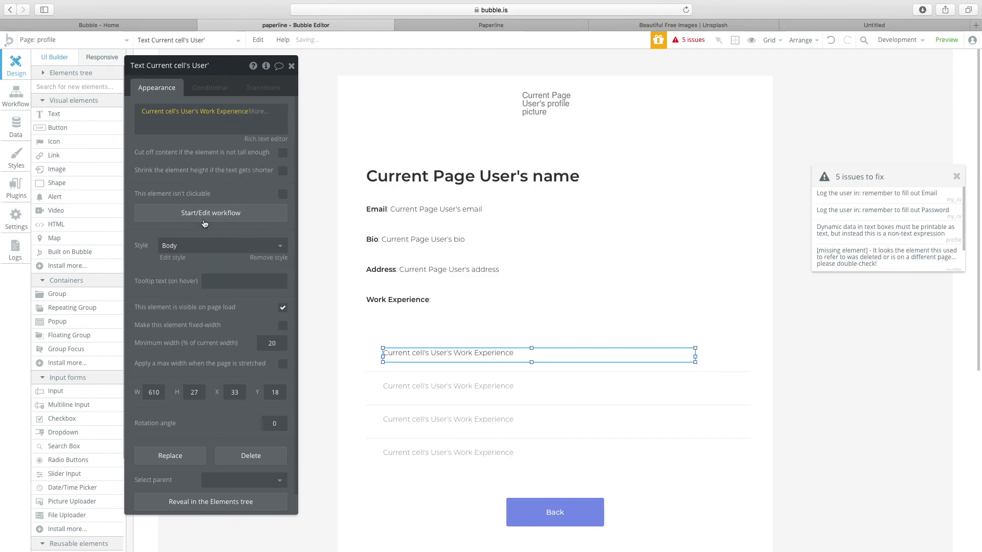
{"action": "left_click", "coordinate": [504, 390]}
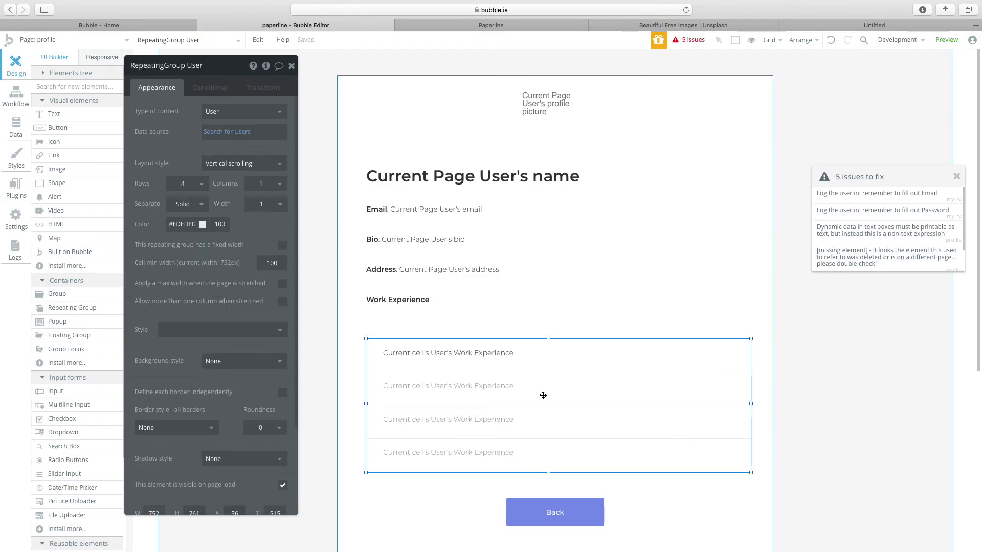
{"action": "left_click", "coordinate": [421, 302]}
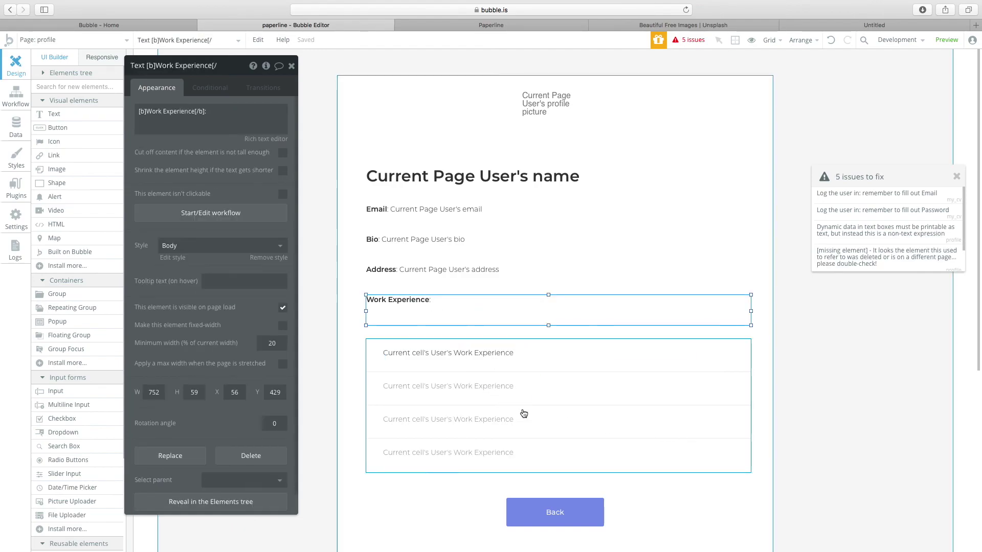
{"action": "left_click", "coordinate": [561, 508]}
Replace the Back button's go-to-profile action with Go to previous page.
{"action": "left_click", "coordinate": [226, 159]}
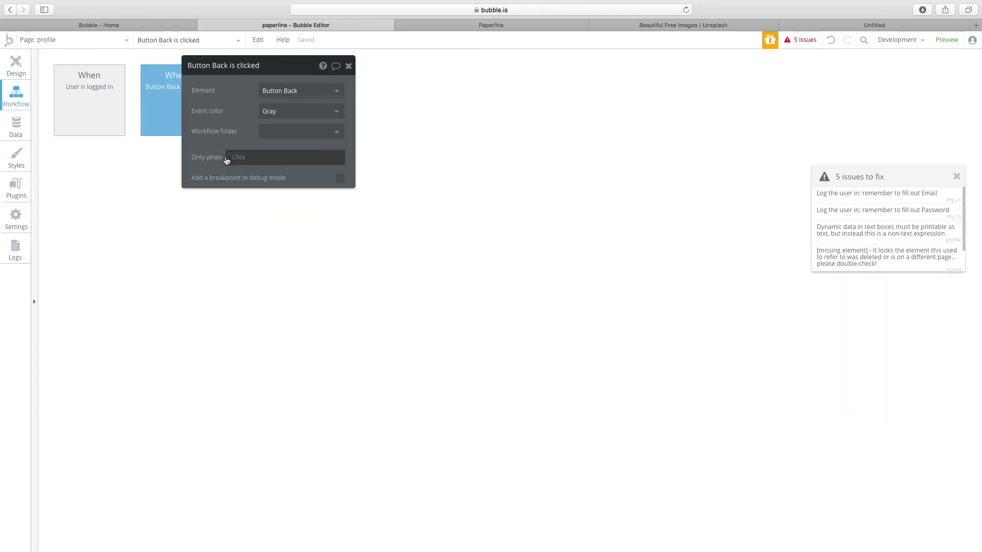
{"action": "left_click", "coordinate": [92, 174]}
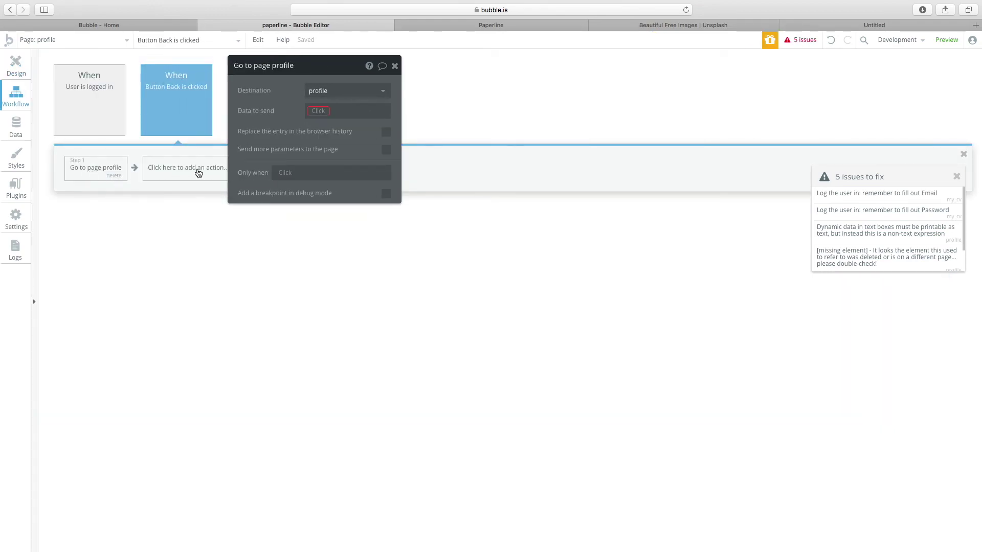
{"action": "left_click", "coordinate": [189, 173]}
{"action": "right_click", "coordinate": [103, 163]}
{"action": "left_click", "coordinate": [122, 175]}
{"action": "left_click", "coordinate": [95, 179]}
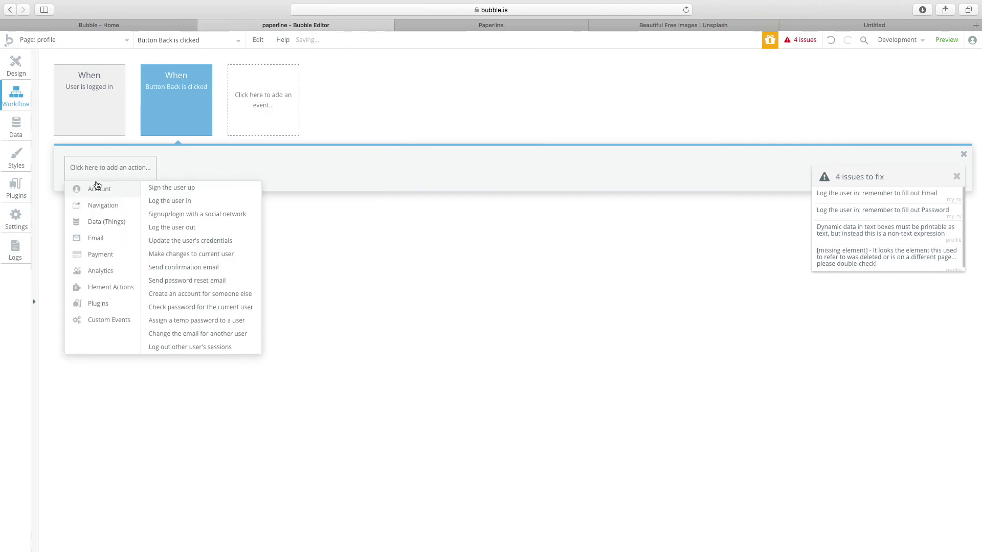
{"action": "mouse_move", "coordinate": [131, 205]}
{"action": "left_click", "coordinate": [183, 215]}
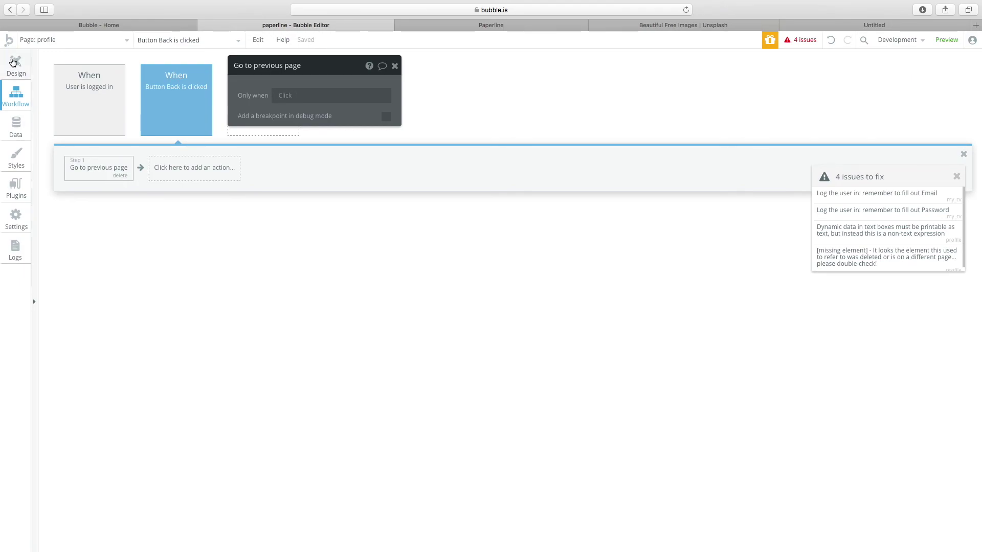
{"action": "left_click", "coordinate": [16, 63]}
Swap the Back button's Go to previous page step for a Go to page action.
{"action": "left_click", "coordinate": [477, 362]}
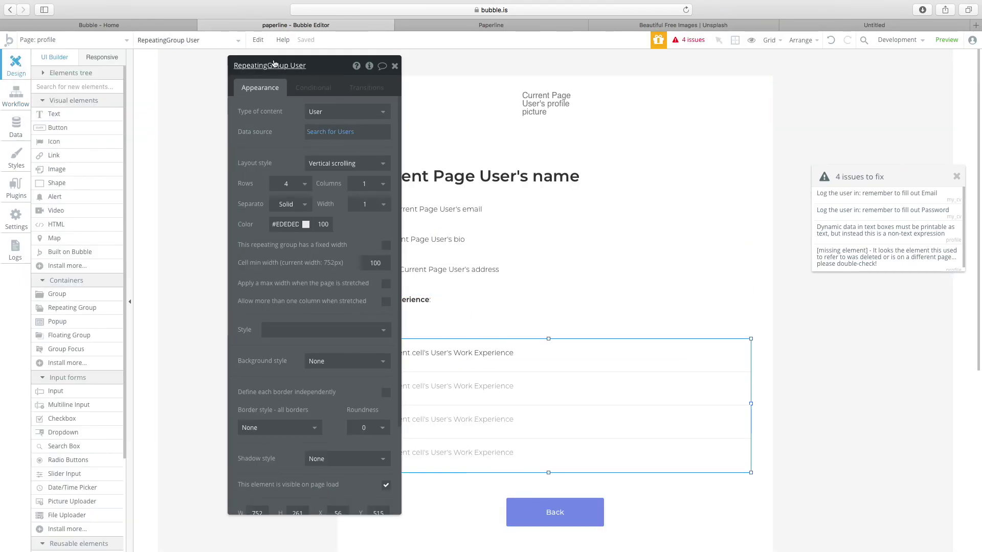
{"action": "left_click_drag", "start_coordinate": [317, 65], "coordinate": [225, 63]}
{"action": "left_click", "coordinate": [541, 505]}
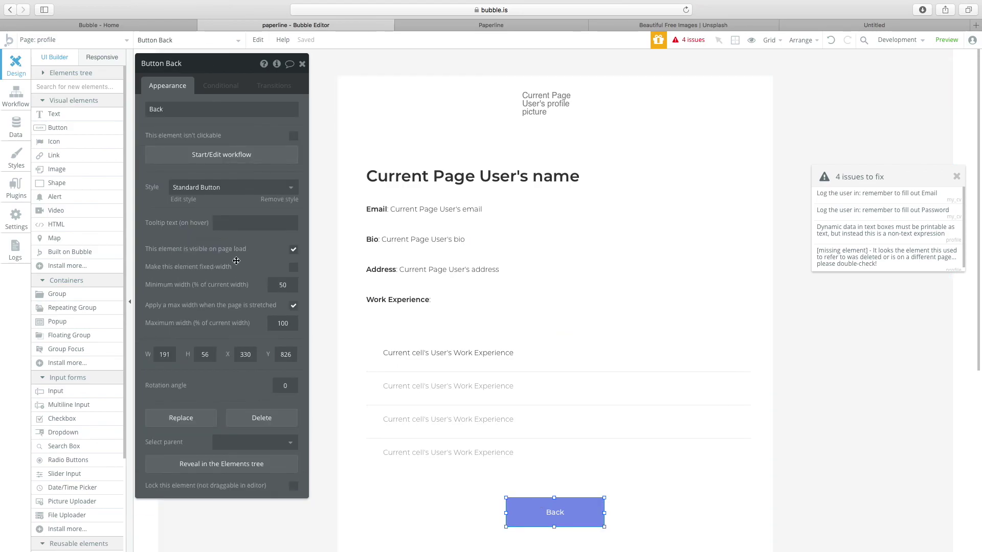
{"action": "left_click", "coordinate": [169, 158]}
{"action": "right_click", "coordinate": [119, 176]}
{"action": "left_click", "coordinate": [142, 182]}
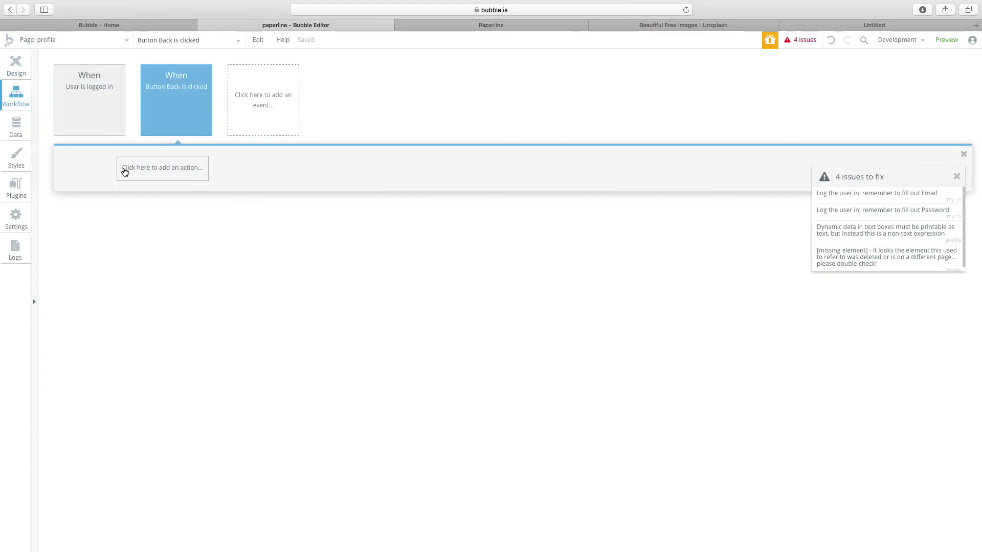
{"action": "left_click", "coordinate": [106, 162]}
{"action": "mouse_move", "coordinate": [120, 222]}
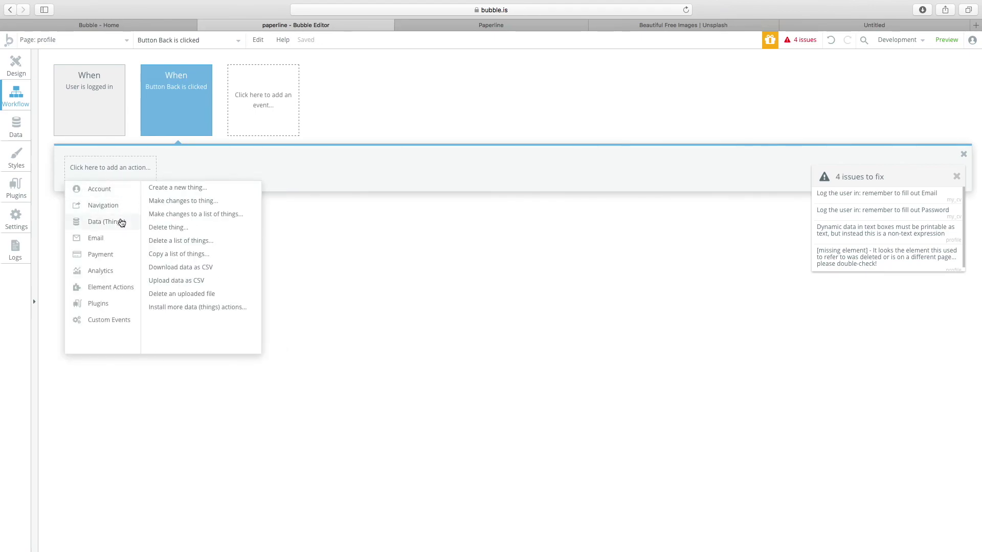
{"action": "mouse_move", "coordinate": [125, 204]}
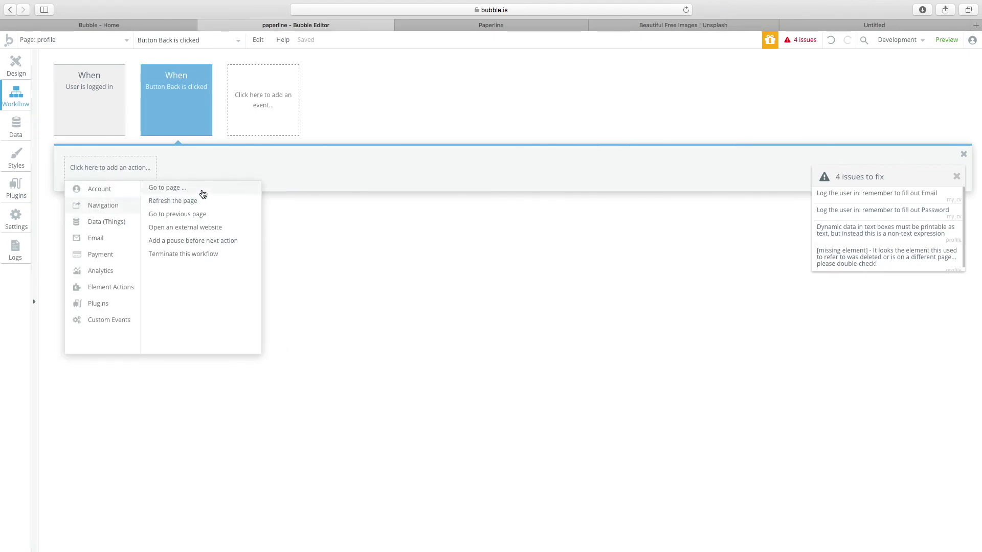
{"action": "left_click", "coordinate": [202, 188]}
Point the Go to page action at paper, sending Current User as data.
{"action": "left_click", "coordinate": [221, 89]}
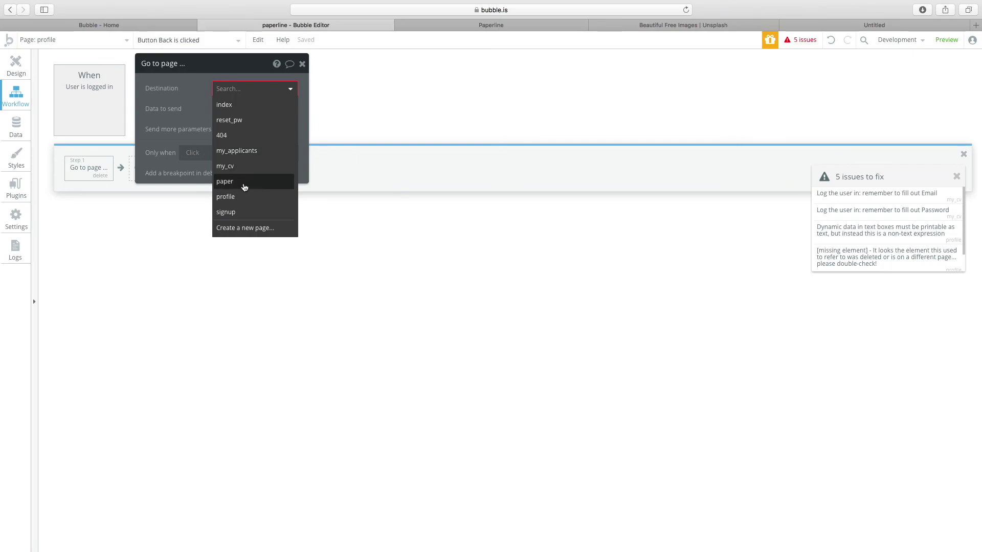
{"action": "left_click", "coordinate": [236, 182]}
{"action": "left_click", "coordinate": [230, 109]}
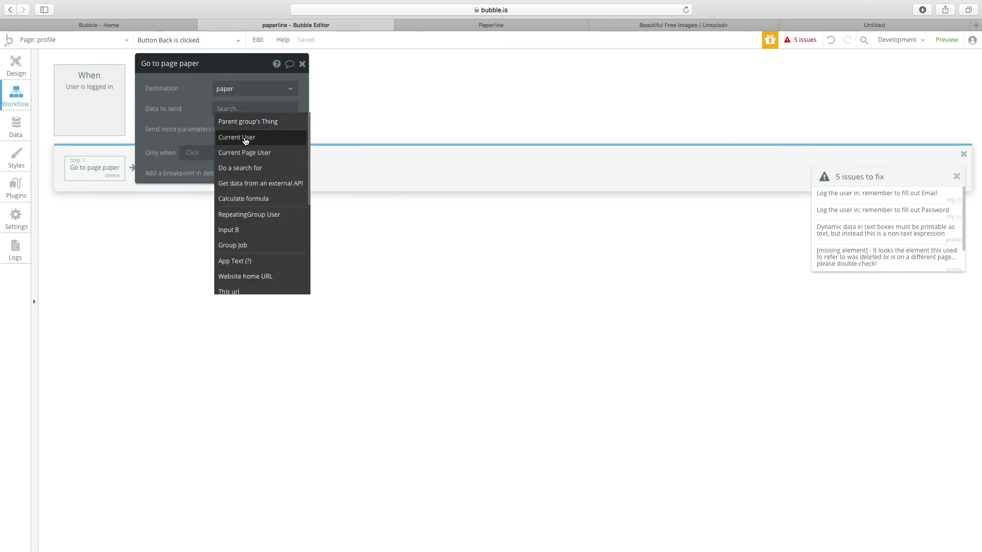
{"action": "left_click", "coordinate": [239, 138]}
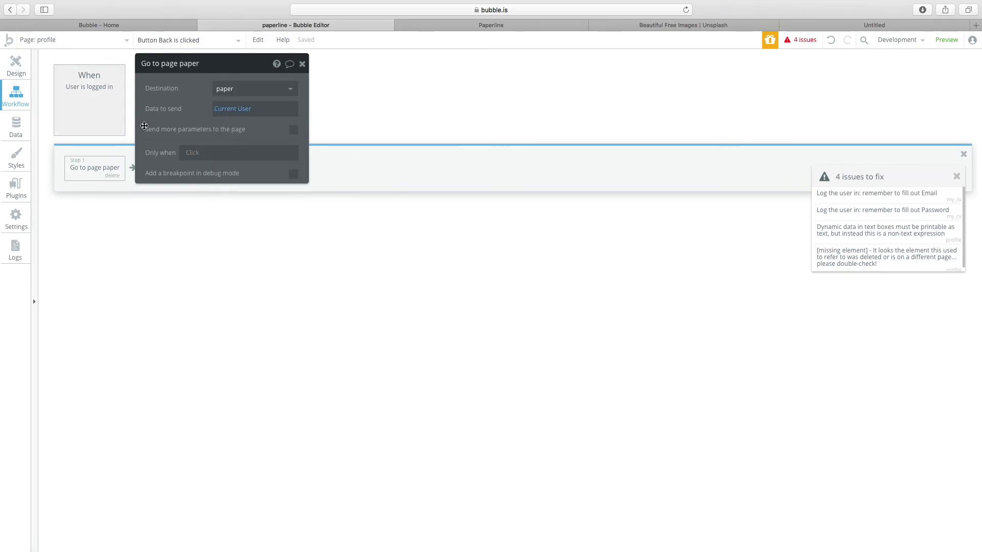
{"action": "left_click", "coordinate": [251, 109]}
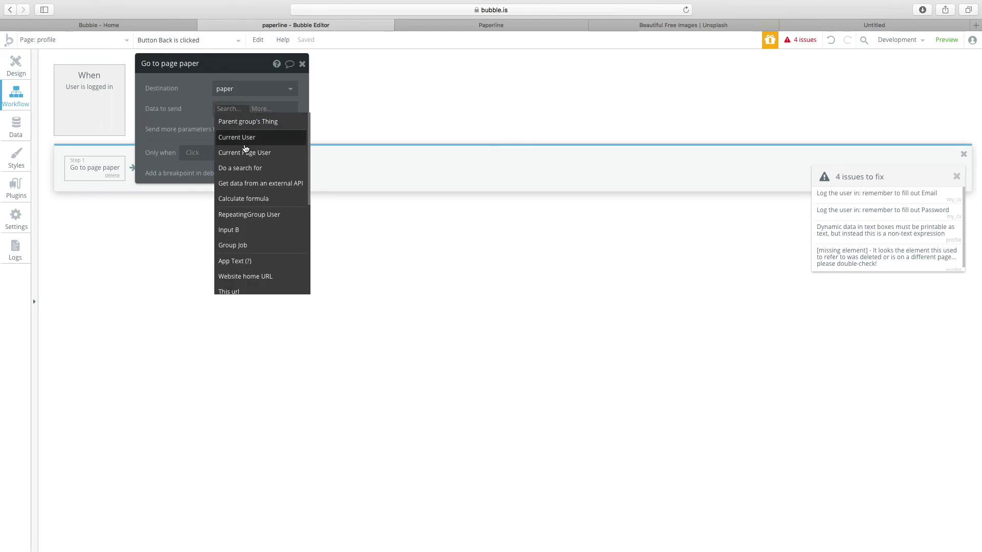
{"action": "left_click", "coordinate": [188, 116]}
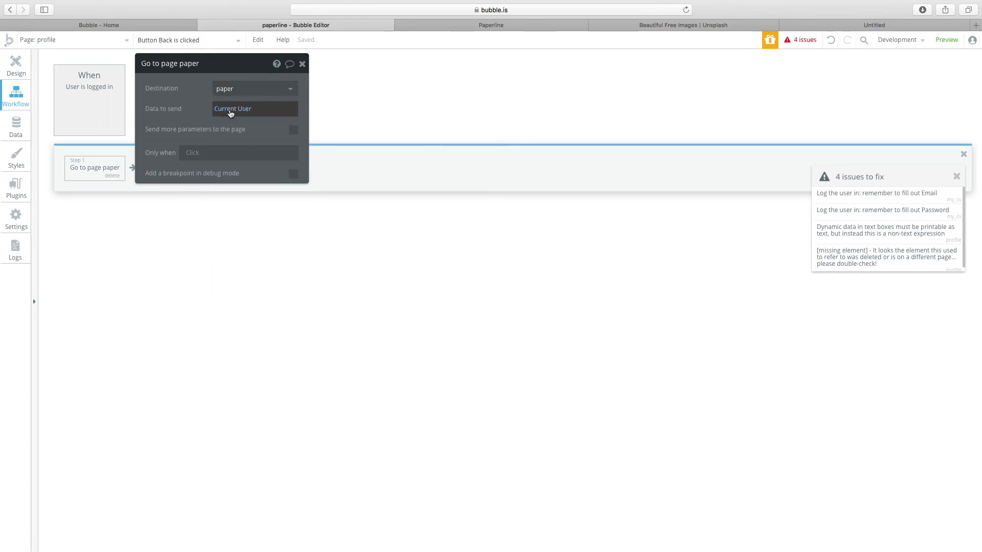
{"action": "left_click", "coordinate": [71, 39]}
{"action": "left_click", "coordinate": [375, 125]}
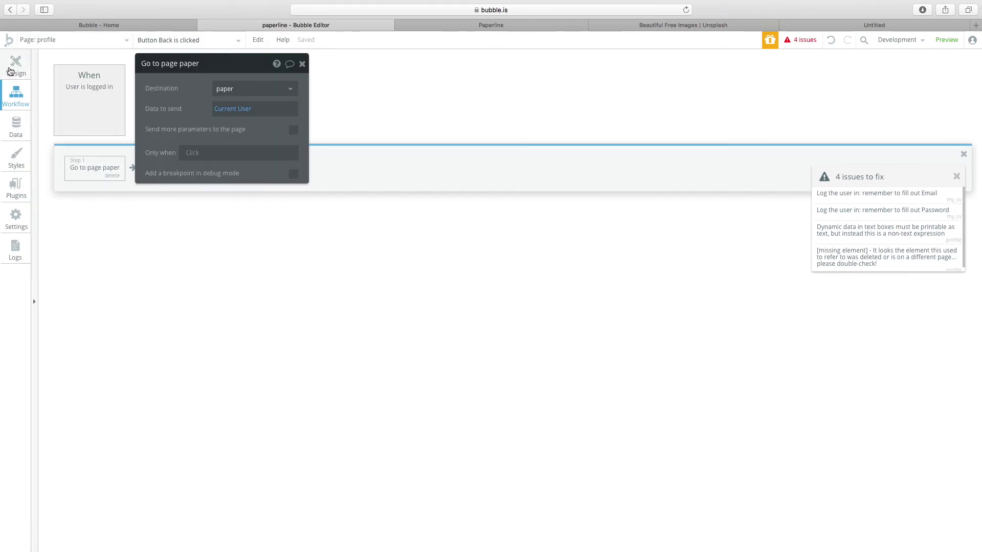
{"action": "left_click", "coordinate": [16, 64]}
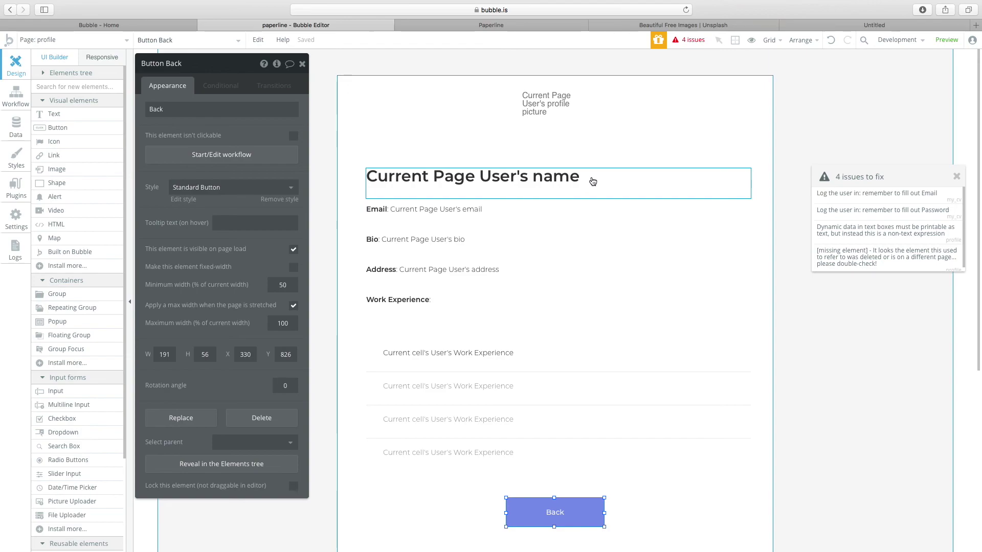
Close the '4 issues to fix' panel and show the list of app pages.
{"action": "left_click_drag", "start_coordinate": [824, 183], "coordinate": [812, 172]}
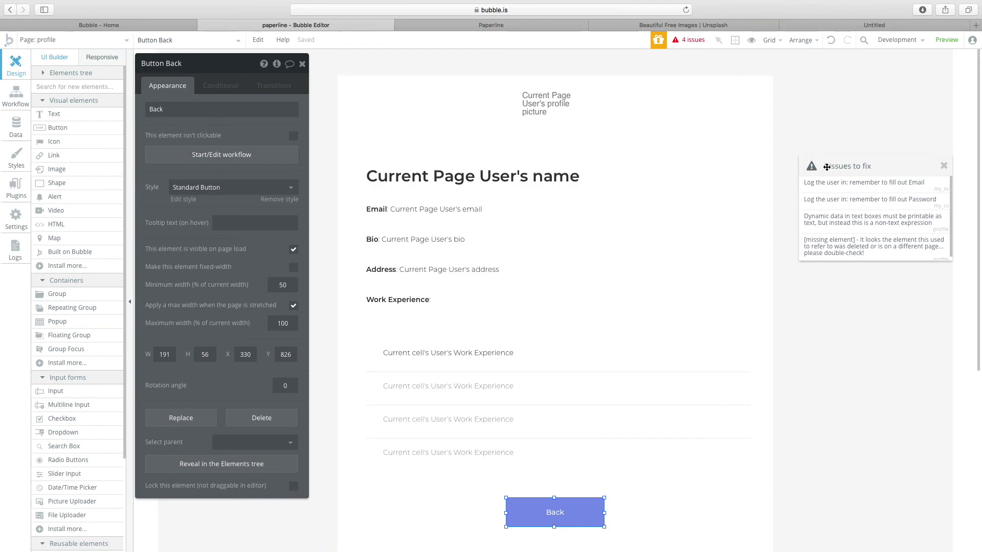
{"action": "left_click", "coordinate": [944, 171]}
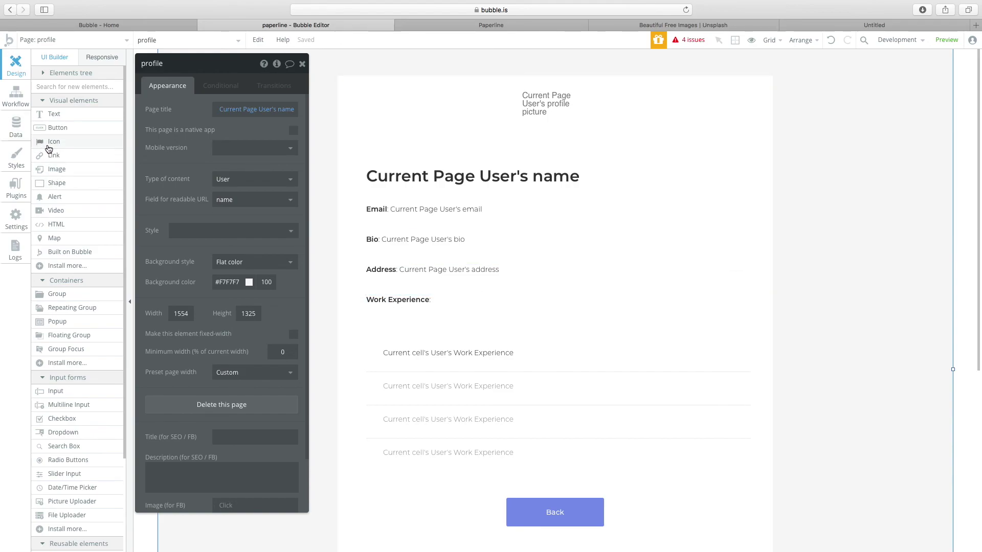
{"action": "left_click", "coordinate": [80, 39]}
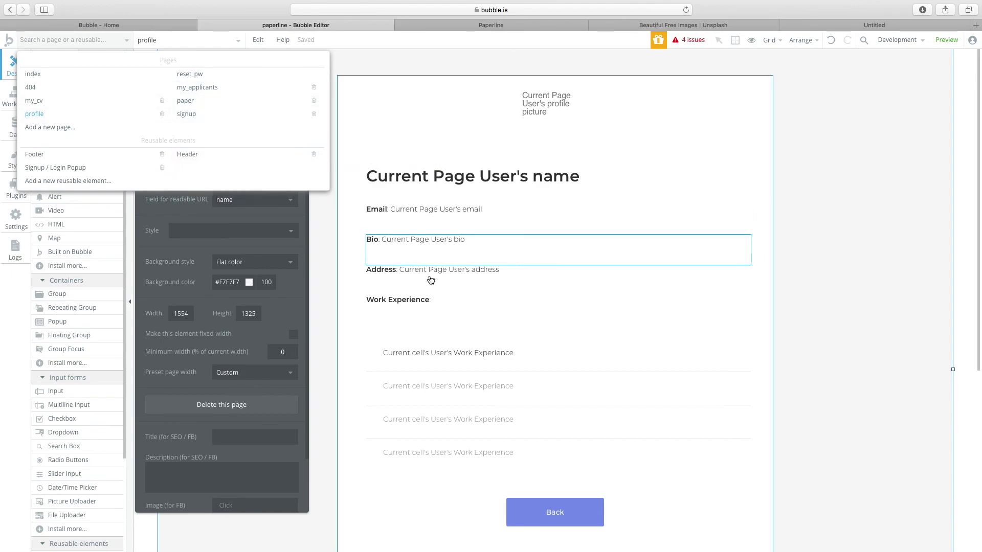
{"action": "mouse_move", "coordinate": [151, 105]}
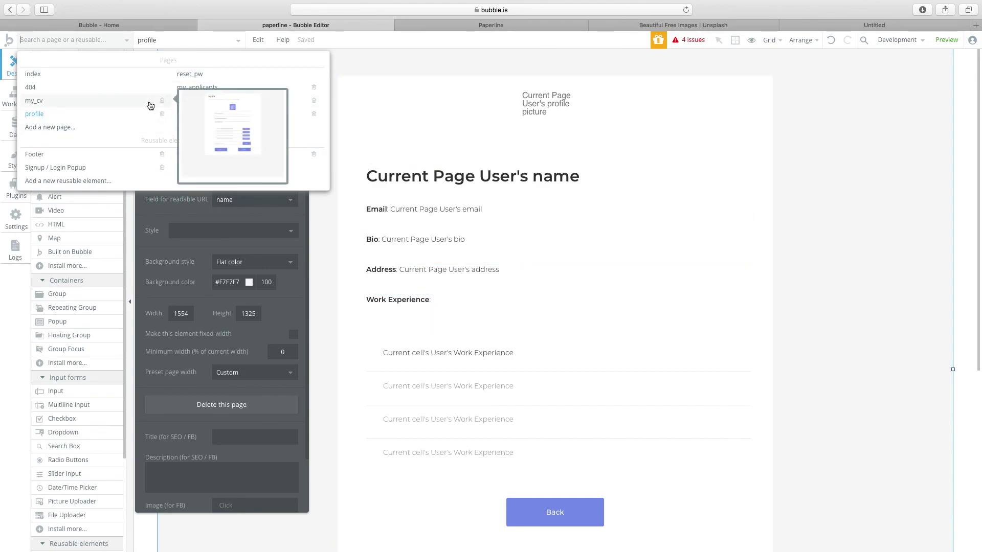
{"action": "mouse_move", "coordinate": [228, 100]}
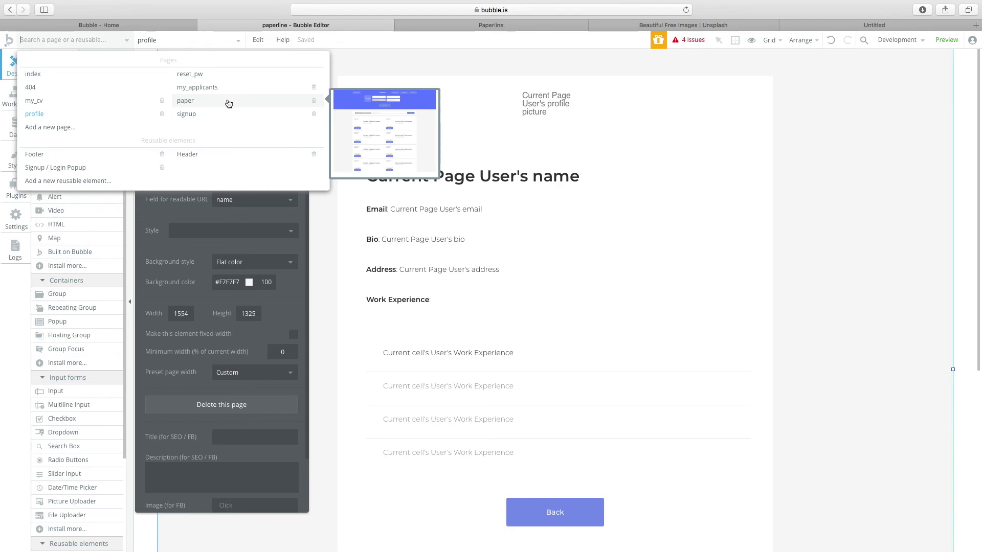
Switch via paper to the my_applicants page and view its applicants list and page properties.
{"action": "left_click", "coordinate": [228, 102]}
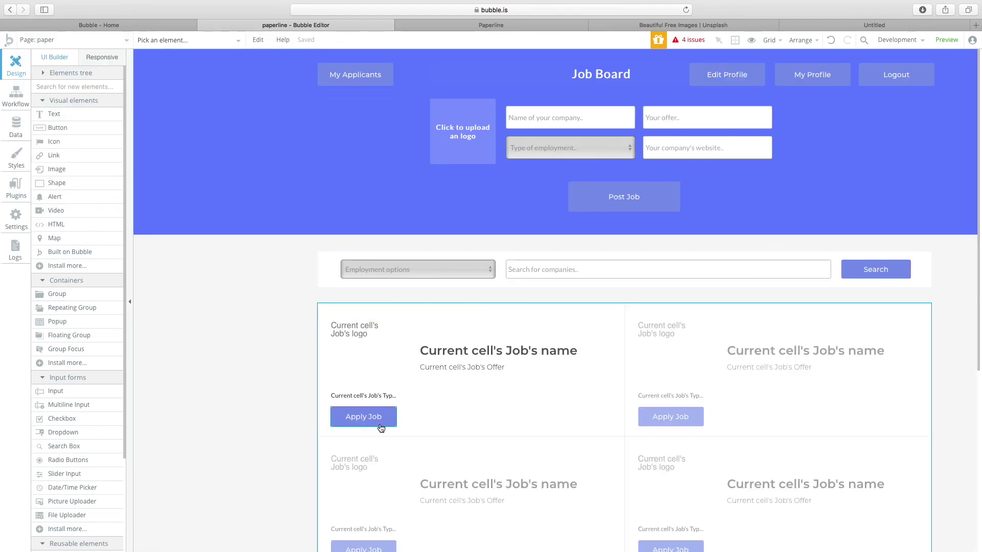
{"action": "left_click", "coordinate": [76, 40]}
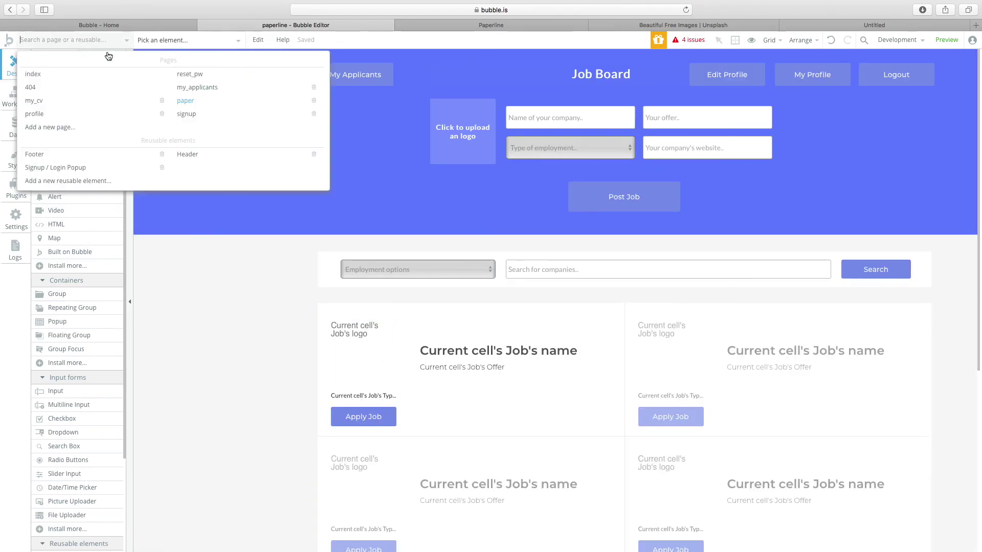
{"action": "left_click", "coordinate": [207, 95]}
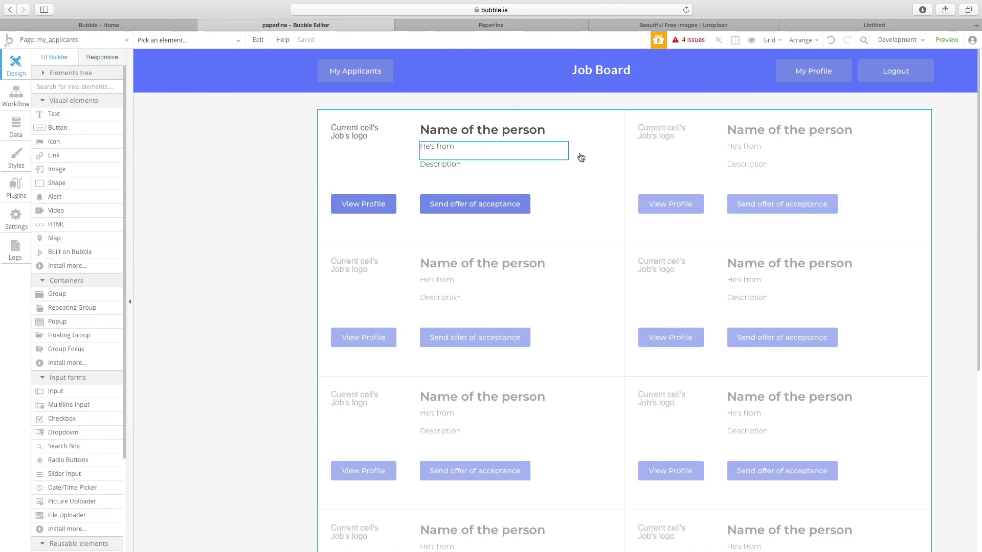
{"action": "double_click", "coordinate": [518, 137]}
{"action": "left_click", "coordinate": [517, 137]}
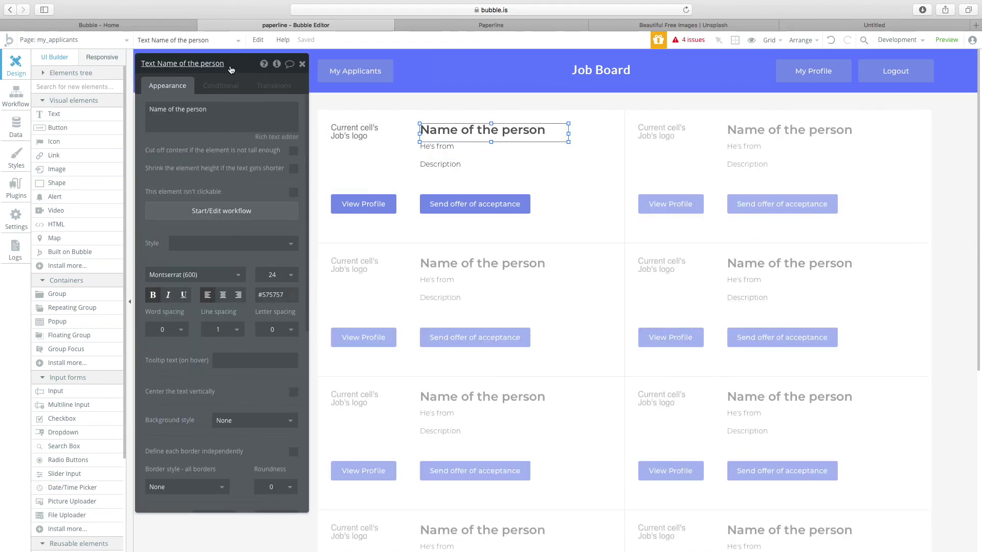
{"action": "left_click_drag", "start_coordinate": [180, 76], "coordinate": [564, 128]}
{"action": "left_click", "coordinate": [312, 167]}
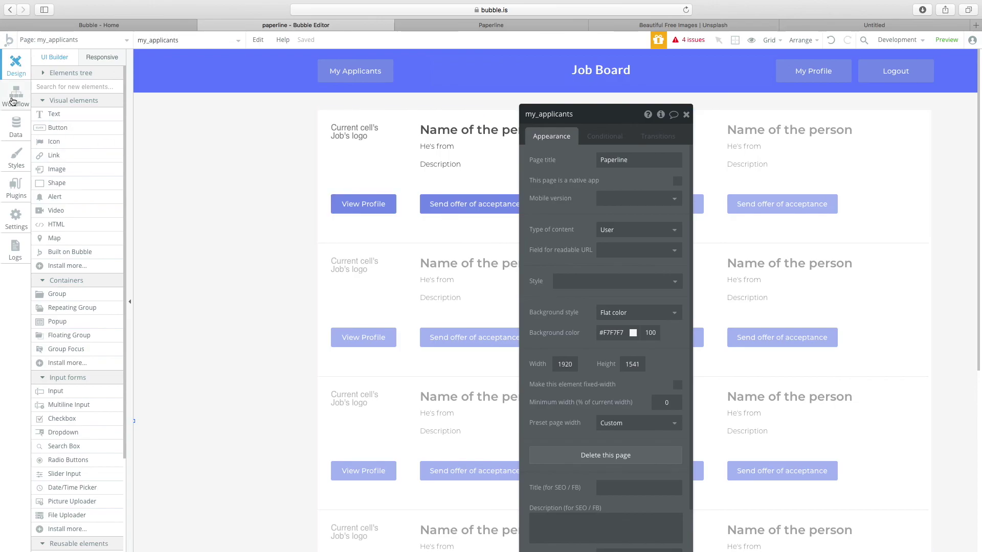
Check the page's User is logged out workflow and the View Profile button's properties.
{"action": "left_click", "coordinate": [13, 97]}
{"action": "left_click", "coordinate": [103, 92]}
{"action": "left_click", "coordinate": [16, 66]}
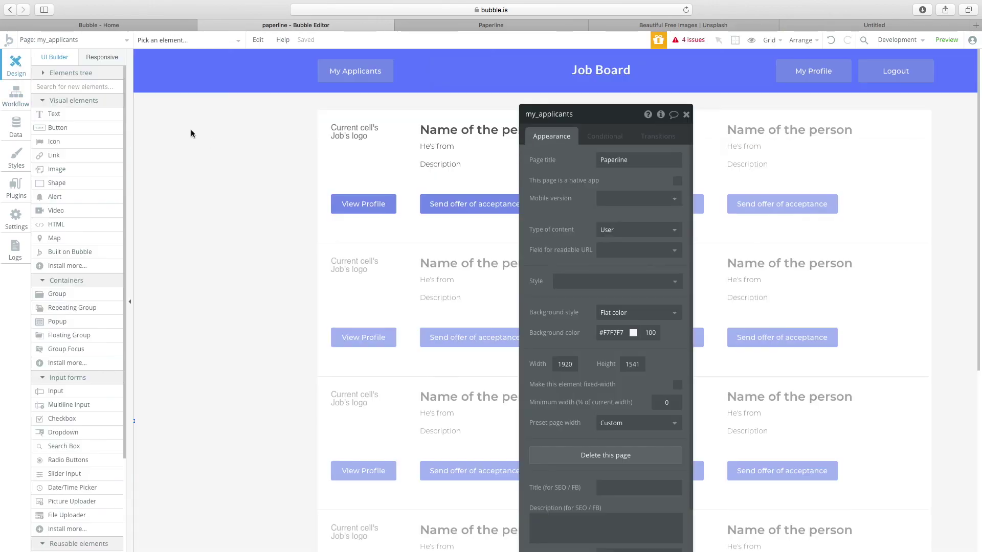
{"action": "left_click", "coordinate": [48, 40]}
{"action": "left_click", "coordinate": [368, 211]}
{"action": "left_click", "coordinate": [242, 222]}
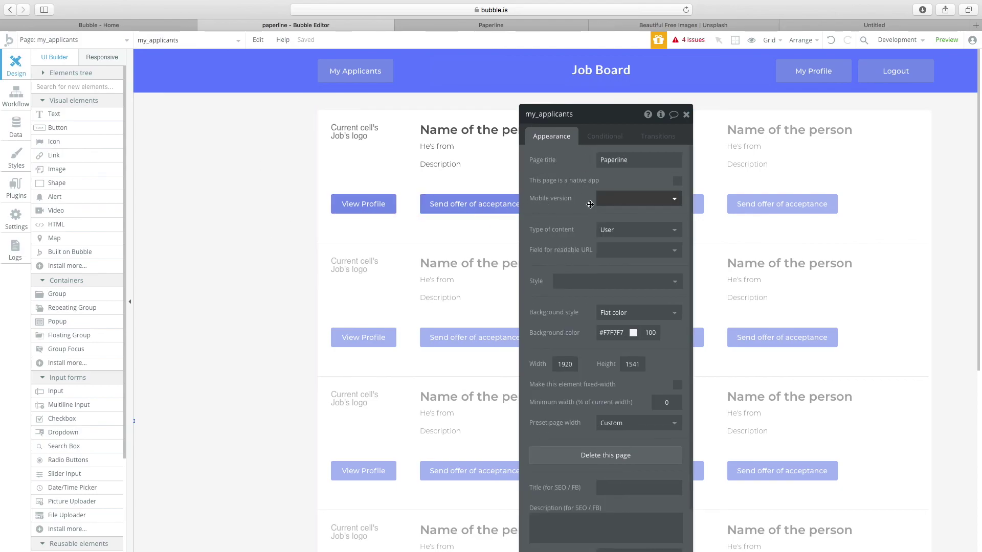
Constrain the job repeating group's Search for Jobs to Created By = Current User.
{"action": "left_click", "coordinate": [467, 249]}
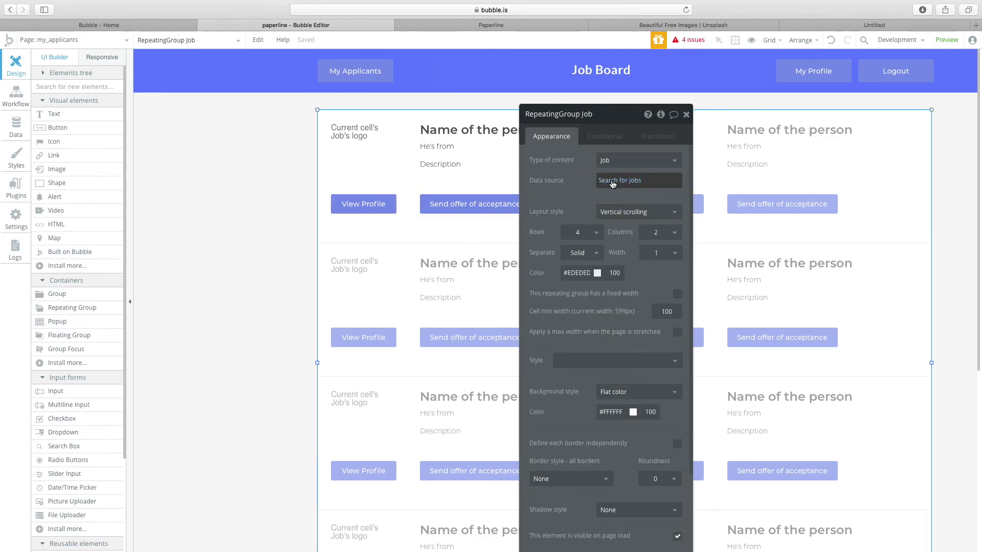
{"action": "left_click", "coordinate": [613, 177]}
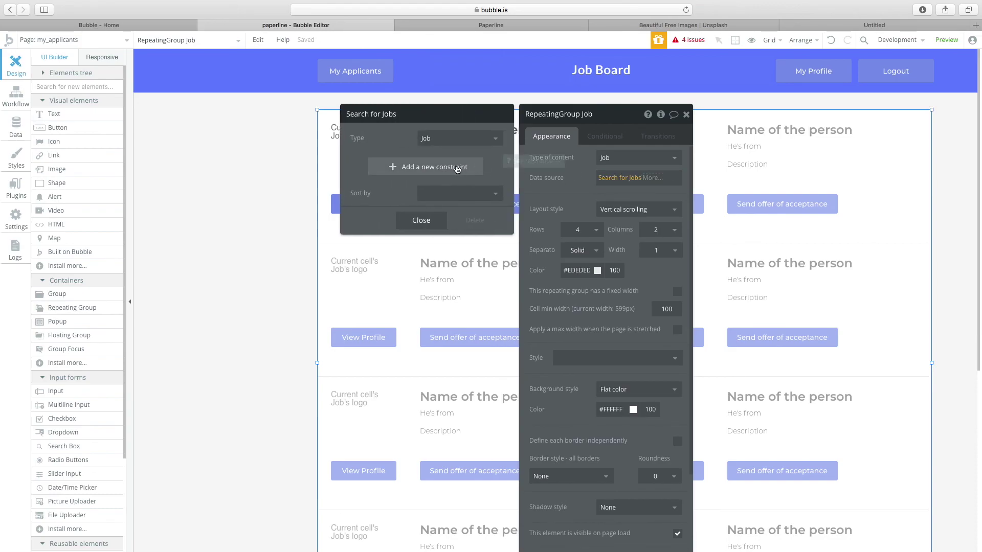
{"action": "left_click_drag", "start_coordinate": [415, 113], "coordinate": [690, 114]}
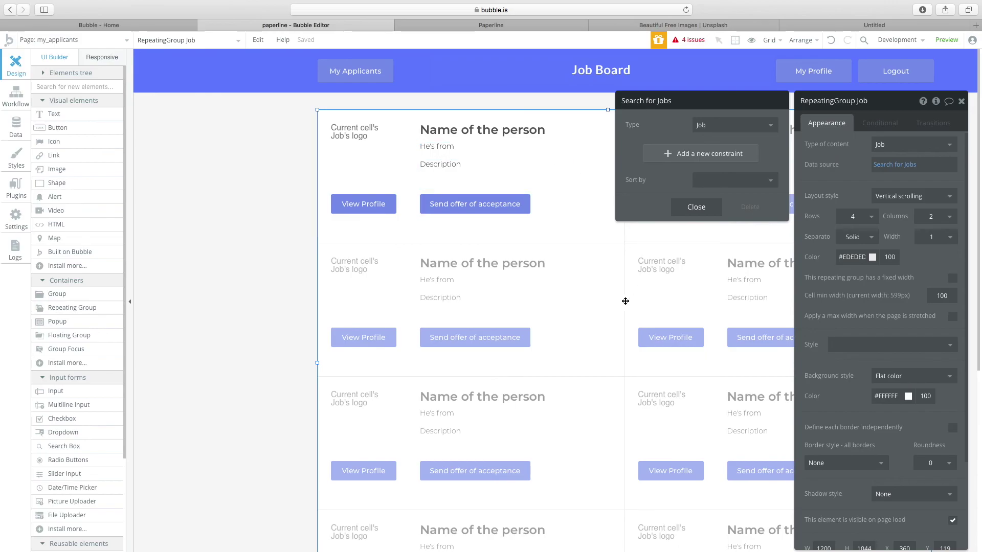
{"action": "left_click", "coordinate": [713, 159]}
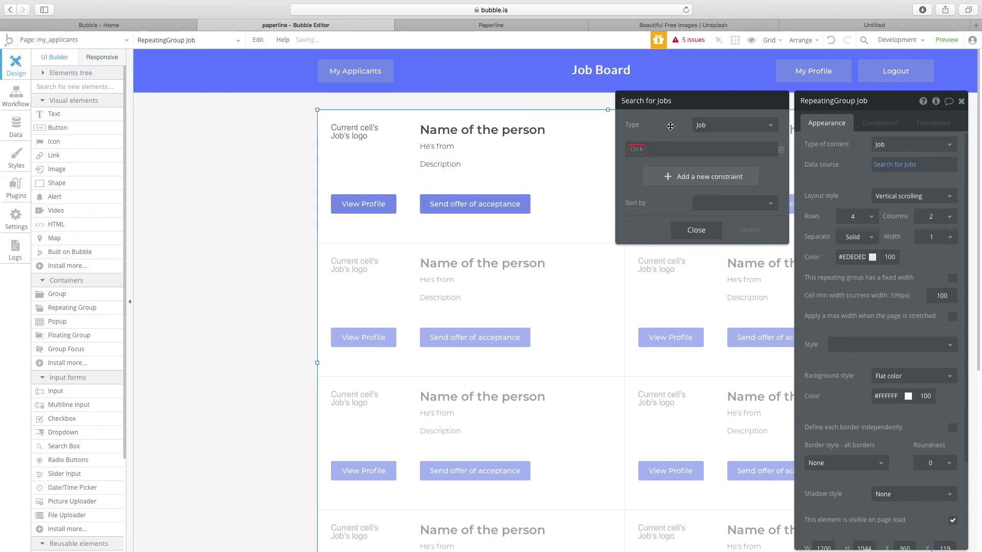
{"action": "left_click", "coordinate": [635, 149]}
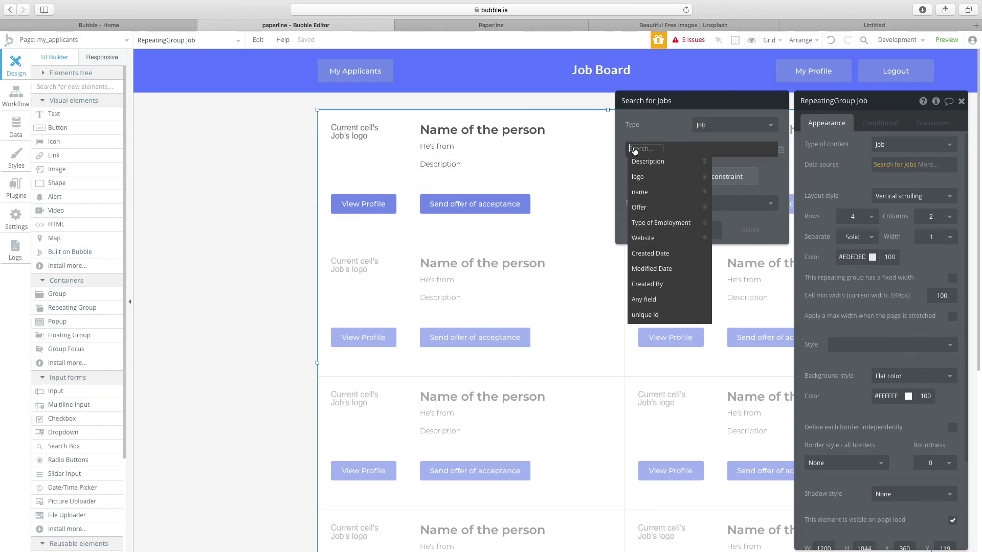
{"action": "left_click", "coordinate": [646, 284]}
{"action": "left_click", "coordinate": [678, 169]}
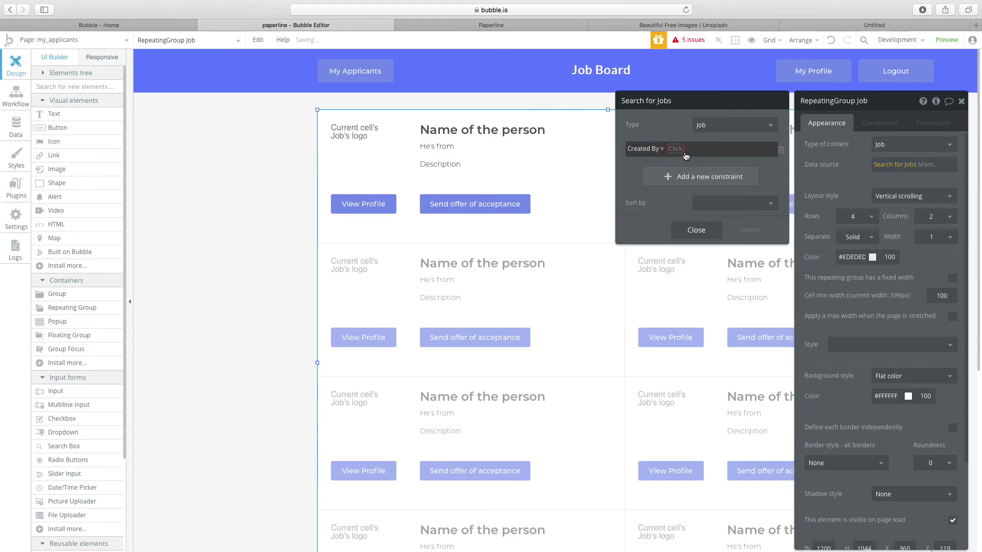
{"action": "left_click", "coordinate": [683, 162]}
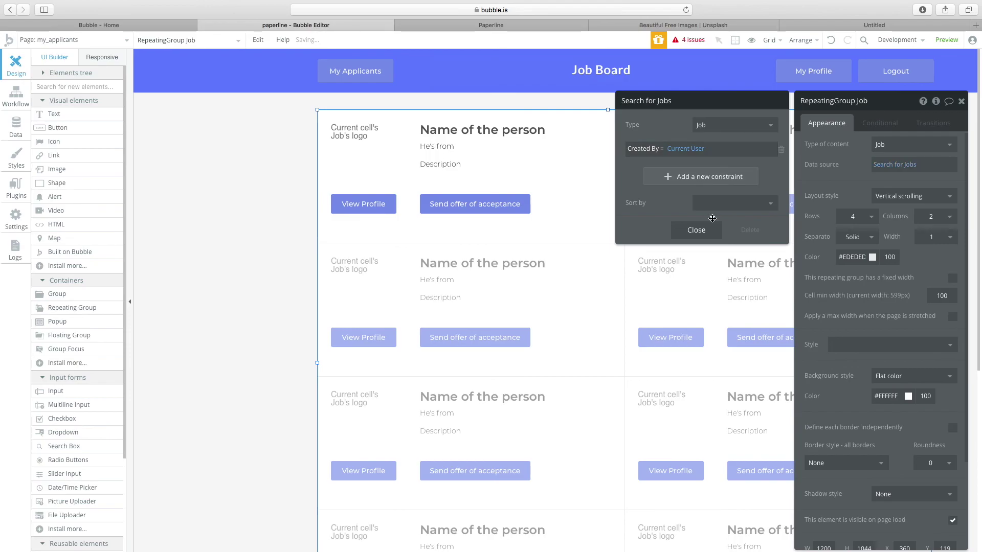
{"action": "left_click", "coordinate": [696, 230]}
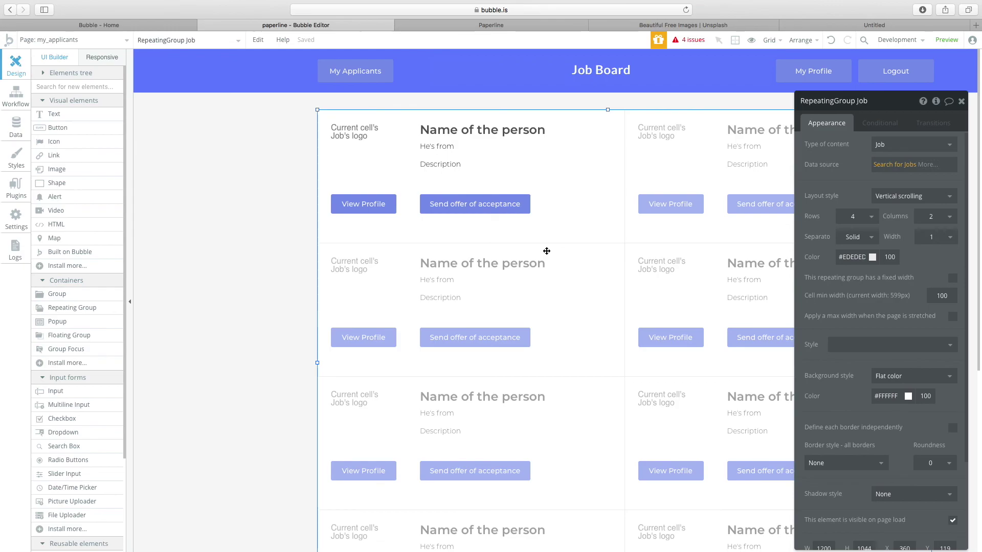
{"action": "left_click", "coordinate": [484, 206]}
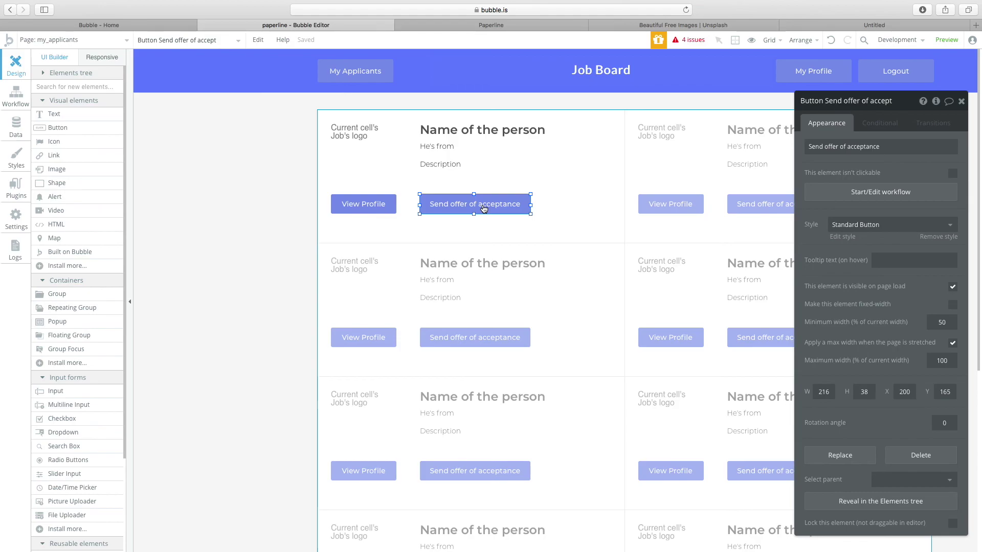
{"action": "left_click", "coordinate": [447, 184]}
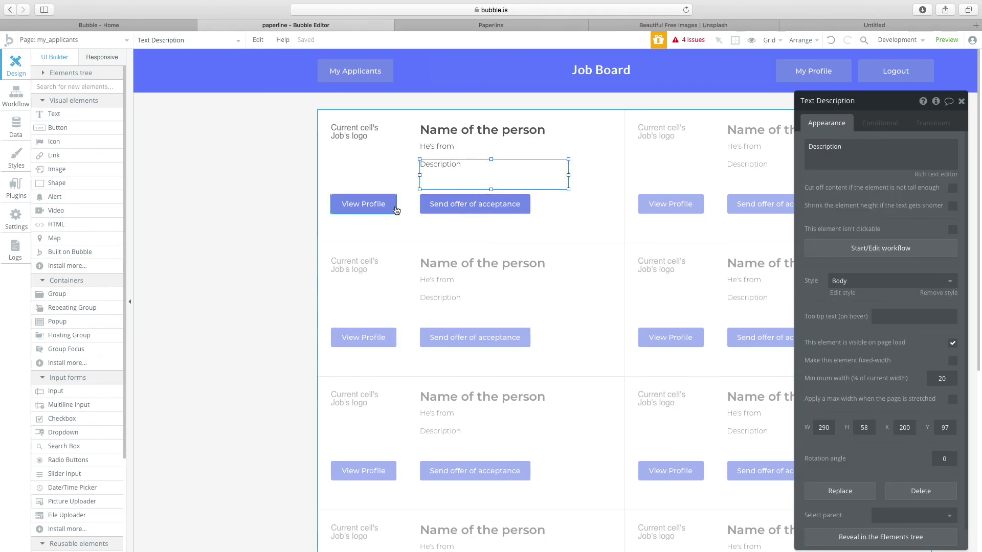
{"action": "left_click", "coordinate": [366, 153]}
{"action": "left_click", "coordinate": [359, 203]}
{"action": "left_click", "coordinate": [356, 159]}
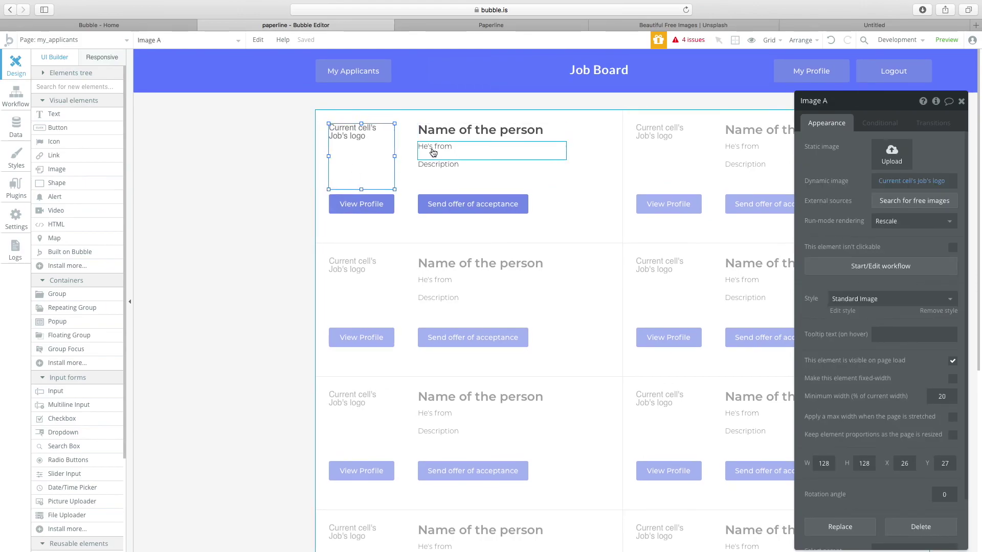
{"action": "scroll", "coordinate": [386, 162], "scroll_direction": "down", "scroll_amount": 1}
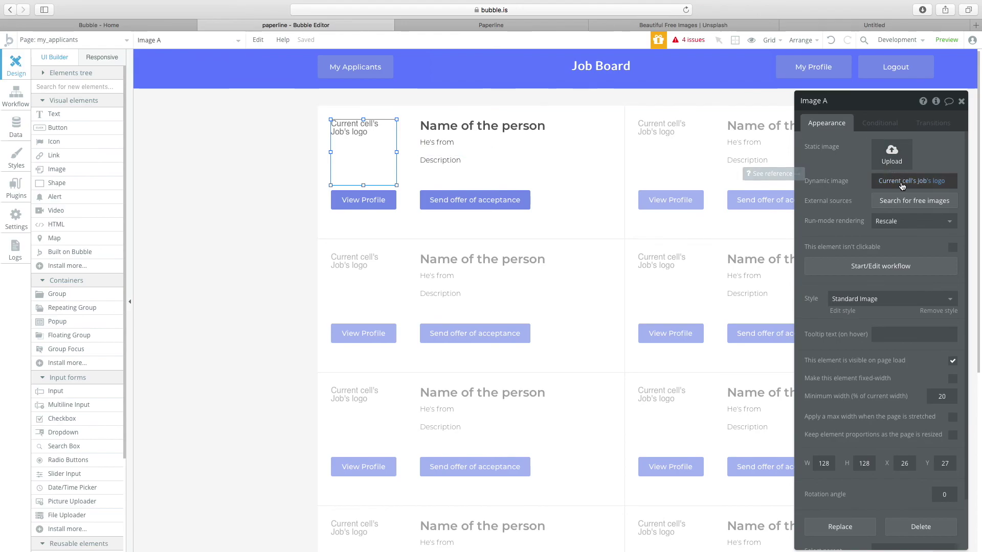
{"action": "left_click", "coordinate": [615, 203]}
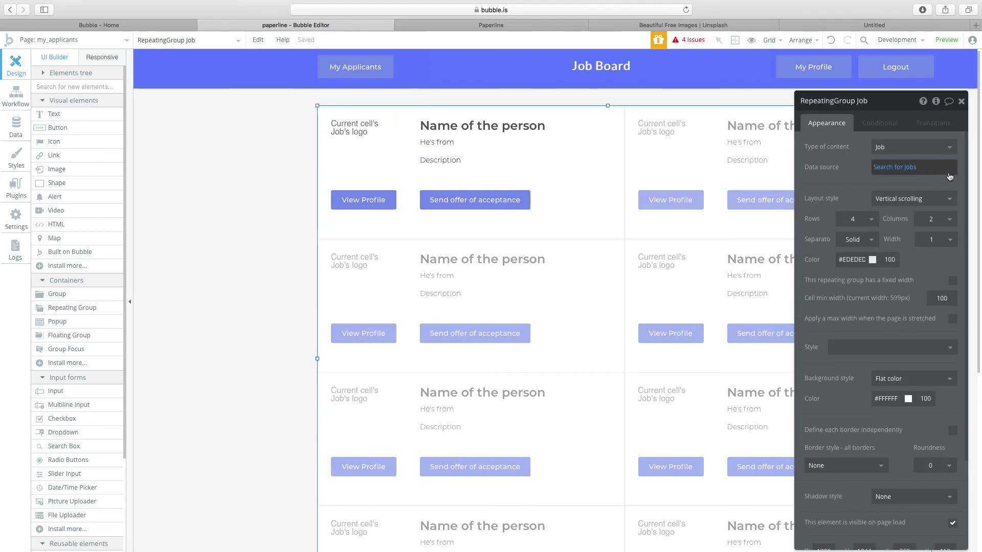
{"action": "left_click", "coordinate": [916, 171]}
{"action": "left_click", "coordinate": [912, 147]}
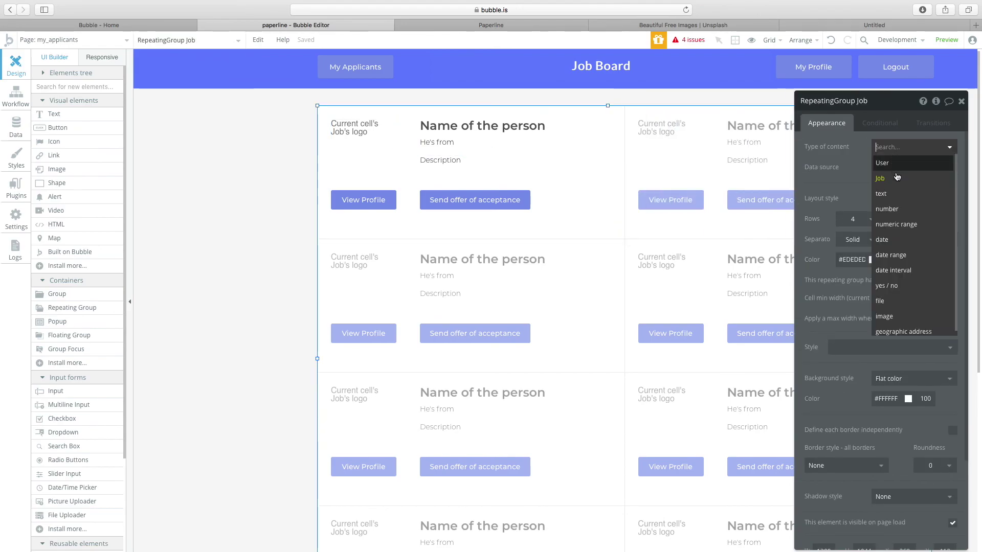
{"action": "left_click", "coordinate": [552, 194]}
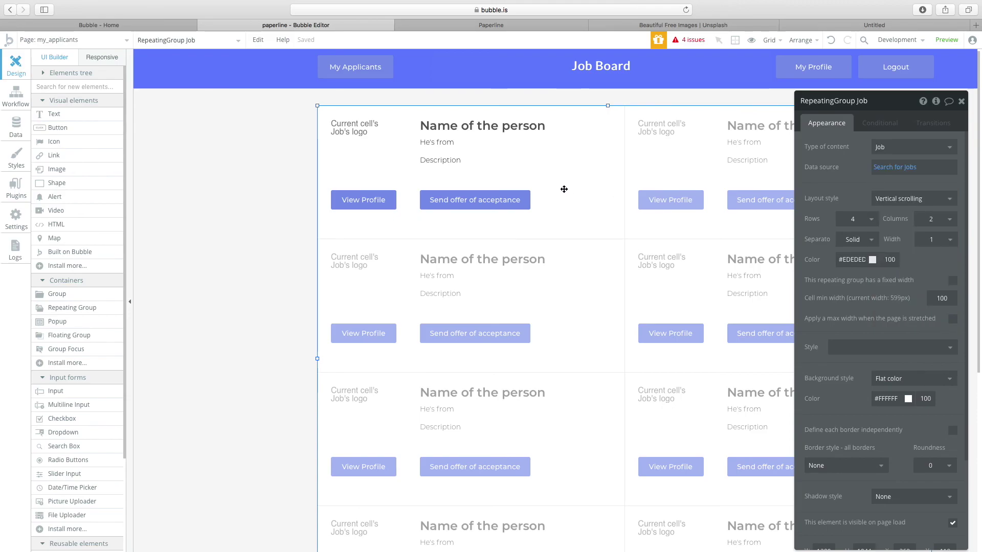
{"action": "left_click", "coordinate": [898, 171]}
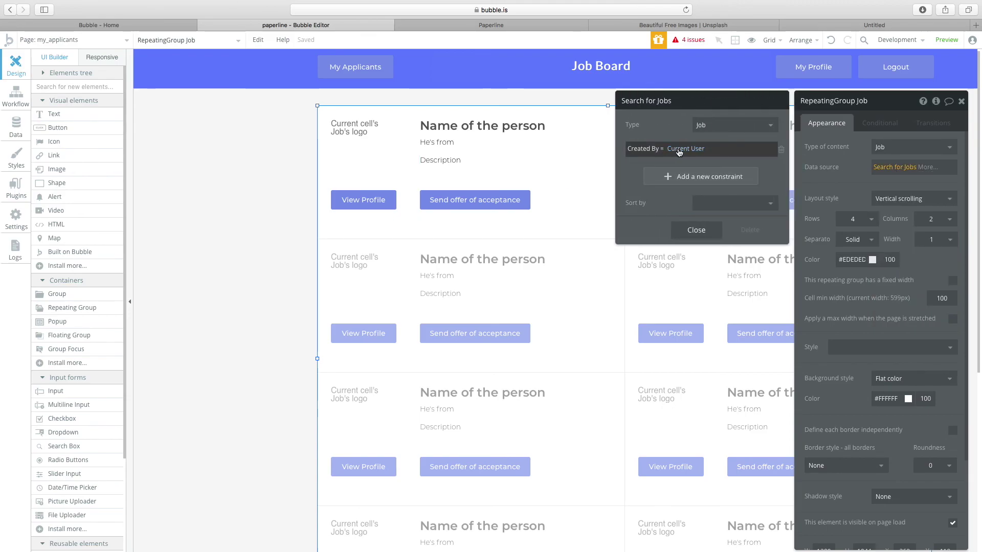
{"action": "left_click", "coordinate": [696, 230]}
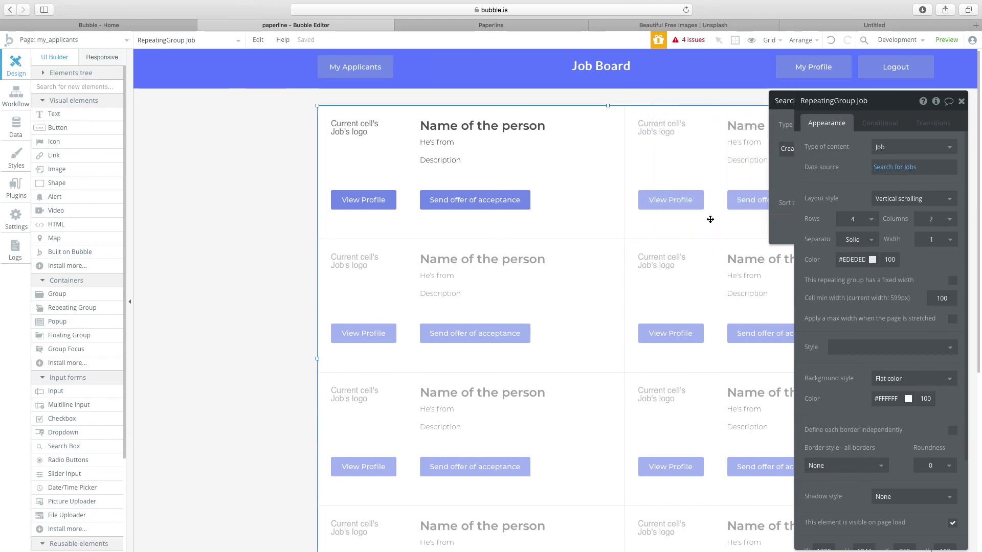
Finish the cell heading as Current cell's Job's applicants's name, then open the Data tab's Job type.
{"action": "left_click", "coordinate": [369, 163]}
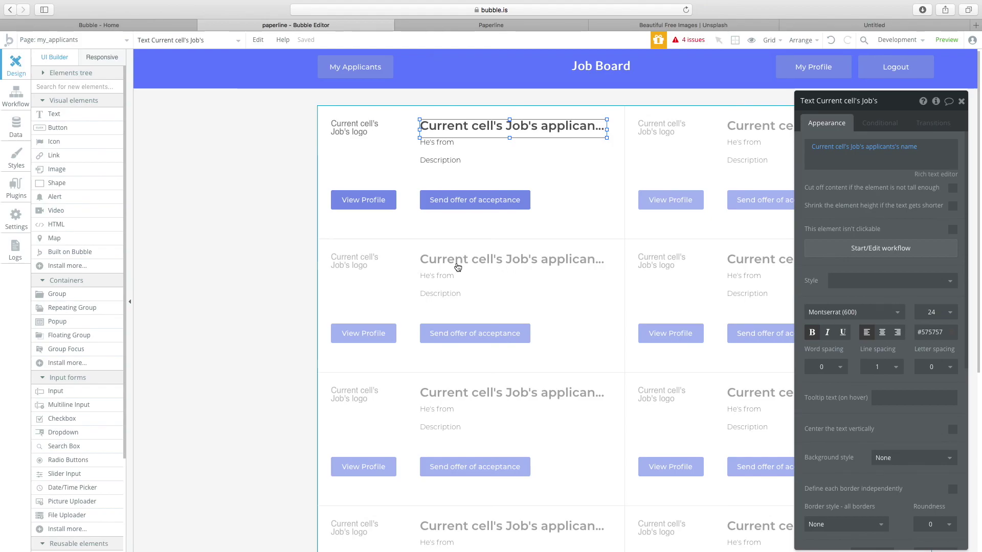
{"action": "left_click", "coordinate": [230, 257]}
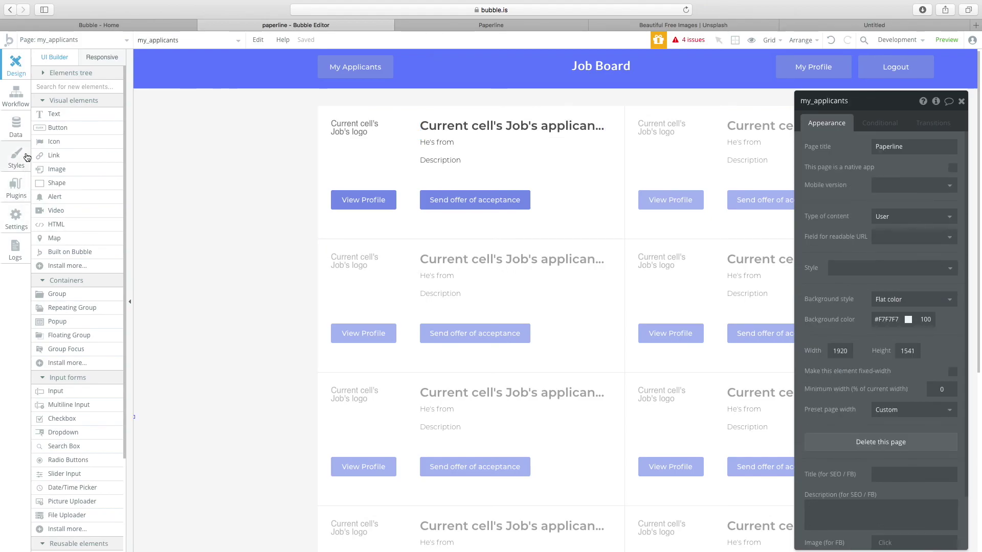
{"action": "left_click", "coordinate": [21, 135]}
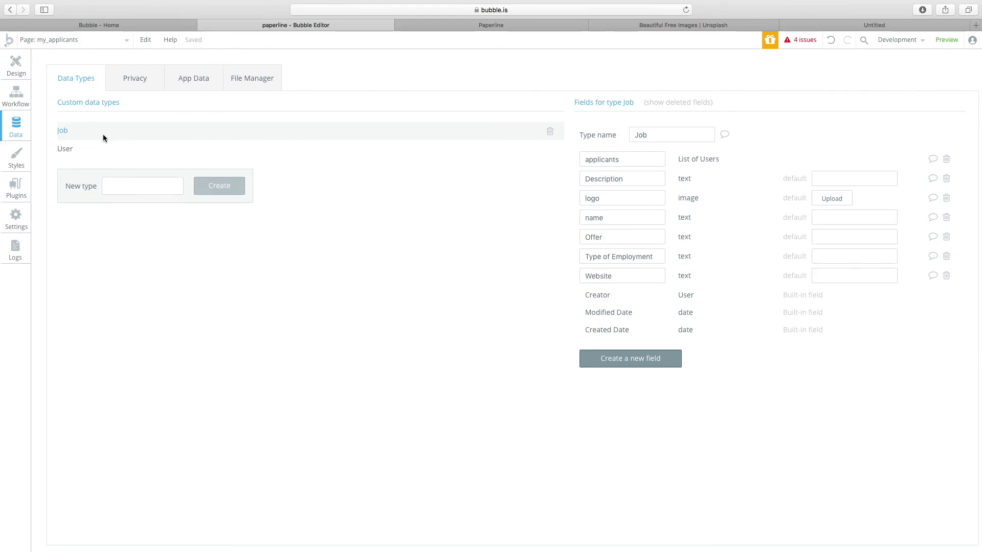
Add an 'applicants' field of type list of Users to the Job data type.
{"action": "left_click", "coordinate": [628, 164]}
{"action": "left_click", "coordinate": [643, 358]}
{"action": "type", "text": "a"}
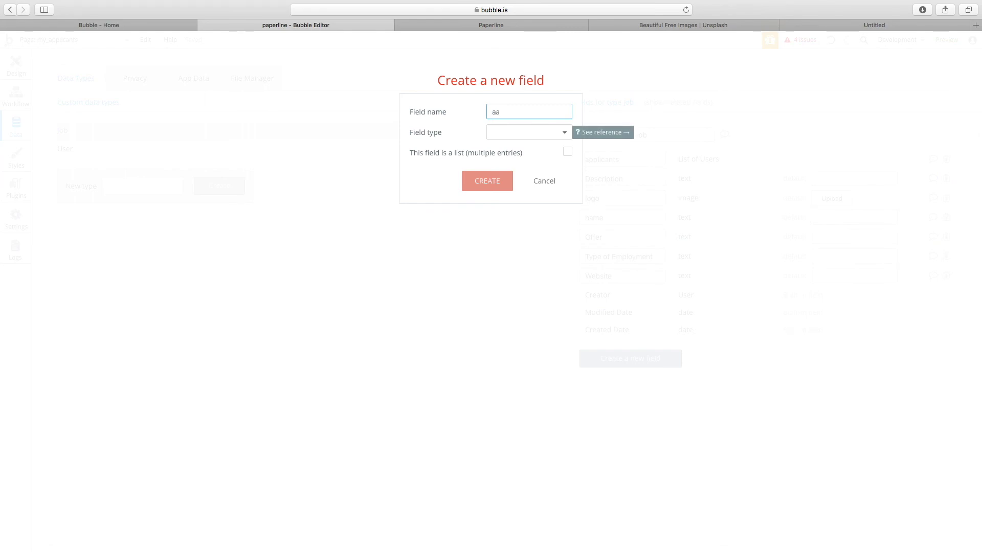
{"action": "type", "text": "pplicants"}
{"action": "key", "text": "super+a"}
{"action": "left_click", "coordinate": [504, 133]}
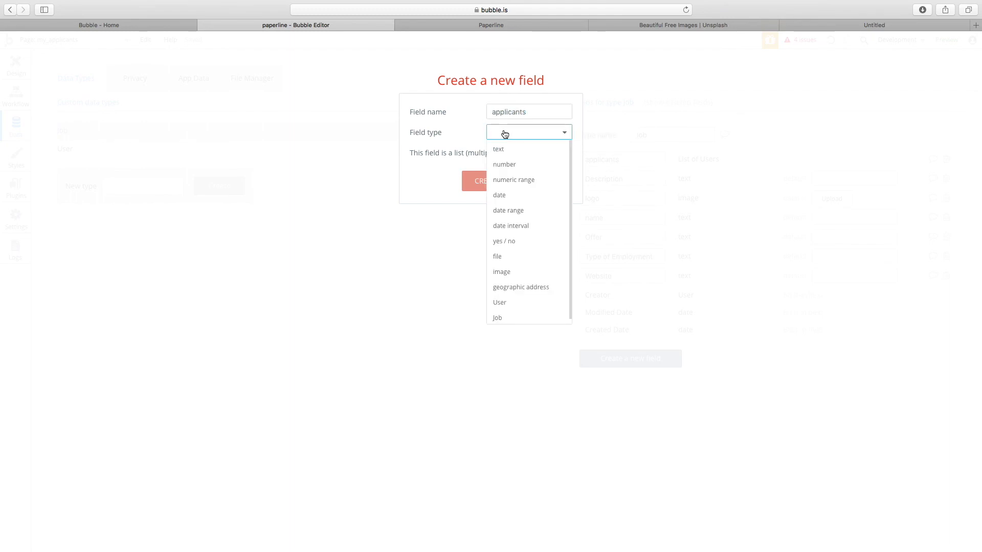
{"action": "left_click", "coordinate": [506, 304]}
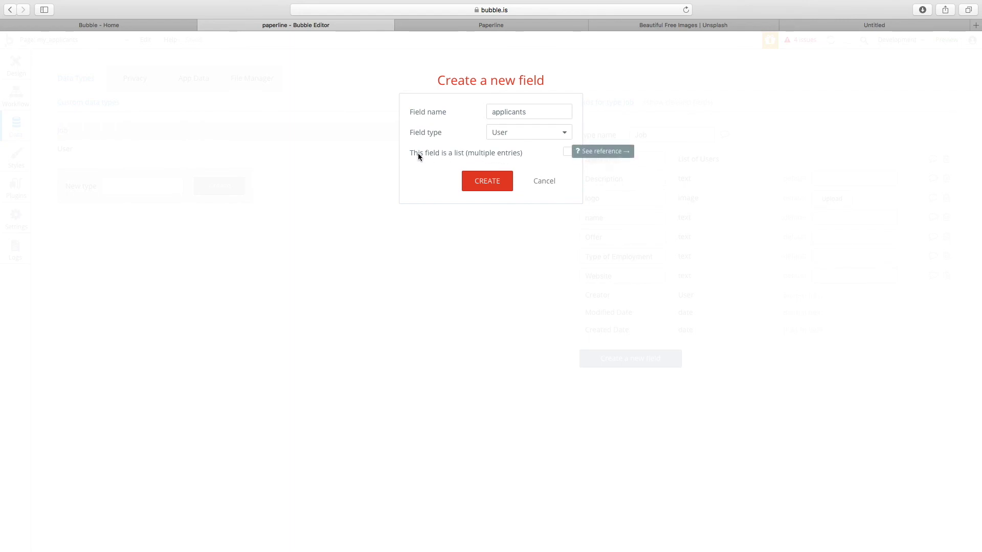
{"action": "left_click", "coordinate": [566, 152]}
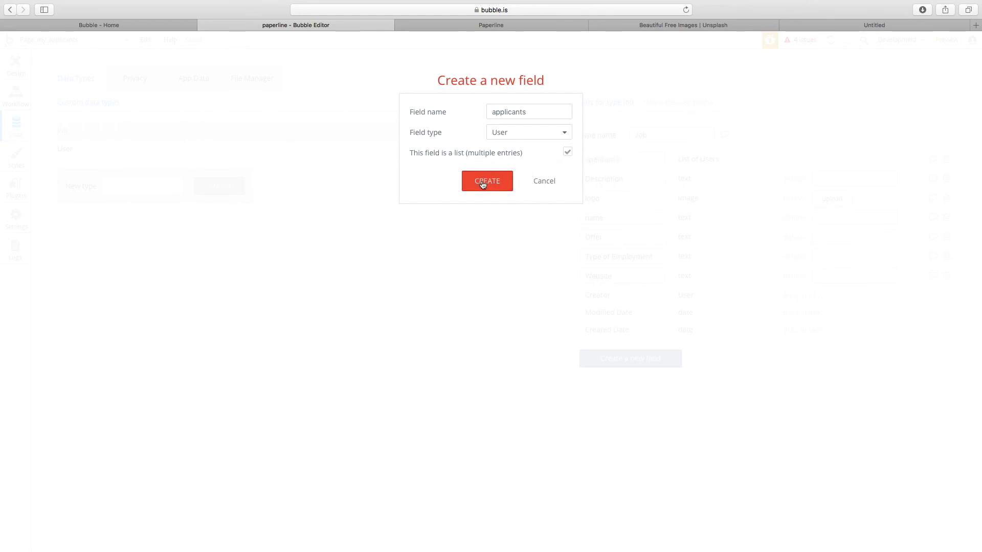
{"action": "left_click", "coordinate": [543, 182]}
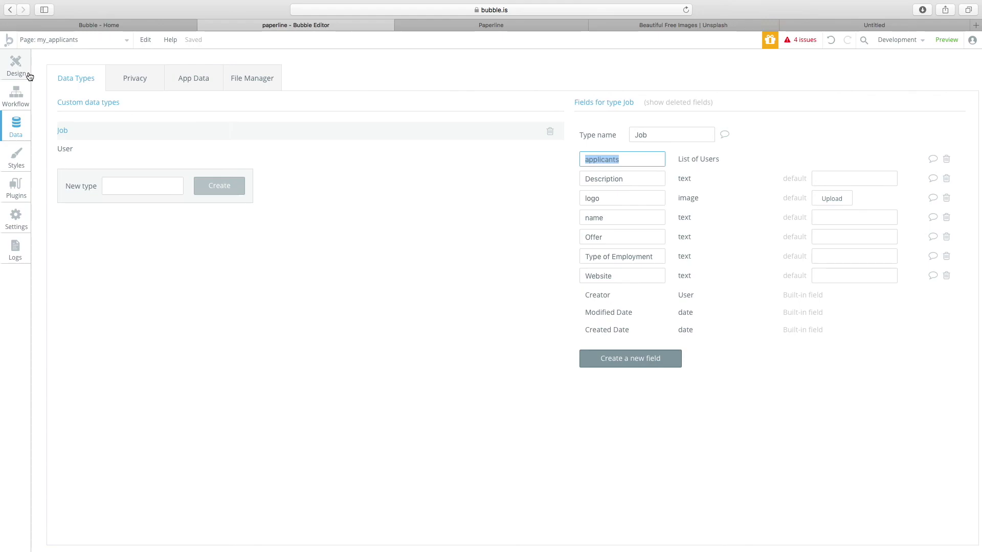
Check the User type's fields, such as Jobs Applied, then return to the my_applicants design.
{"action": "left_click", "coordinate": [17, 69]}
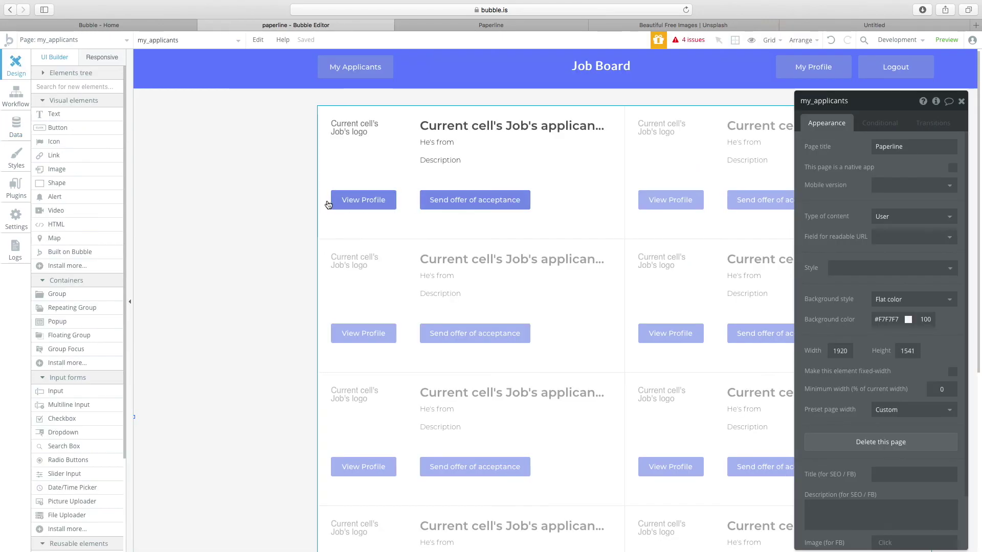
{"action": "left_click", "coordinate": [16, 95]}
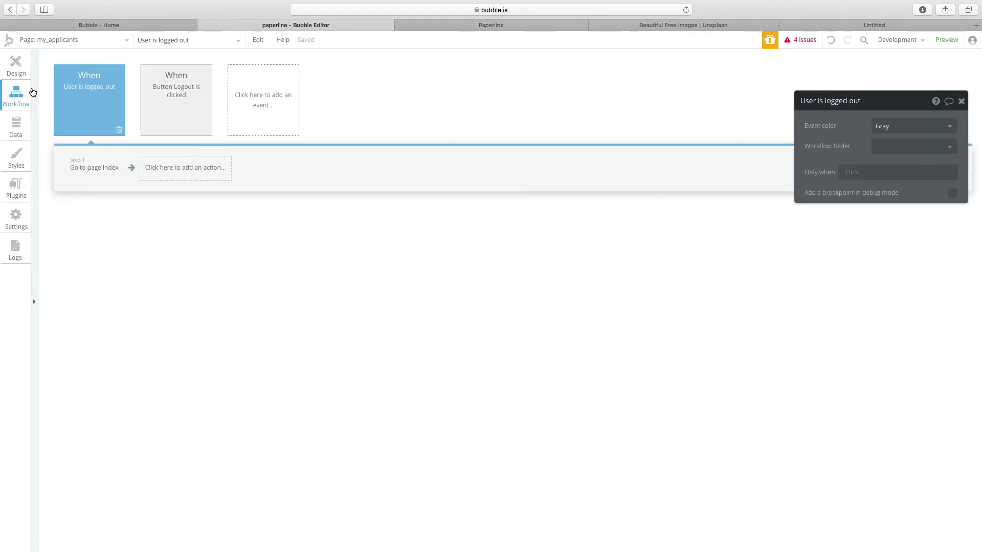
{"action": "left_click", "coordinate": [16, 126]}
{"action": "left_click", "coordinate": [136, 148]}
{"action": "left_click", "coordinate": [667, 134]}
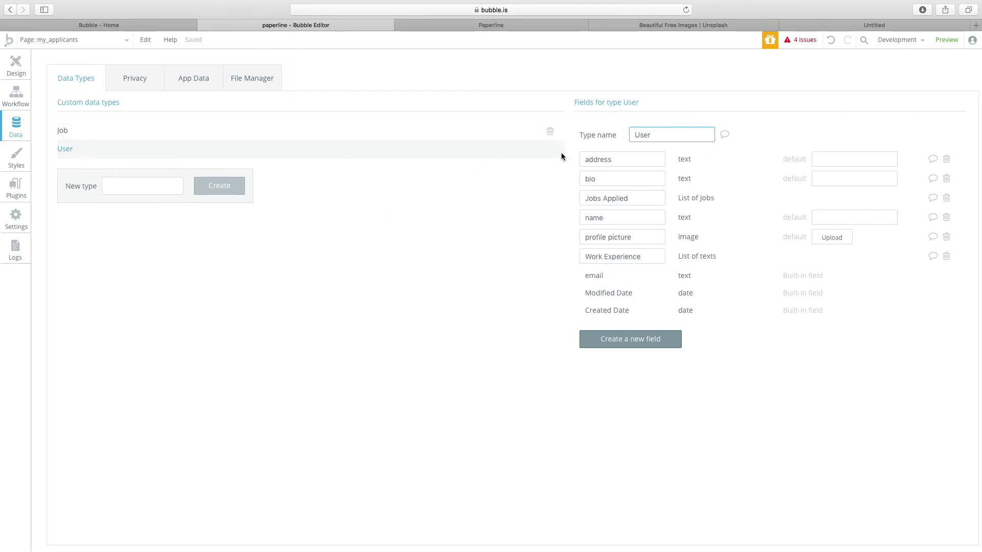
{"action": "left_click", "coordinate": [17, 69]}
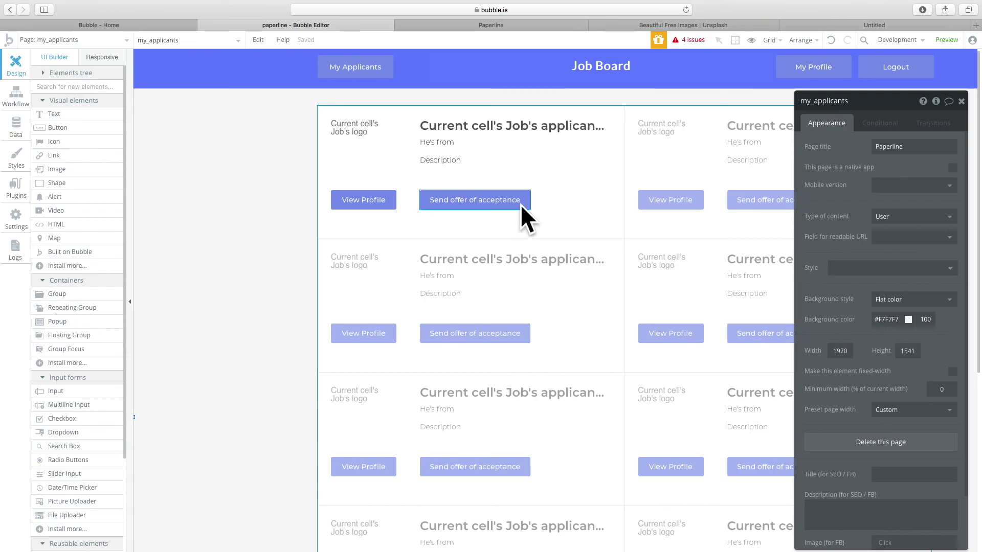
Remove a stray empty constraint from Search for Jobs, keeping only Created By = Current User.
{"action": "left_click", "coordinate": [562, 240]}
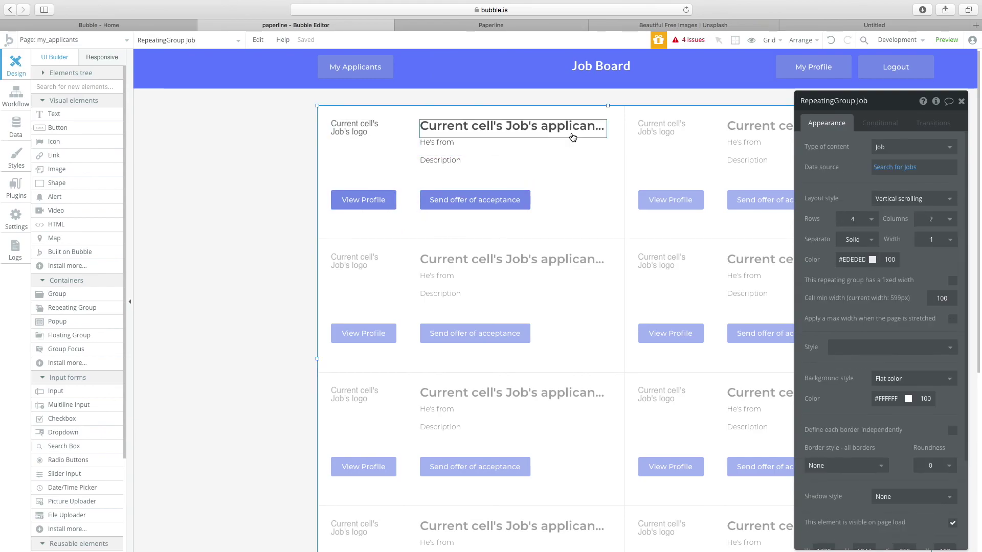
{"action": "left_click", "coordinate": [573, 137]}
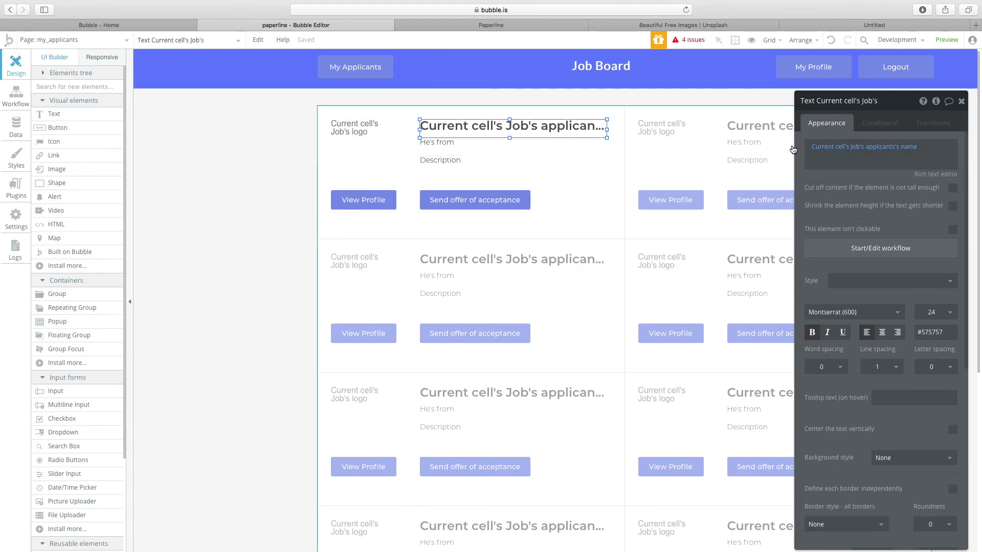
{"action": "left_click", "coordinate": [568, 147]}
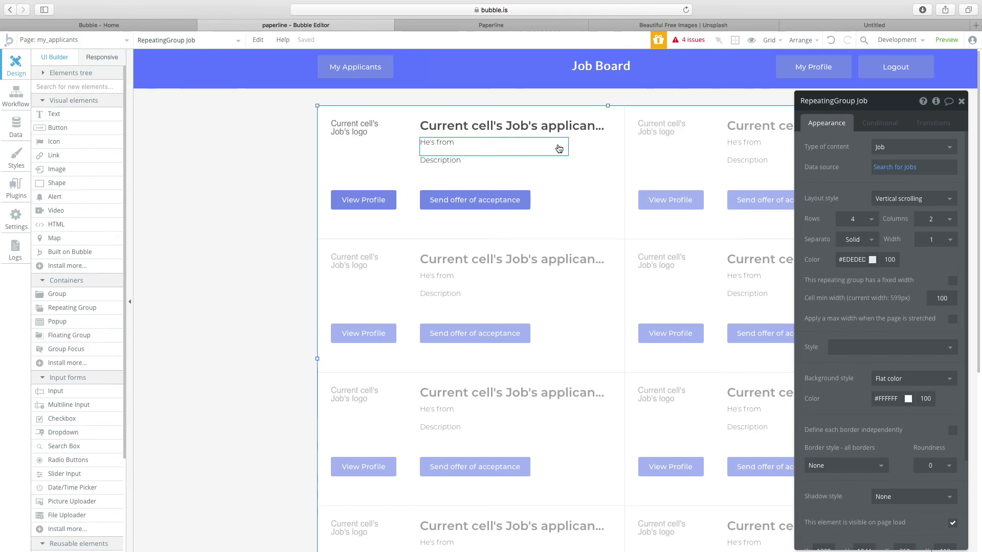
{"action": "left_click", "coordinate": [896, 168]}
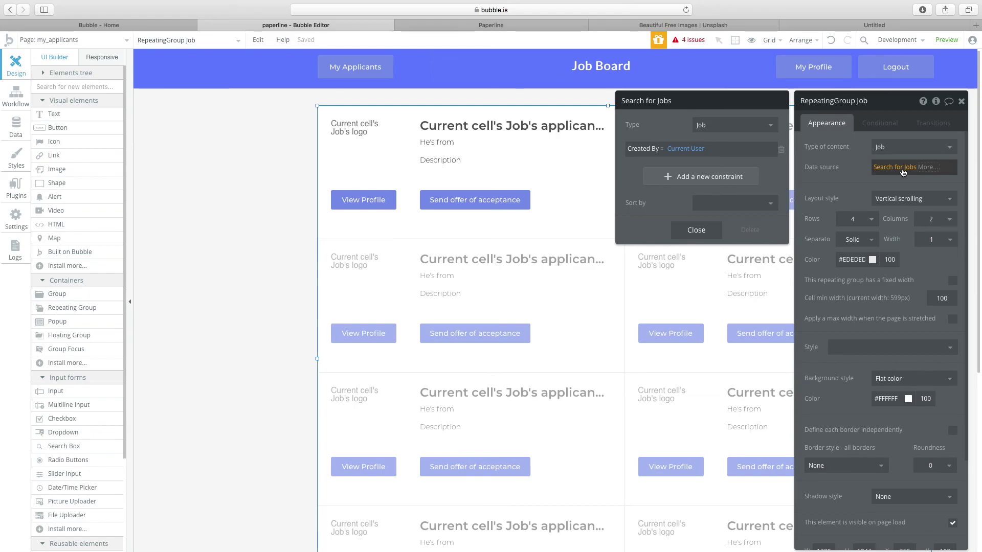
{"action": "left_click", "coordinate": [660, 177]}
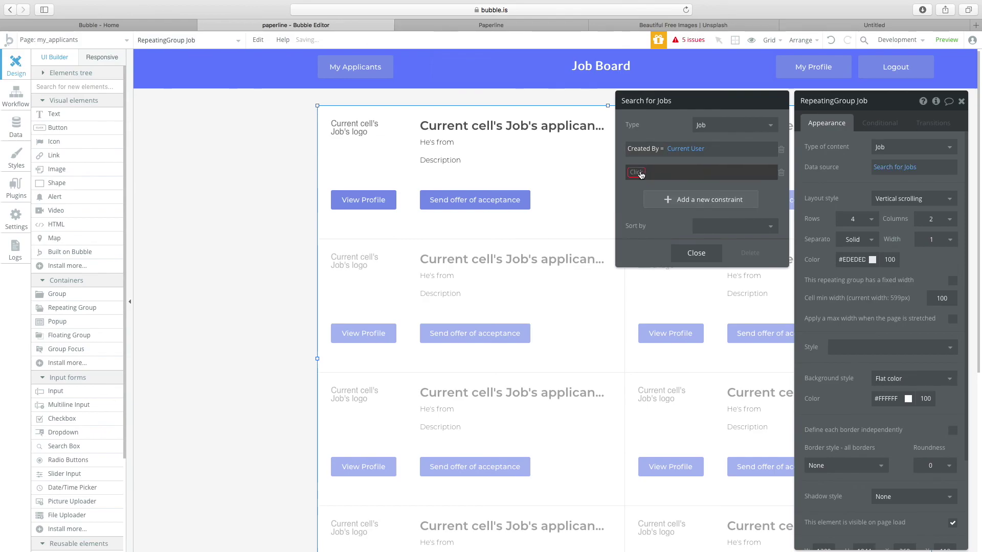
{"action": "left_click", "coordinate": [639, 173]}
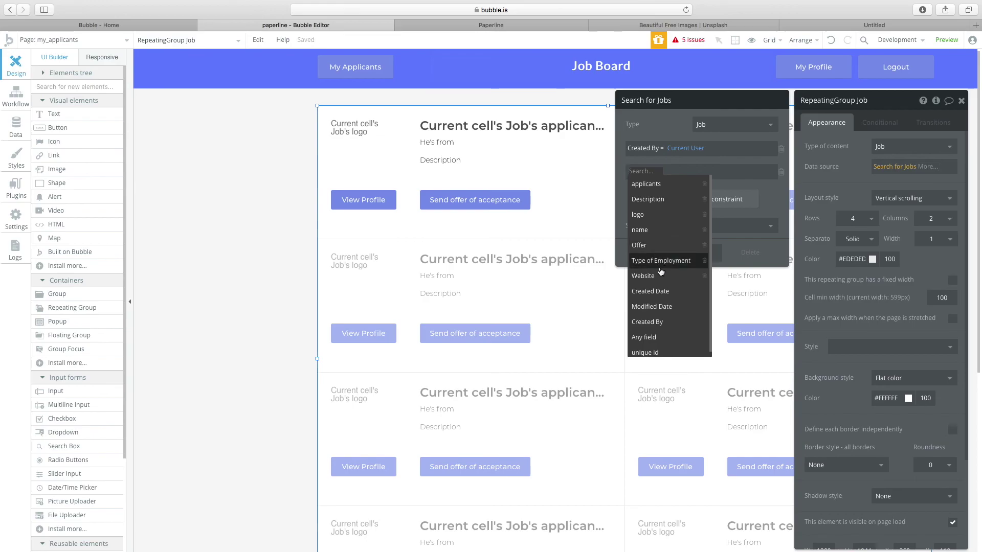
{"action": "left_click", "coordinate": [665, 172]}
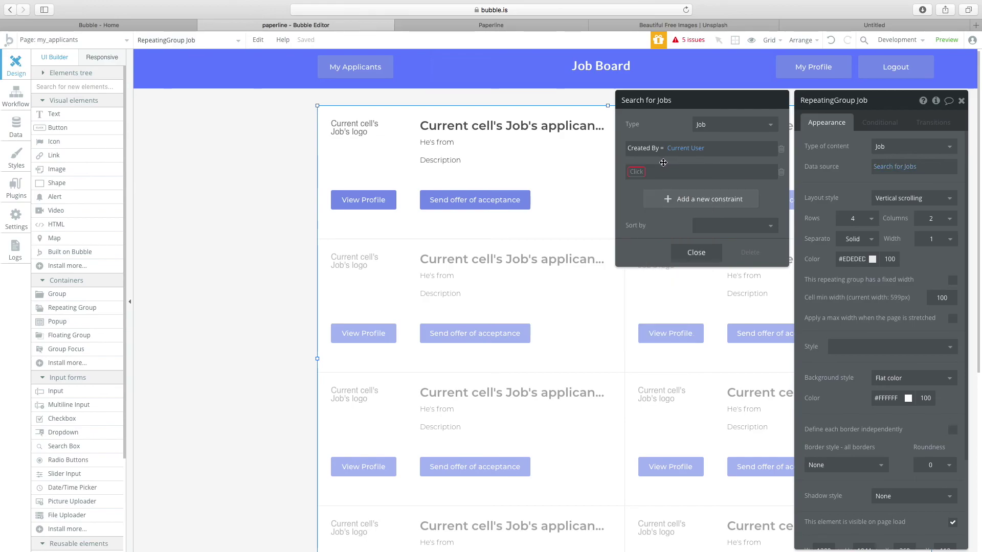
{"action": "left_click", "coordinate": [781, 172]}
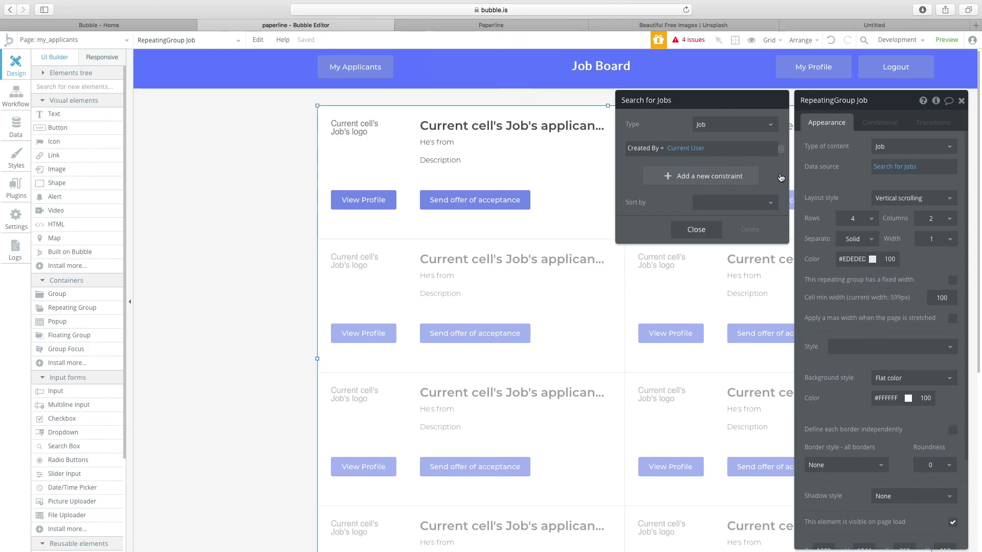
{"action": "left_click", "coordinate": [696, 230]}
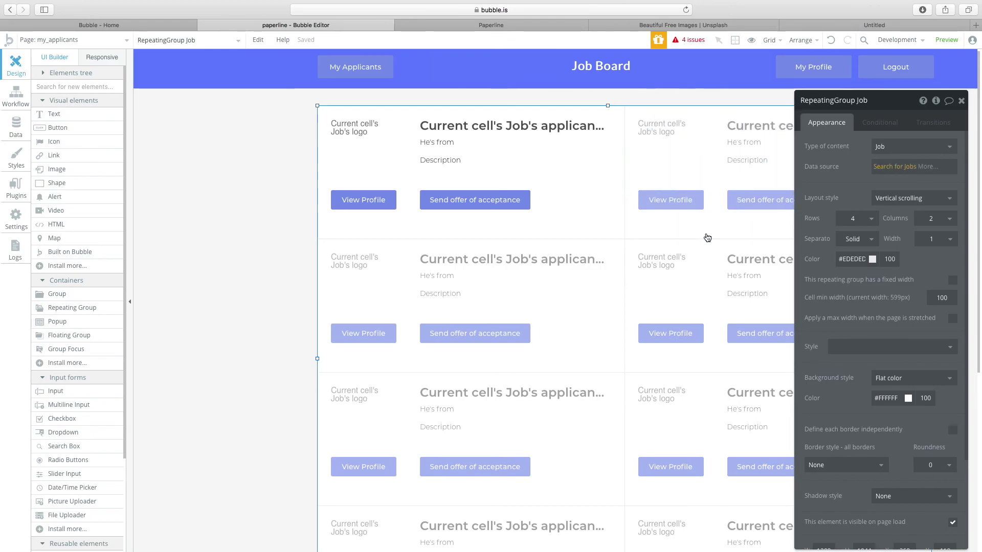
{"action": "left_click_drag", "start_coordinate": [827, 106], "coordinate": [152, 94]}
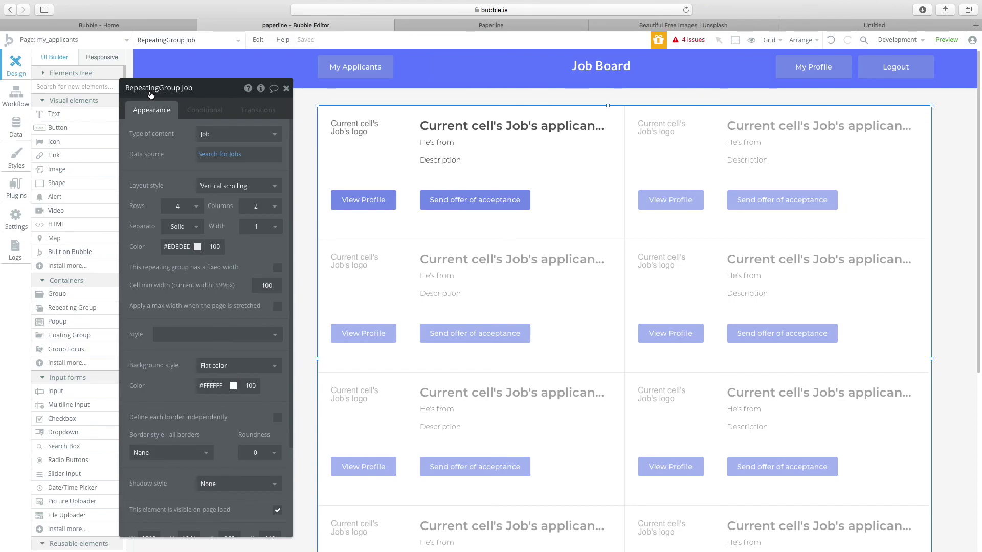
{"action": "left_click", "coordinate": [228, 157]}
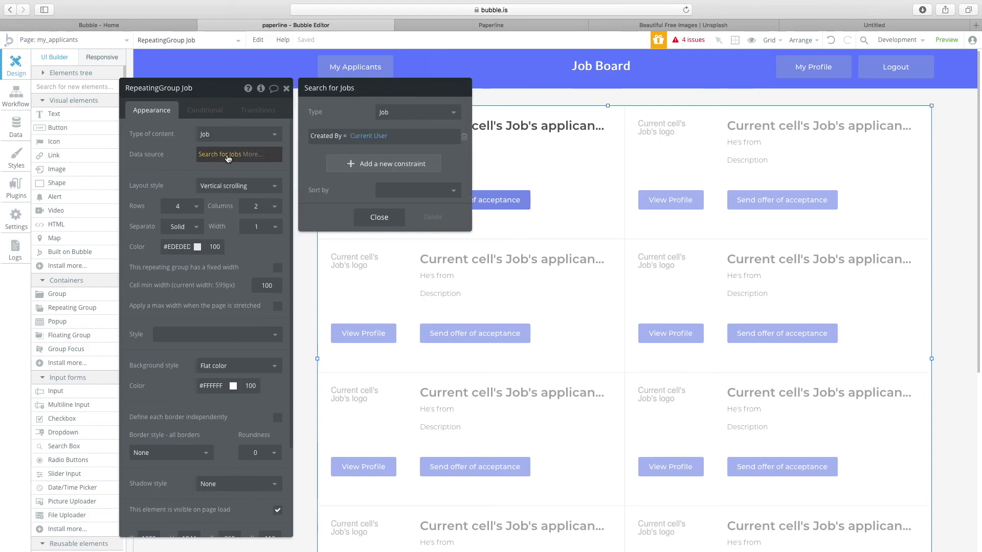
{"action": "left_click", "coordinate": [378, 217]}
Replace the He's from text with Current cell's Job's applicants's address and widen it.
{"action": "left_click", "coordinate": [448, 150]}
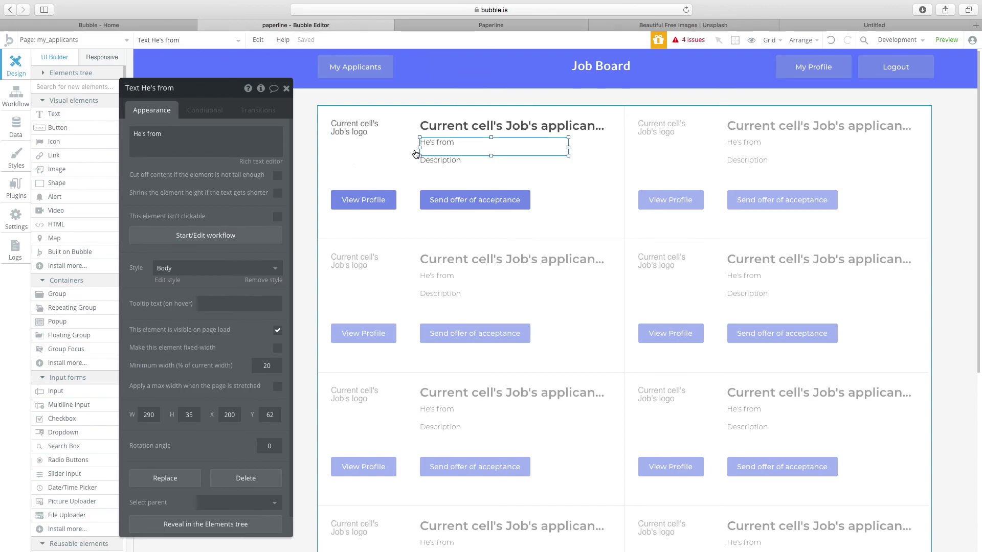
{"action": "triple_click", "coordinate": [178, 134]}
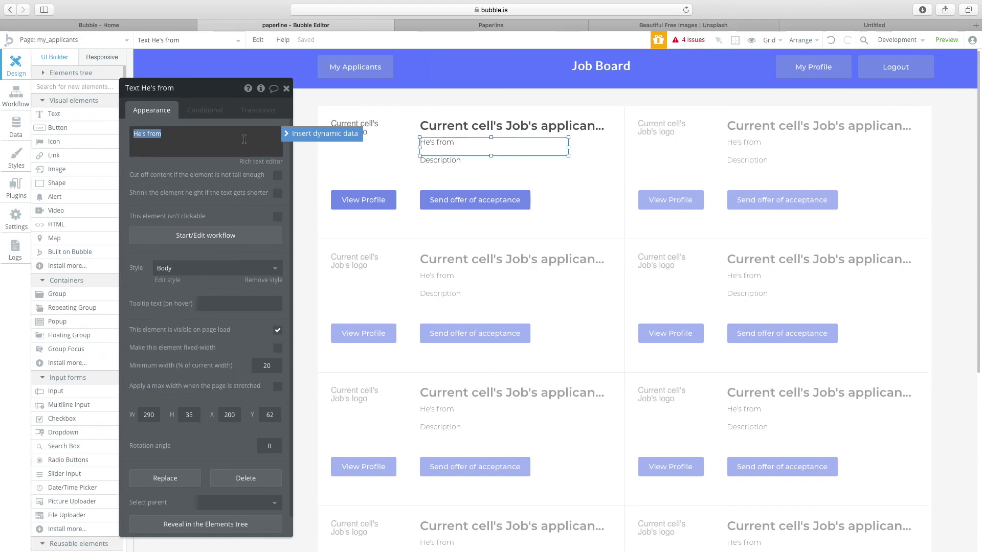
{"action": "left_click", "coordinate": [302, 135]}
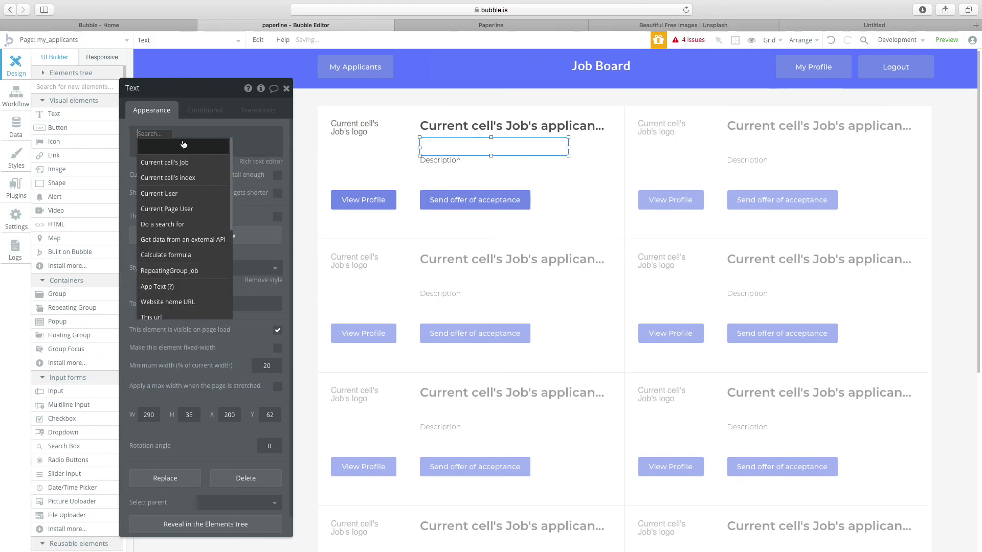
{"action": "left_click", "coordinate": [172, 162]}
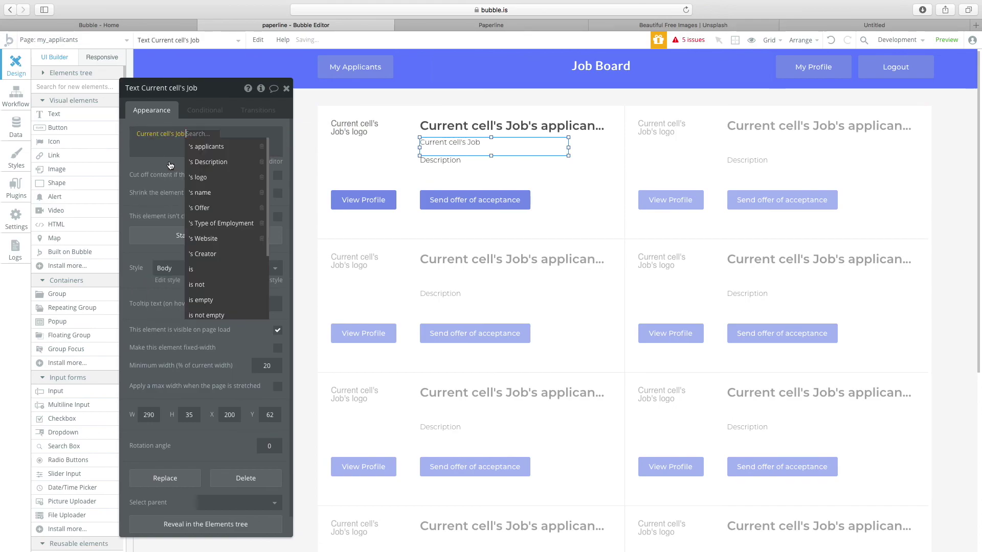
{"action": "left_click", "coordinate": [200, 147]}
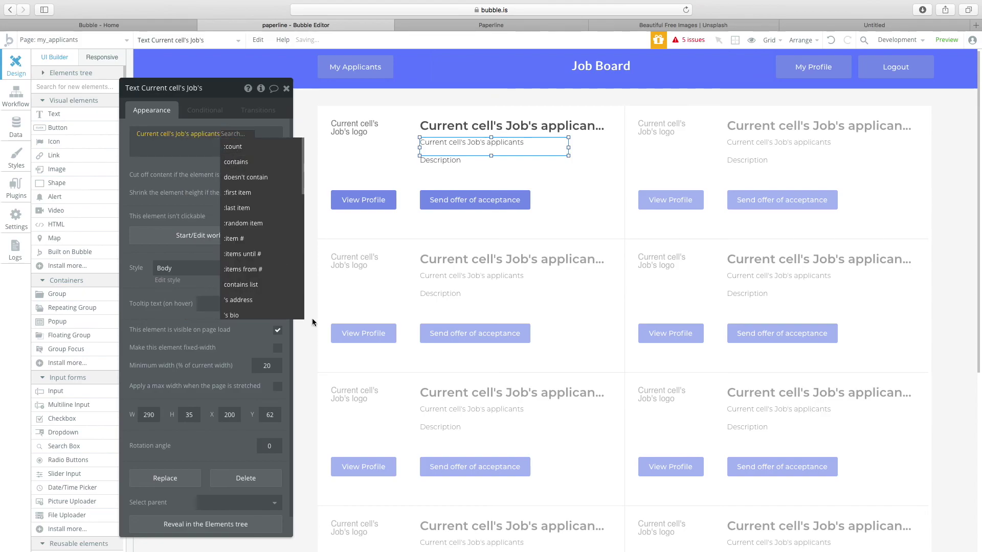
{"action": "scroll", "coordinate": [241, 300], "scroll_direction": "down", "scroll_amount": 3}
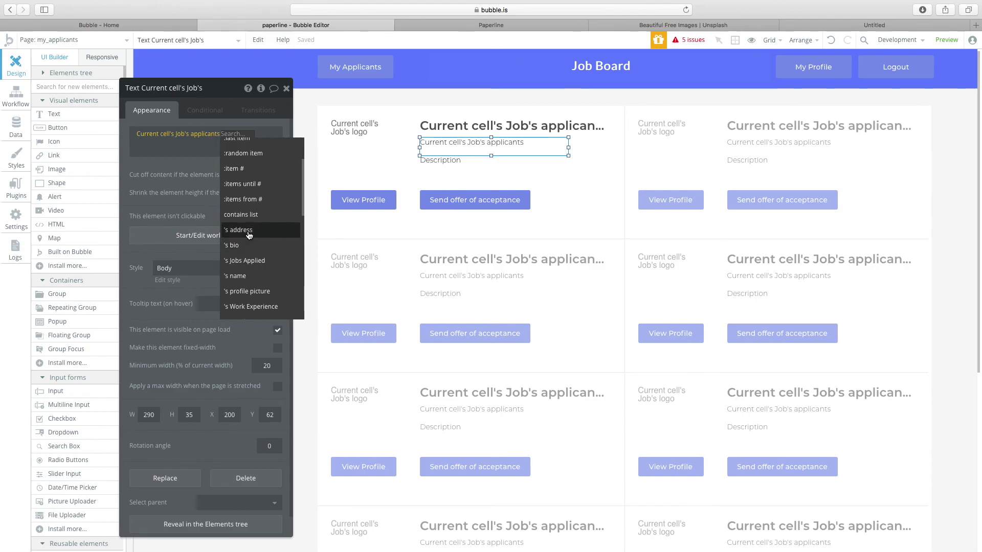
{"action": "left_click", "coordinate": [244, 213]}
{"action": "left_click_drag", "start_coordinate": [568, 147], "coordinate": [607, 171]}
Begin replacing the Description text with dynamic data from Current cell's Job's applicants.
{"action": "left_click", "coordinate": [507, 160]}
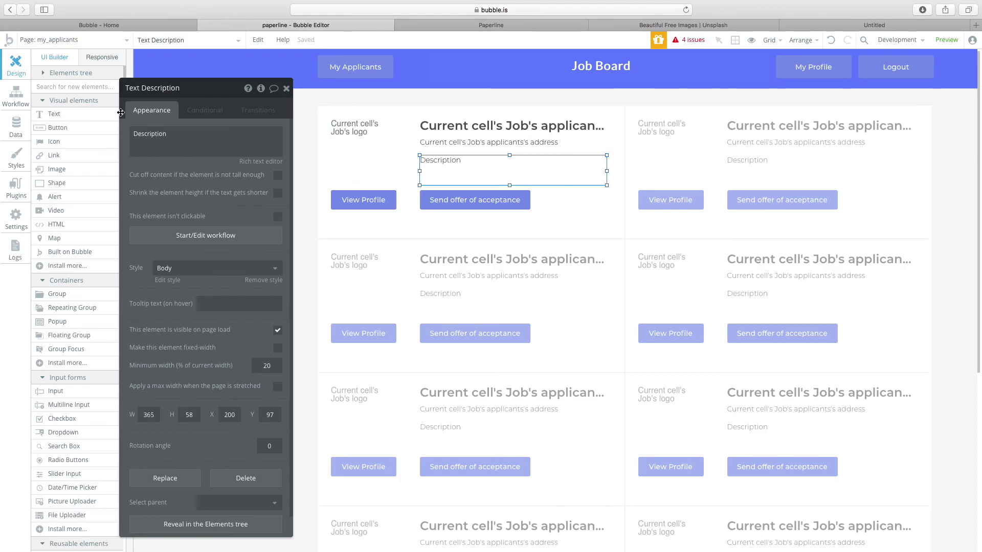
{"action": "triple_click", "coordinate": [225, 143]}
{"action": "left_click", "coordinate": [289, 133]}
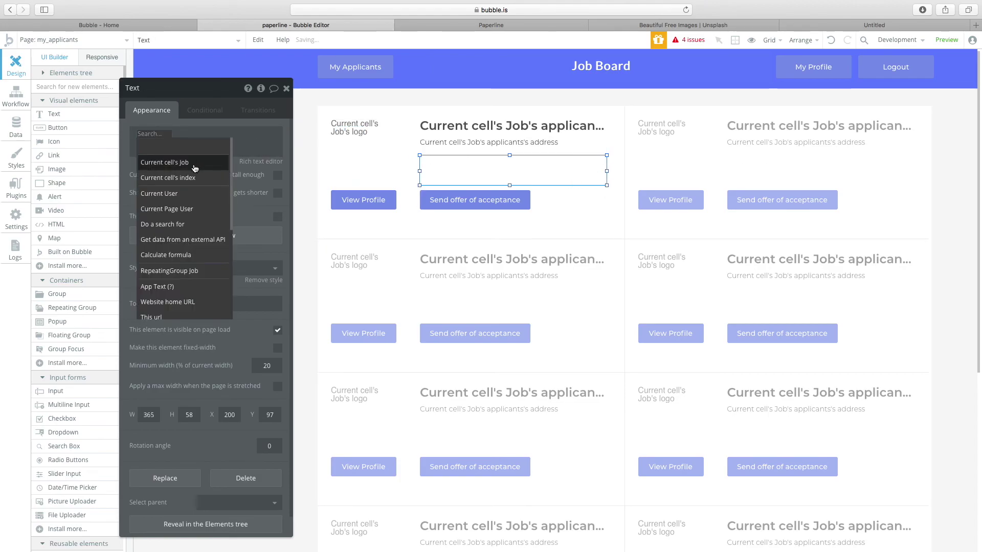
{"action": "left_click", "coordinate": [195, 167]}
{"action": "left_click", "coordinate": [206, 146]}
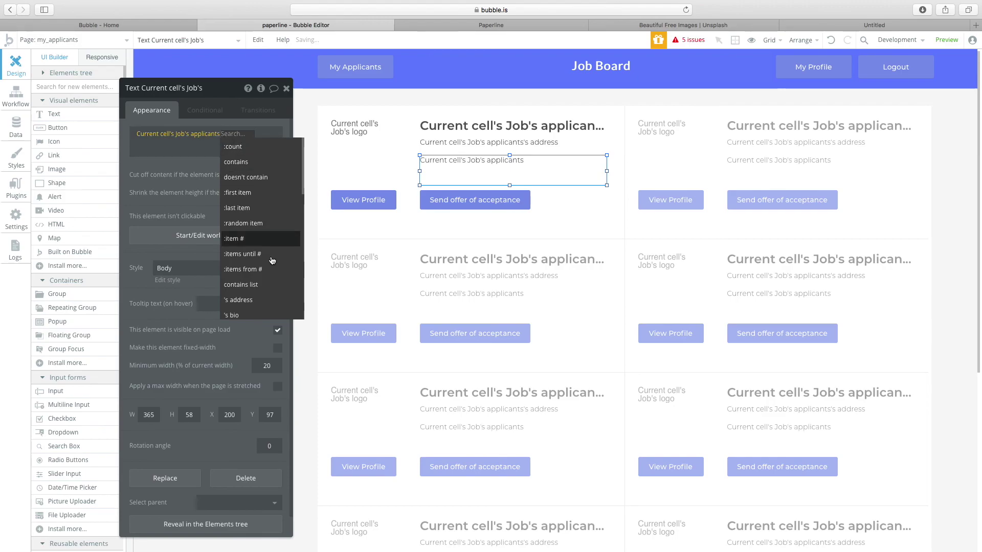
Show the applicants's bio in Description and the applicants's profile picture in the card image.
{"action": "left_click", "coordinate": [237, 212]}
{"action": "left_click", "coordinate": [386, 145]}
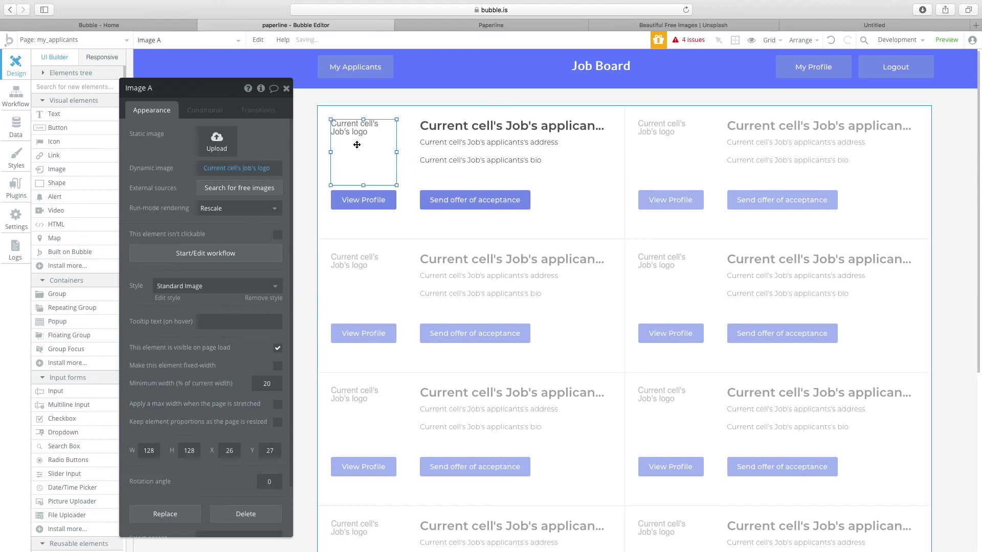
{"action": "left_click", "coordinate": [262, 168]}
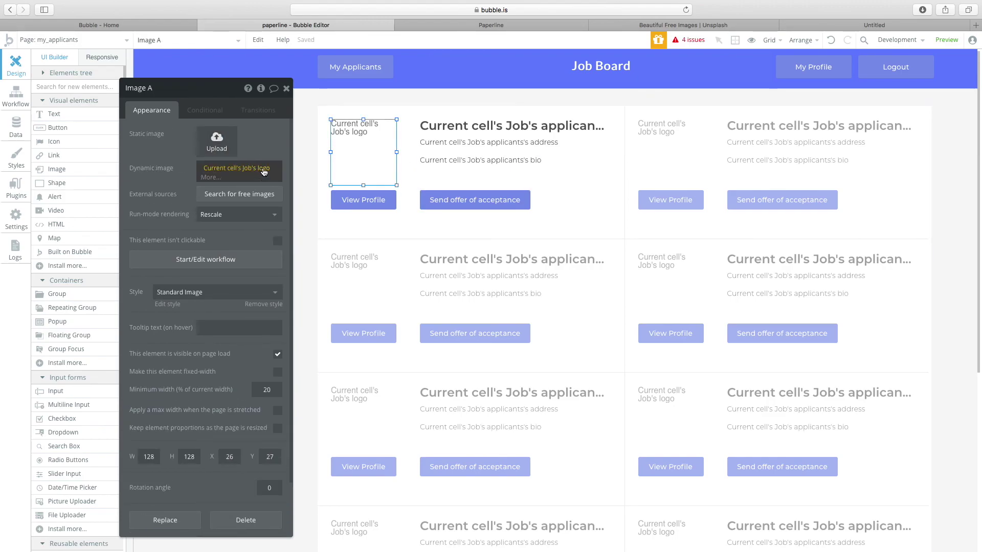
{"action": "left_click", "coordinate": [240, 206]}
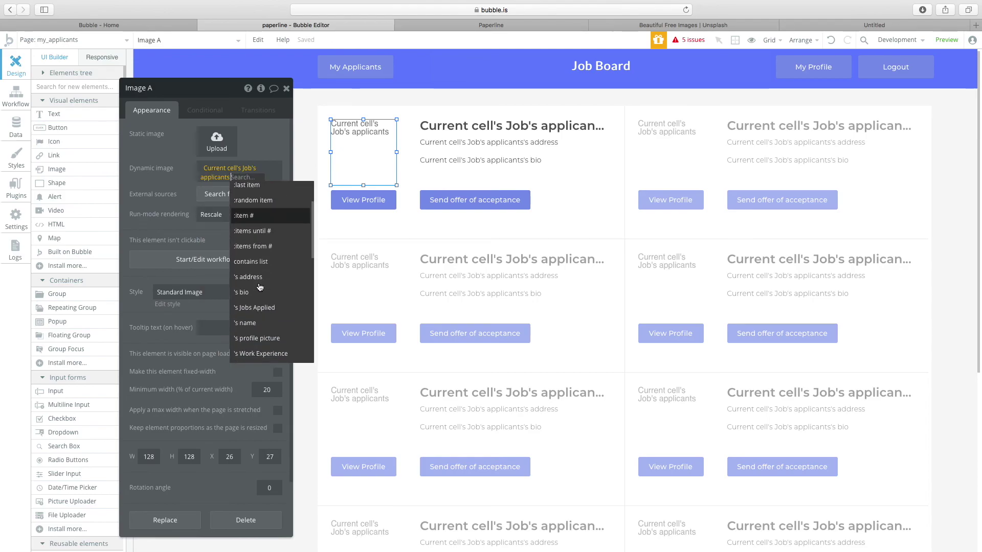
{"action": "left_click", "coordinate": [259, 300]}
Select the View Profile button and open its click workflow.
{"action": "left_click", "coordinate": [474, 201]}
{"action": "left_click", "coordinate": [367, 200]}
{"action": "left_click", "coordinate": [468, 200]}
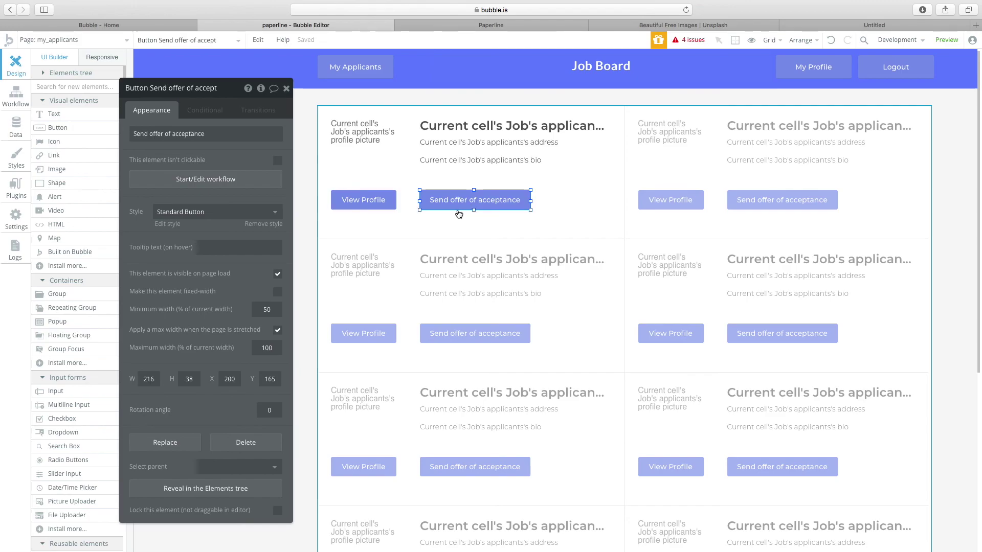
{"action": "left_click", "coordinate": [370, 206]}
{"action": "left_click", "coordinate": [220, 180]}
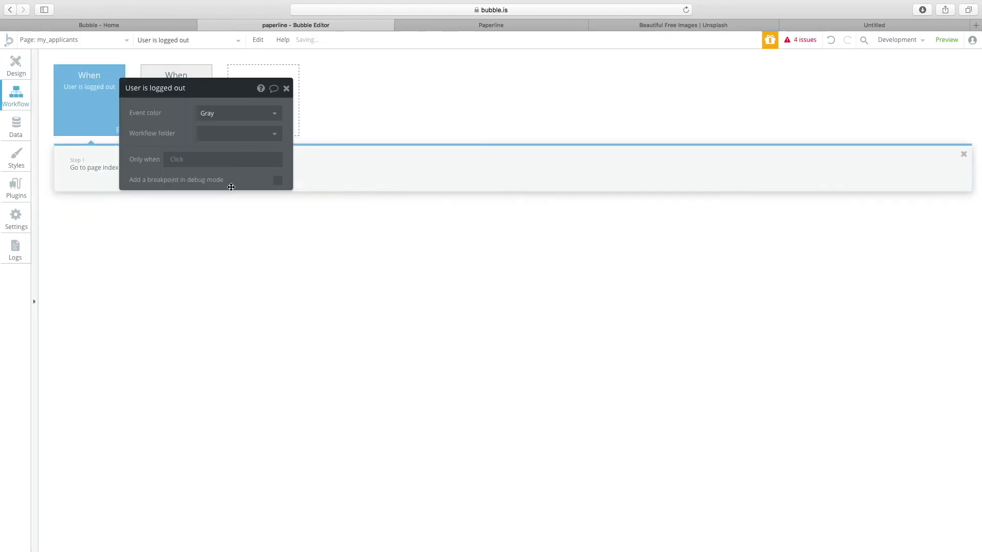
Add a Go to page action that navigates to the profile page.
{"action": "left_click", "coordinate": [114, 178]}
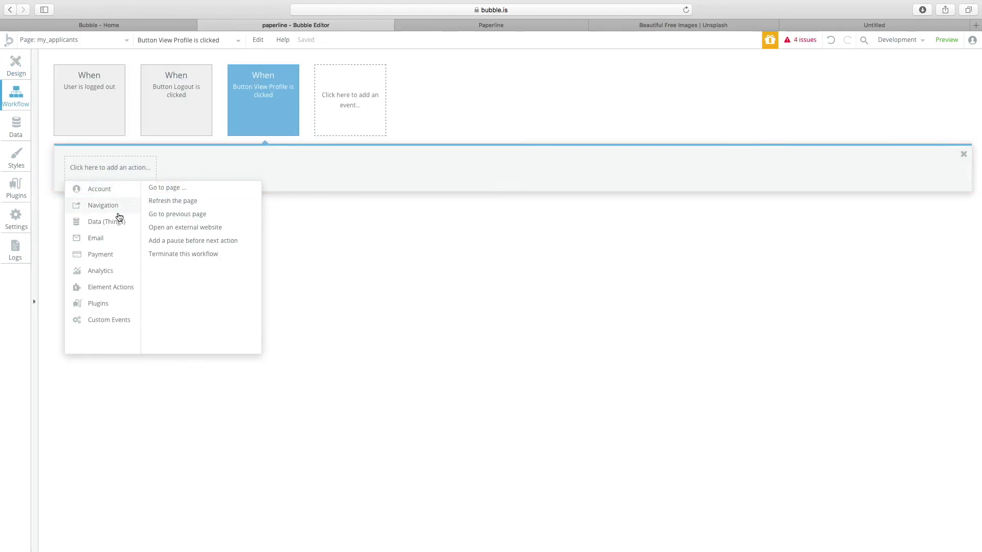
{"action": "left_click", "coordinate": [170, 188]}
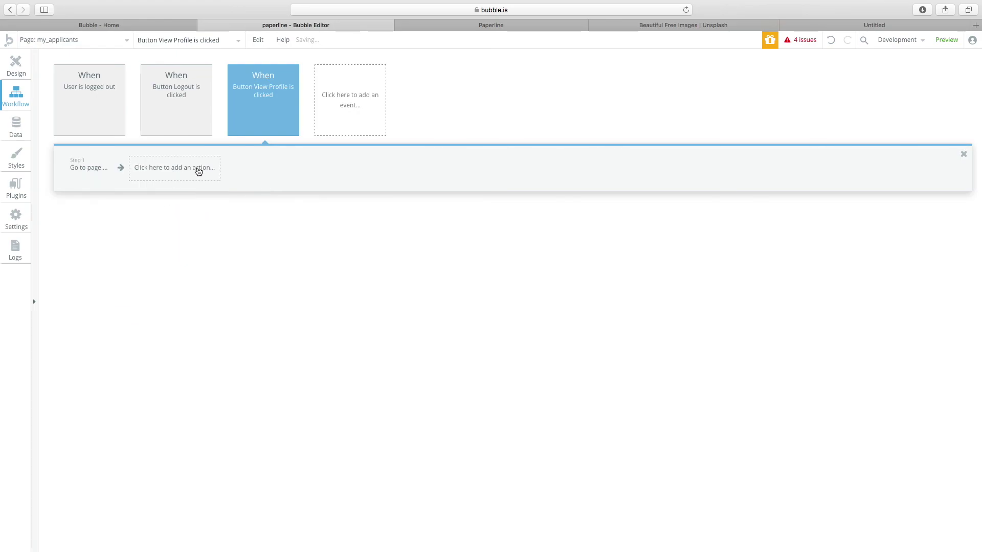
{"action": "left_click", "coordinate": [239, 113]}
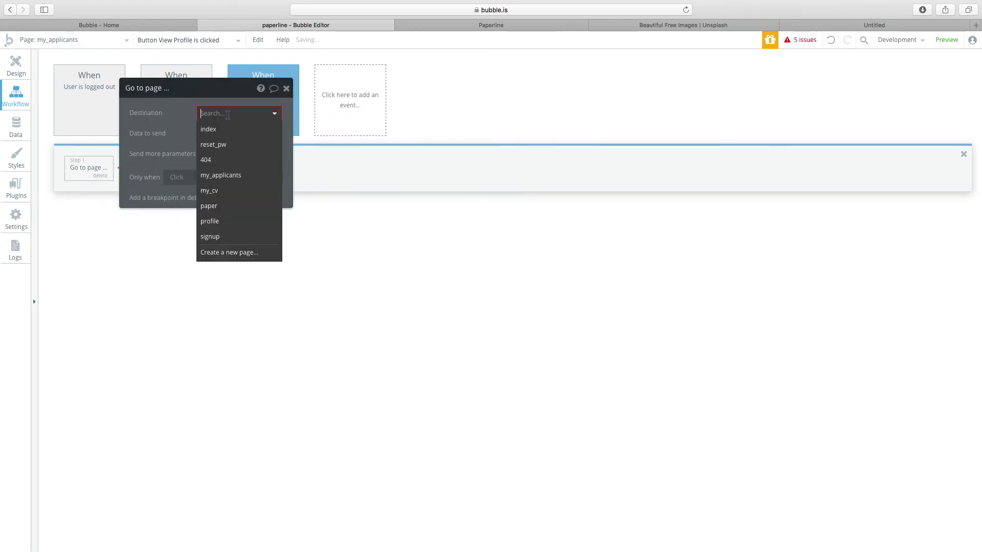
{"action": "left_click", "coordinate": [223, 219]}
{"action": "left_click_drag", "start_coordinate": [173, 132], "coordinate": [605, 141]}
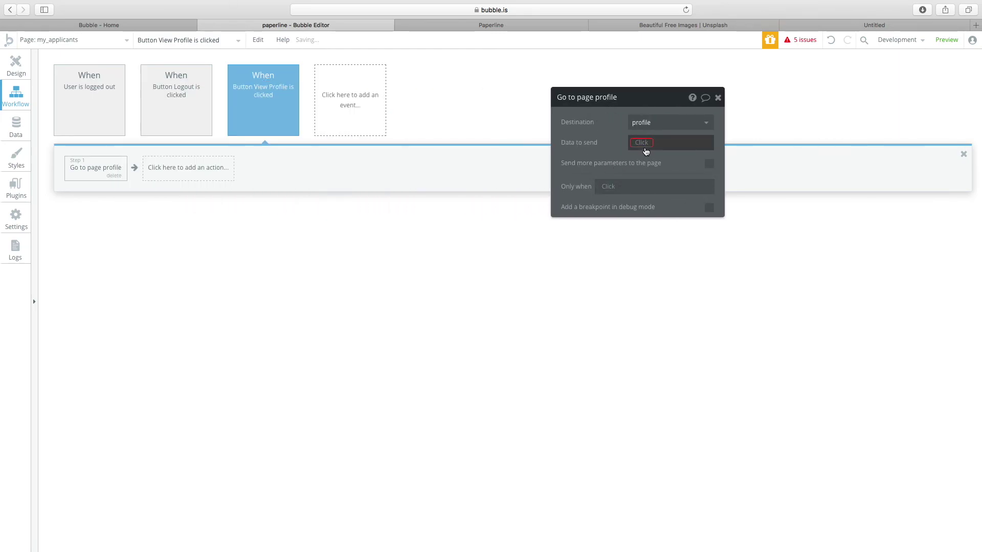
Try the job's applicants, then Current cell's index, as data to send, clear it, and return to Design.
{"action": "left_click", "coordinate": [642, 143]}
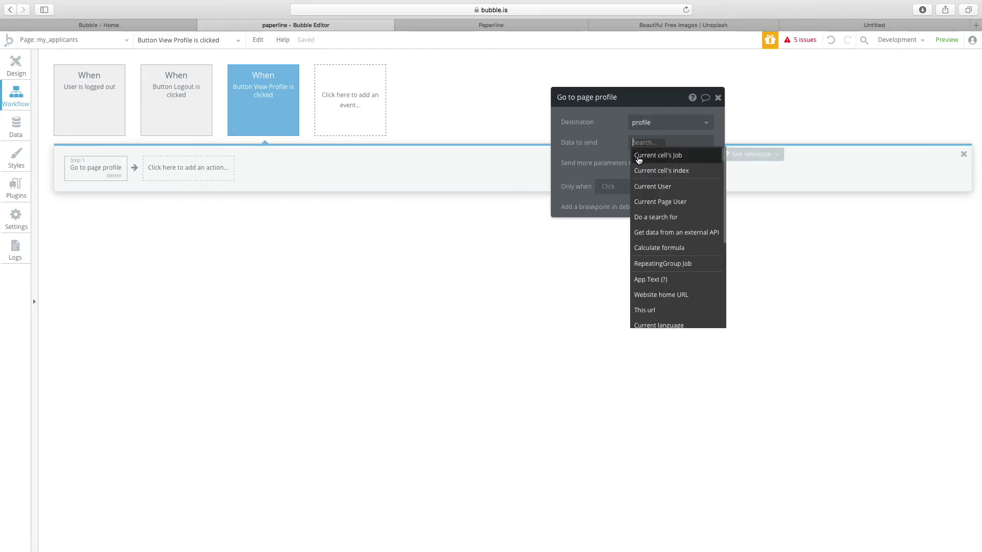
{"action": "left_click", "coordinate": [639, 157]}
{"action": "left_click", "coordinate": [651, 165]}
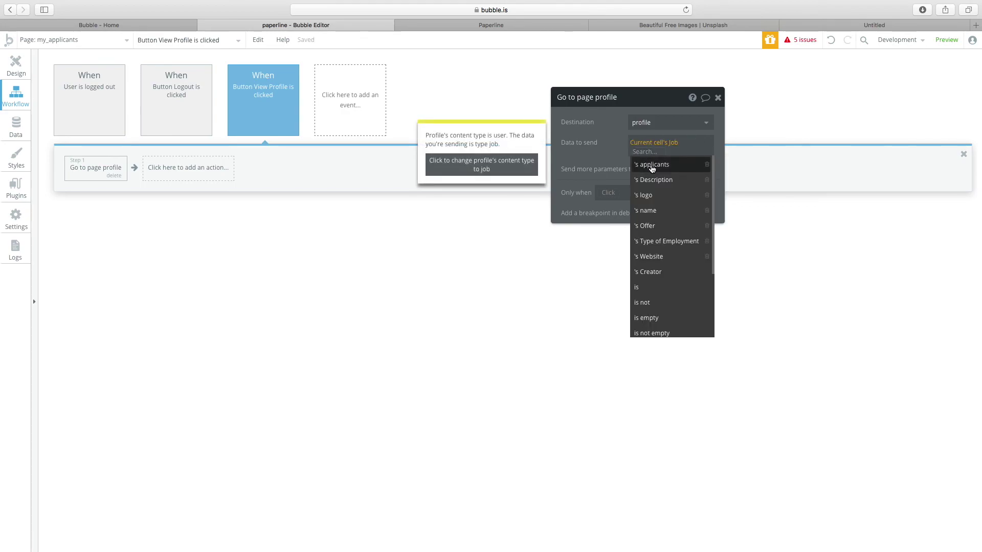
{"action": "left_click", "coordinate": [606, 148]}
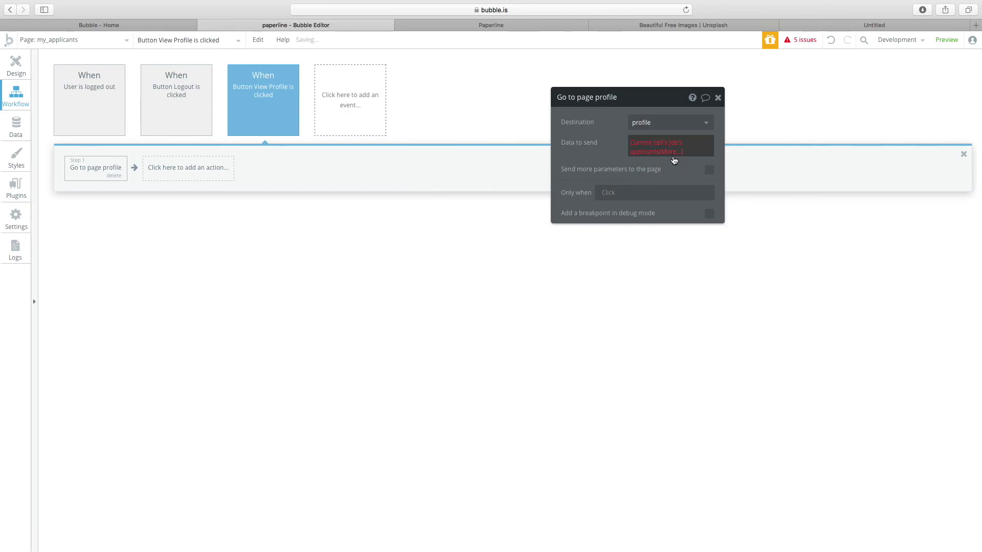
{"action": "left_click", "coordinate": [673, 156]}
{"action": "scroll", "coordinate": [701, 238], "scroll_direction": "down", "scroll_amount": 4}
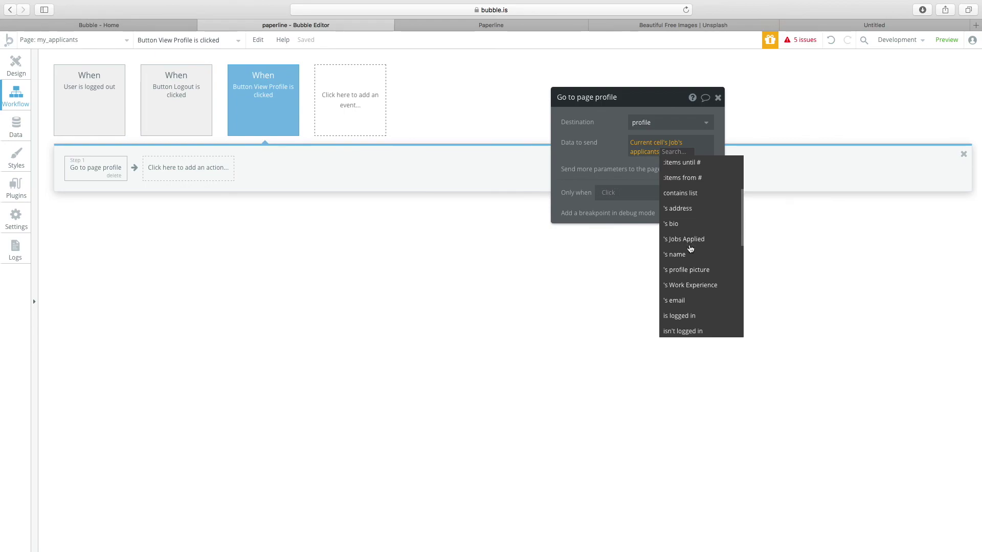
{"action": "scroll", "coordinate": [670, 191], "scroll_direction": "up", "scroll_amount": 4}
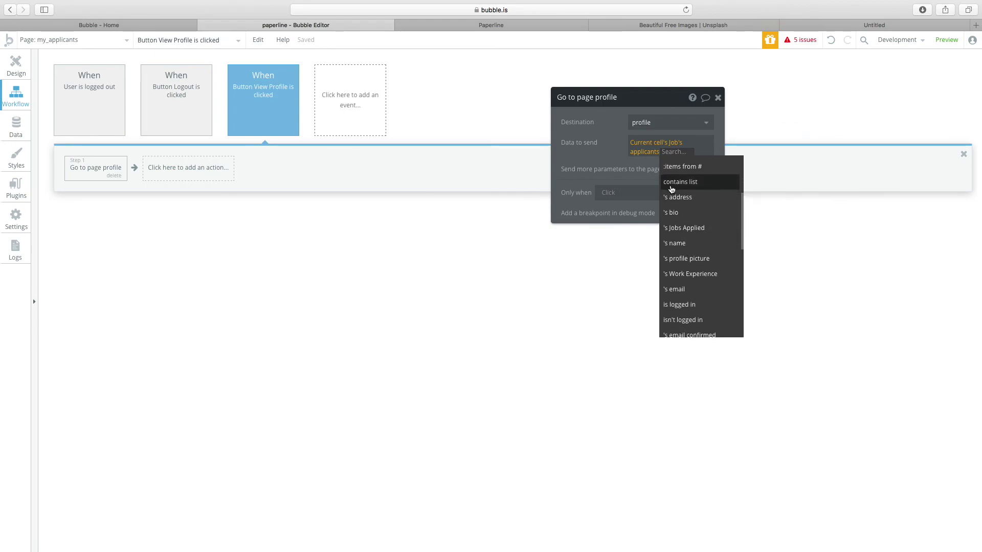
{"action": "left_click", "coordinate": [608, 154]}
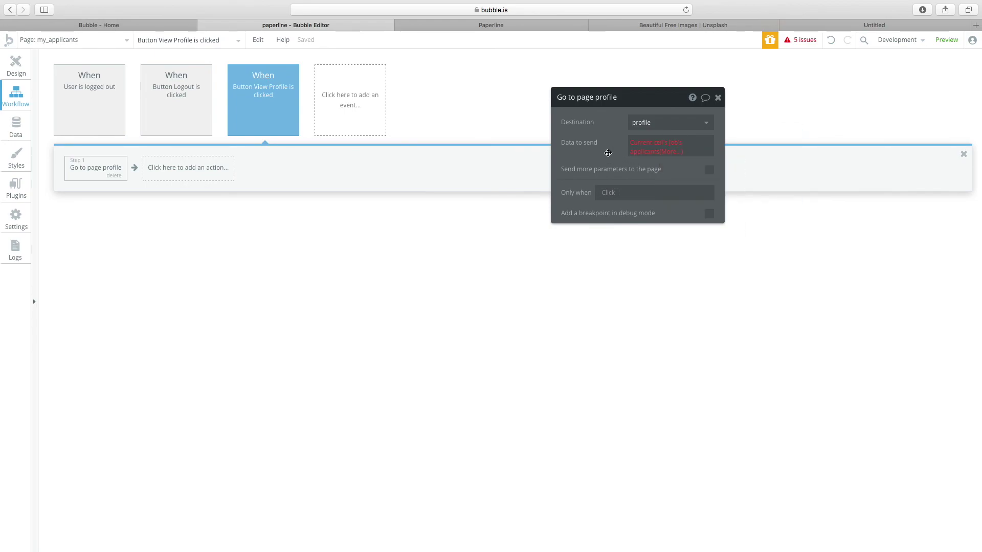
{"action": "left_click", "coordinate": [675, 147]}
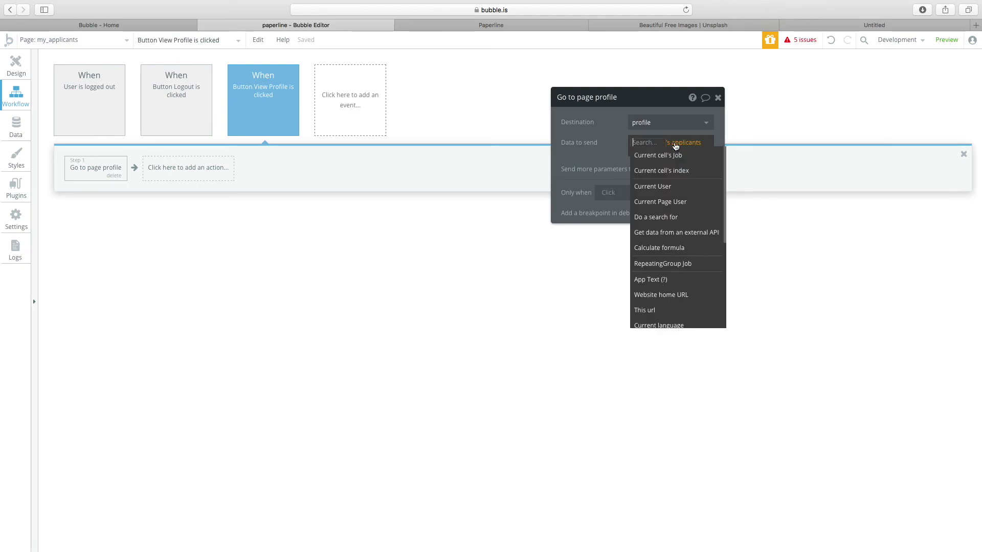
{"action": "left_click", "coordinate": [672, 171]}
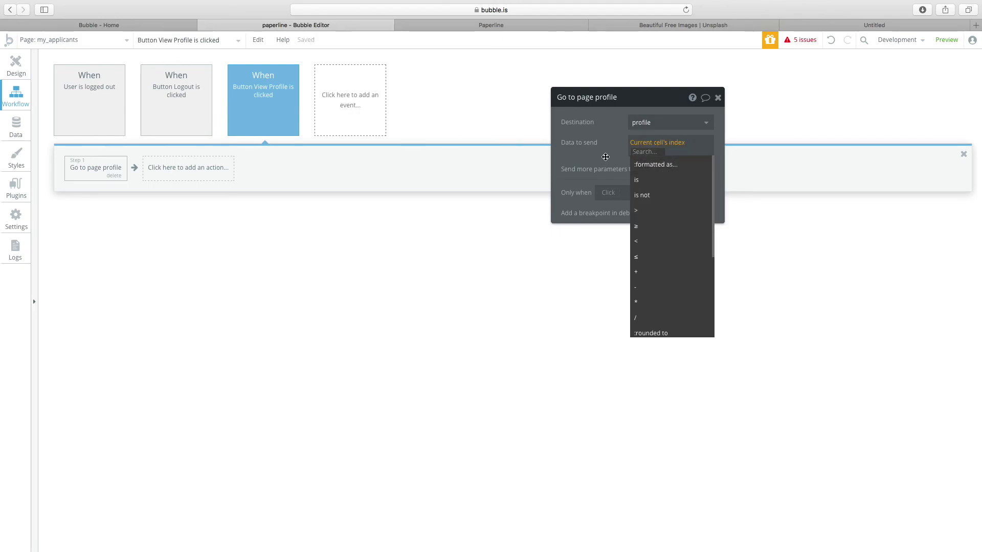
{"action": "key", "text": "BackSpace"}
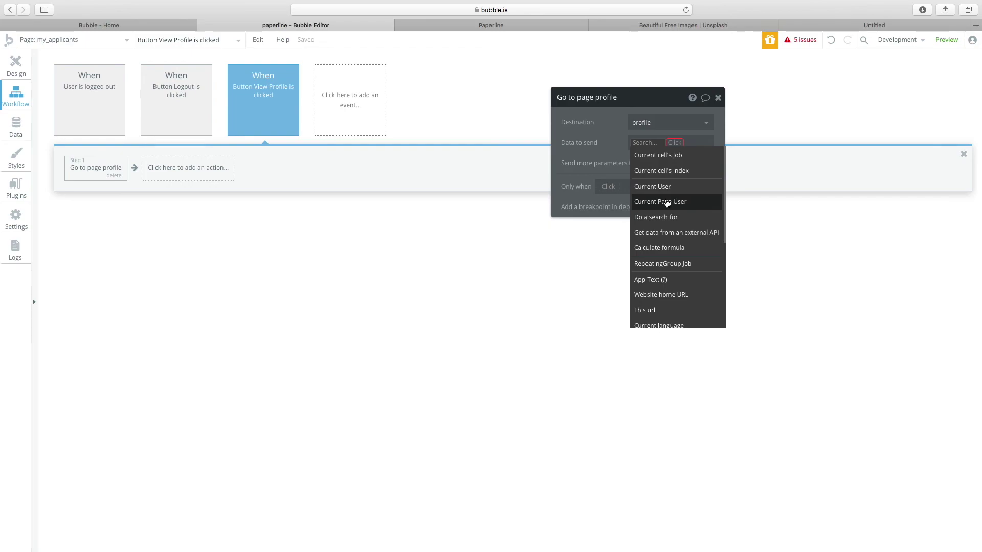
{"action": "left_click", "coordinate": [605, 153]}
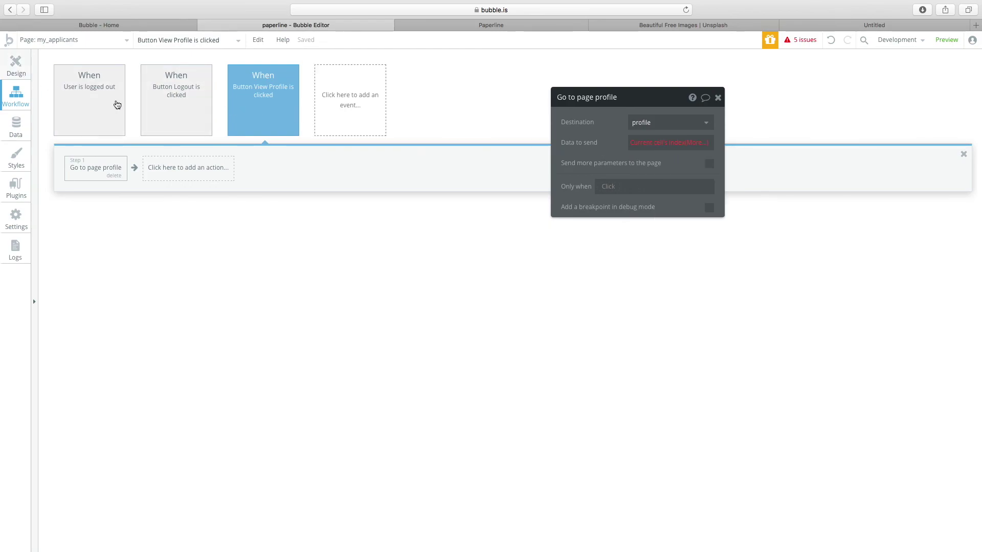
{"action": "left_click", "coordinate": [16, 65]}
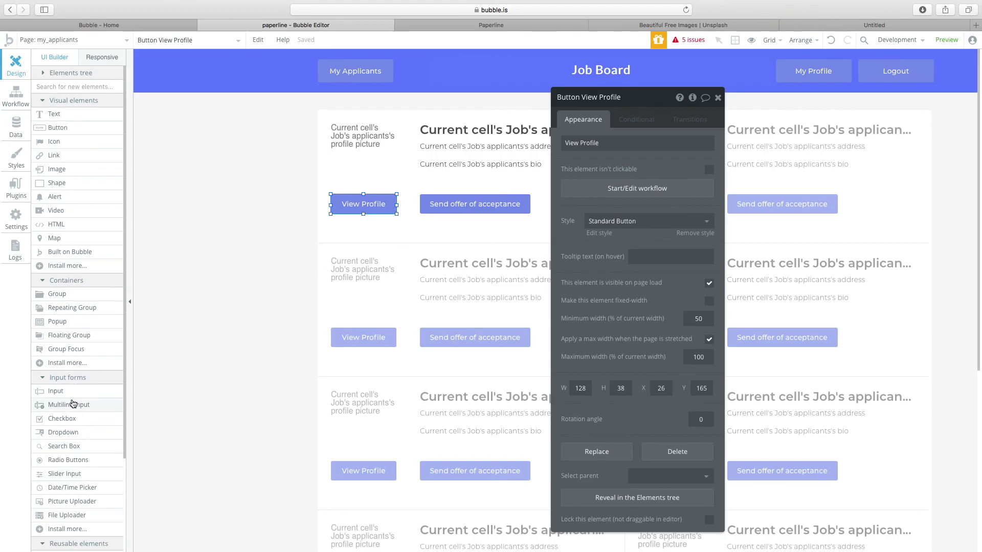
Delete the View Profile button and move Send offer of acceptance beneath the profile picture.
{"action": "left_click_drag", "start_coordinate": [74, 401], "coordinate": [390, 160]}
{"action": "left_click", "coordinate": [373, 160]}
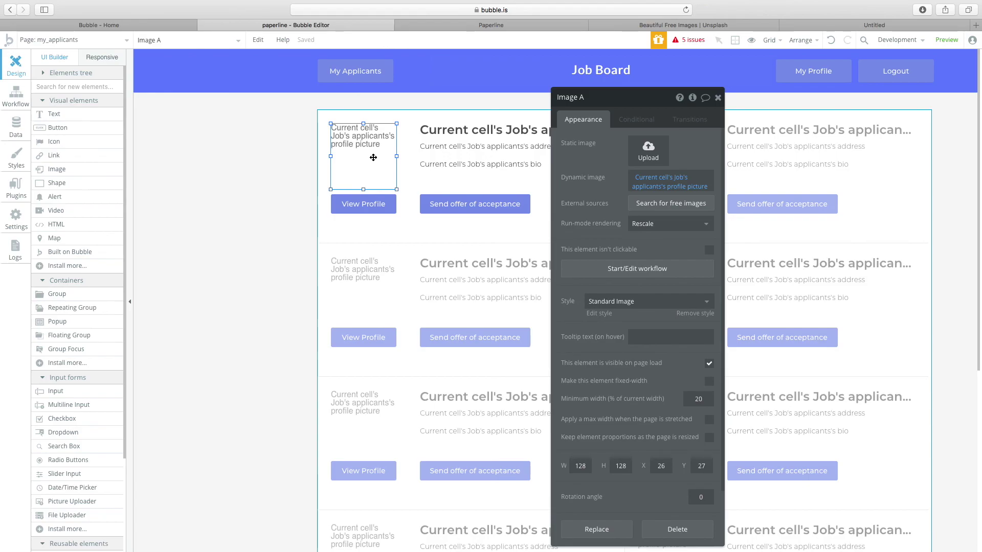
{"action": "left_click", "coordinate": [383, 205]}
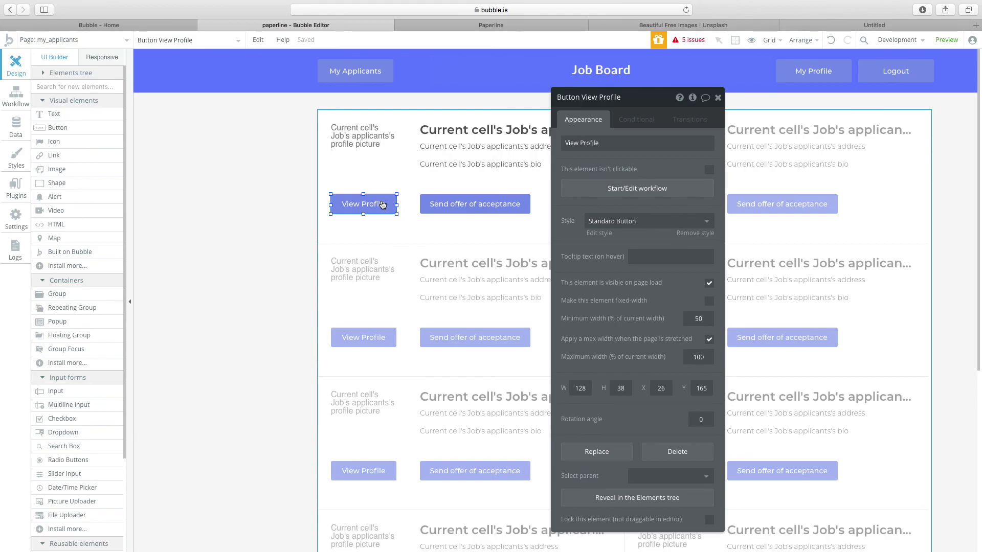
{"action": "key", "text": "Delete"}
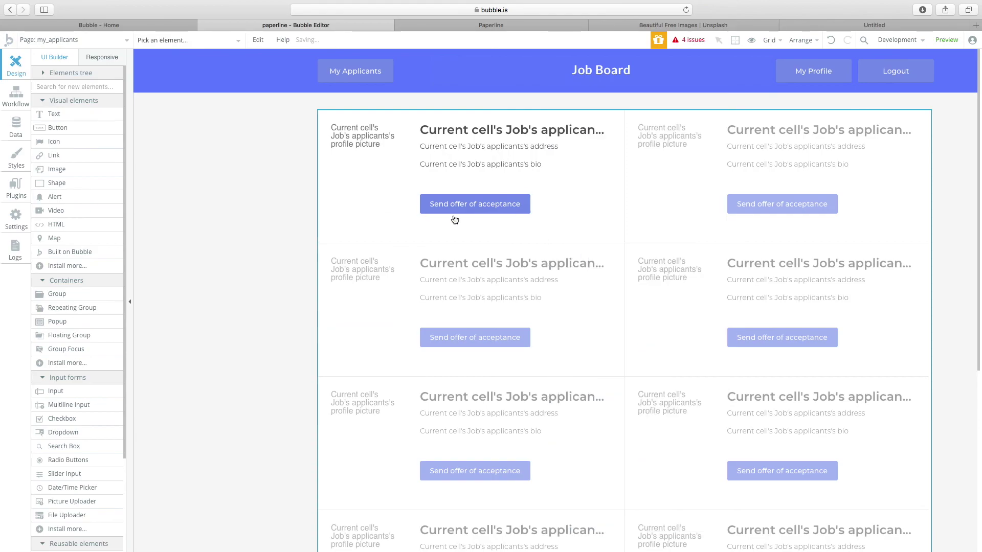
{"action": "left_click", "coordinate": [452, 203]}
{"action": "left_click_drag", "start_coordinate": [451, 203], "coordinate": [370, 211]}
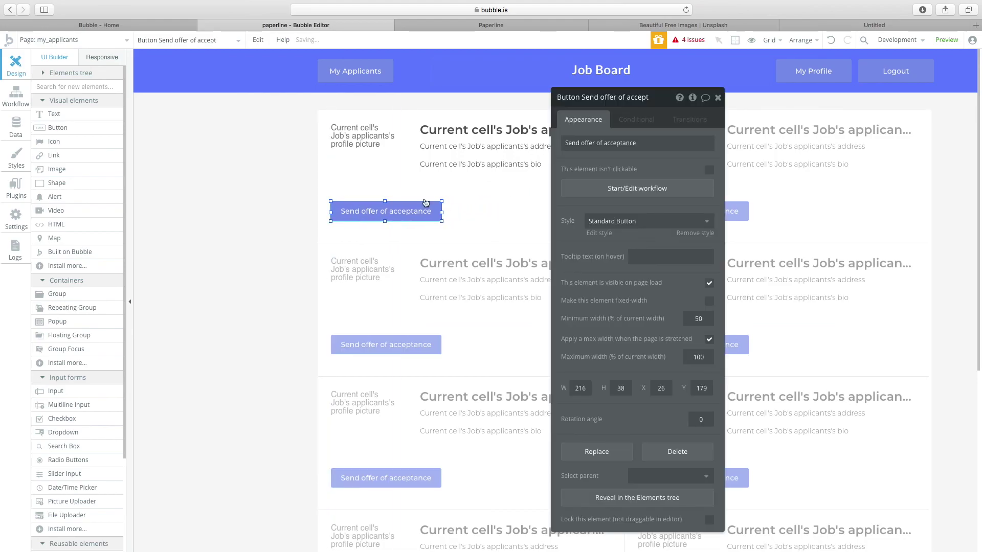
Select the Send offer of acceptance button and create its 'is clicked' workflow event.
{"action": "left_click", "coordinate": [24, 99]}
{"action": "left_click", "coordinate": [24, 129]}
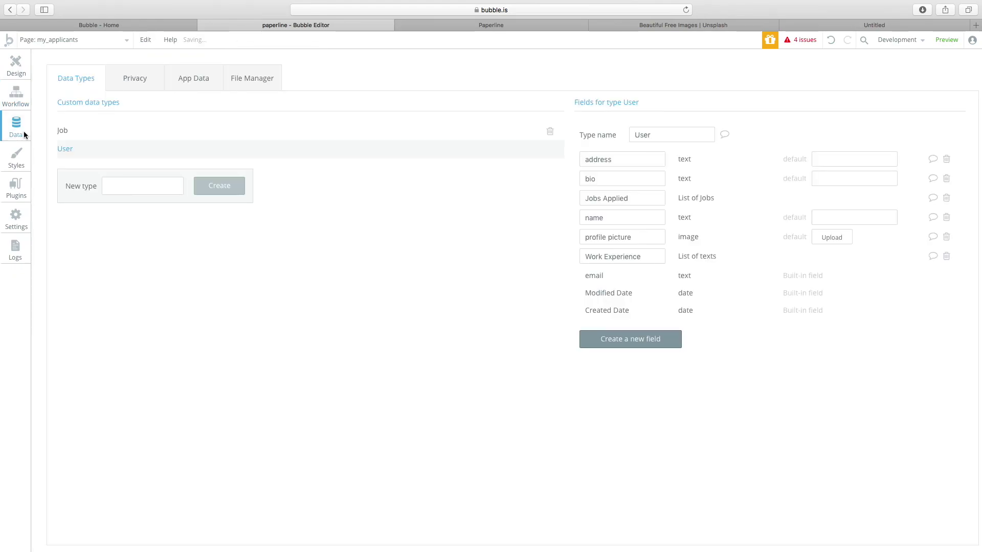
{"action": "left_click", "coordinate": [23, 72]}
{"action": "left_click", "coordinate": [463, 167]}
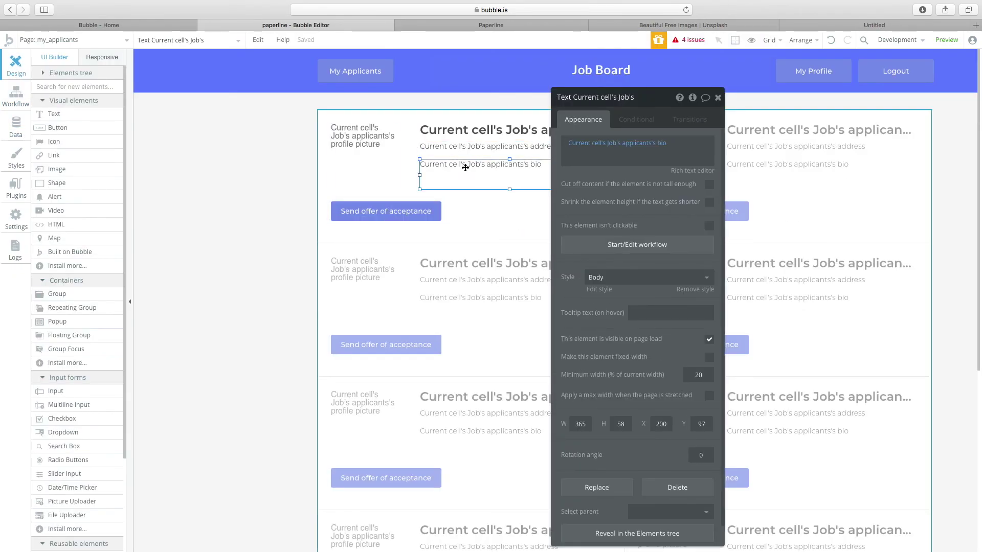
{"action": "left_click", "coordinate": [436, 212]}
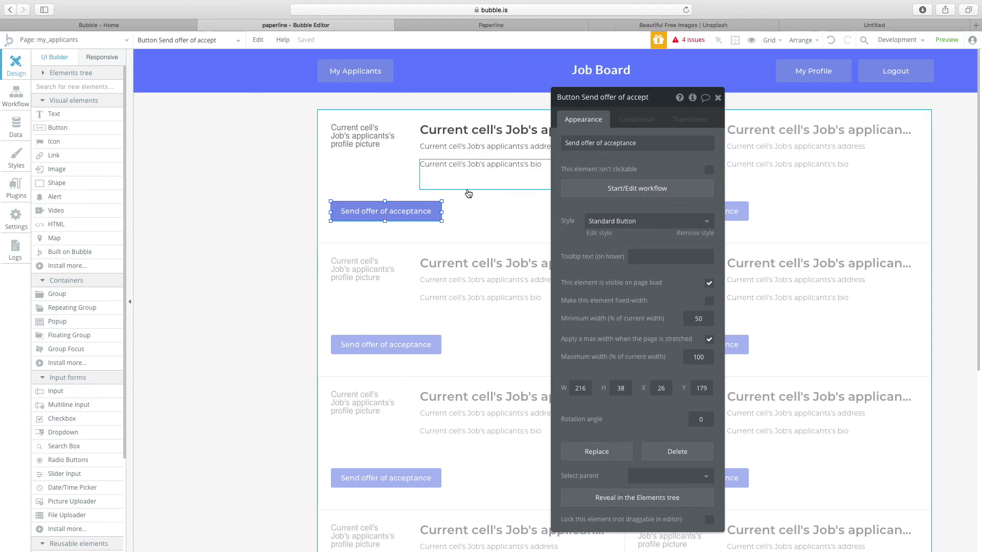
{"action": "left_click", "coordinate": [500, 209]}
{"action": "left_click_drag", "start_coordinate": [601, 102], "coordinate": [112, 110]}
{"action": "left_click", "coordinate": [344, 215]}
{"action": "left_click", "coordinate": [163, 199]}
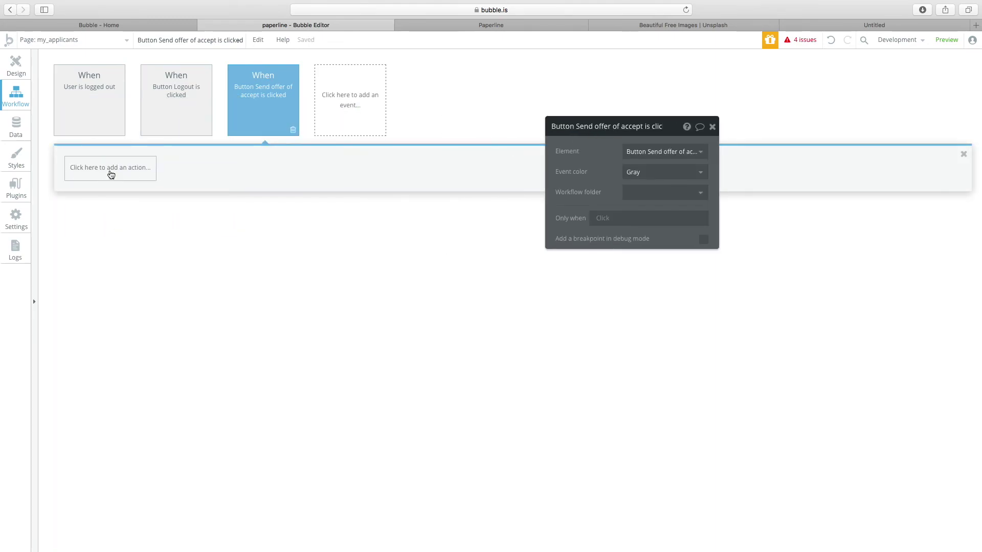
Add a Send email action addressed to Current cell's Job's applicants's email.
{"action": "left_click", "coordinate": [109, 170]}
{"action": "mouse_move", "coordinate": [125, 284]}
{"action": "mouse_move", "coordinate": [109, 240]}
{"action": "left_click", "coordinate": [181, 190]}
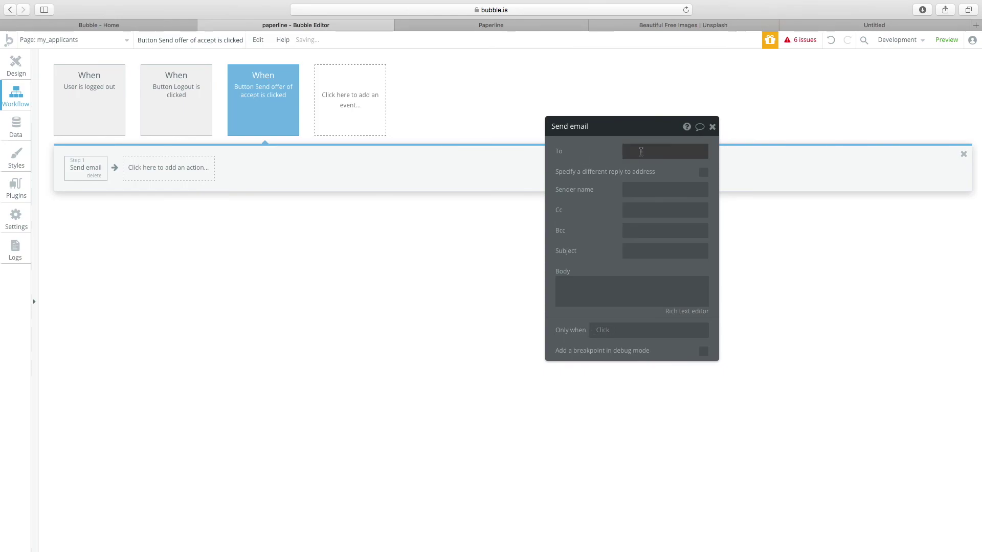
{"action": "left_click", "coordinate": [665, 151]}
{"action": "left_click", "coordinate": [657, 180]}
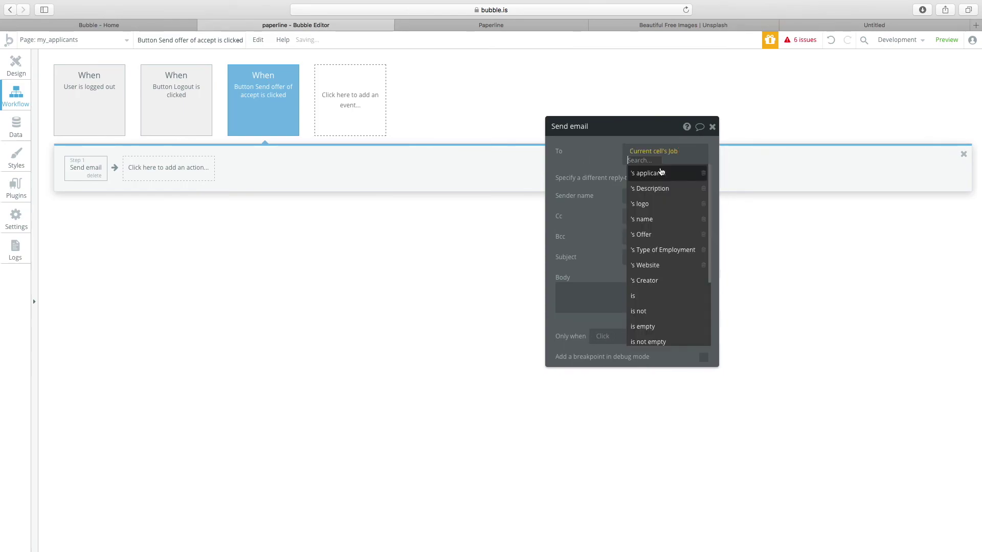
{"action": "left_click", "coordinate": [664, 180]}
{"action": "scroll", "coordinate": [675, 310], "scroll_direction": "down", "scroll_amount": 2}
{"action": "left_click", "coordinate": [675, 319]}
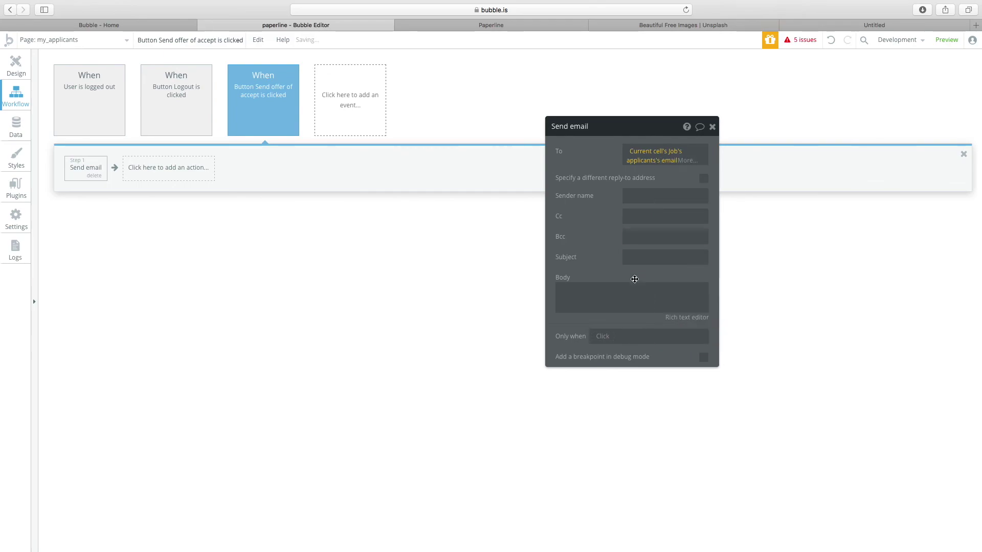
Clear the email body, delete the Send email step, and return to the page design.
{"action": "left_click", "coordinate": [634, 280]}
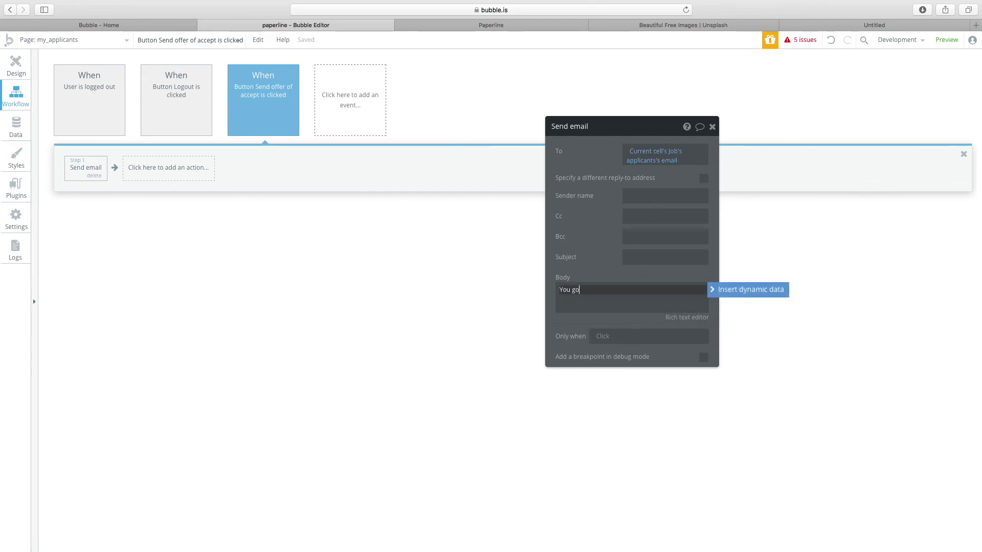
{"action": "key", "text": "super+a"}
{"action": "key", "text": "BackSpace"}
{"action": "left_click", "coordinate": [94, 175]}
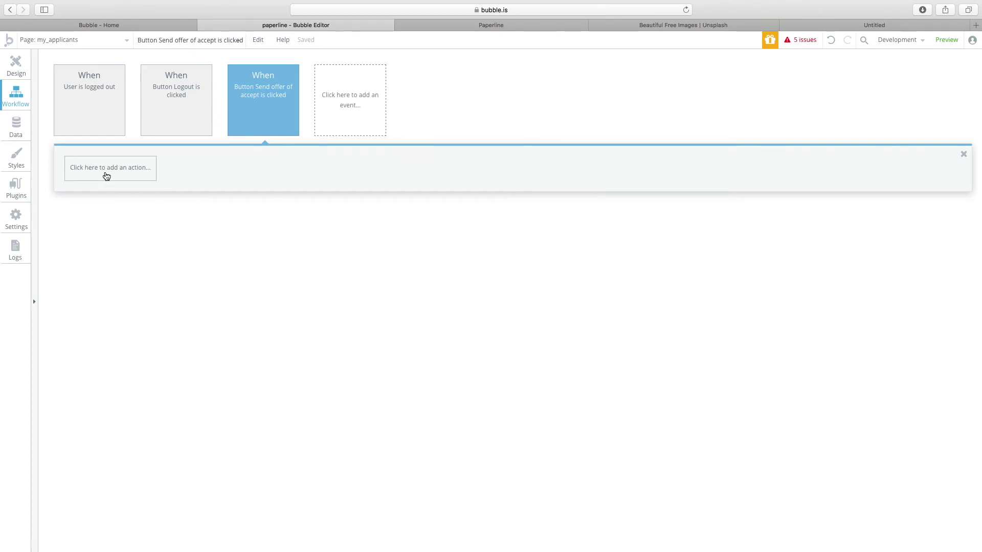
{"action": "left_click", "coordinate": [17, 67]}
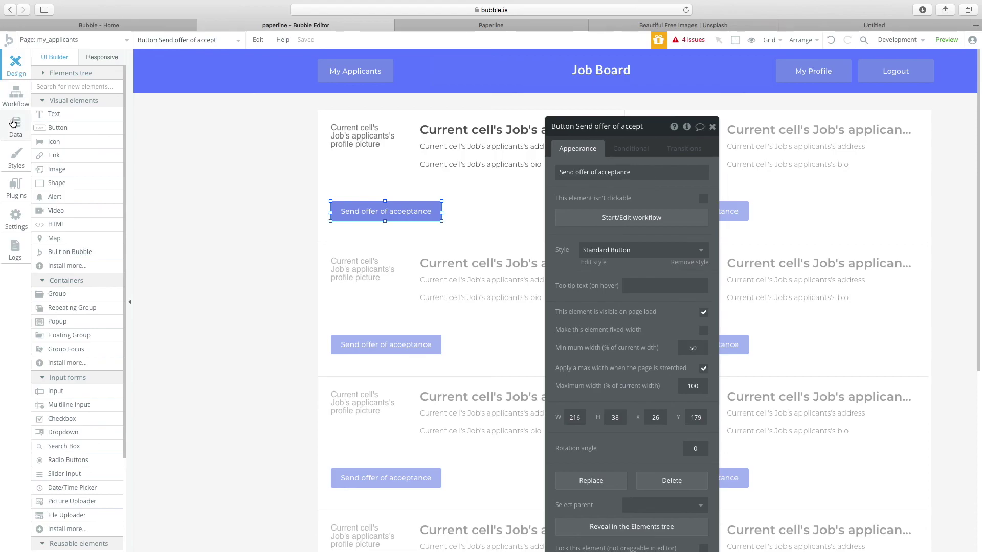
Show the Job type's fields and draft an 'employees' field of type User, then discard it.
{"action": "left_click", "coordinate": [29, 130]}
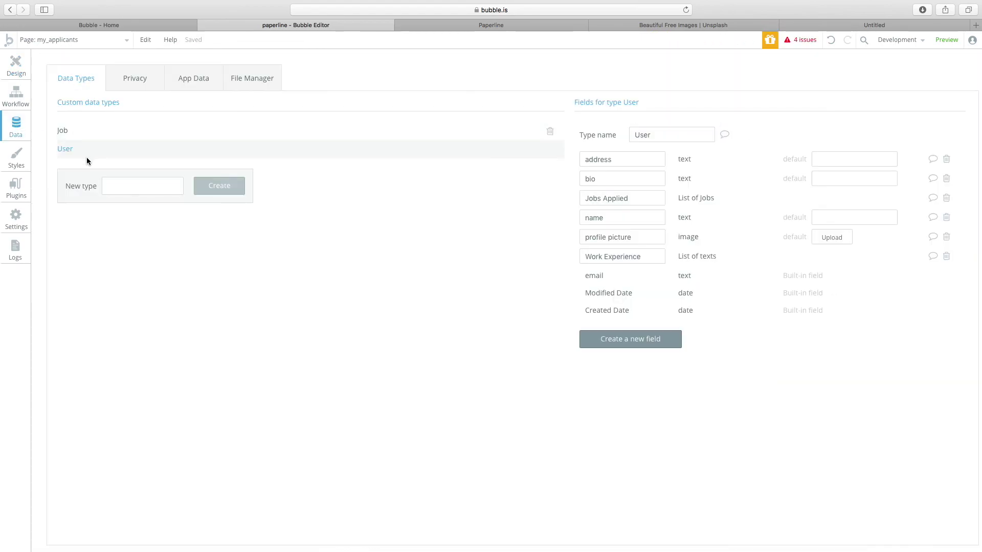
{"action": "left_click", "coordinate": [87, 134]}
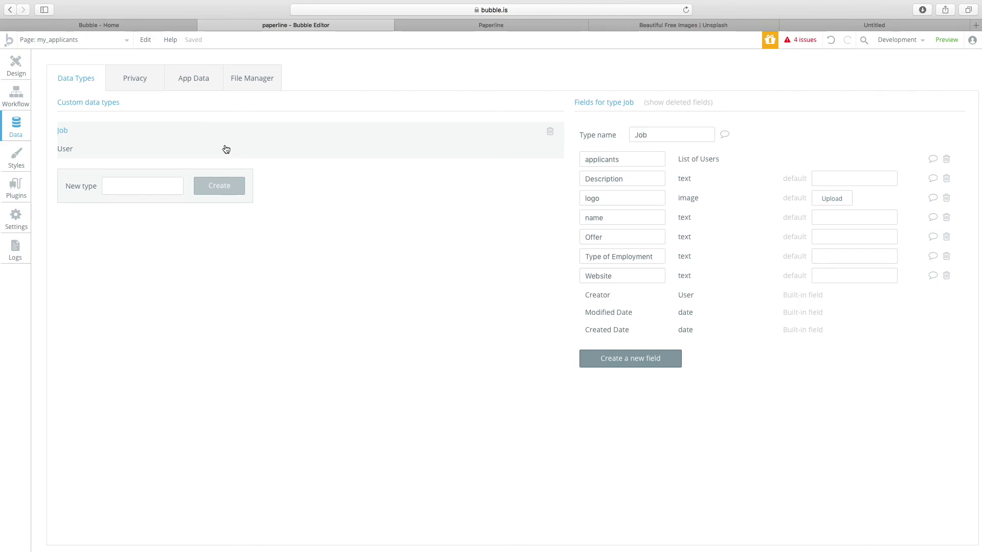
{"action": "left_click", "coordinate": [646, 364]}
{"action": "left_click", "coordinate": [536, 186]}
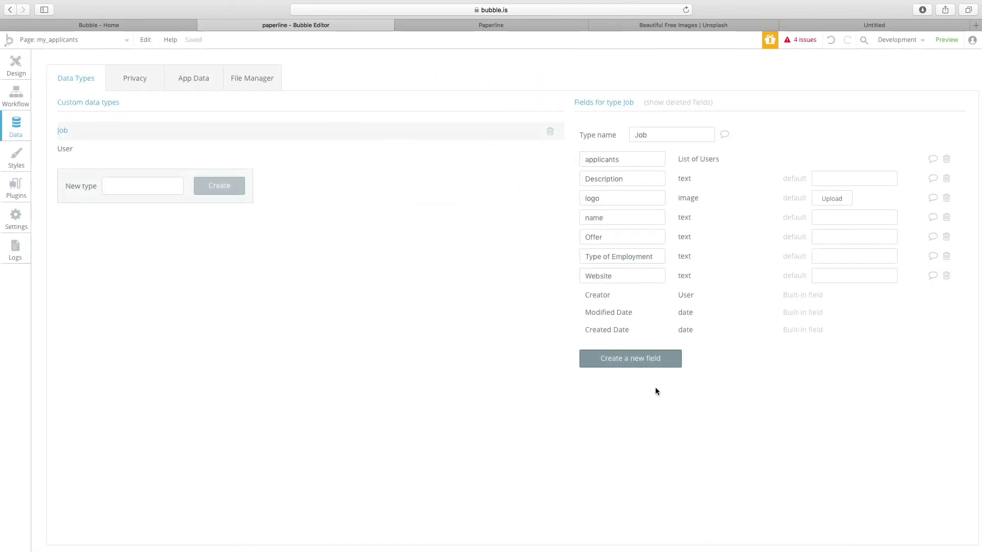
{"action": "left_click", "coordinate": [644, 363]}
{"action": "type", "text": "employees"}
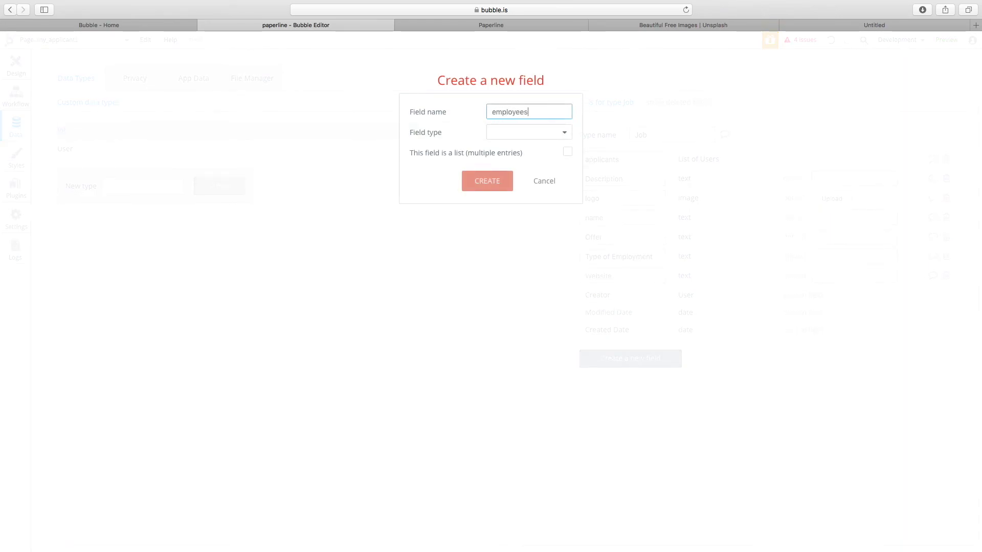
{"action": "left_click", "coordinate": [522, 134]}
{"action": "left_click", "coordinate": [524, 303]}
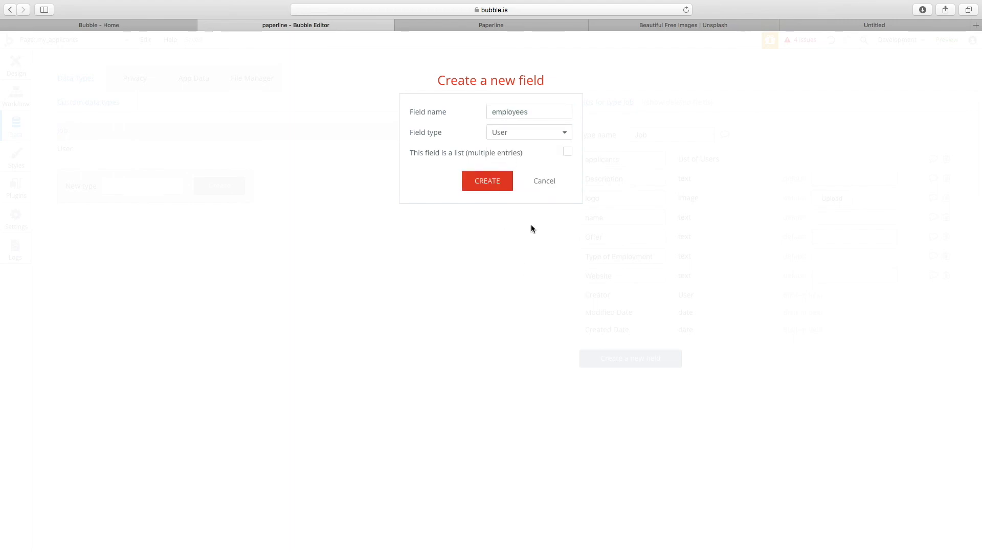
{"action": "left_click", "coordinate": [542, 182]}
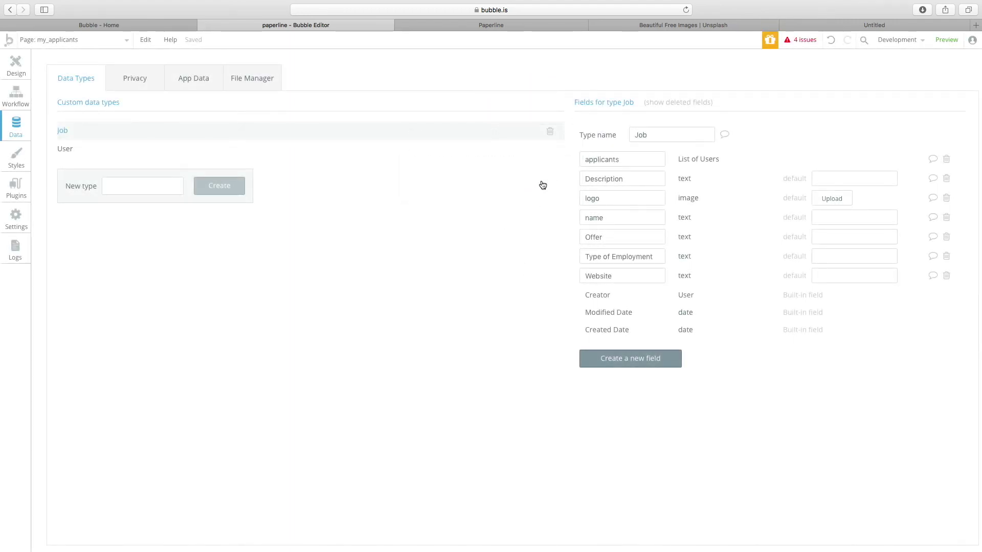
Resize the Send offer of acceptance button to 174 px wide.
{"action": "left_click", "coordinate": [29, 68]}
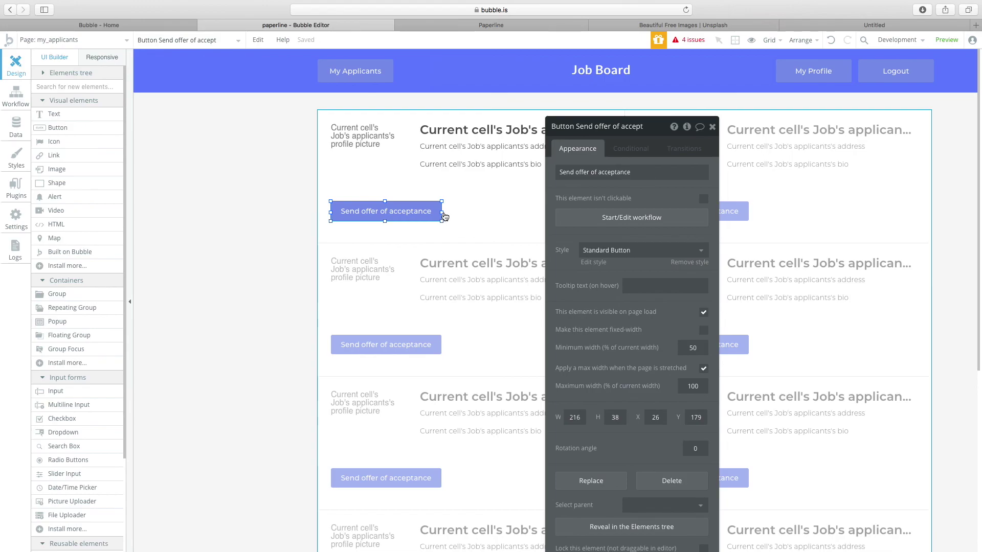
{"action": "left_click_drag", "start_coordinate": [442, 211], "coordinate": [398, 210]}
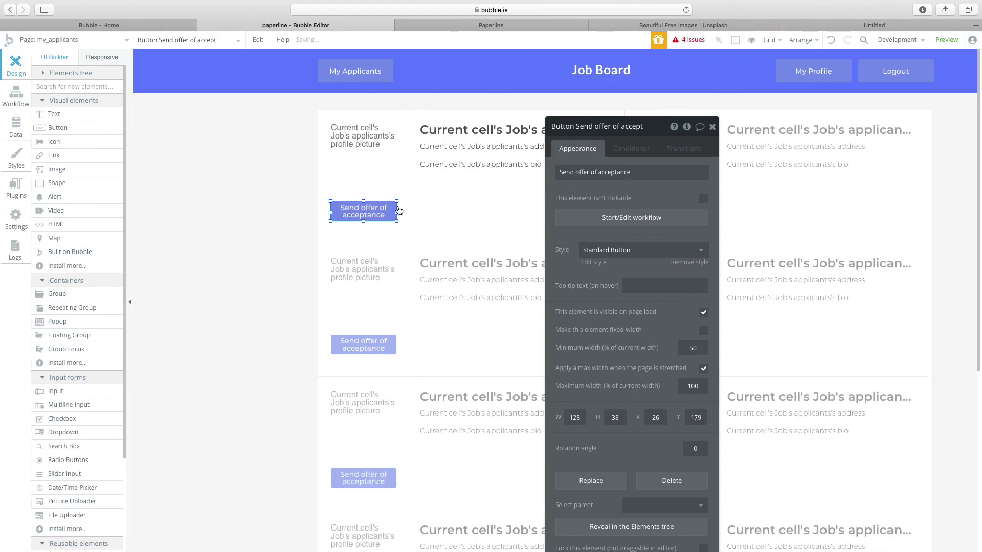
{"action": "left_click_drag", "start_coordinate": [397, 214], "coordinate": [420, 212]}
{"action": "left_click", "coordinate": [374, 163]}
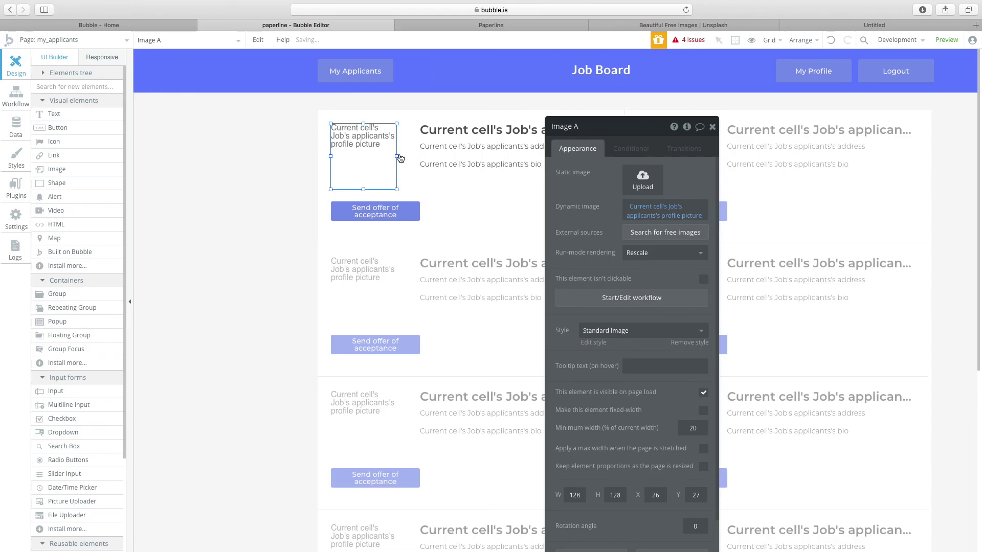
{"action": "left_click", "coordinate": [455, 161]}
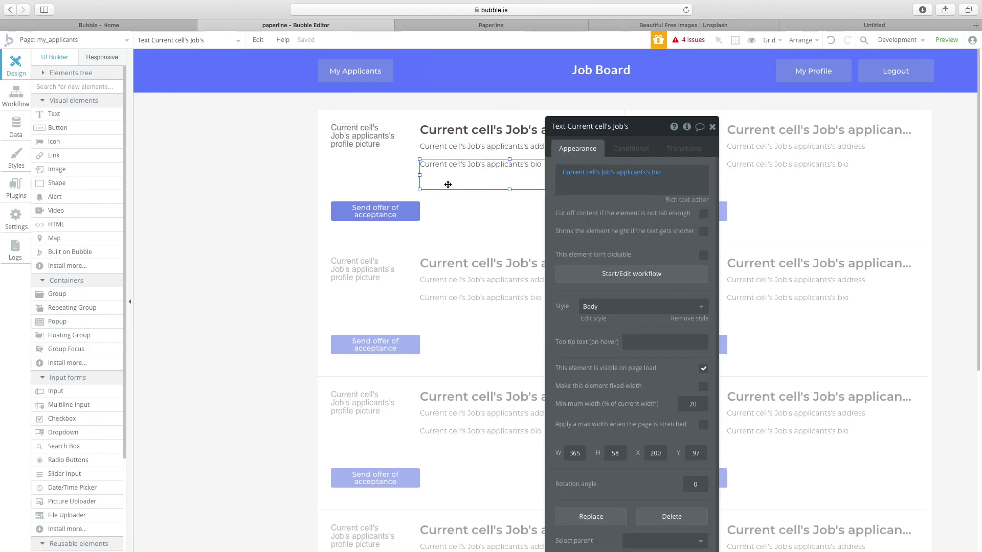
{"action": "left_click", "coordinate": [403, 211]}
{"action": "left_click", "coordinate": [388, 215]}
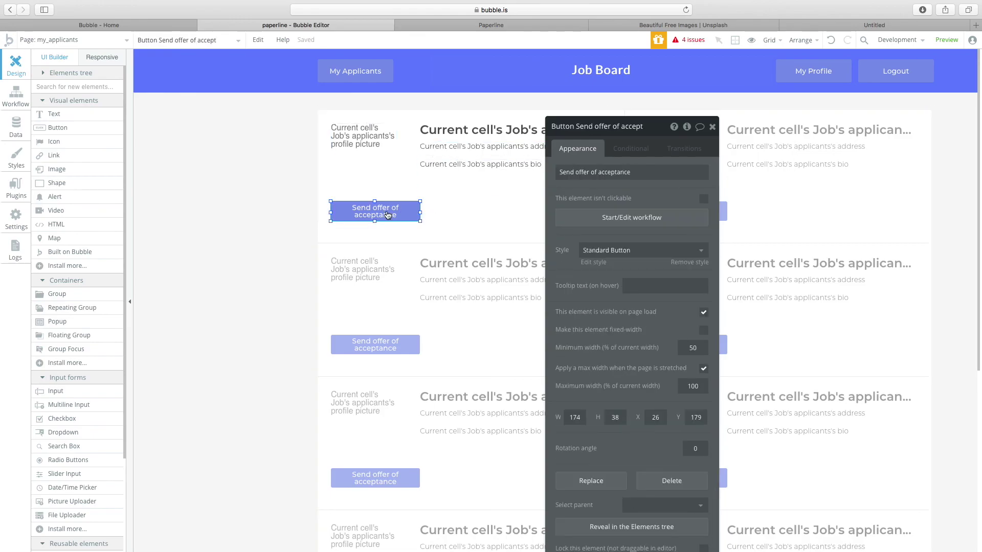
Check the Send offer button's workflow, then open Popup A from the element search.
{"action": "left_click", "coordinate": [574, 222]}
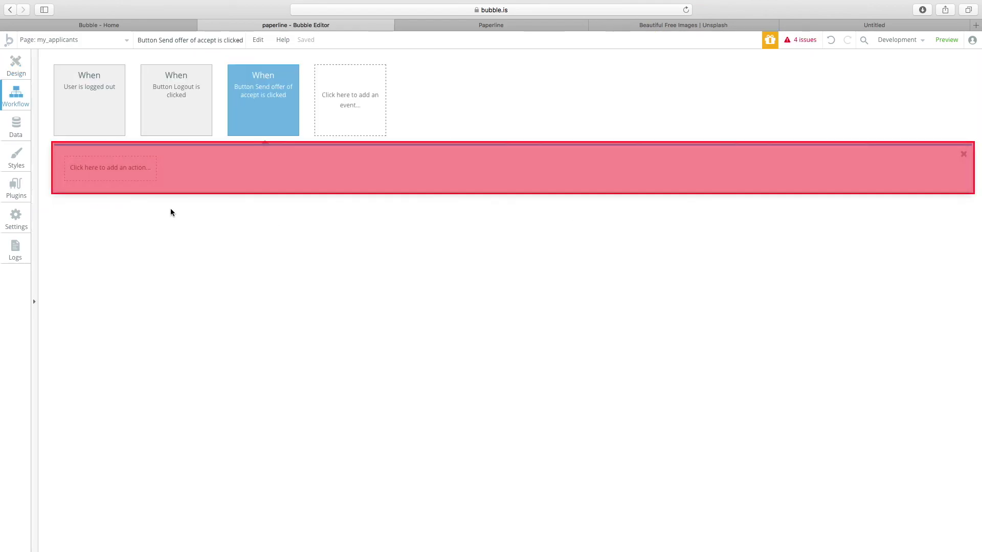
{"action": "left_click", "coordinate": [16, 66]}
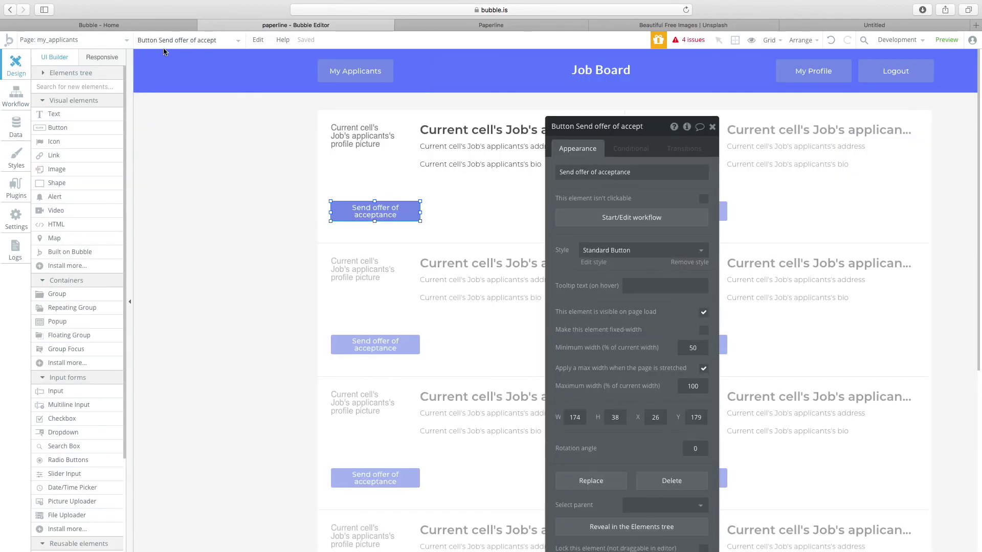
{"action": "left_click", "coordinate": [172, 49]}
{"action": "left_click", "coordinate": [152, 92]}
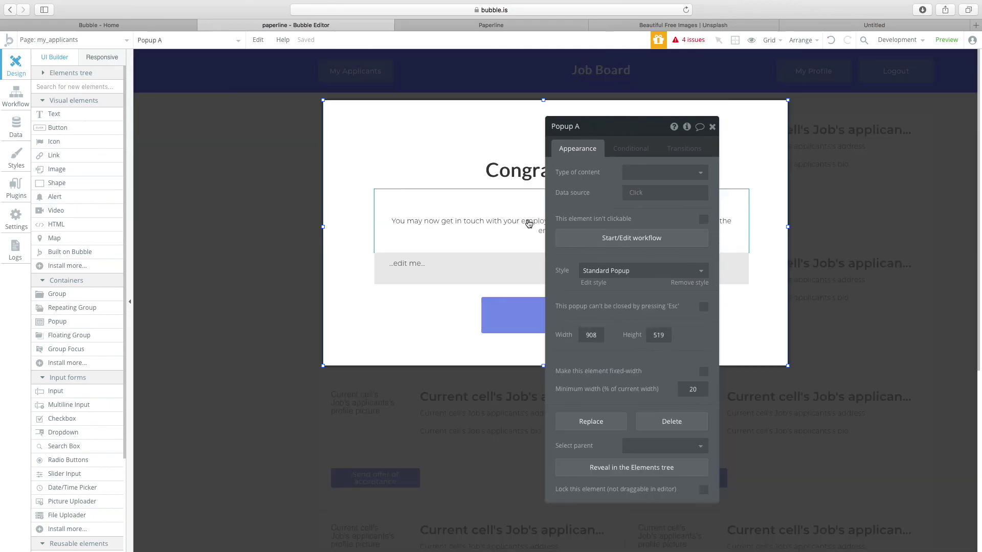
Set the Congratulations popup's type of content to User.
{"action": "left_click_drag", "start_coordinate": [592, 130], "coordinate": [223, 112]}
{"action": "left_click", "coordinate": [504, 176]}
{"action": "left_click", "coordinate": [456, 232]}
{"action": "left_click", "coordinate": [487, 270]}
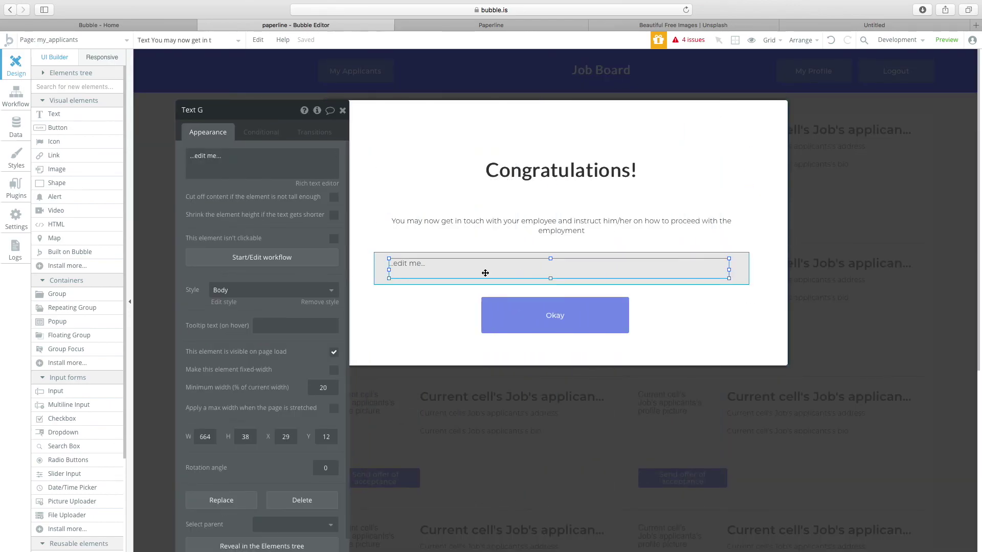
{"action": "triple_click", "coordinate": [205, 156]}
{"action": "left_click", "coordinate": [379, 154]}
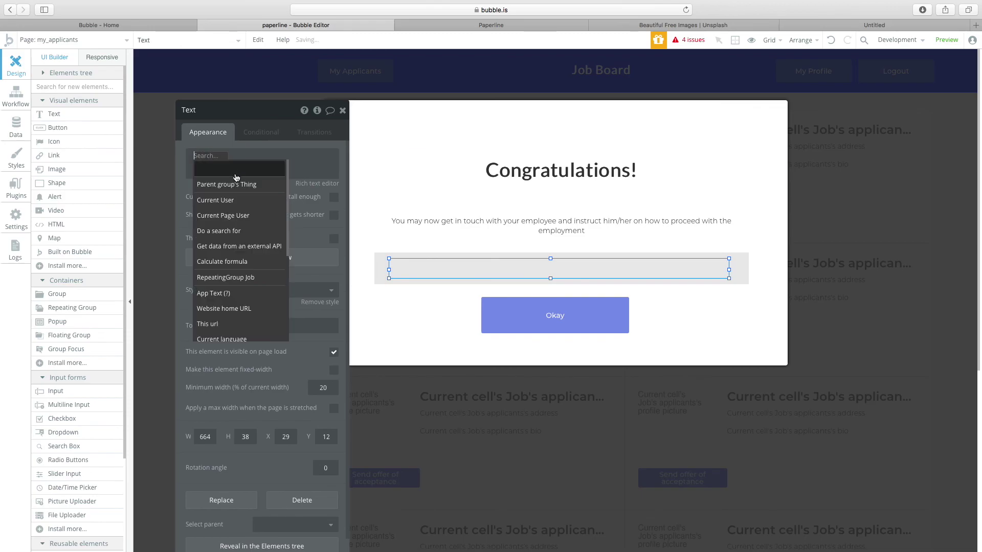
{"action": "left_click", "coordinate": [409, 176]}
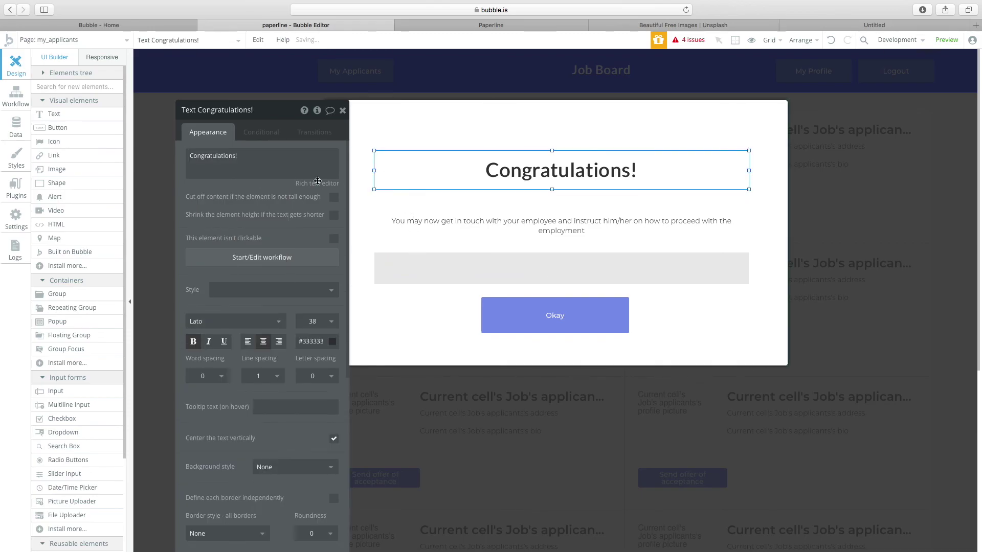
{"action": "left_click", "coordinate": [363, 126]}
{"action": "left_click", "coordinate": [276, 157]}
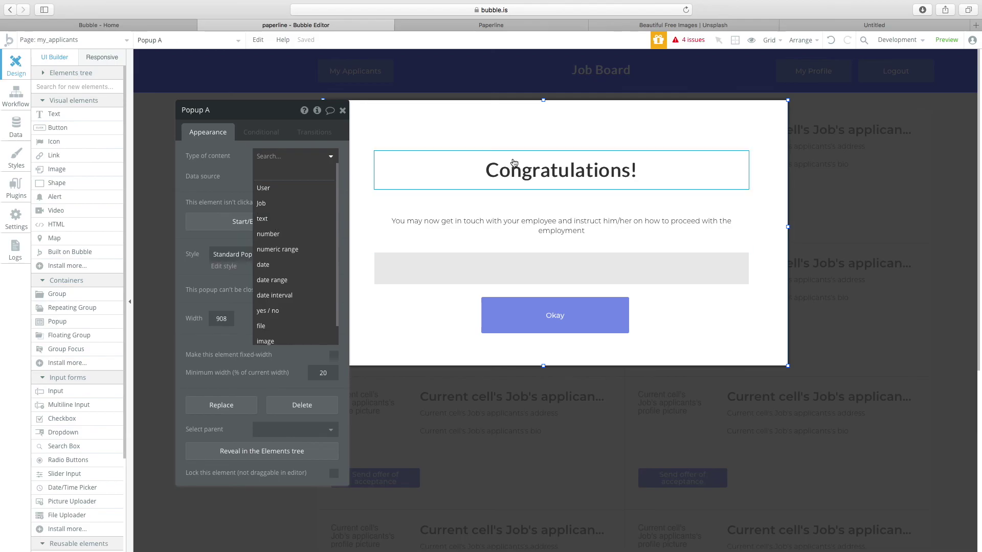
{"action": "left_click", "coordinate": [267, 192]}
Make the grey group hold a User with data source Parent group's User.
{"action": "left_click", "coordinate": [504, 269]}
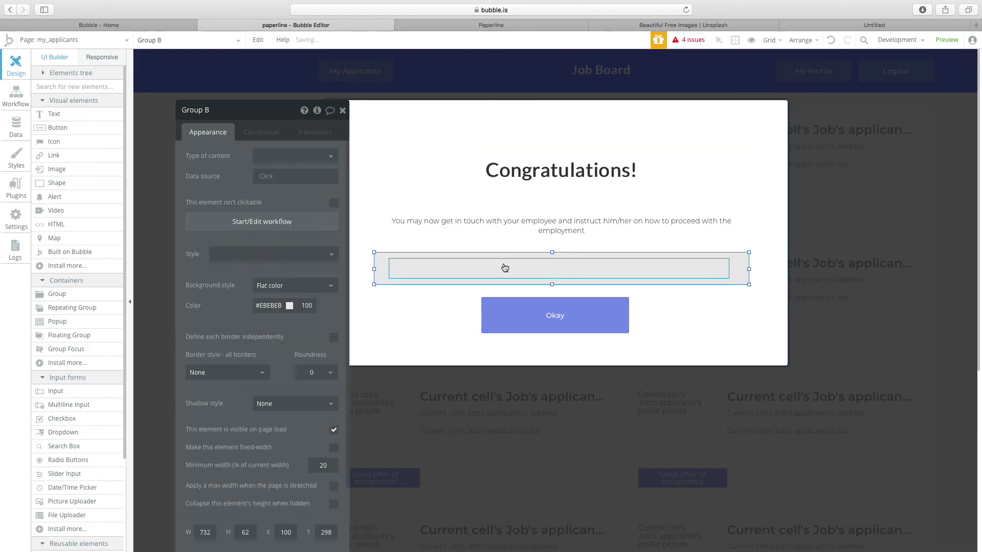
{"action": "left_click", "coordinate": [504, 268]}
{"action": "left_click", "coordinate": [209, 158]}
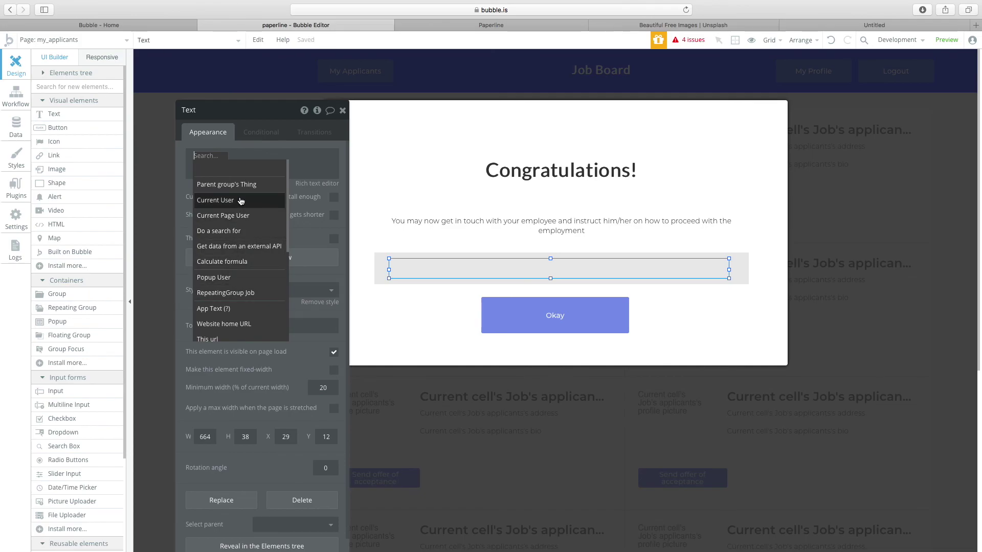
{"action": "left_click", "coordinate": [387, 256]}
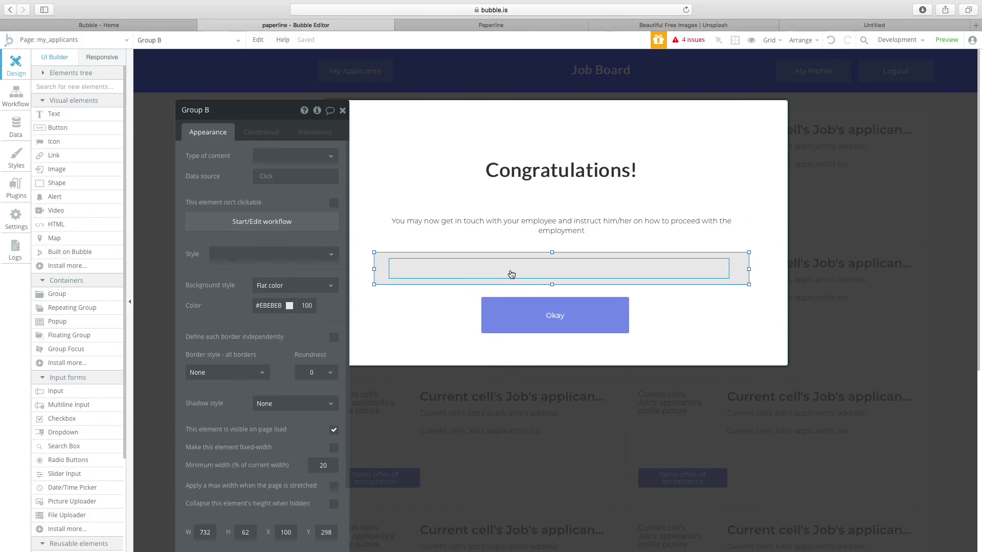
{"action": "left_click", "coordinate": [536, 267]}
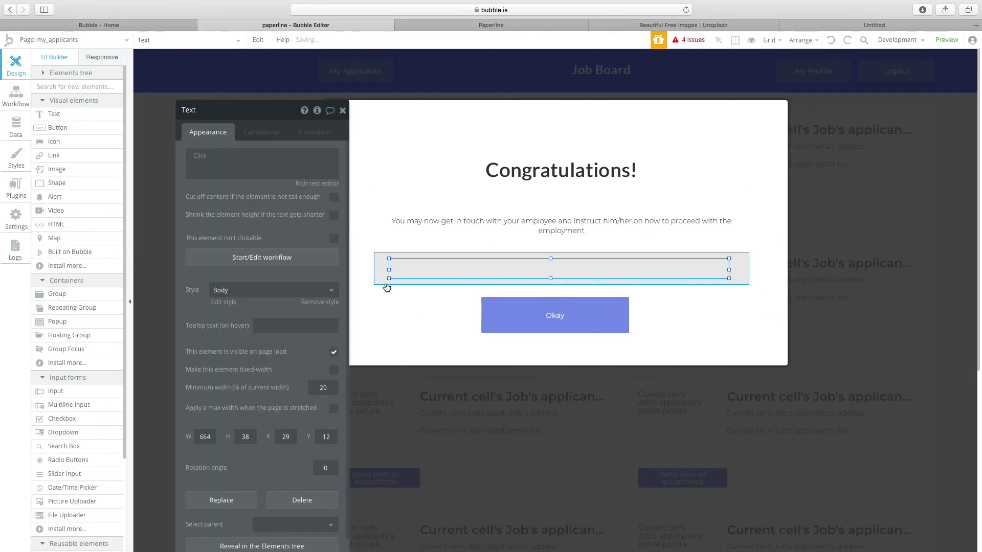
{"action": "left_click", "coordinate": [380, 277]}
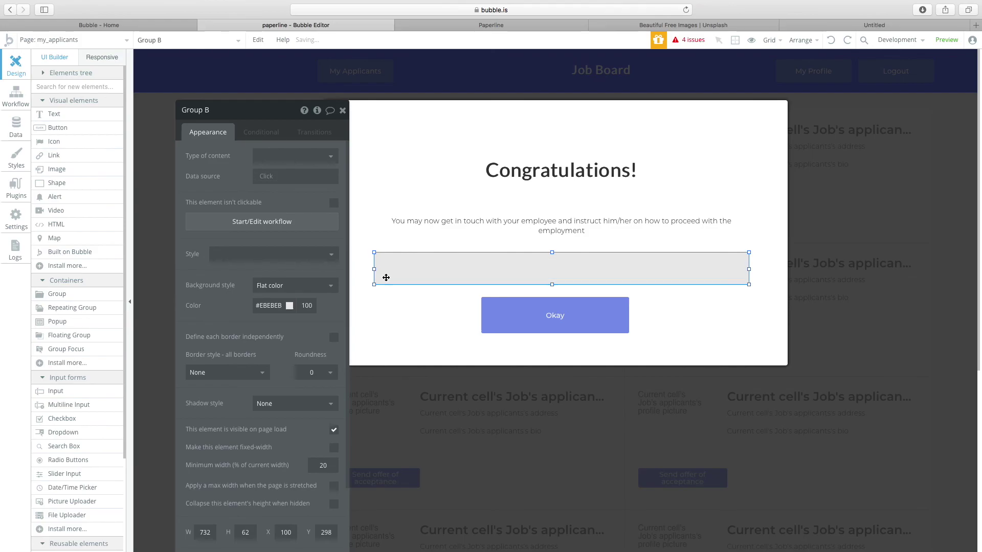
{"action": "left_click", "coordinate": [260, 156]}
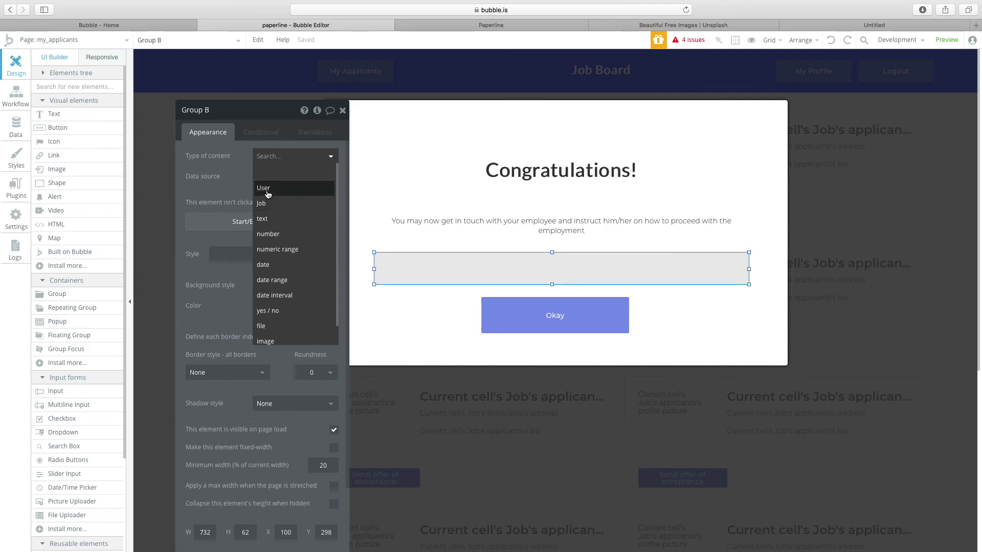
{"action": "left_click", "coordinate": [267, 192]}
{"action": "left_click", "coordinate": [275, 178]}
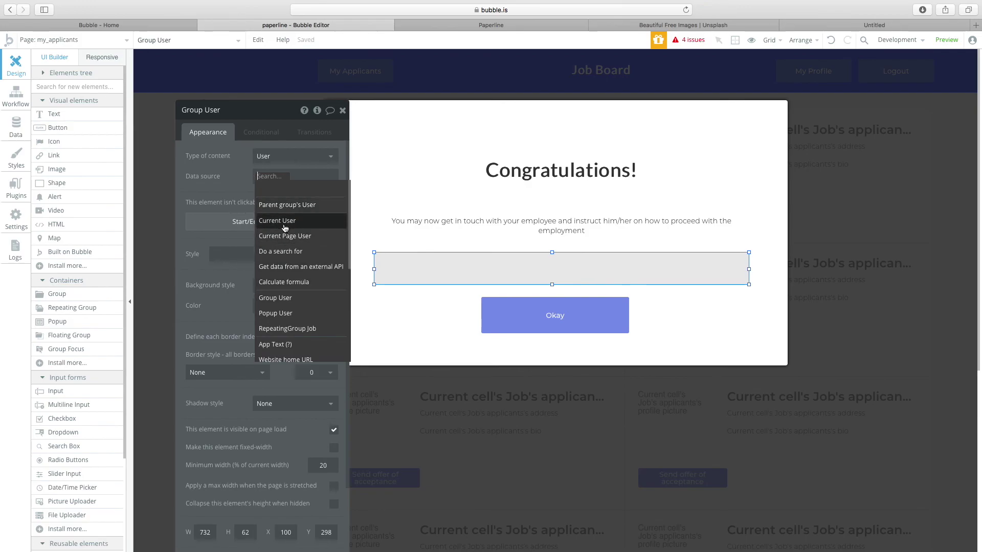
{"action": "left_click", "coordinate": [284, 205]}
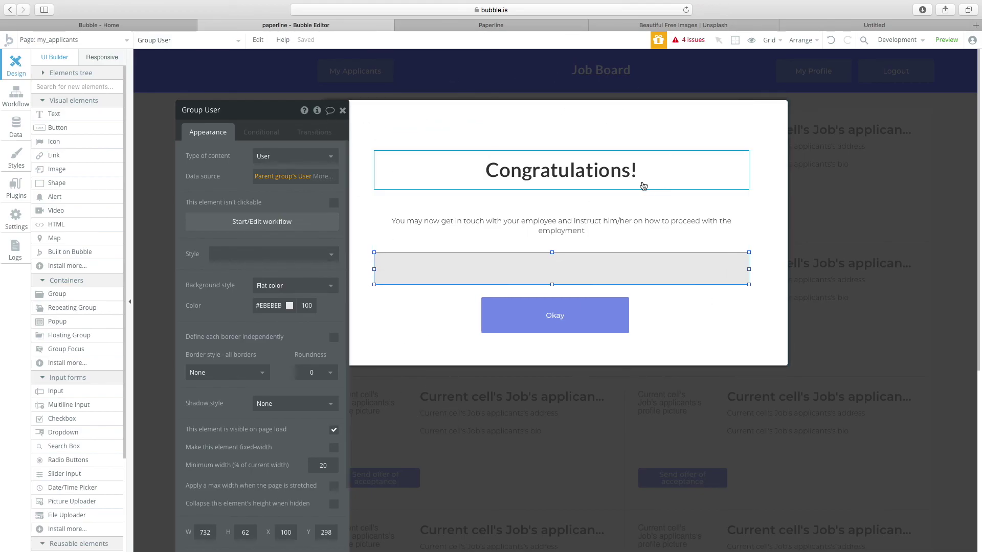
{"action": "left_click", "coordinate": [488, 444]}
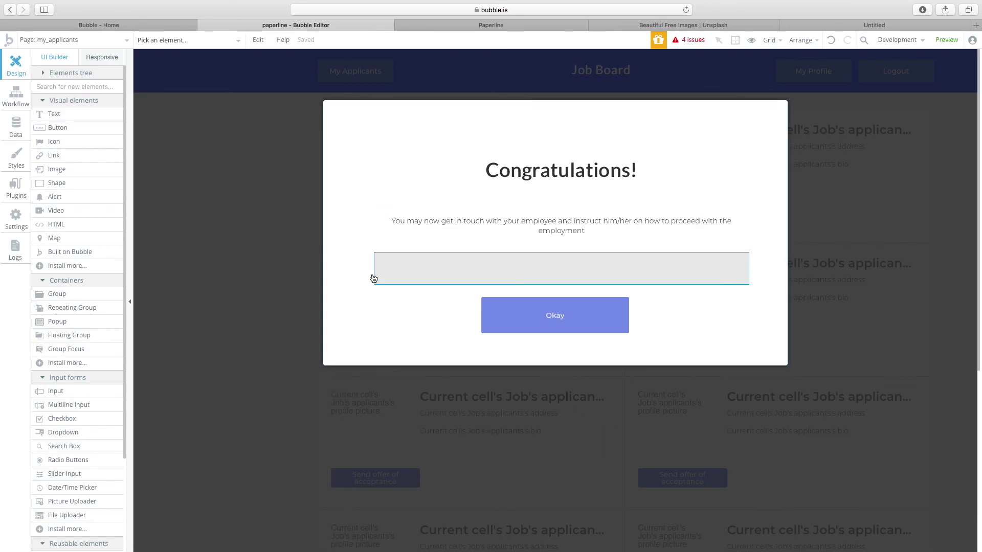
{"action": "double_click", "coordinate": [486, 272]}
{"action": "left_click", "coordinate": [201, 158]}
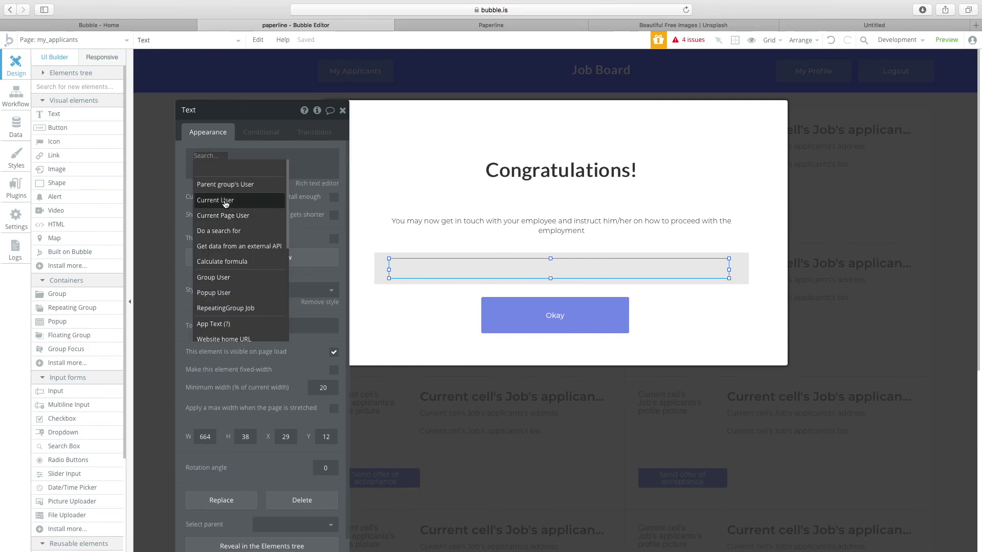
{"action": "left_click", "coordinate": [229, 186]}
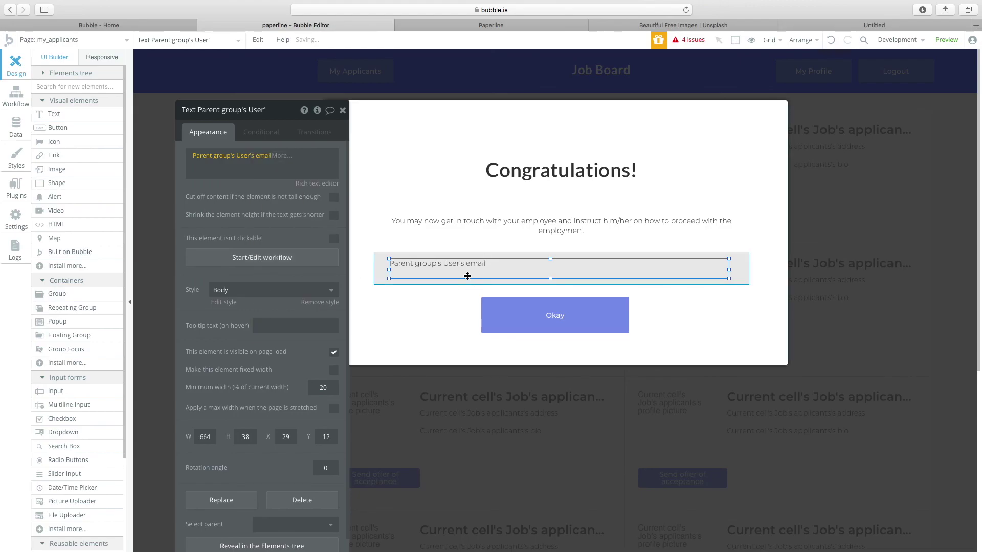
{"action": "left_click", "coordinate": [543, 313]}
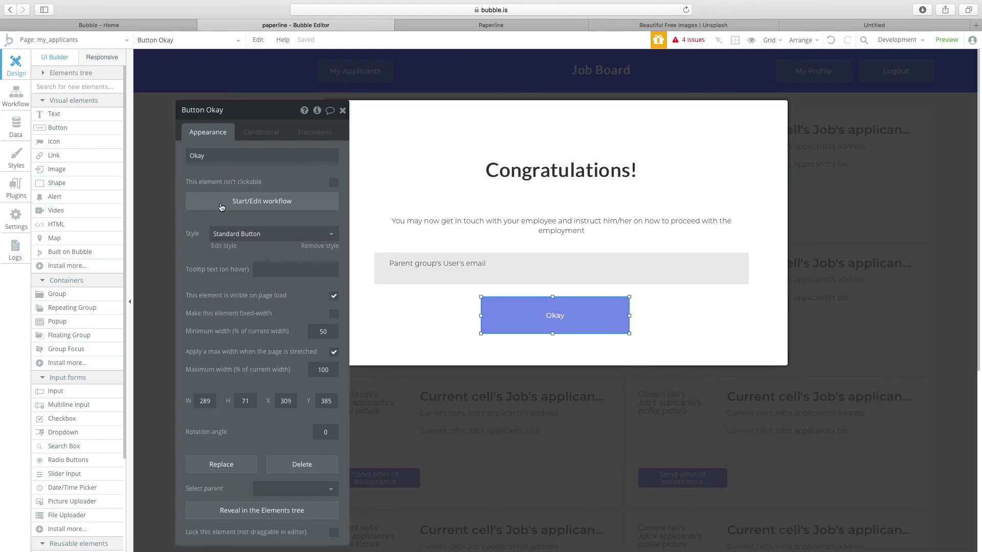
Make the Okay button's workflow hide Popup User.
{"action": "left_click", "coordinate": [222, 207]}
{"action": "left_click", "coordinate": [110, 169]}
{"action": "mouse_move", "coordinate": [128, 225]}
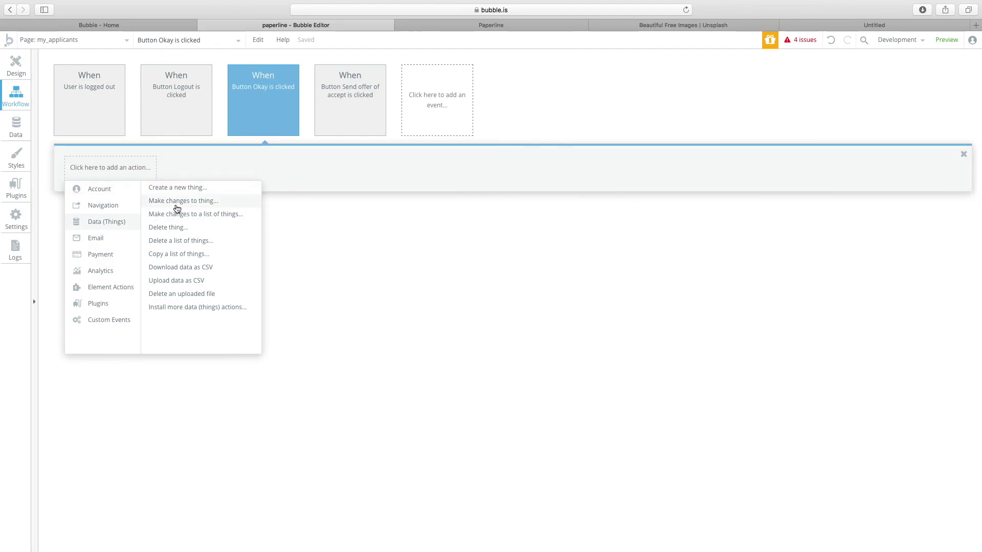
{"action": "mouse_move", "coordinate": [120, 287]}
{"action": "left_click", "coordinate": [219, 204]}
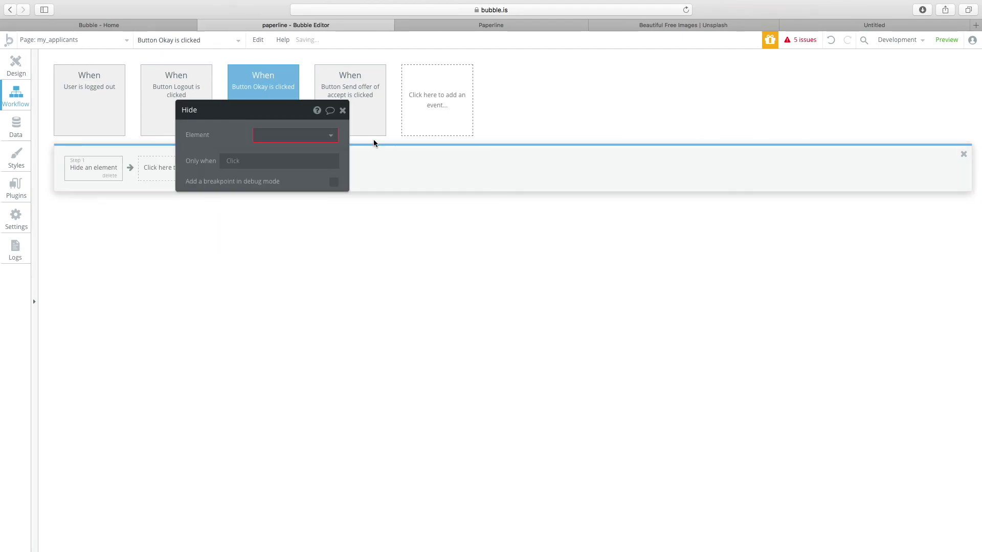
{"action": "left_click", "coordinate": [300, 134]}
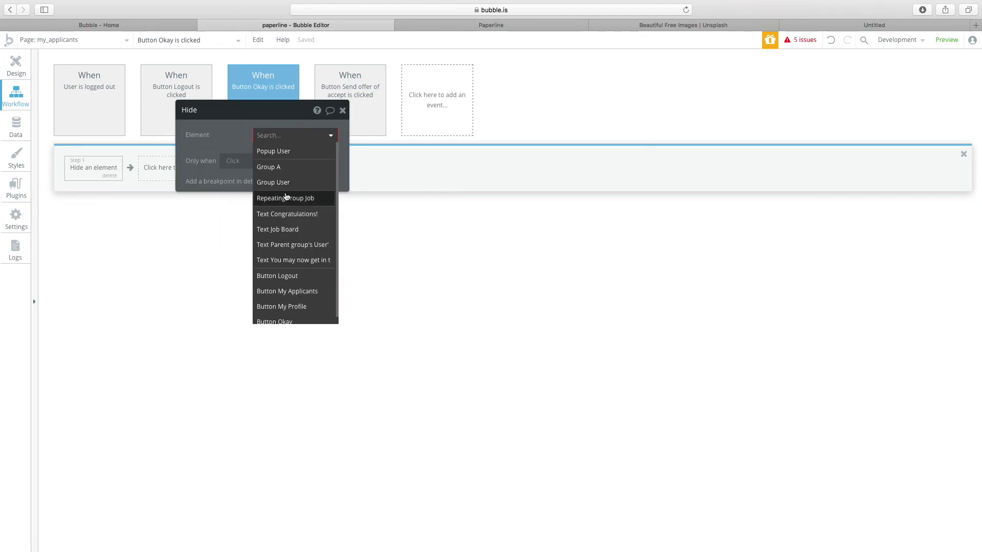
{"action": "left_click", "coordinate": [281, 151]}
Add a Show Popup User action to the Send offer of acceptance workflow.
{"action": "left_click", "coordinate": [16, 64]}
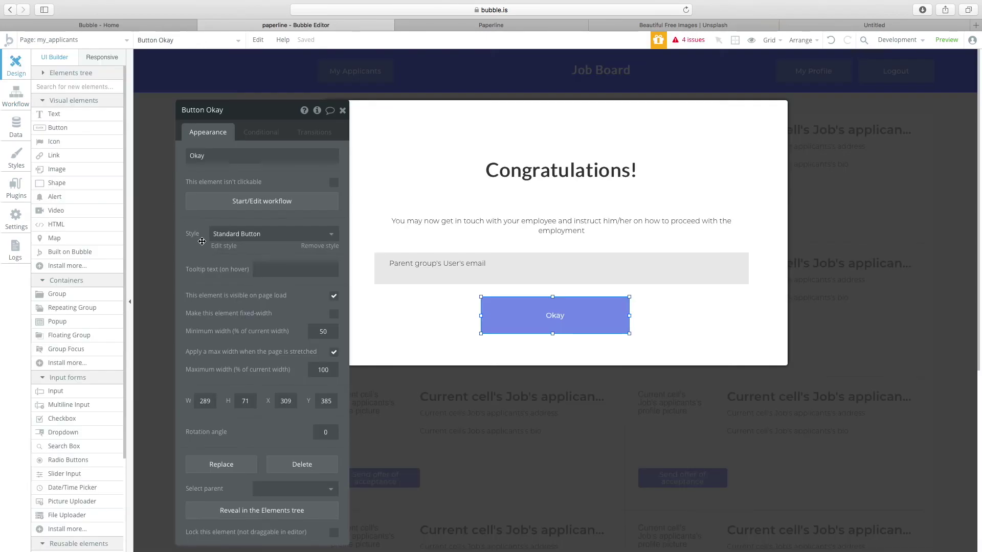
{"action": "left_click", "coordinate": [146, 279]}
{"action": "double_click", "coordinate": [345, 227]}
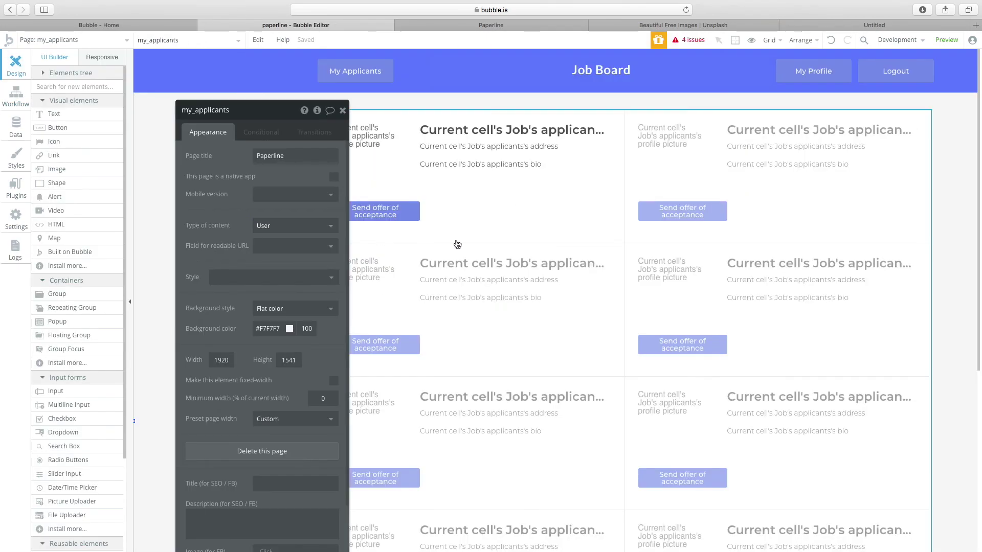
{"action": "left_click", "coordinate": [383, 214]}
{"action": "left_click", "coordinate": [251, 205]}
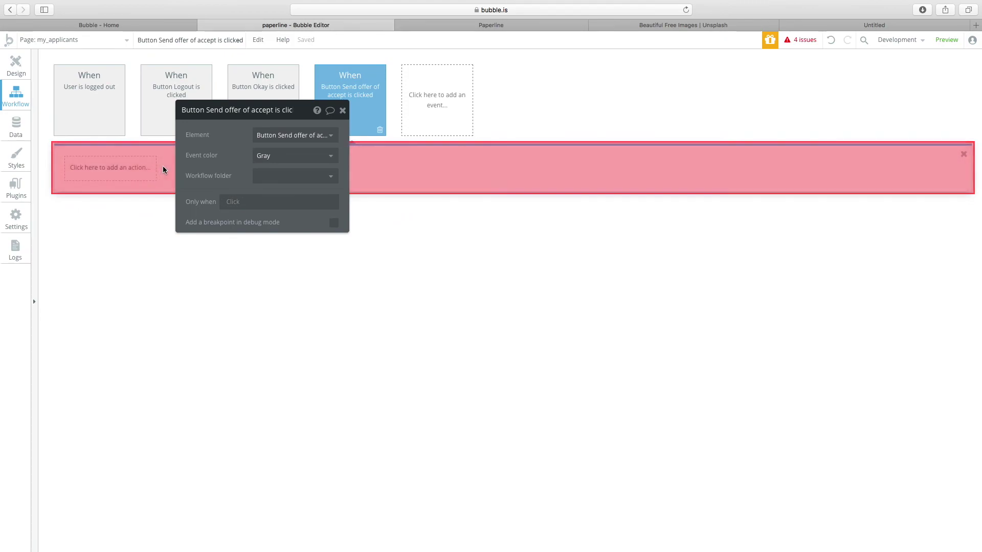
{"action": "left_click", "coordinate": [137, 178]}
{"action": "mouse_move", "coordinate": [121, 211]}
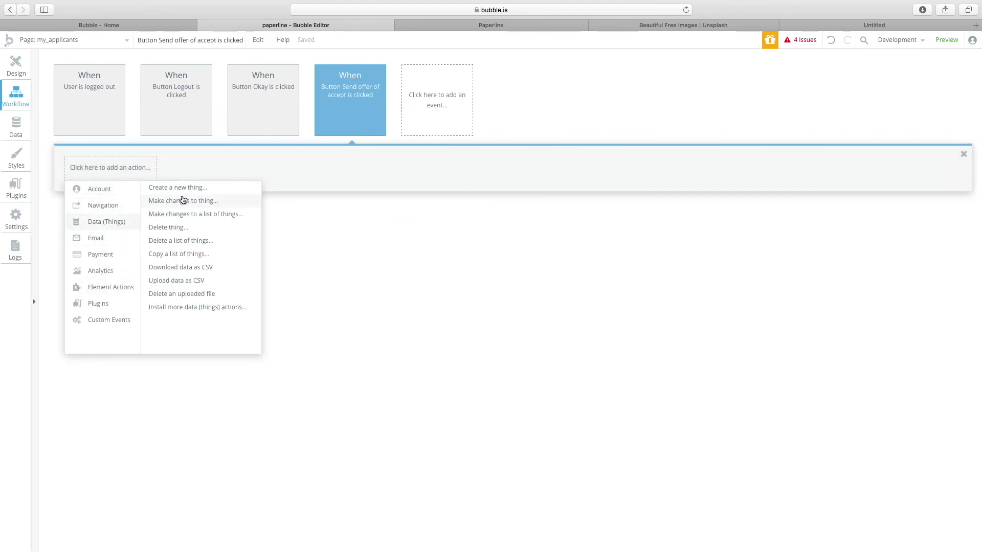
{"action": "mouse_move", "coordinate": [111, 287]}
{"action": "left_click", "coordinate": [175, 203]}
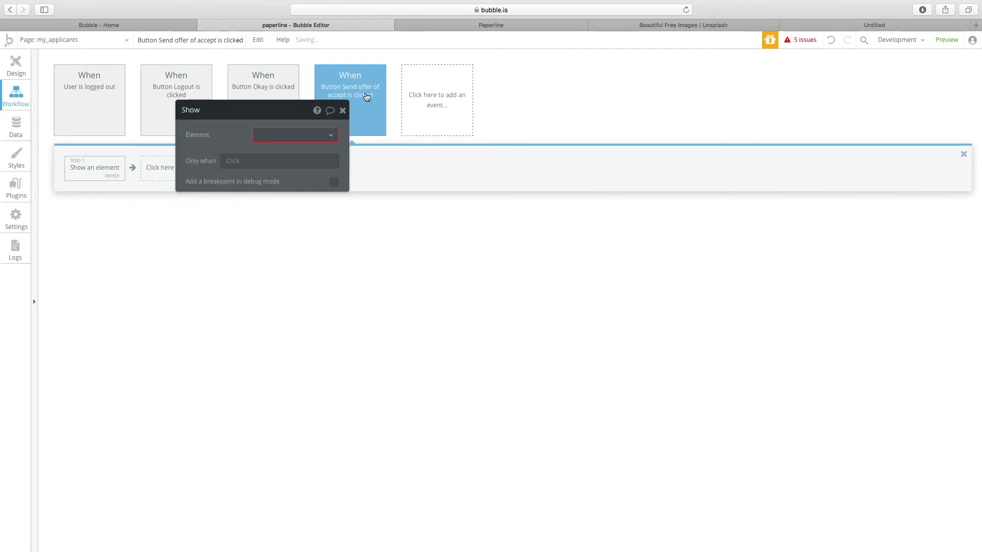
{"action": "left_click", "coordinate": [306, 135]}
{"action": "left_click", "coordinate": [300, 151]}
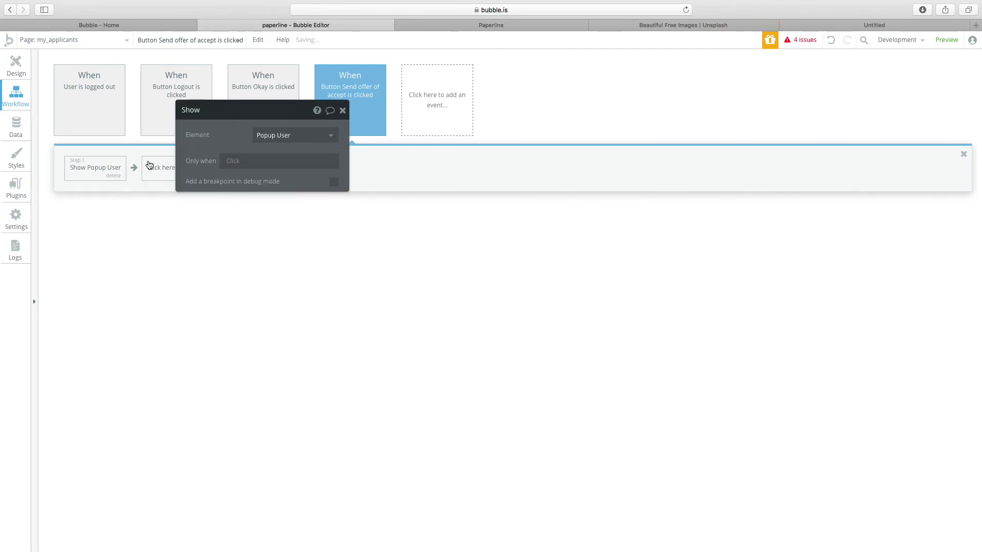
Add a Display data step sending Current cell's Job to Popup User.
{"action": "left_click", "coordinate": [174, 166]}
{"action": "mouse_move", "coordinate": [196, 297]}
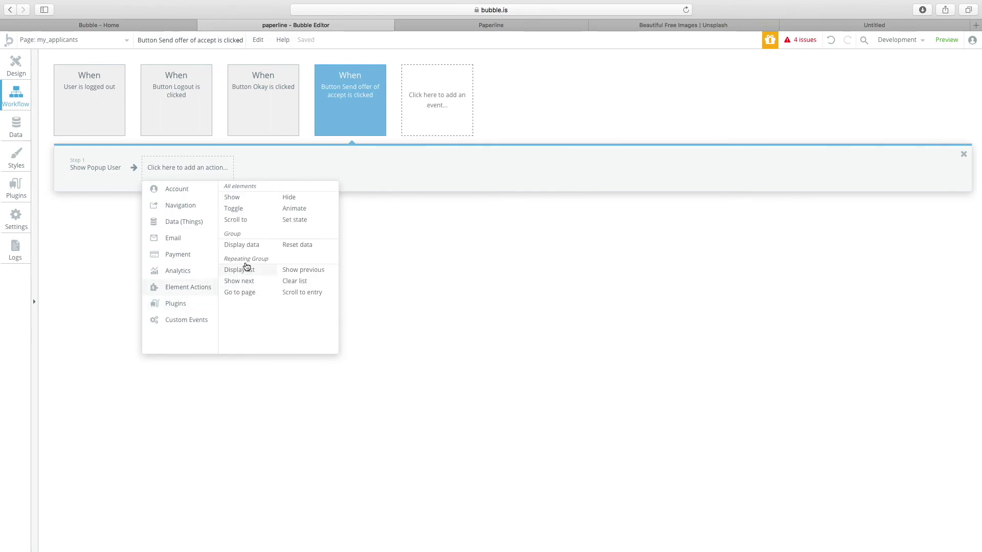
{"action": "left_click", "coordinate": [249, 245]}
{"action": "left_click", "coordinate": [287, 135]}
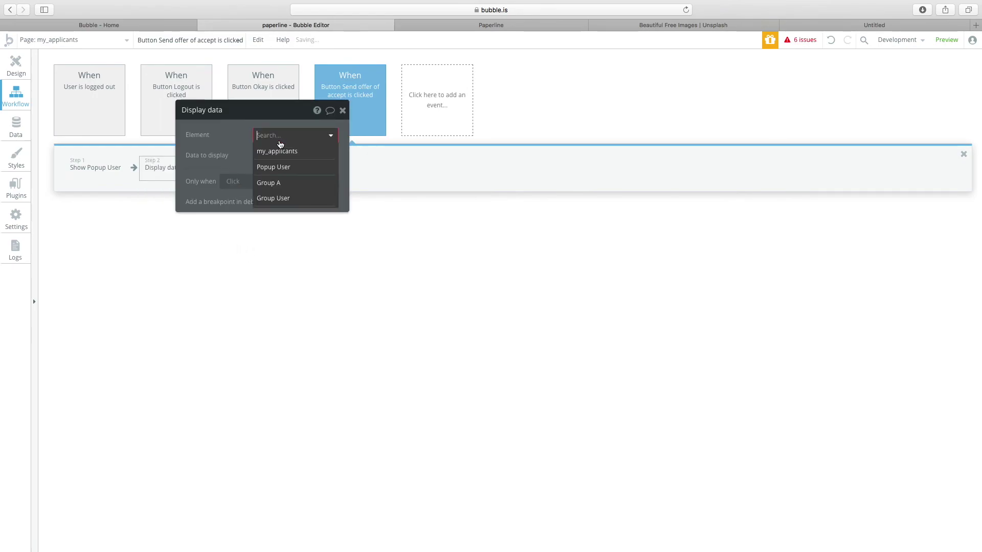
{"action": "left_click", "coordinate": [281, 167]}
{"action": "left_click", "coordinate": [266, 158]}
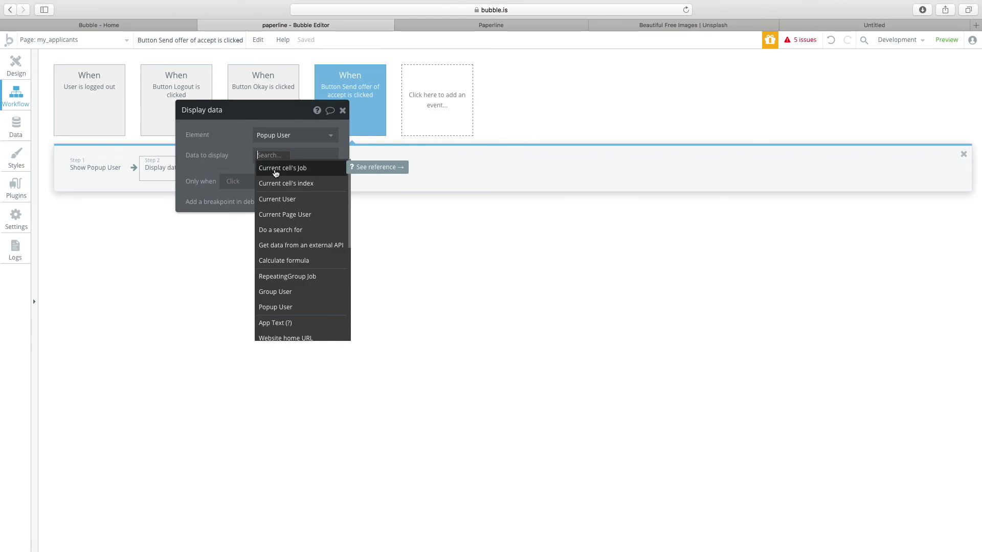
{"action": "left_click", "coordinate": [275, 168]}
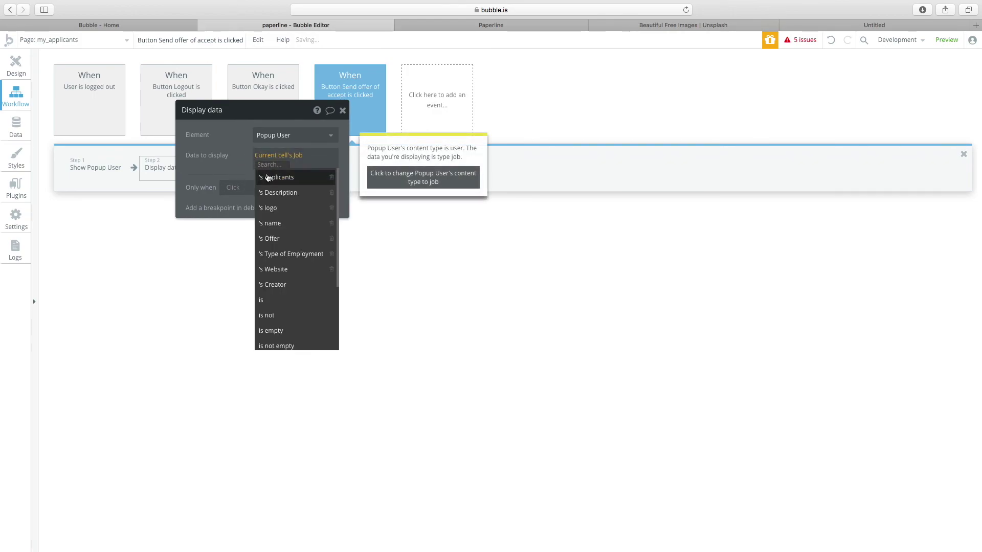
{"action": "left_click", "coordinate": [226, 158]}
{"action": "left_click", "coordinate": [313, 156]}
{"action": "left_click", "coordinate": [223, 170]}
{"action": "left_click", "coordinate": [16, 66]}
{"action": "left_click", "coordinate": [173, 40]}
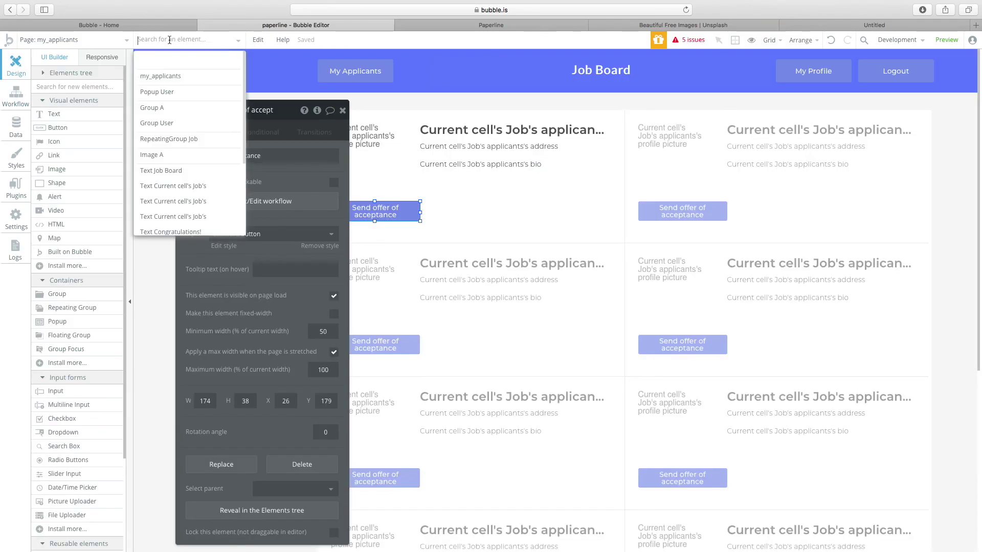
Set Popup User's type of content to Job.
{"action": "left_click", "coordinate": [157, 92]}
{"action": "left_click", "coordinate": [427, 174]}
{"action": "left_click", "coordinate": [423, 132]}
{"action": "left_click", "coordinate": [292, 156]}
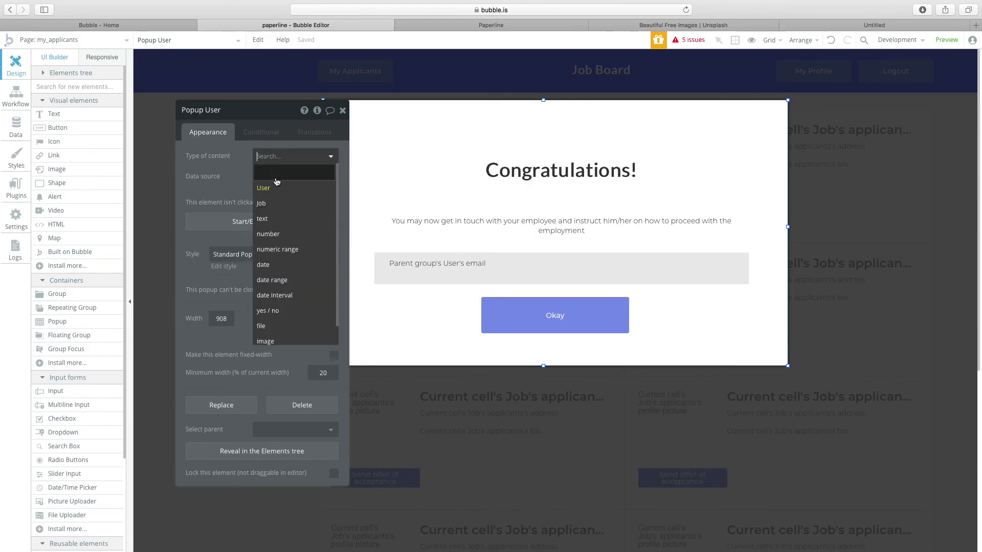
{"action": "left_click", "coordinate": [297, 210]}
Make the popup's group a Job with data source Parent group's Job.
{"action": "left_click", "coordinate": [493, 269]}
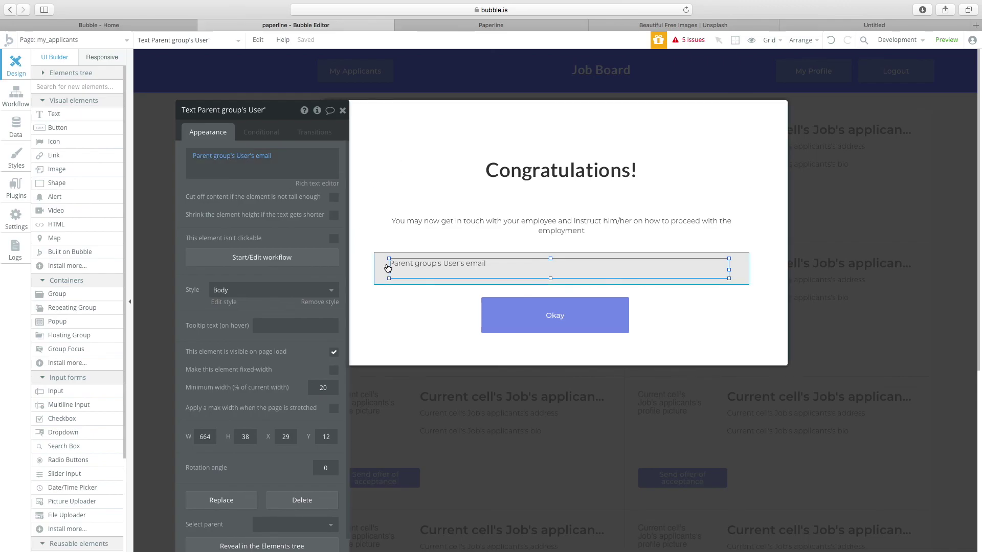
{"action": "left_click", "coordinate": [383, 269]}
{"action": "left_click", "coordinate": [266, 182]}
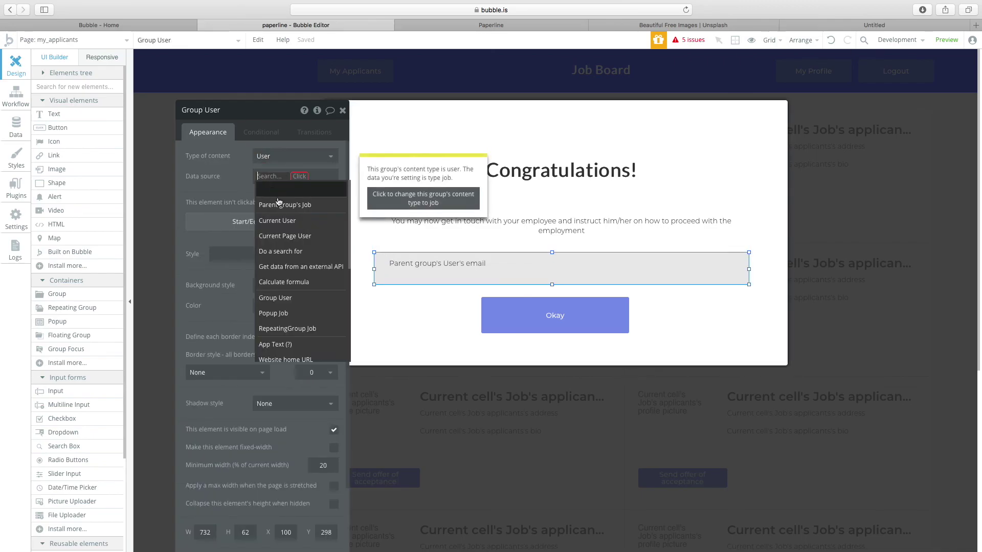
{"action": "left_click", "coordinate": [284, 212]}
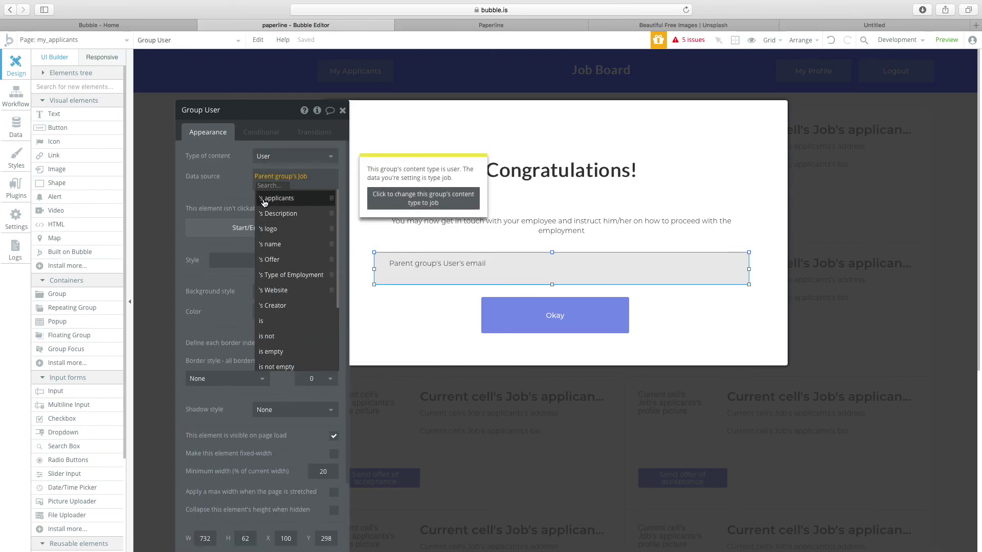
{"action": "left_click", "coordinate": [228, 193]}
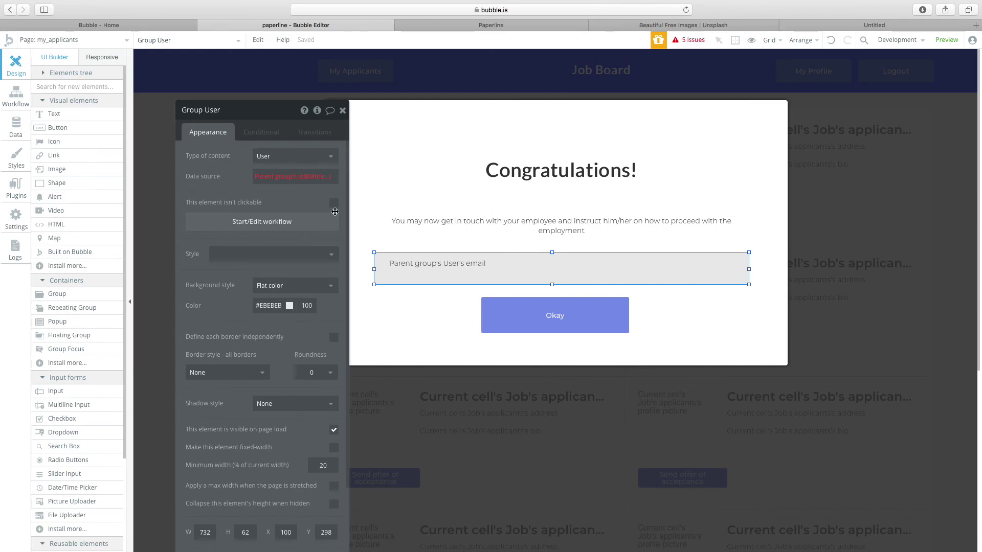
{"action": "left_click", "coordinate": [401, 273]}
{"action": "left_click", "coordinate": [395, 276]}
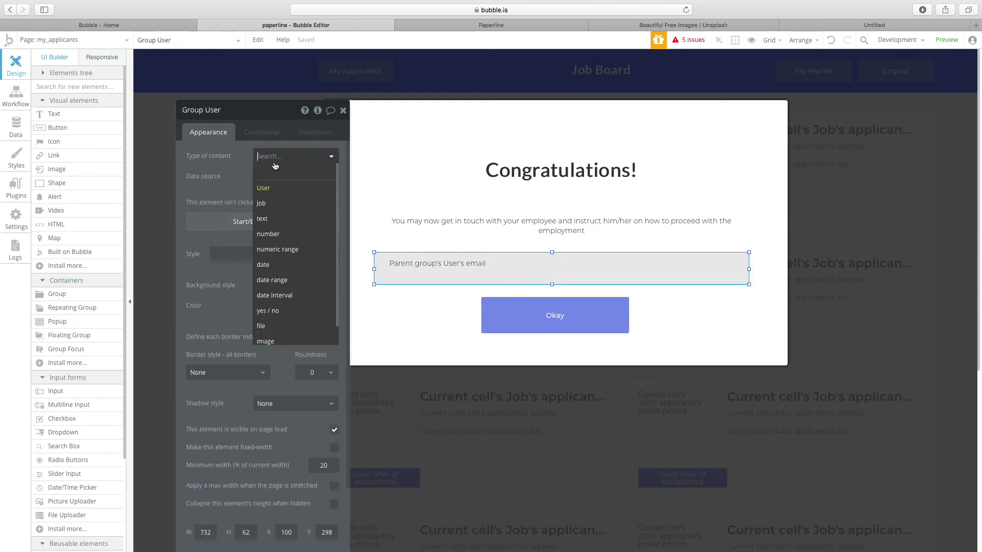
Change the text to show Parent group's Job's applicants's email.
{"action": "left_click", "coordinate": [442, 275]}
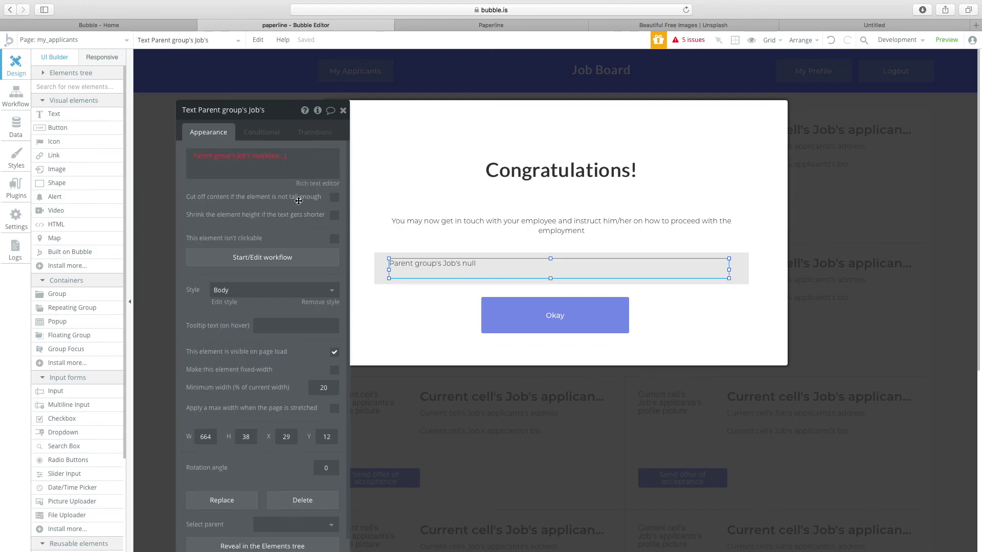
{"action": "left_click", "coordinate": [258, 159]}
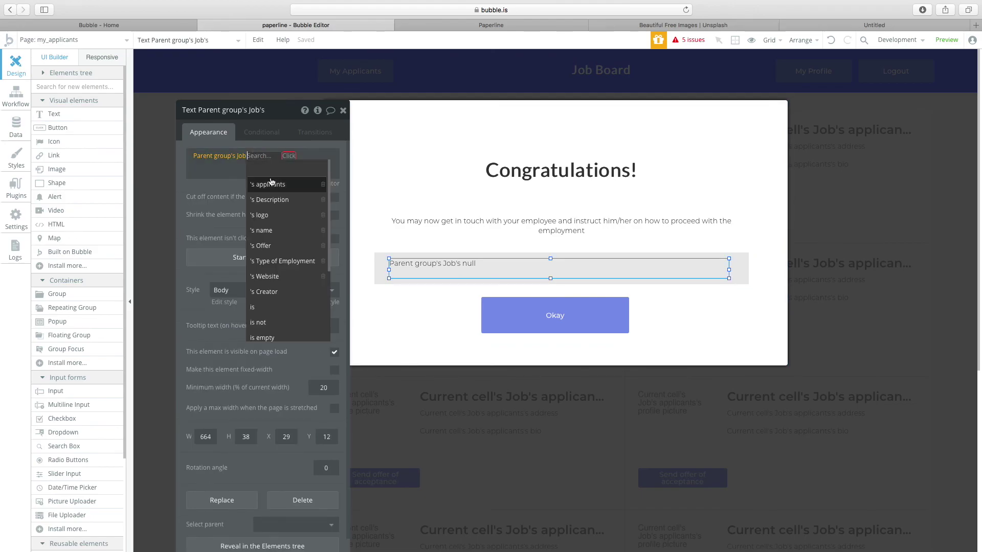
{"action": "left_click", "coordinate": [272, 185]}
{"action": "scroll", "coordinate": [300, 325], "scroll_direction": "down", "scroll_amount": 2}
{"action": "scroll", "coordinate": [301, 327], "scroll_direction": "down", "scroll_amount": 2}
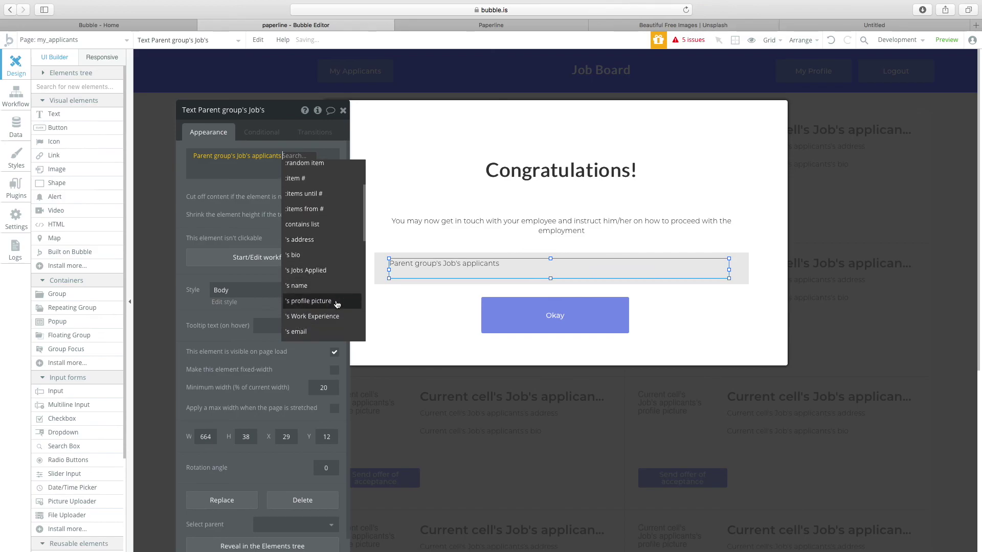
{"action": "left_click", "coordinate": [302, 330]}
Widen the Send offer of acceptance button to 282.
{"action": "left_click", "coordinate": [562, 328]}
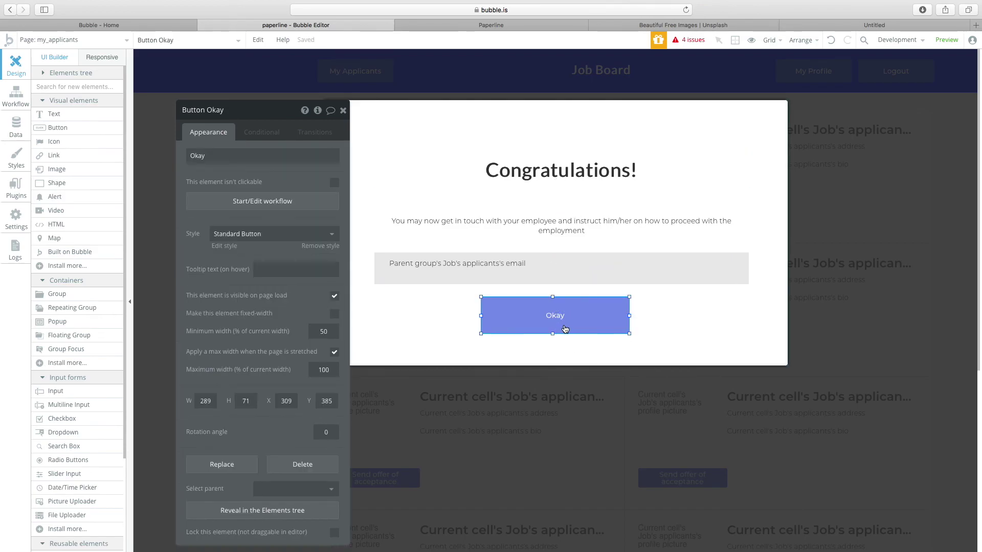
{"action": "left_click", "coordinate": [391, 381]}
{"action": "left_click", "coordinate": [347, 262]}
{"action": "left_click", "coordinate": [392, 211]}
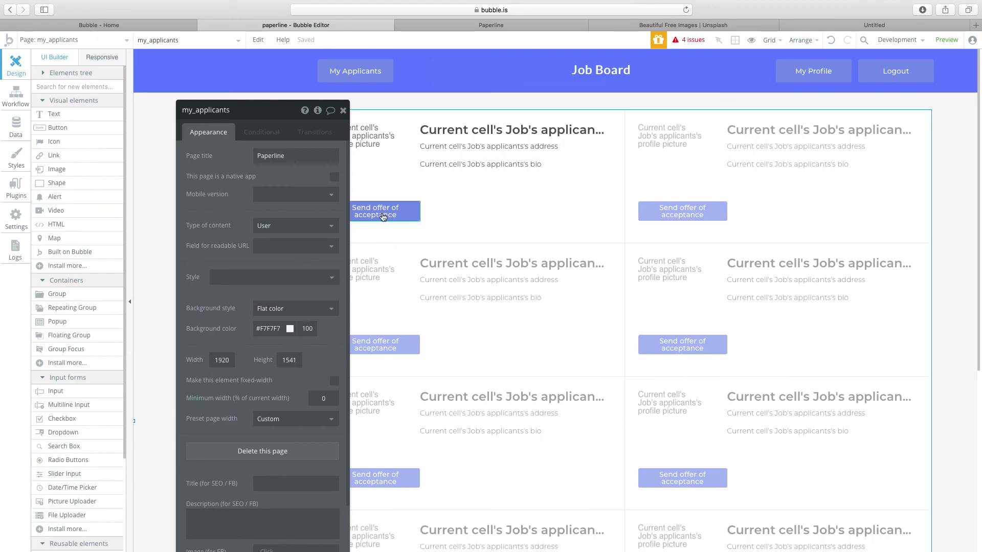
{"action": "left_click_drag", "start_coordinate": [420, 211], "coordinate": [476, 211]}
Switch to the profile page and inspect its Current Page User's name heading.
{"action": "left_click", "coordinate": [88, 41]}
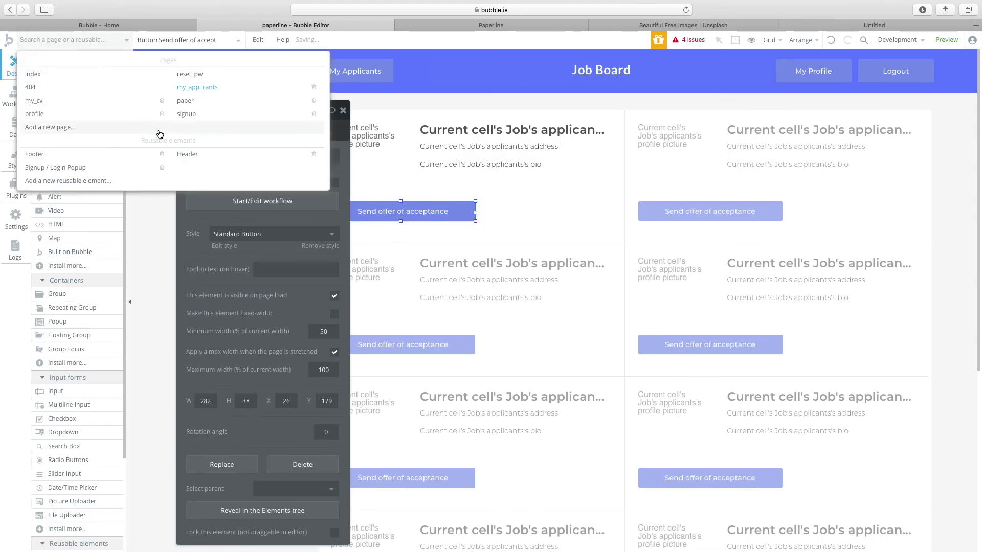
{"action": "mouse_move", "coordinate": [50, 119]}
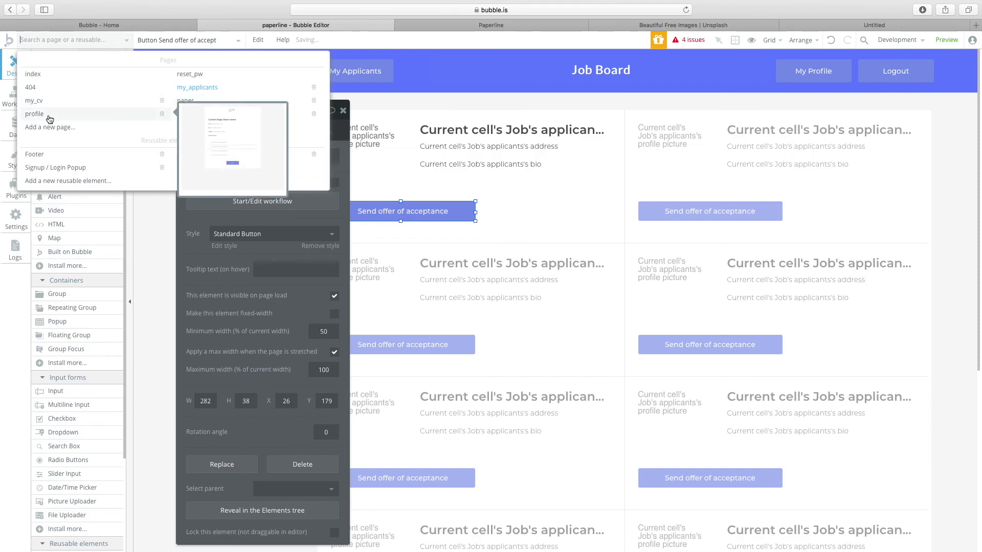
{"action": "left_click", "coordinate": [62, 119]}
{"action": "double_click", "coordinate": [263, 168]}
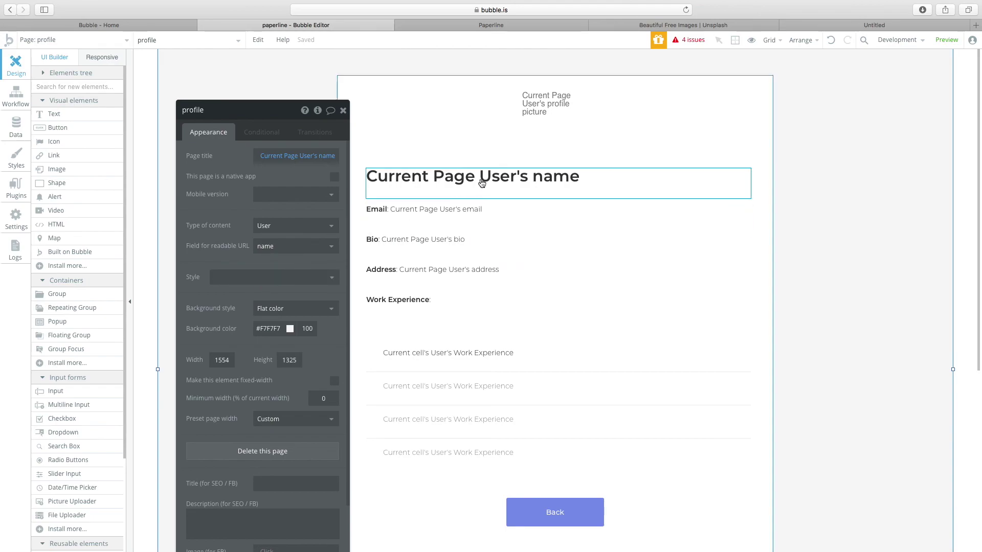
{"action": "left_click", "coordinate": [372, 172]}
{"action": "left_click", "coordinate": [210, 156]}
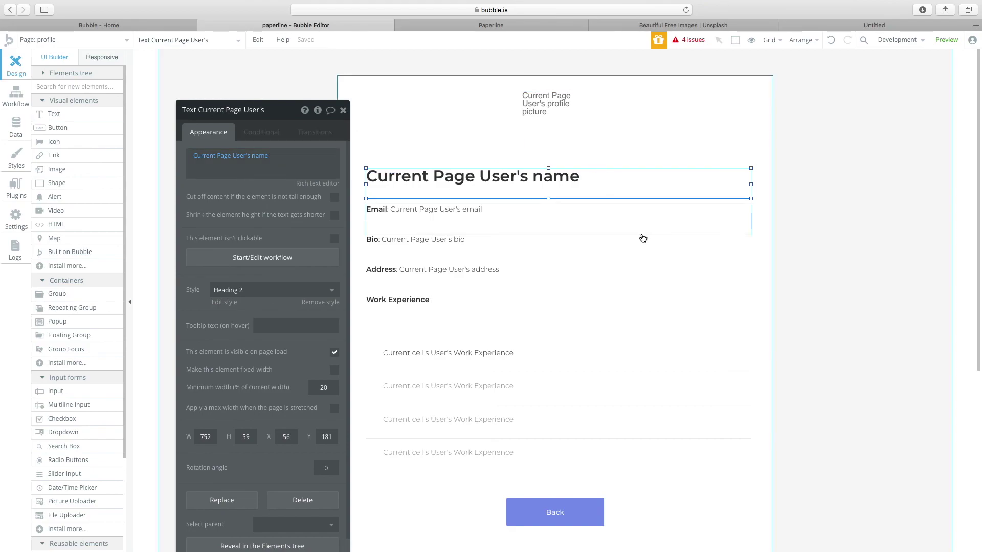
{"action": "left_click", "coordinate": [565, 138]}
Start a new page named 'app', cancel it, and show the profile page properties.
{"action": "left_click", "coordinate": [72, 40]}
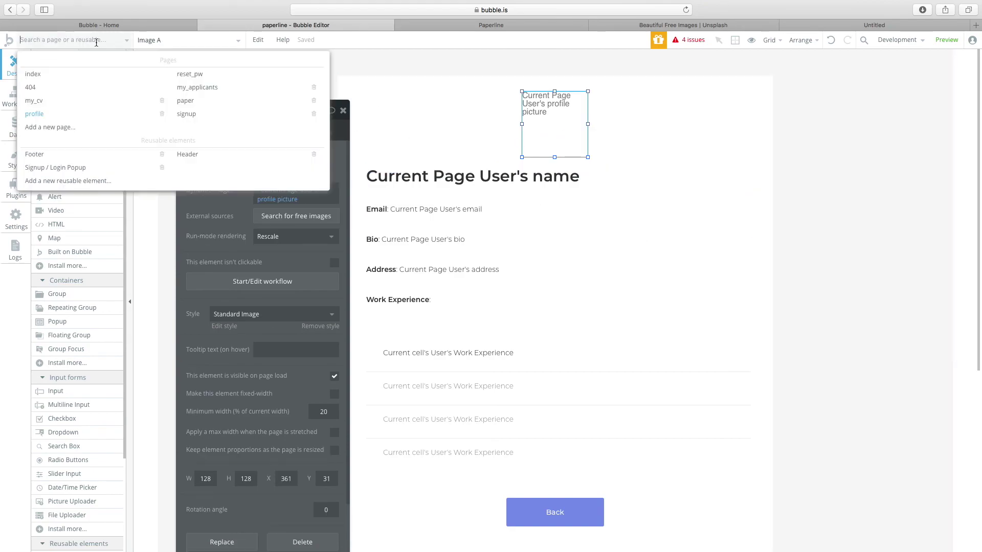
{"action": "left_click", "coordinate": [70, 126]}
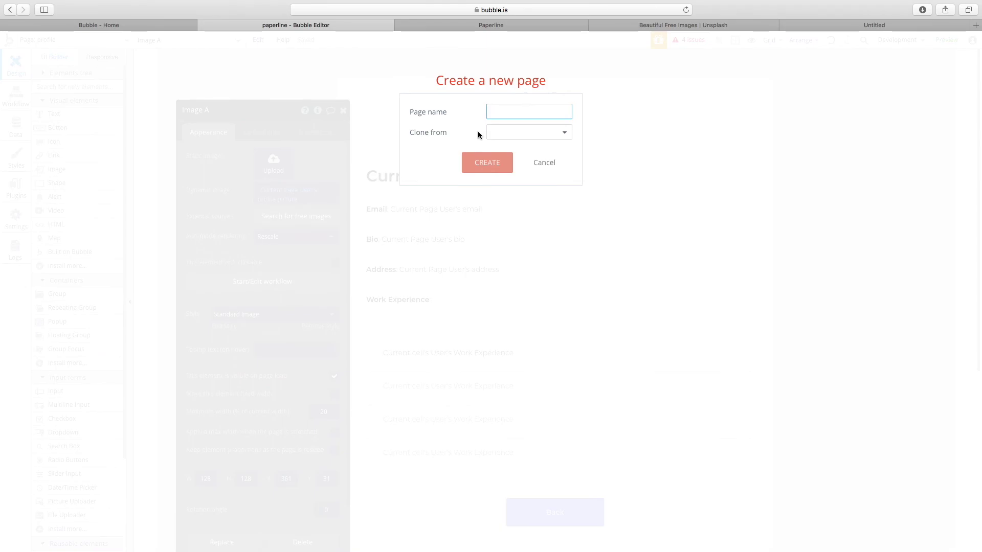
{"action": "type", "text": "applicant_profile"}
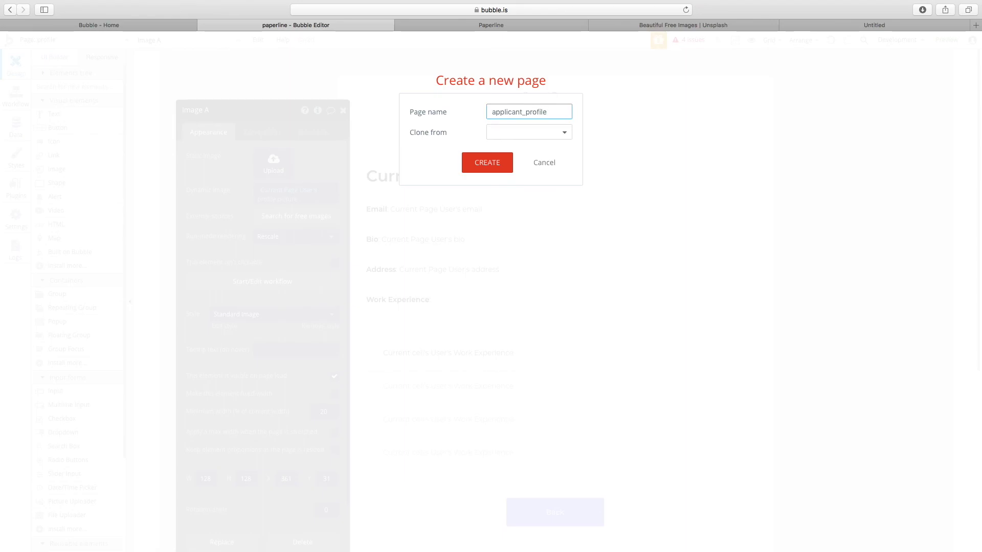
{"action": "key", "text": "super+a"}
{"action": "left_click", "coordinate": [516, 132]}
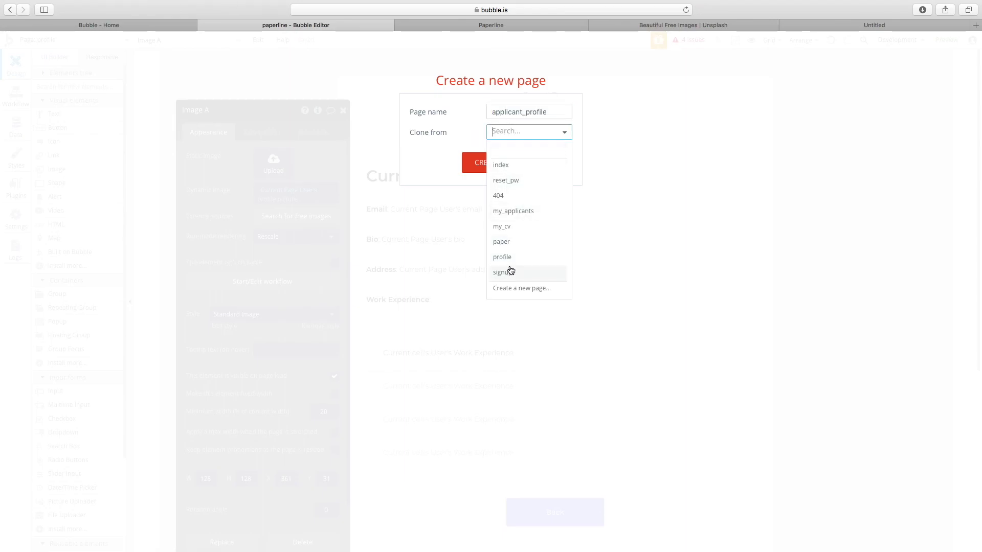
{"action": "left_click", "coordinate": [429, 225]}
{"action": "left_click", "coordinate": [424, 184]}
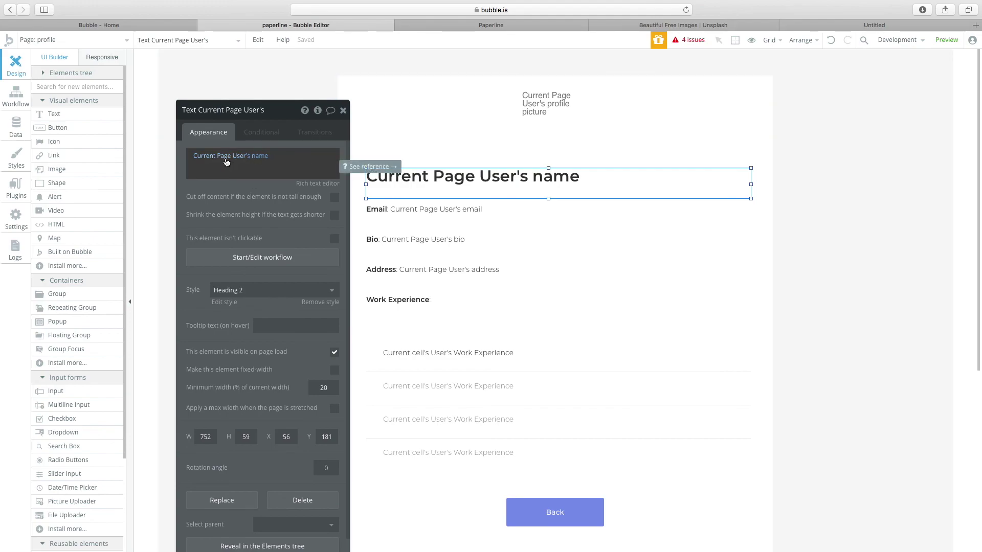
{"action": "key", "text": "Escape"}
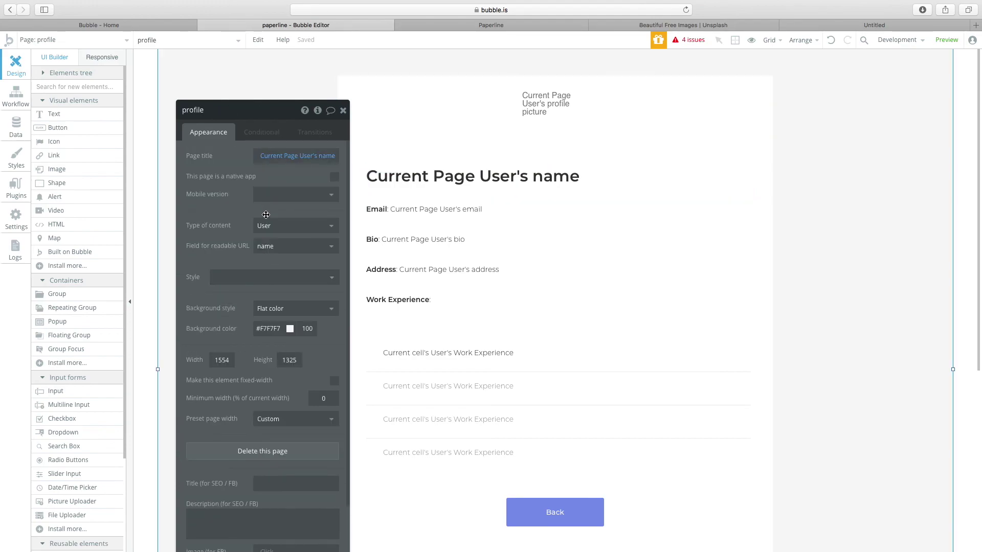
Browse the paper and my_cv pages, then switch to my_applicants.
{"action": "left_click", "coordinate": [111, 42]}
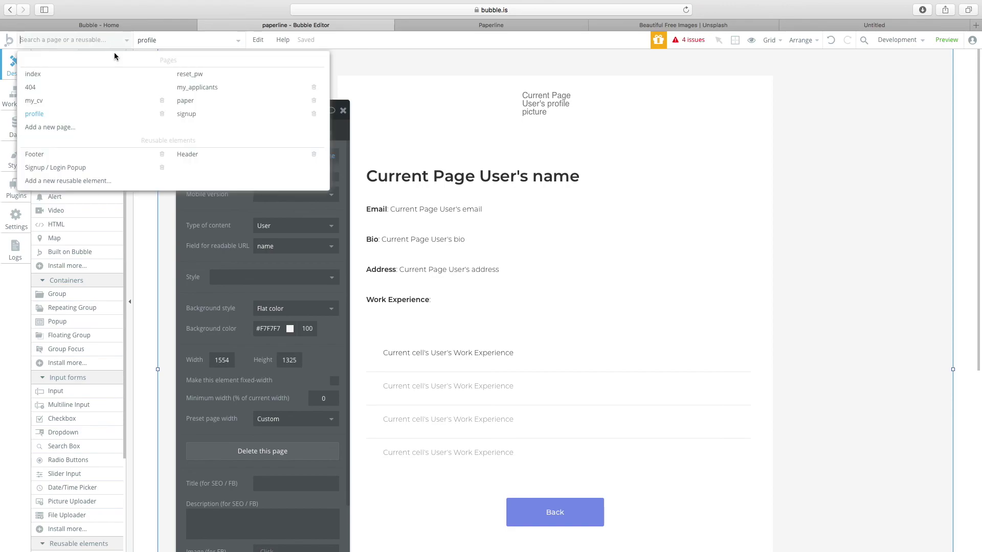
{"action": "mouse_move", "coordinate": [207, 108]}
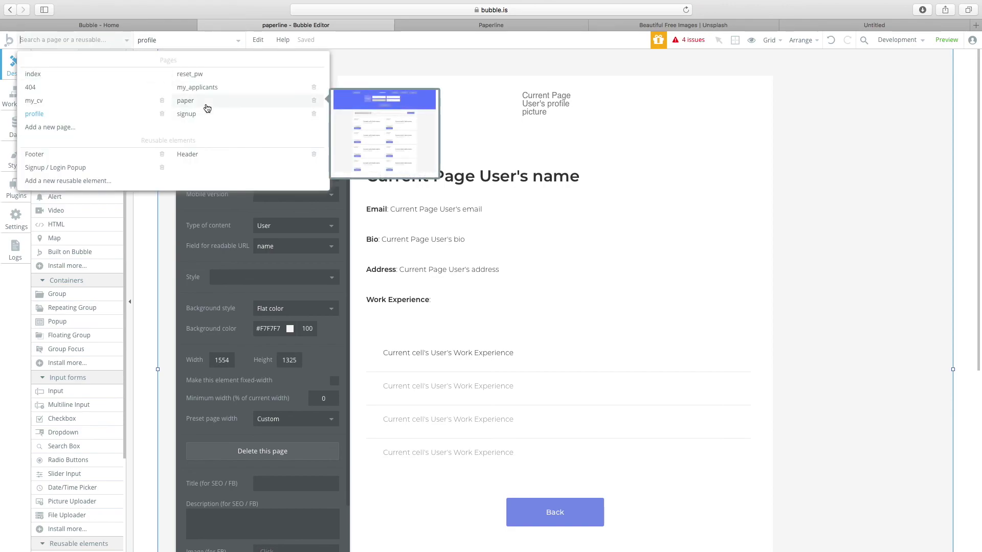
{"action": "left_click", "coordinate": [207, 107]}
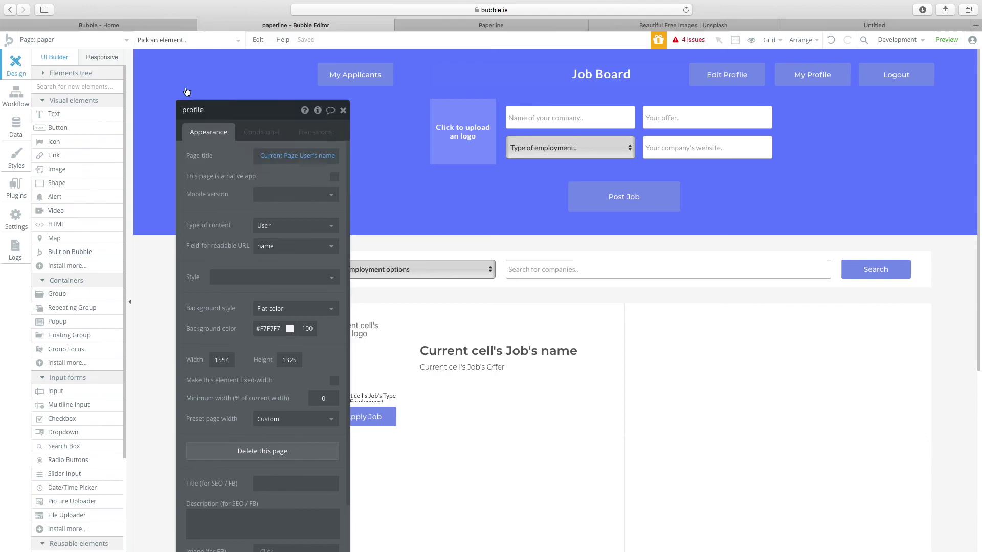
{"action": "left_click", "coordinate": [110, 41]}
{"action": "mouse_move", "coordinate": [102, 108]}
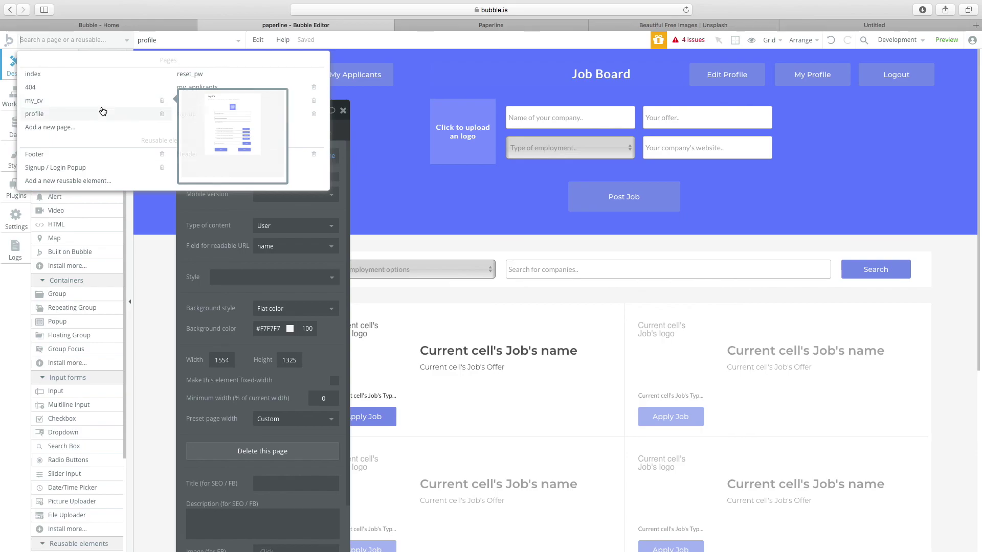
{"action": "left_click", "coordinate": [98, 106]}
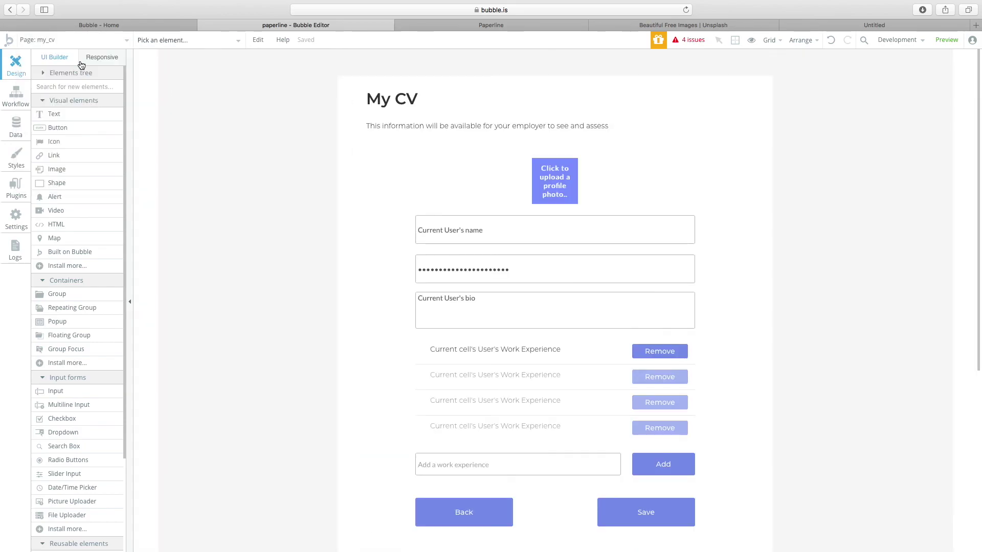
{"action": "left_click", "coordinate": [82, 40]}
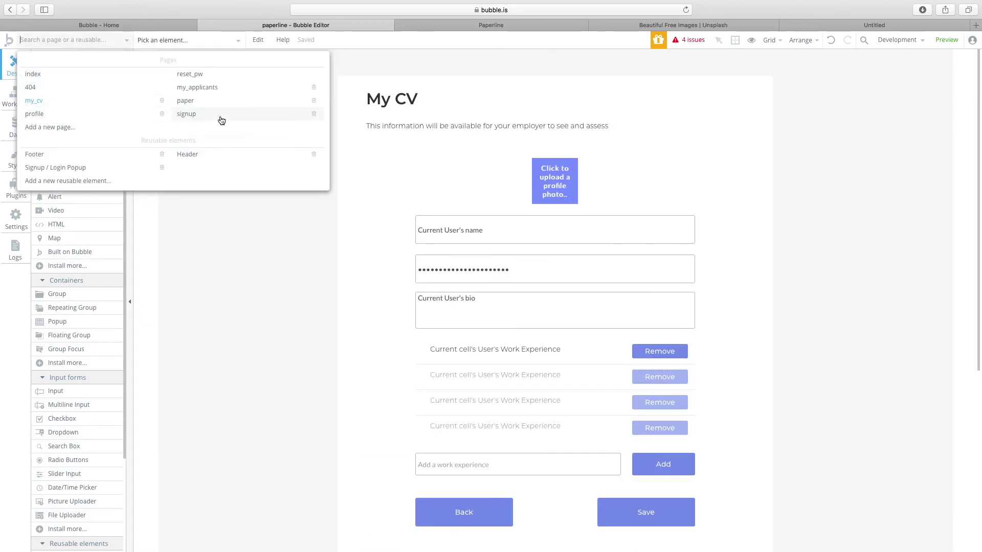
{"action": "left_click", "coordinate": [196, 88]}
Check the Send offer workflow's Show Popup Job step and the popup's email text.
{"action": "double_click", "coordinate": [390, 214]}
{"action": "left_click", "coordinate": [231, 205]}
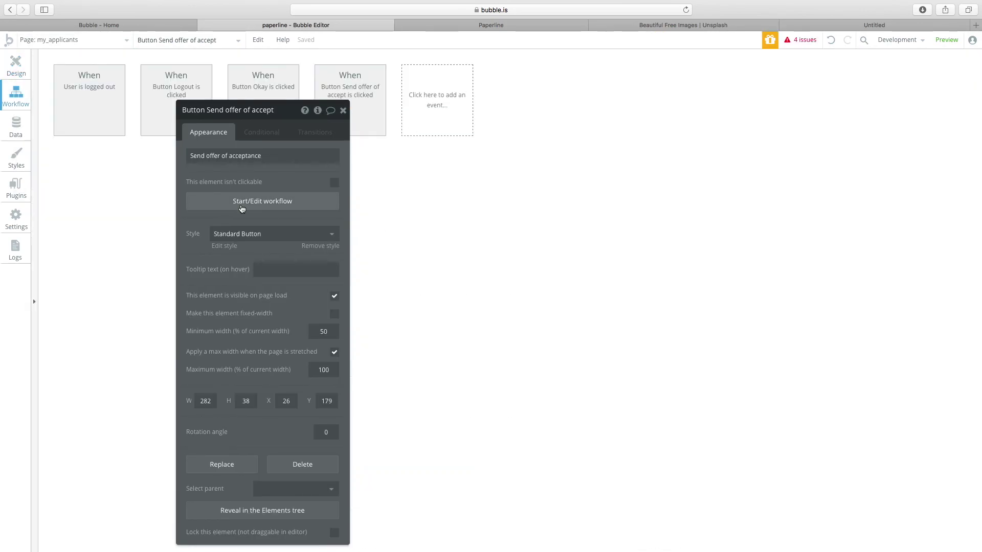
{"action": "left_click", "coordinate": [94, 170]}
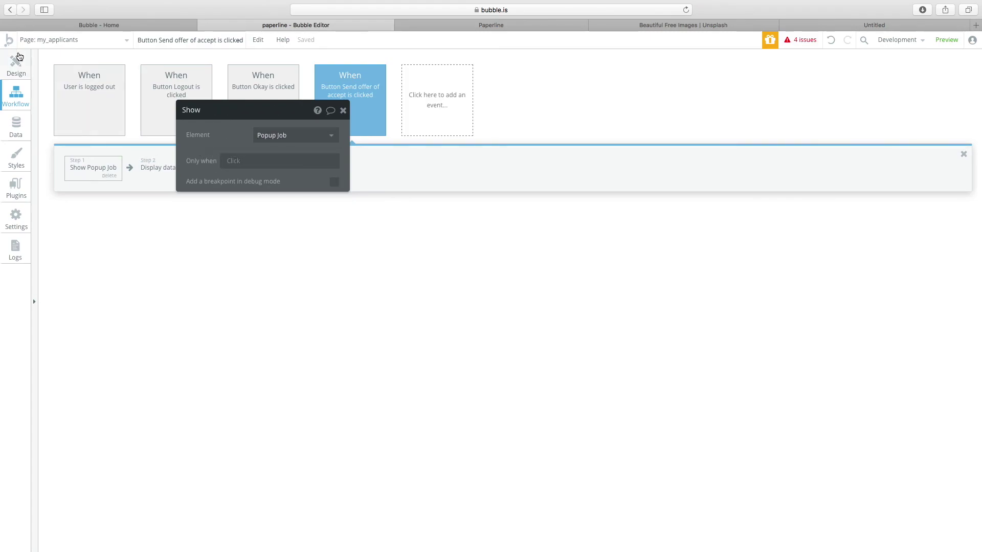
{"action": "left_click", "coordinate": [16, 65]}
{"action": "left_click", "coordinate": [189, 40]}
{"action": "mouse_move", "coordinate": [180, 93]}
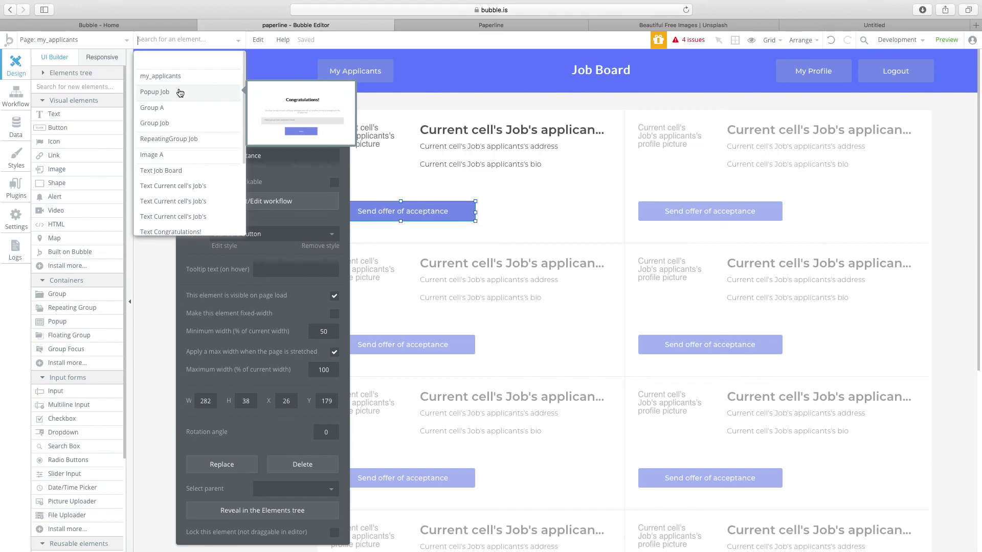
{"action": "left_click", "coordinate": [180, 93]}
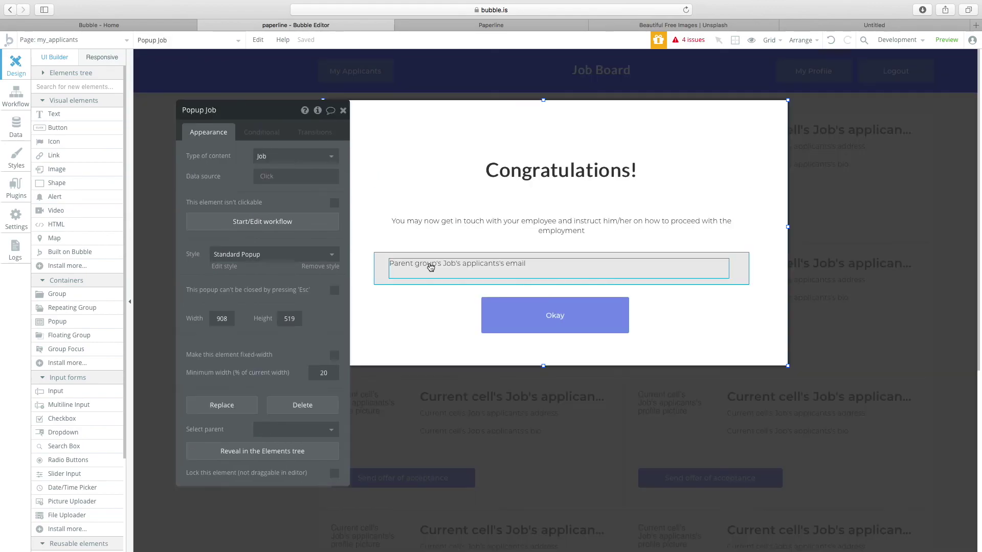
{"action": "left_click", "coordinate": [435, 267]}
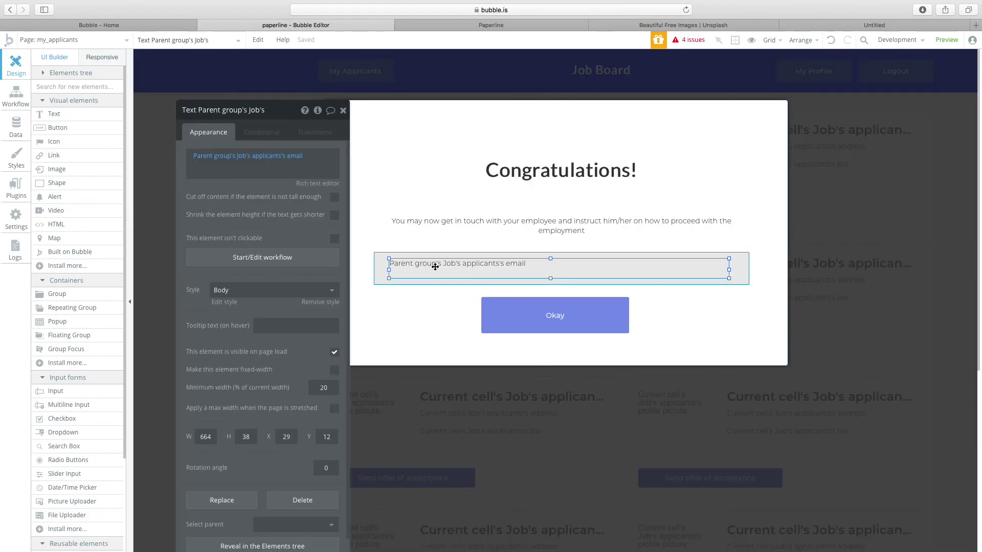
{"action": "left_click", "coordinate": [414, 422]}
Set the workflow's Display data to Current cell's Job for Popup Job.
{"action": "left_click", "coordinate": [425, 219]}
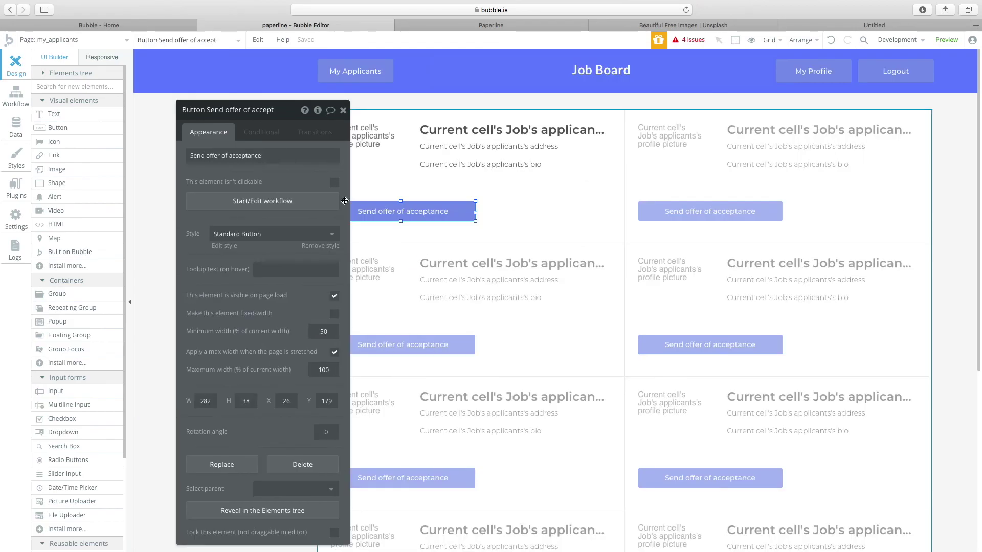
{"action": "left_click", "coordinate": [275, 201]}
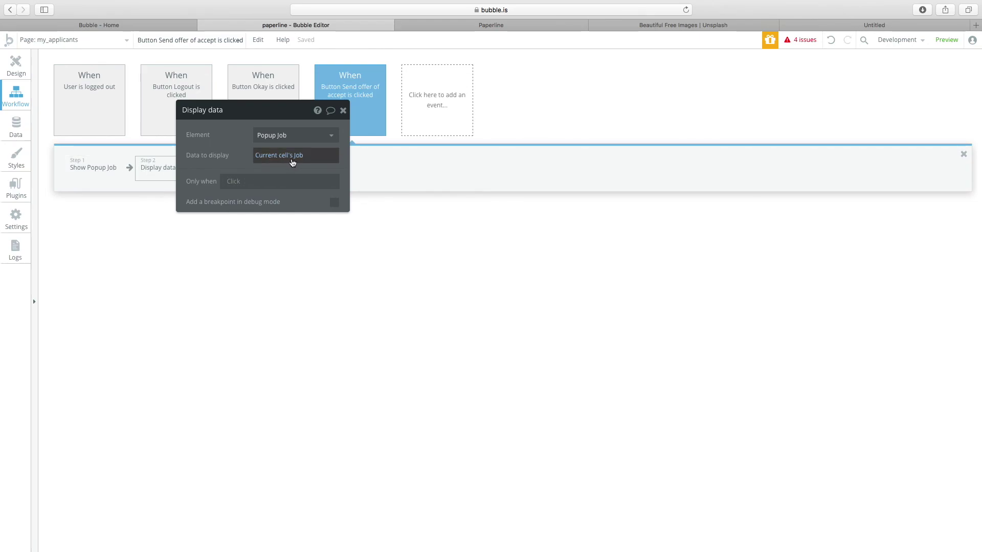
{"action": "left_click", "coordinate": [292, 163]}
{"action": "key", "text": "Return"}
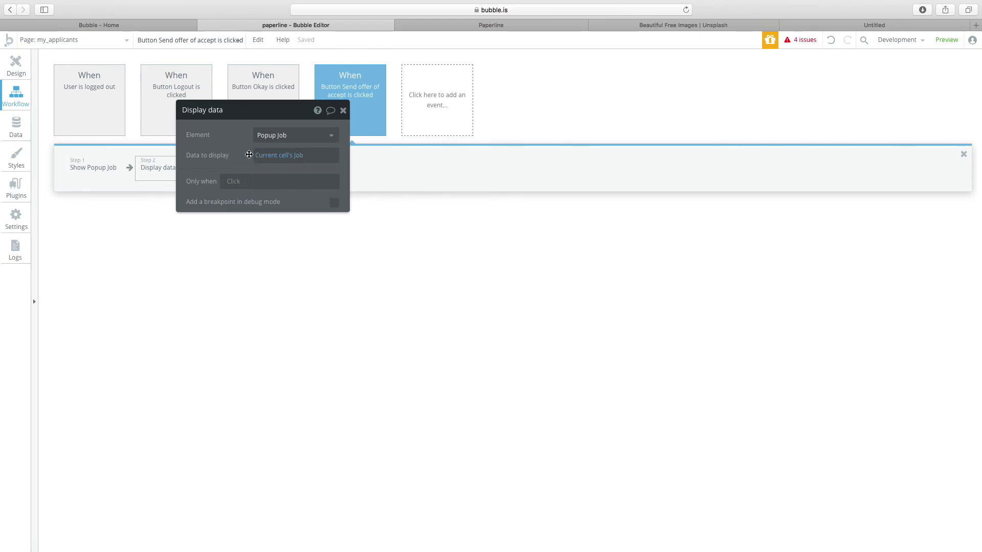
Return to the page design and bring up the 4 issues list.
{"action": "left_click", "coordinate": [16, 72]}
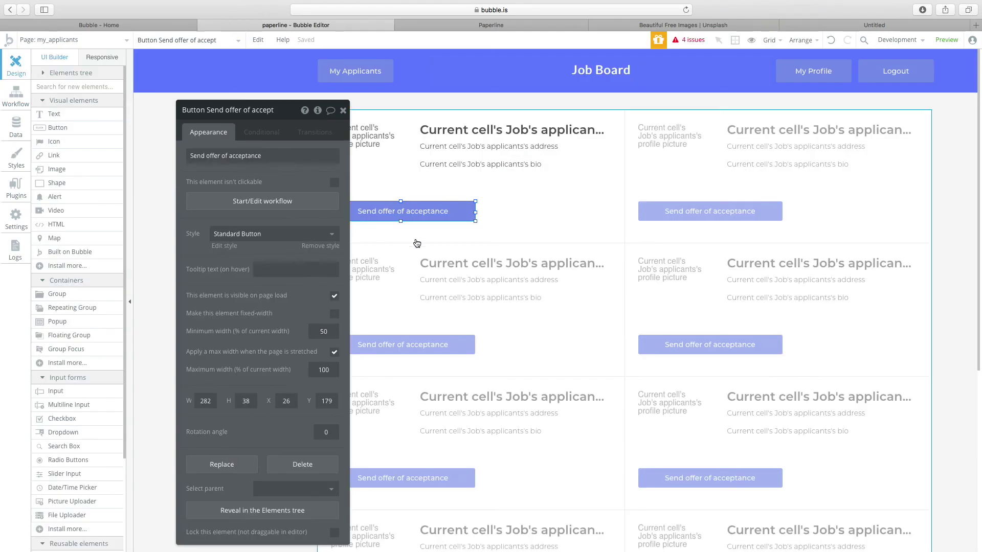
{"action": "scroll", "coordinate": [672, 204], "scroll_direction": "down", "scroll_amount": 3}
{"action": "scroll", "coordinate": [673, 209], "scroll_direction": "up", "scroll_amount": 4}
{"action": "scroll", "coordinate": [674, 207], "scroll_direction": "down", "scroll_amount": 2}
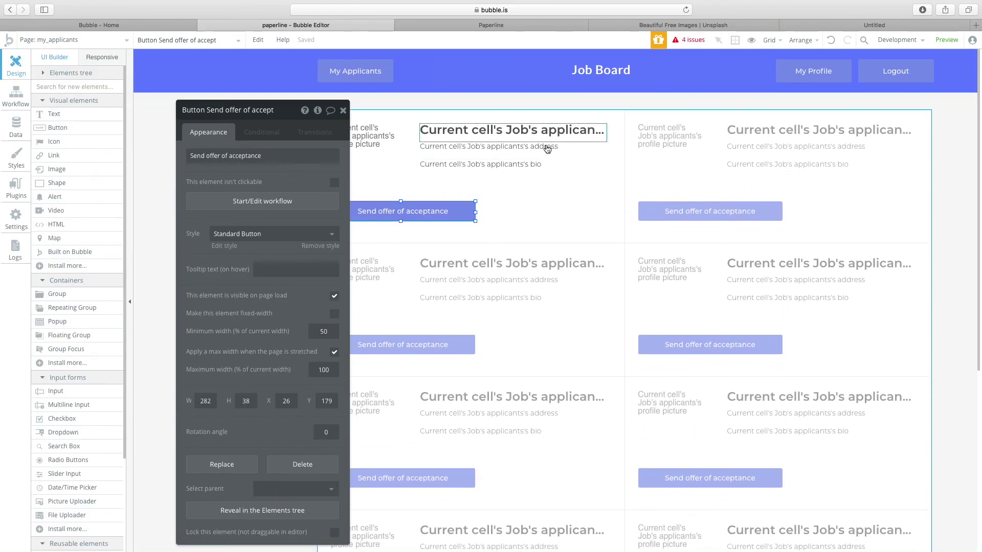
{"action": "left_click", "coordinate": [690, 40]}
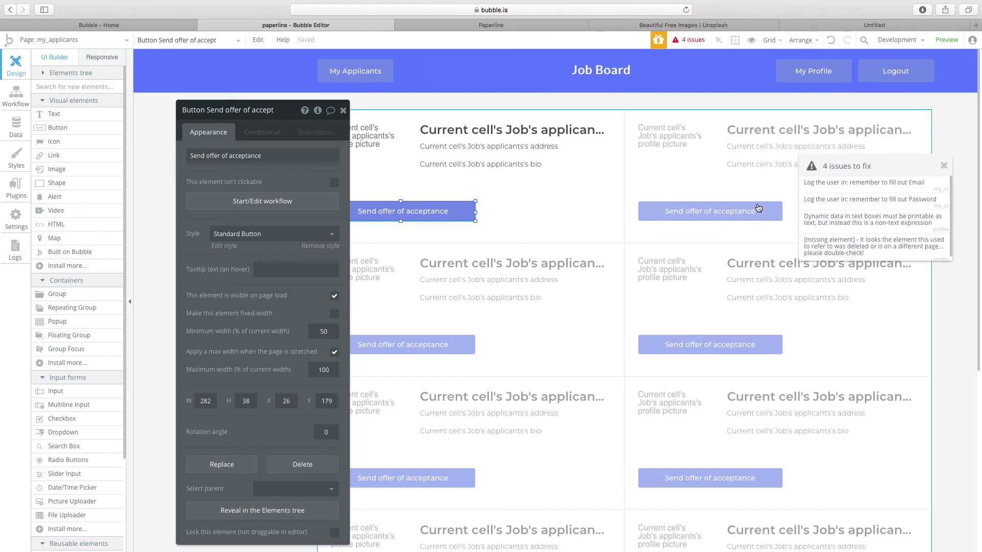
Delete the 'Log the user in' step from my_cv's Save workflow.
{"action": "left_click", "coordinate": [875, 185]}
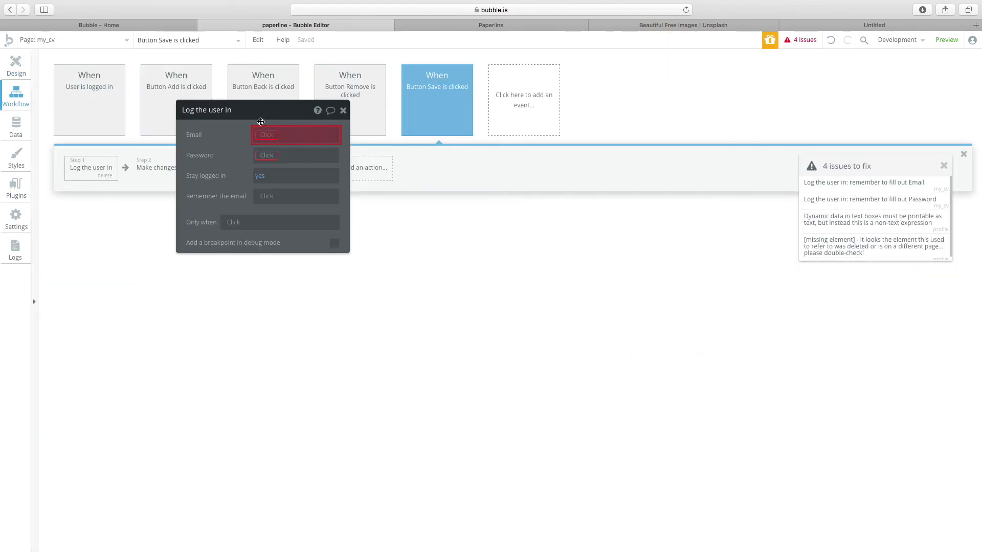
{"action": "left_click_drag", "start_coordinate": [245, 119], "coordinate": [290, 129]}
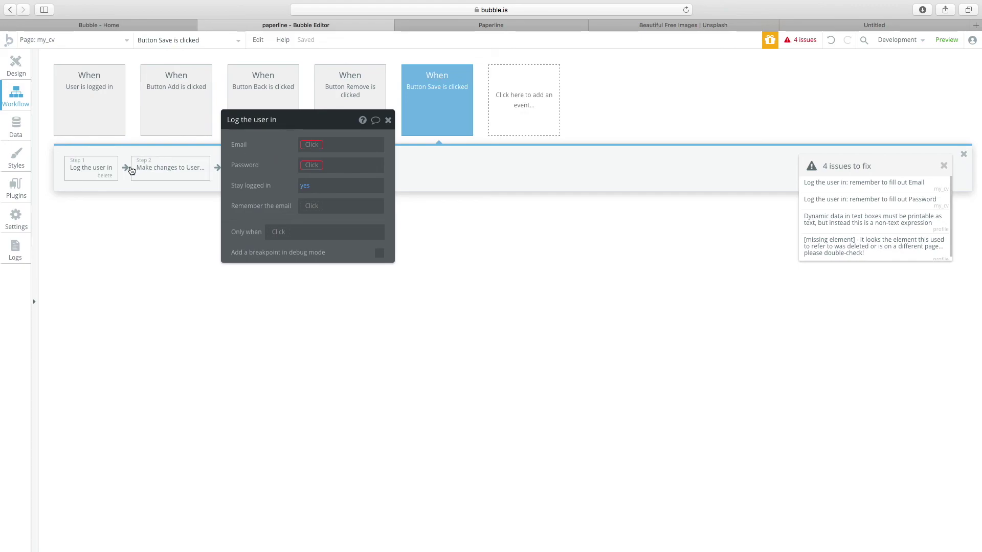
{"action": "right_click", "coordinate": [91, 168]}
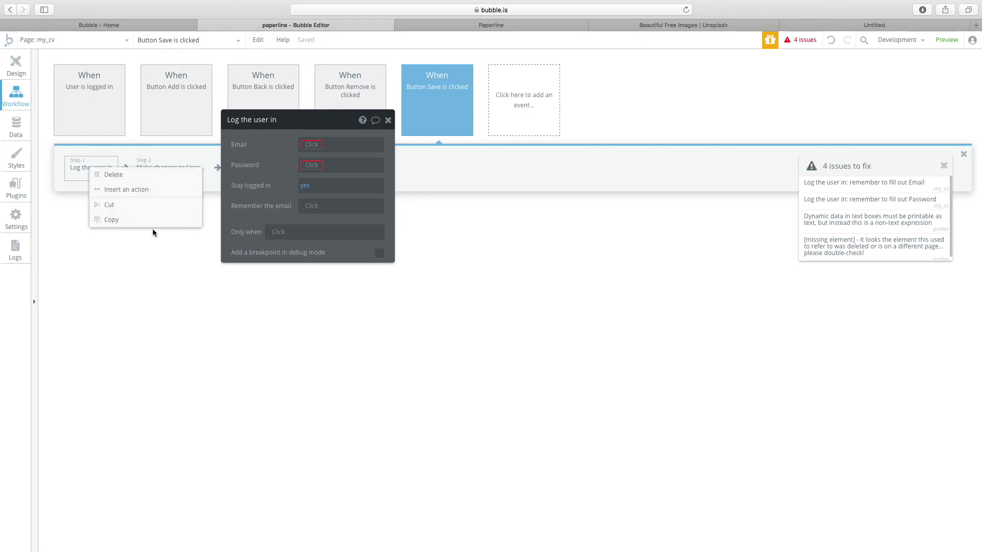
{"action": "left_click", "coordinate": [124, 179]}
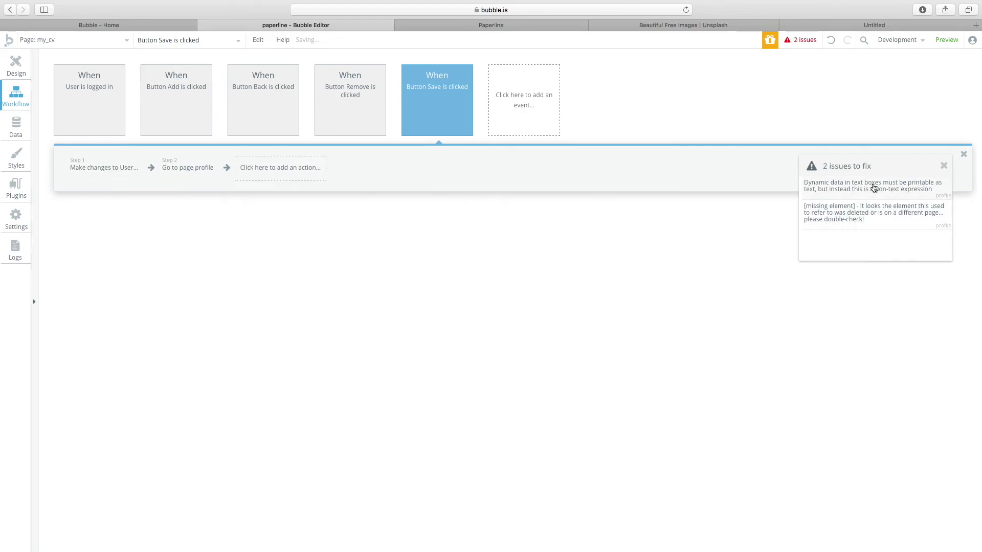
Delete the broken Input B element on the profile page.
{"action": "left_click", "coordinate": [872, 189]}
{"action": "left_click_drag", "start_coordinate": [325, 187], "coordinate": [97, 178]}
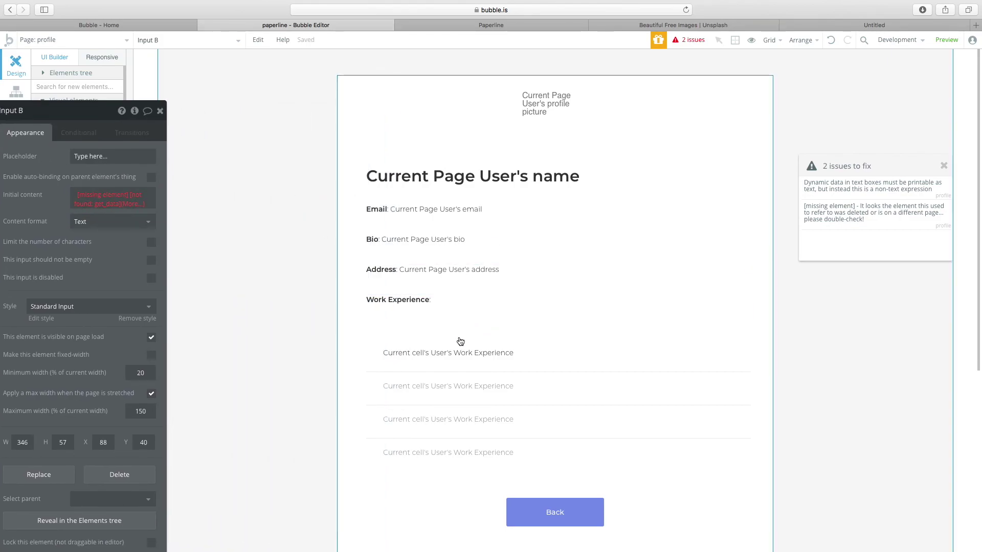
{"action": "left_click_drag", "start_coordinate": [41, 131], "coordinate": [194, 106]}
{"action": "scroll", "coordinate": [444, 326], "scroll_direction": "down", "scroll_amount": 6}
{"action": "scroll", "coordinate": [443, 326], "scroll_direction": "up", "scroll_amount": 4}
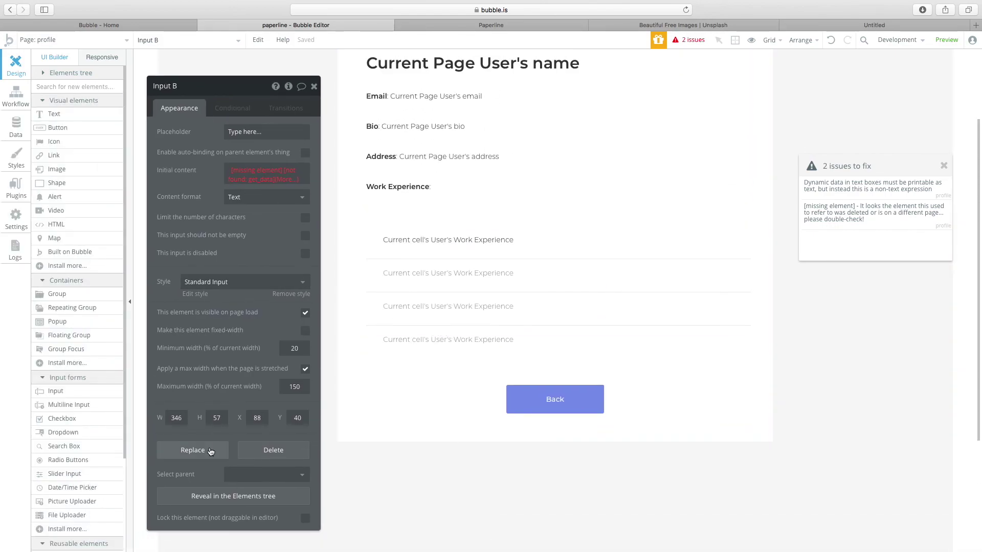
{"action": "left_click", "coordinate": [257, 451]}
{"action": "left_click", "coordinate": [585, 292]}
{"action": "scroll", "coordinate": [486, 179], "scroll_direction": "up", "scroll_amount": 3}
Switch to the index login page and preview the app.
{"action": "left_click", "coordinate": [72, 40]}
{"action": "left_click", "coordinate": [57, 72]}
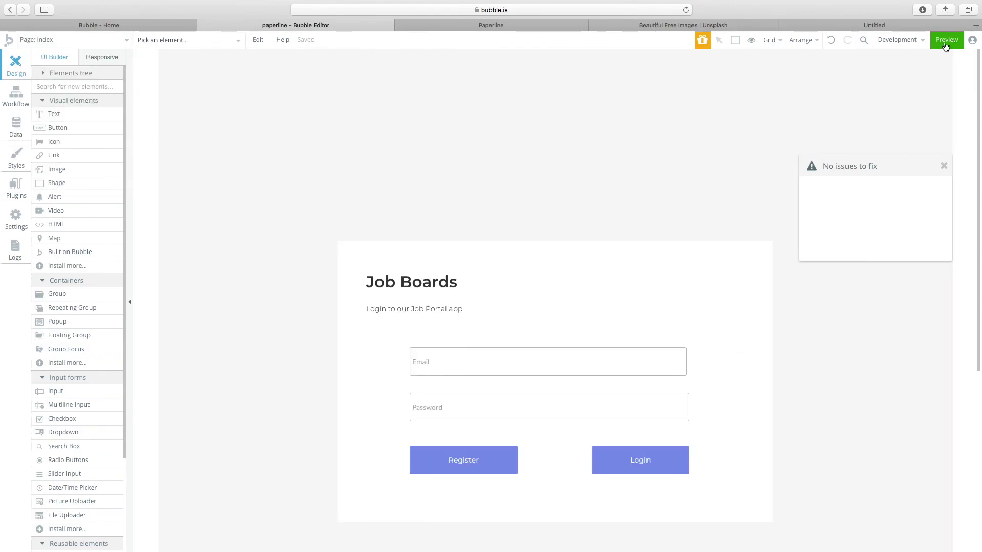
{"action": "left_click", "coordinate": [947, 39]}
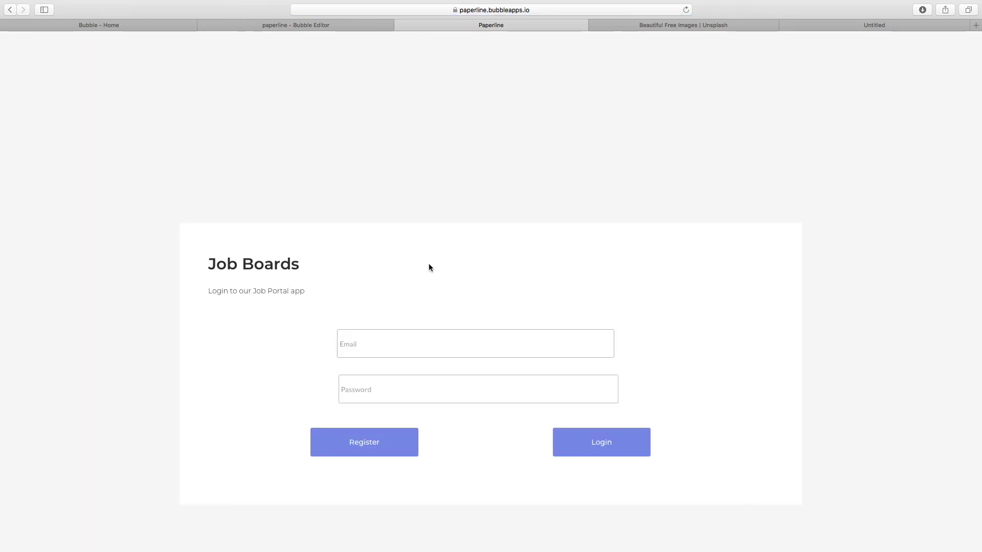
On the signup form, enter a name, email and password, then submit it.
{"action": "left_click", "coordinate": [443, 347]}
{"action": "left_click", "coordinate": [379, 434]}
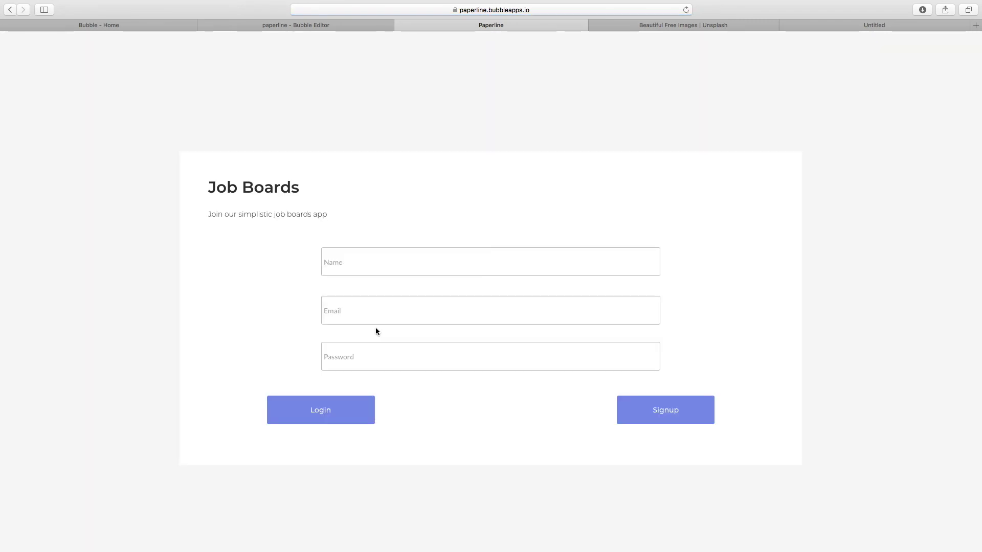
{"action": "left_click", "coordinate": [361, 274]}
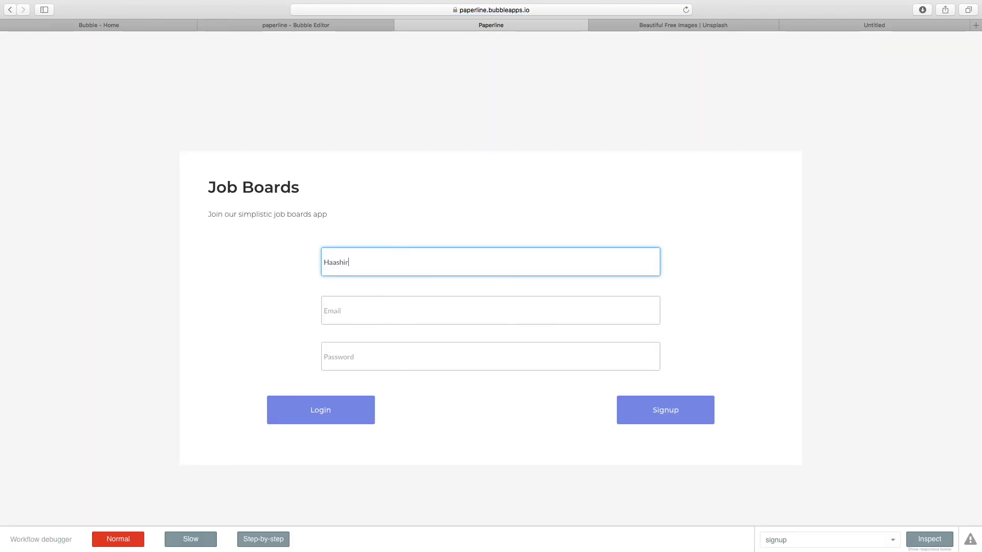
{"action": "left_click", "coordinate": [358, 310]}
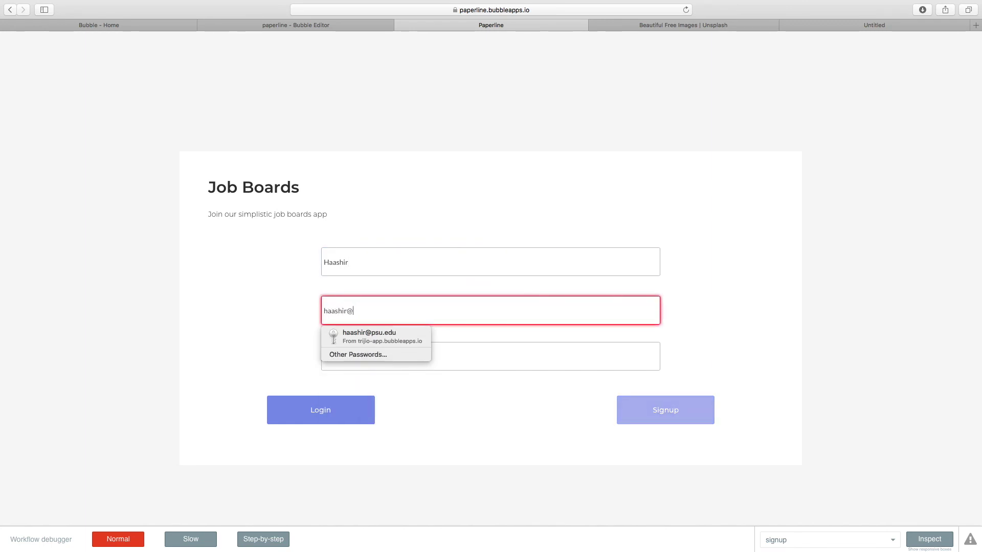
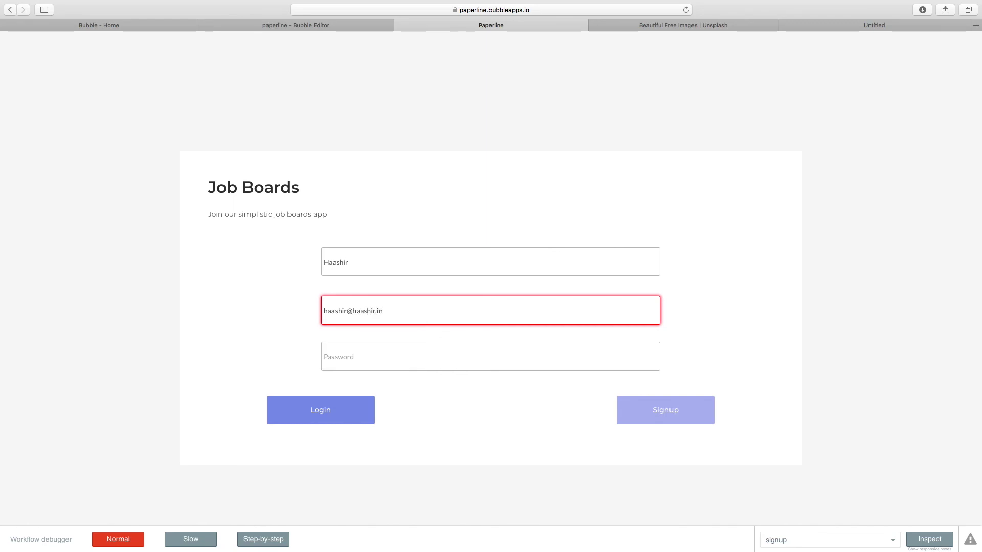
{"action": "key", "text": "Tab"}
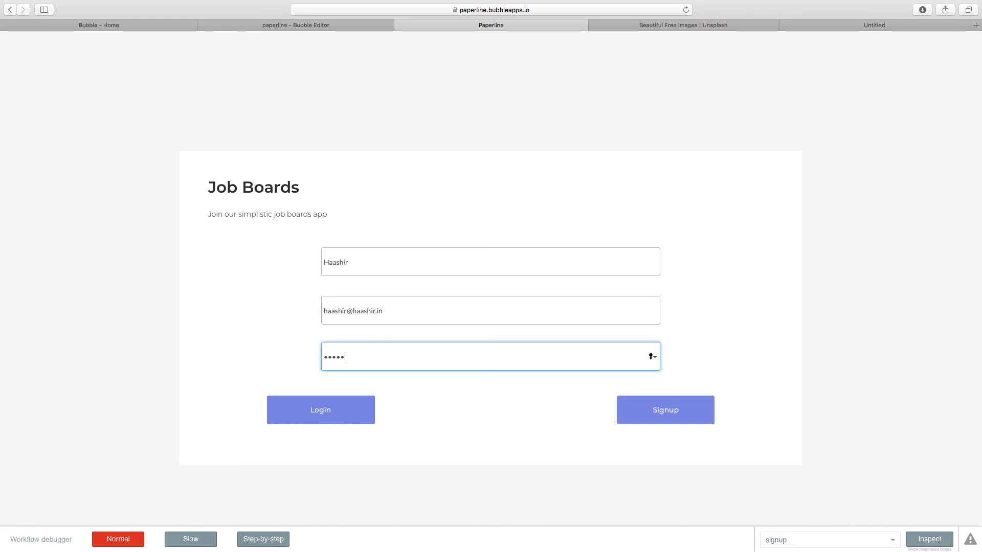
{"action": "left_click", "coordinate": [634, 406]}
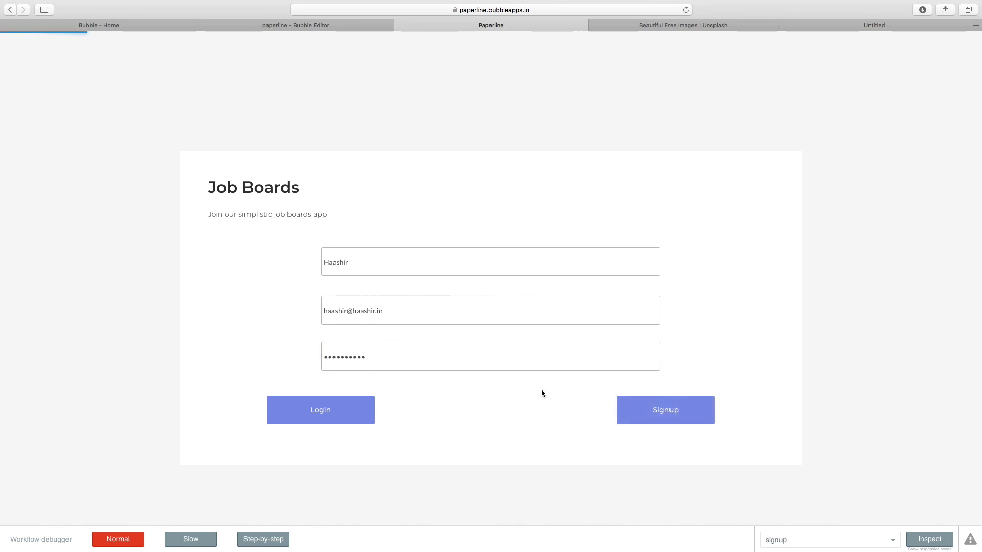
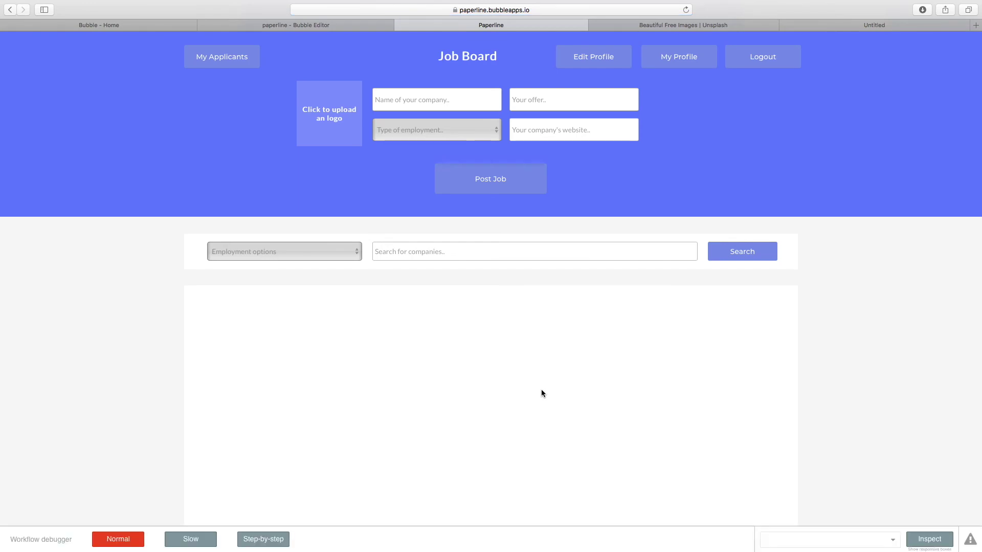
Enter company name Haze and a salary offer of $150K - 200 k.
{"action": "left_click", "coordinate": [408, 102]}
{"action": "type", "text": "Haze"}
{"action": "left_click", "coordinate": [586, 109]}
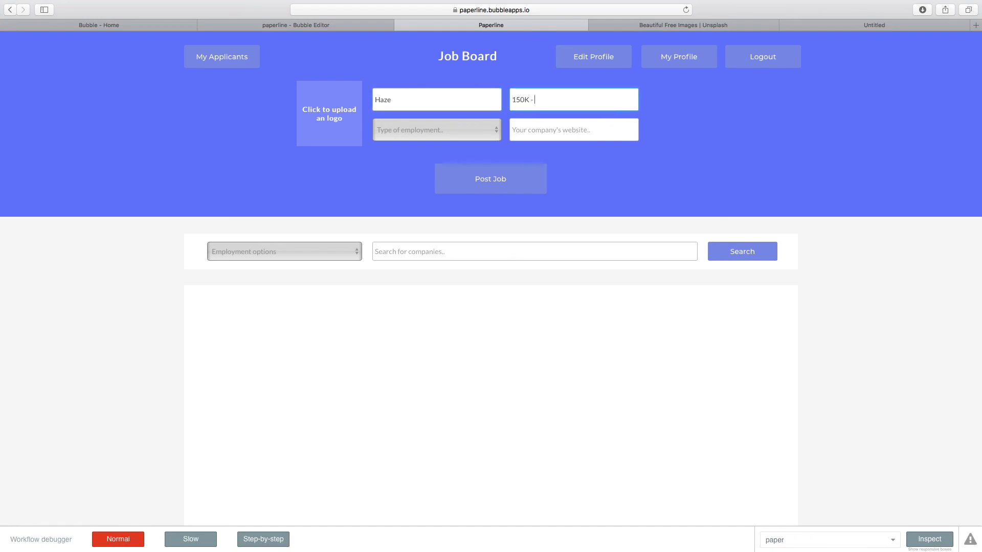
{"action": "type", "text": "150K - 200 k"}
{"action": "key", "text": "super+a"}
{"action": "key", "text": "Left"}
{"action": "type", "text": "$"}
Choose Full-Time, enter the website, post the Haze job, and return to the editor.
{"action": "left_click", "coordinate": [465, 136]}
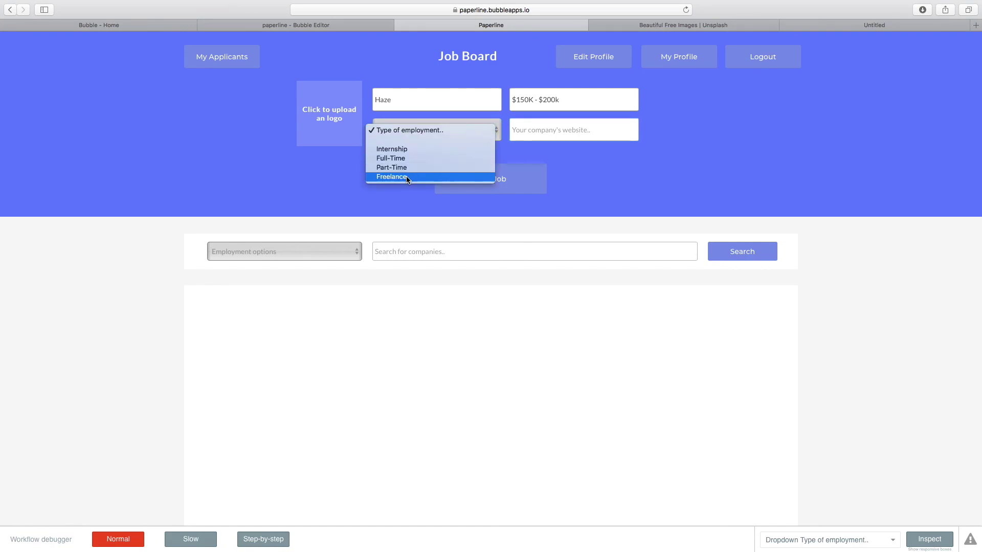
{"action": "left_click", "coordinate": [413, 158]}
{"action": "left_click", "coordinate": [616, 134]}
{"action": "type", "text": "http://haashir.in"}
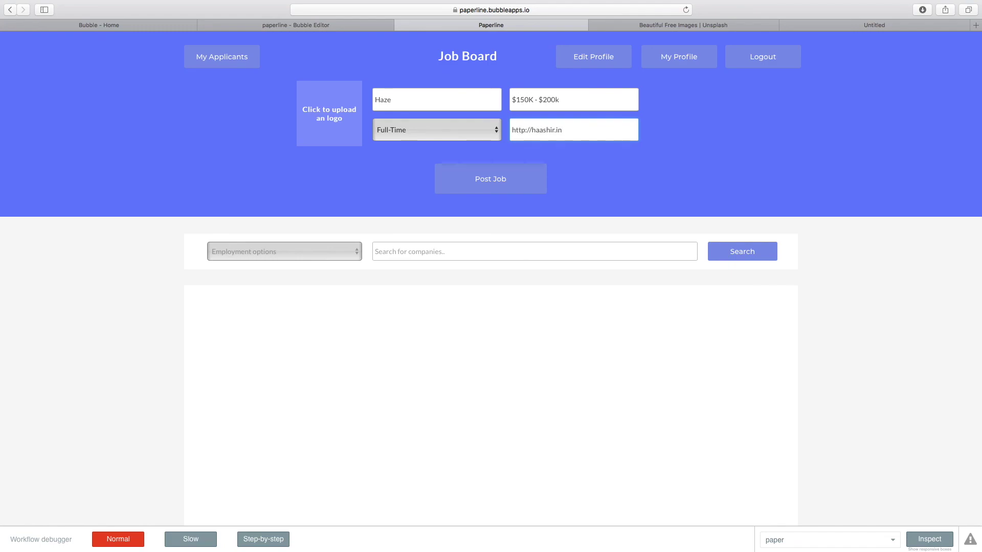
{"action": "left_click", "coordinate": [500, 189]}
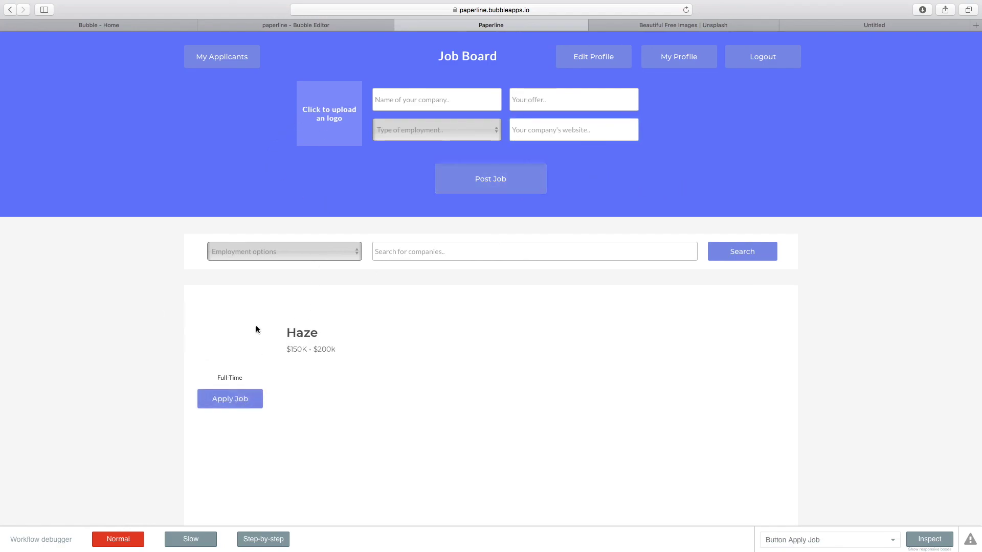
{"action": "left_click", "coordinate": [271, 24]}
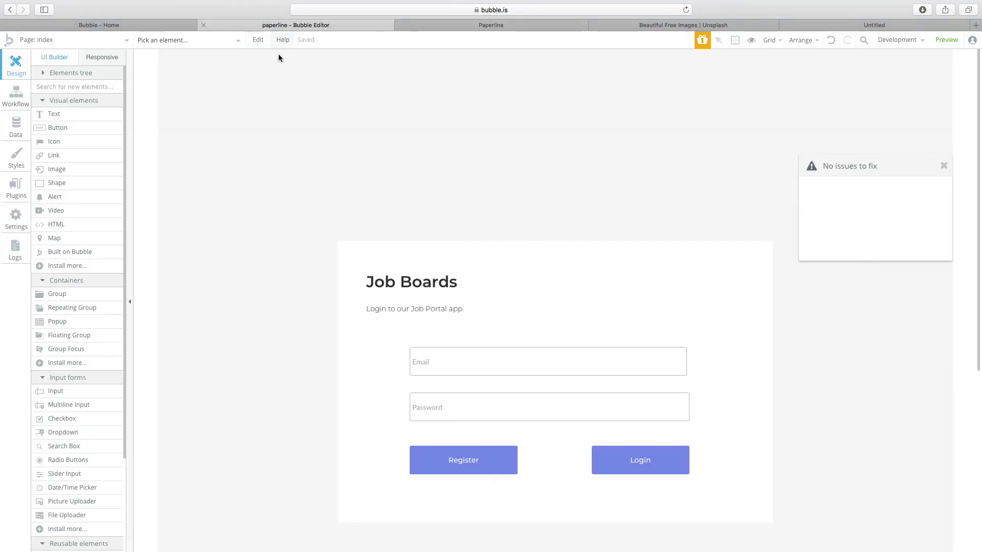
On the paper page, start the Apply Job button's click workflow.
{"action": "left_click", "coordinate": [95, 41]}
{"action": "mouse_move", "coordinate": [201, 105]}
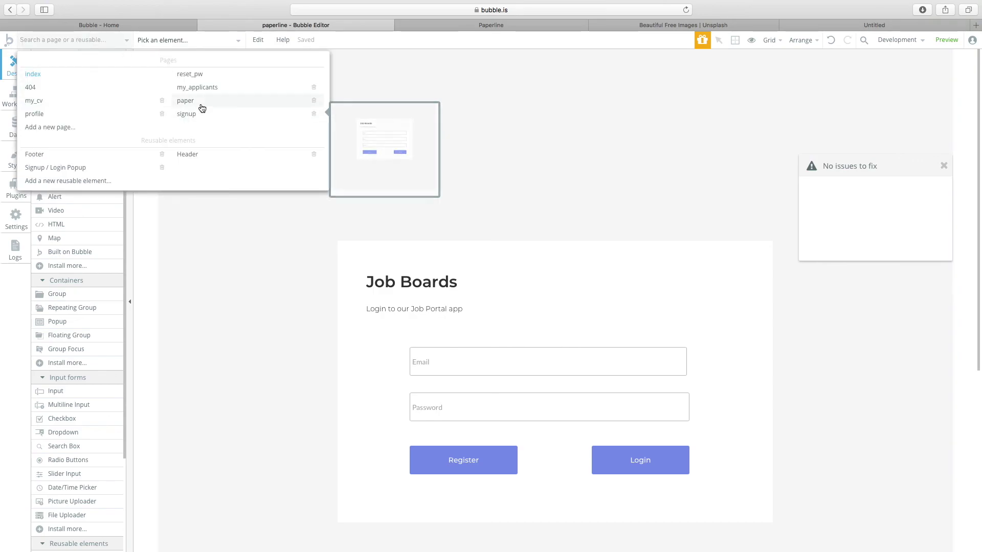
{"action": "left_click", "coordinate": [203, 105]}
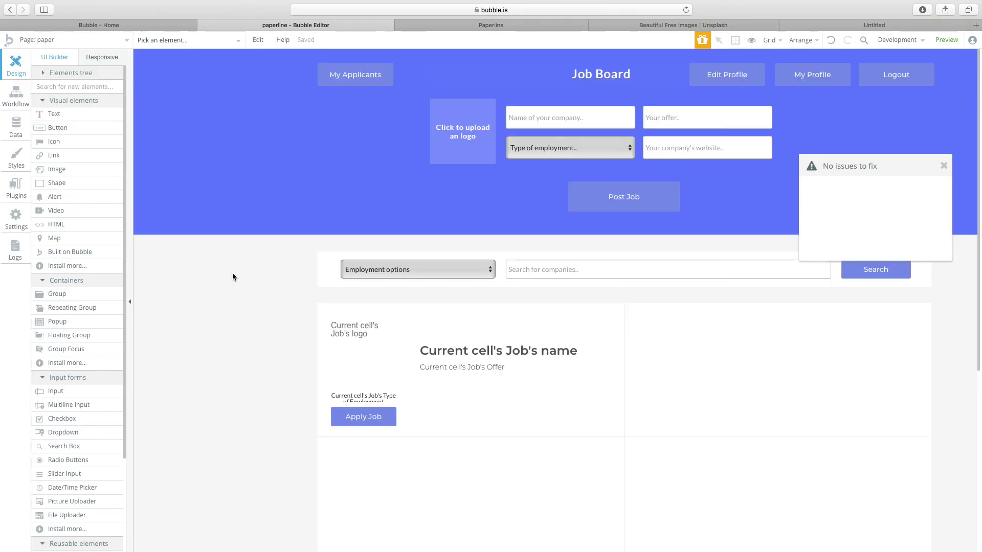
{"action": "double_click", "coordinate": [363, 417]}
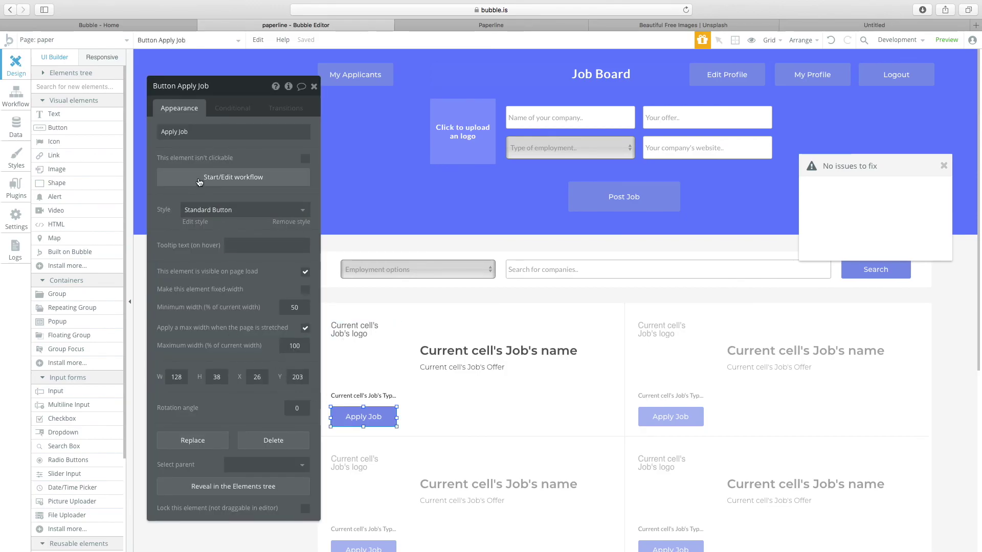
{"action": "left_click", "coordinate": [200, 179]}
Add a Make changes step adding Current User to the current cell's Job applicants, then preview.
{"action": "left_click", "coordinate": [91, 170]}
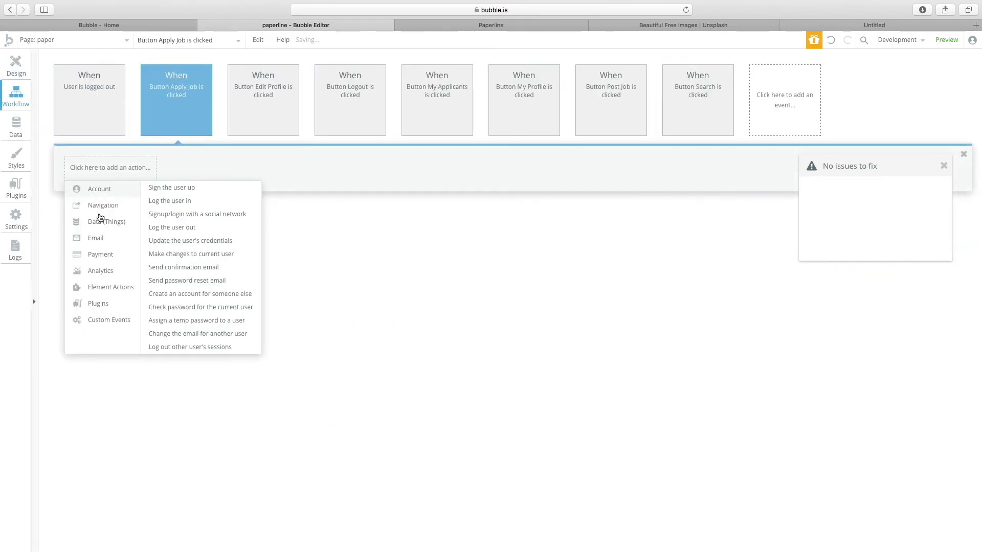
{"action": "mouse_move", "coordinate": [106, 222]}
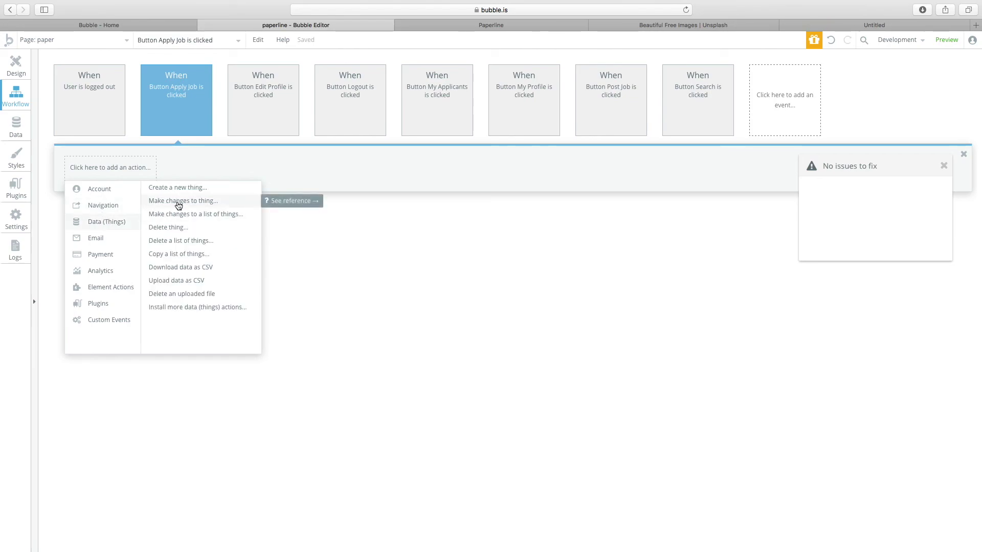
{"action": "left_click", "coordinate": [178, 203]}
{"action": "left_click", "coordinate": [238, 110]}
{"action": "left_click", "coordinate": [239, 124]}
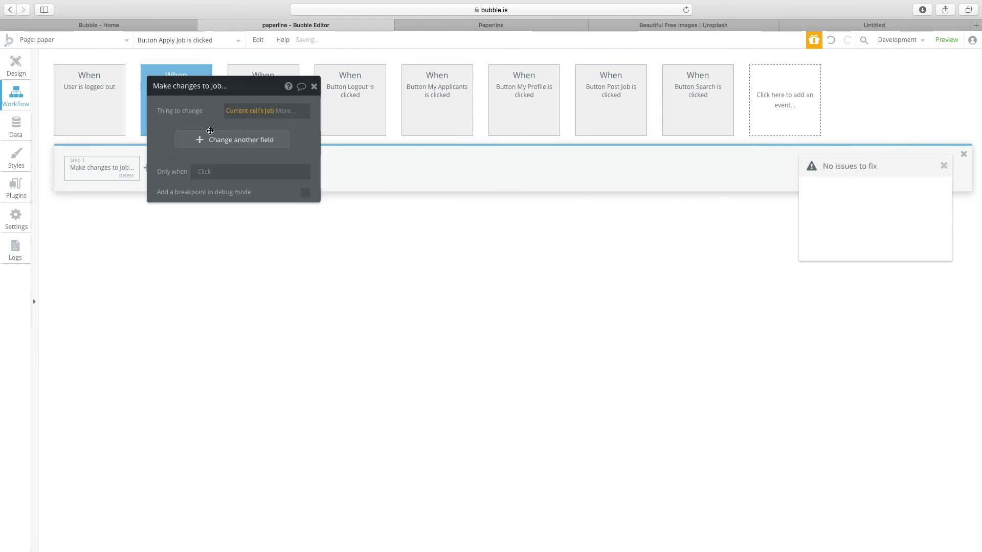
{"action": "left_click", "coordinate": [207, 137]}
{"action": "left_click", "coordinate": [173, 136]}
{"action": "left_click", "coordinate": [170, 149]}
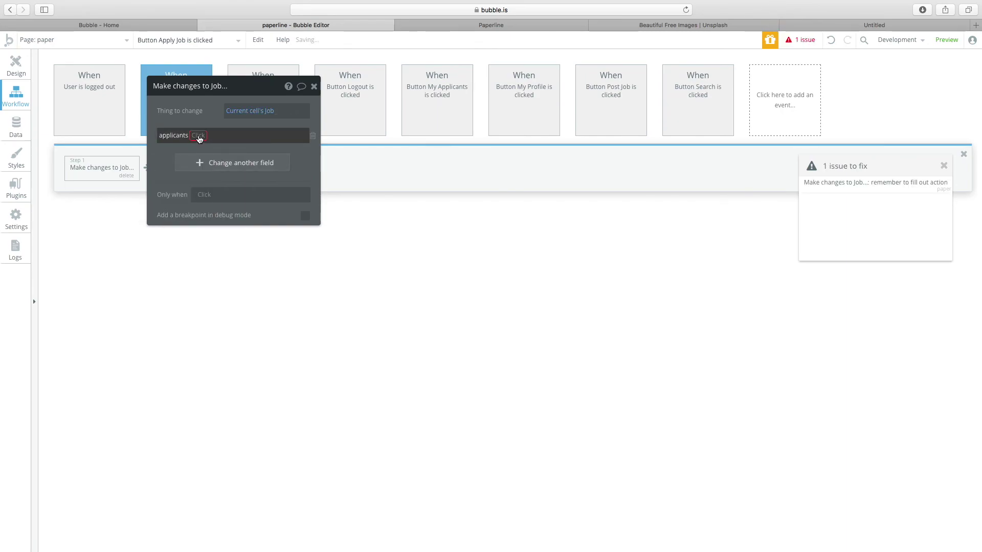
{"action": "left_click", "coordinate": [199, 148]}
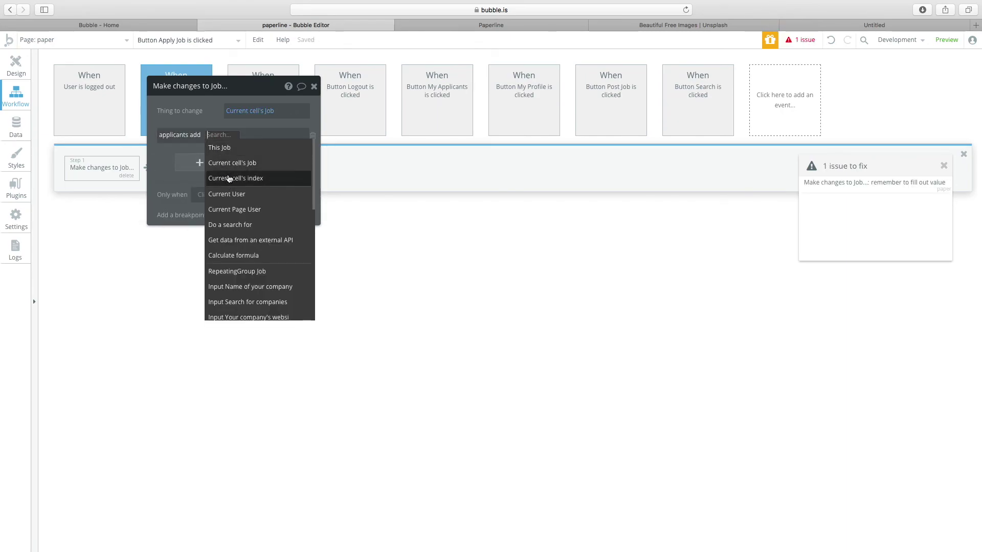
{"action": "left_click", "coordinate": [228, 195]}
{"action": "left_click", "coordinate": [16, 64]}
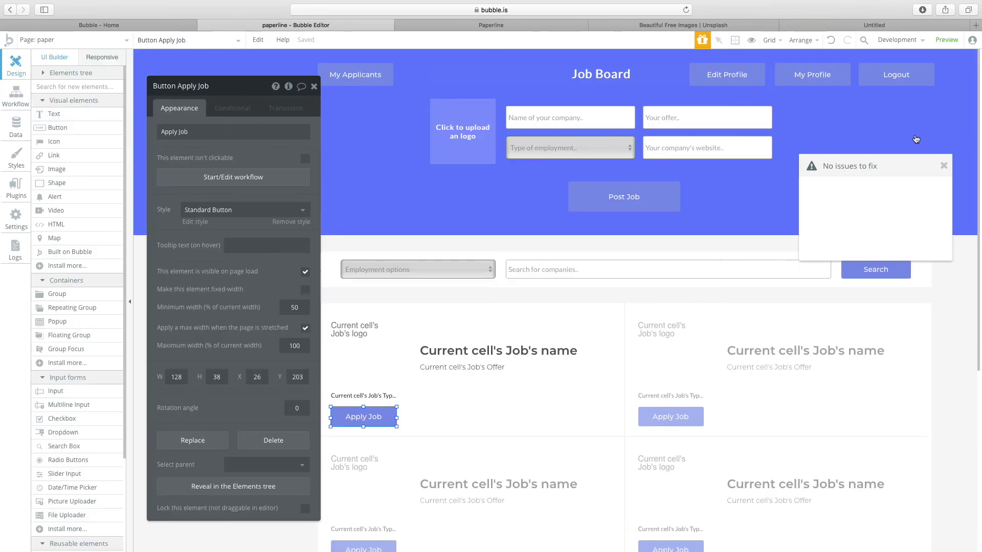
{"action": "left_click", "coordinate": [947, 40]}
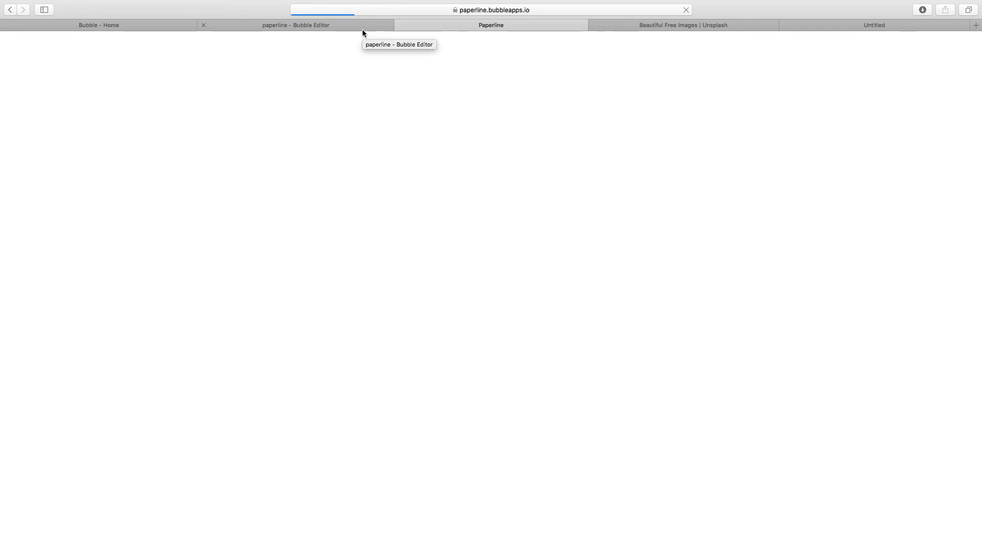
In the editor, draw a new popup and a text box inside it.
{"action": "left_click", "coordinate": [320, 26]}
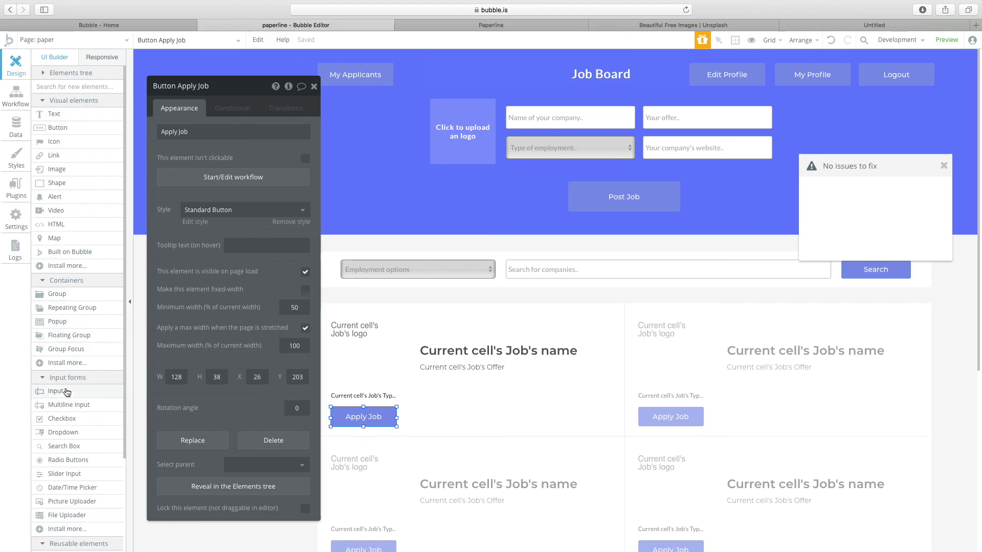
{"action": "scroll", "coordinate": [77, 439], "scroll_direction": "down", "scroll_amount": 3}
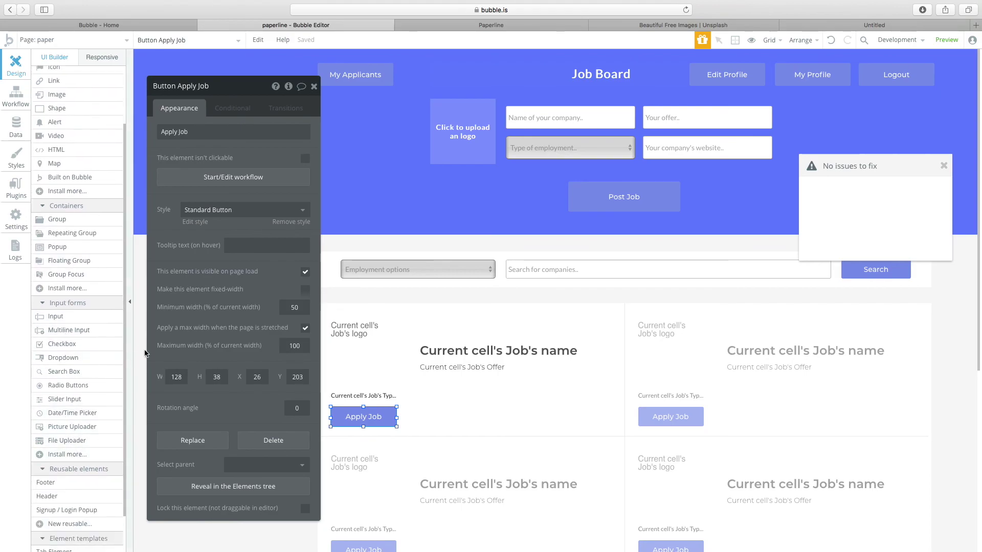
{"action": "left_click", "coordinate": [64, 259]}
{"action": "left_click_drag", "start_coordinate": [443, 233], "coordinate": [705, 376]}
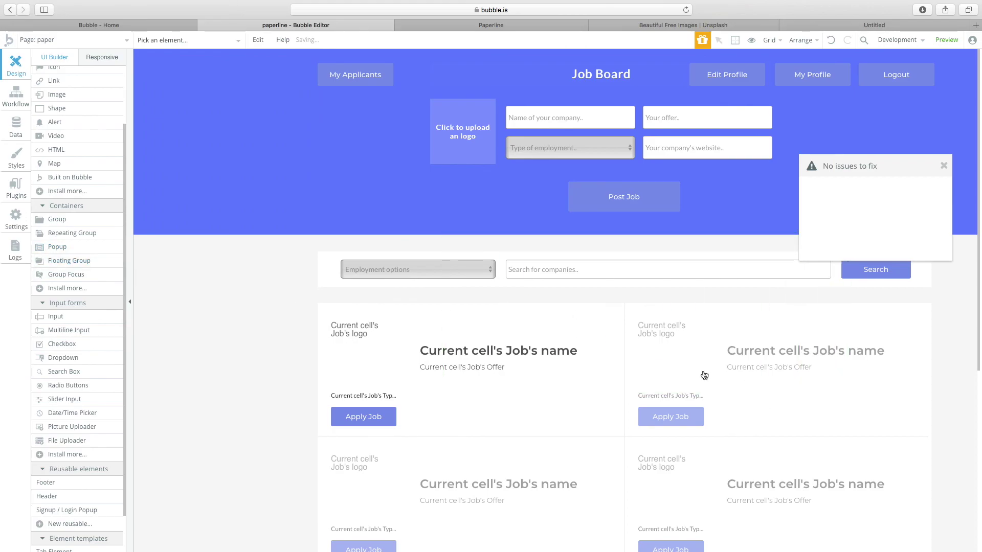
{"action": "scroll", "coordinate": [66, 125], "scroll_direction": "up", "scroll_amount": 3}
{"action": "left_click", "coordinate": [53, 114]}
{"action": "left_click_drag", "start_coordinate": [465, 114], "coordinate": [598, 169]}
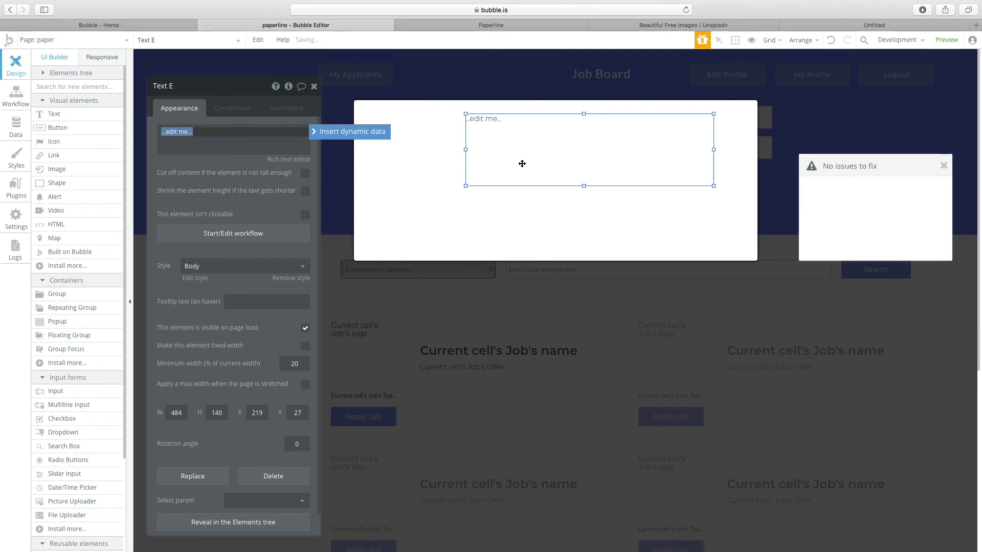
Type the Applied! heading and clear its Heading 1 style for custom fonts.
{"action": "type", "text": "Applied!"}
{"action": "left_click", "coordinate": [276, 266]}
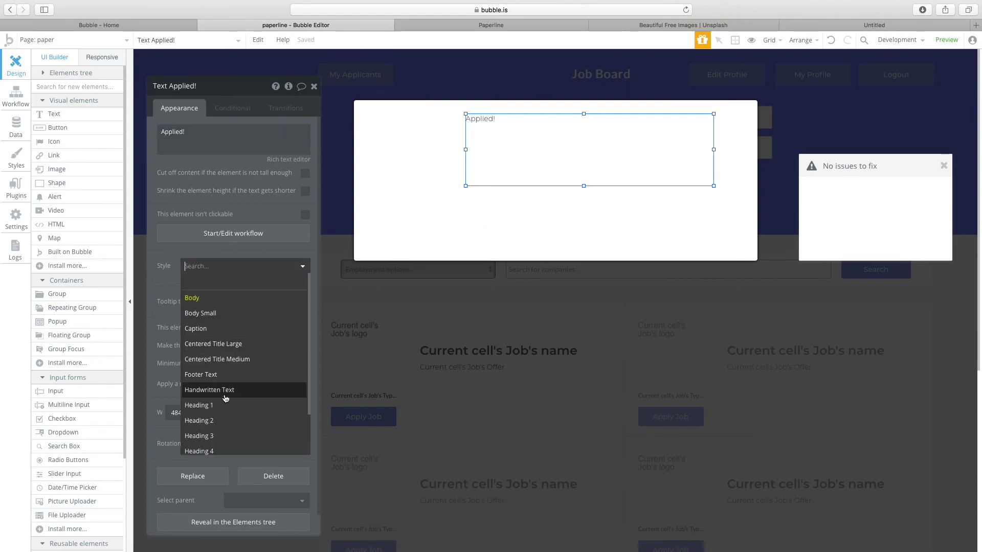
{"action": "left_click", "coordinate": [219, 404]}
{"action": "left_click", "coordinate": [252, 265]}
{"action": "left_click", "coordinate": [244, 279]}
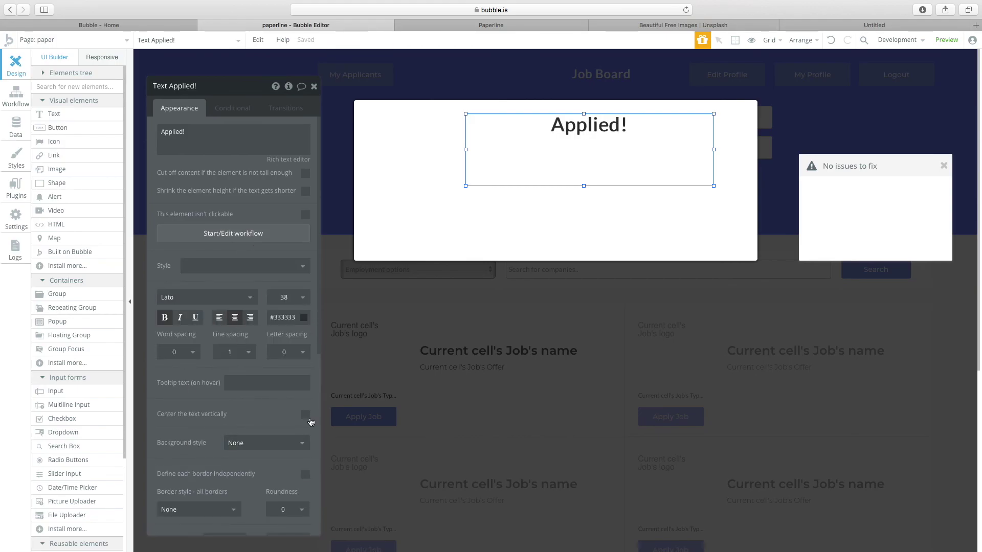
Centre the Applied! heading in the popup, set font size 24, and shorten its box.
{"action": "left_click", "coordinate": [306, 415]}
{"action": "right_click", "coordinate": [608, 186]}
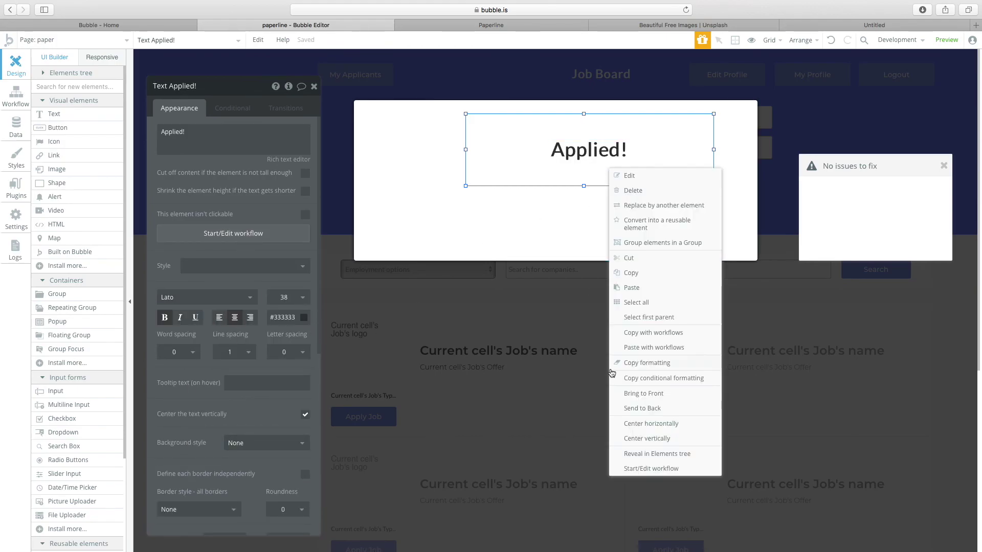
{"action": "left_click", "coordinate": [639, 420]}
{"action": "right_click", "coordinate": [544, 151]}
{"action": "left_click", "coordinate": [538, 182]}
{"action": "mouse_move", "coordinate": [548, 187]}
{"action": "left_mouse_down"}
{"action": "mouse_move", "coordinate": [547, 140]}
{"action": "mouse_move", "coordinate": [550, 174]}
{"action": "left_mouse_up"}
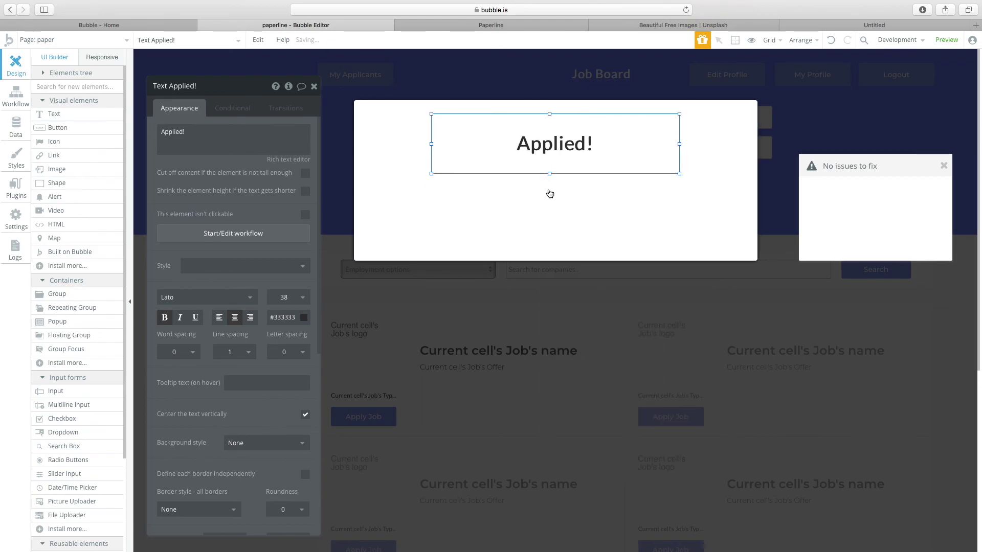
{"action": "left_click", "coordinate": [287, 297]}
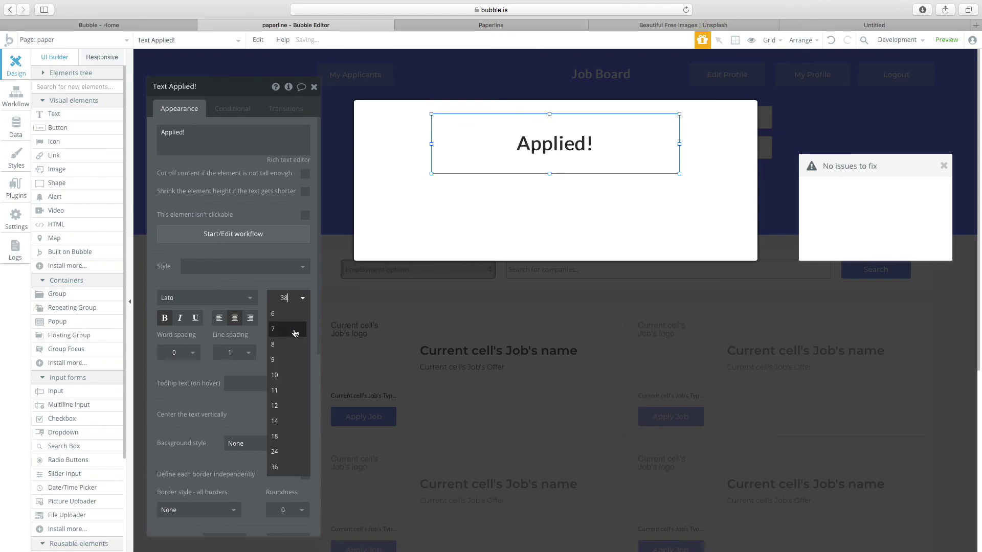
{"action": "left_click", "coordinate": [279, 465]}
{"action": "mouse_move", "coordinate": [549, 175]}
{"action": "left_mouse_down"}
{"action": "mouse_move", "coordinate": [552, 151]}
{"action": "mouse_move", "coordinate": [556, 167]}
{"action": "left_mouse_up"}
Duplicate the heading and edit the copy to 'You've applied for . The employer will be in touch with you soon.'.
{"action": "key", "text": "super+c"}
{"action": "key", "text": "super+v"}
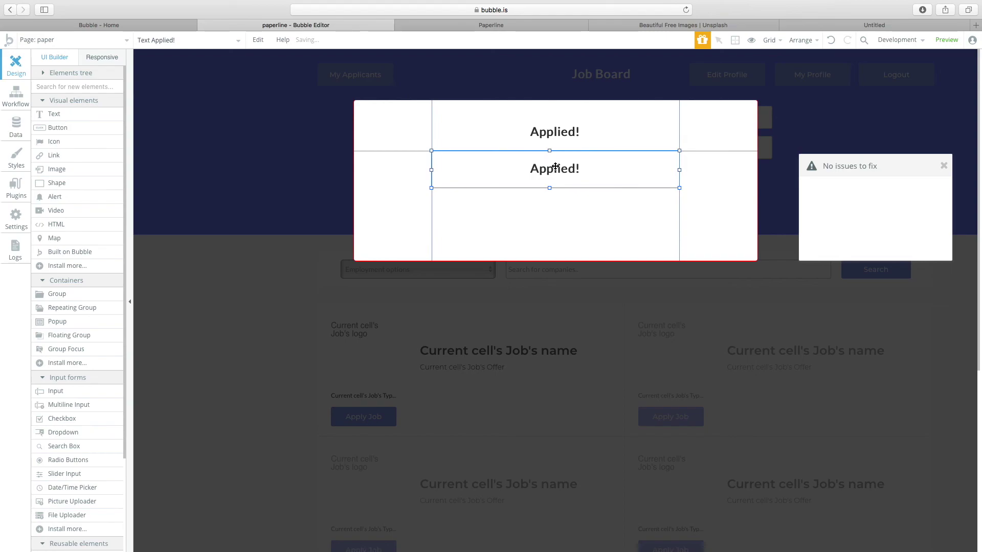
{"action": "double_click", "coordinate": [555, 167]}
{"action": "type", "text": "The"}
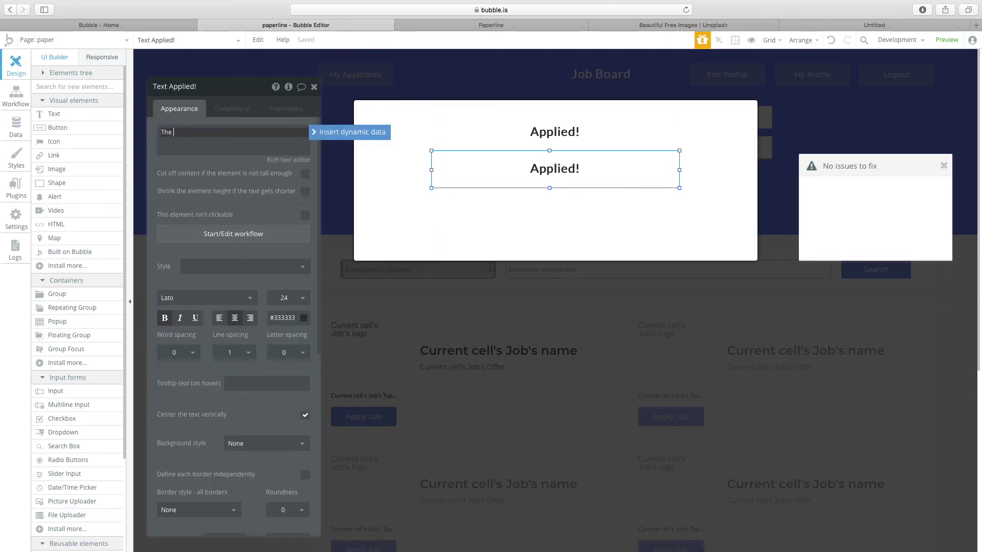
{"action": "type", "text": " employer will be in touch y"}
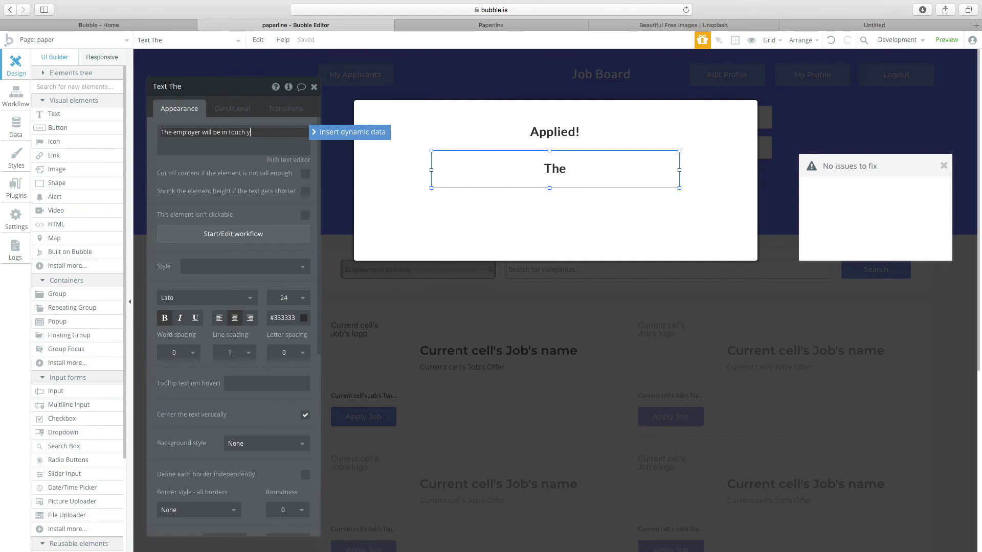
{"action": "key", "text": "BackSpace"}
{"action": "type", "text": "with you soon."}
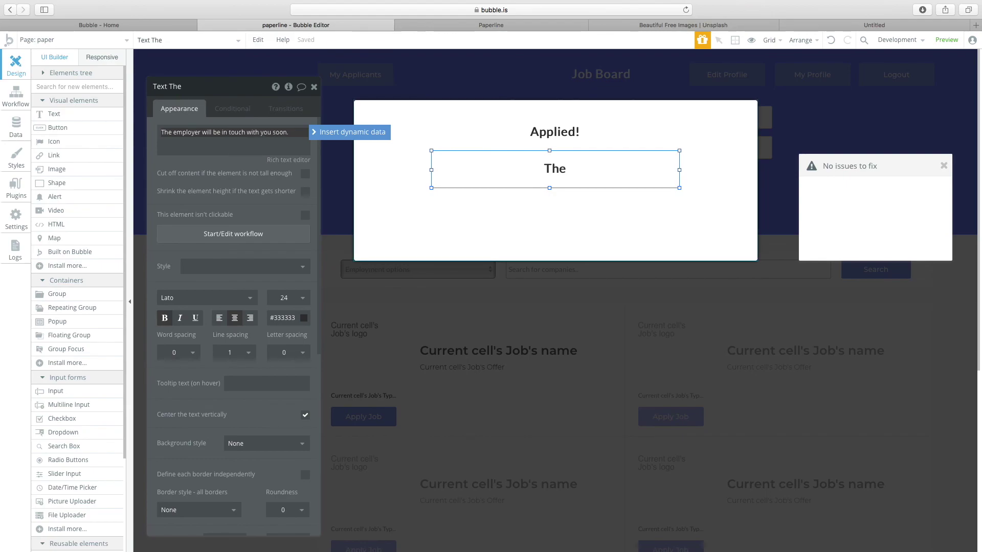
{"action": "type", "text": "You've appl"}
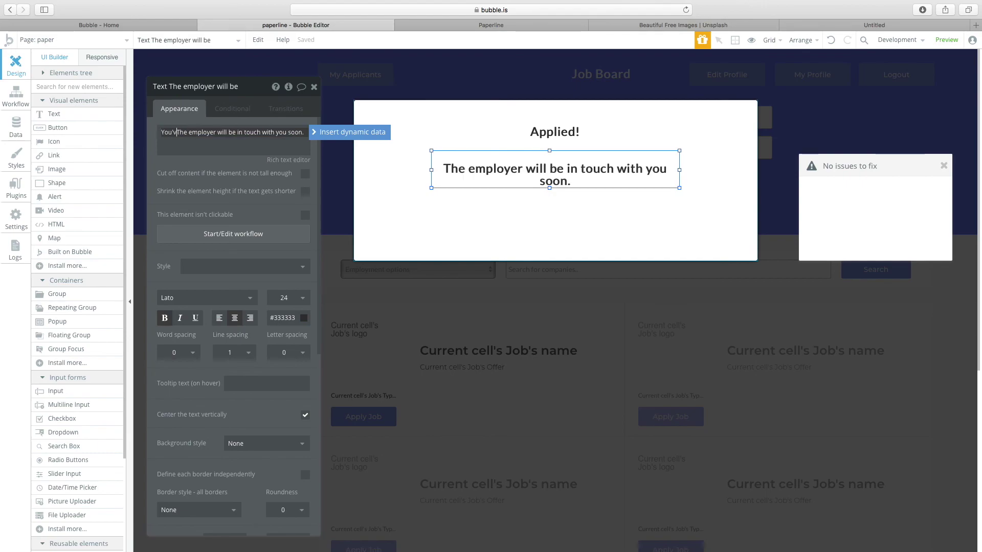
{"action": "type", "text": "ied "}
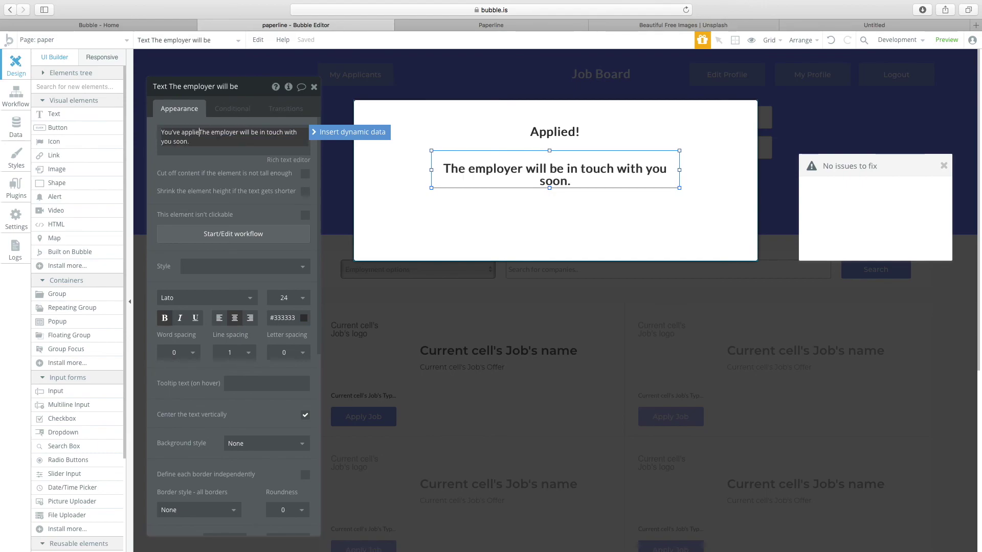
{"action": "type", "text": "for"}
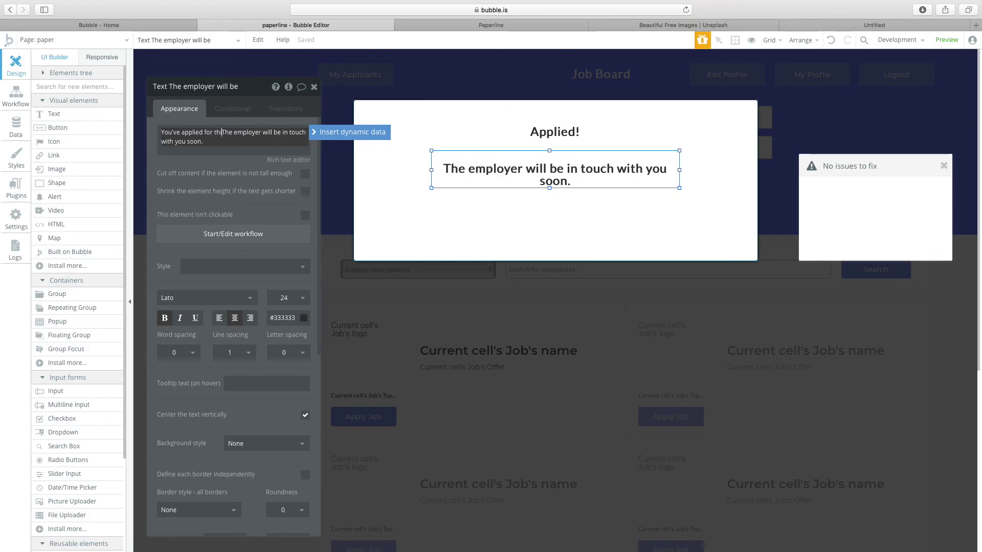
{"action": "key", "text": "BackSpace"}
{"action": "type", "text": "."}
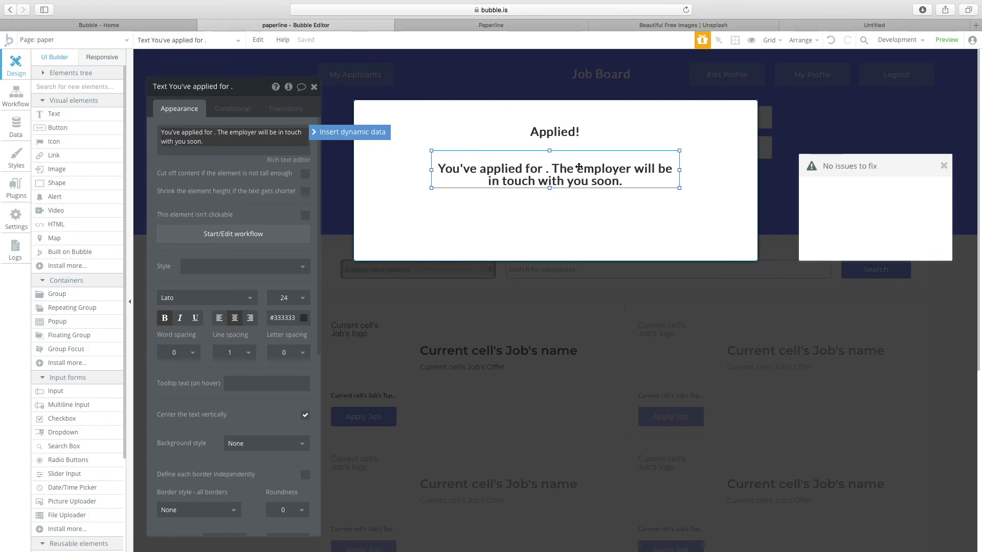
{"action": "left_click", "coordinate": [349, 134]}
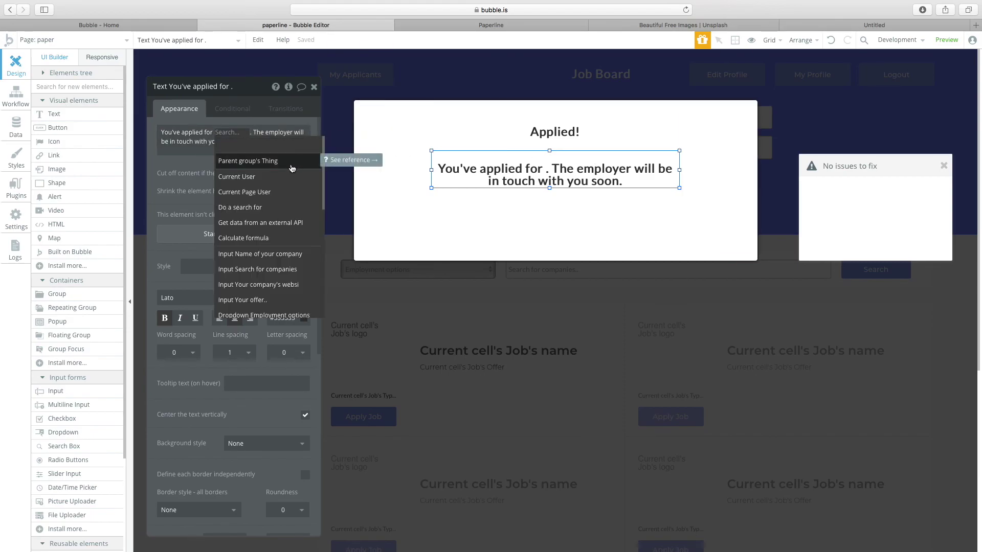
Set the popup's content type to Job and insert Parent group's Job's name into the sentence.
{"action": "left_click", "coordinate": [291, 161]}
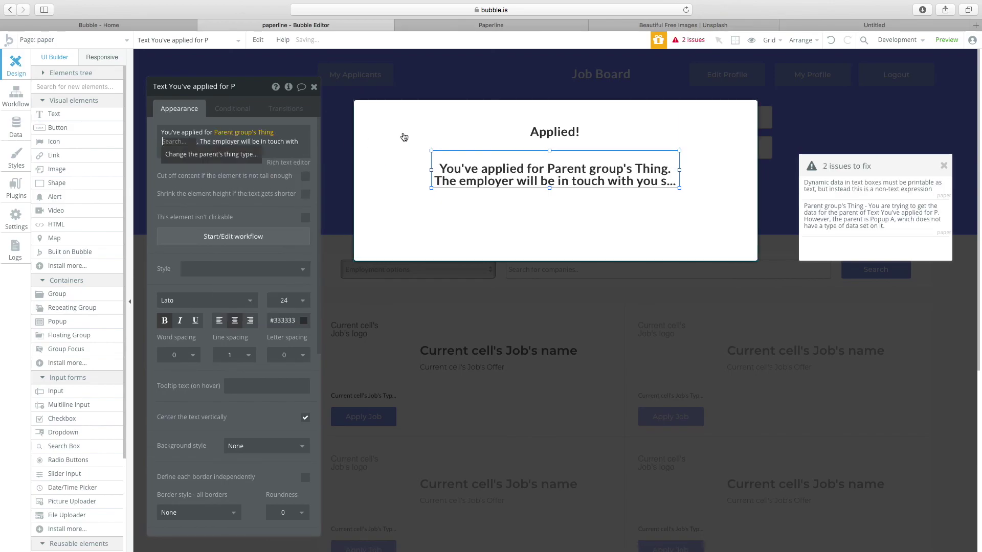
{"action": "left_click", "coordinate": [377, 140]}
{"action": "left_click", "coordinate": [252, 137]}
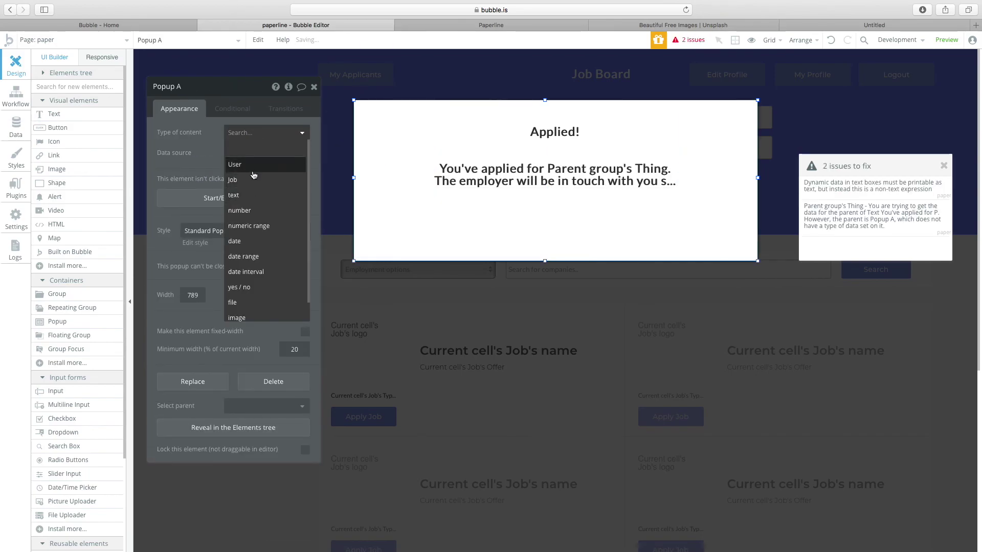
{"action": "left_click", "coordinate": [257, 188]}
{"action": "left_click", "coordinate": [527, 179]}
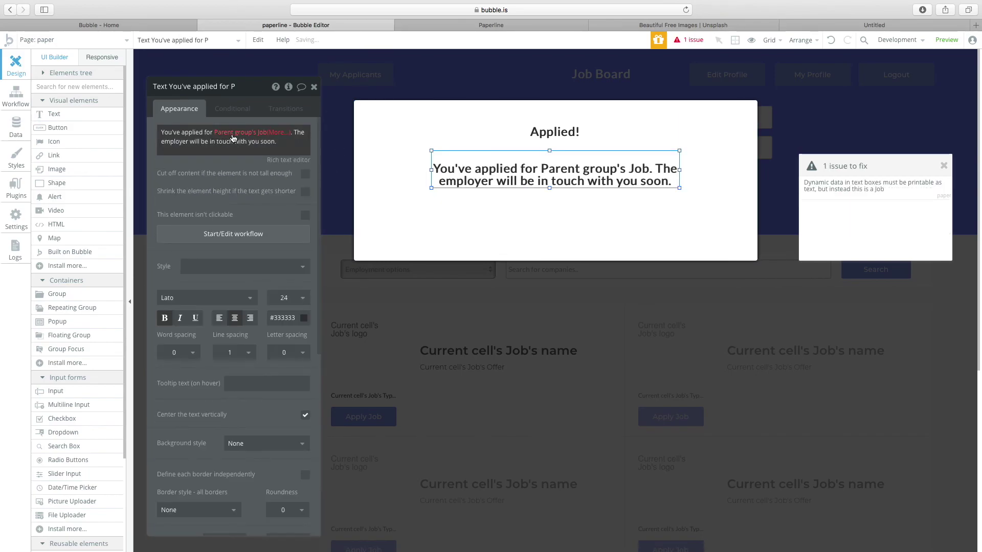
{"action": "left_click", "coordinate": [276, 135]}
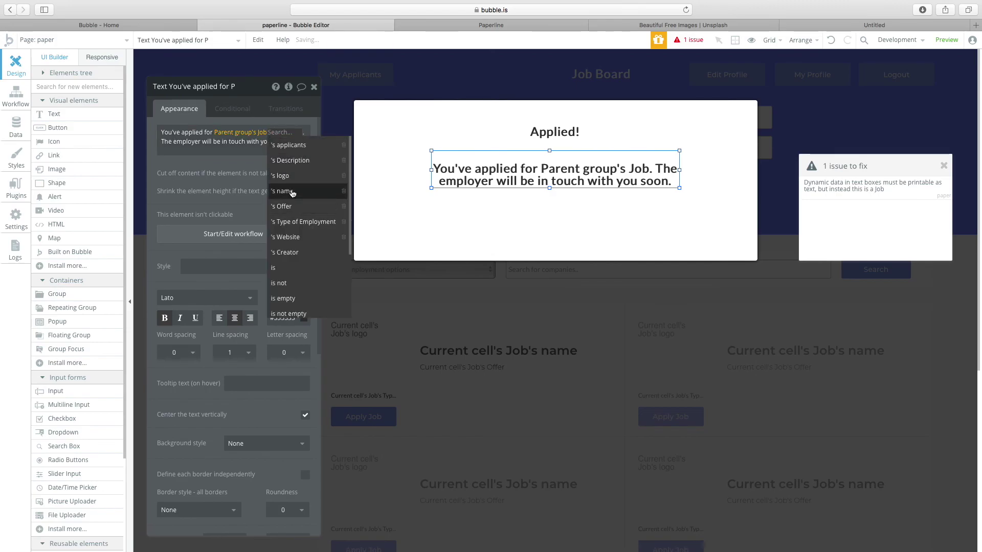
{"action": "left_click", "coordinate": [285, 186]}
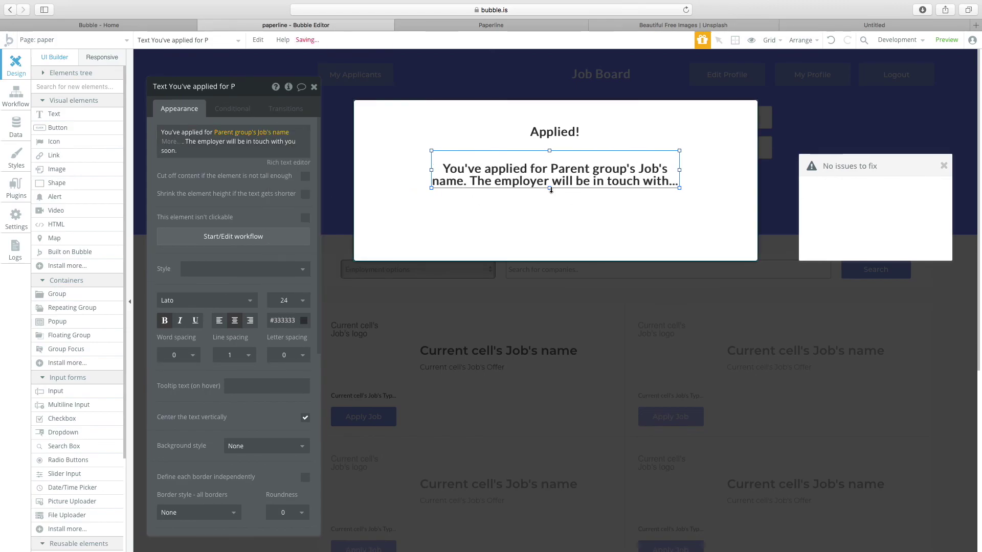
Make the confirmation line plain 14-pt Montserrat text and resize its box.
{"action": "left_click_drag", "start_coordinate": [550, 190], "coordinate": [550, 207]}
{"action": "left_click", "coordinate": [215, 268]}
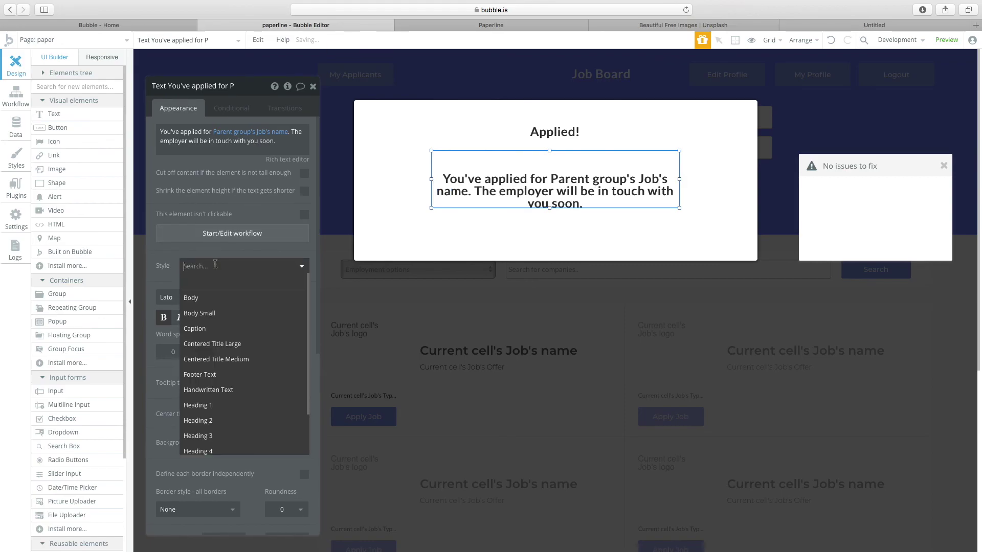
{"action": "left_click", "coordinate": [203, 302]}
{"action": "left_click", "coordinate": [221, 266]}
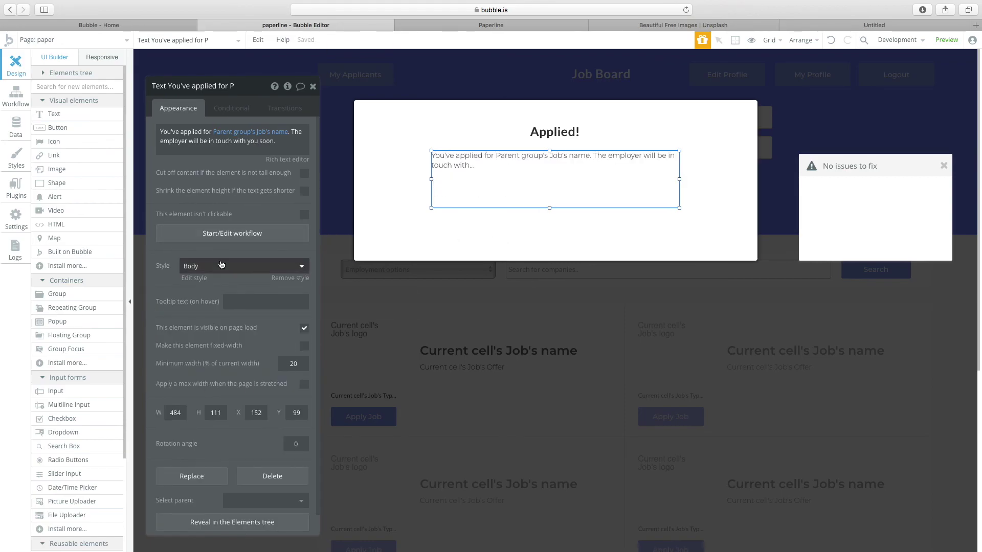
{"action": "left_click", "coordinate": [221, 283]}
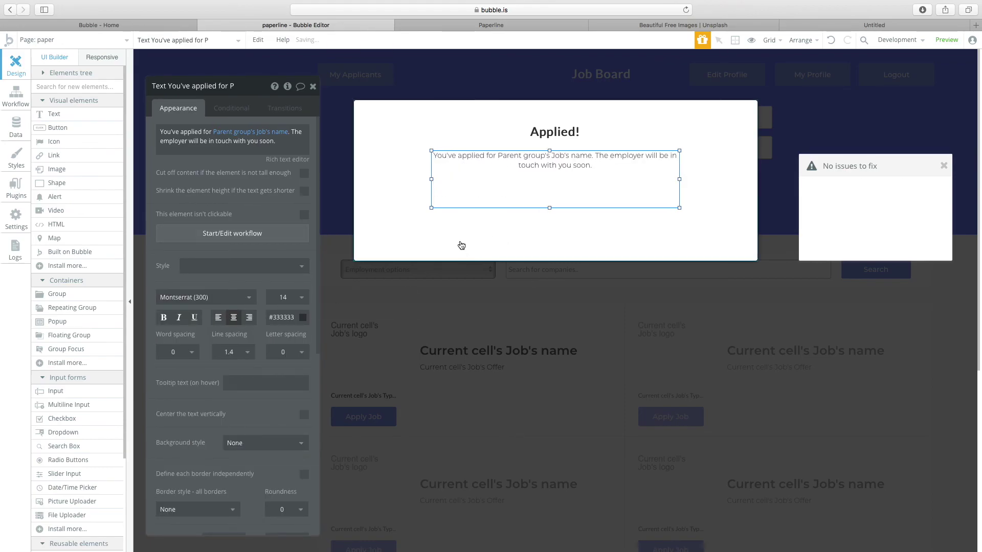
{"action": "left_click_drag", "start_coordinate": [550, 208], "coordinate": [555, 192]}
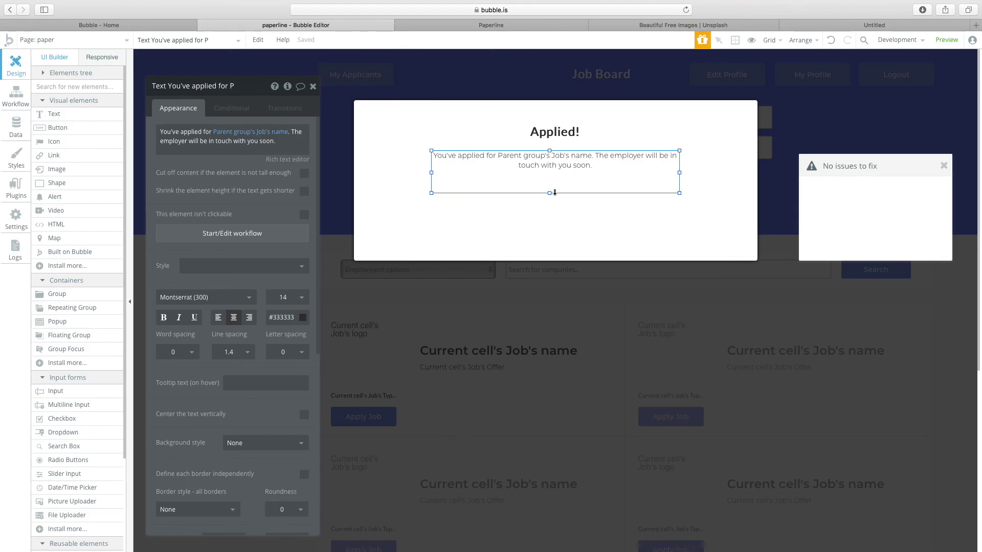
{"action": "left_click", "coordinate": [458, 210]}
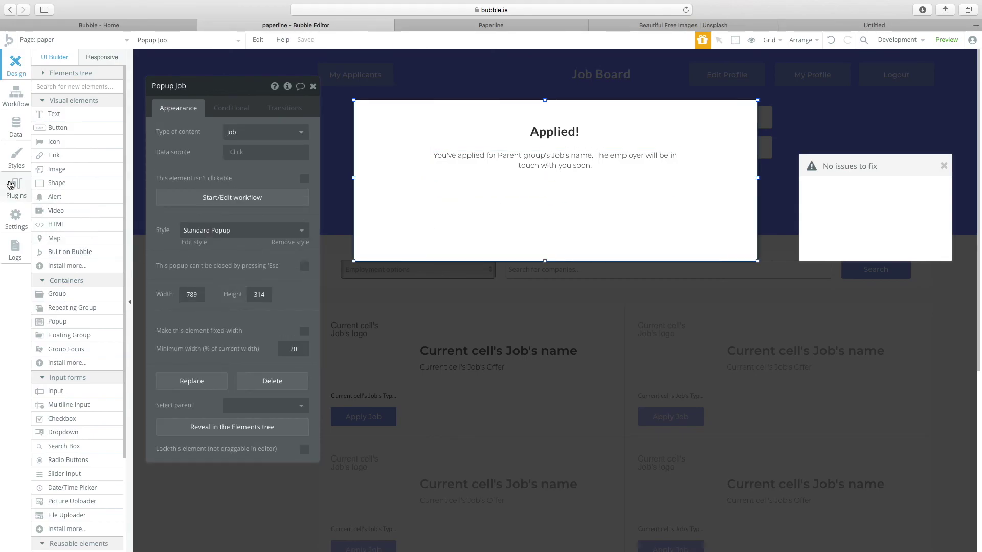
{"action": "left_click", "coordinate": [55, 128]}
Draw a button in the popup, centre it horizontally, and label it Okay.
{"action": "left_click_drag", "start_coordinate": [506, 195], "coordinate": [664, 232]}
{"action": "left_click_drag", "start_coordinate": [636, 225], "coordinate": [603, 225]}
{"action": "right_click", "coordinate": [603, 225]}
{"action": "left_click", "coordinate": [647, 487]}
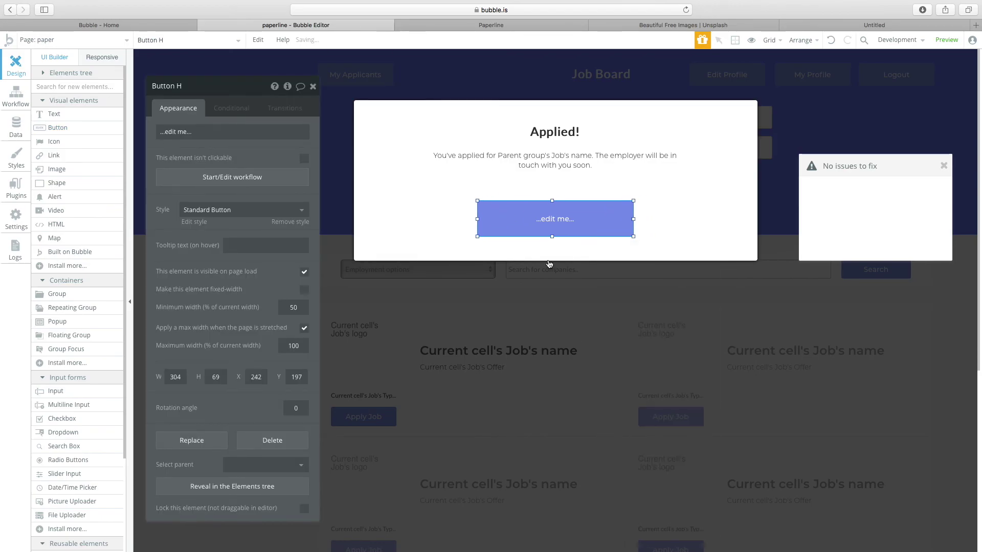
{"action": "double_click", "coordinate": [553, 229]}
{"action": "type", "text": "Okay"}
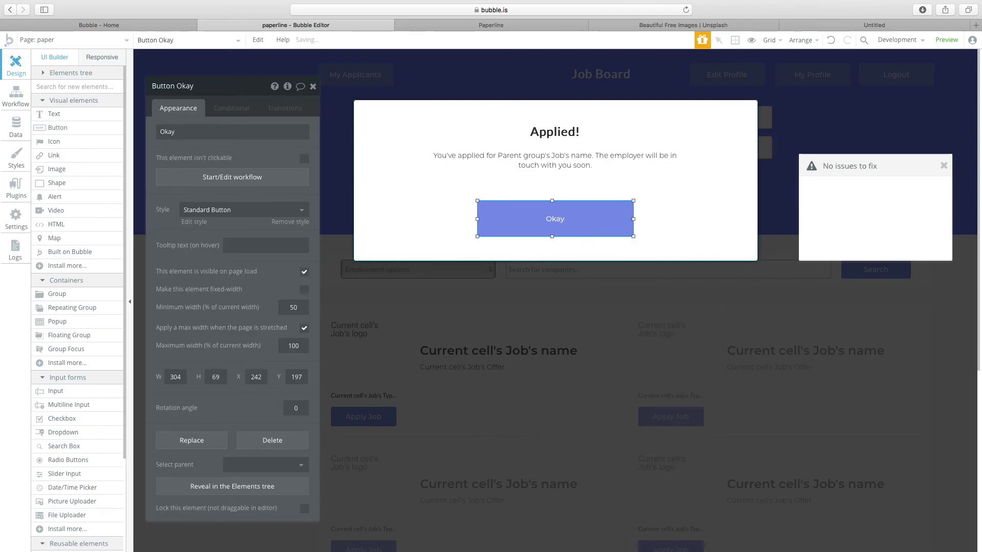
Make clicking Okay hide Popup Job, then close the popup in the editor.
{"action": "left_click", "coordinate": [232, 177]}
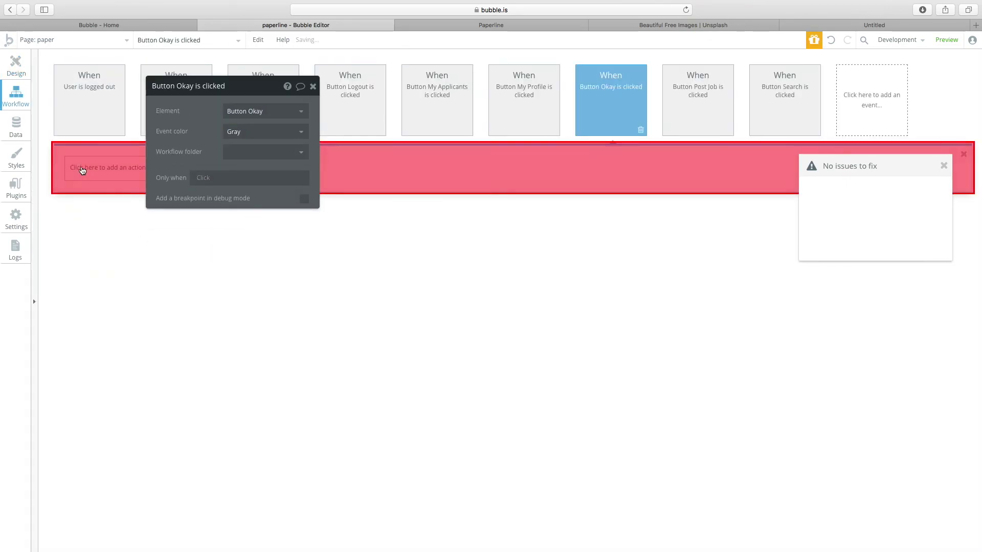
{"action": "left_click", "coordinate": [110, 167]}
{"action": "mouse_move", "coordinate": [137, 287]}
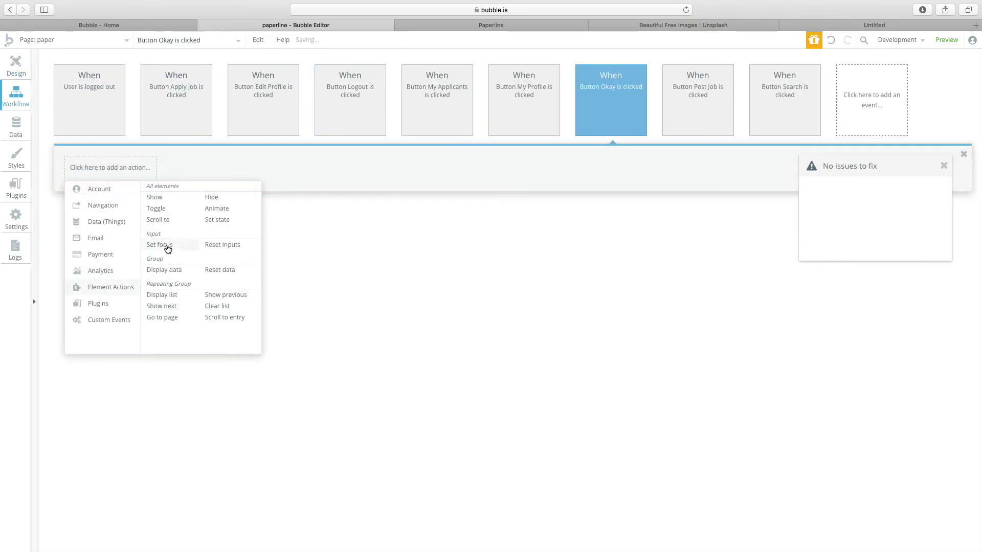
{"action": "left_click", "coordinate": [209, 197]}
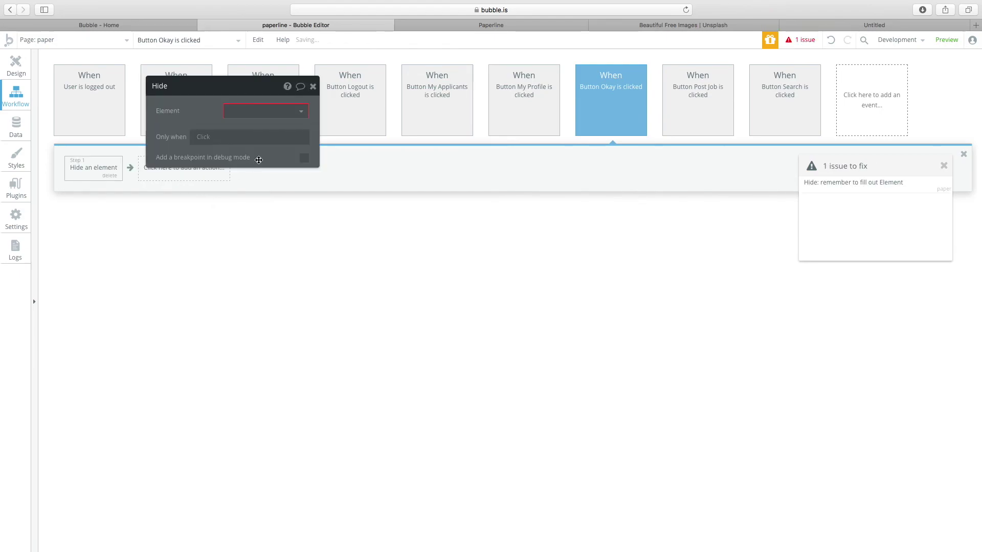
{"action": "left_click", "coordinate": [241, 127]}
{"action": "left_click", "coordinate": [16, 64]}
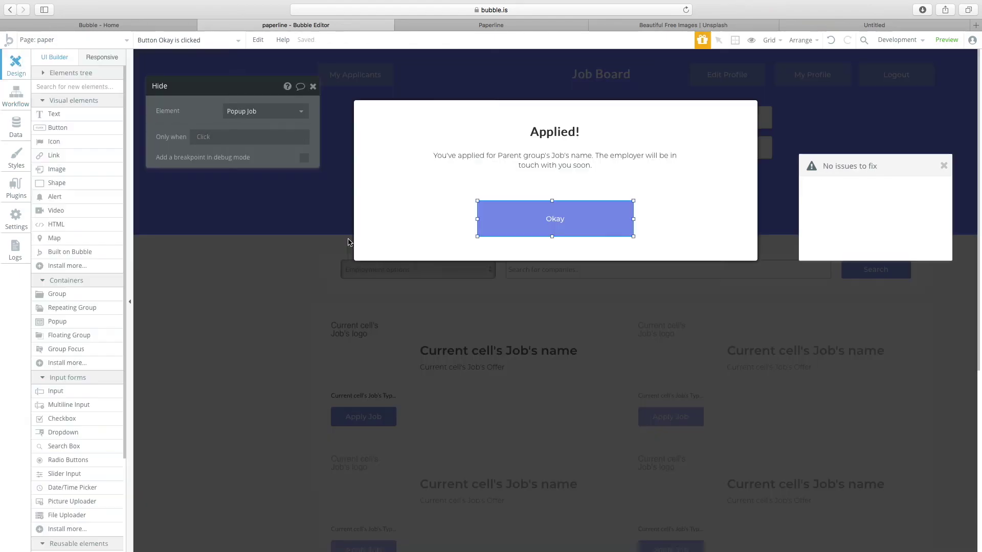
{"action": "left_click", "coordinate": [352, 370]}
{"action": "left_click", "coordinate": [363, 416]}
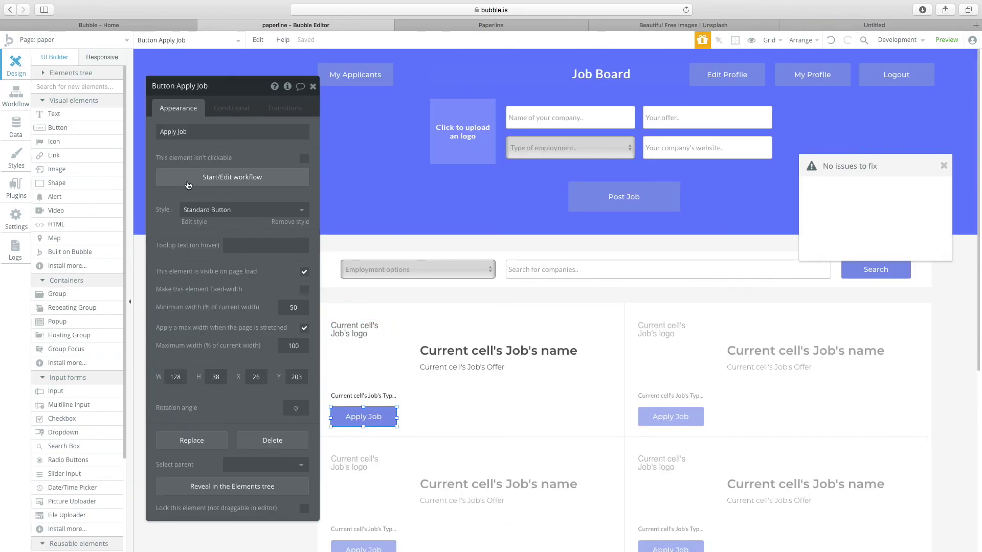
Add a Display data step sending Current cell's Job to Popup Job in Apply Job's workflow.
{"action": "left_click", "coordinate": [188, 180]}
{"action": "left_click", "coordinate": [199, 168]}
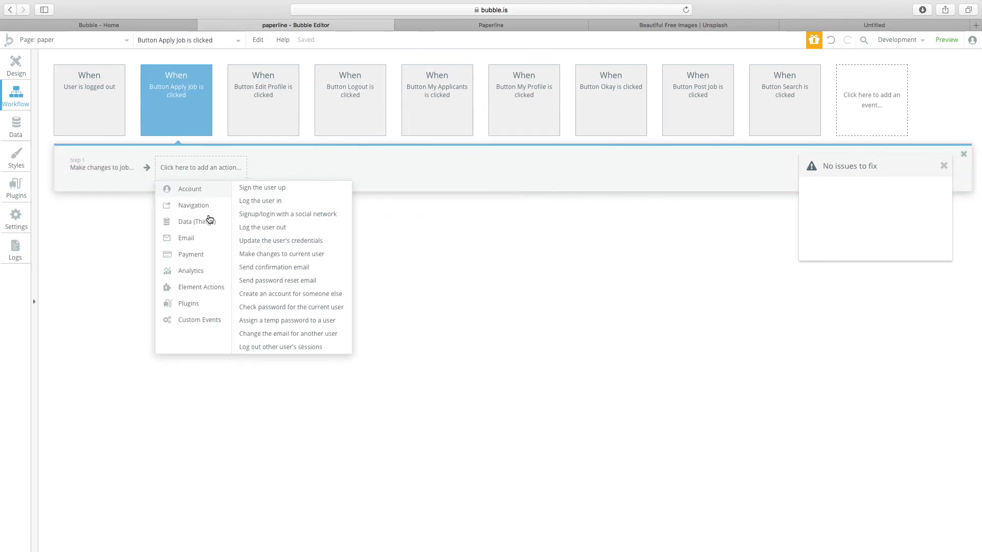
{"action": "mouse_move", "coordinate": [200, 295]}
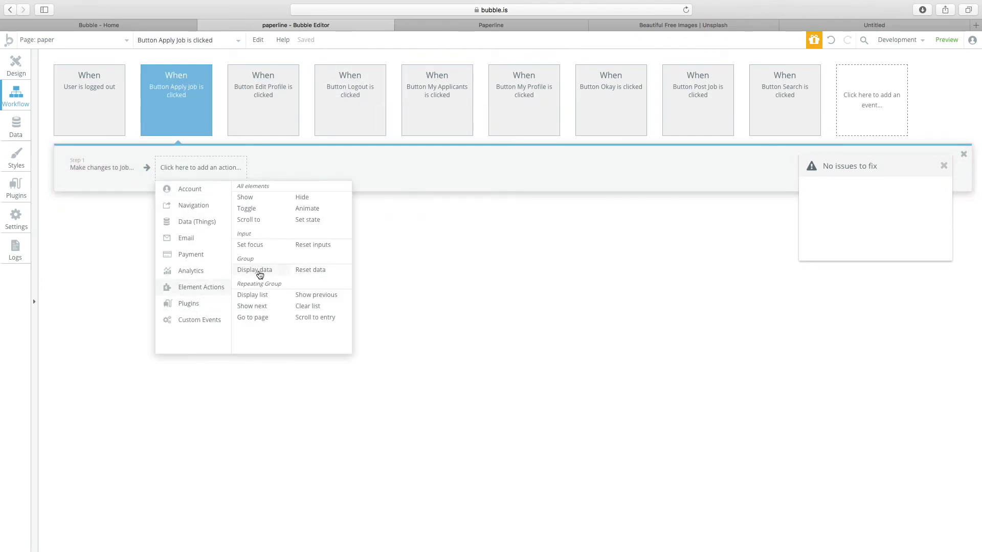
{"action": "left_click", "coordinate": [260, 269]}
{"action": "left_click", "coordinate": [471, 143]}
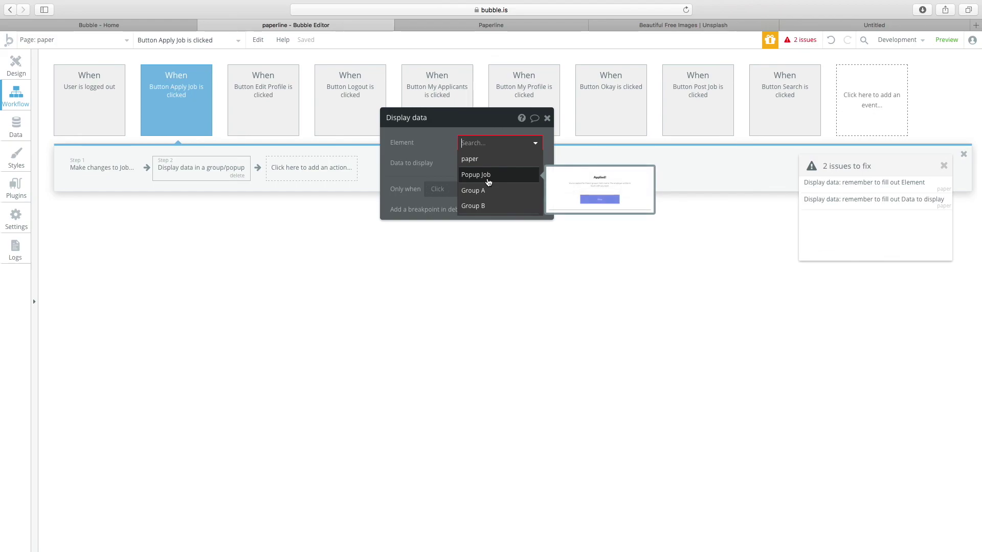
{"action": "left_click", "coordinate": [489, 175]}
{"action": "left_click", "coordinate": [481, 162]}
{"action": "left_click", "coordinate": [479, 178]}
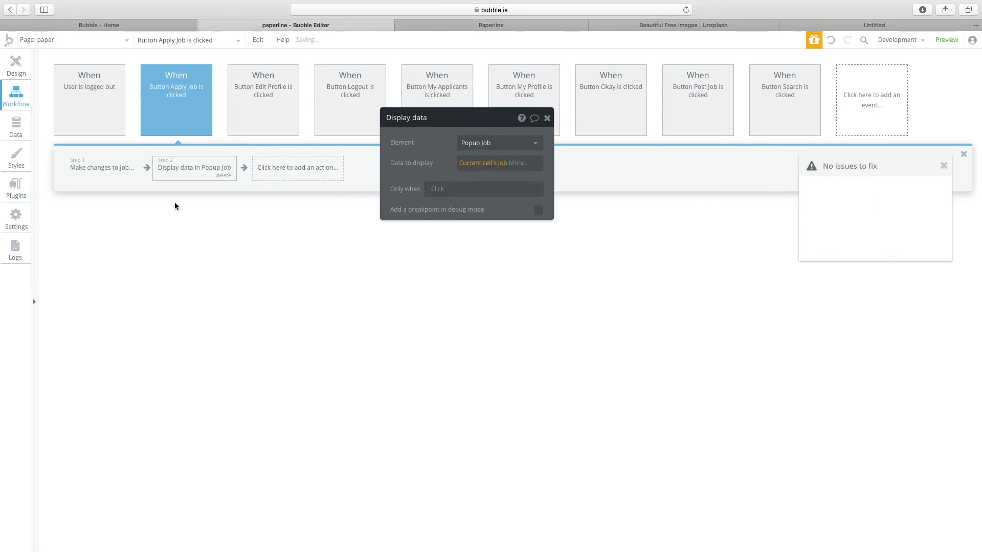
Add a Show Popup Job step to the Apply Job workflow and preview the app.
{"action": "left_click", "coordinate": [12, 66]}
{"action": "left_click", "coordinate": [358, 420]}
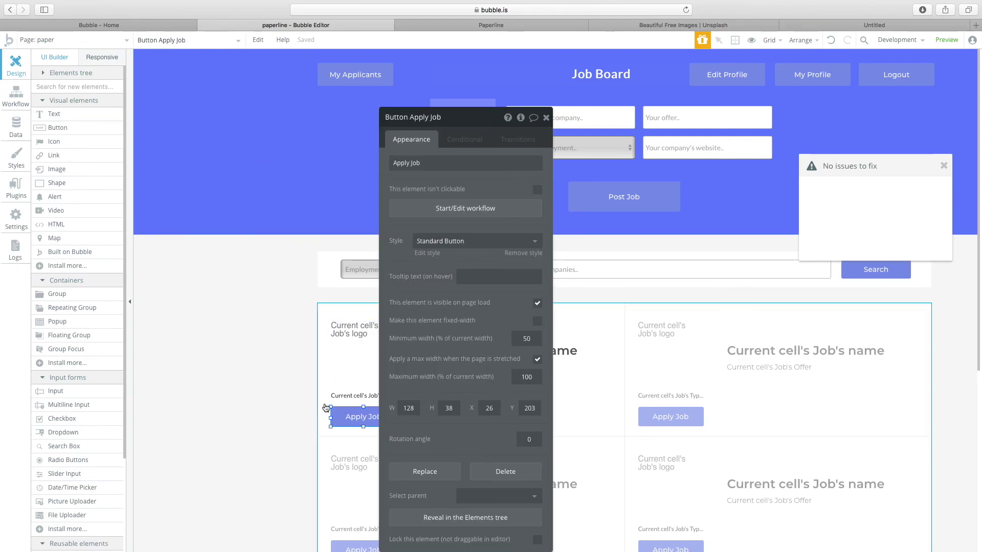
{"action": "left_click", "coordinate": [465, 208]}
{"action": "left_click", "coordinate": [297, 168]}
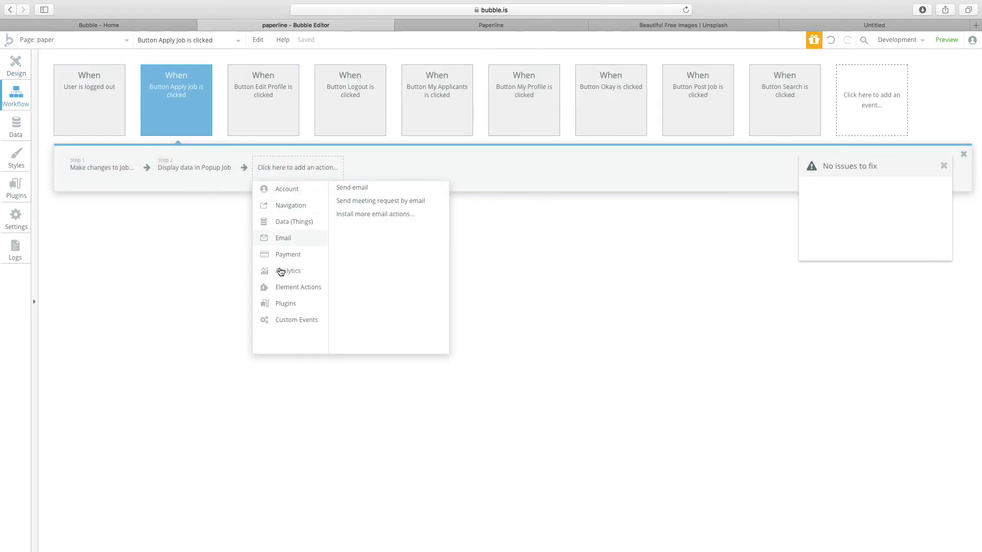
{"action": "left_click", "coordinate": [351, 194]}
{"action": "left_click", "coordinate": [469, 146]}
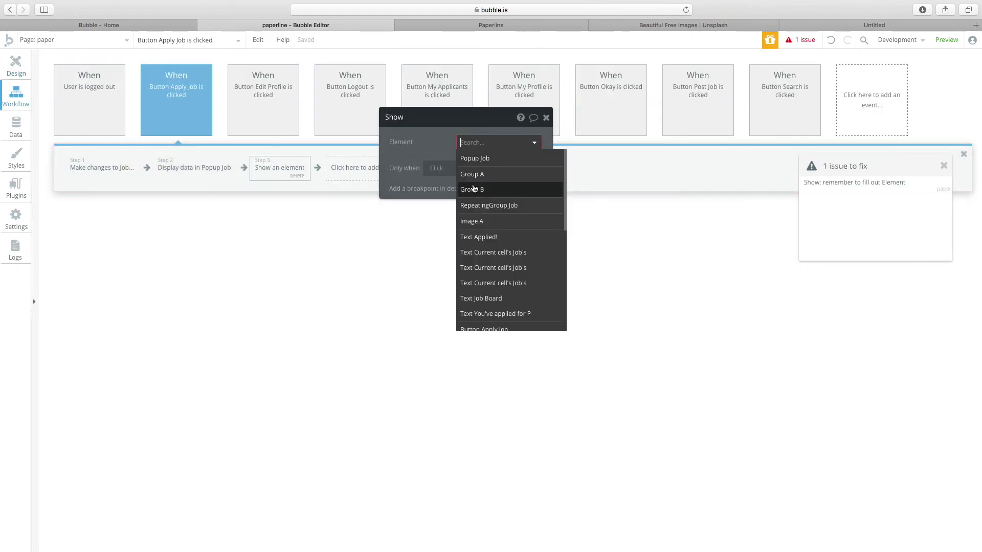
{"action": "left_click", "coordinate": [468, 160]}
{"action": "left_click", "coordinate": [23, 70]}
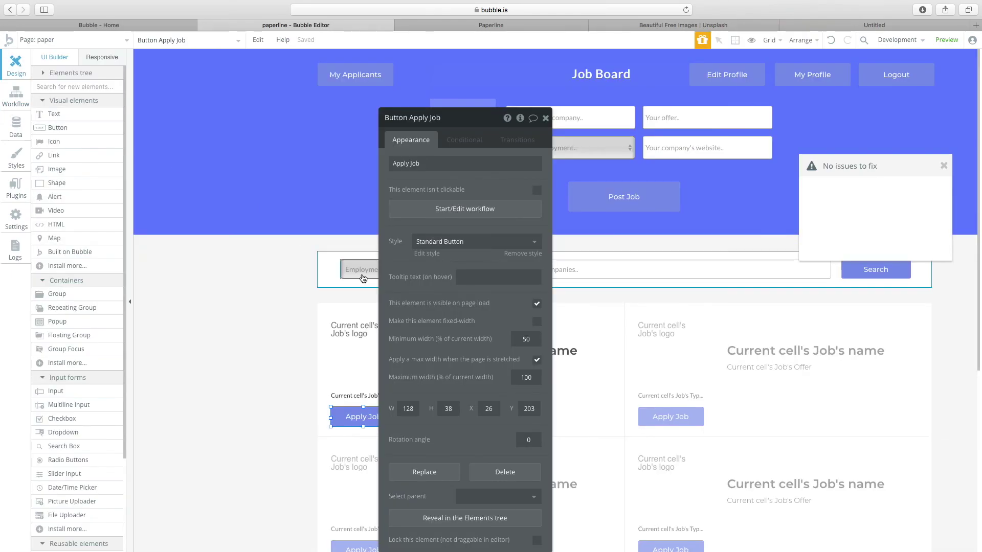
{"action": "left_click", "coordinate": [945, 40]}
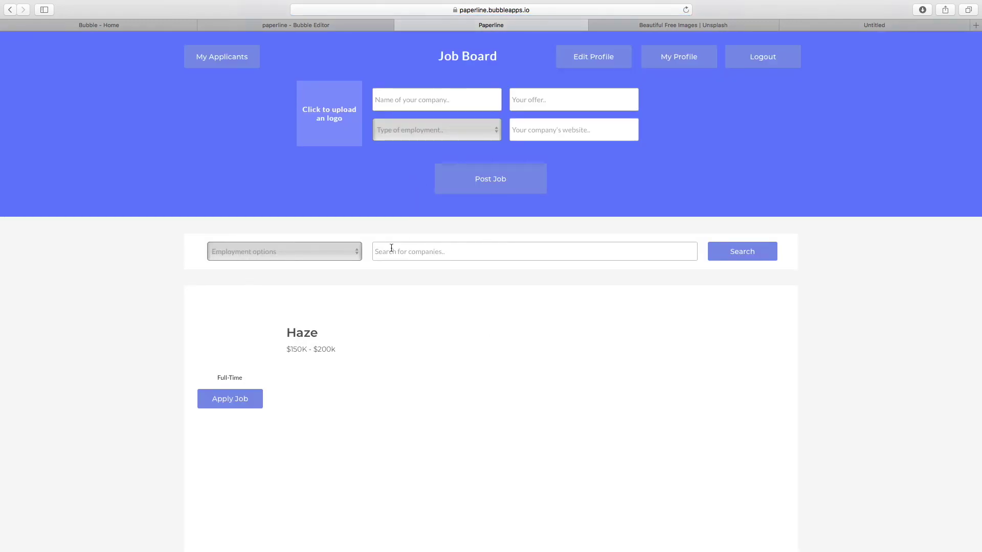
Apply for the Haze job, close the Applied! popup, and view the applicants page.
{"action": "left_click", "coordinate": [248, 397]}
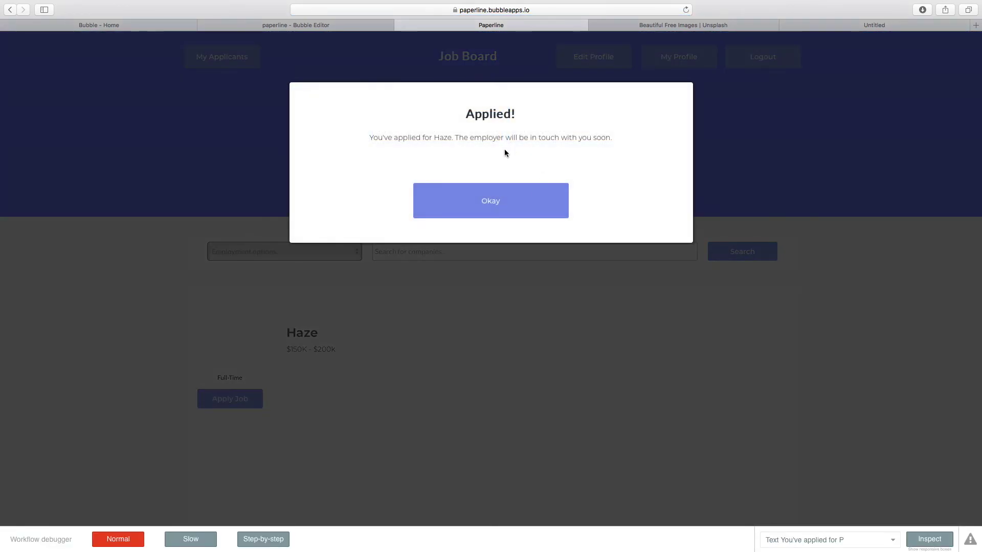
{"action": "left_click", "coordinate": [454, 198]}
{"action": "left_click", "coordinate": [204, 60]}
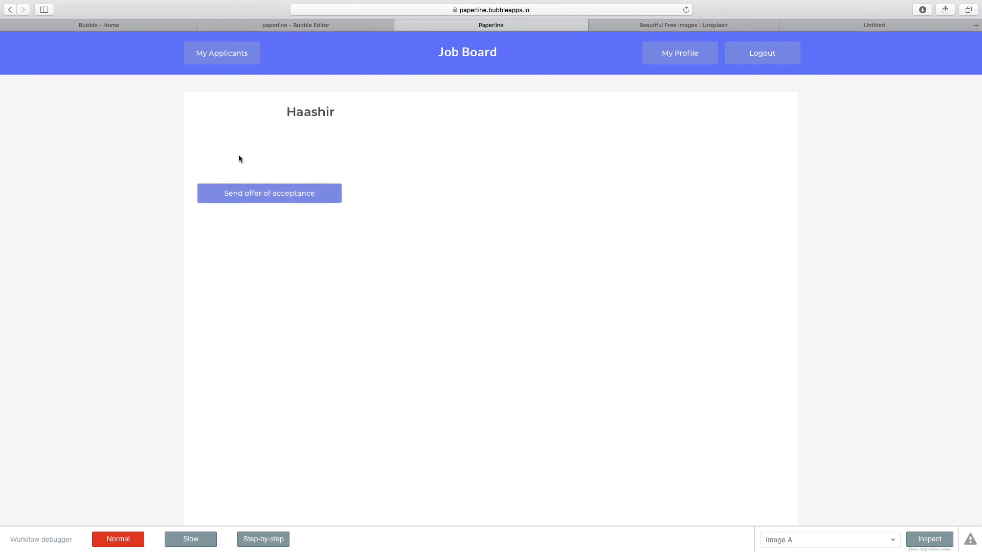
{"action": "left_click_drag", "start_coordinate": [336, 112], "coordinate": [283, 108]}
{"action": "left_click", "coordinate": [318, 112]}
Check the Edit Profile button's workflow, then reload the preview and open profile editing.
{"action": "left_click", "coordinate": [305, 26]}
{"action": "left_click", "coordinate": [778, 82]}
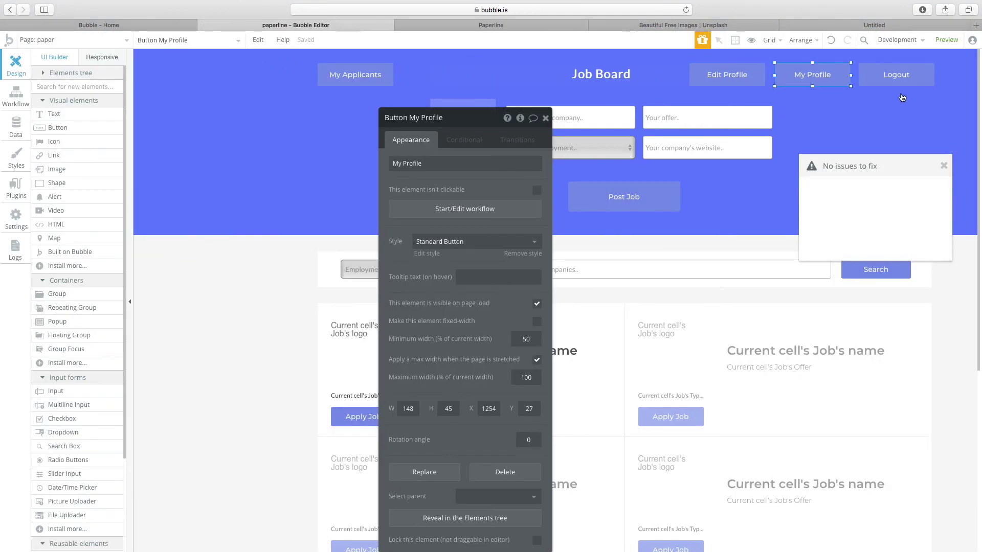
{"action": "left_click", "coordinate": [716, 78]}
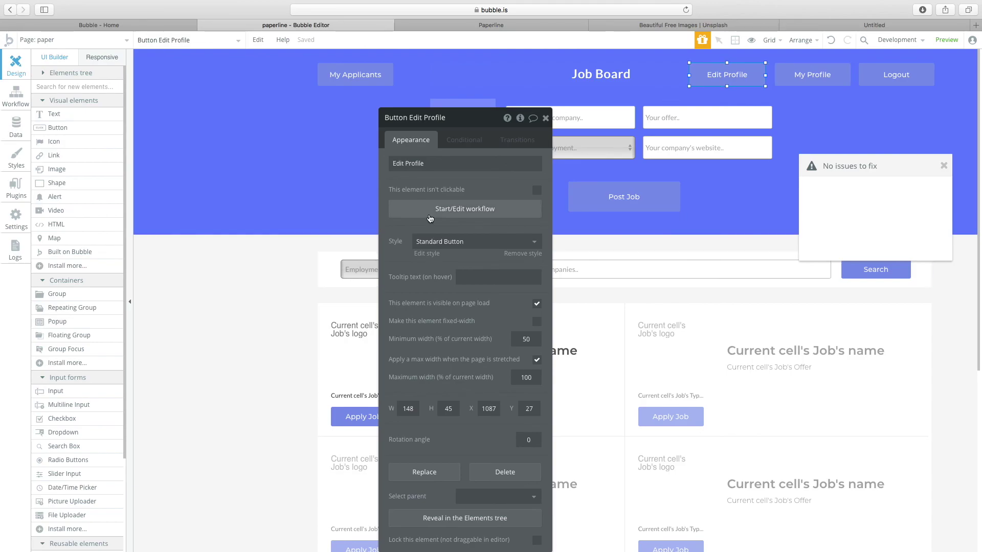
{"action": "left_click", "coordinate": [431, 209]}
{"action": "left_click", "coordinate": [17, 71]}
{"action": "left_click", "coordinate": [946, 39]}
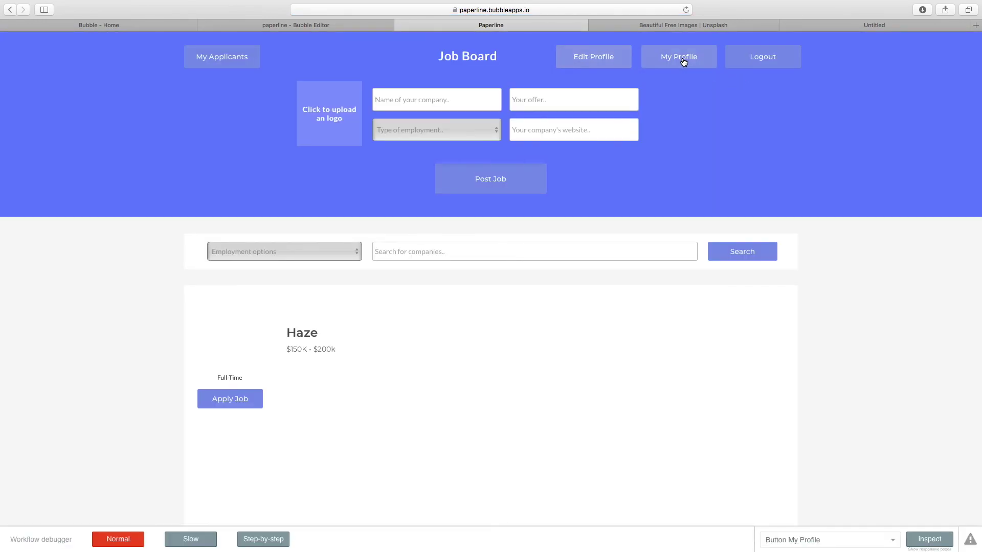
{"action": "left_click", "coordinate": [607, 65]}
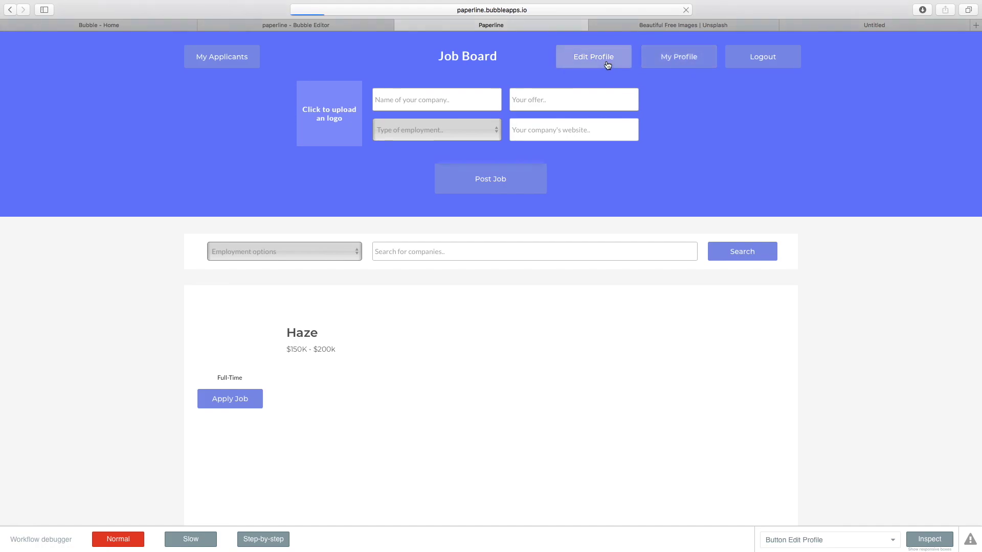
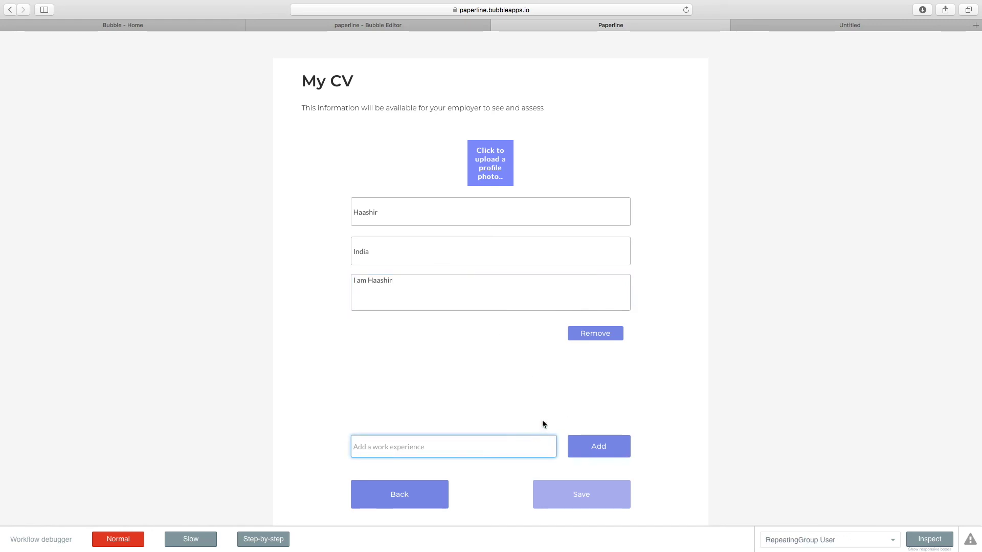
Add Propo, then Zeroqode, as work experiences in the preview, and go back to the editor.
{"action": "type", "text": "Propo"}
{"action": "left_click", "coordinate": [606, 443]}
{"action": "double_click", "coordinate": [485, 440]}
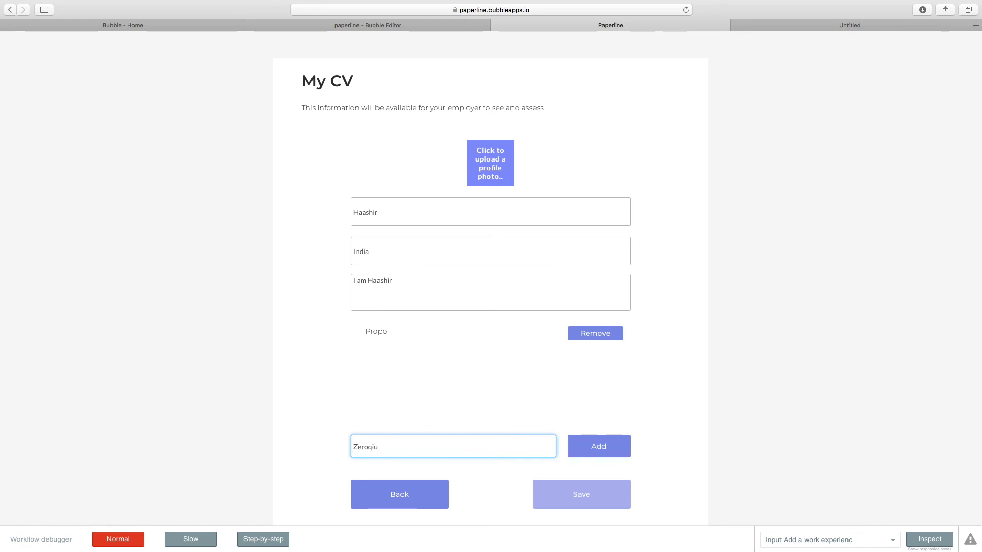
{"action": "left_click", "coordinate": [608, 446]}
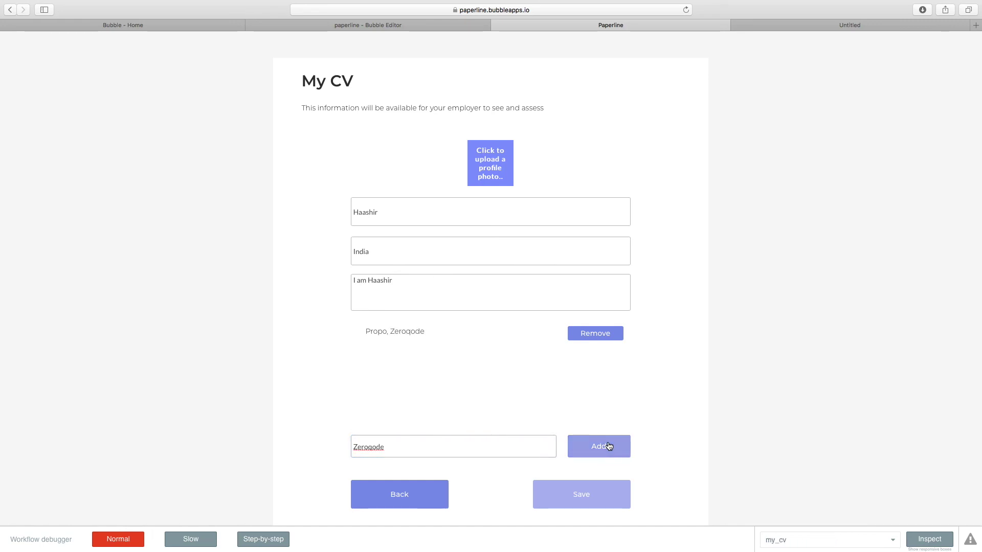
{"action": "left_click", "coordinate": [323, 26]}
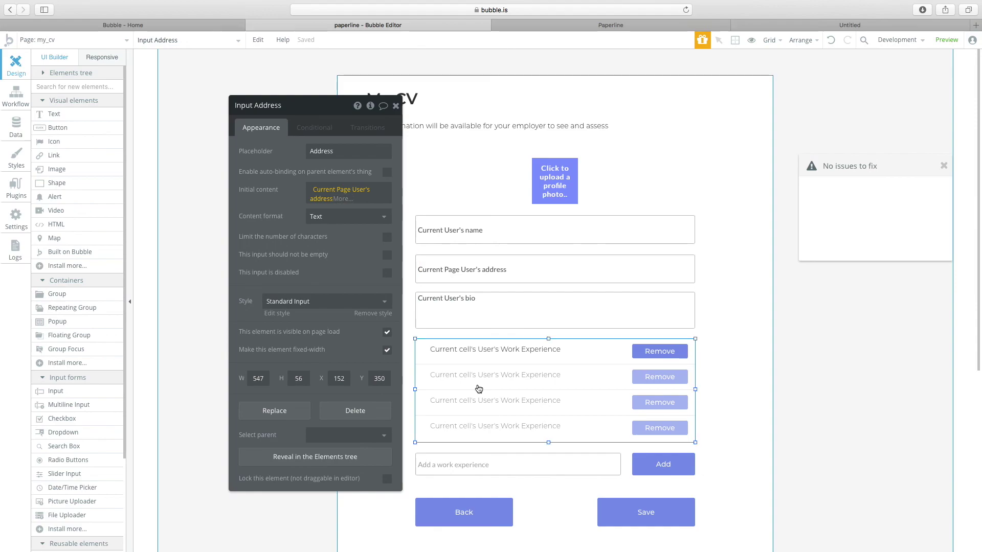
{"action": "left_click", "coordinate": [449, 390]}
{"action": "left_click", "coordinate": [532, 350]}
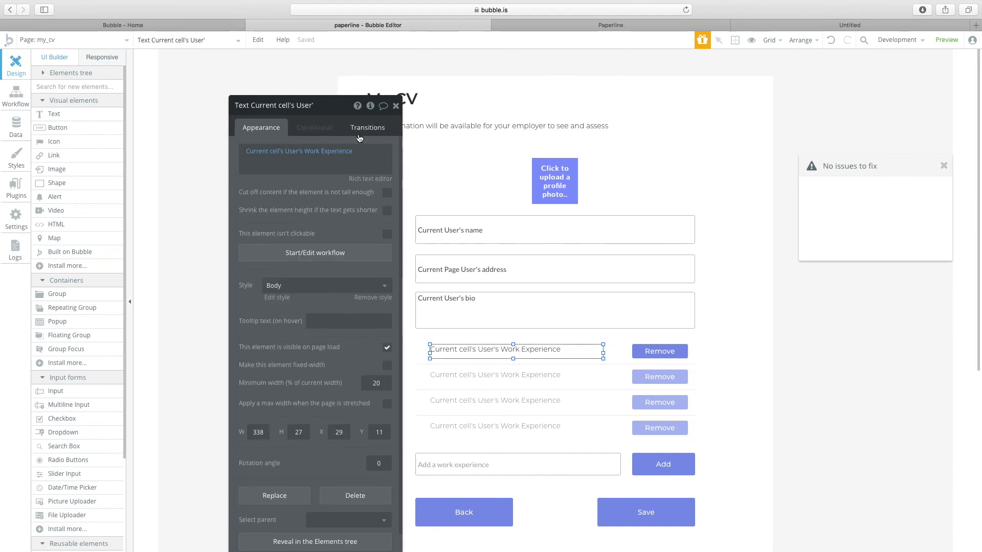
{"action": "left_click", "coordinate": [354, 152]}
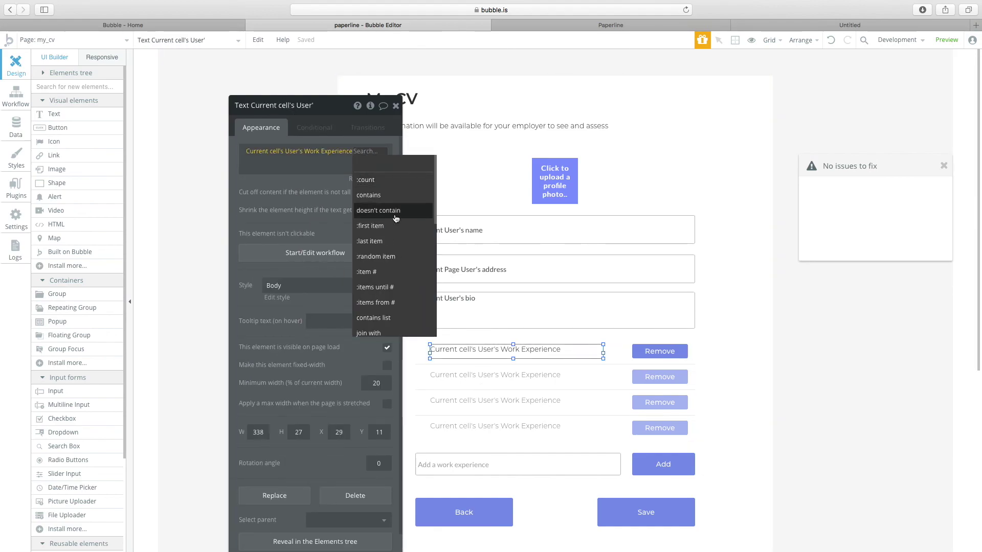
{"action": "scroll", "coordinate": [382, 246], "scroll_direction": "down", "scroll_amount": 2}
{"action": "scroll", "coordinate": [383, 248], "scroll_direction": "down", "scroll_amount": 8}
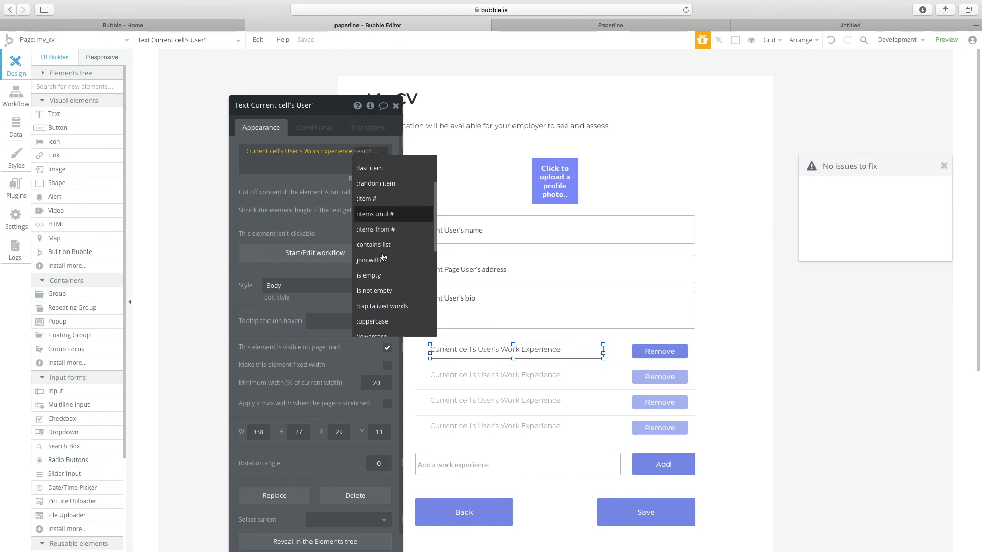
{"action": "scroll", "coordinate": [384, 259], "scroll_direction": "down", "scroll_amount": 3}
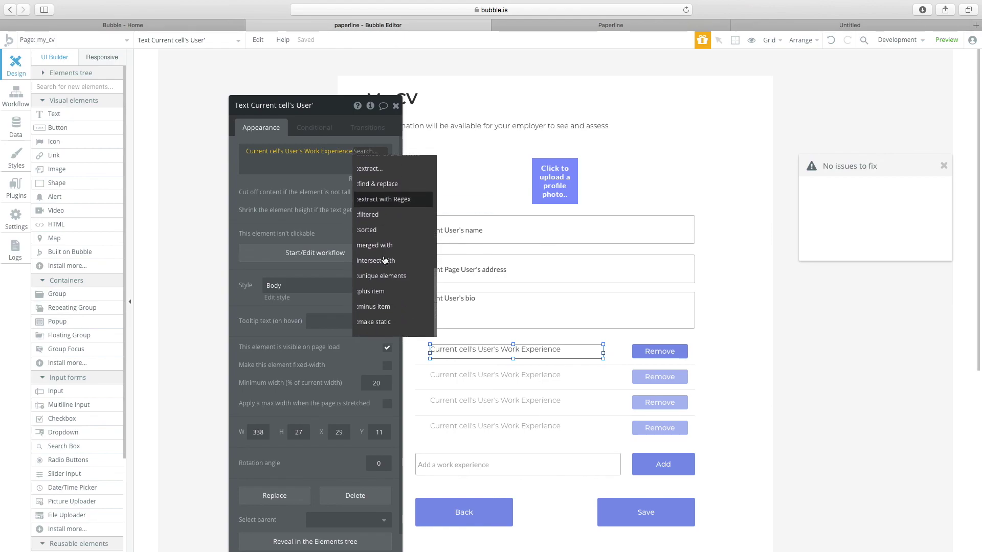
{"action": "left_click", "coordinate": [295, 198]}
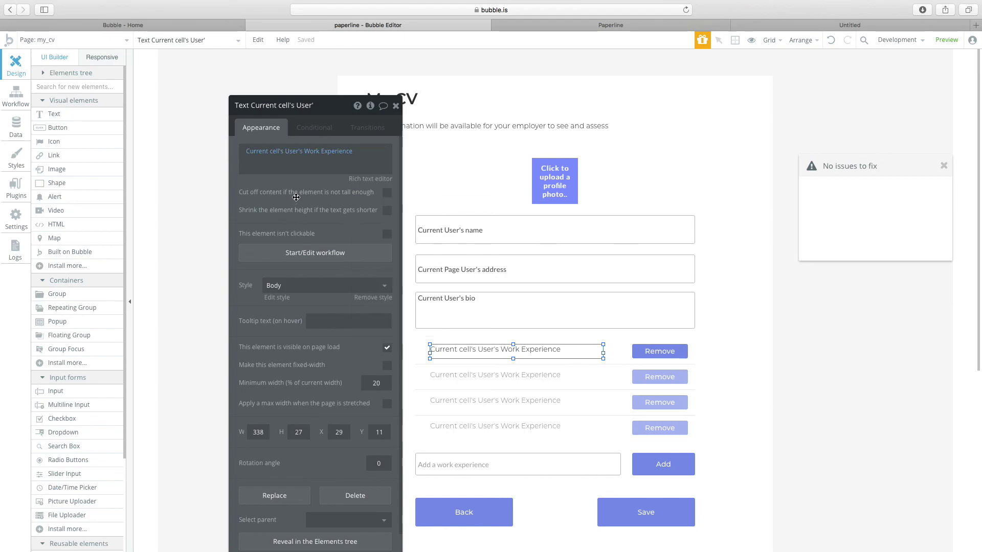
{"action": "left_click", "coordinate": [544, 363]}
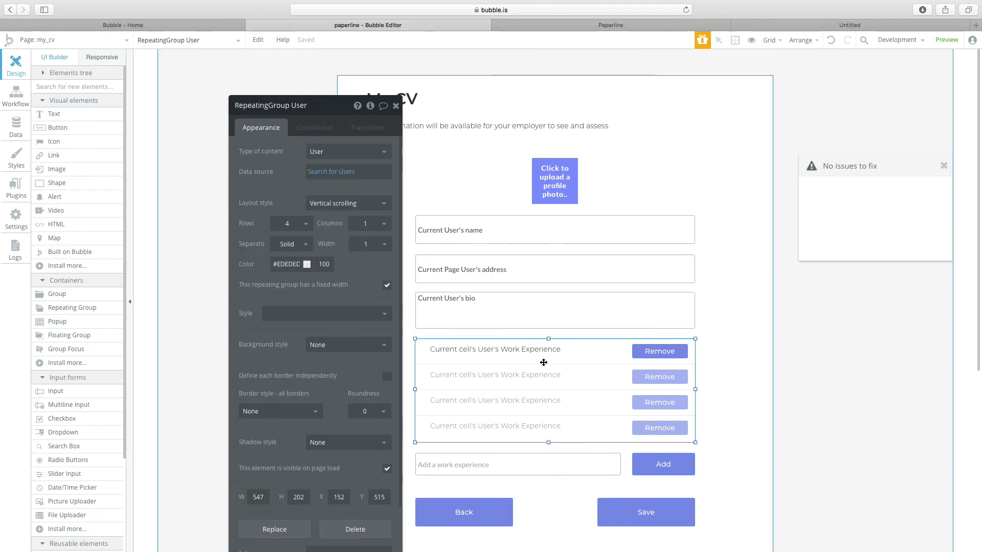
{"action": "left_click", "coordinate": [543, 354]}
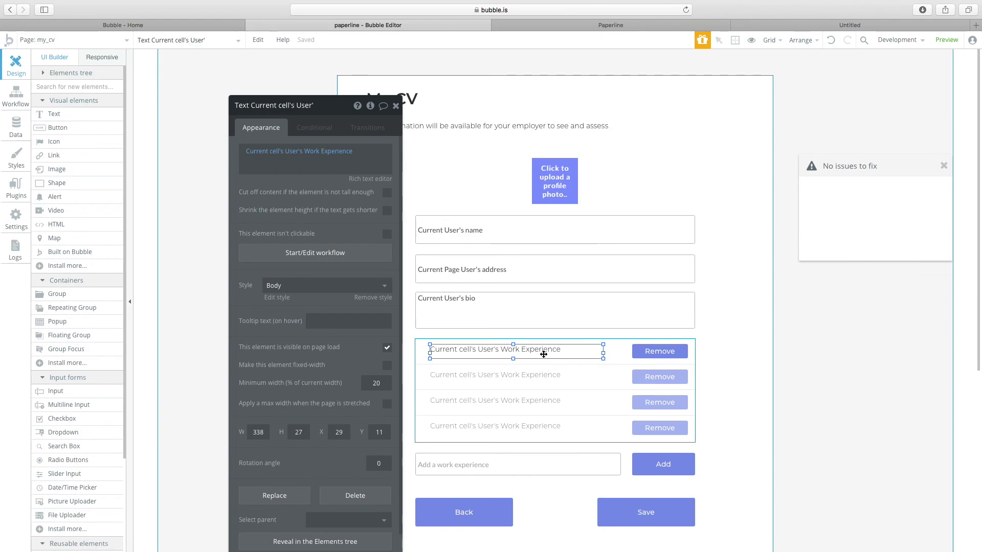
Create a new data type named 'work experience'.
{"action": "left_click", "coordinate": [15, 127]}
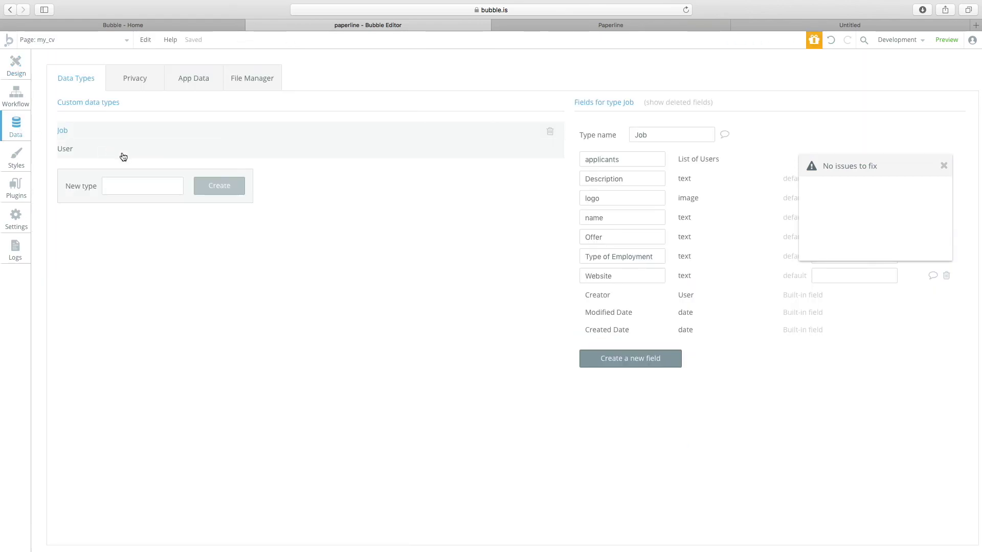
{"action": "left_click", "coordinate": [95, 149]}
{"action": "left_click", "coordinate": [122, 193]}
{"action": "type", "text": "work e"}
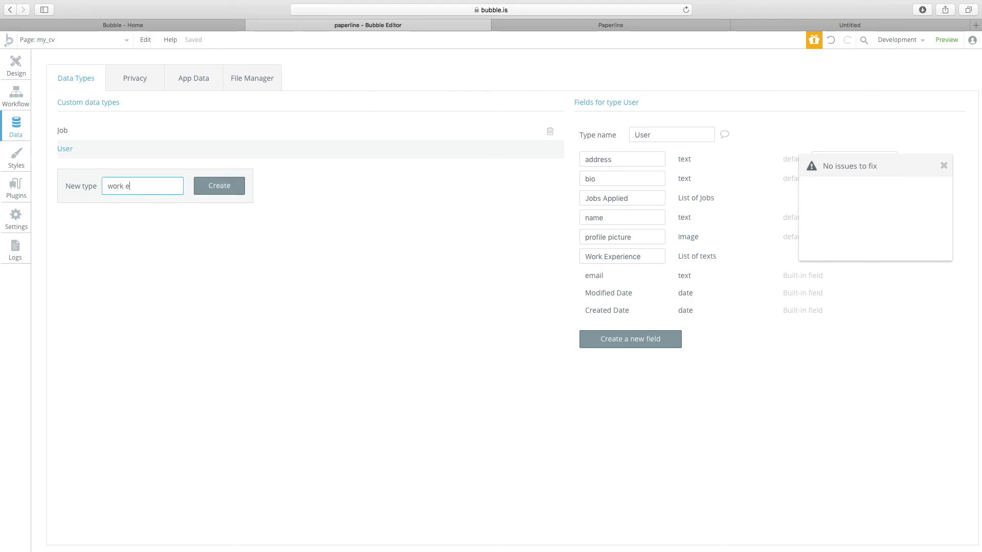
{"action": "type", "text": "xperience"}
{"action": "key", "text": "Return"}
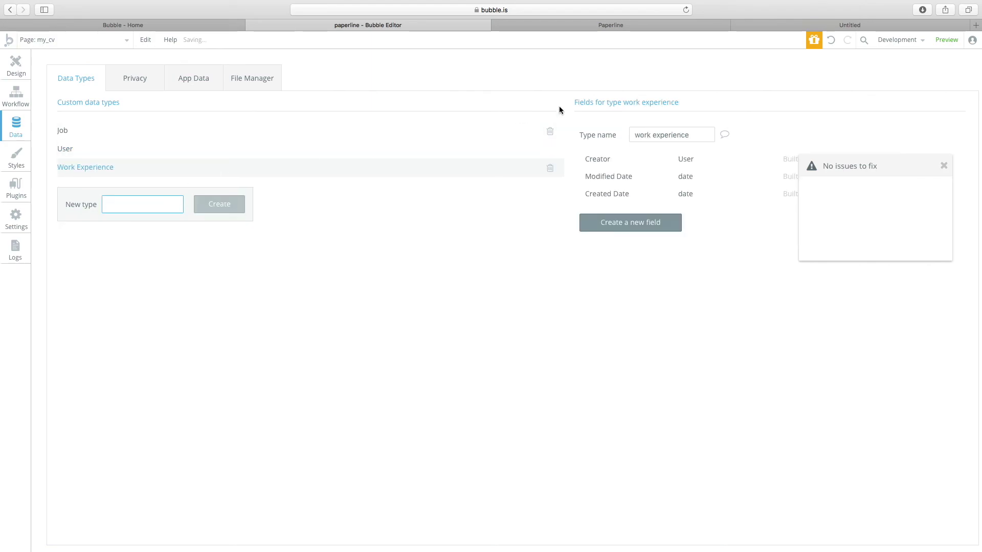
Add a text field 'name' and a User field 'person_reference' to work experience.
{"action": "left_click", "coordinate": [627, 222]}
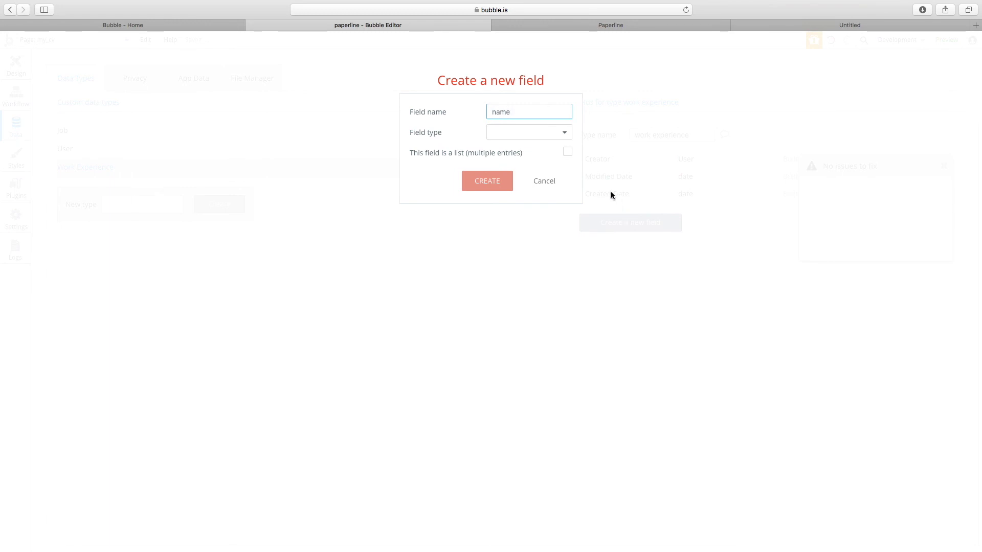
{"action": "left_click", "coordinate": [532, 133]}
{"action": "left_click", "coordinate": [508, 150]}
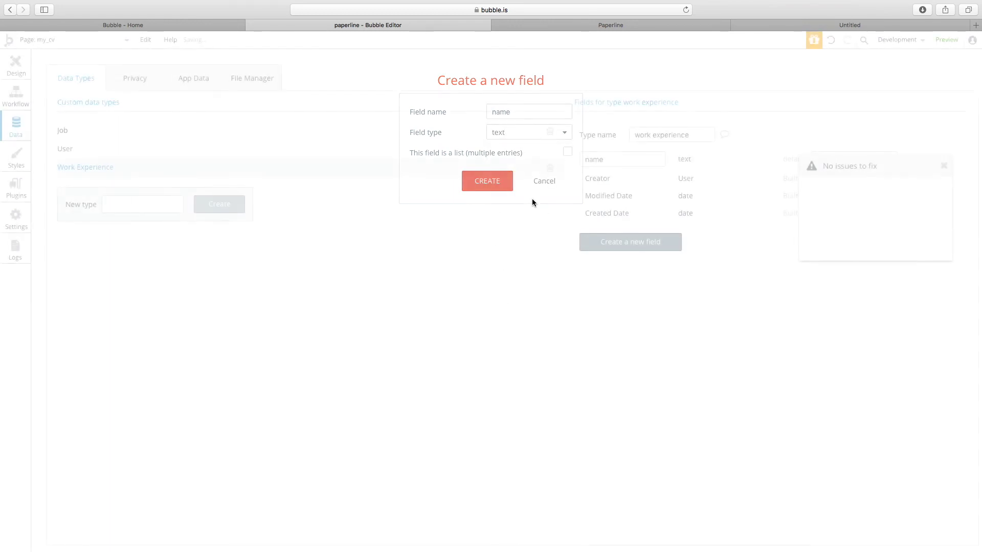
{"action": "left_click", "coordinate": [623, 241]}
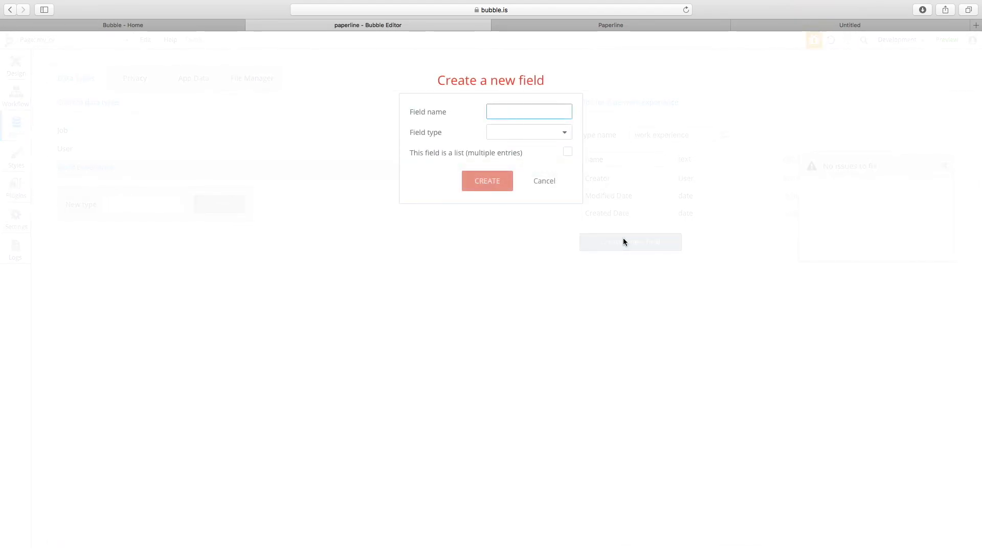
{"action": "key", "text": "BackSpace"}
{"action": "type", "text": "person_reference"}
{"action": "left_click", "coordinate": [528, 132]}
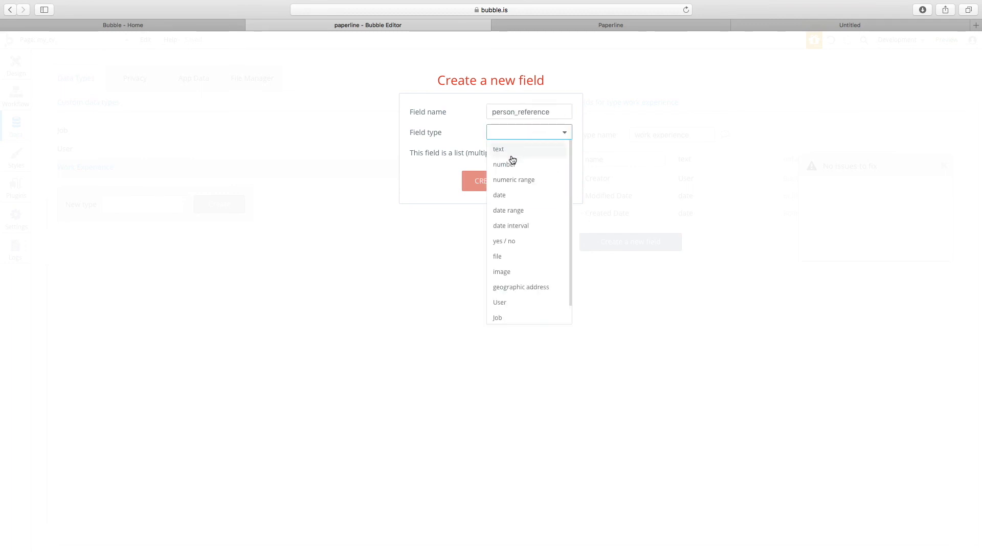
{"action": "left_click", "coordinate": [511, 302]}
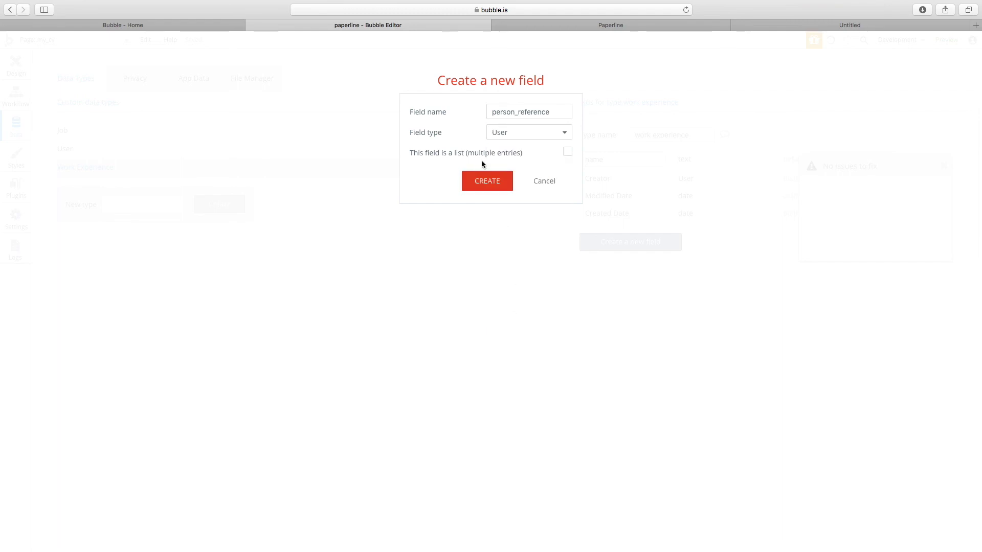
{"action": "left_click", "coordinate": [489, 182]}
{"action": "left_click", "coordinate": [16, 64]}
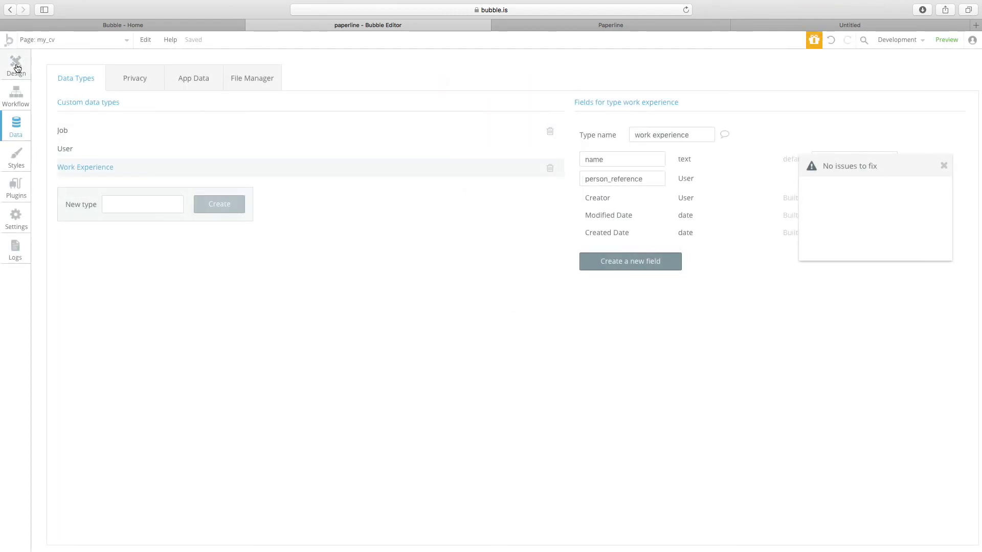
Inspect the Add button workflow's step that changes the current user.
{"action": "left_click", "coordinate": [673, 471]}
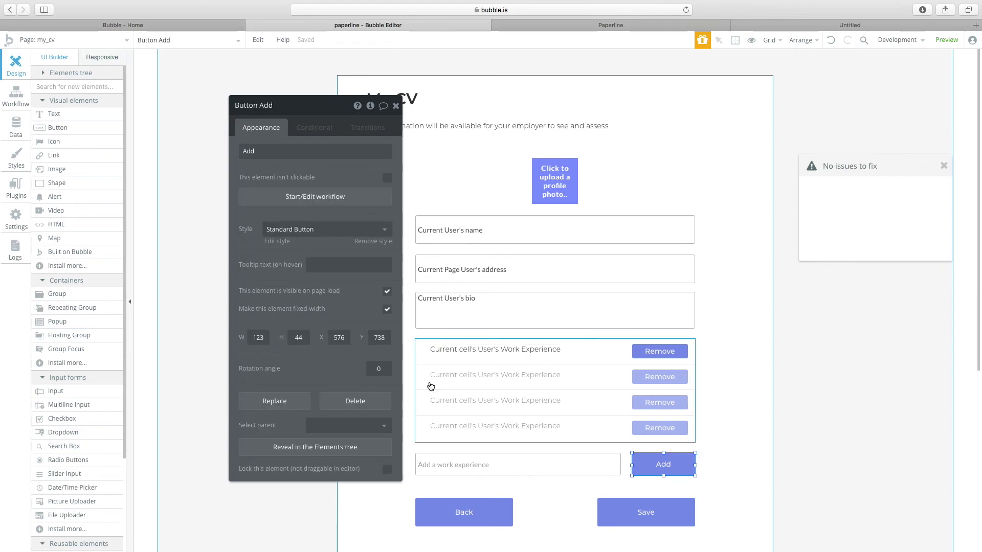
{"action": "left_click", "coordinate": [286, 200]}
{"action": "left_click", "coordinate": [91, 173]}
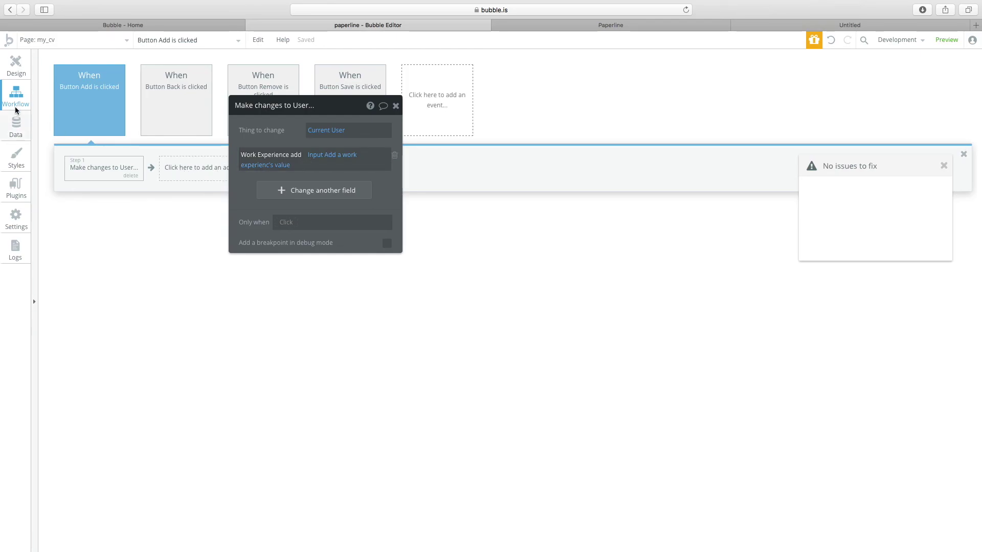
Add a Work_Experience field of type list of work experiences to User.
{"action": "left_click", "coordinate": [15, 135]}
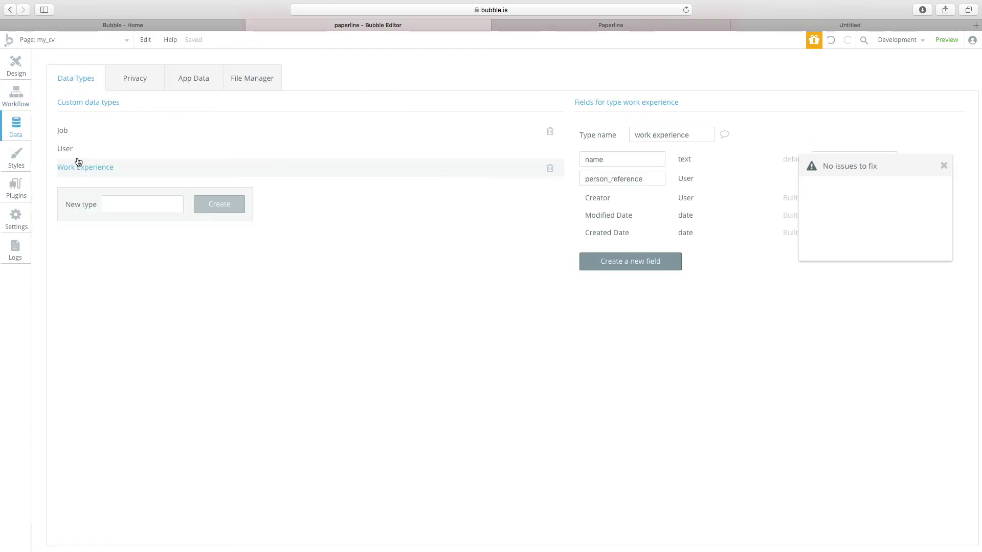
{"action": "left_click", "coordinate": [73, 148]}
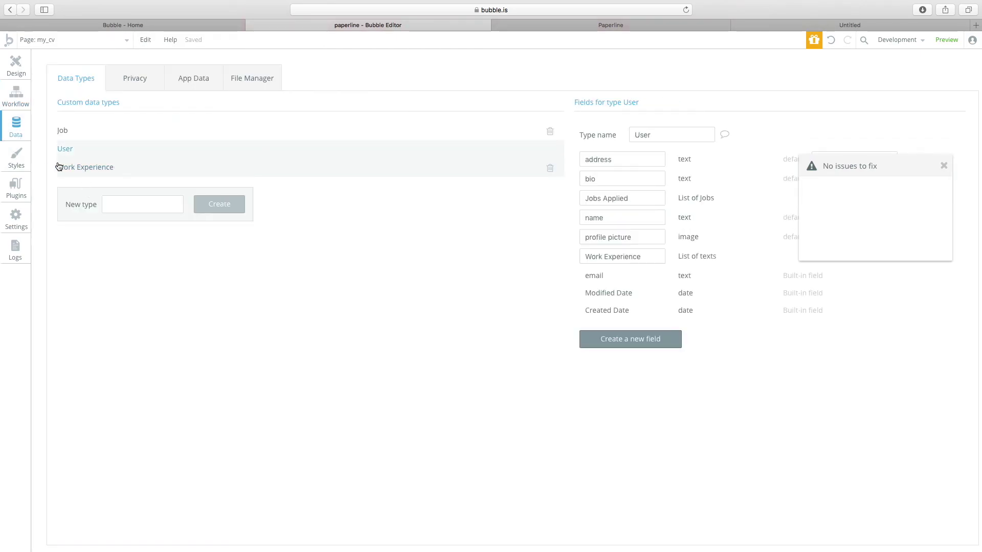
{"action": "left_click", "coordinate": [622, 335]}
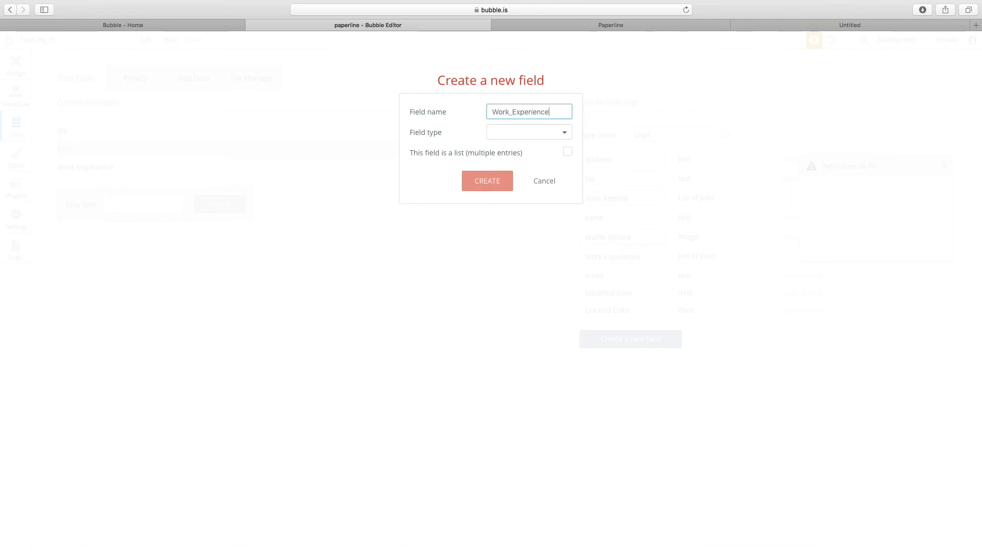
{"action": "left_click", "coordinate": [513, 137]}
{"action": "scroll", "coordinate": [526, 307], "scroll_direction": "down", "scroll_amount": 1}
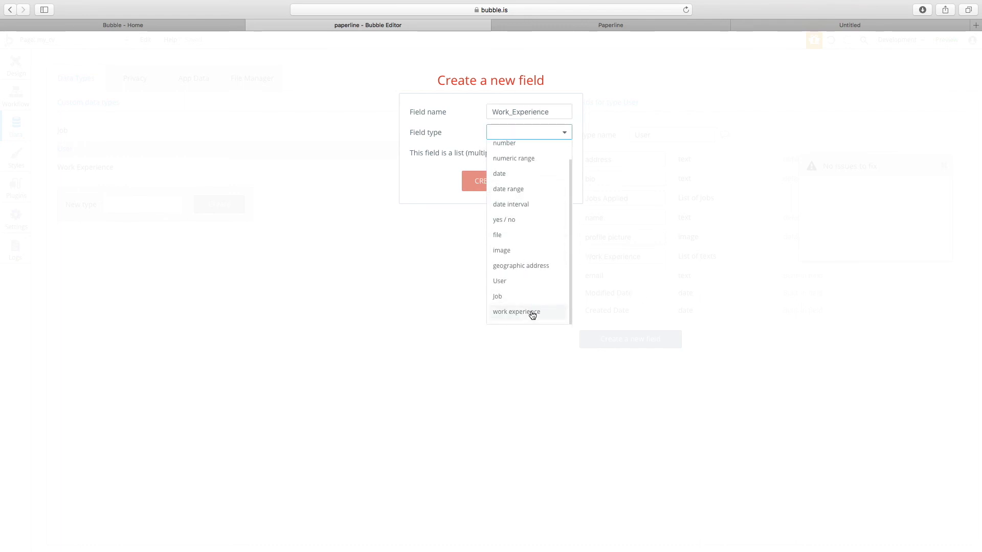
{"action": "left_click", "coordinate": [522, 312]}
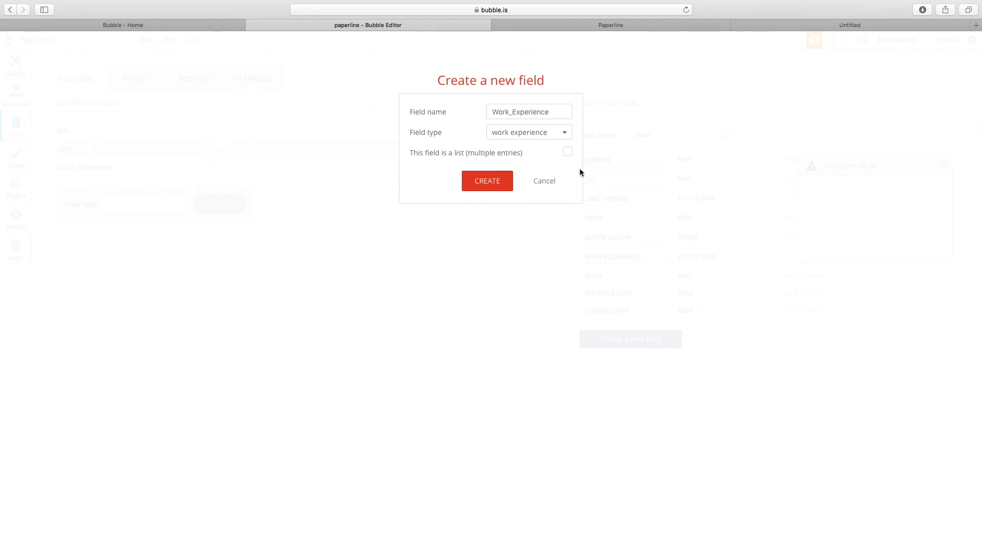
{"action": "left_click", "coordinate": [481, 184]}
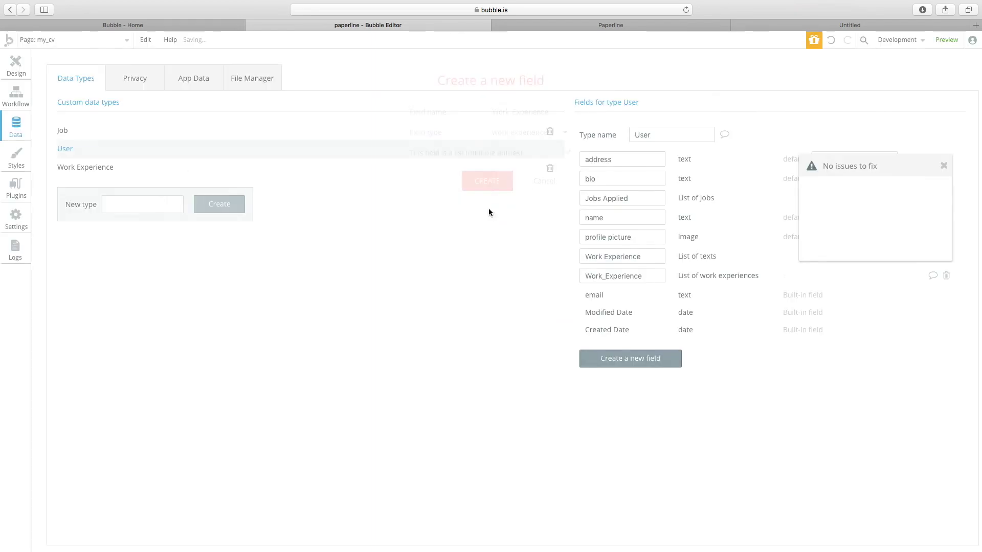
Delete the old make-changes-to-User step from the Add button's workflow.
{"action": "left_click", "coordinate": [16, 65]}
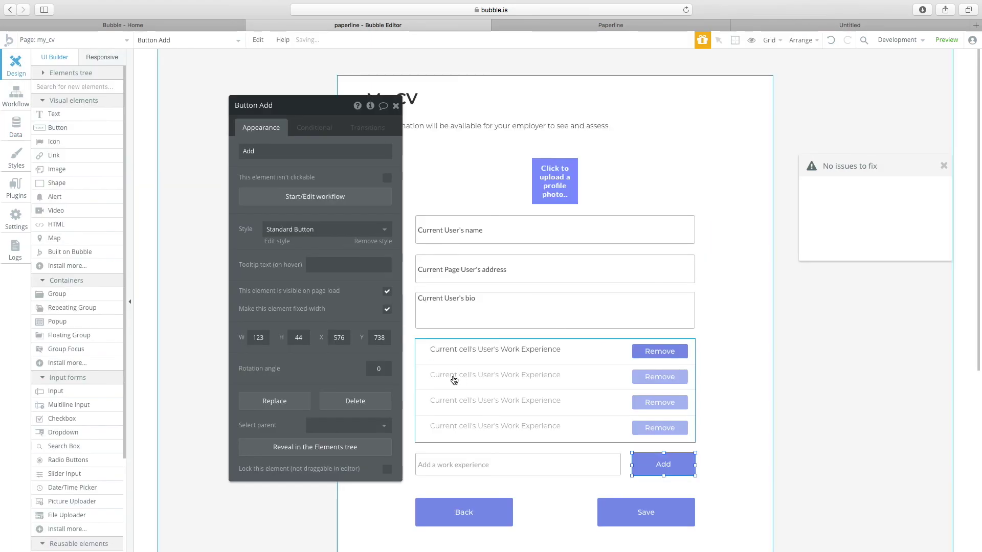
{"action": "left_click", "coordinate": [582, 467]}
{"action": "left_click", "coordinate": [659, 465]}
{"action": "left_click", "coordinate": [300, 200]}
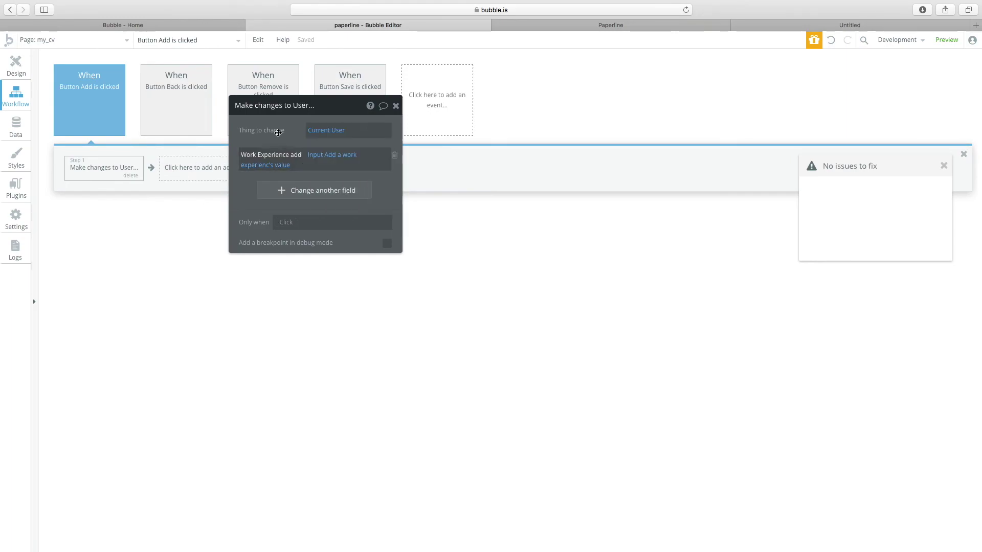
{"action": "left_click", "coordinate": [129, 178]}
Add a Create a new work experience action with person_reference = Current User.
{"action": "left_click", "coordinate": [98, 179]}
{"action": "mouse_move", "coordinate": [114, 289]}
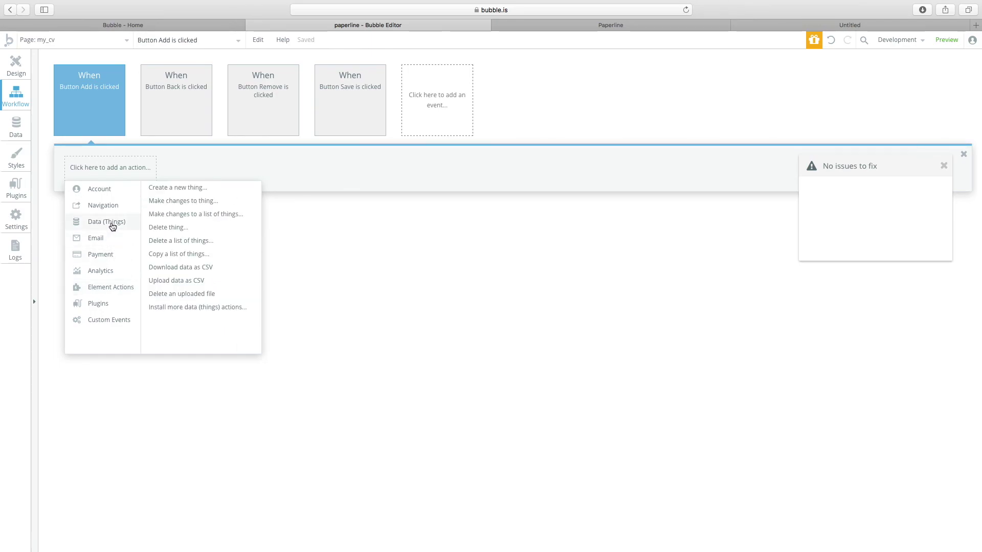
{"action": "mouse_move", "coordinate": [113, 222]}
{"action": "left_click", "coordinate": [178, 187]}
{"action": "left_click", "coordinate": [337, 131]}
{"action": "left_click", "coordinate": [324, 162]}
{"action": "left_click", "coordinate": [286, 159]}
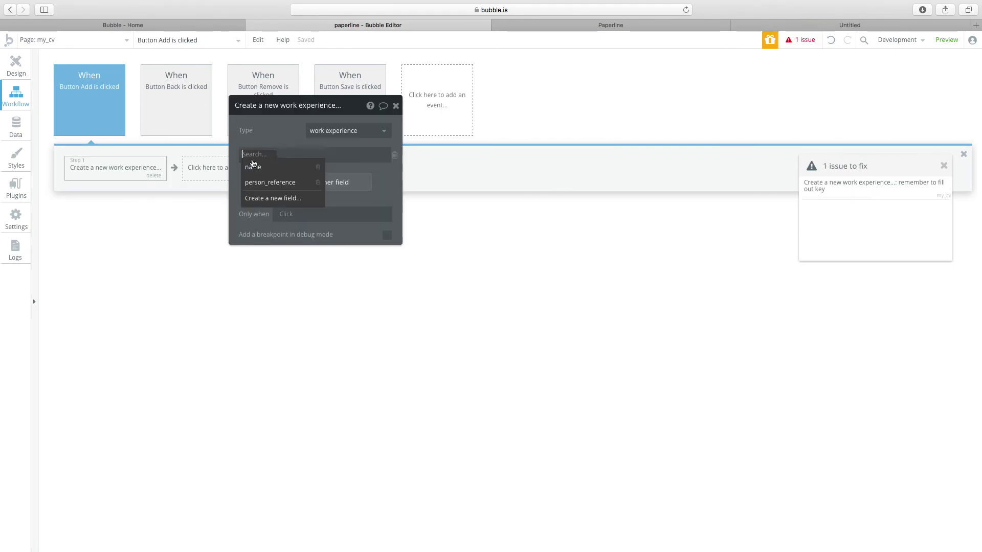
{"action": "left_click", "coordinate": [259, 183]}
{"action": "left_click", "coordinate": [313, 156]}
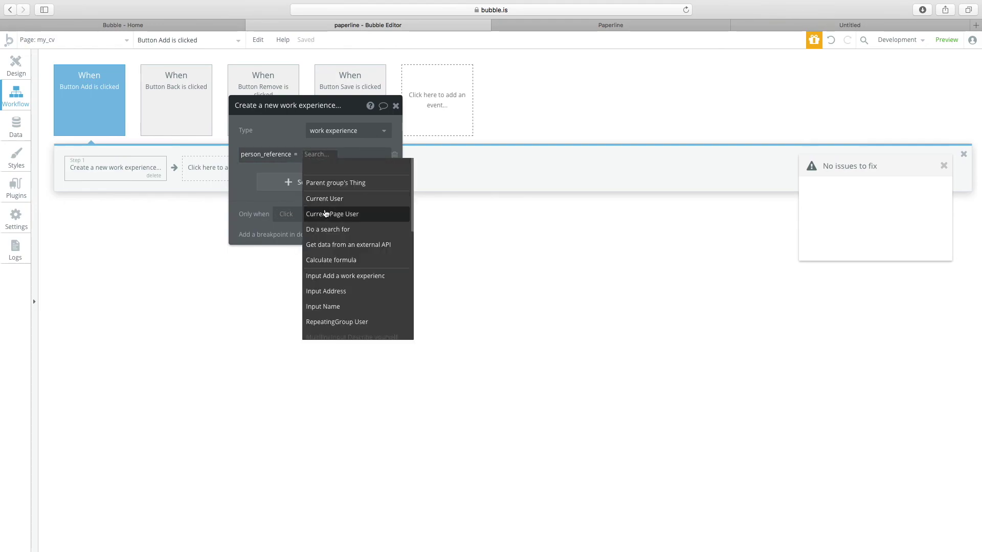
{"action": "left_click", "coordinate": [320, 197]}
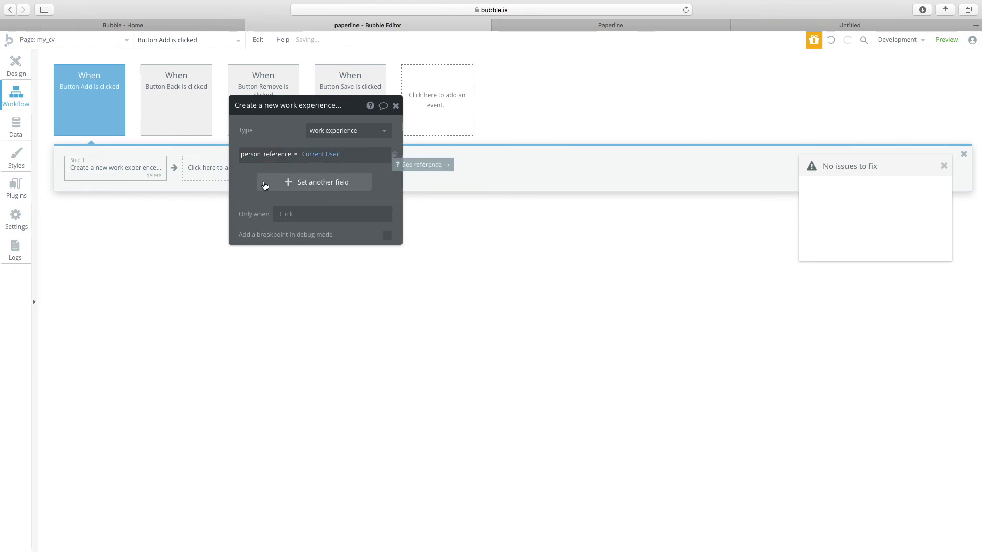
Set the CV page's repeating group content type to work experience.
{"action": "left_click", "coordinate": [16, 66]}
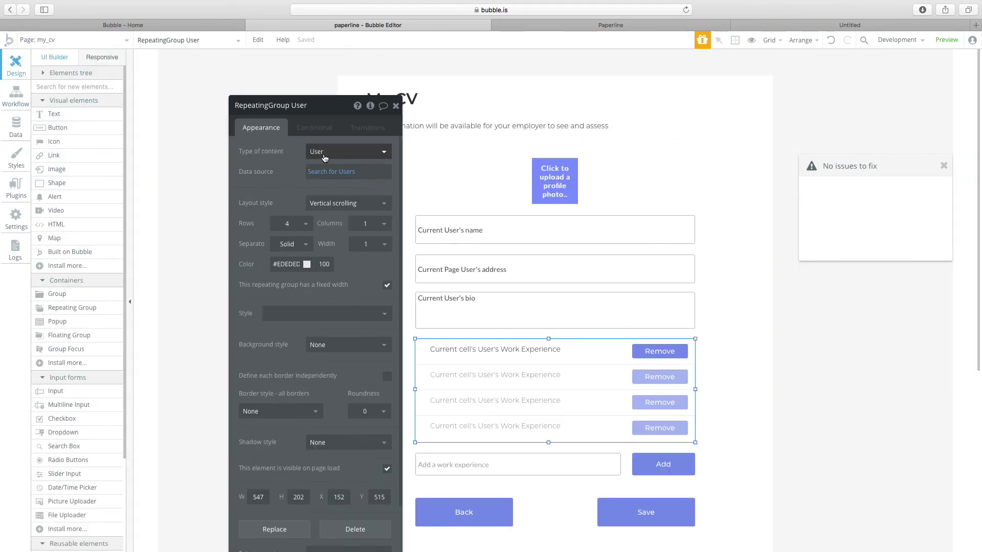
{"action": "left_click", "coordinate": [340, 152]}
{"action": "left_click", "coordinate": [330, 198]}
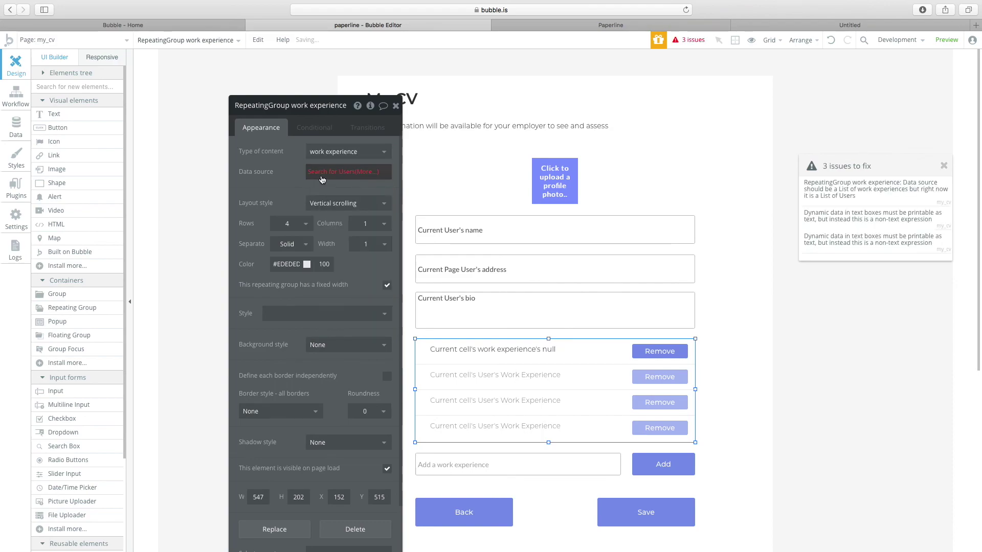
Set the list source to Search for work experiences where person_reference = Current User.
{"action": "left_click", "coordinate": [322, 179]}
{"action": "left_click", "coordinate": [511, 129]}
{"action": "left_click", "coordinate": [495, 142]}
{"action": "left_click", "coordinate": [496, 132]}
{"action": "left_click", "coordinate": [496, 142]}
{"action": "left_click", "coordinate": [496, 132]}
{"action": "left_click", "coordinate": [475, 160]}
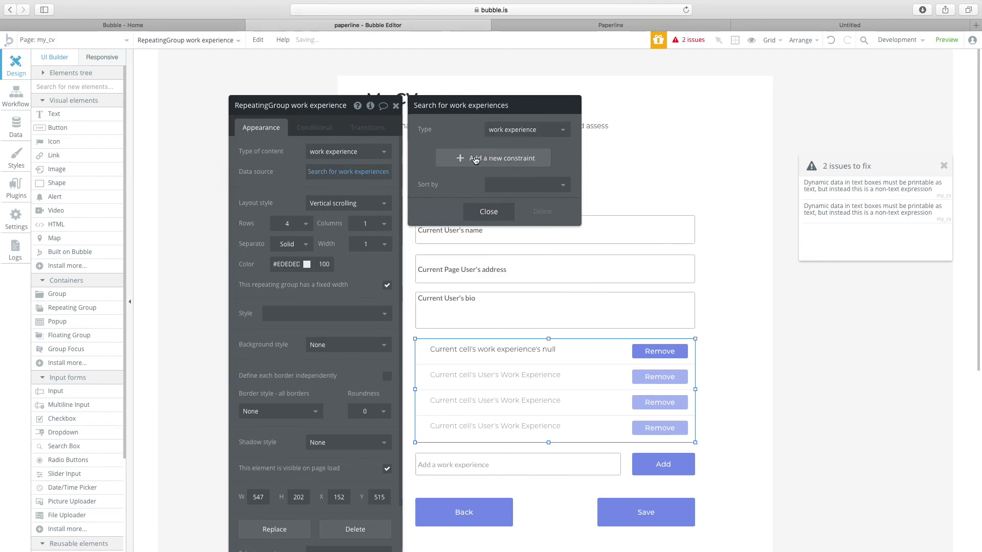
{"action": "left_click", "coordinate": [475, 159]}
{"action": "left_click", "coordinate": [441, 182]}
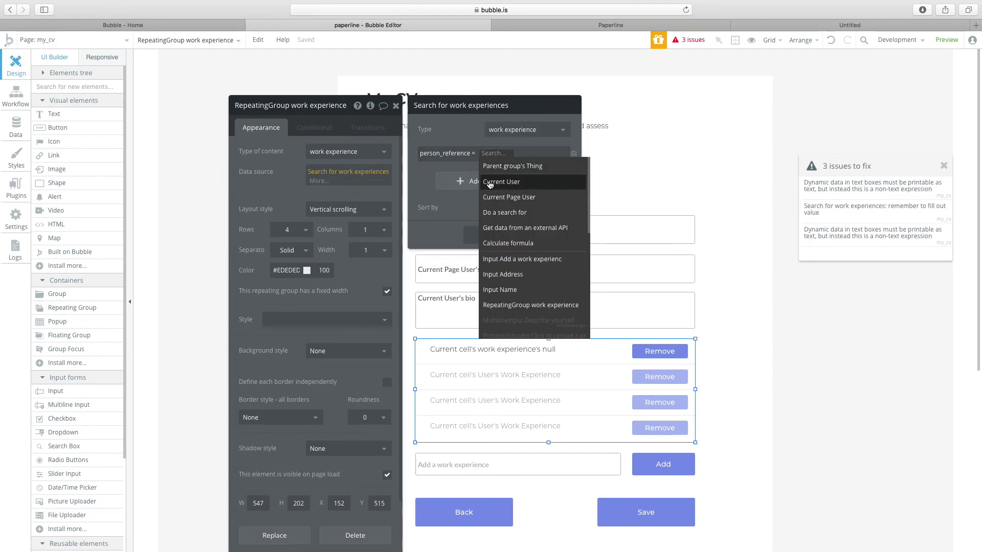
{"action": "left_click", "coordinate": [501, 182]}
{"action": "left_click", "coordinate": [602, 412]}
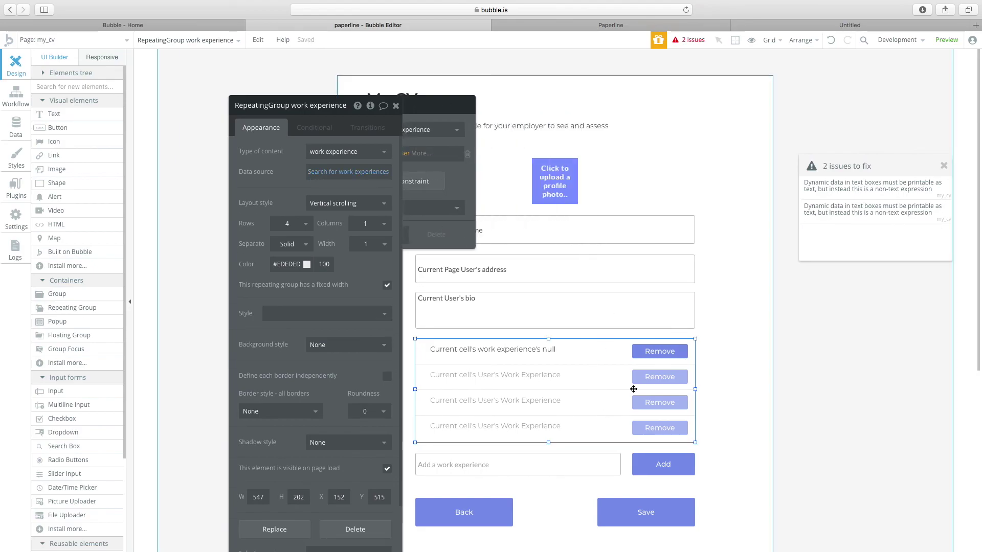
{"action": "left_click", "coordinate": [659, 351]}
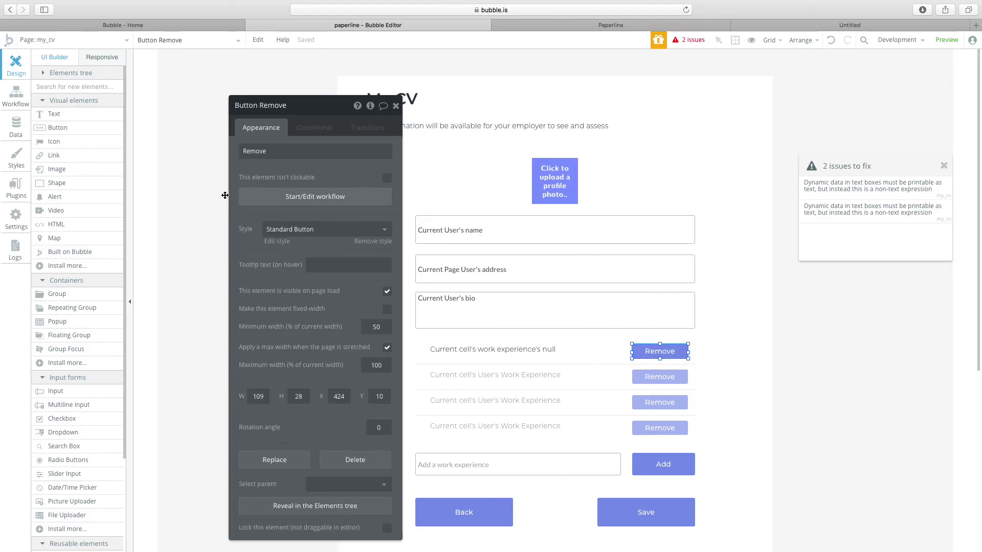
Make the Remove button delete the current cell's work experience.
{"action": "left_click", "coordinate": [271, 198]}
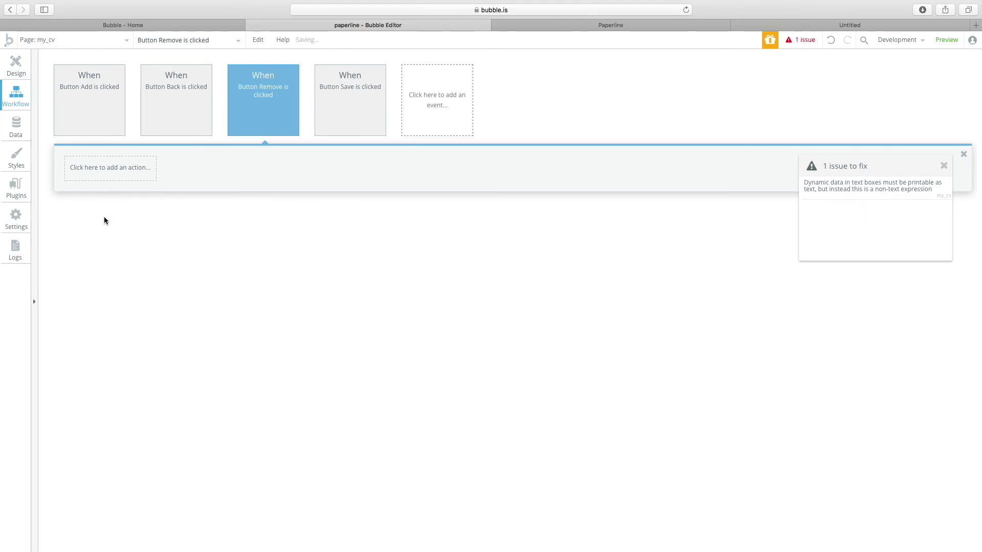
{"action": "left_click", "coordinate": [96, 168]}
{"action": "mouse_move", "coordinate": [110, 228]}
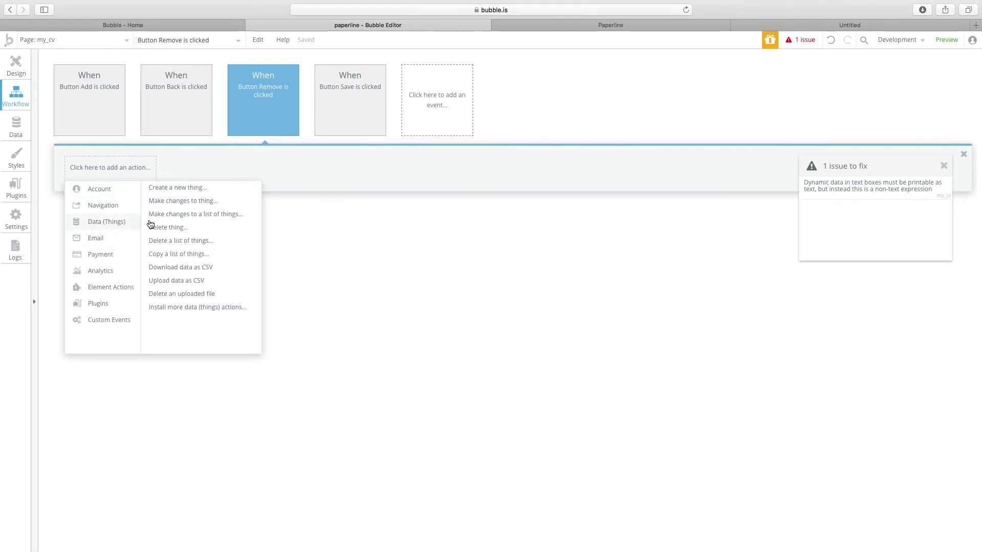
{"action": "left_click", "coordinate": [161, 227]}
{"action": "left_click", "coordinate": [319, 130]}
{"action": "left_click", "coordinate": [323, 141]}
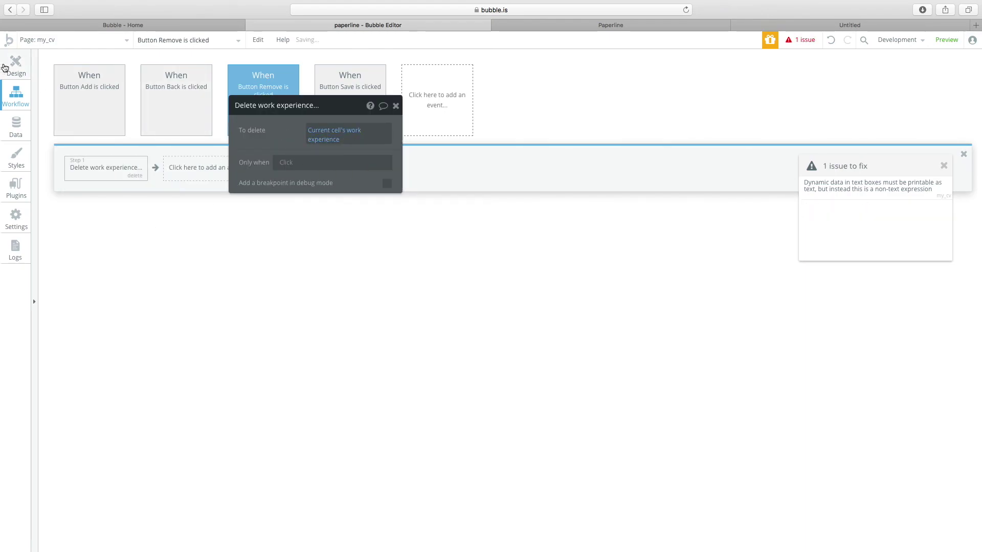
Show the work experience's name in each list row's text.
{"action": "left_click", "coordinate": [16, 65]}
{"action": "left_click", "coordinate": [517, 350]}
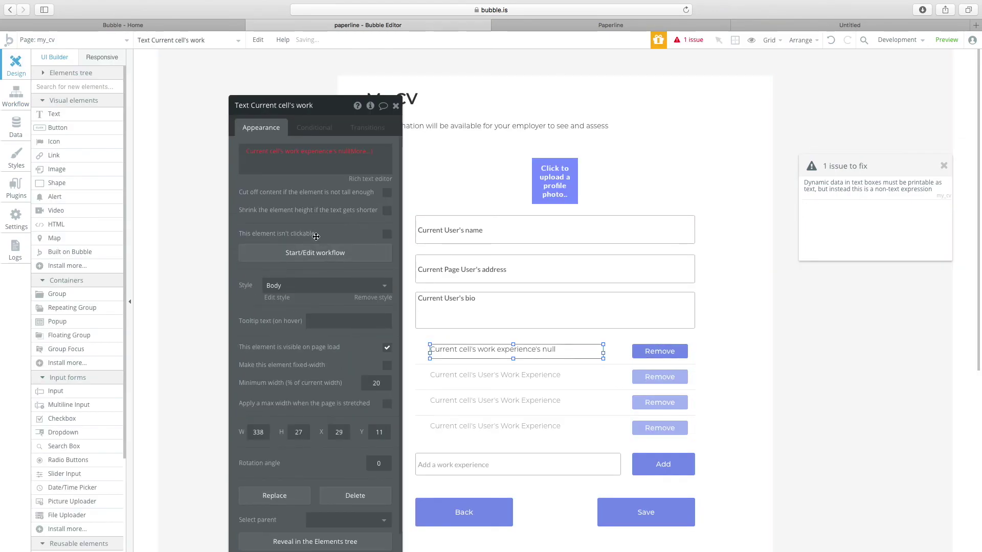
{"action": "left_click", "coordinate": [349, 159]}
{"action": "left_click", "coordinate": [346, 185]}
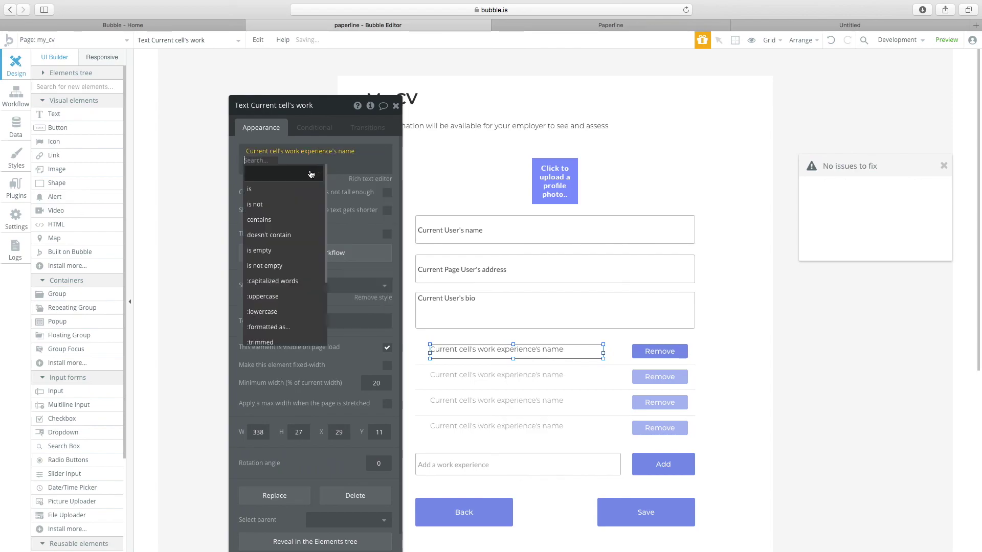
{"action": "left_click", "coordinate": [346, 186]}
Set the new experience's name to the add-experience input's value in the Add workflow.
{"action": "left_click", "coordinate": [592, 471]}
{"action": "left_click", "coordinate": [648, 465]}
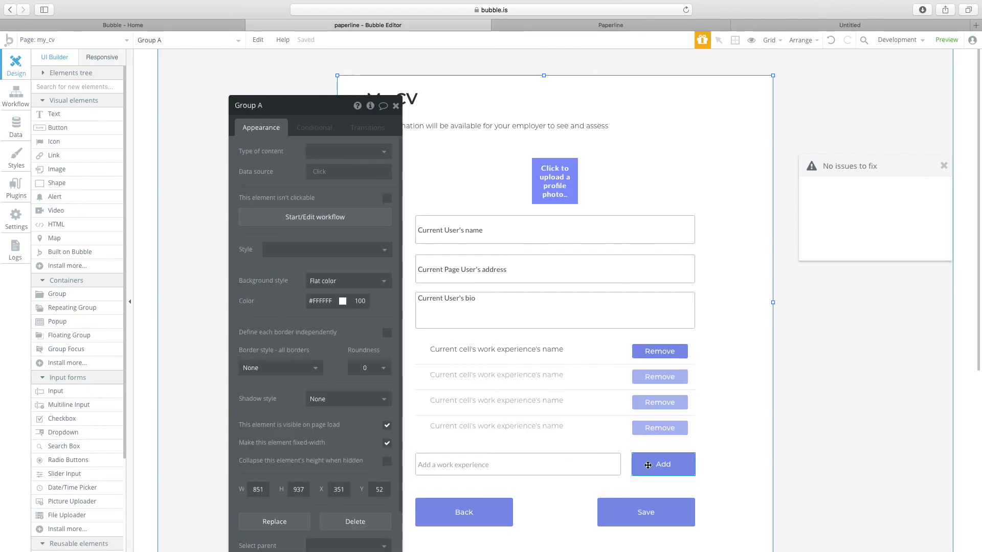
{"action": "left_click", "coordinate": [648, 465]}
{"action": "left_click", "coordinate": [322, 201]}
{"action": "left_click", "coordinate": [115, 167]}
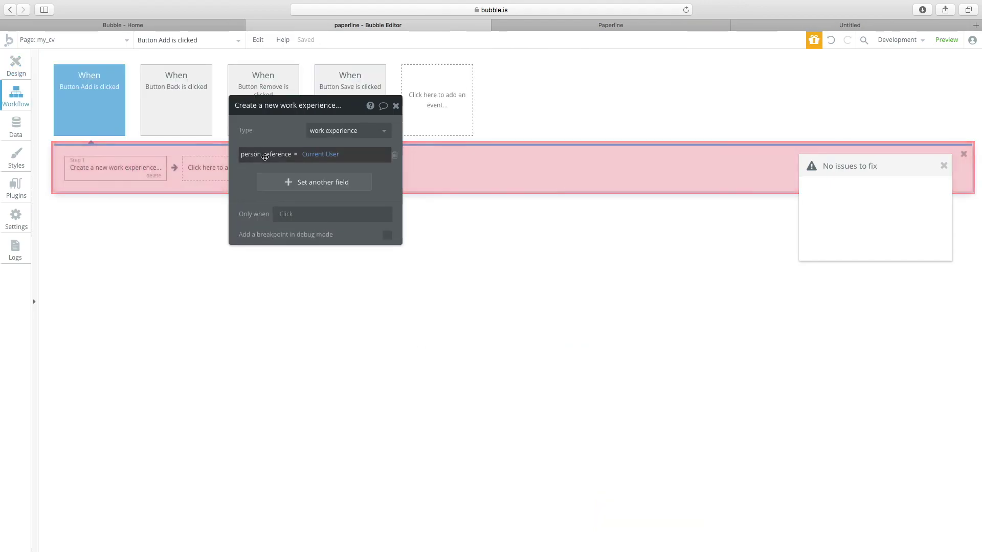
{"action": "left_click", "coordinate": [261, 183]}
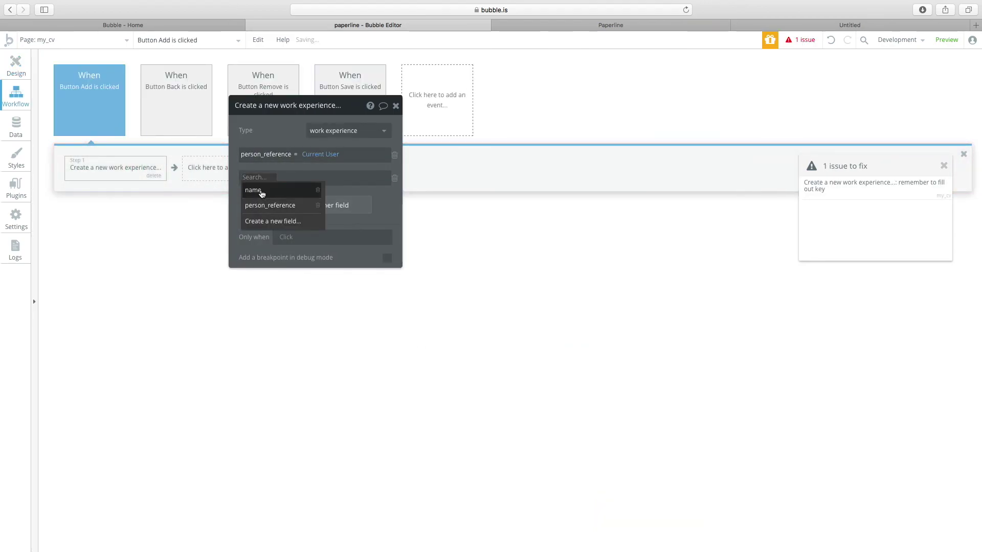
{"action": "left_click", "coordinate": [261, 191]}
{"action": "left_click", "coordinate": [307, 178]}
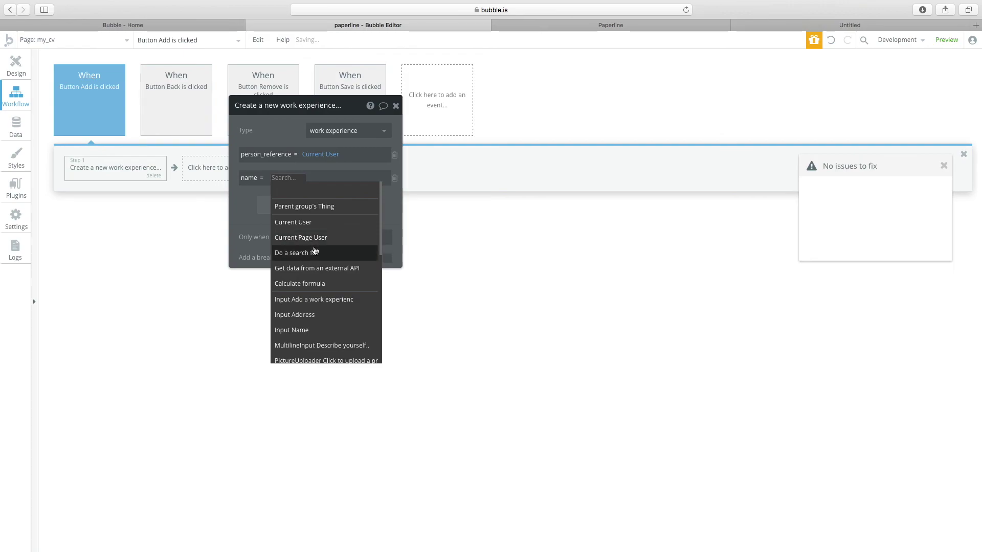
{"action": "left_click", "coordinate": [314, 299]}
{"action": "left_click", "coordinate": [357, 191]}
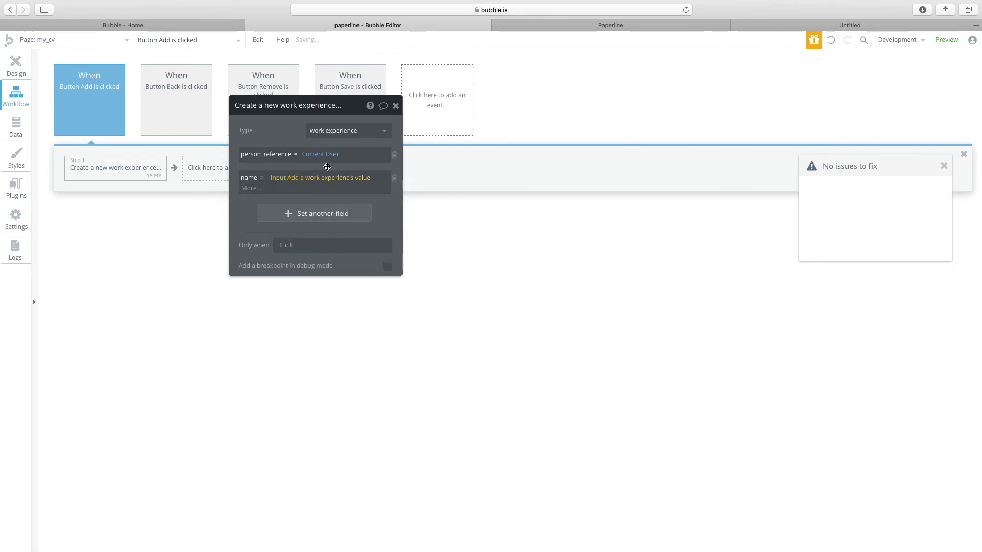
{"action": "left_click", "coordinate": [25, 67]}
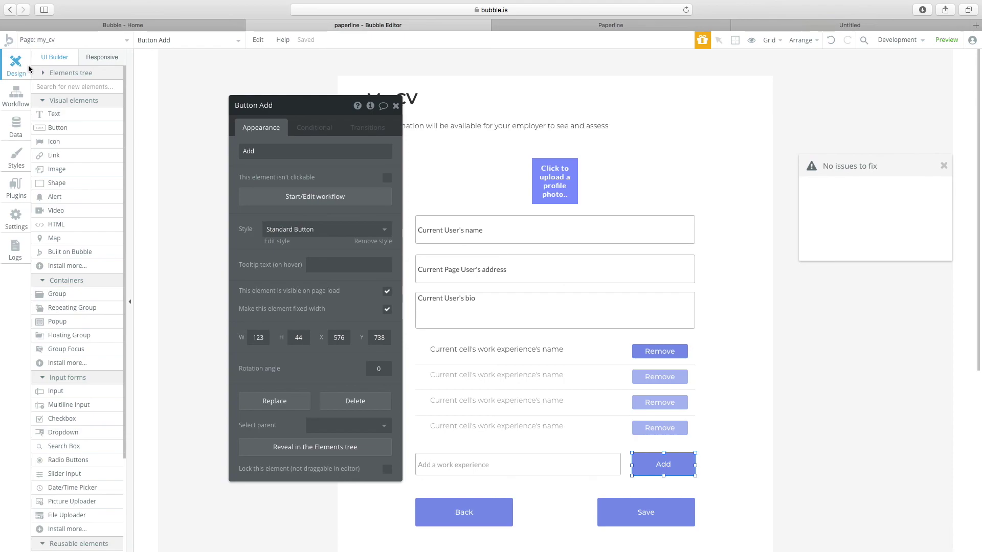
Preview the running app, then return to the editor.
{"action": "left_click", "coordinate": [539, 399]}
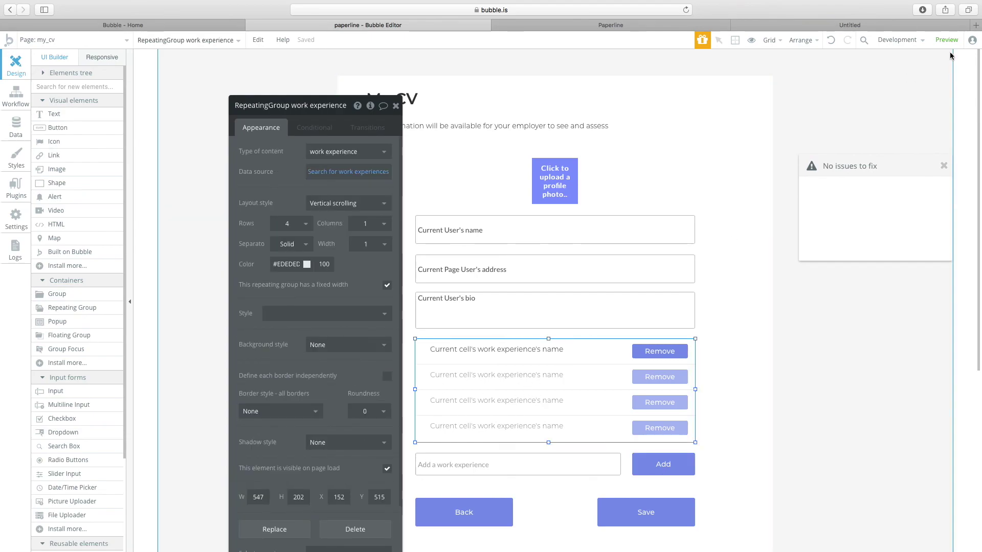
{"action": "left_click", "coordinate": [946, 39]}
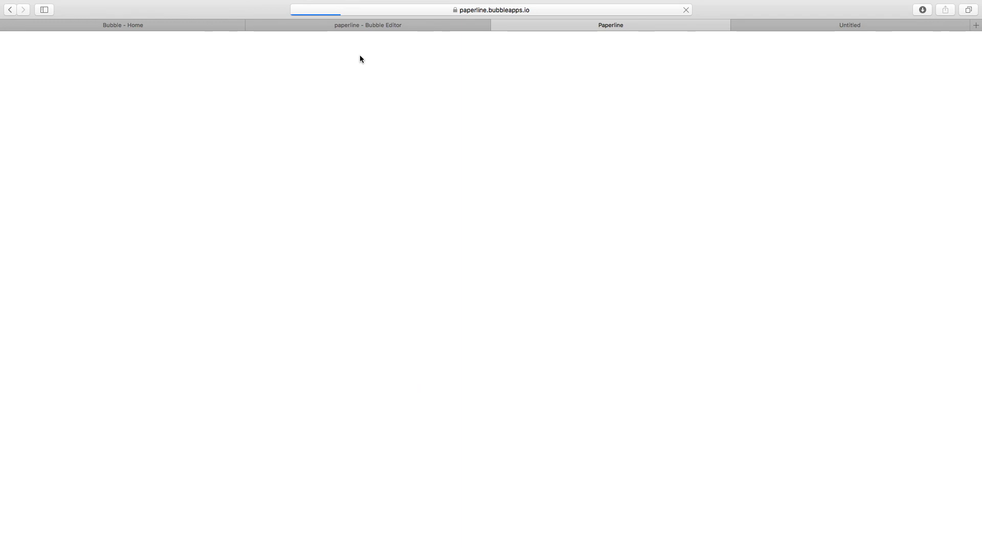
{"action": "left_click", "coordinate": [366, 26]}
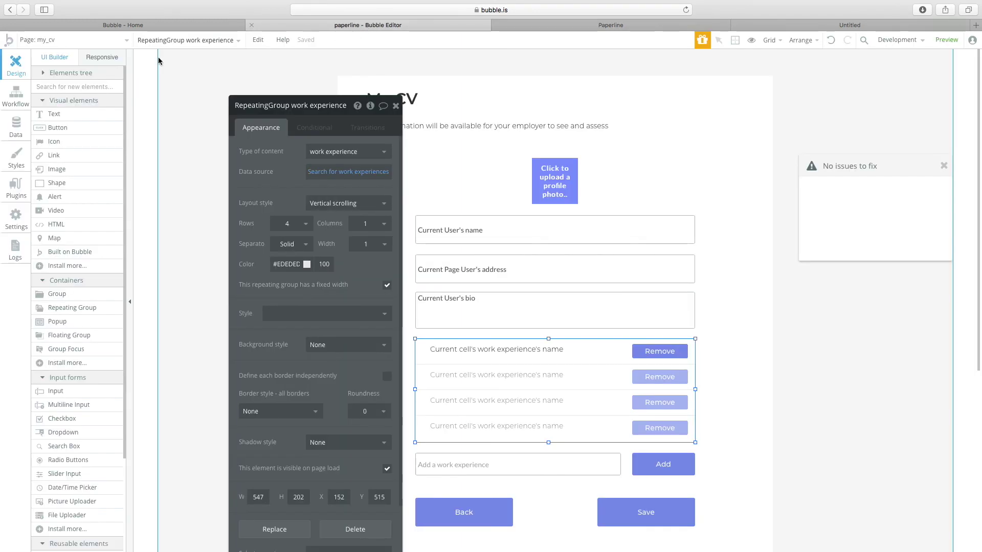
Open the paper Job Board page, preview it, and return to the page list.
{"action": "left_click", "coordinate": [86, 41]}
{"action": "mouse_move", "coordinate": [185, 101]}
{"action": "left_click", "coordinate": [359, 120]}
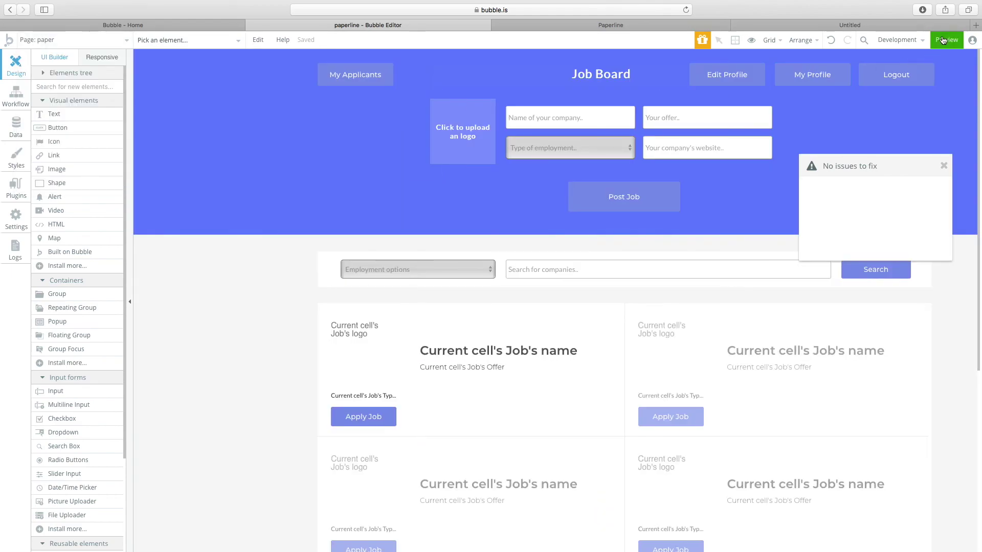
{"action": "left_click", "coordinate": [947, 39]}
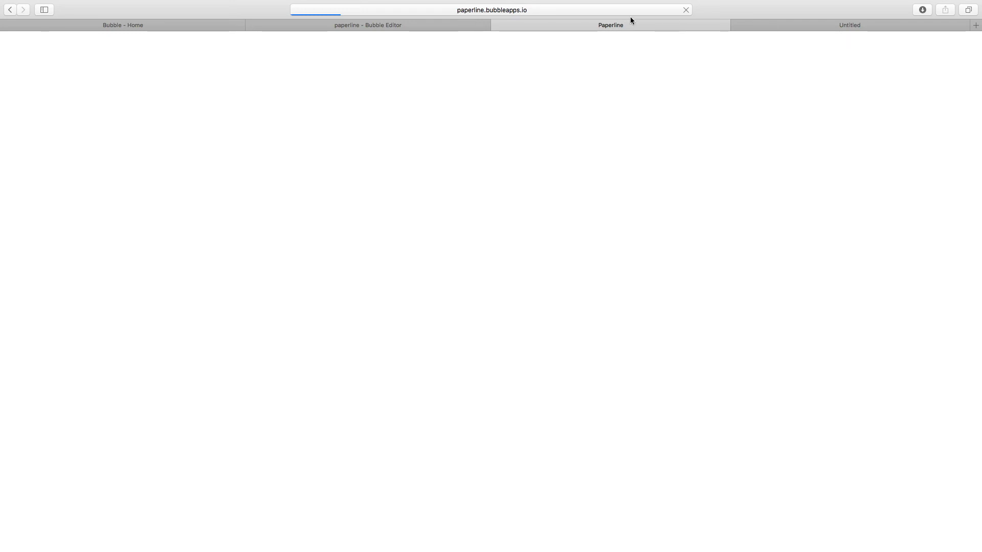
{"action": "left_click", "coordinate": [416, 25]}
{"action": "left_click", "coordinate": [77, 40]}
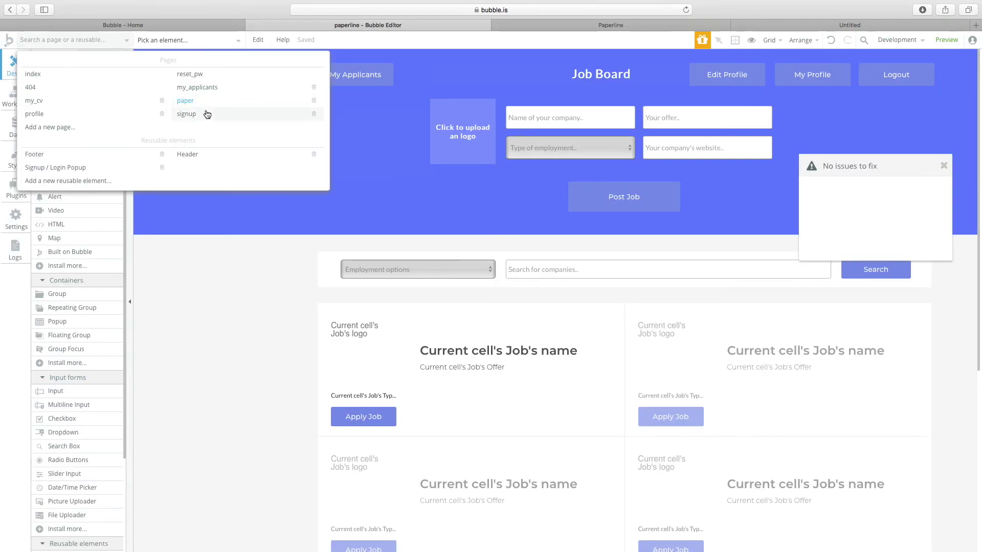
On the profile page, set the Work Experience list's type to work experience.
{"action": "left_click", "coordinate": [68, 114]}
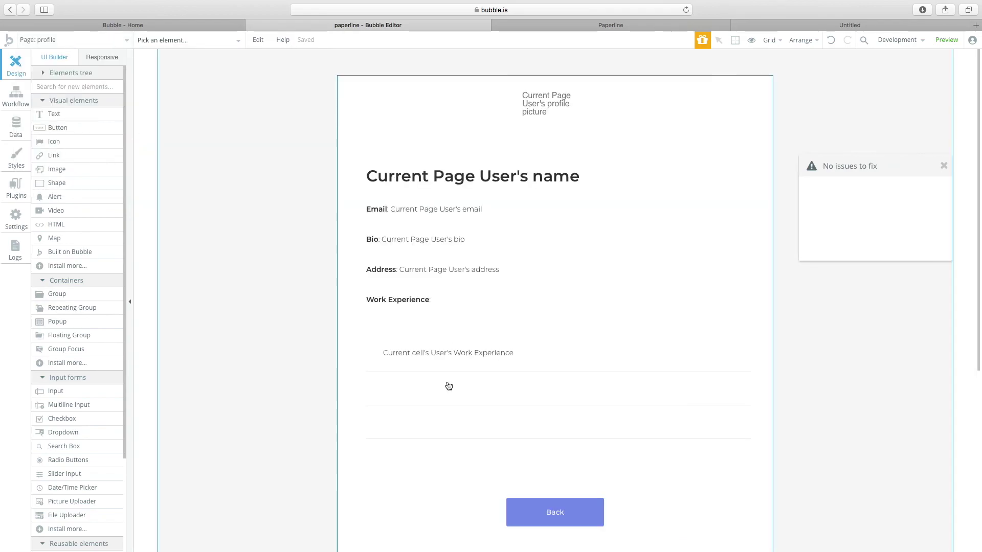
{"action": "double_click", "coordinate": [499, 378]}
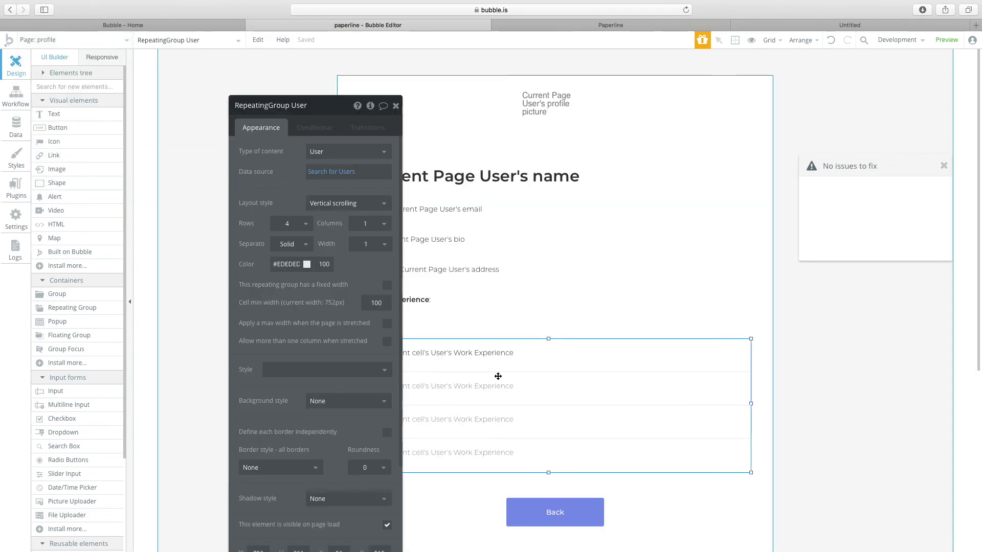
{"action": "left_click", "coordinate": [316, 152]}
{"action": "left_click", "coordinate": [330, 198]}
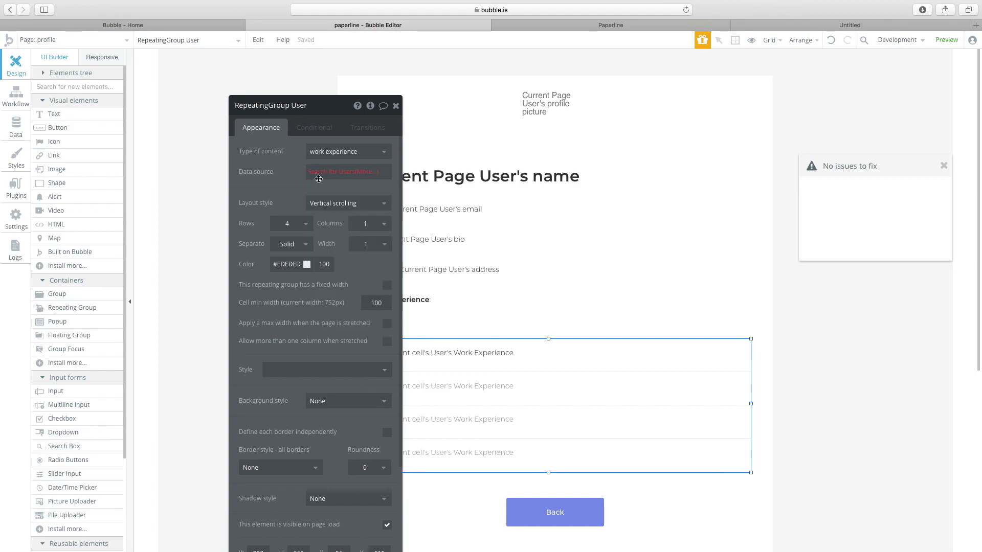
Source the list from Search for work experiences where person_reference = Current Page User.
{"action": "left_click", "coordinate": [330, 171]}
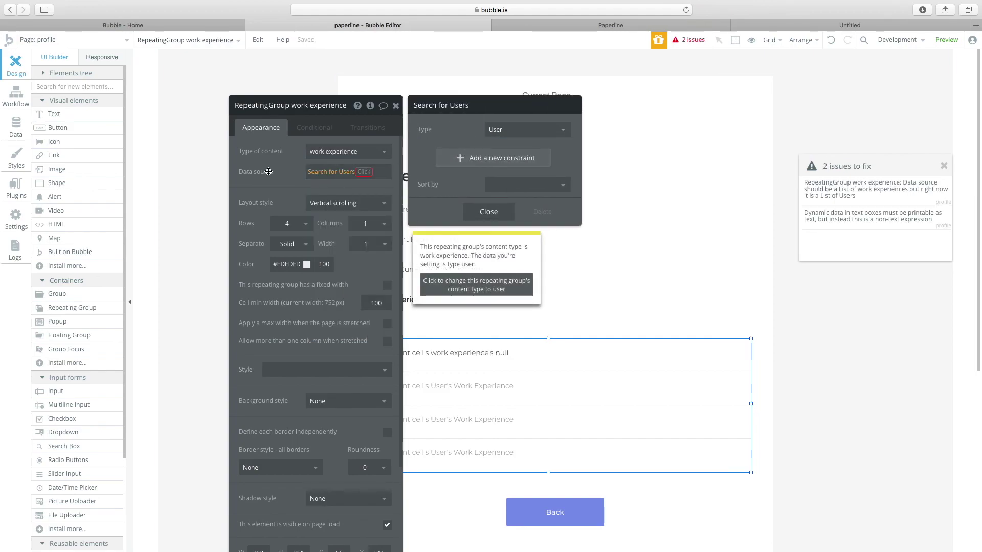
{"action": "left_click", "coordinate": [506, 131]}
{"action": "left_click", "coordinate": [489, 168]}
{"action": "left_click", "coordinate": [487, 165]}
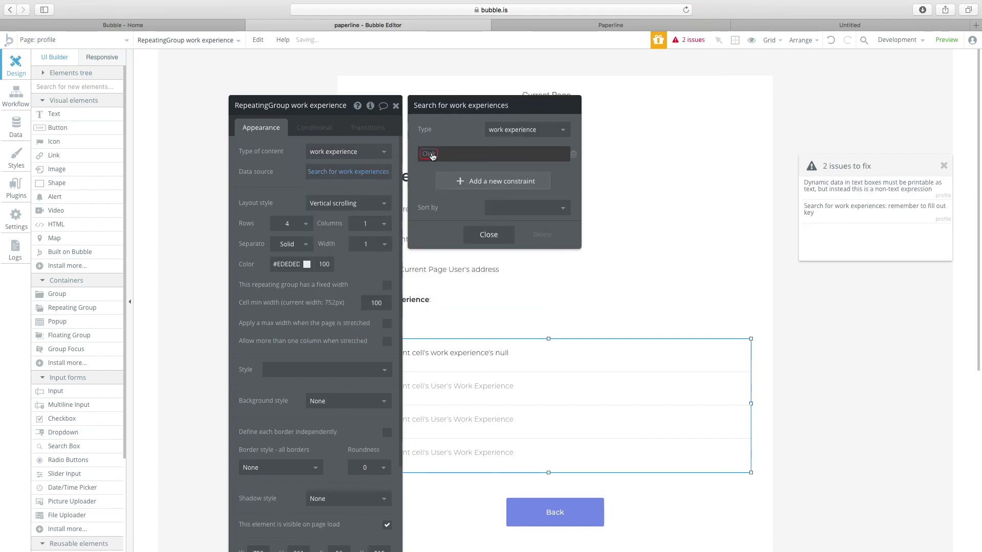
{"action": "left_click", "coordinate": [446, 180]}
{"action": "left_click", "coordinate": [481, 154]}
{"action": "left_click", "coordinate": [478, 168]}
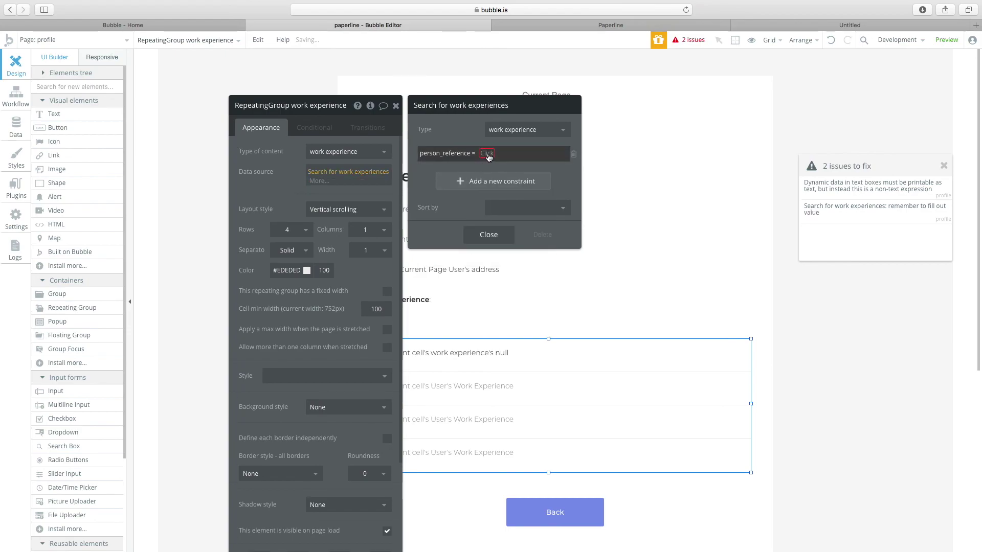
{"action": "left_click", "coordinate": [486, 153]}
{"action": "left_click", "coordinate": [484, 196]}
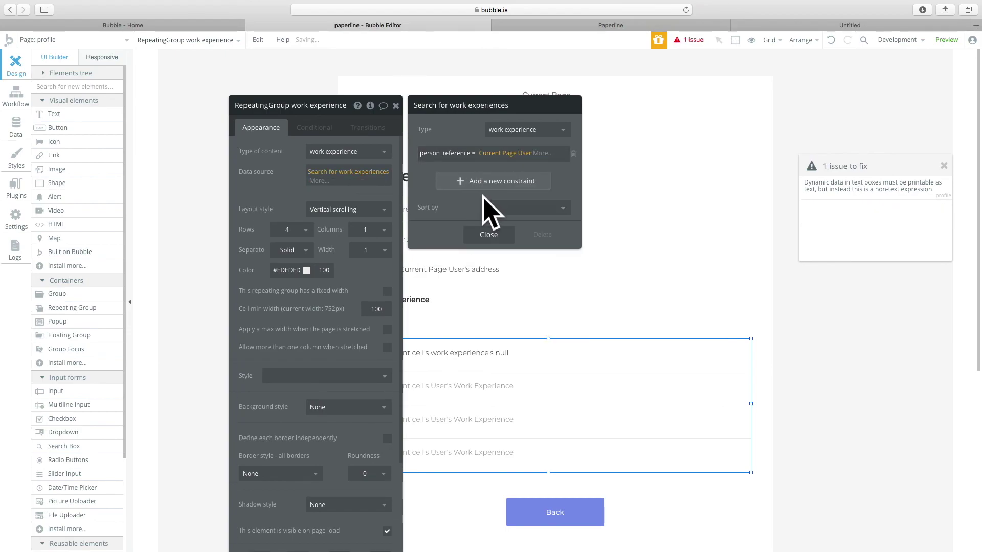
{"action": "left_click", "coordinate": [488, 234]}
{"action": "left_click", "coordinate": [396, 106]}
{"action": "left_click", "coordinate": [242, 160]}
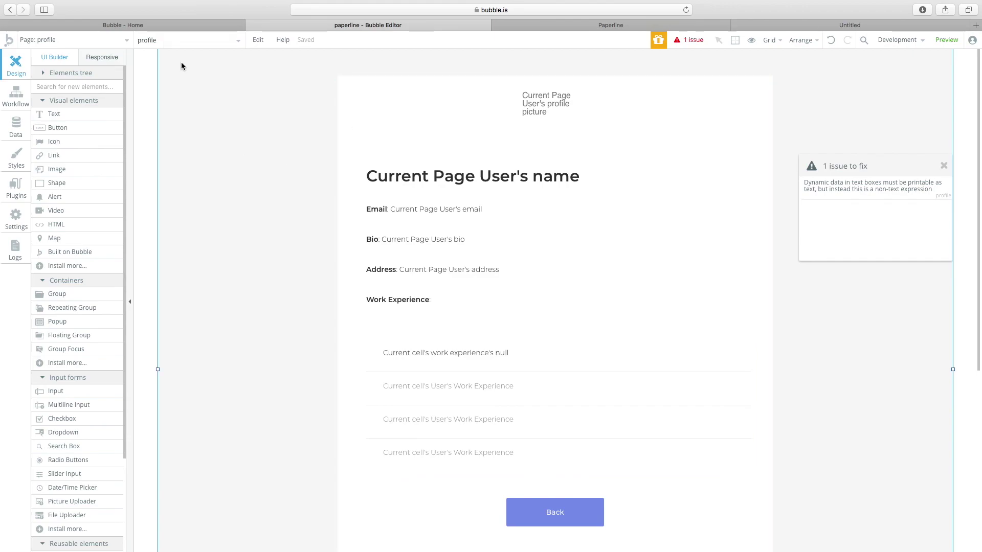
Fix the flagged row text by replacing null with the work experience's name.
{"action": "left_click", "coordinate": [92, 41]}
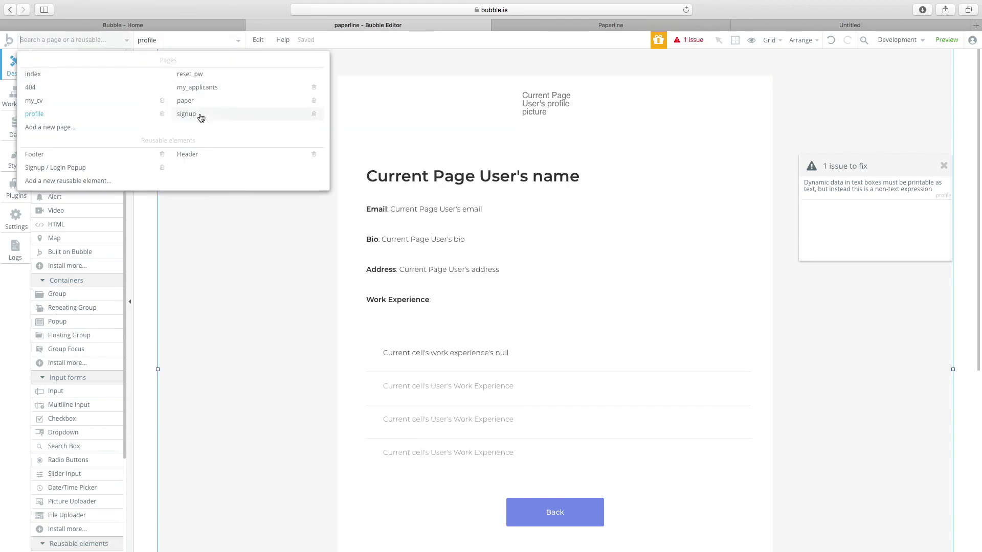
{"action": "left_click", "coordinate": [499, 66]}
{"action": "left_click", "coordinate": [527, 25]}
{"action": "key", "text": "ctrl+shift+Tab"}
{"action": "left_click", "coordinate": [693, 41]}
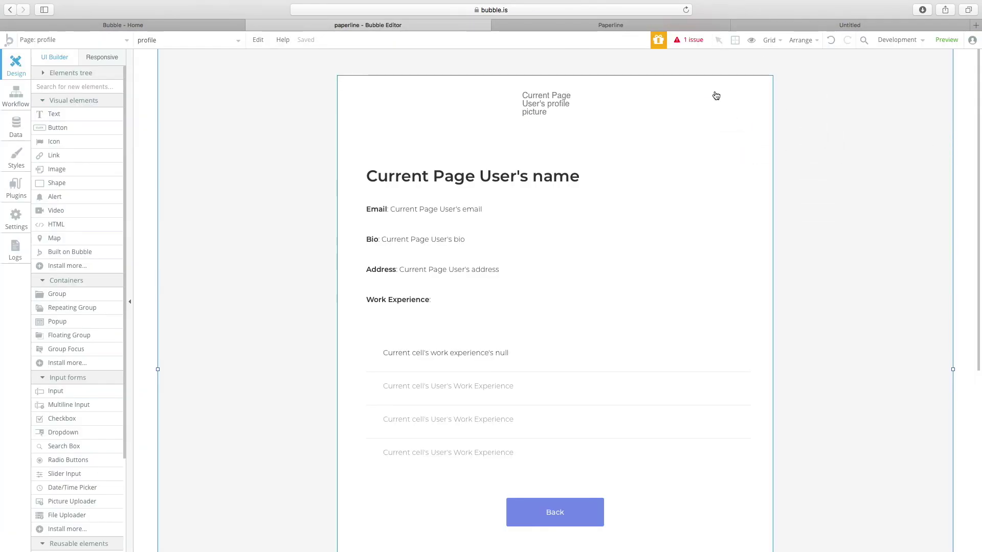
{"action": "left_click", "coordinate": [857, 196]}
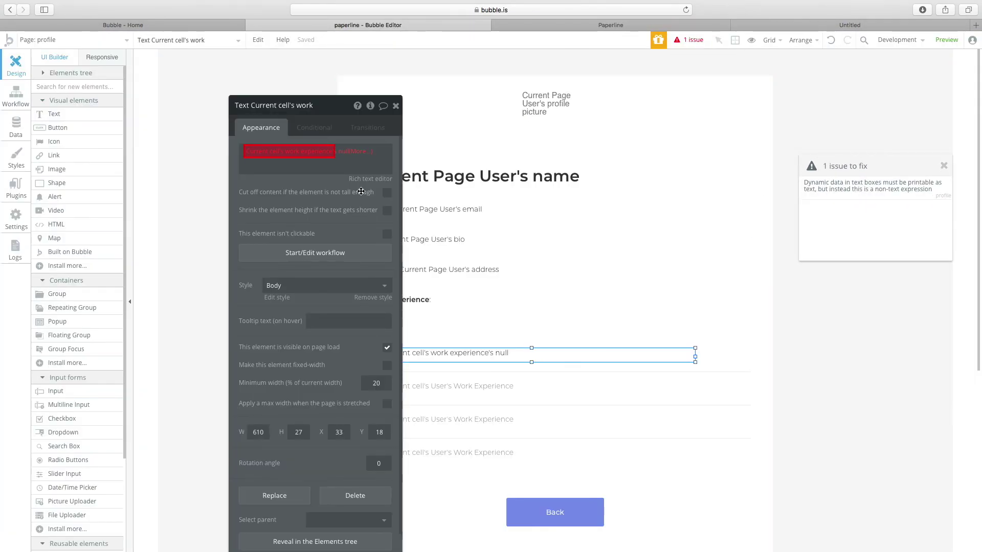
{"action": "left_click", "coordinate": [342, 152]}
{"action": "left_click", "coordinate": [355, 186]}
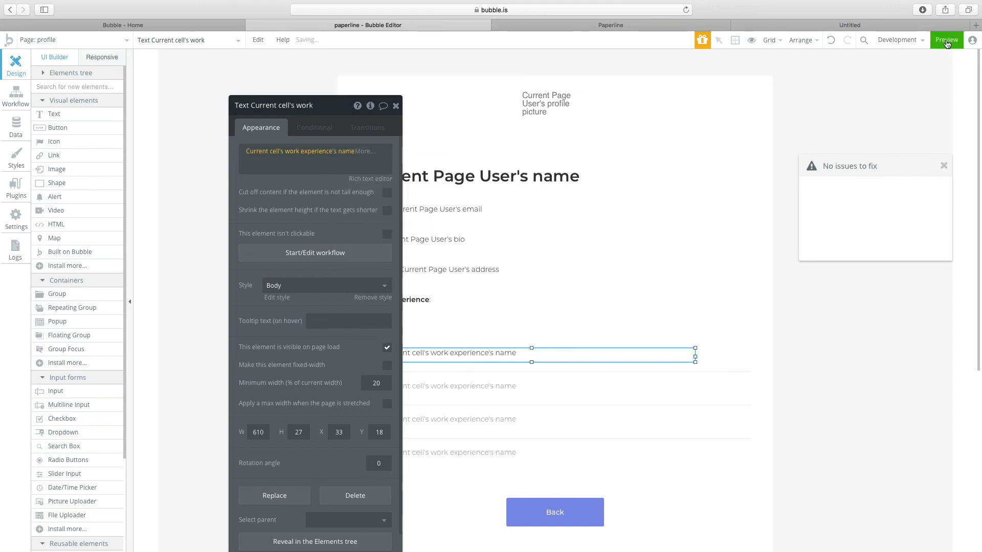
Reopen the profile page, preview the app, and open the CV editing page.
{"action": "left_click", "coordinate": [946, 40]}
{"action": "left_click", "coordinate": [439, 26]}
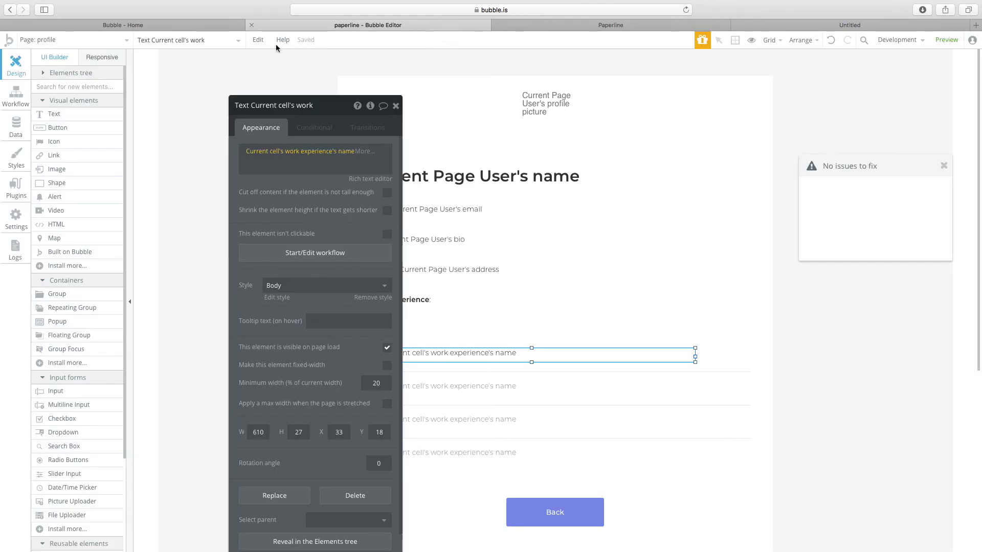
{"action": "left_click", "coordinate": [72, 39]}
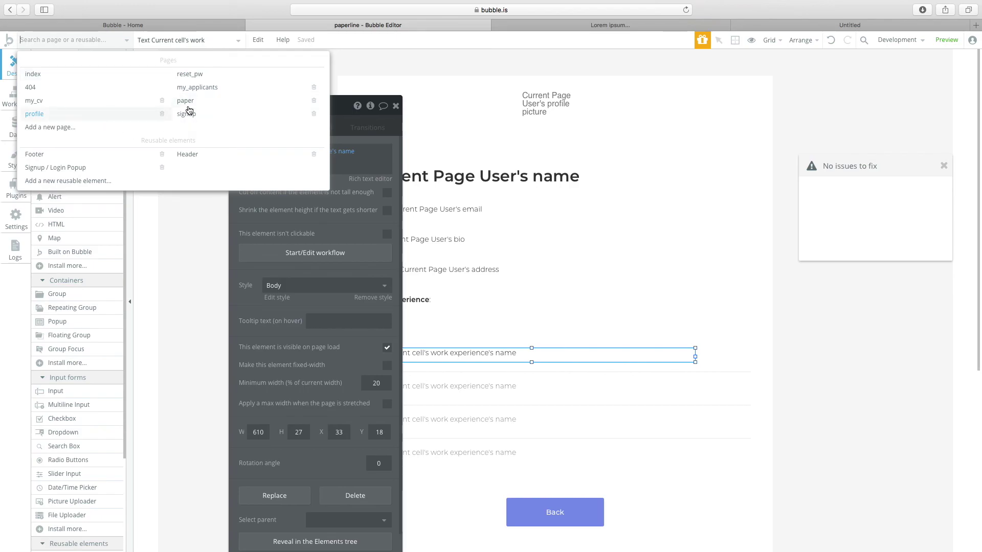
{"action": "left_click", "coordinate": [56, 113]}
{"action": "left_click", "coordinate": [945, 38]}
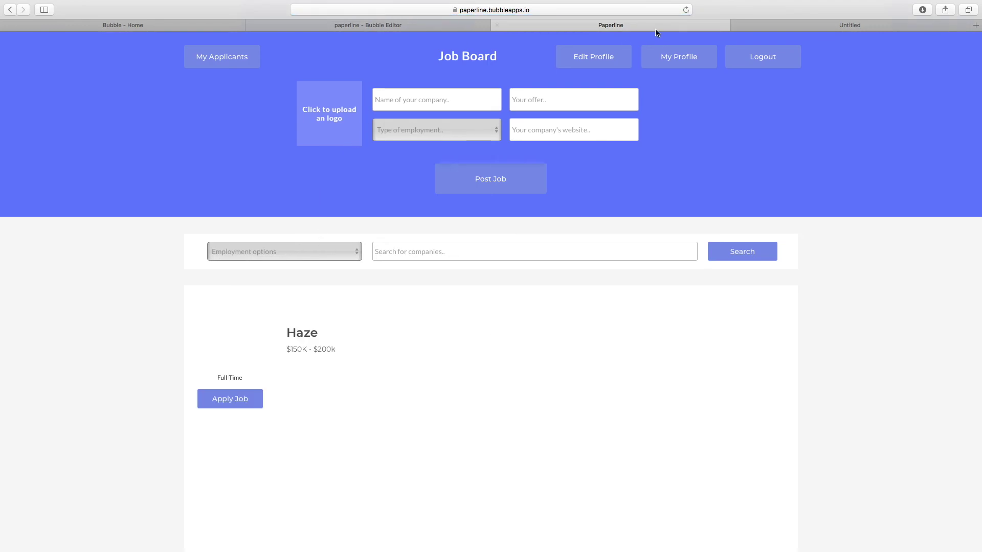
{"action": "left_click", "coordinate": [618, 67]}
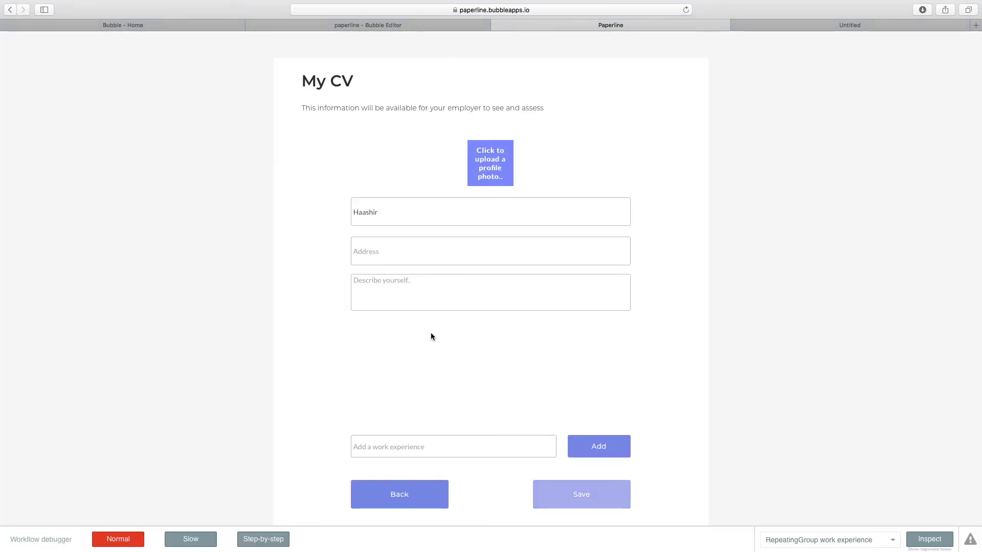
Add Propo and Google as work experiences on the previewed CV page.
{"action": "left_click", "coordinate": [423, 451]}
{"action": "left_click", "coordinate": [413, 250]}
{"action": "left_click", "coordinate": [428, 441]}
{"action": "left_click", "coordinate": [414, 444]}
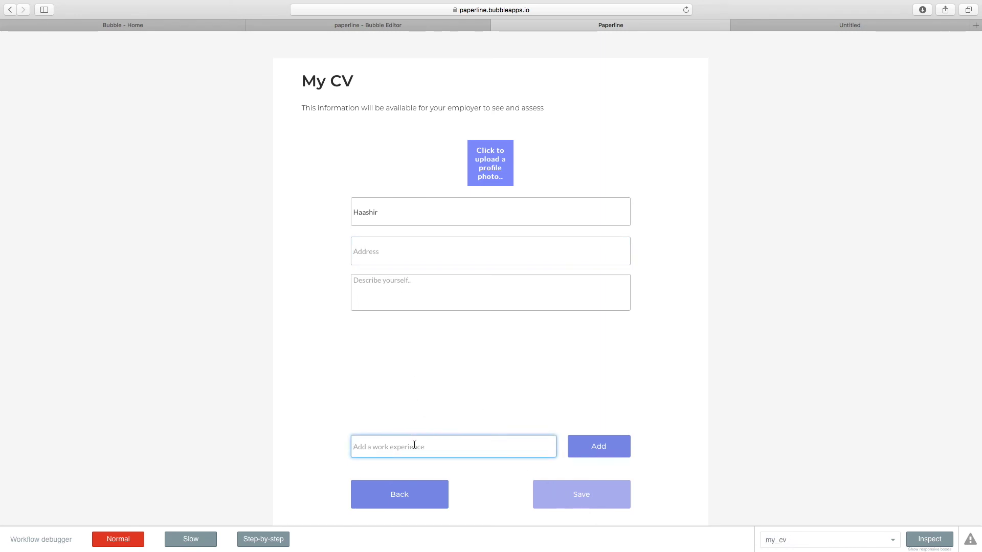
{"action": "type", "text": "Propo"}
{"action": "left_click", "coordinate": [593, 449]}
{"action": "double_click", "coordinate": [511, 449]}
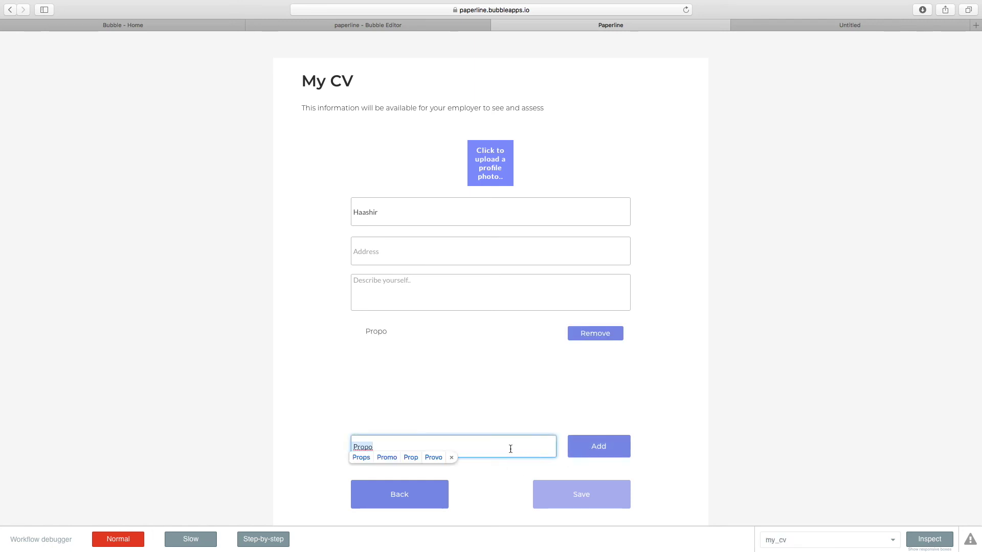
{"action": "left_click", "coordinate": [476, 439]}
{"action": "key", "text": "BackSpace"}
{"action": "key", "text": "BackSpace"}
{"action": "key", "text": "BackSpace"}
{"action": "key", "text": "BackSpace"}
{"action": "key", "text": "BackSpace"}
{"action": "type", "text": "Go"}
{"action": "left_click", "coordinate": [620, 446]}
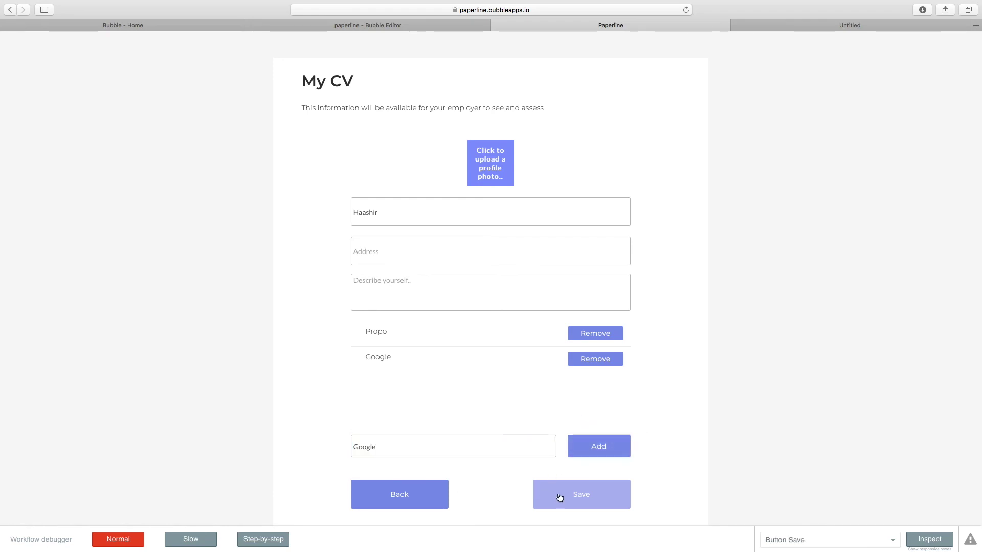
Enter address India and a description starting 'I am', then return to the editor's page list.
{"action": "left_click", "coordinate": [481, 264]}
{"action": "type", "text": "India"}
{"action": "key", "text": "Tab"}
{"action": "type", "text": "I am"}
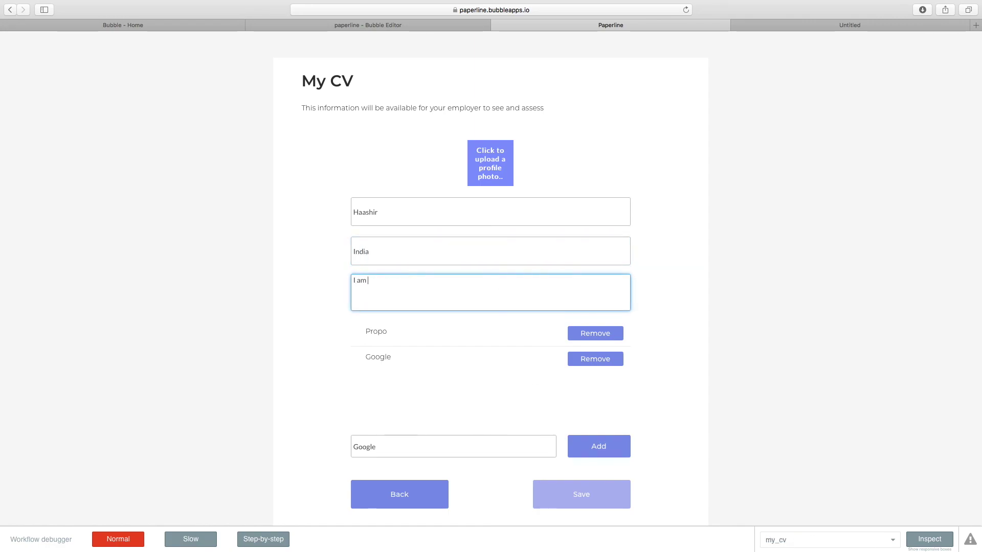
{"action": "left_click", "coordinate": [614, 496]}
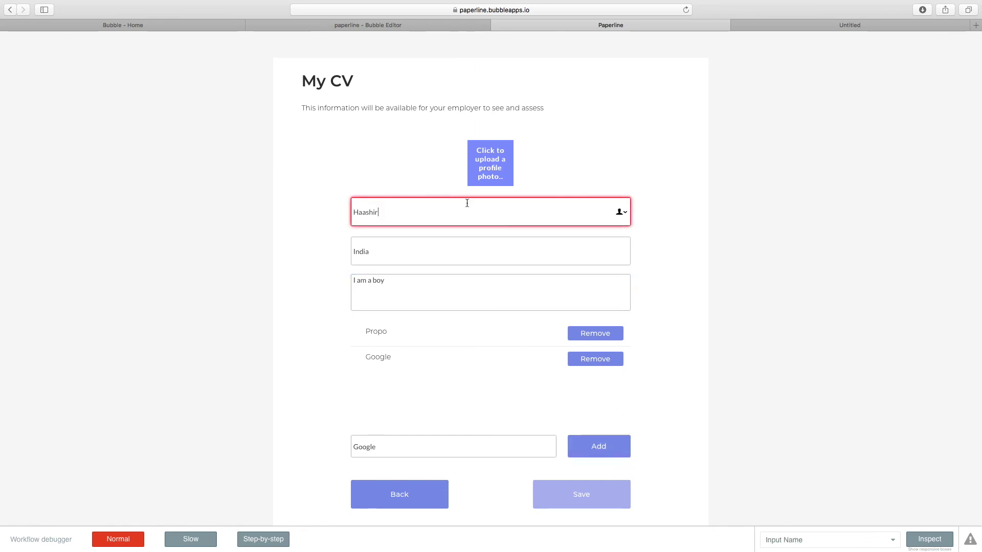
{"action": "left_click_drag", "start_coordinate": [420, 210], "coordinate": [339, 196]}
{"action": "left_click", "coordinate": [334, 25]}
{"action": "left_click", "coordinate": [122, 40]}
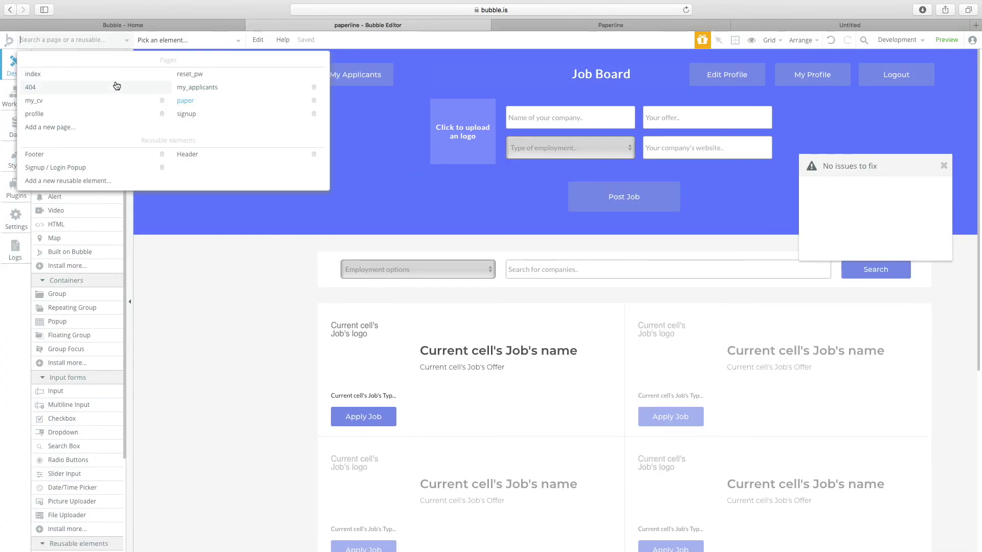
On the my_cv page, change the Name input's content format from Email to Text.
{"action": "left_click", "coordinate": [108, 110]}
{"action": "double_click", "coordinate": [505, 235]}
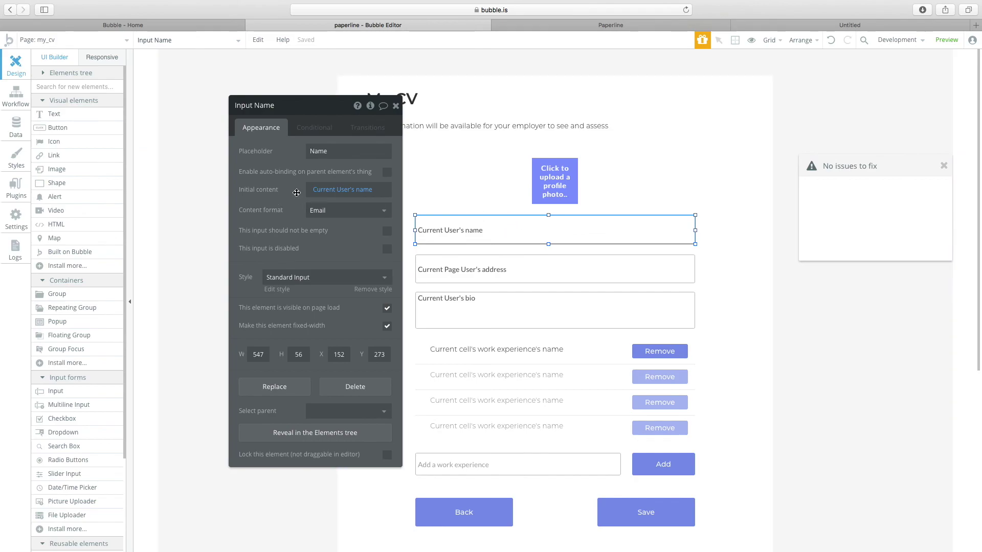
{"action": "left_click", "coordinate": [327, 210]}
{"action": "left_click", "coordinate": [317, 232]}
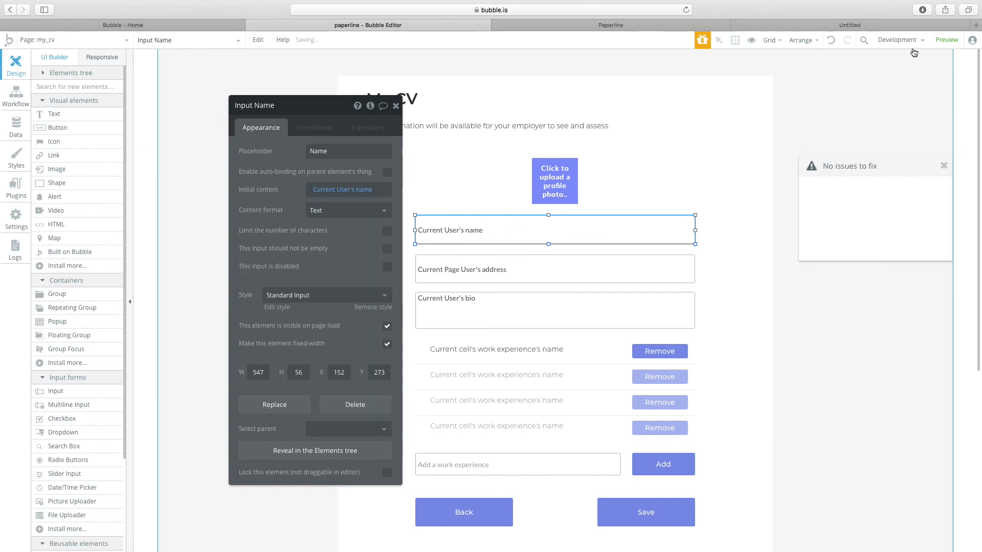
Switch the editor to the index page and view My CV in preview, listing Propo and Google.
{"action": "left_click", "coordinate": [946, 40]}
{"action": "key", "text": "ctrl+shift+Tab"}
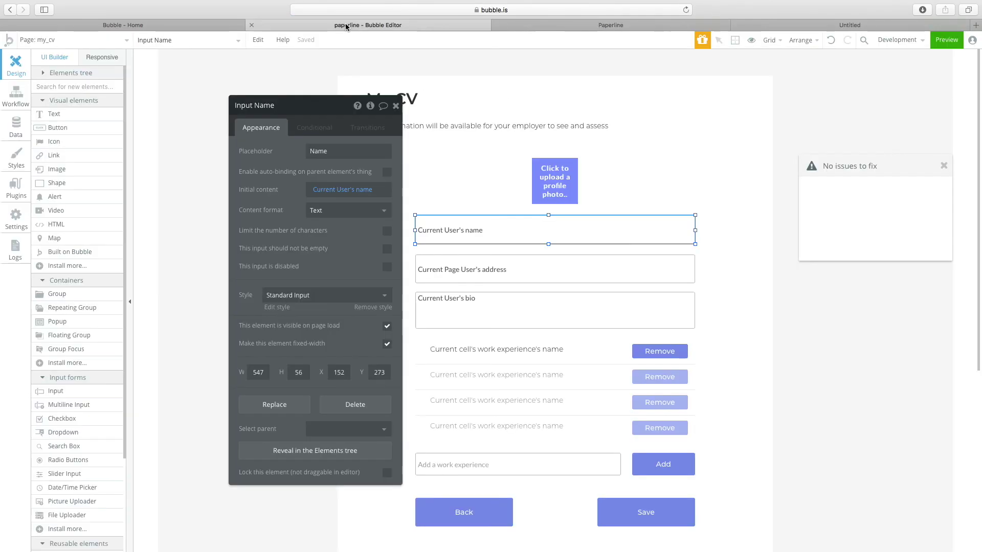
{"action": "left_click", "coordinate": [76, 45]}
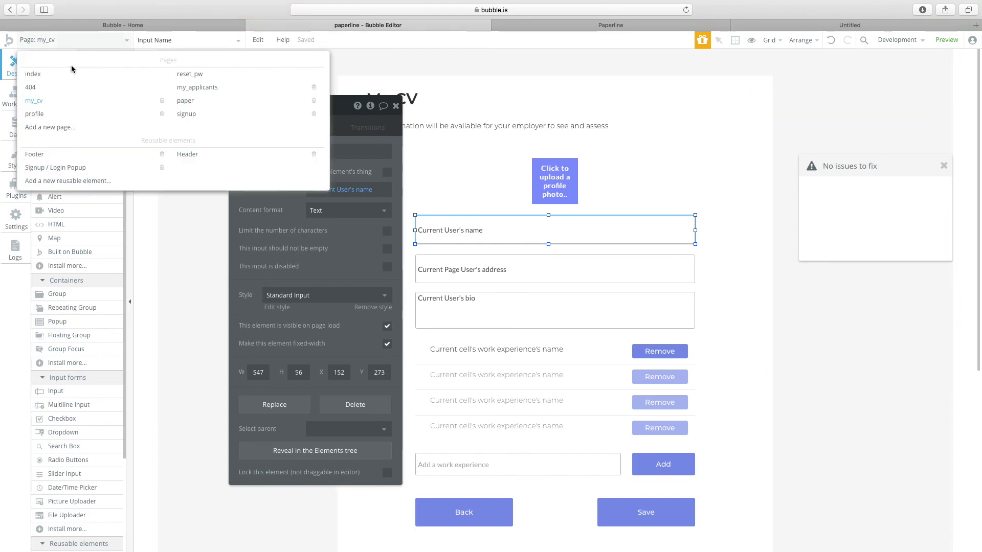
{"action": "left_click", "coordinate": [71, 72]}
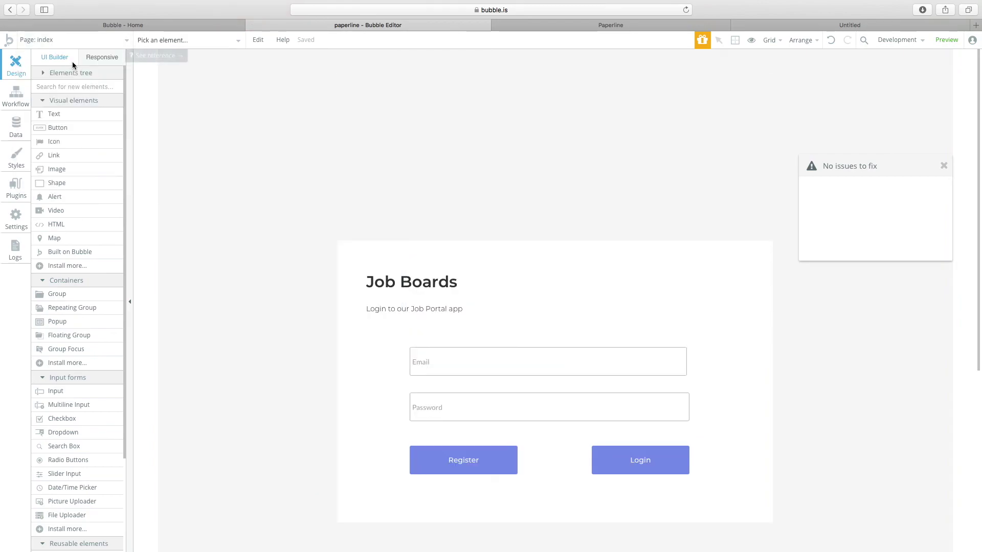
{"action": "left_click", "coordinate": [526, 25]}
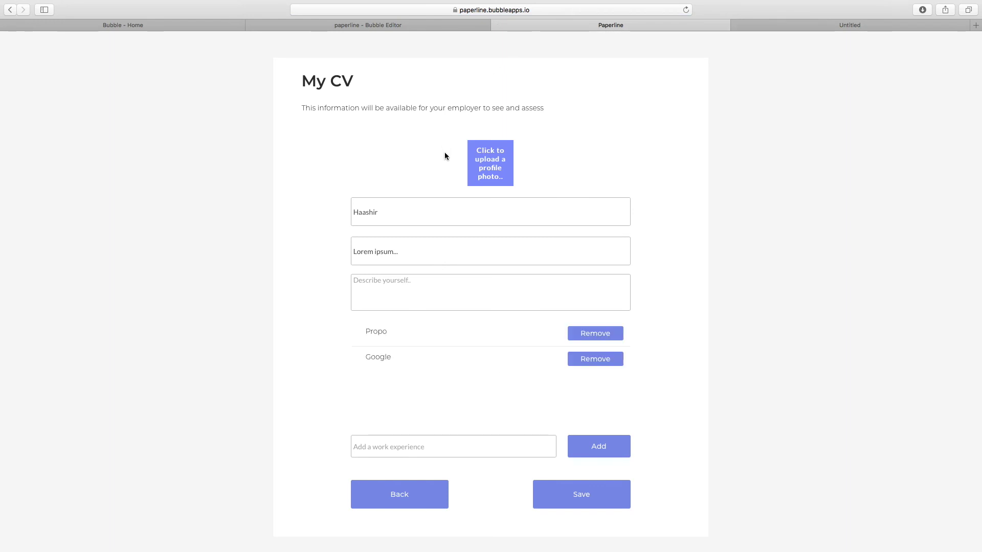
Replace the address with 'India', enter the bio 'I am a boy', and save the CV.
{"action": "left_click", "coordinate": [464, 438]}
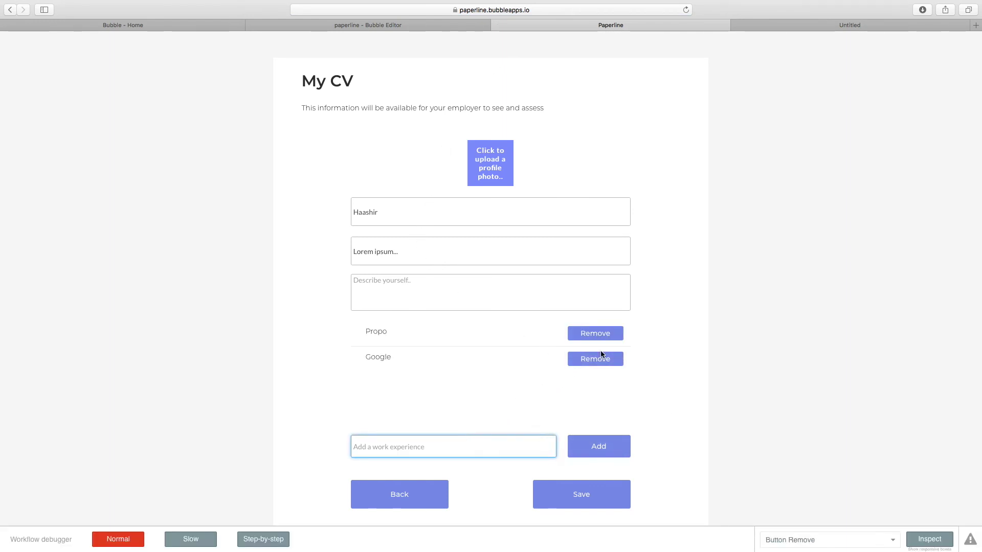
{"action": "left_click", "coordinate": [430, 303]}
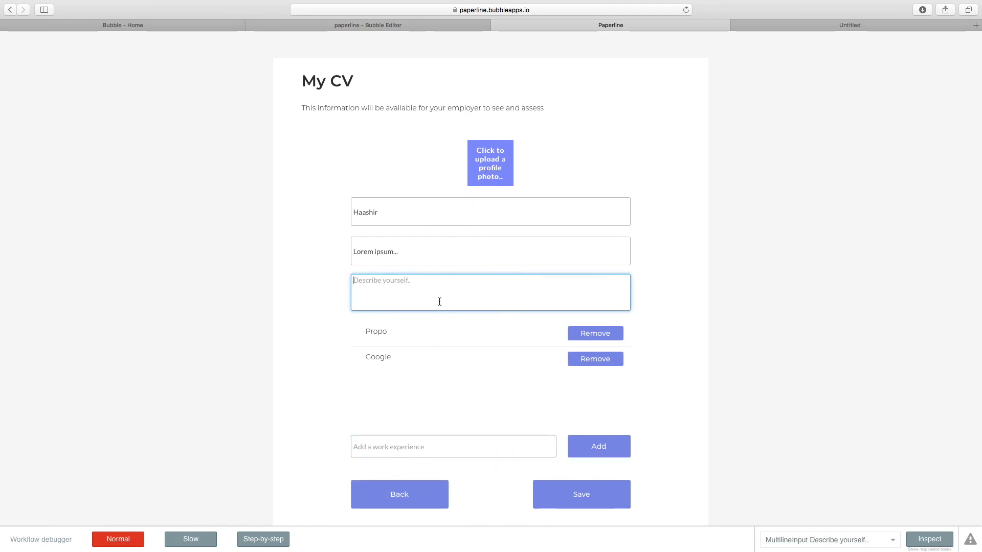
{"action": "left_click", "coordinate": [428, 253]}
{"action": "key", "text": "super+a"}
{"action": "type", "text": "iNDI"}
{"action": "key", "text": "super+a"}
{"action": "type", "text": "India"}
{"action": "key", "text": "Tab"}
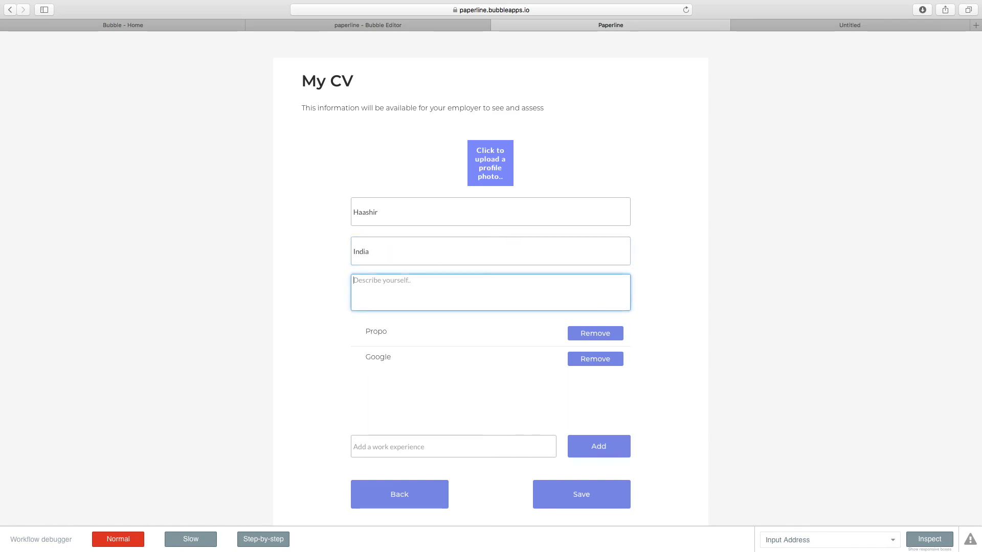
{"action": "type", "text": "I am a boy"}
{"action": "left_click", "coordinate": [617, 498]}
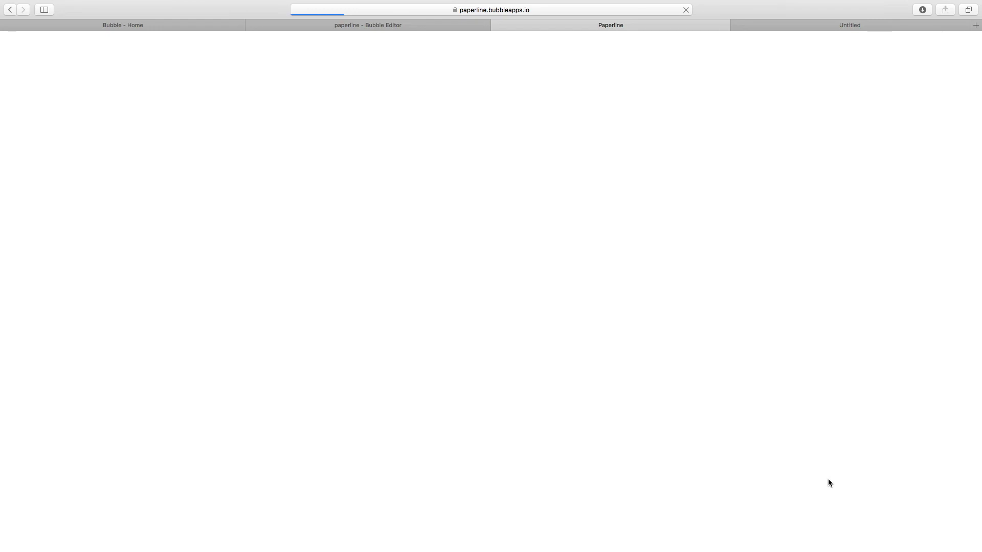
Delete the 'User is logged in' event from the profile page's workflows.
{"action": "left_click", "coordinate": [432, 26]}
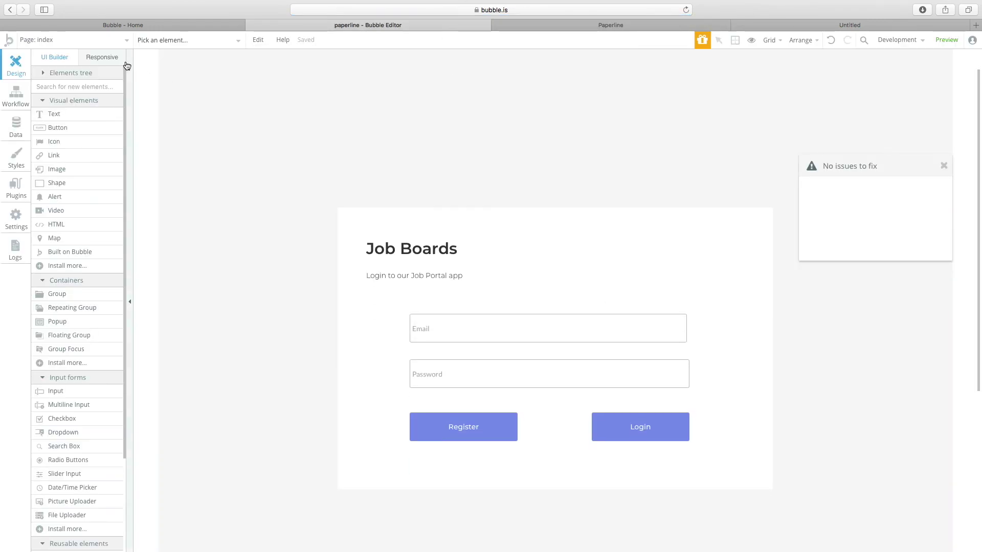
{"action": "left_click", "coordinate": [122, 40]}
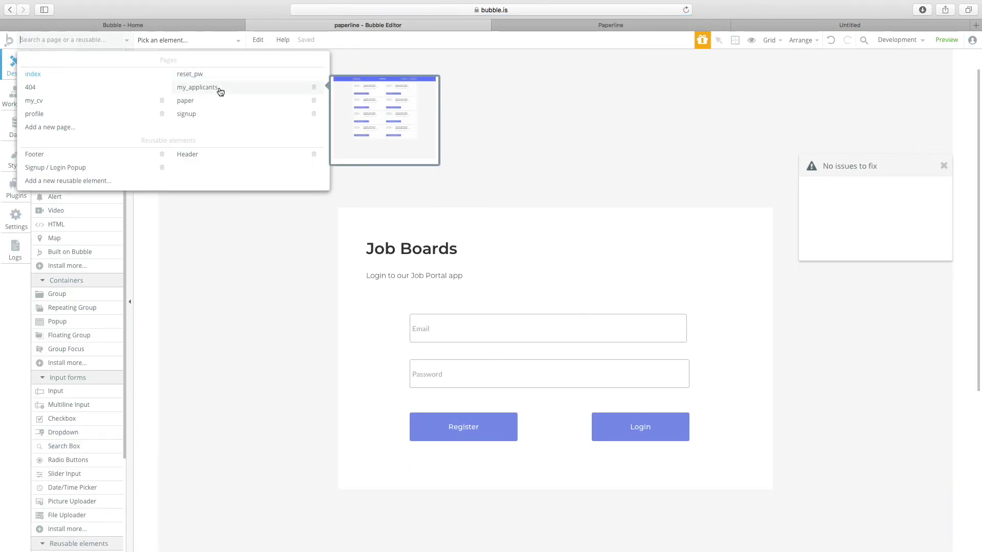
{"action": "mouse_move", "coordinate": [111, 120]}
{"action": "left_click", "coordinate": [35, 114]}
{"action": "left_click", "coordinate": [16, 95]}
{"action": "left_click", "coordinate": [72, 96]}
{"action": "left_click", "coordinate": [119, 130]}
Check the app in preview, then switch the editor to the paper page.
{"action": "left_click", "coordinate": [945, 40]}
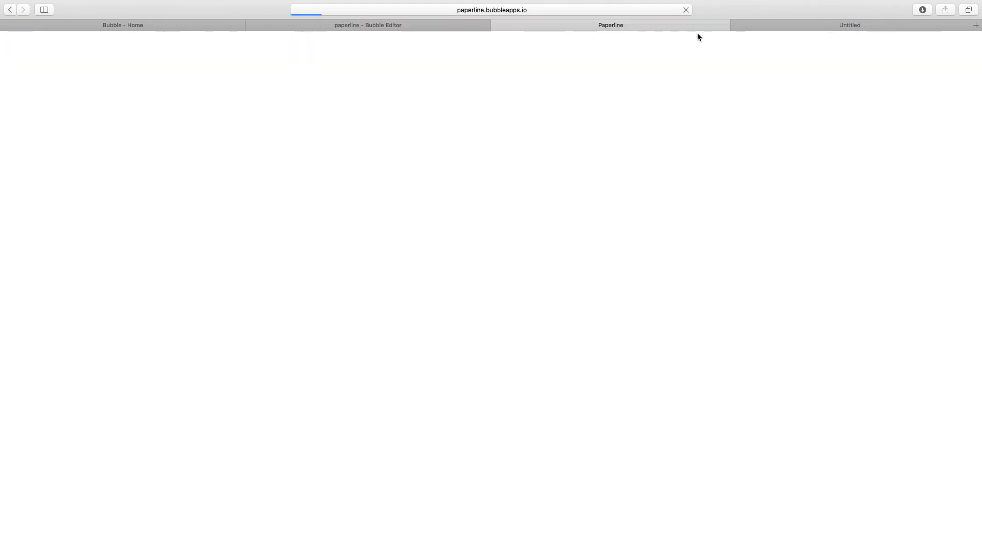
{"action": "left_click", "coordinate": [417, 26]}
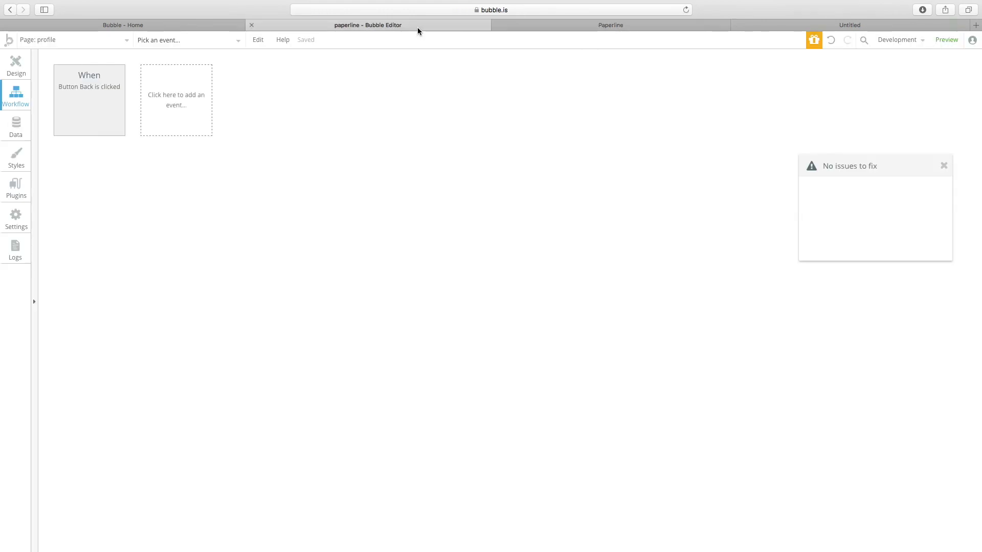
{"action": "left_click", "coordinate": [56, 39]}
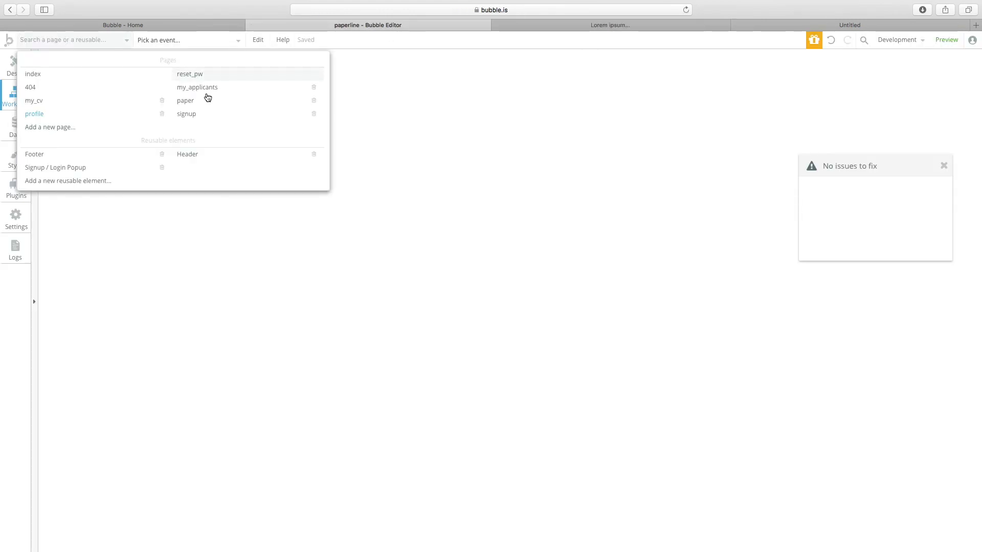
{"action": "left_click", "coordinate": [204, 102]}
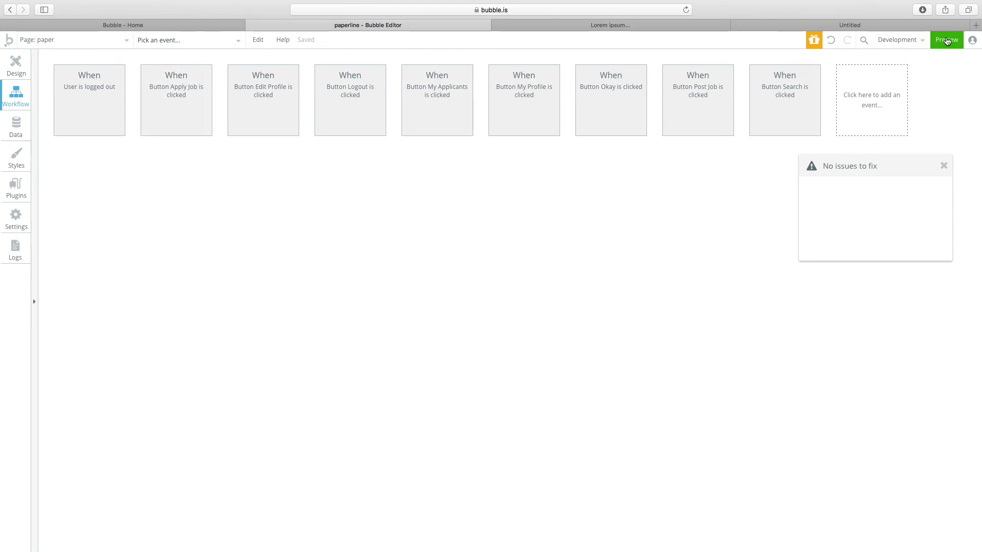
In preview, open My Profile to verify Propo and Google, then go back to the Job Board.
{"action": "left_click", "coordinate": [946, 40]}
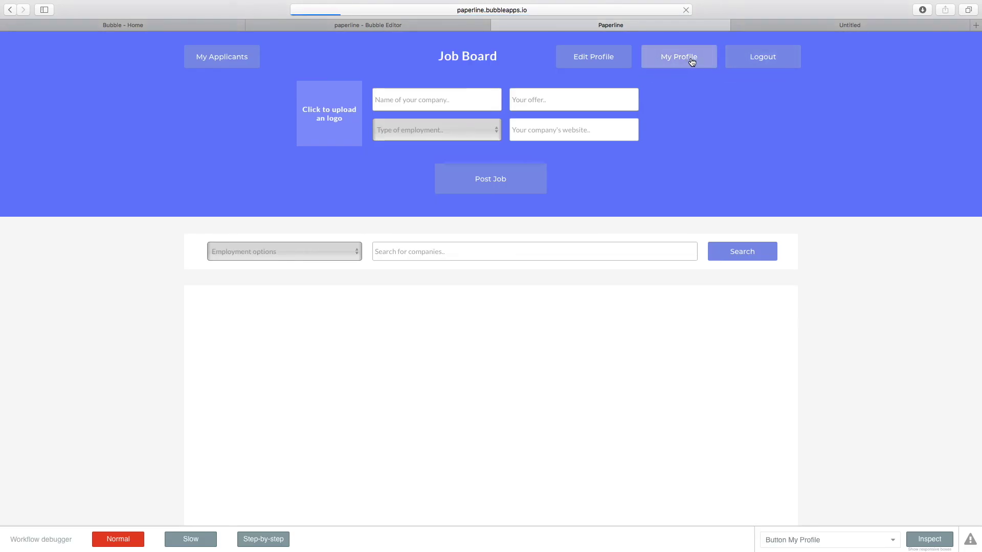
{"action": "left_click", "coordinate": [692, 62]}
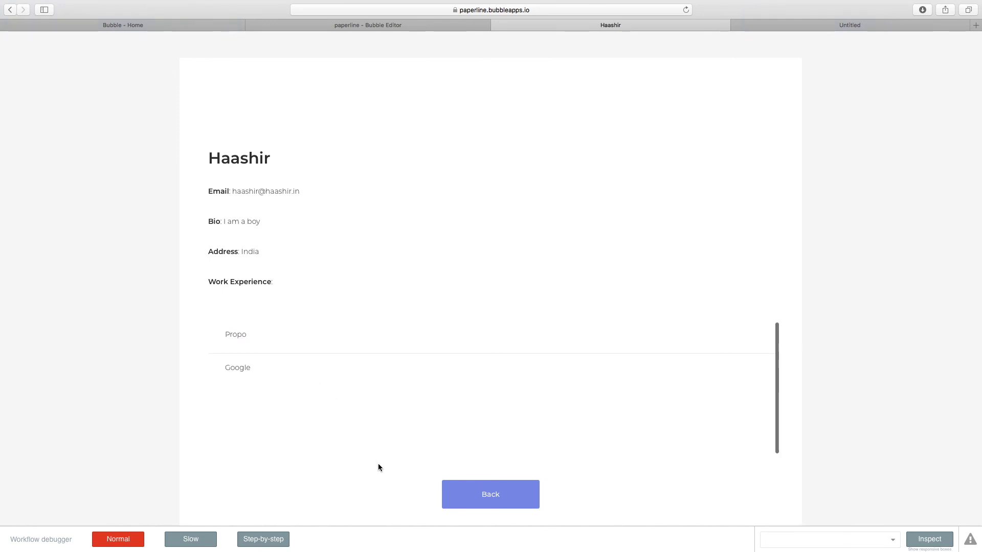
{"action": "left_click", "coordinate": [458, 494]}
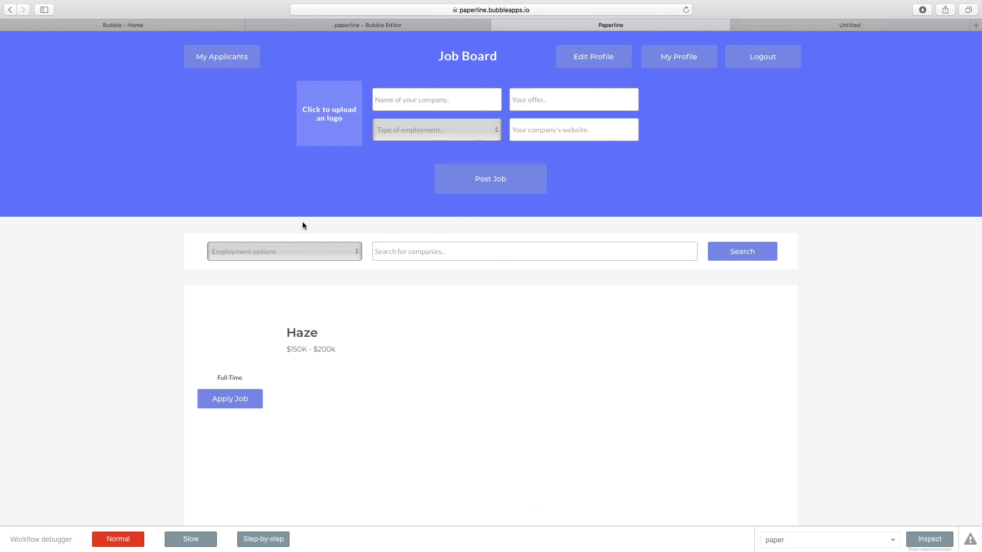
Filter jobs by Full-Time, Part-Time and Freelance in turn, then clear the employment filter.
{"action": "left_click", "coordinate": [302, 246]}
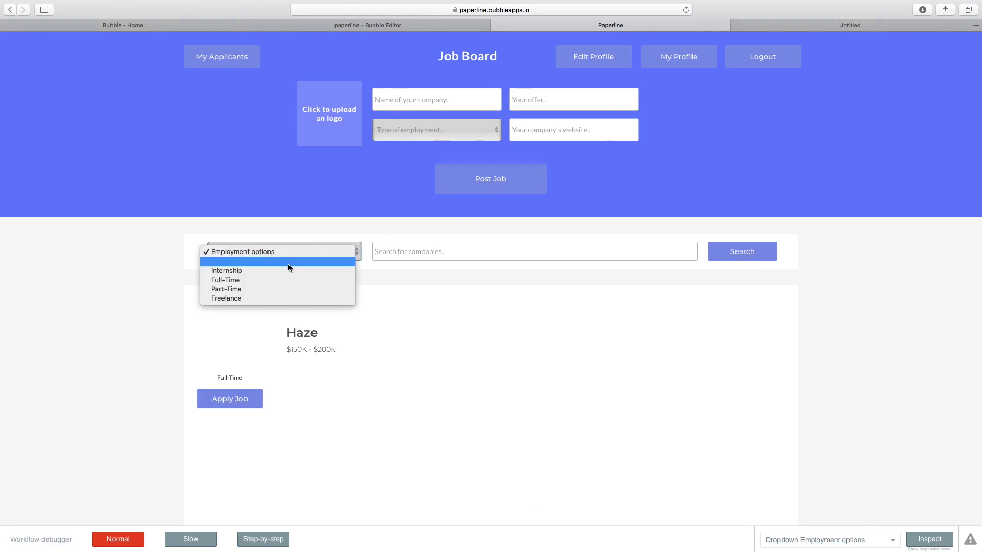
{"action": "left_click", "coordinate": [270, 280]}
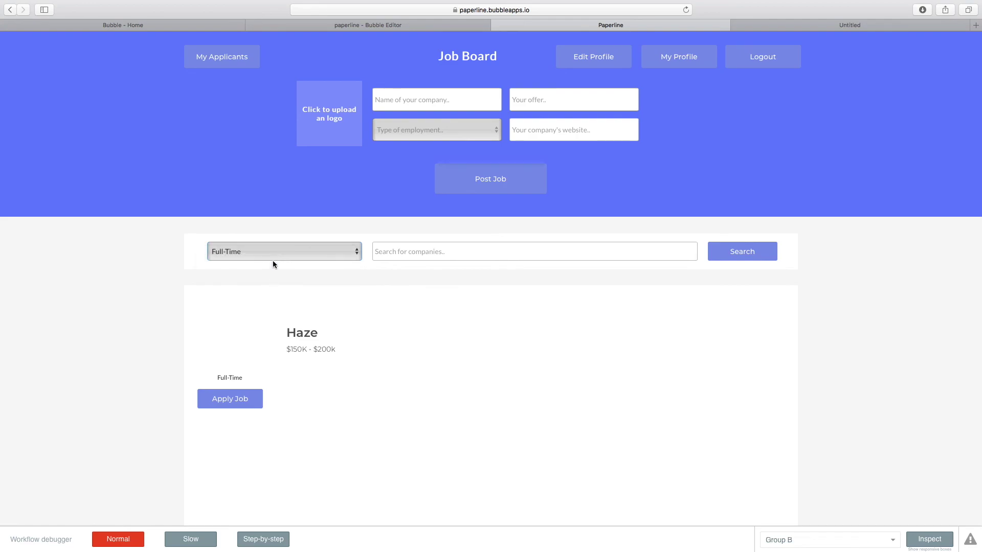
{"action": "left_click", "coordinate": [278, 252]}
{"action": "left_click", "coordinate": [266, 263]}
{"action": "left_click", "coordinate": [262, 254]}
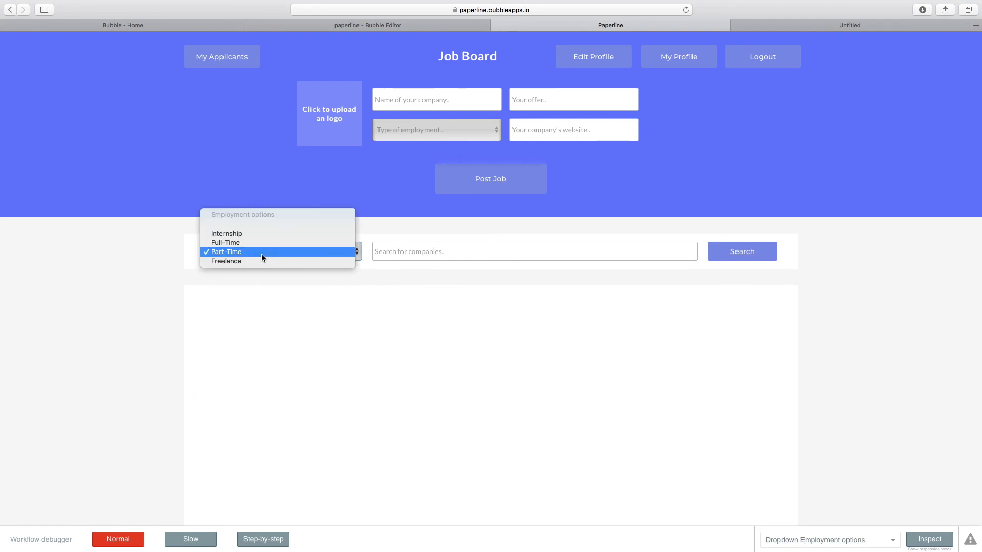
{"action": "left_click", "coordinate": [256, 261]}
{"action": "left_click", "coordinate": [305, 256]}
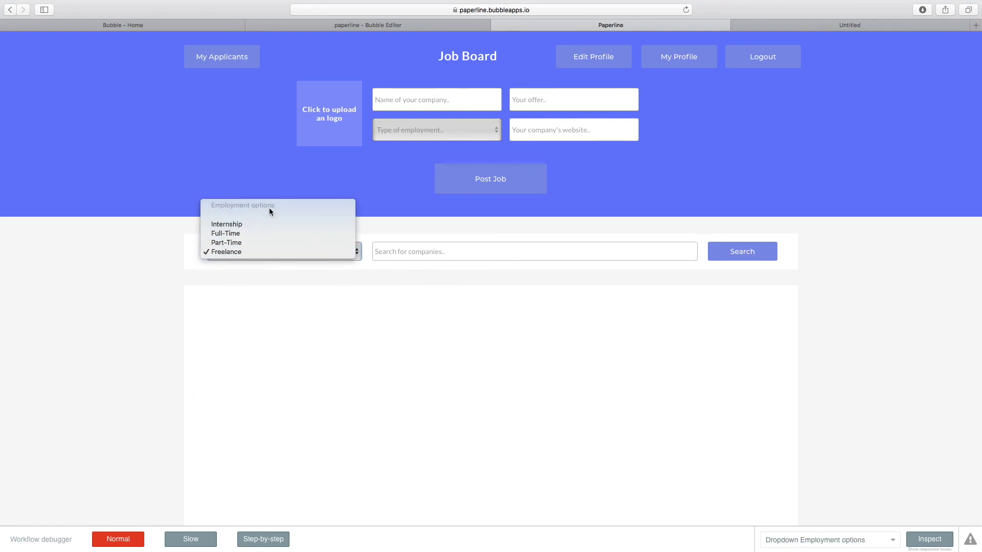
{"action": "left_click", "coordinate": [260, 219]}
Search the job board for 'Haze', check the result, and return to the editor.
{"action": "left_click", "coordinate": [406, 252]}
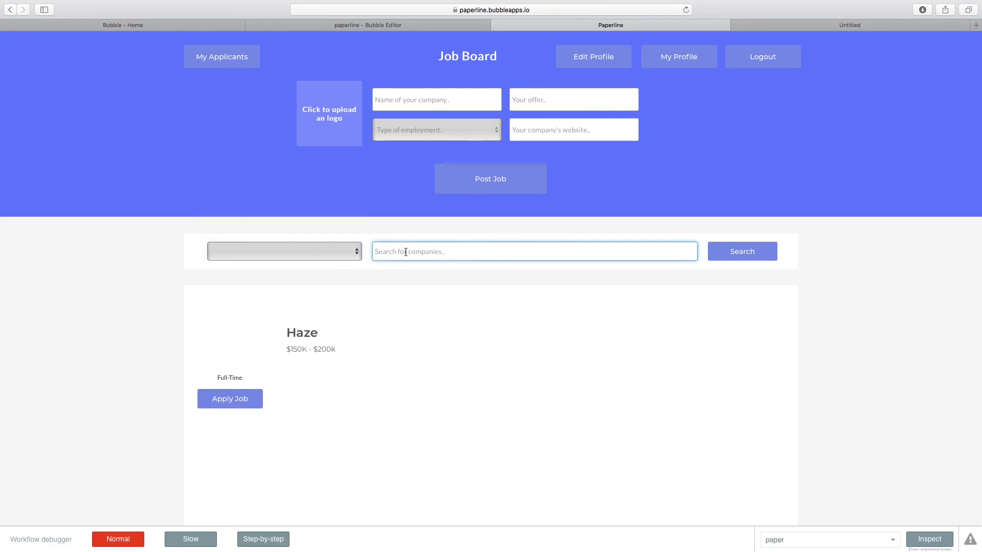
{"action": "type", "text": "Haze"}
{"action": "left_click", "coordinate": [760, 252]}
{"action": "left_click_drag", "start_coordinate": [329, 333], "coordinate": [384, 336]}
{"action": "left_click", "coordinate": [384, 339]}
{"action": "scroll", "coordinate": [461, 108], "scroll_direction": "down", "scroll_amount": 1}
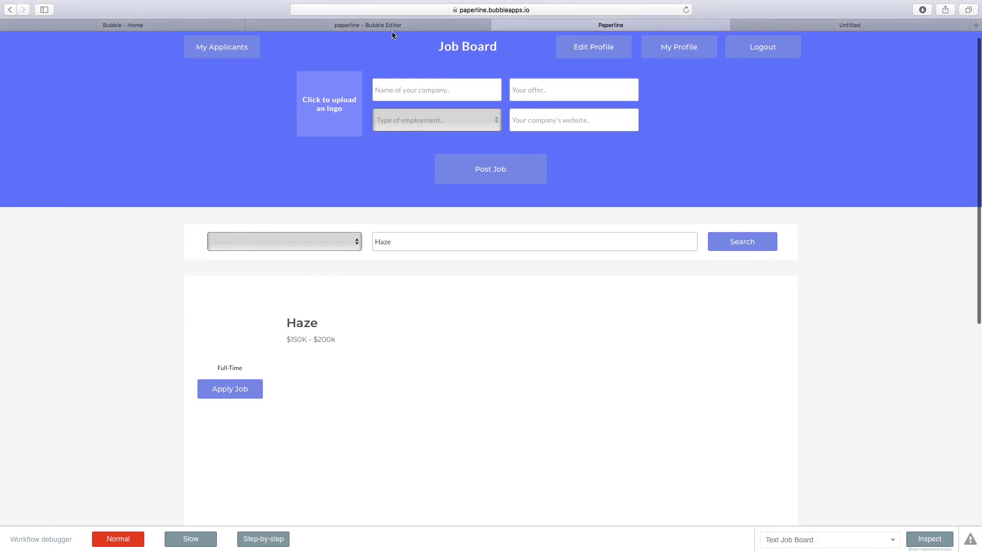
{"action": "left_click", "coordinate": [393, 27]}
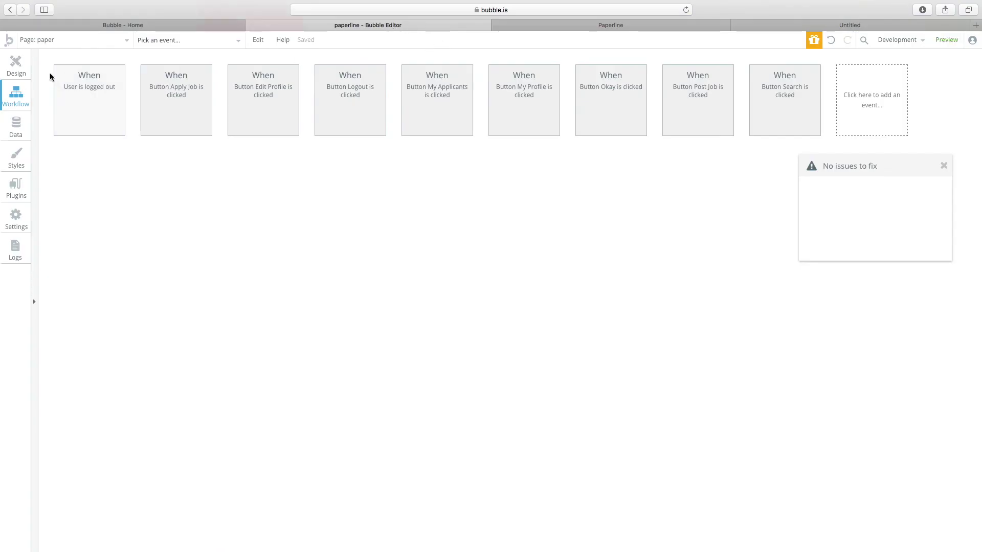
Show the paper page's Design view and scroll across its Job Board listing grid.
{"action": "left_click", "coordinate": [16, 65]}
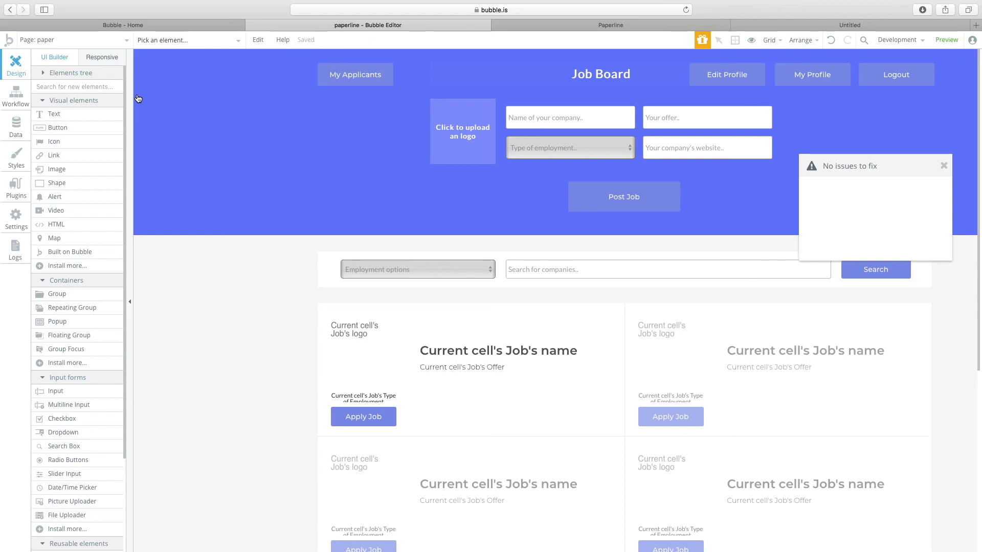
{"action": "scroll", "coordinate": [219, 174], "scroll_direction": "right", "scroll_amount": 5}
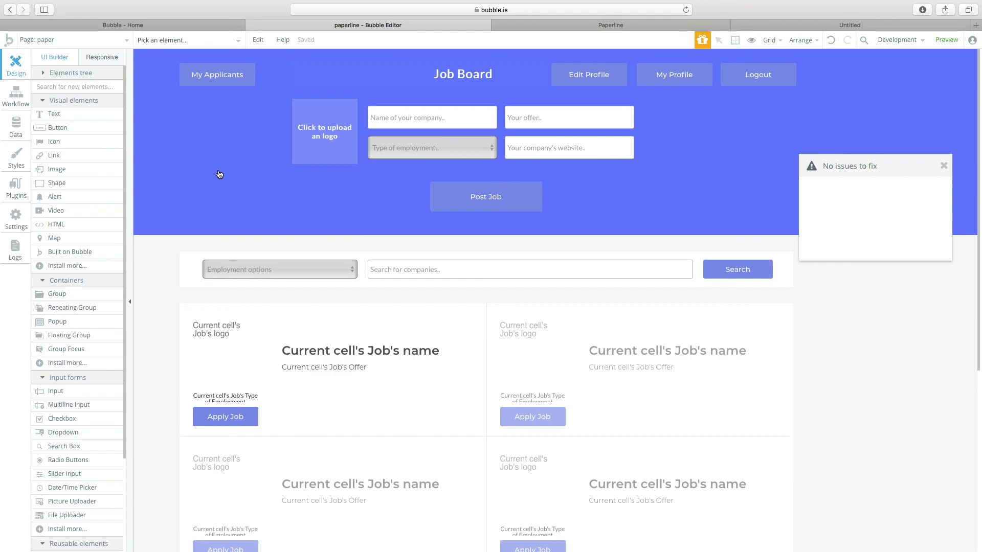
{"action": "mouse_move", "coordinate": [721, 3]}
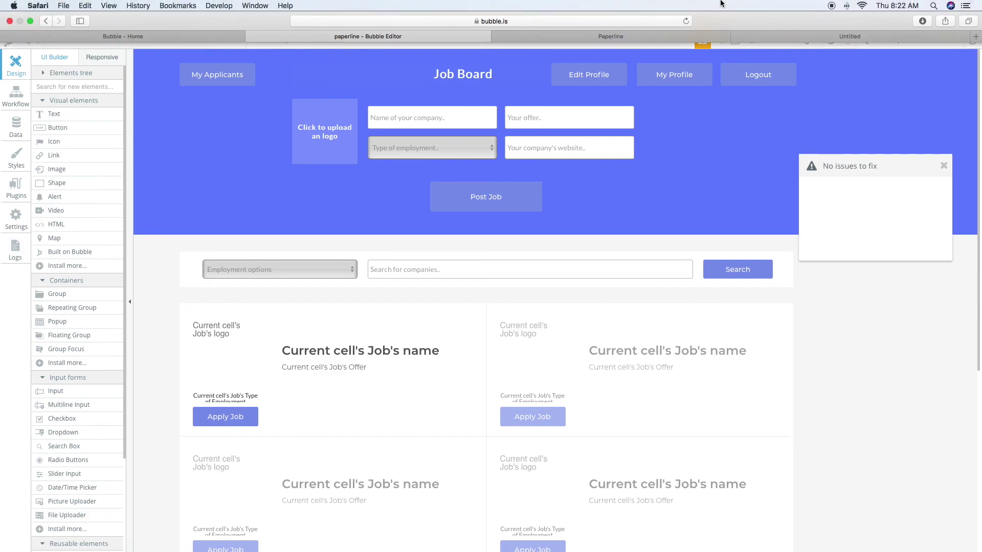